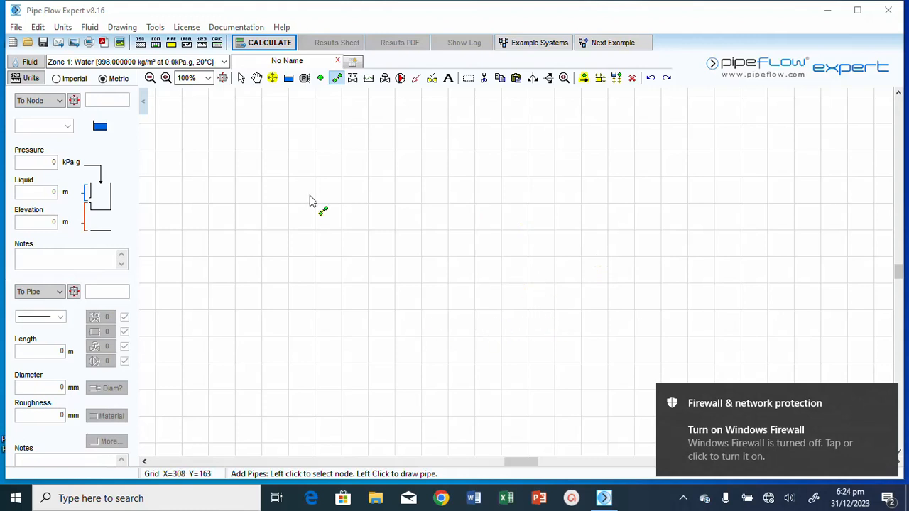
# Step: Switch the drawing to isometric mode and place a tank in the upper-left area of the grid
pyautogui.click(122, 27)
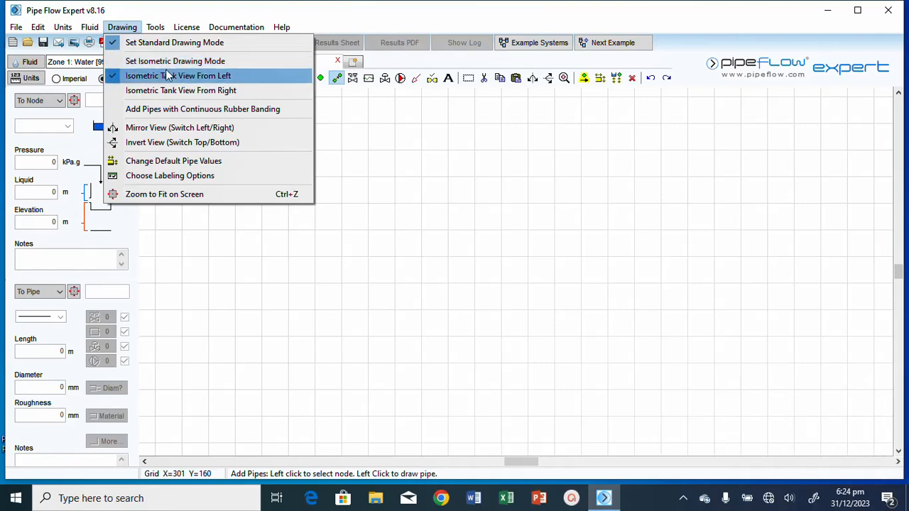
pyautogui.click(200, 62)
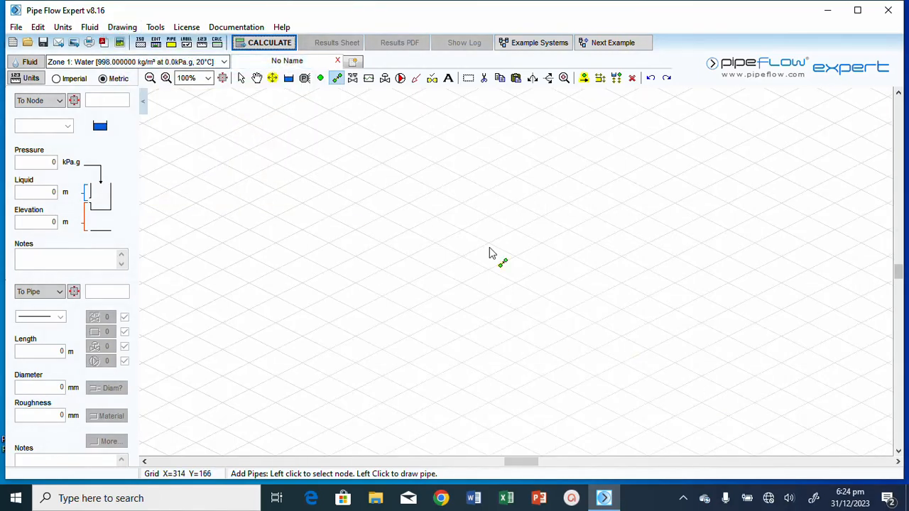
pyautogui.click(289, 78)
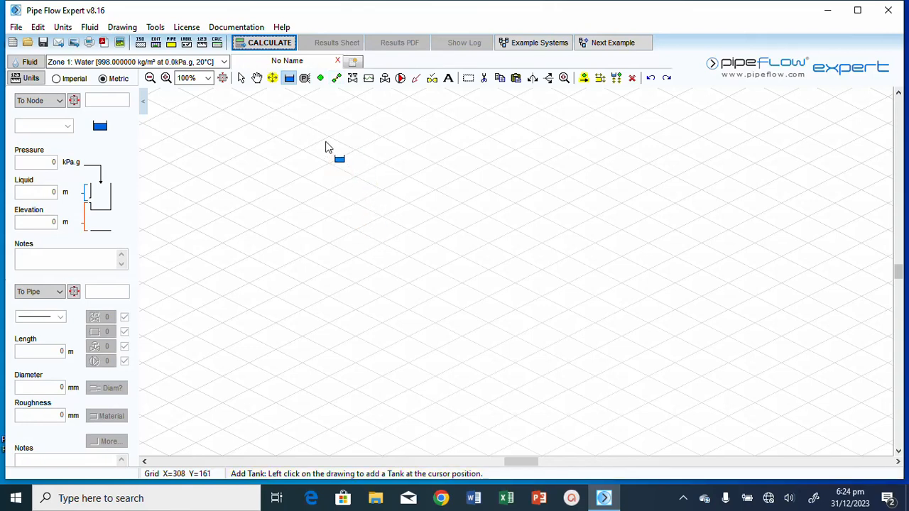
pyautogui.click(208, 78)
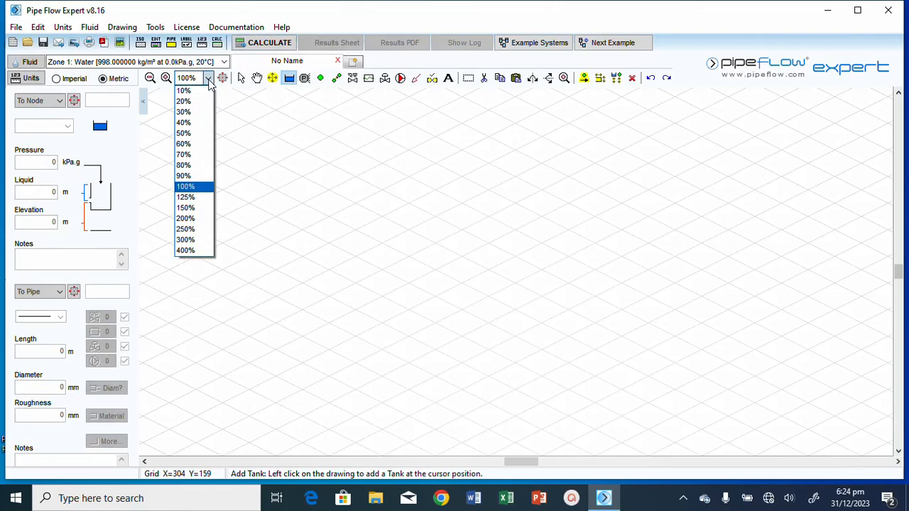
pyautogui.click(201, 125)
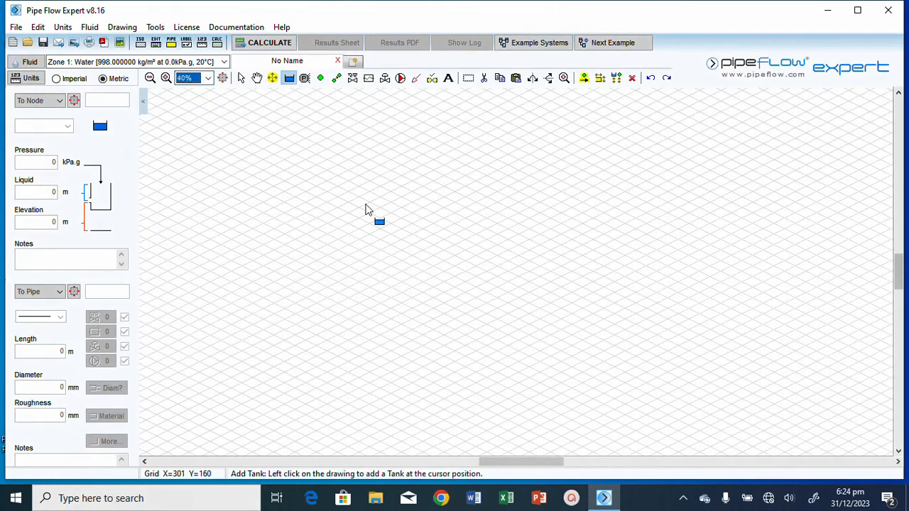
pyautogui.click(308, 118)
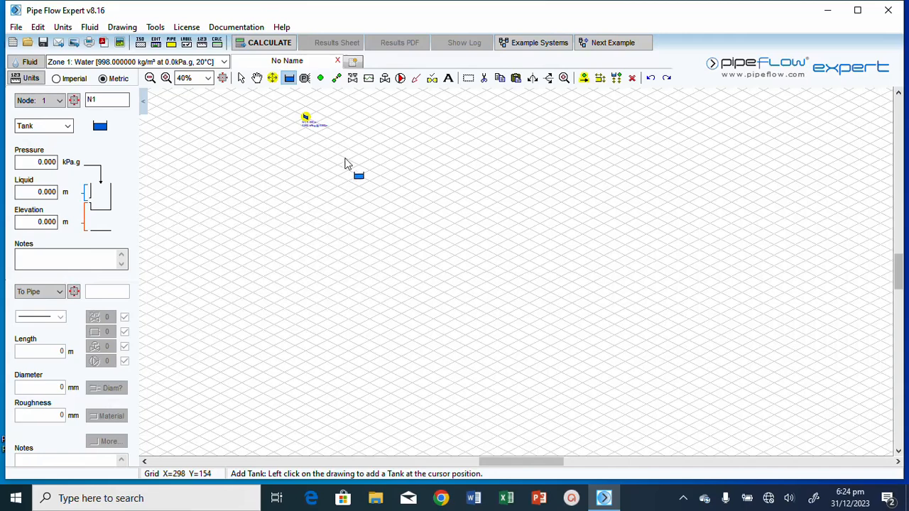
pyautogui.click(208, 80)
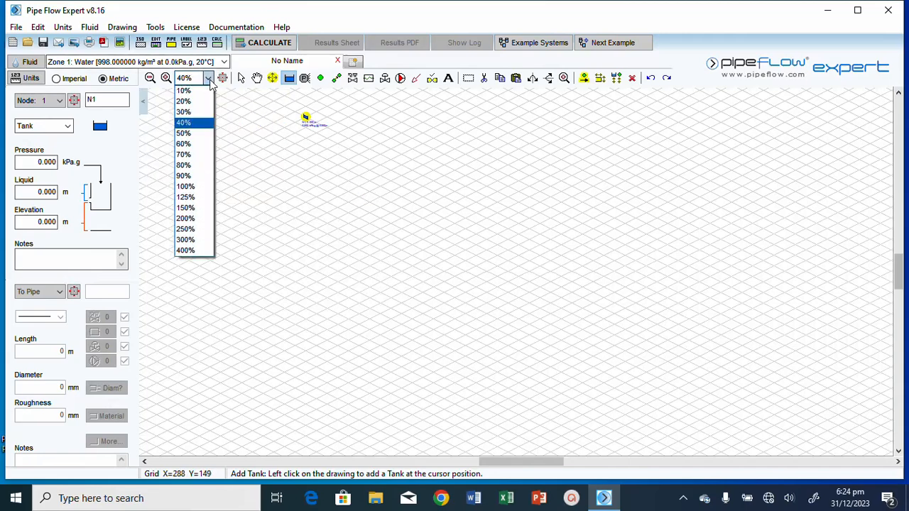
pyautogui.click(184, 133)
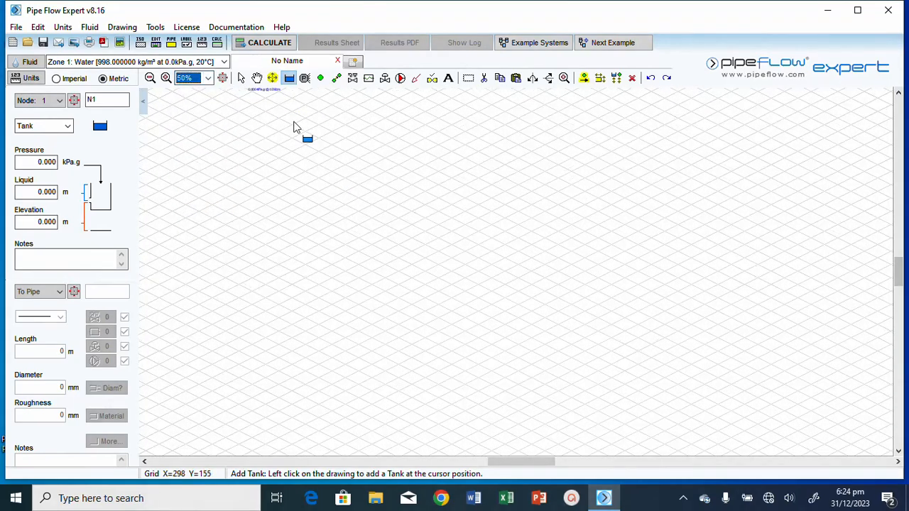
pyautogui.click(257, 78)
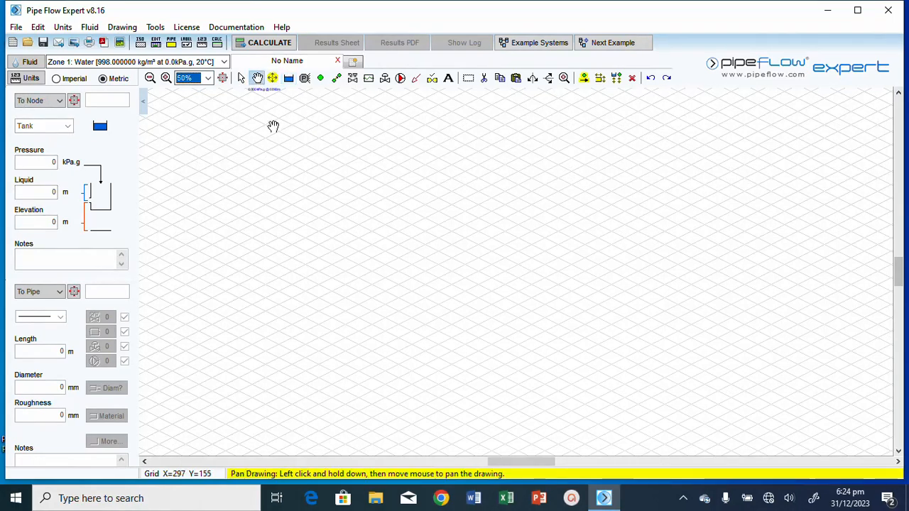
pyautogui.moveTo(301, 146); pyautogui.dragTo(327, 162)
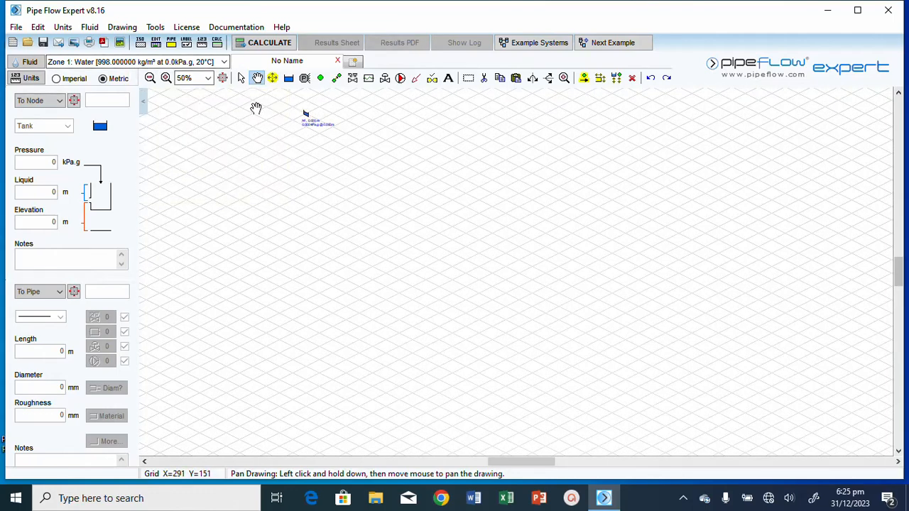
pyautogui.click(52, 197)
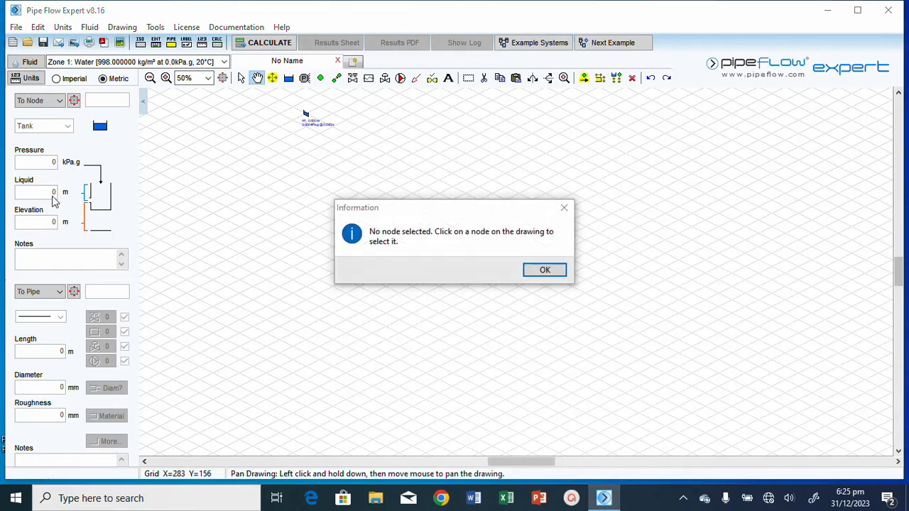
pyautogui.click(544, 273)
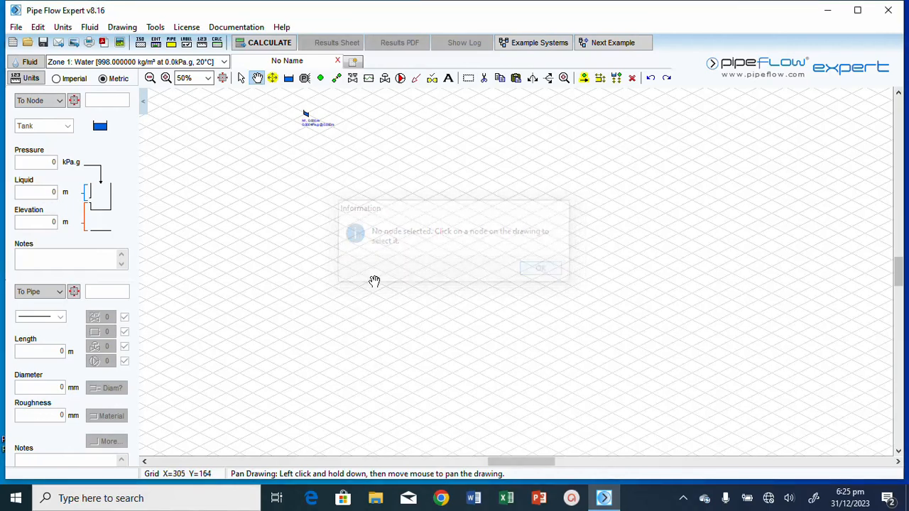
pyautogui.click(51, 191)
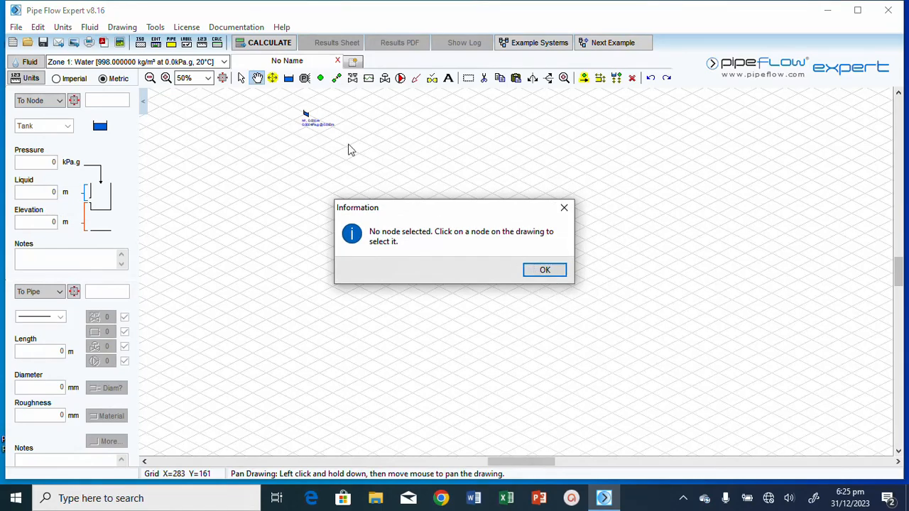
pyautogui.click(559, 274)
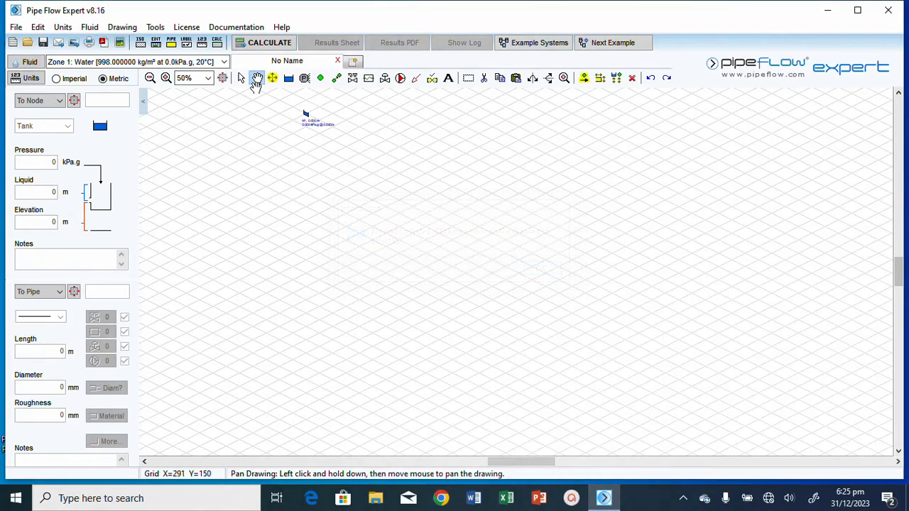
# Step: Select the tank and convert the system from metric to imperial units
pyautogui.click(242, 78)
pyautogui.click(305, 114)
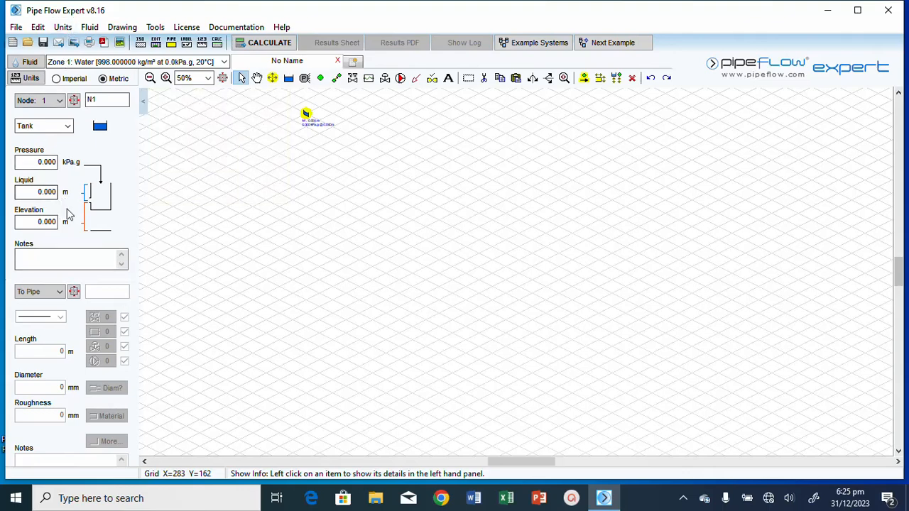
pyautogui.click(64, 28)
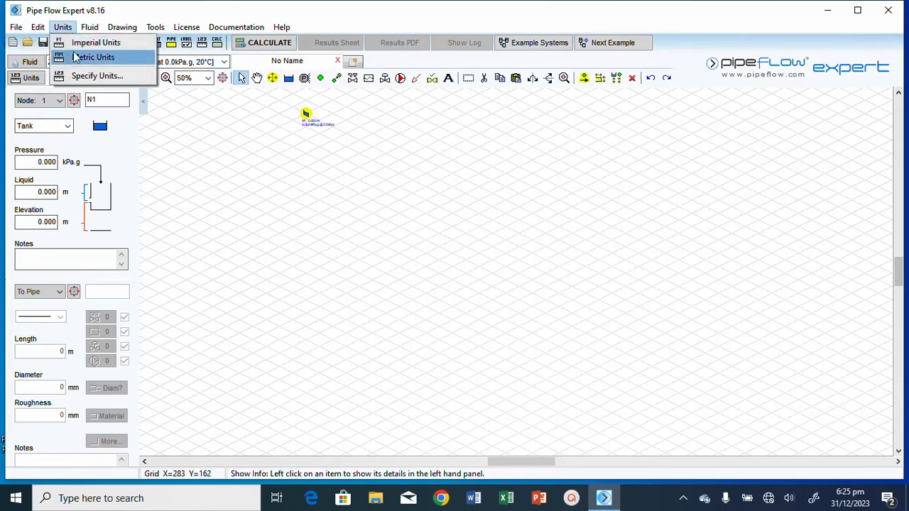
pyautogui.click(89, 42)
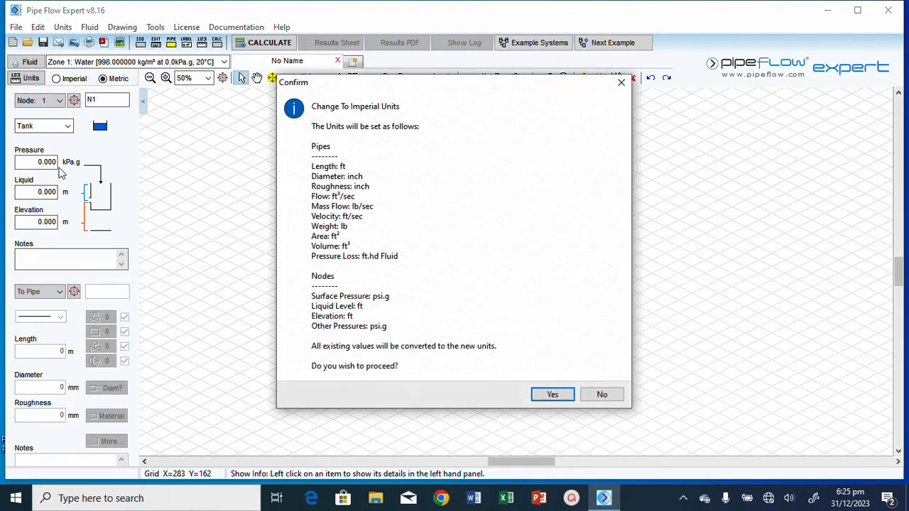
pyautogui.click(552, 395)
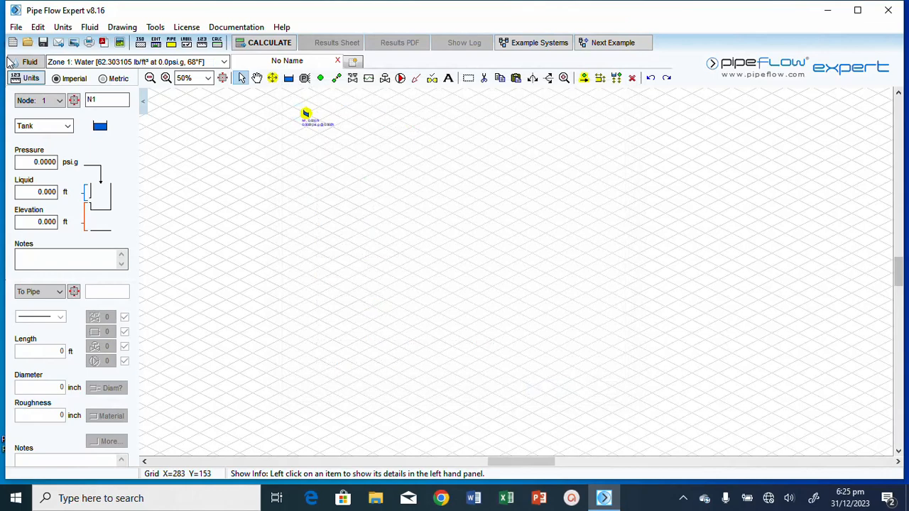
# Step: Specify US gpm as the pipe flow rate unit in the units configuration
pyautogui.click(63, 28)
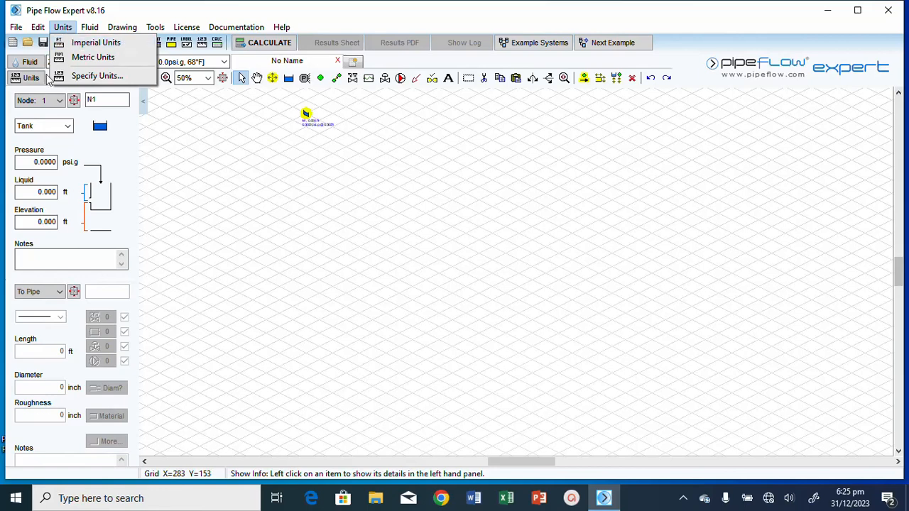
pyautogui.click(107, 77)
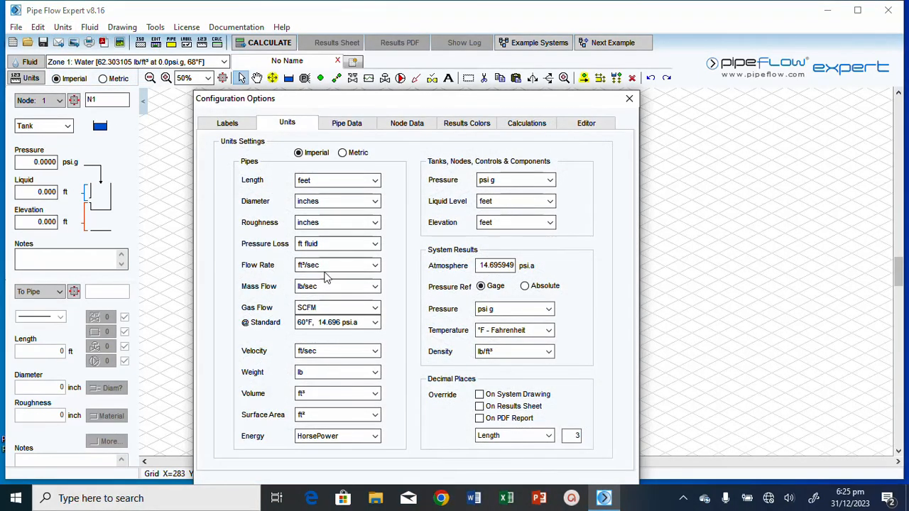
pyautogui.click(377, 269)
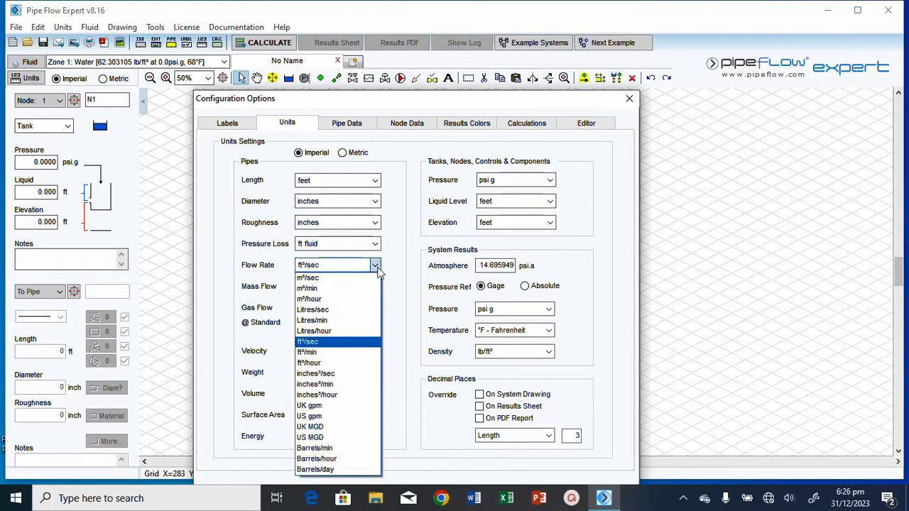
pyautogui.click(331, 417)
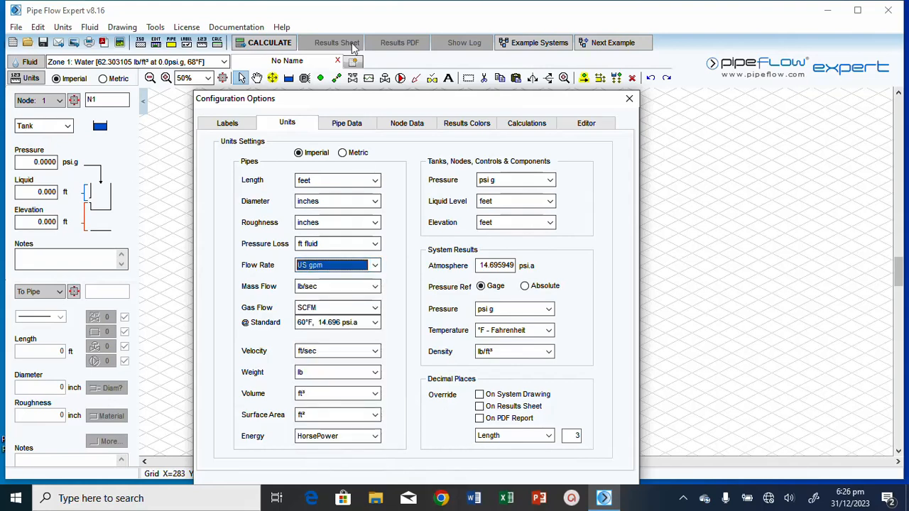
pyautogui.moveTo(409, 114); pyautogui.dragTo(405, 24)
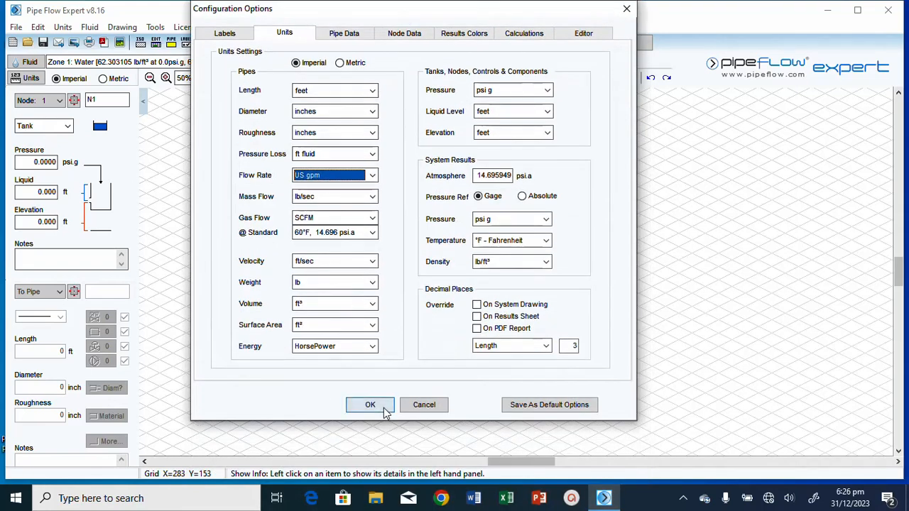
pyautogui.click(370, 405)
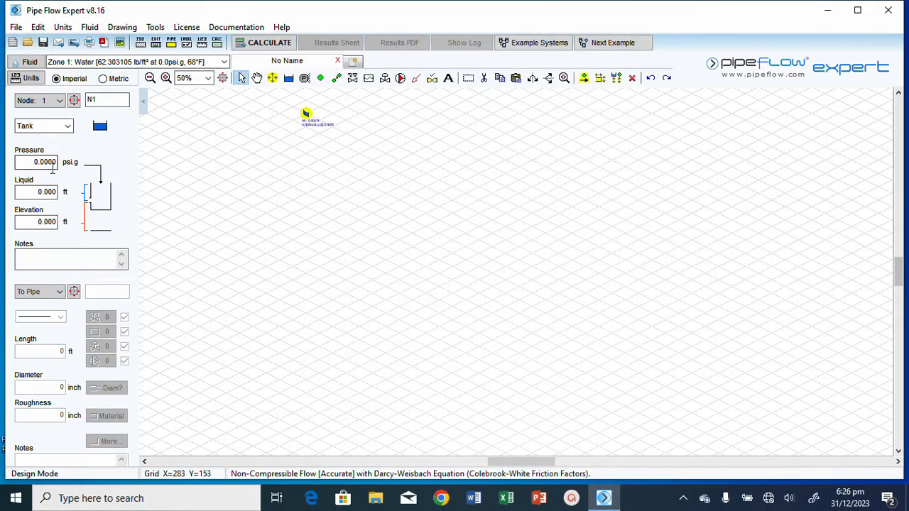
# Step: Set the tank's liquid level to 3 ft and its elevation to 45 ft
pyautogui.doubleClick(49, 191)
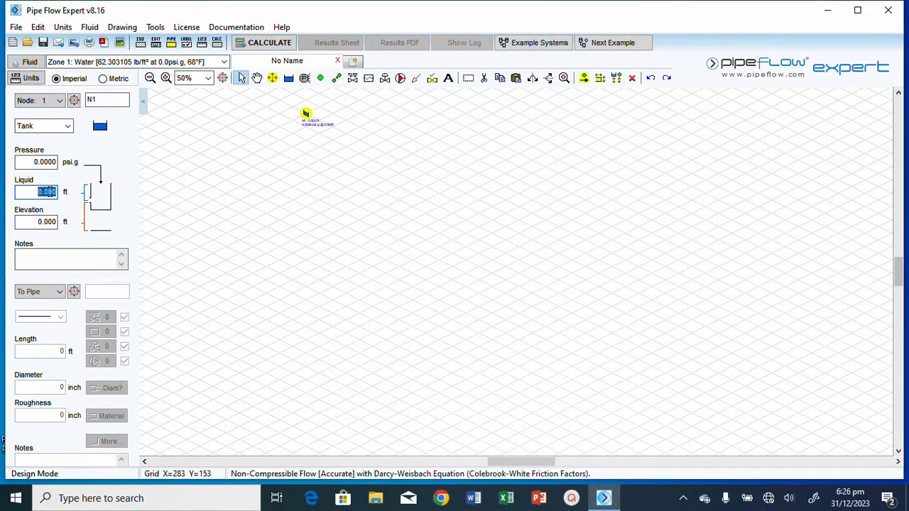
pyautogui.write('3')
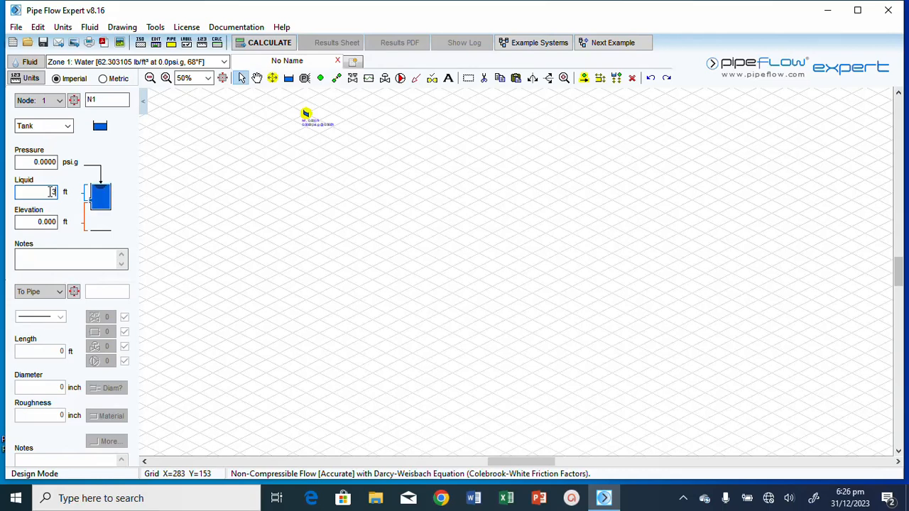
pyautogui.doubleClick(48, 219)
pyautogui.click(47, 218)
pyautogui.doubleClick(49, 220)
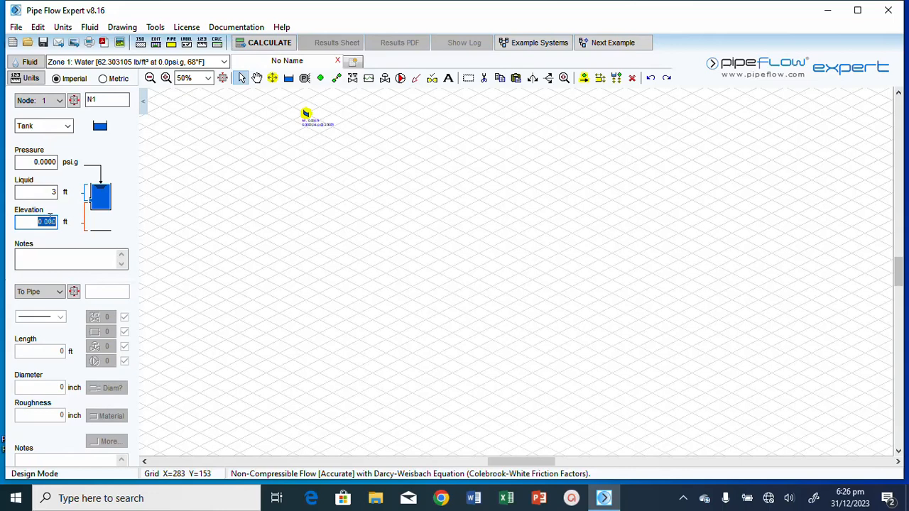
pyautogui.write('45')
# Step: Draw the first pipe from the tank along the isometric grid, diagonally down to a new node
pyautogui.click(336, 79)
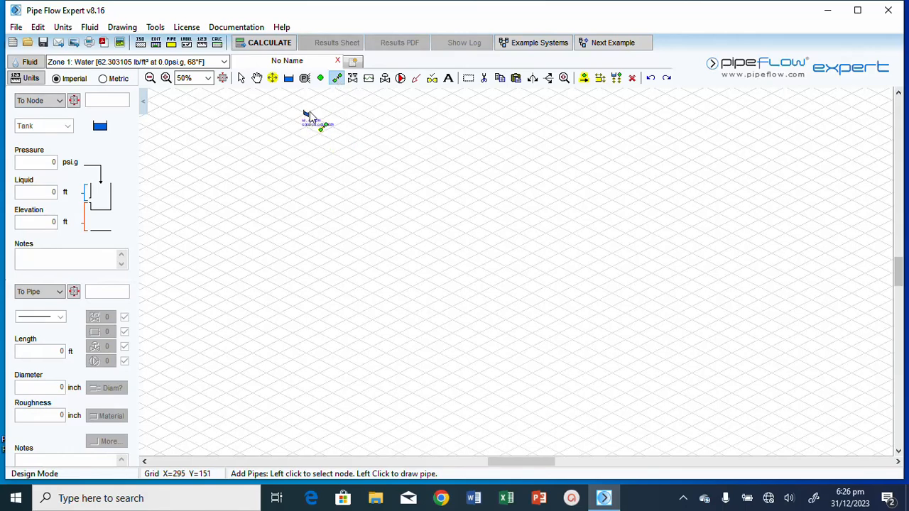
pyautogui.click(305, 115)
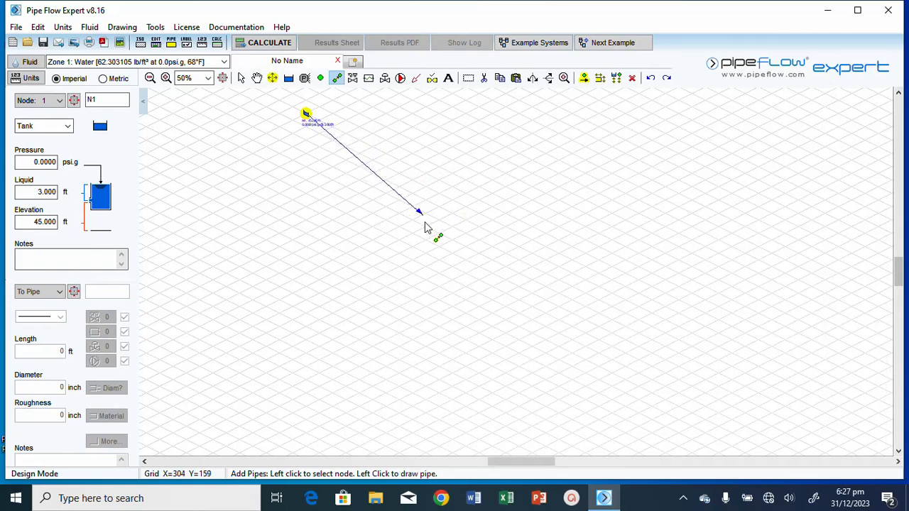
pyautogui.click(403, 160)
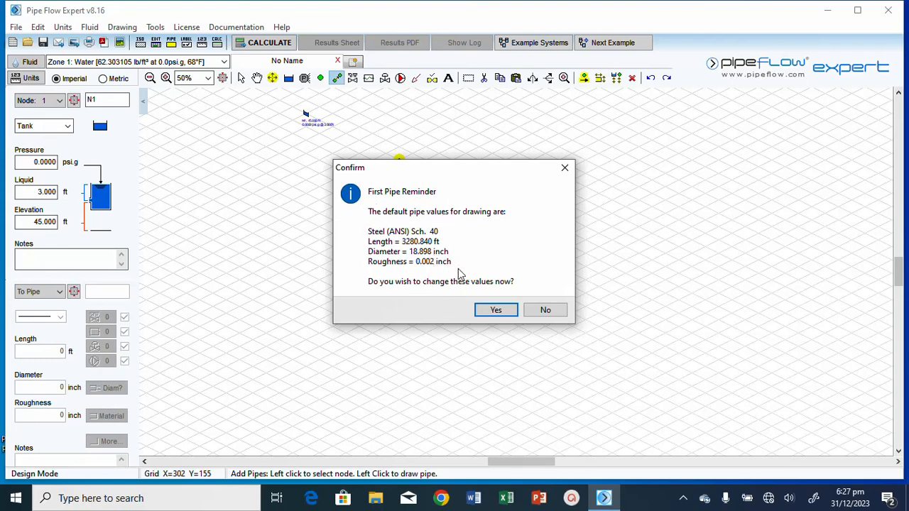
# Step: Open the default pipe values for editing and examine the pipe diameter and material data
pyautogui.click(496, 313)
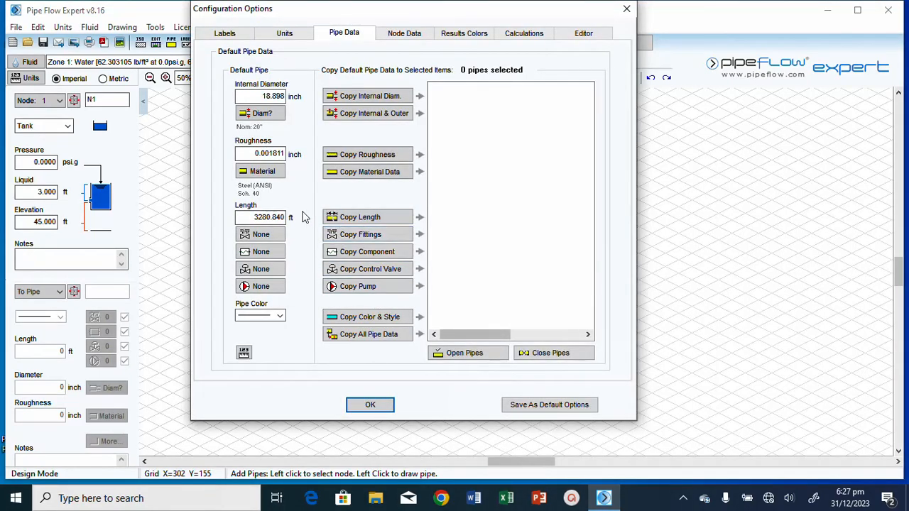
pyautogui.click(260, 113)
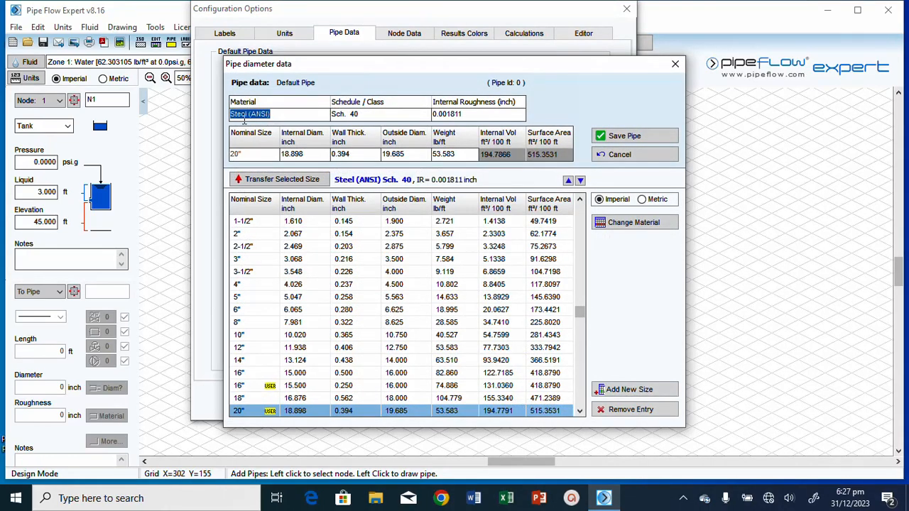
pyautogui.click(675, 64)
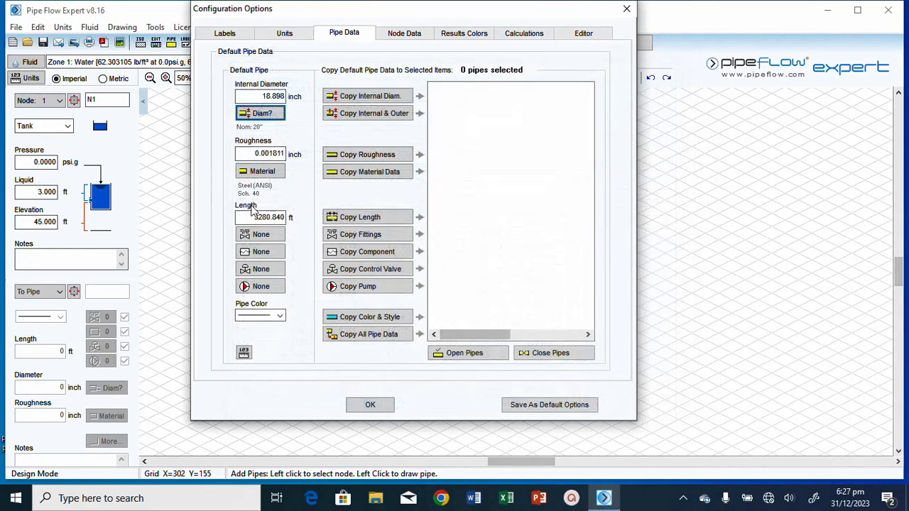
pyautogui.click(250, 174)
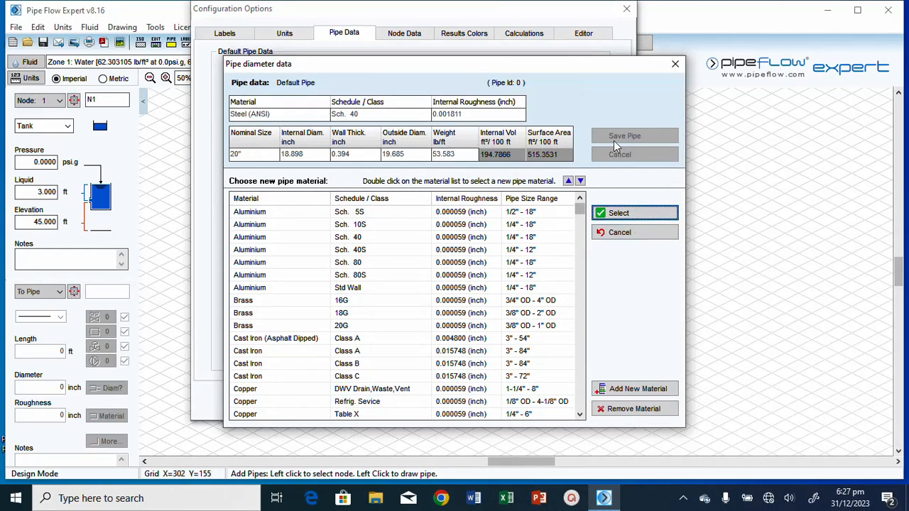
pyautogui.click(623, 232)
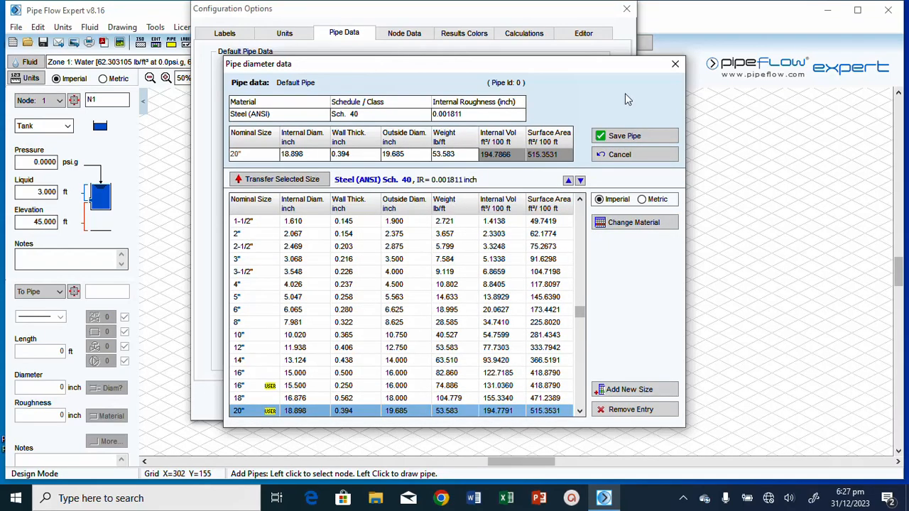
pyautogui.click(675, 65)
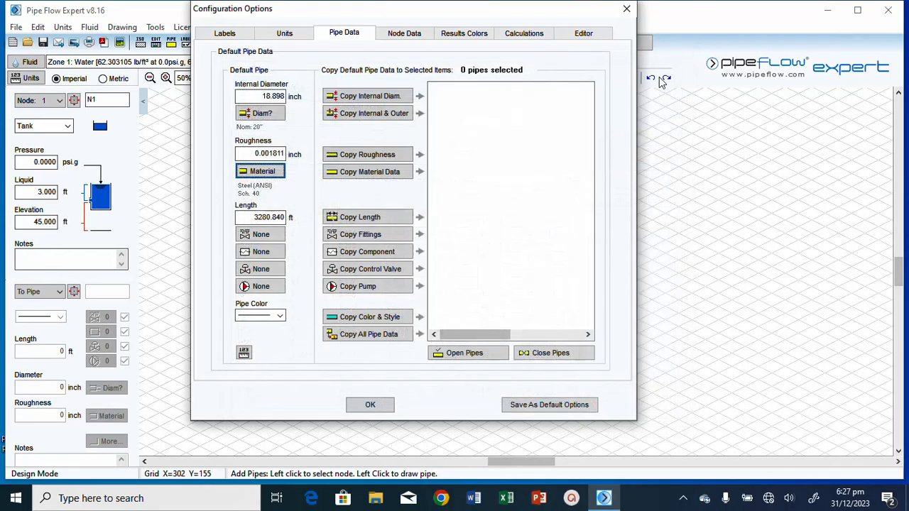
# Step: Set the default pipe to nominal size 8" in Steel (ANSI) Sch. 40 with a length of 60 ft
pyautogui.click(262, 115)
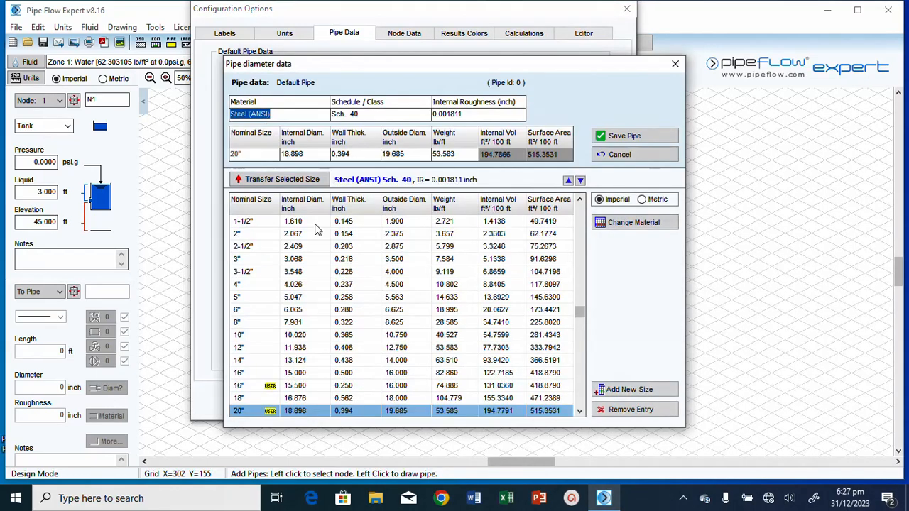
pyautogui.click(244, 323)
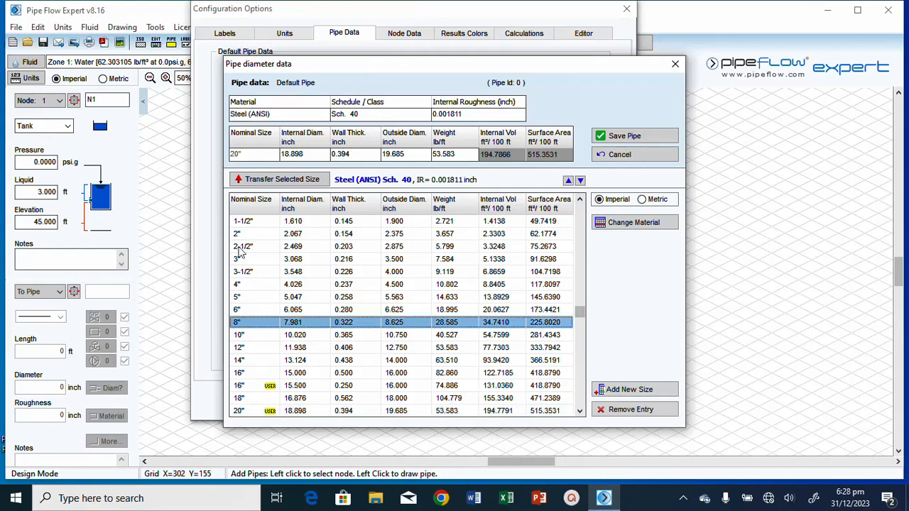
pyautogui.click(298, 182)
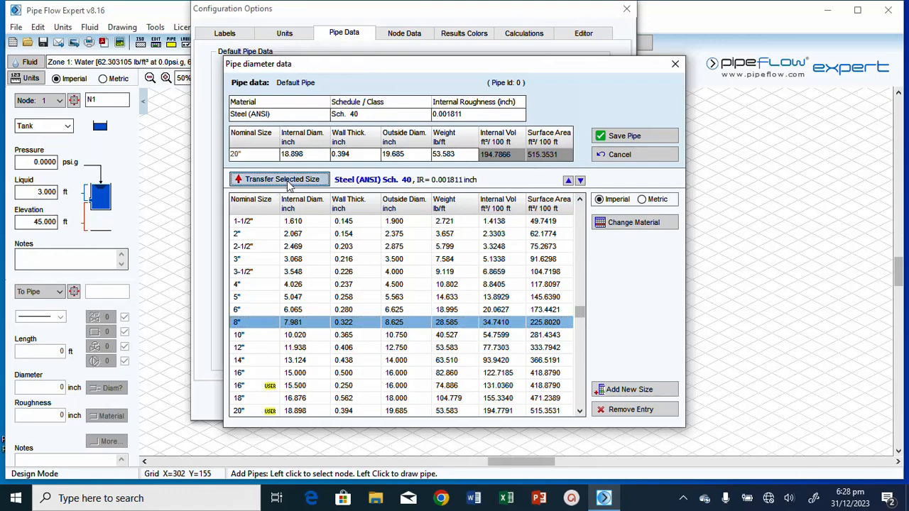
pyautogui.click(624, 137)
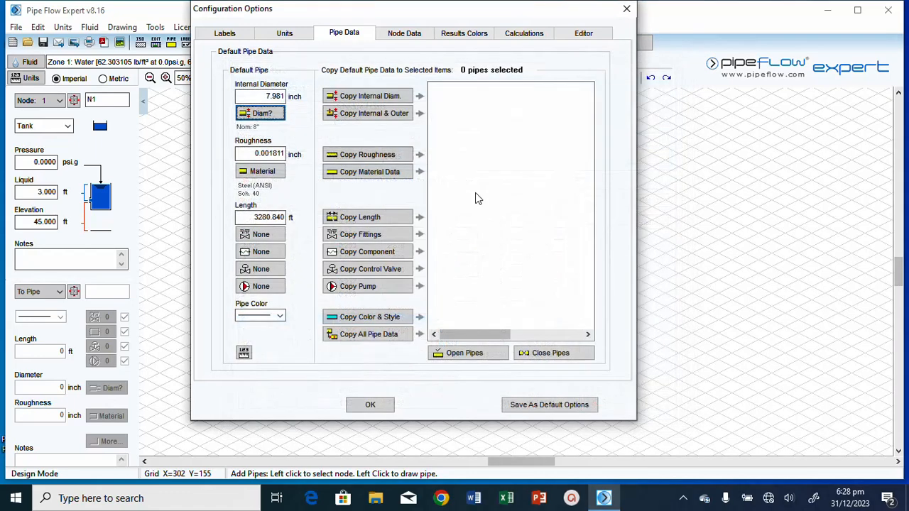
pyautogui.doubleClick(274, 219)
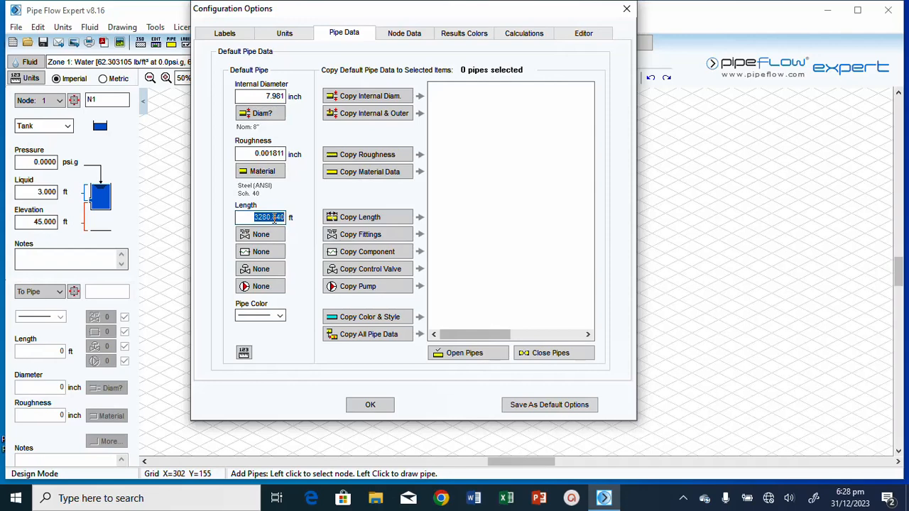
pyautogui.write('60')
pyautogui.click(371, 406)
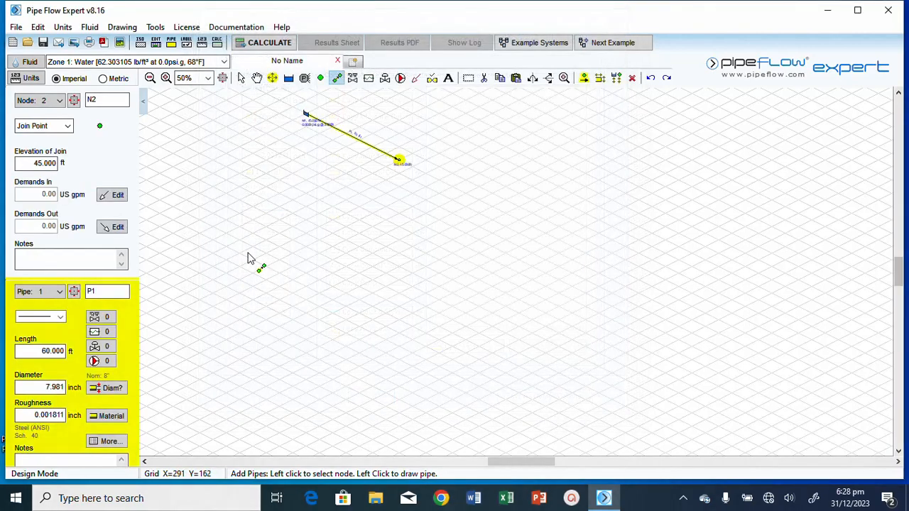
# Step: Continue the line from the first pipe's end node with a second pipe in the same direction and set its length to 10 ft
pyautogui.click(398, 163)
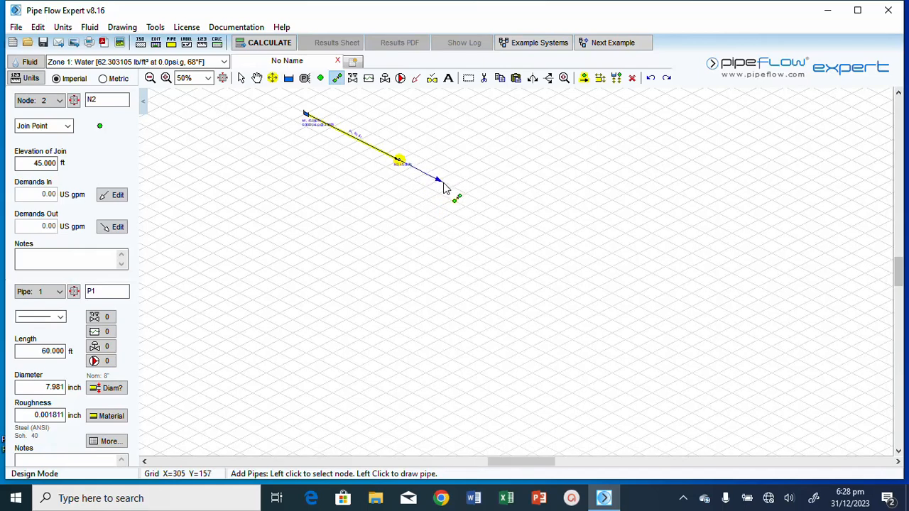
pyautogui.click(438, 180)
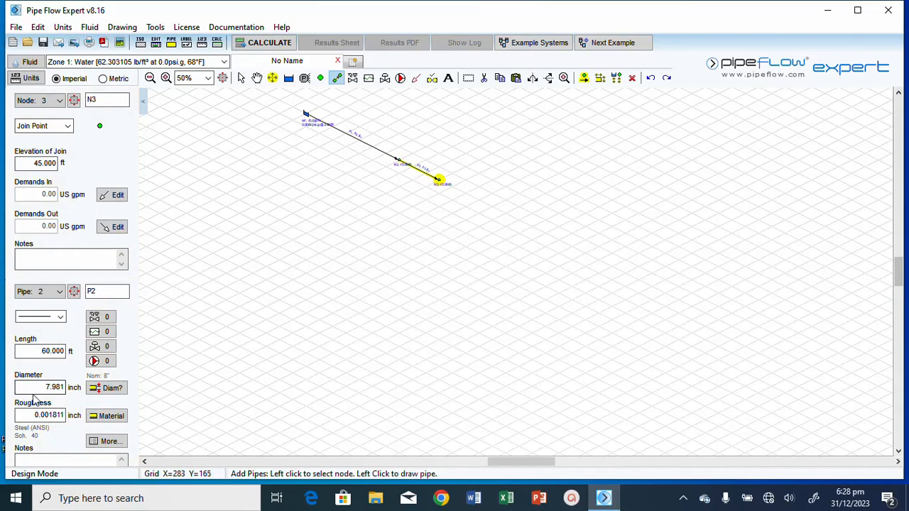
pyautogui.click(47, 355)
pyautogui.doubleClick(50, 350)
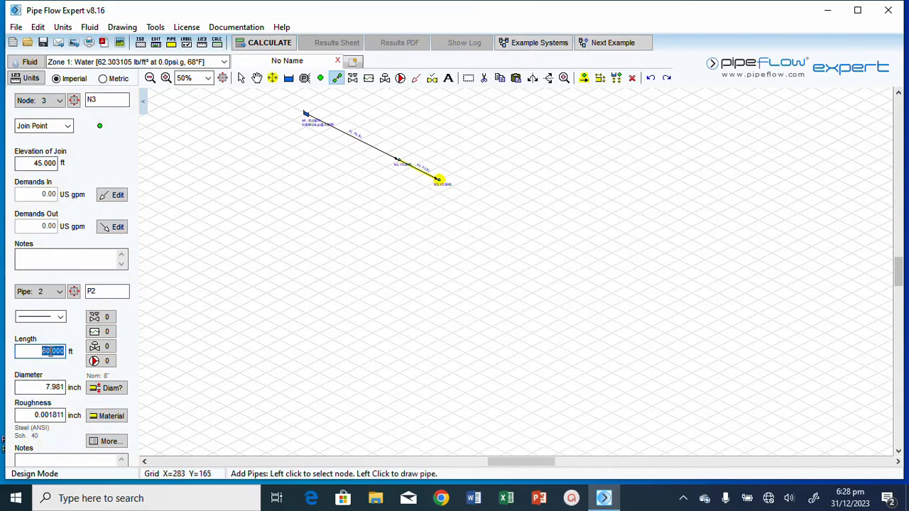
pyautogui.write('10')
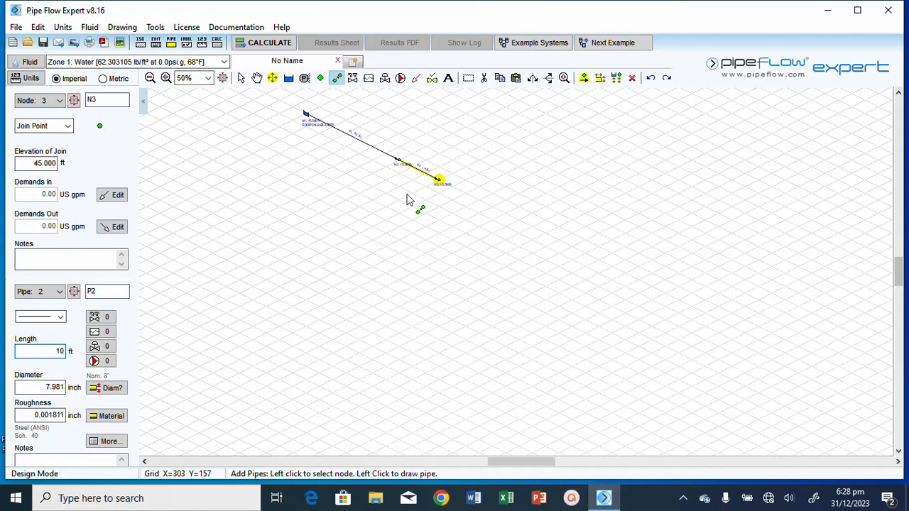
# Step: Draw a branch pipe diagonally down-left from the first pipe's end node and set its length to 4 ft
pyautogui.click(399, 161)
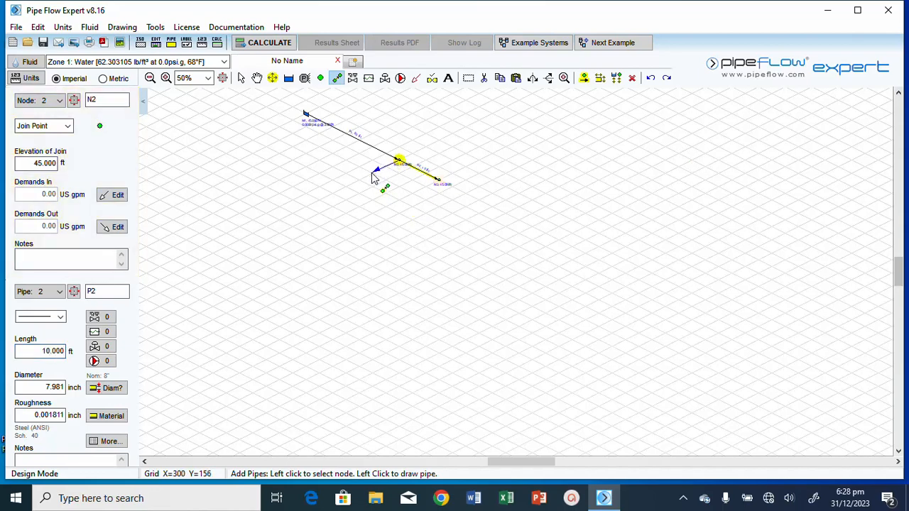
pyautogui.click(371, 173)
pyautogui.doubleClick(46, 355)
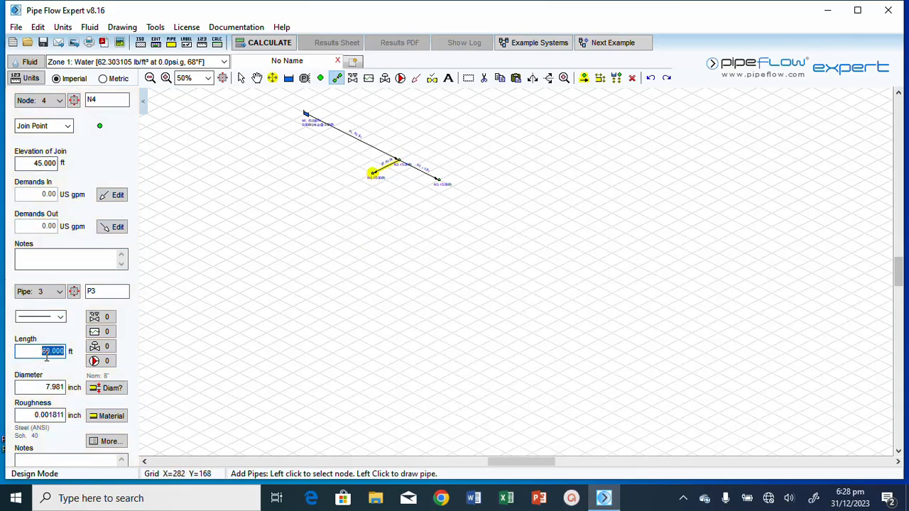
pyautogui.write('4')
# Step: Draw a pipe from the branch's end, parallel to the second pipe, and set its length to 10 ft
pyautogui.click(374, 175)
pyautogui.click(414, 194)
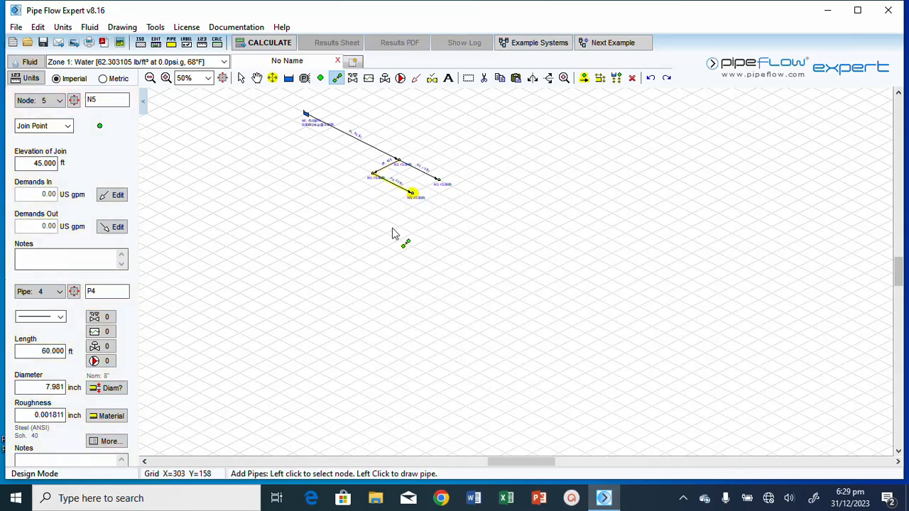
pyautogui.doubleClick(42, 350)
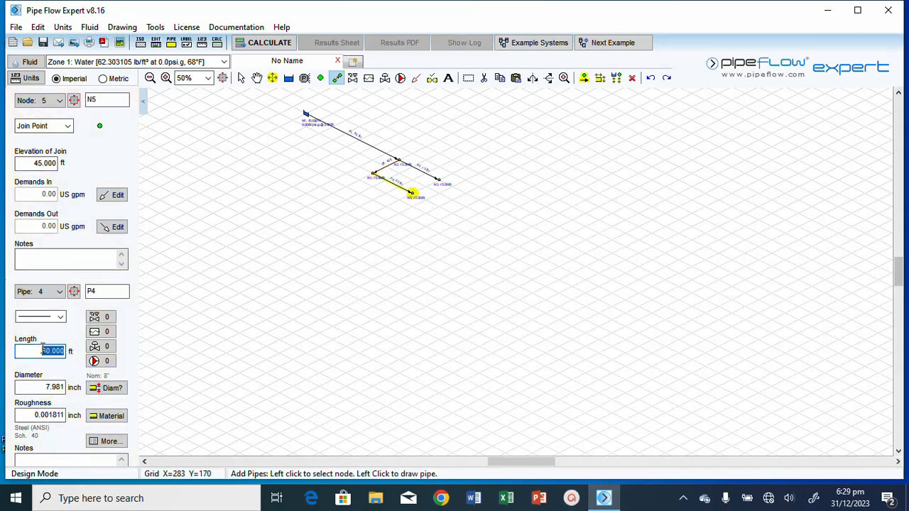
pyautogui.write('10')
# Step: Close the loop with a pipe up to the second pipe's end node and set its length to 4 ft
pyautogui.click(414, 192)
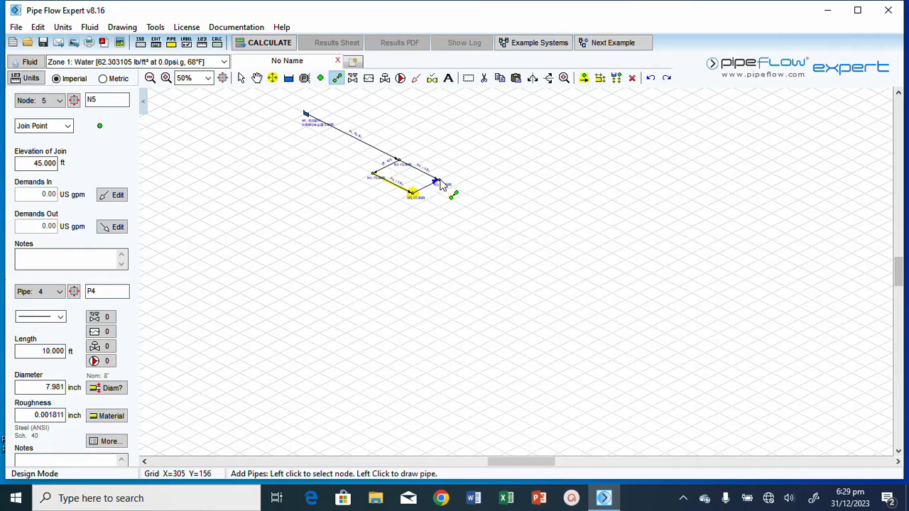
pyautogui.click(438, 181)
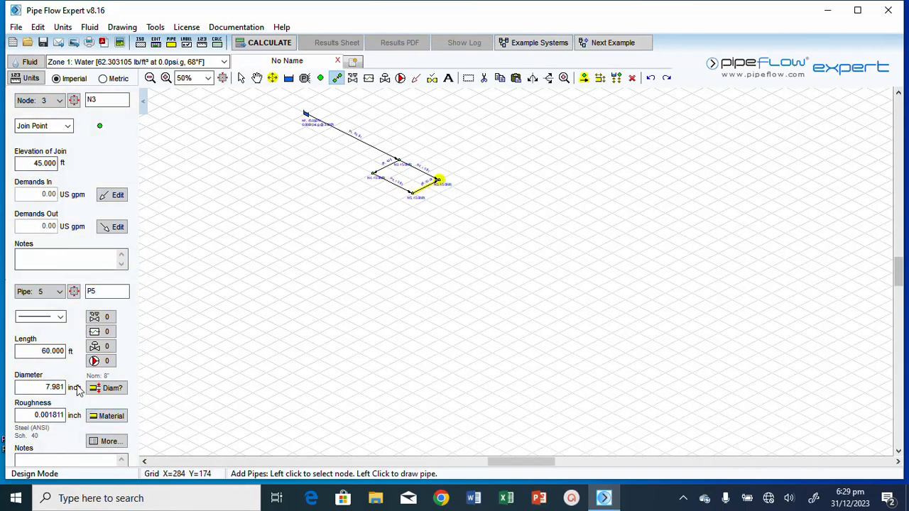
pyautogui.doubleClick(58, 351)
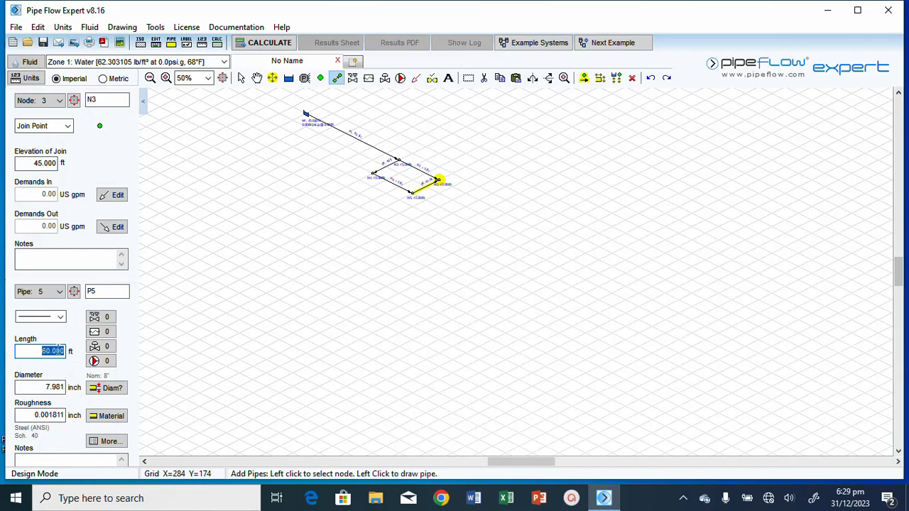
pyautogui.write('4')
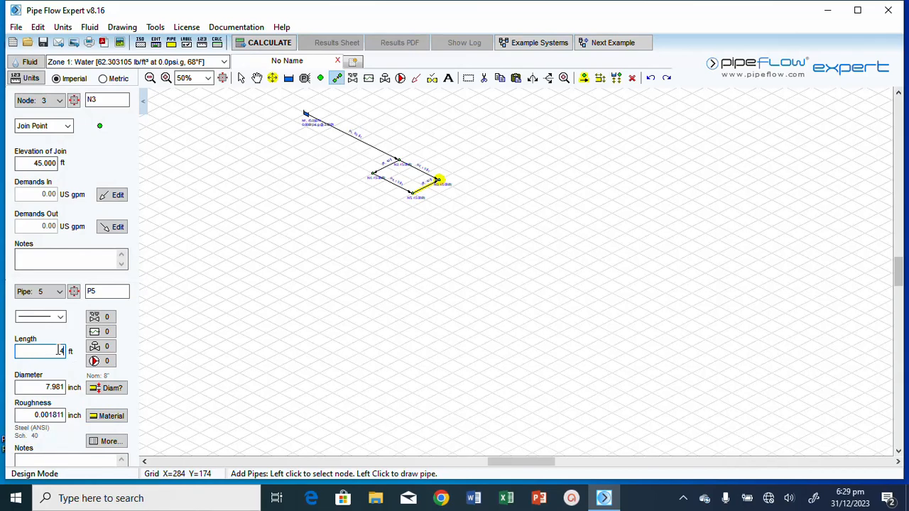
# Step: Extend the main line diagonally down-right from the loop's outlet node with a pipe 85 ft long
pyautogui.click(438, 183)
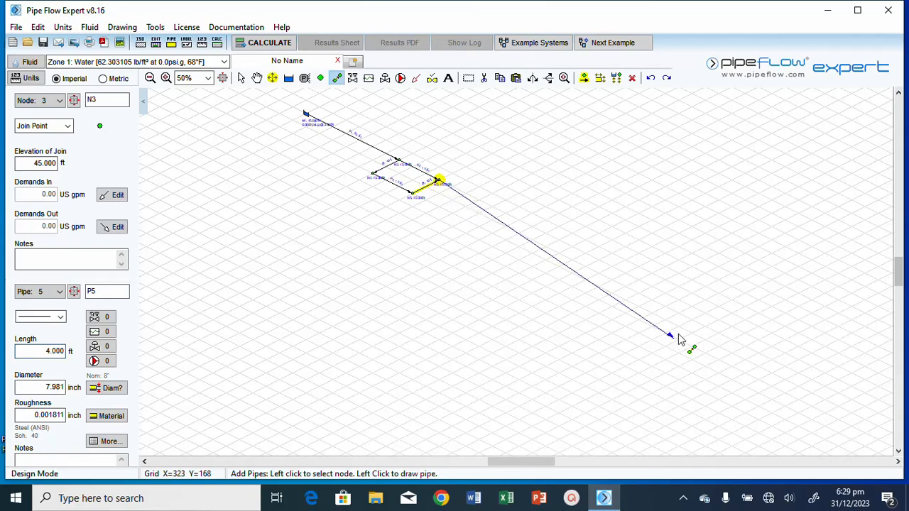
pyautogui.click(558, 240)
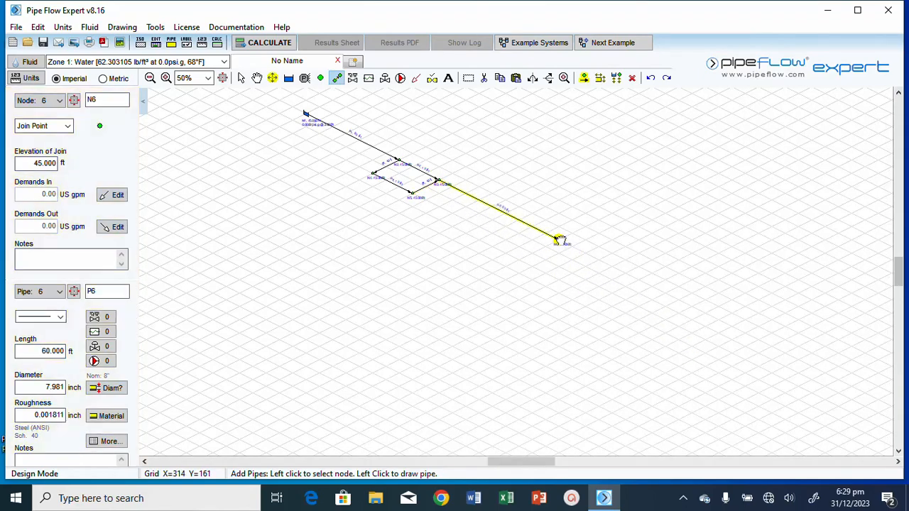
pyautogui.doubleClick(52, 352)
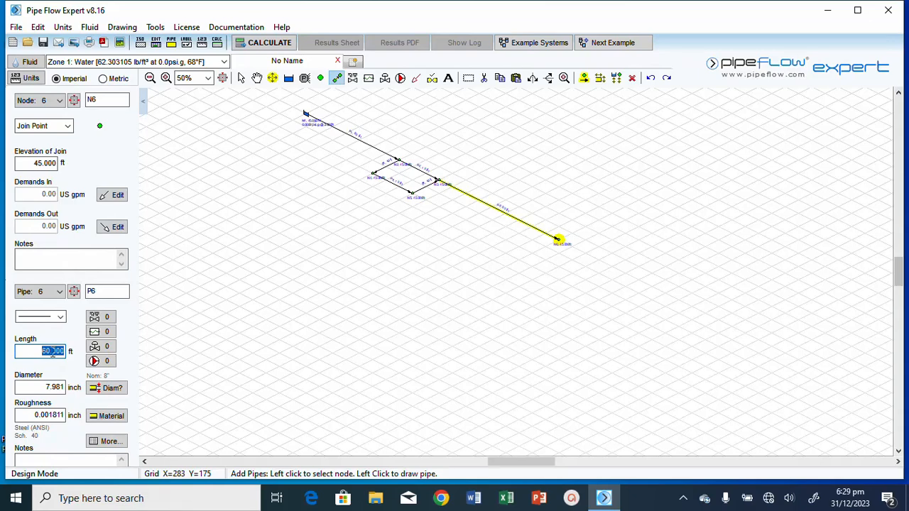
pyautogui.write('85')
# Step: Draw a vertical pipe straight down from the end of the 85 ft pipe and set its length to 12 ft
pyautogui.click(559, 244)
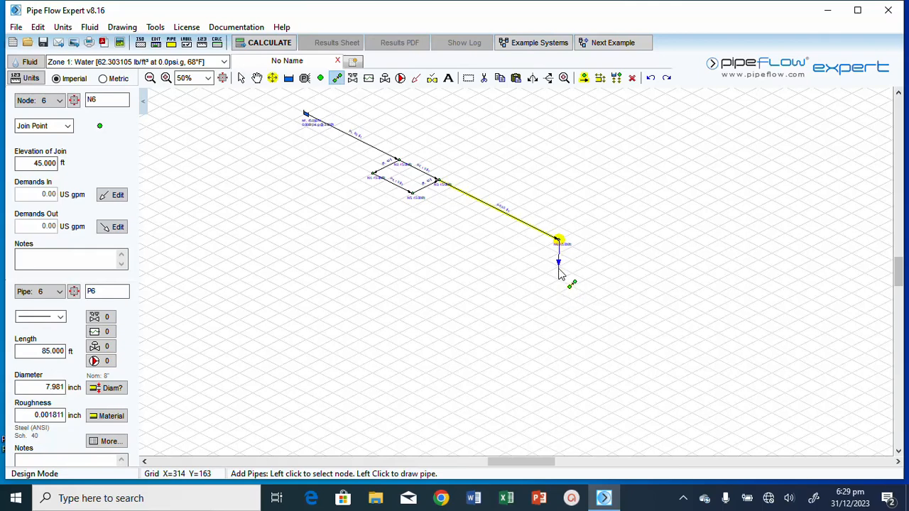
pyautogui.click(558, 267)
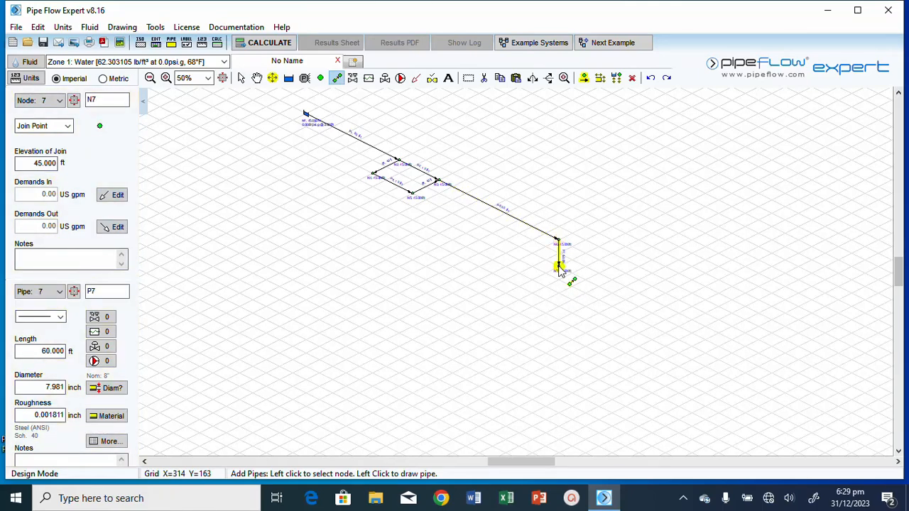
pyautogui.click(42, 351)
pyautogui.doubleClick(43, 350)
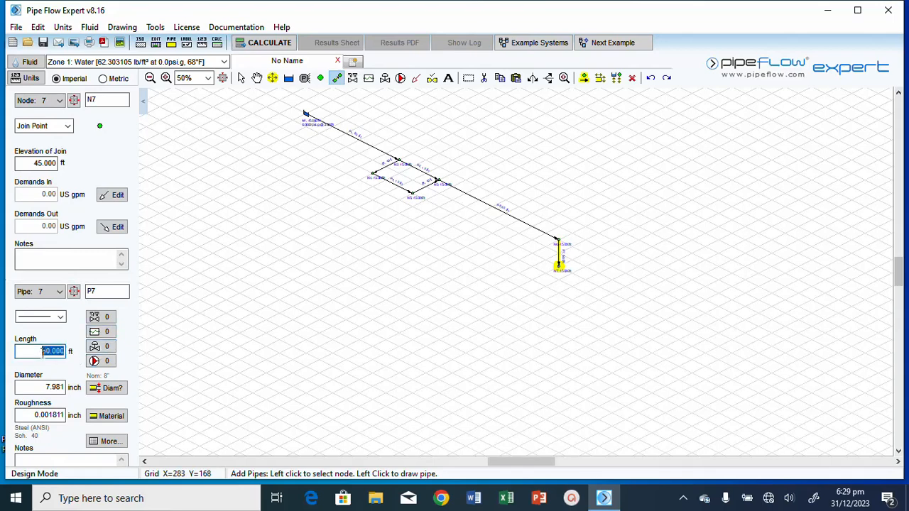
pyautogui.write('12')
# Step: Draw a pipe from the vertical pipe's lower end diagonally up-left, finish pipe drawing and set its length to 10 ft
pyautogui.click(559, 268)
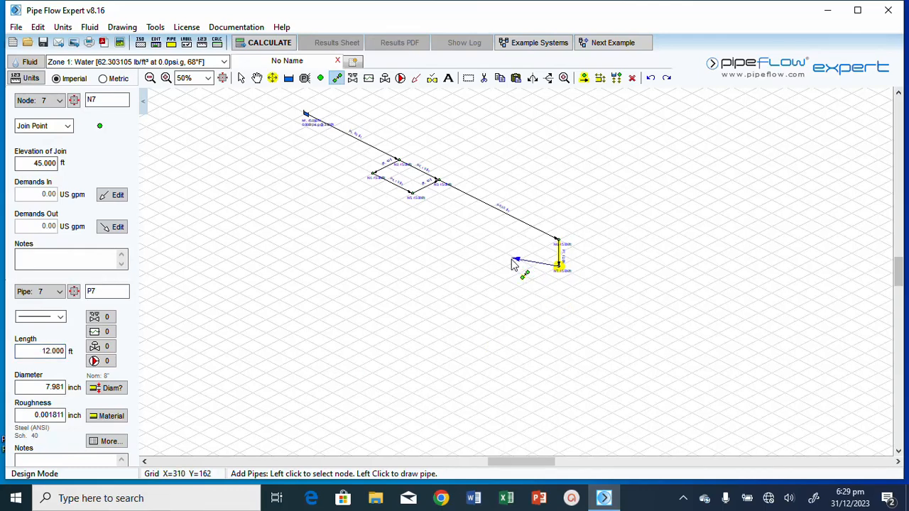
pyautogui.click(520, 248)
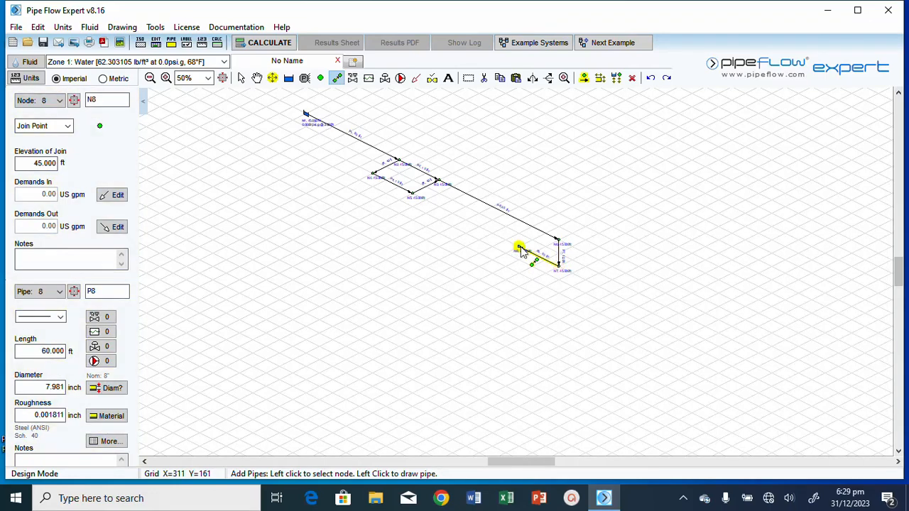
pyautogui.rightClick(520, 248)
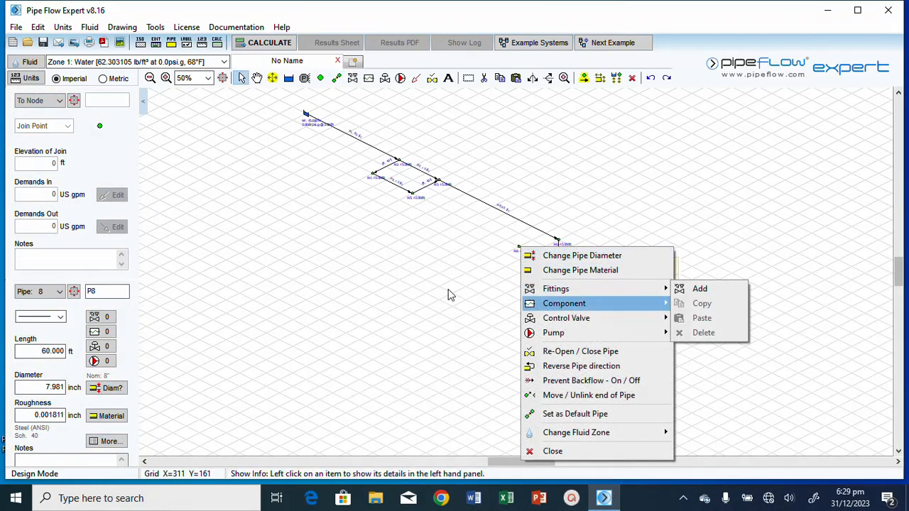
pyautogui.click(576, 457)
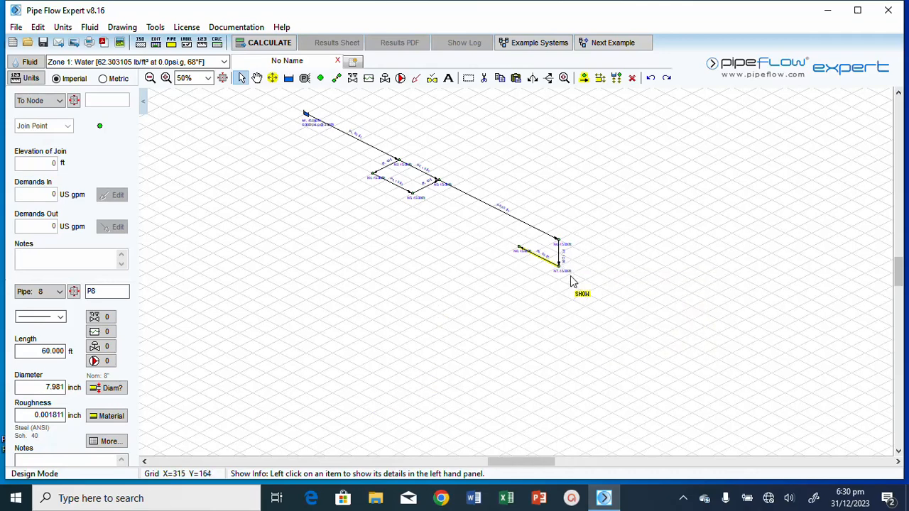
pyautogui.doubleClick(62, 353)
pyautogui.write('10')
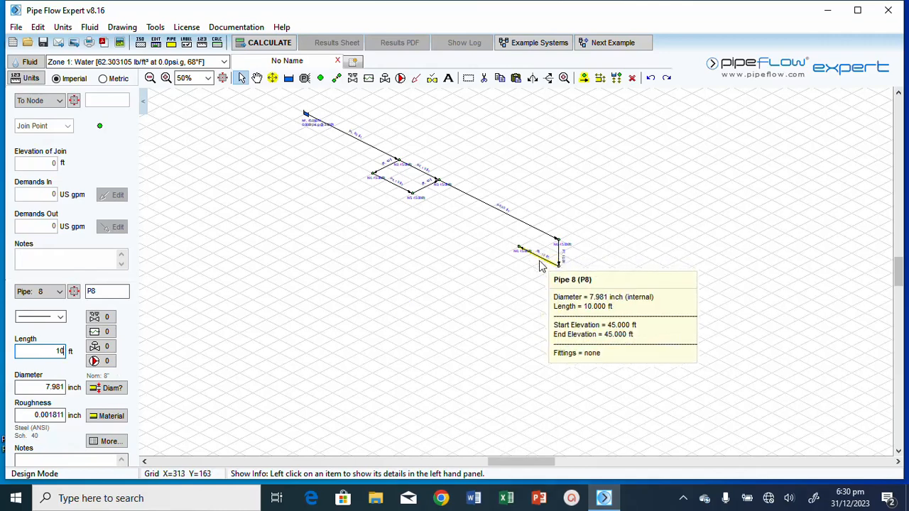
# Step: Set the elevation of nodes N7 and N8 together to 34 ft, clear the selection and check both nodes' data
pyautogui.moveTo(561, 273)
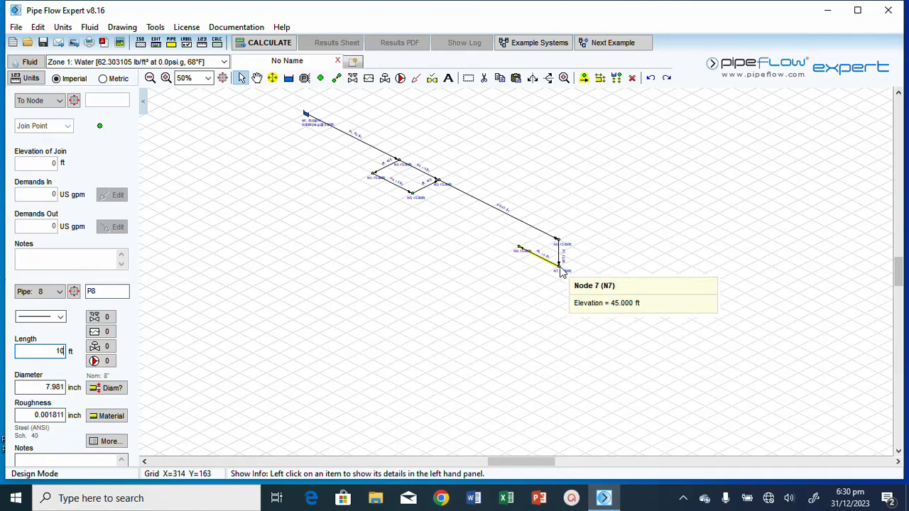
pyautogui.moveTo(518, 250)
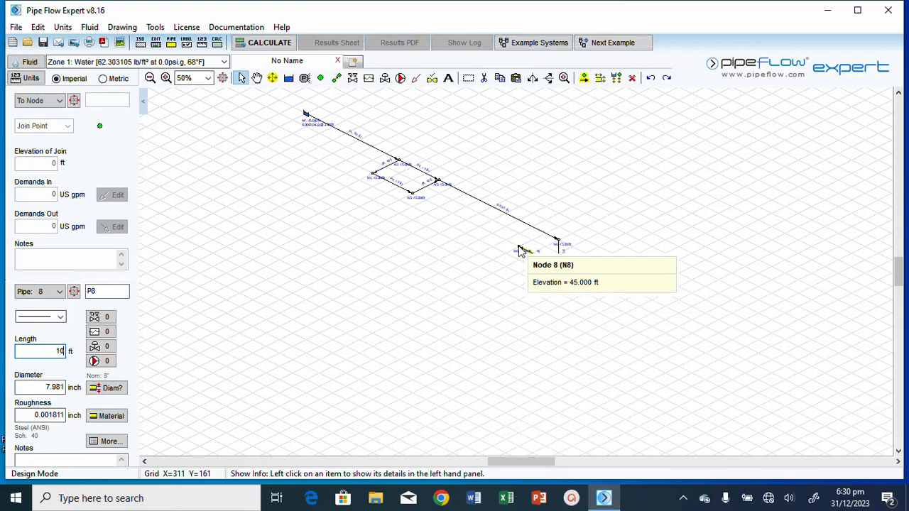
pyautogui.click(586, 80)
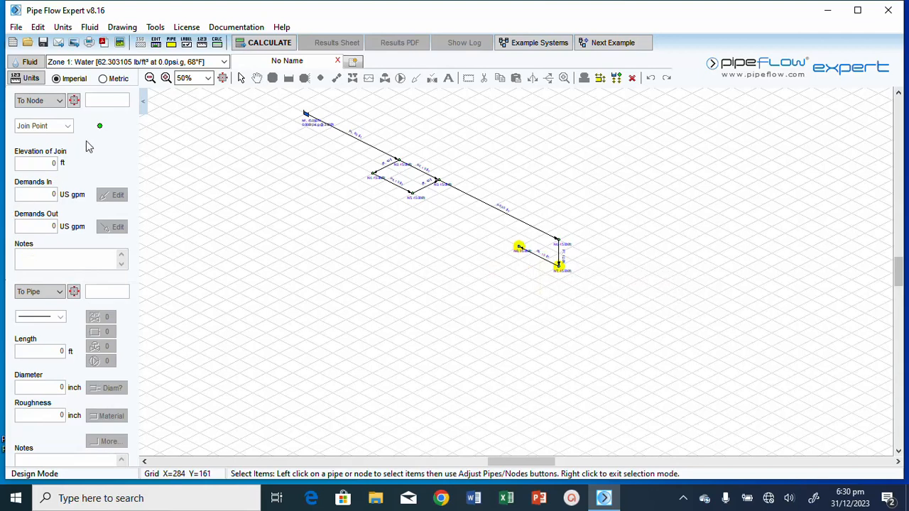
pyautogui.click(171, 44)
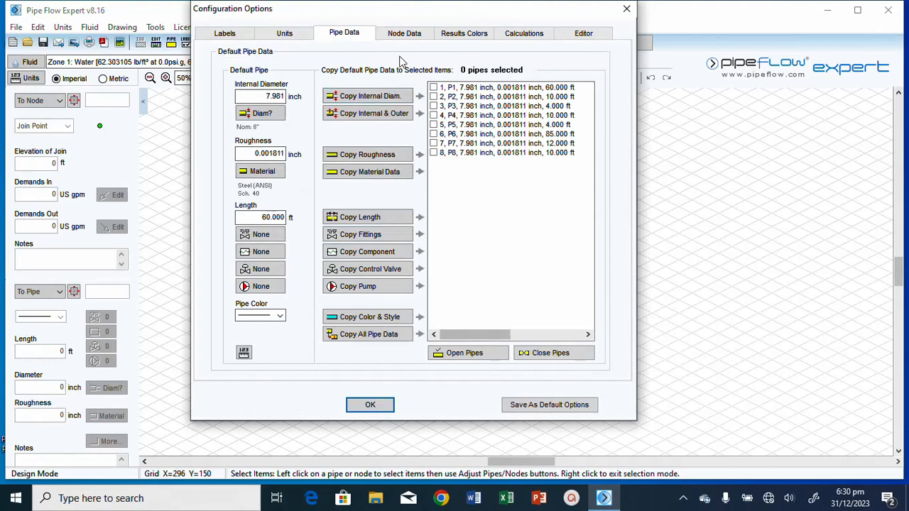
pyautogui.click(406, 42)
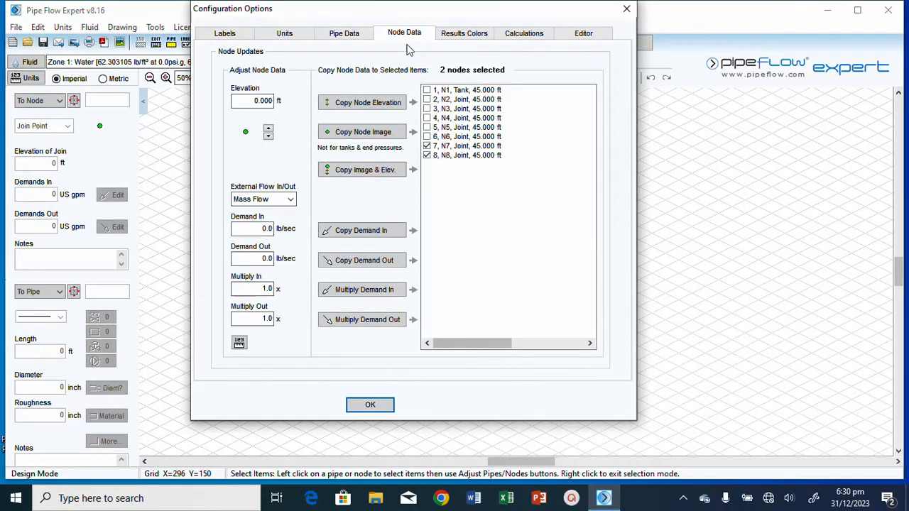
pyautogui.doubleClick(262, 100)
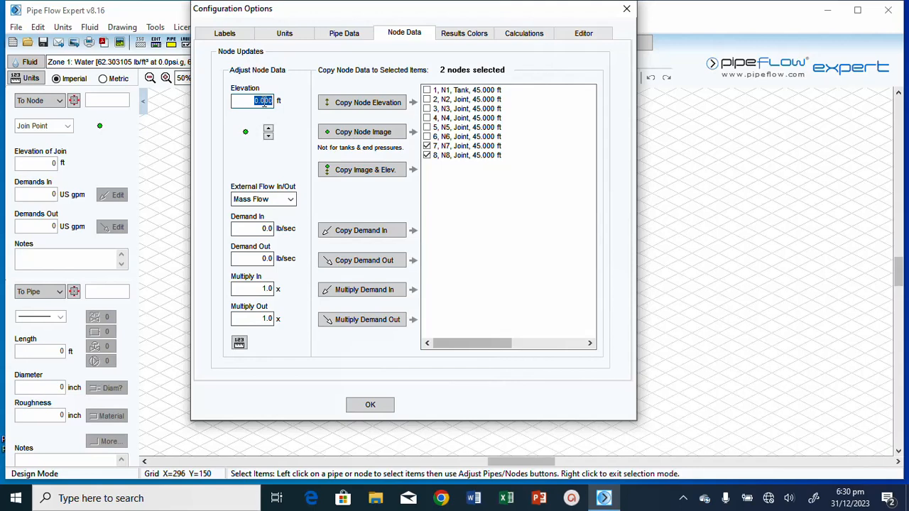
pyautogui.write('34')
pyautogui.click(358, 103)
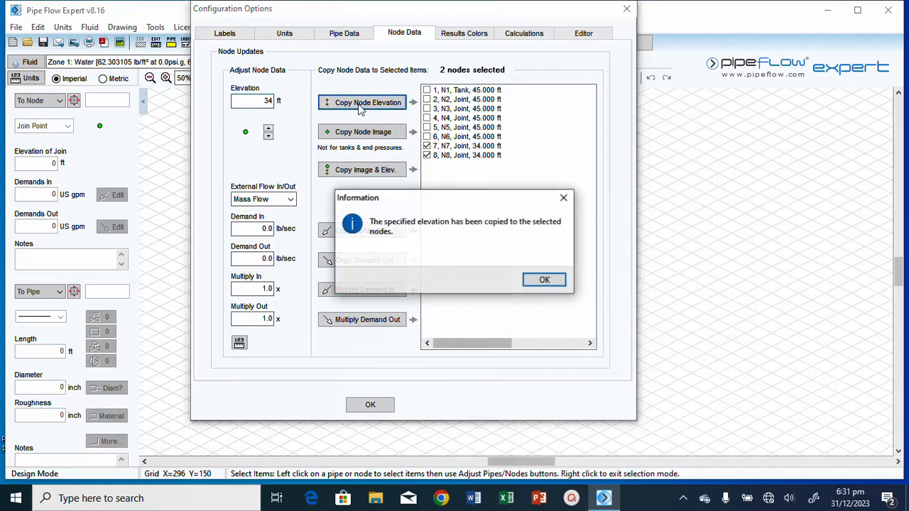
pyautogui.click(544, 281)
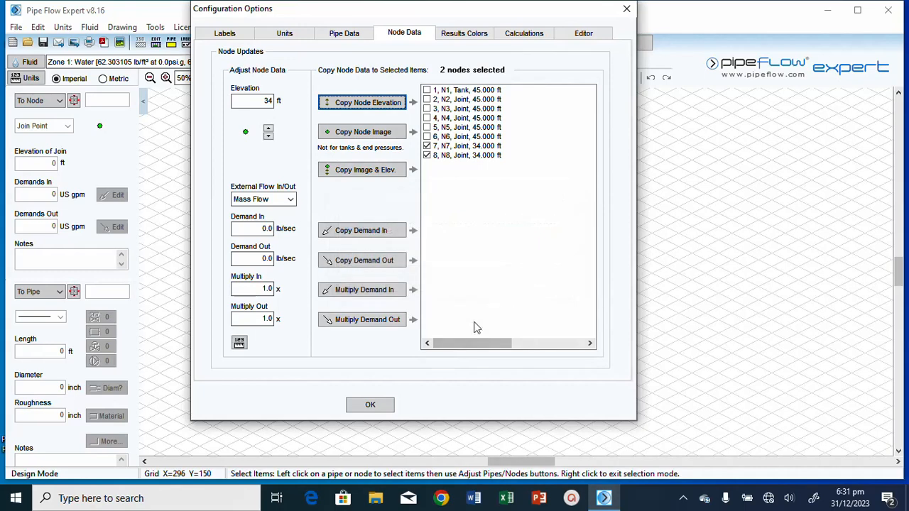
pyautogui.click(370, 406)
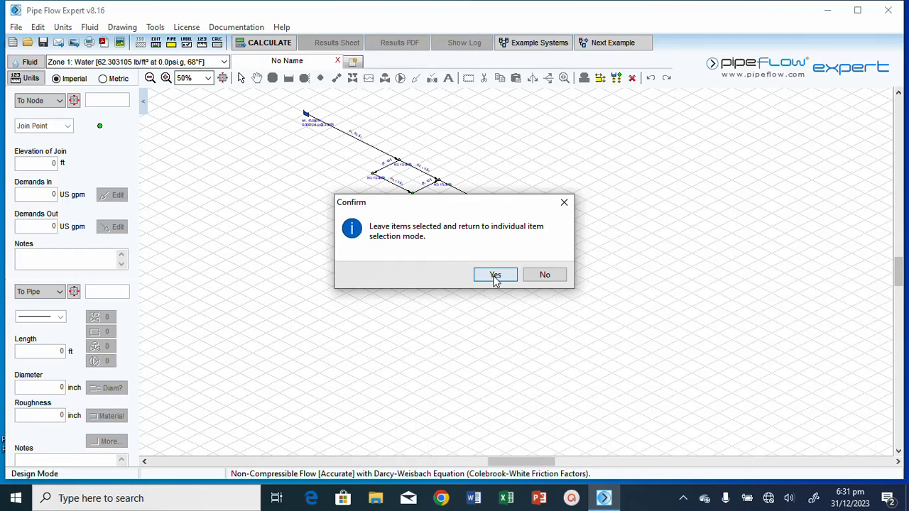
pyautogui.click(543, 276)
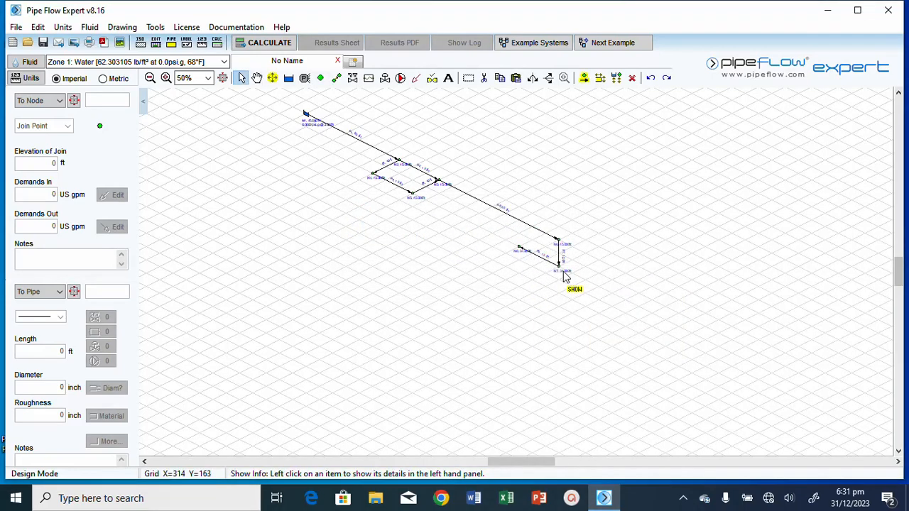
pyautogui.click(560, 262)
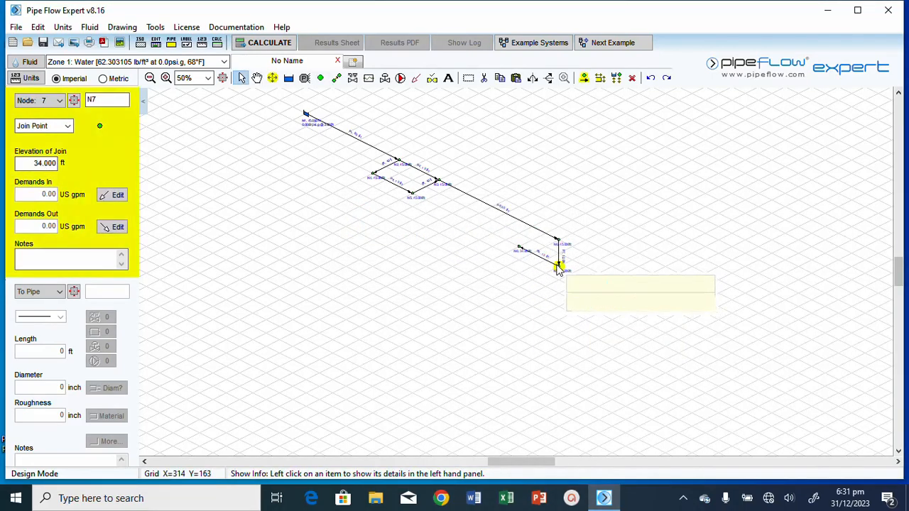
pyautogui.click(519, 250)
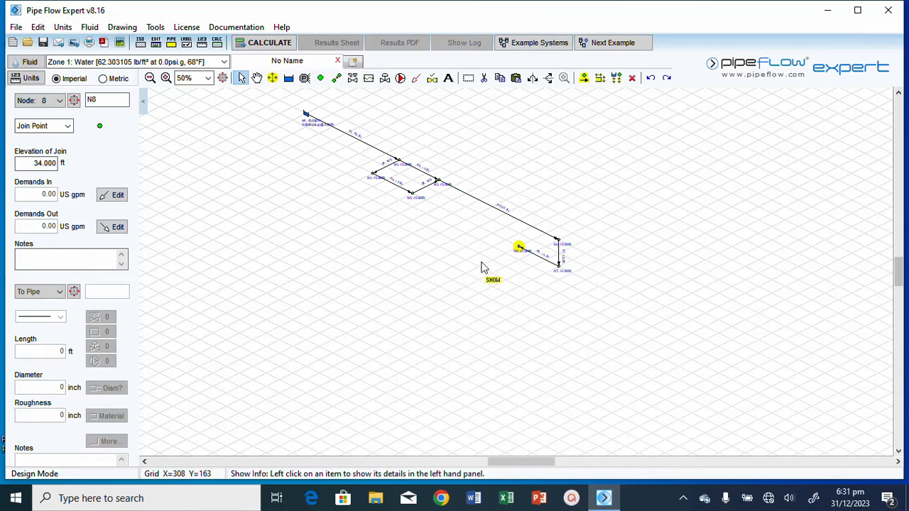
# Step: Draw three consecutive pipes from node N8 diagonally down-left and finish pipe drawing
pyautogui.click(336, 78)
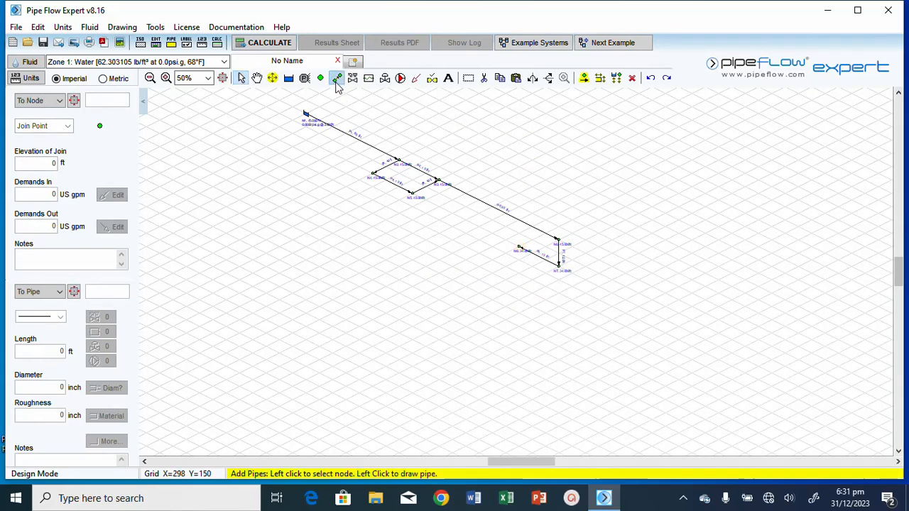
pyautogui.click(519, 249)
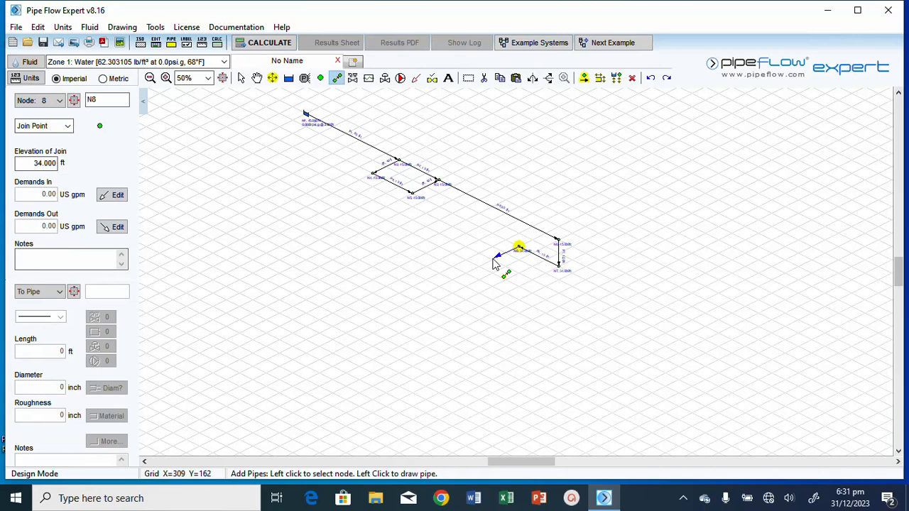
pyautogui.click(492, 259)
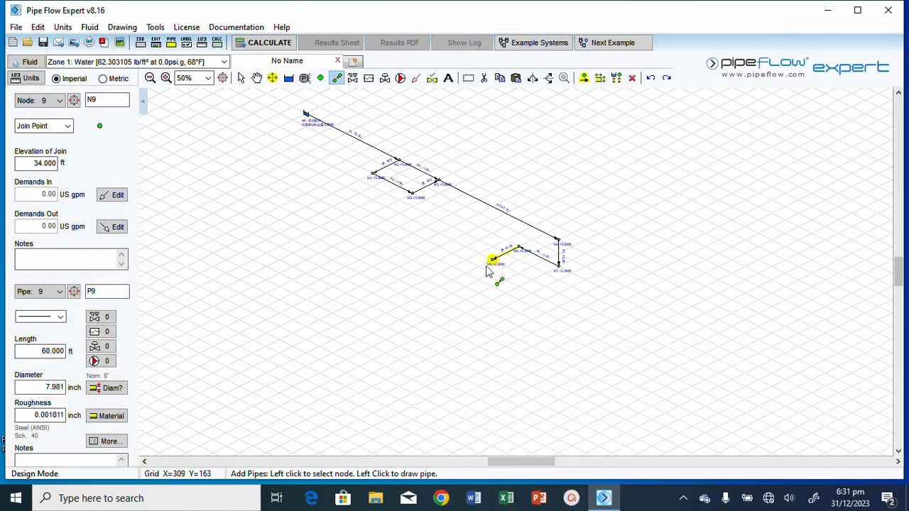
pyautogui.click(452, 280)
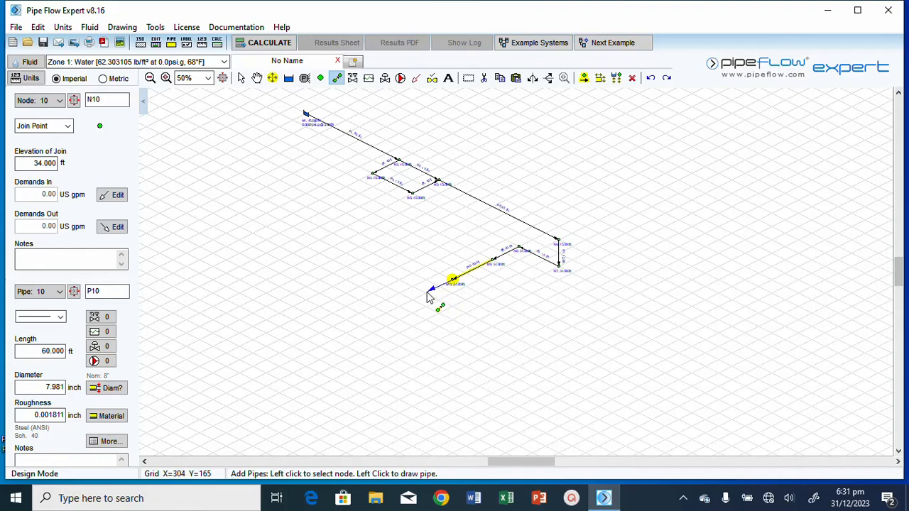
pyautogui.click(426, 293)
pyautogui.press('Escape')
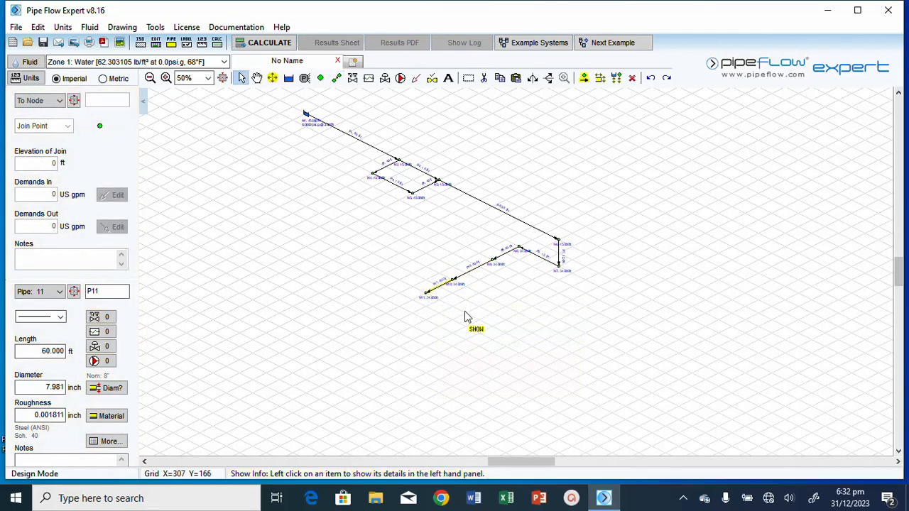
# Step: Select pipes P8 to P11 and set the default pipe size to 6" in Steel (ANSI) Sch. 40
pyautogui.moveTo(542, 257)
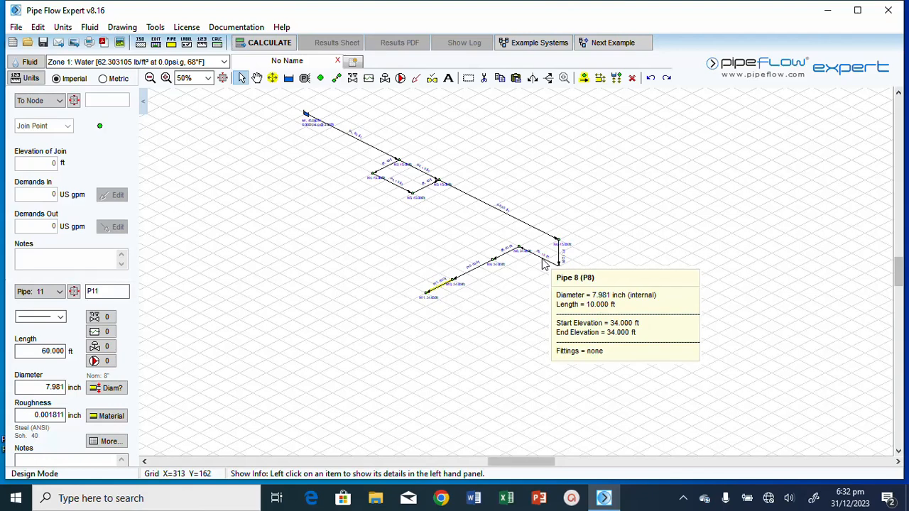
pyautogui.click(542, 261)
pyautogui.click(506, 260)
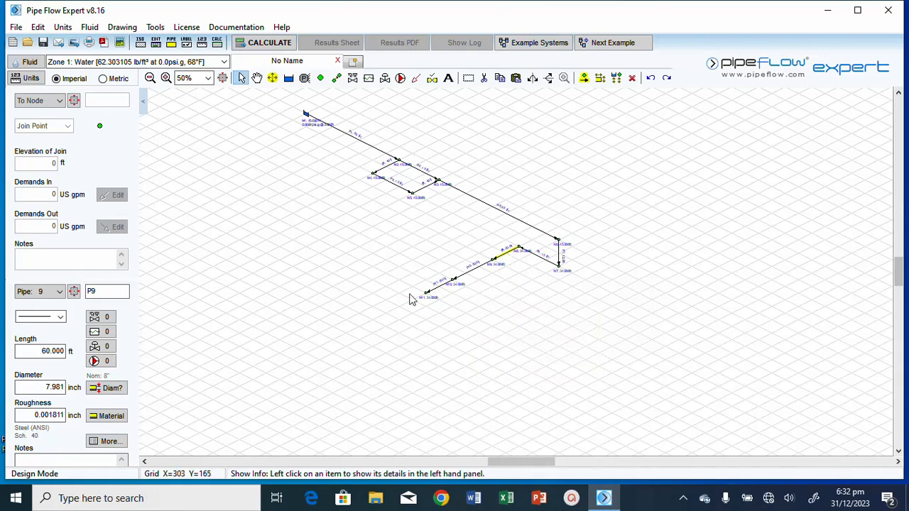
pyautogui.moveTo(507, 258)
pyautogui.moveTo(552, 267)
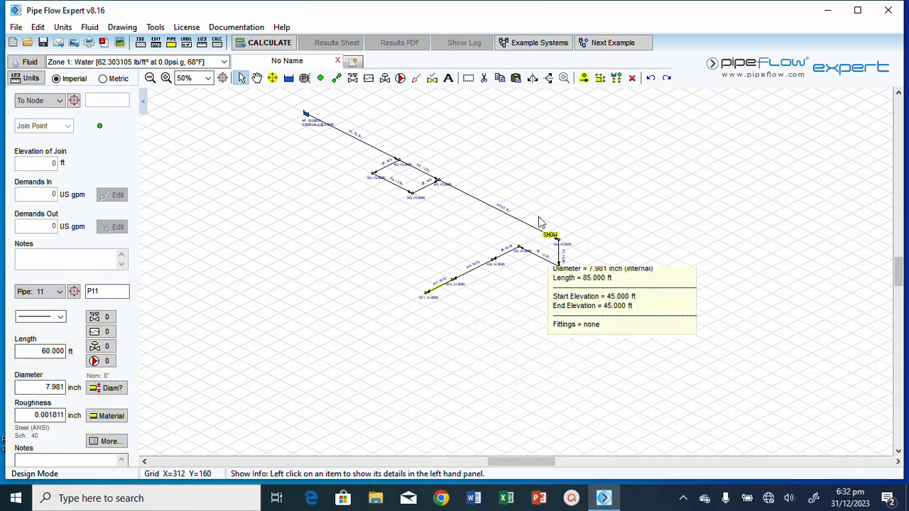
pyautogui.click(582, 78)
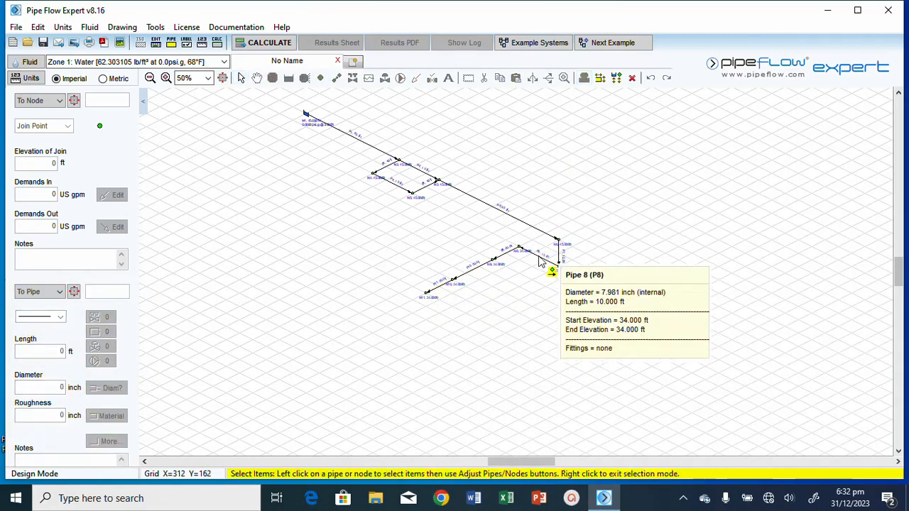
pyautogui.click(479, 274)
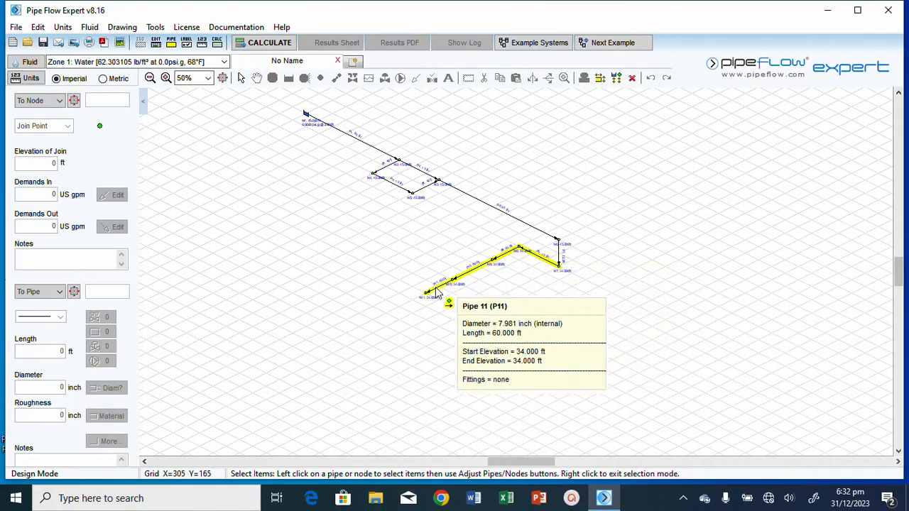
pyautogui.click(172, 45)
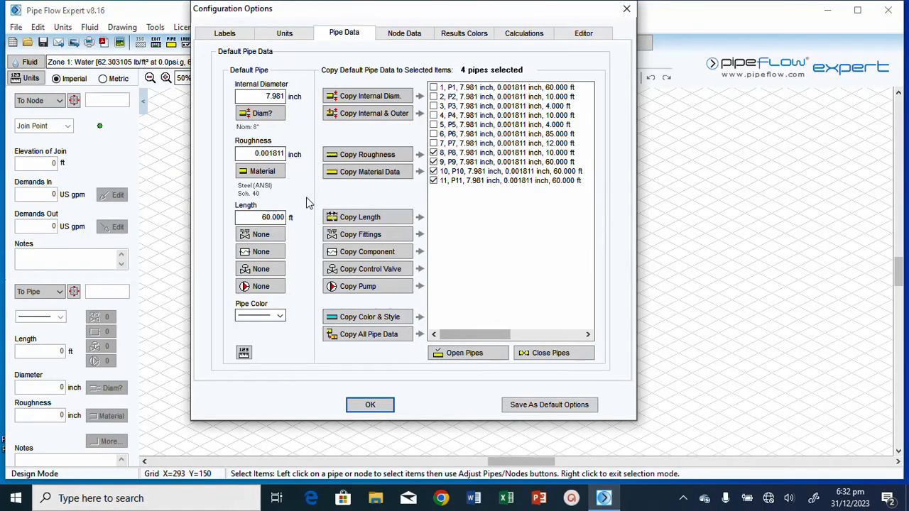
pyautogui.click(261, 113)
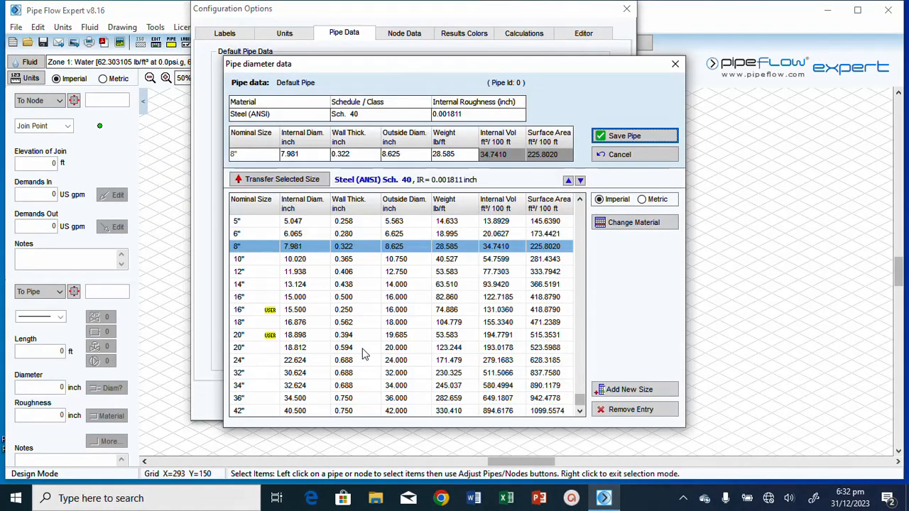
pyautogui.click(259, 237)
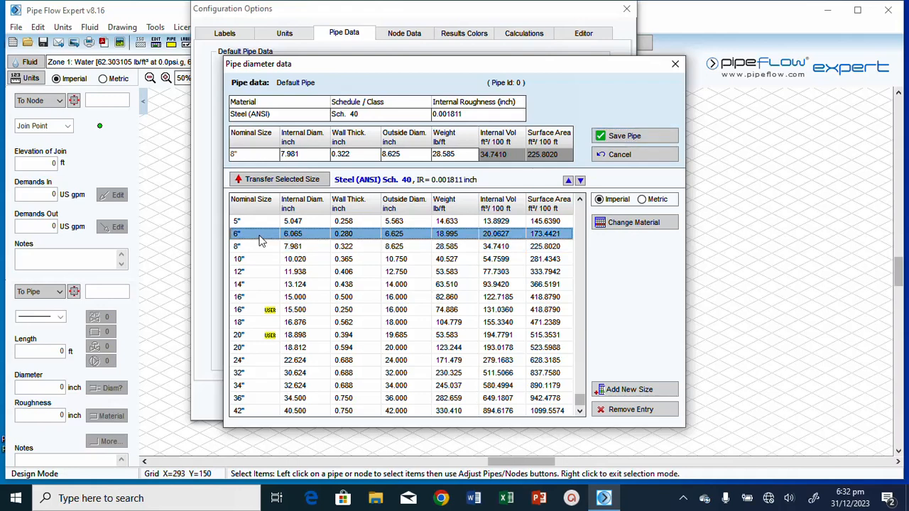
pyautogui.click(284, 181)
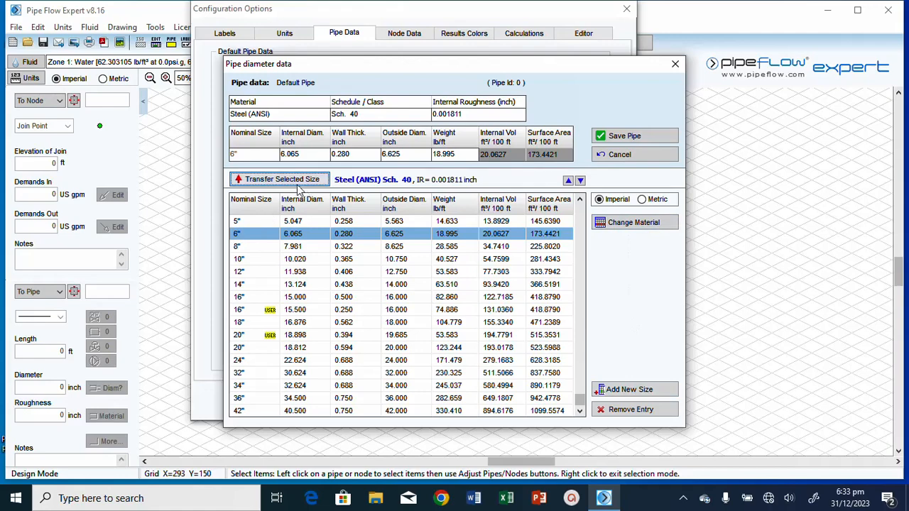
pyautogui.click(639, 138)
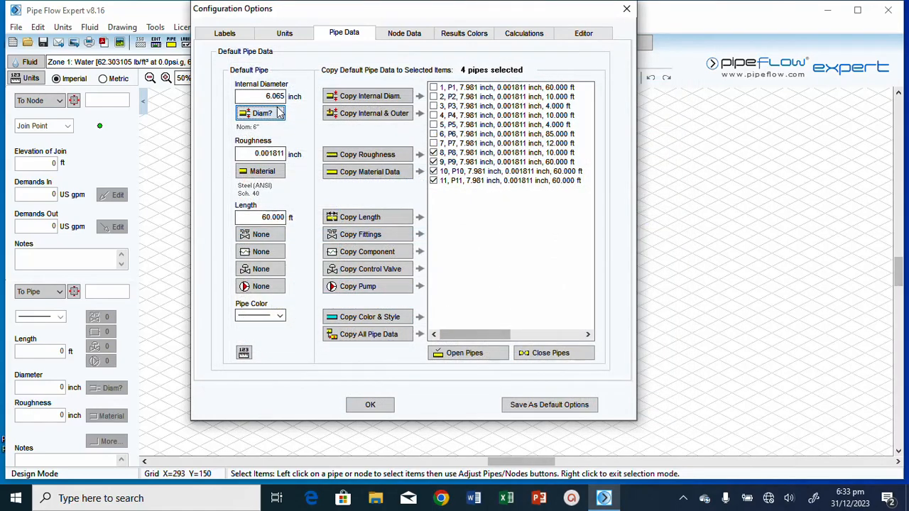
# Step: Copy the 6" internal and outer diameters to the selected pipes P8 to P11, clear the selection and check the pipes' data
pyautogui.click(377, 97)
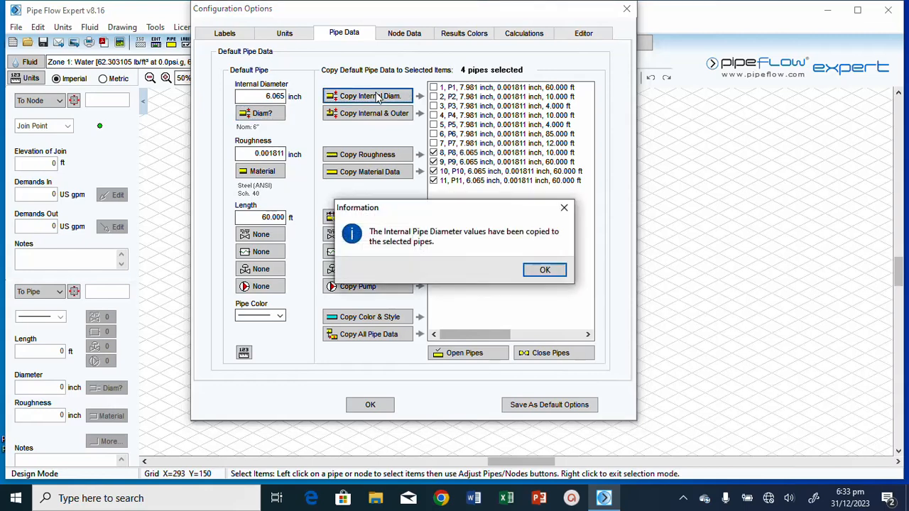
pyautogui.click(545, 272)
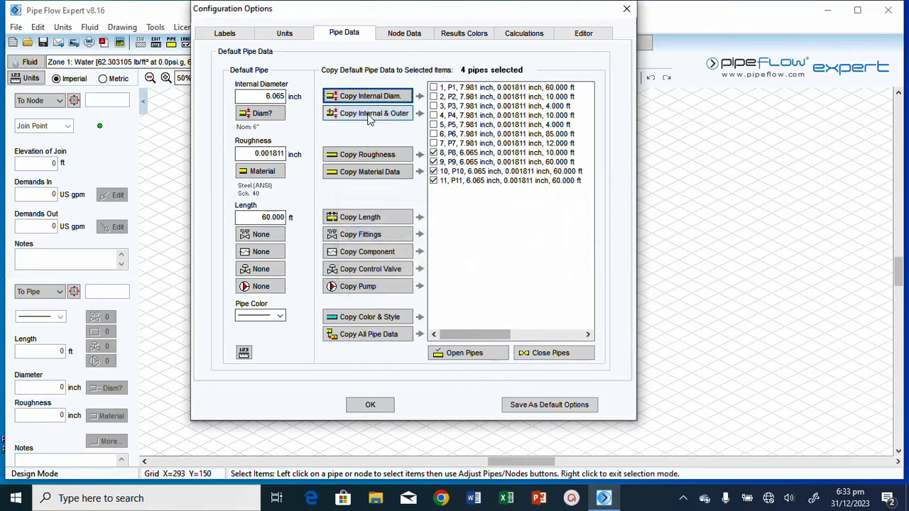
pyautogui.click(368, 119)
pyautogui.click(551, 272)
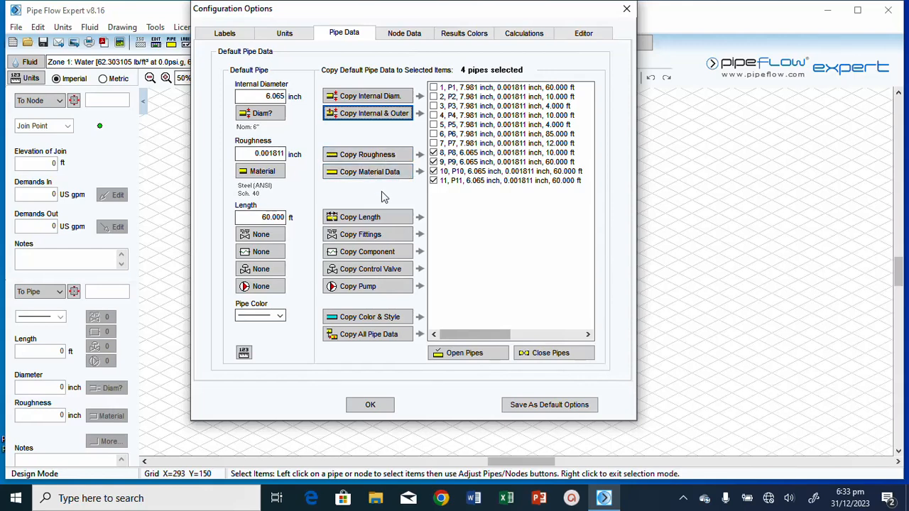
pyautogui.click(370, 406)
pyautogui.click(496, 280)
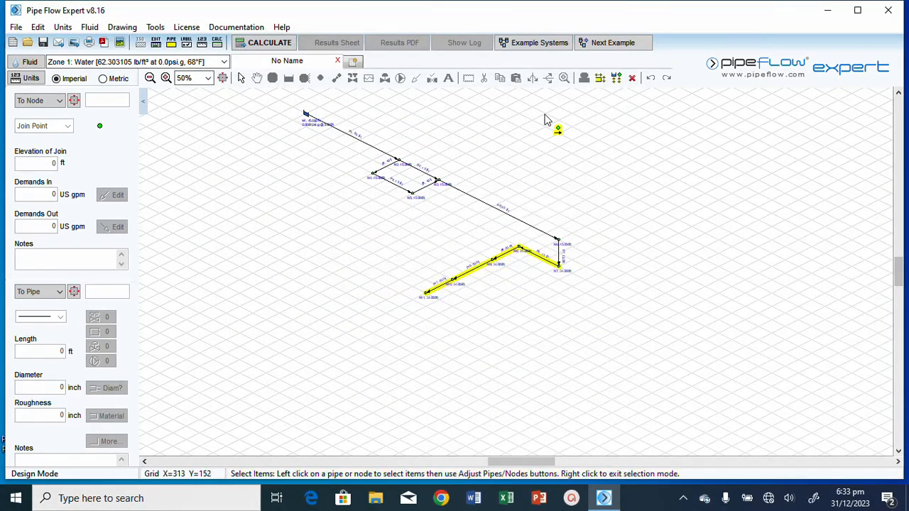
pyautogui.click(242, 80)
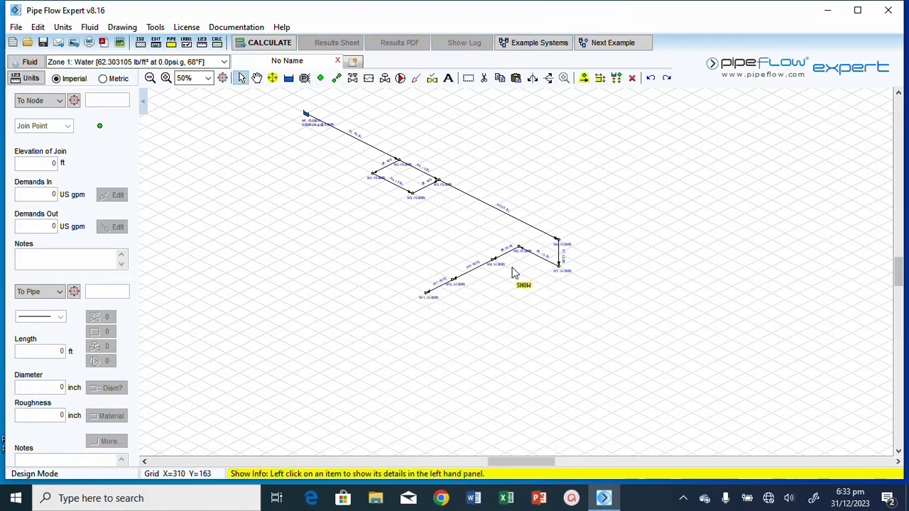
pyautogui.click(541, 263)
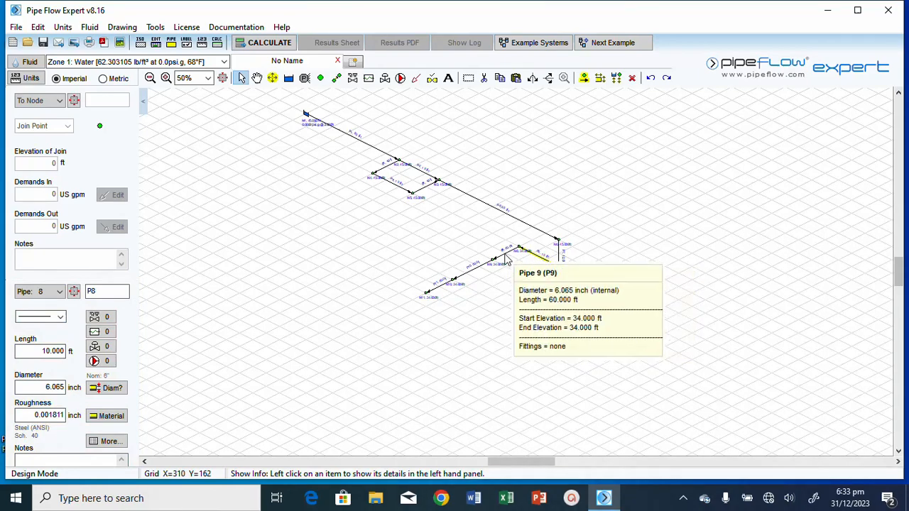
pyautogui.click(486, 279)
pyautogui.click(471, 273)
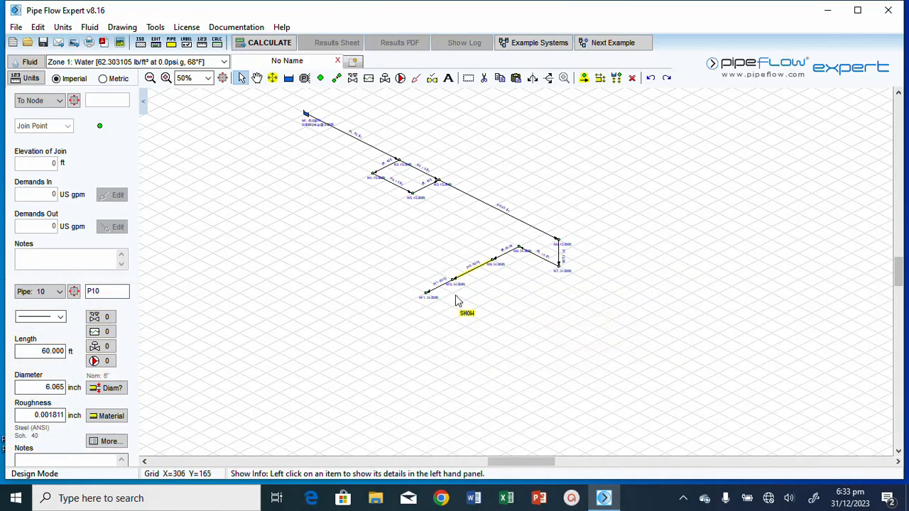
pyautogui.click(452, 287)
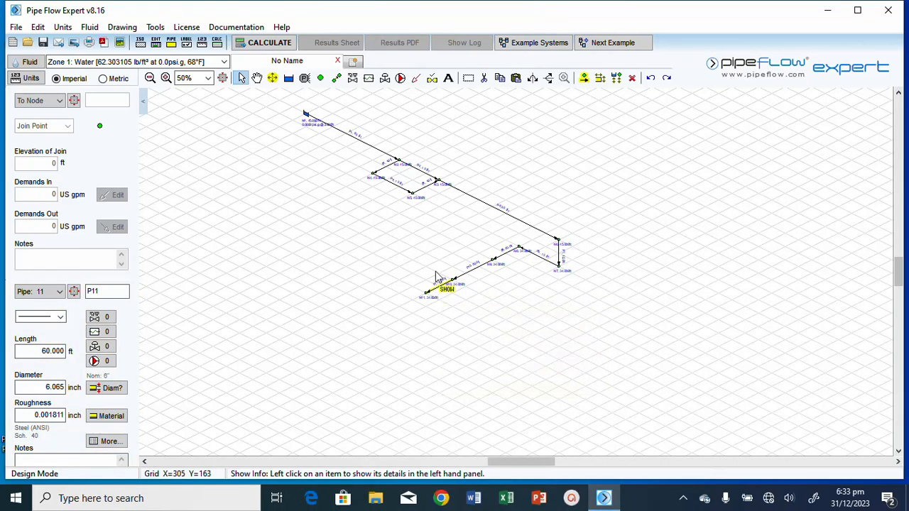
# Step: Draw a pipe from node N8 diagonally up-left, ending just below the loop
pyautogui.moveTo(127, 62)
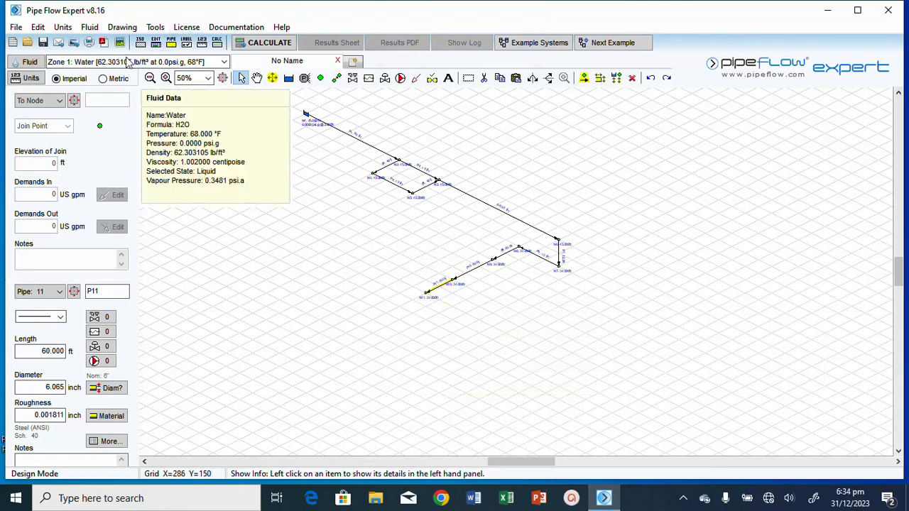
pyautogui.click(336, 77)
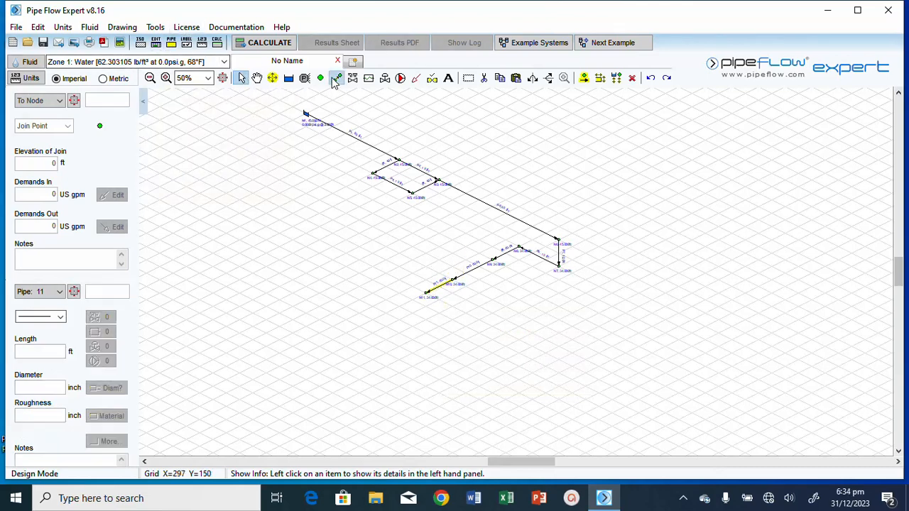
pyautogui.click(519, 249)
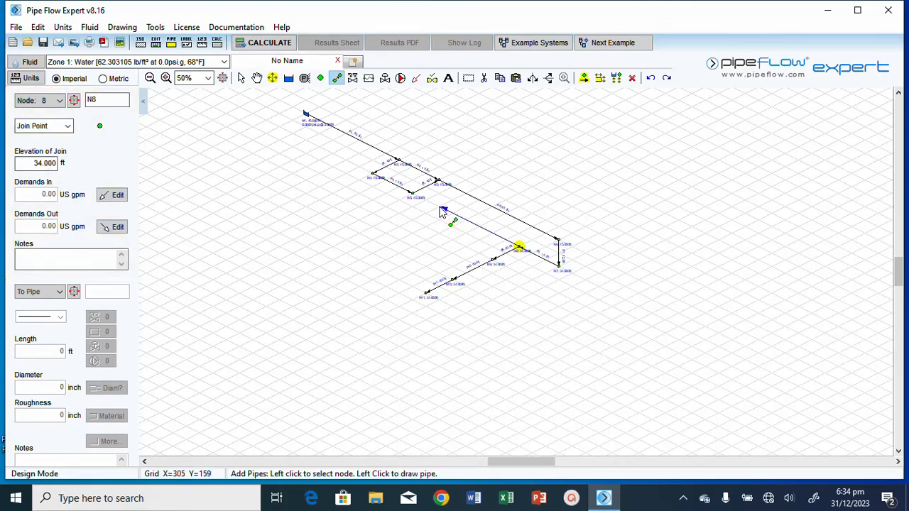
pyautogui.click(441, 210)
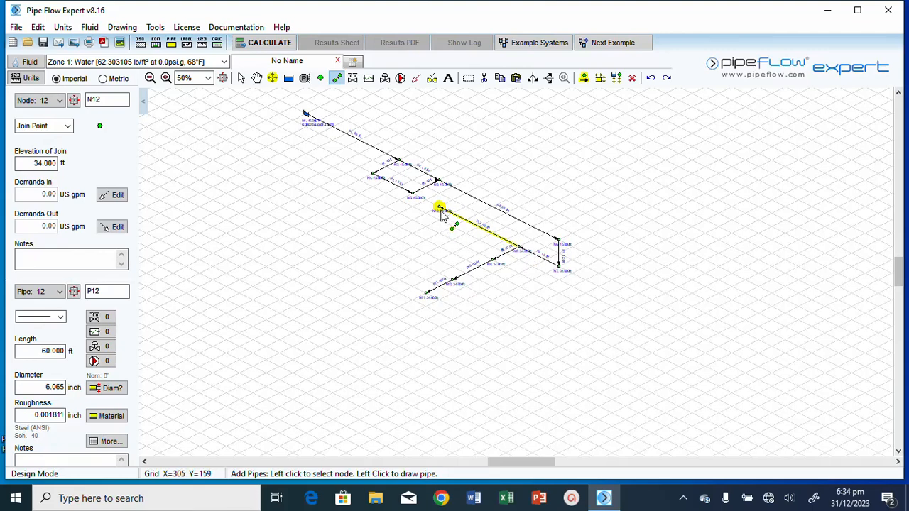
# Step: Set the elevation of node N12 to 30 ft and the length of pipe P12 to 40 ft
pyautogui.doubleClick(45, 164)
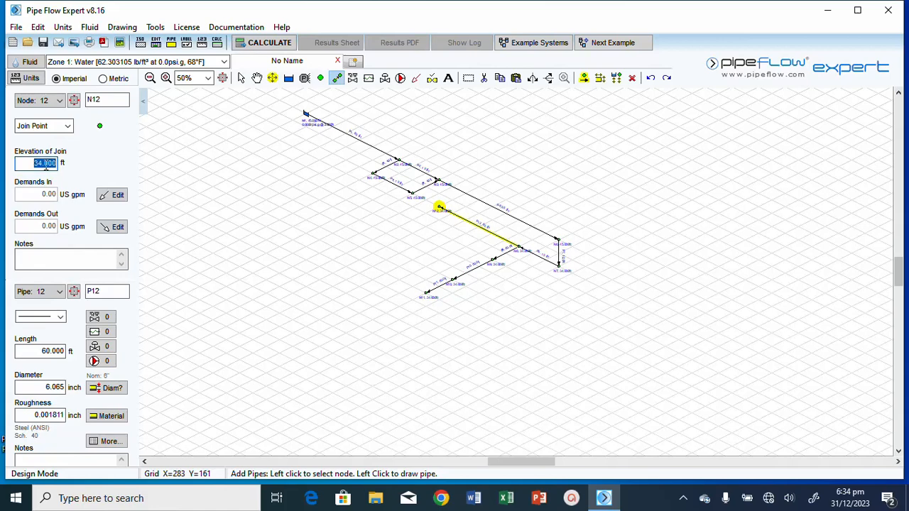
pyautogui.write('30')
pyautogui.click(54, 354)
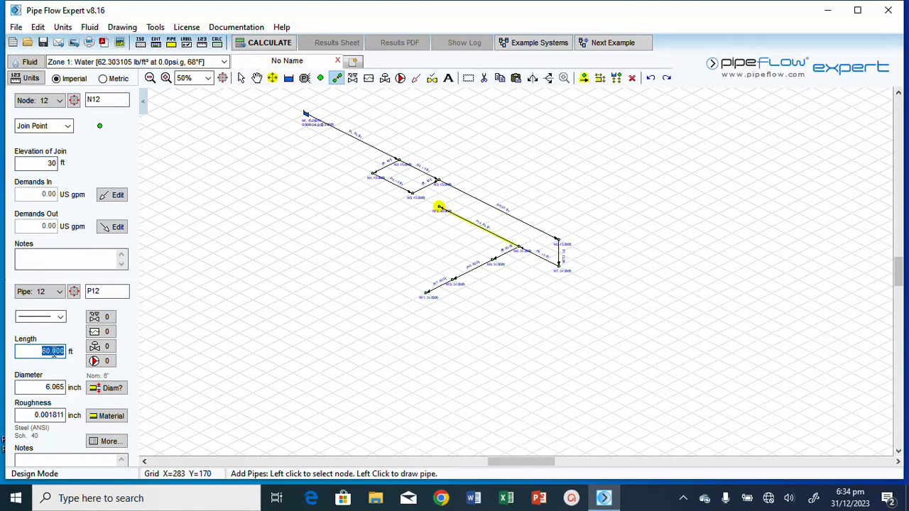
pyautogui.write('40')
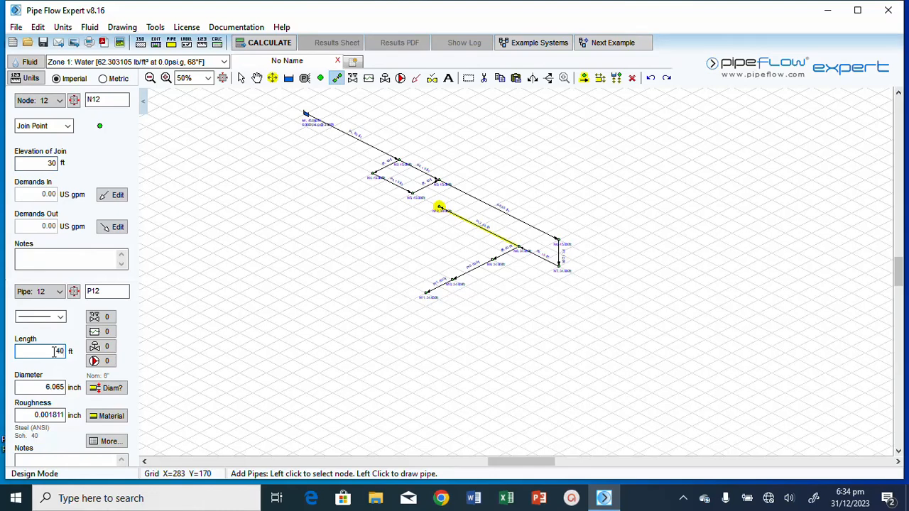
# Step: Draw a short pipe from node N12 diagonally down-left and set its length to 4 ft
pyautogui.click(440, 211)
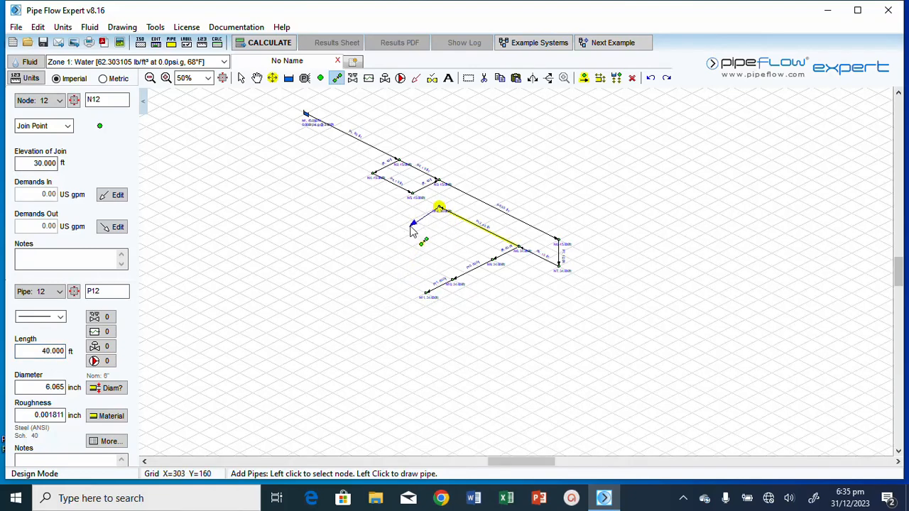
pyautogui.click(413, 223)
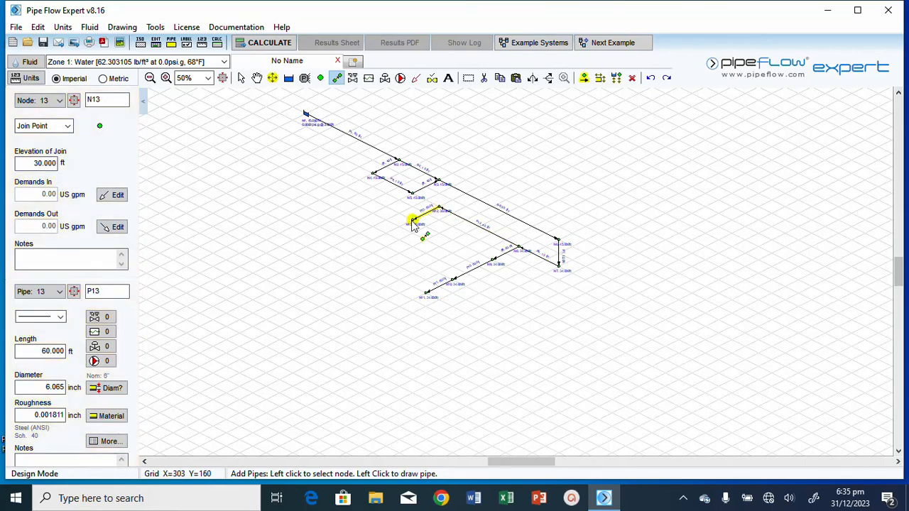
pyautogui.doubleClick(59, 348)
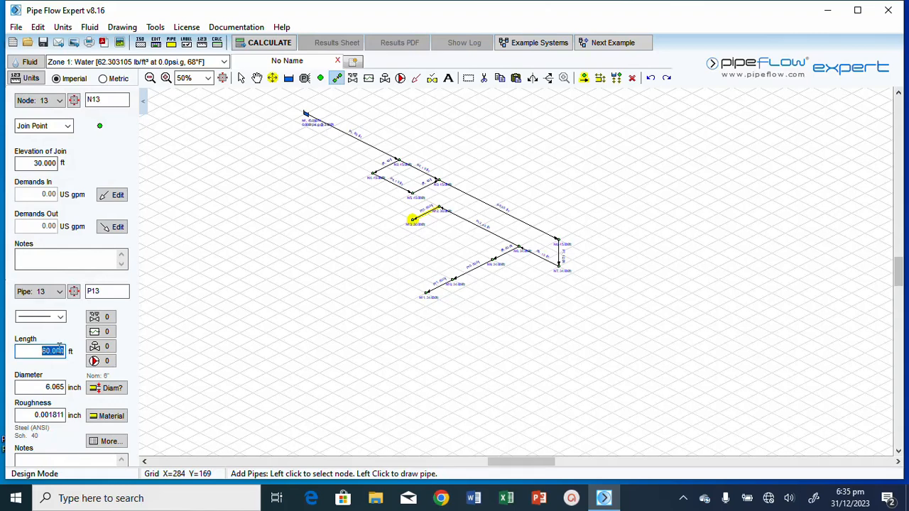
pyautogui.press('BackSpace')
# Step: Draw two more consecutive pipes from node N13 diagonally down-left and finish pipe drawing
pyautogui.click(413, 222)
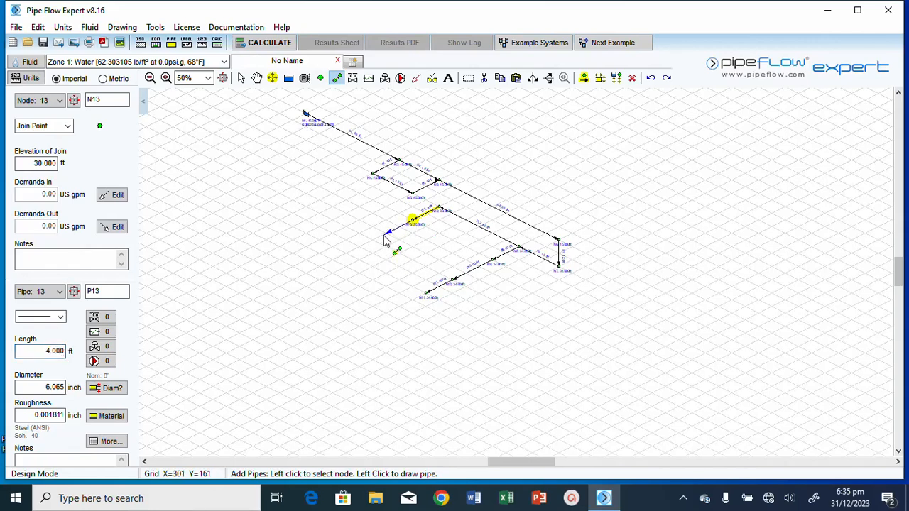
pyautogui.click(384, 234)
pyautogui.click(346, 254)
pyautogui.press('Escape')
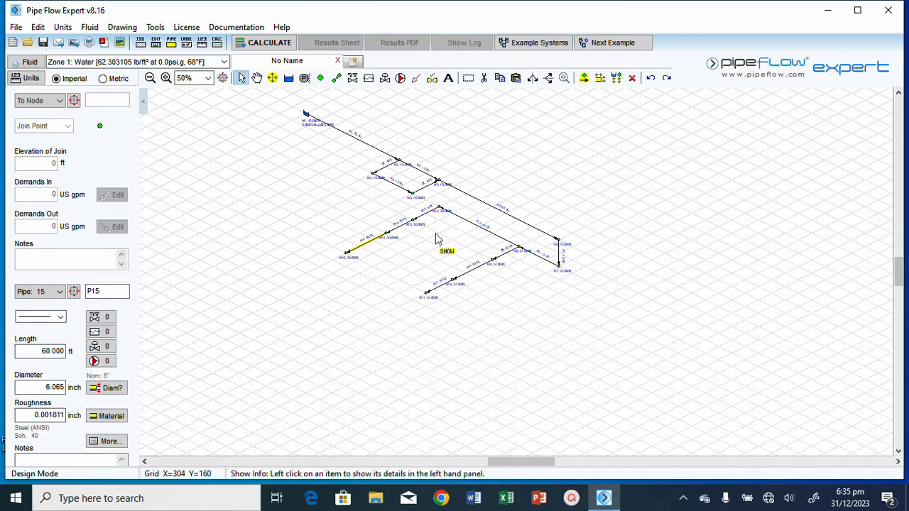
# Step: Check the elevation data of nodes N10 and N14 on the two branch lines
pyautogui.moveTo(469, 283)
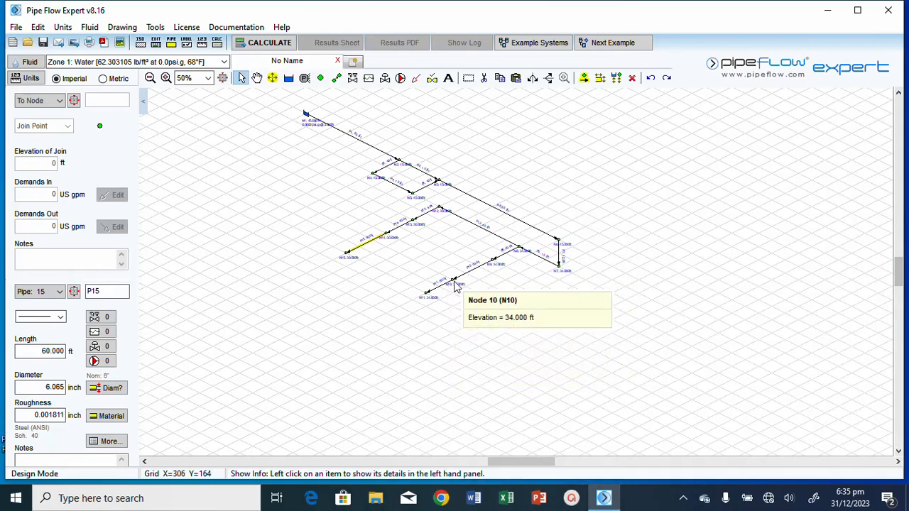
pyautogui.click(452, 281)
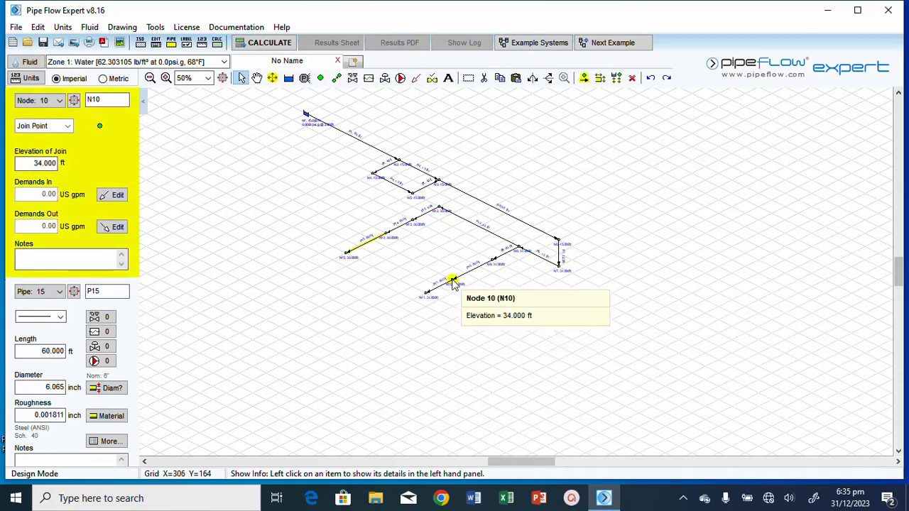
pyautogui.click(400, 230)
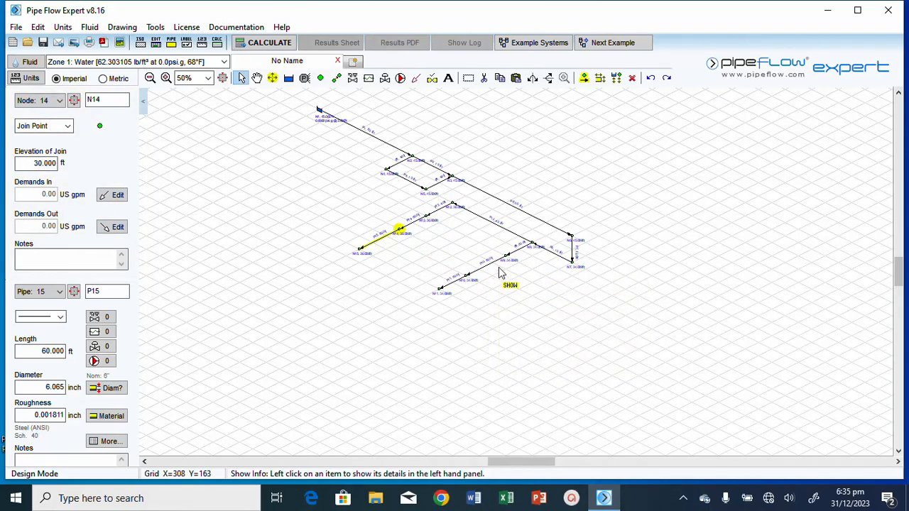
pyautogui.moveTo(480, 278)
pyautogui.click(683, 498)
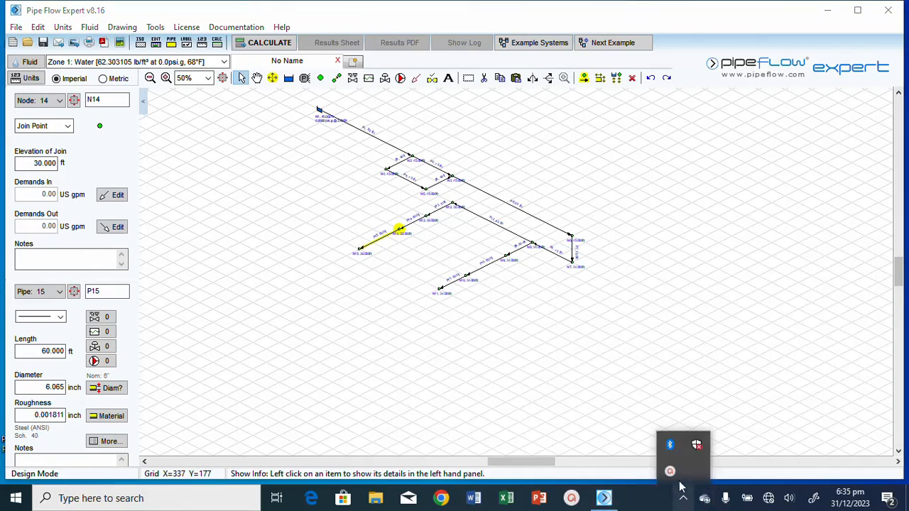
pyautogui.click(669, 470)
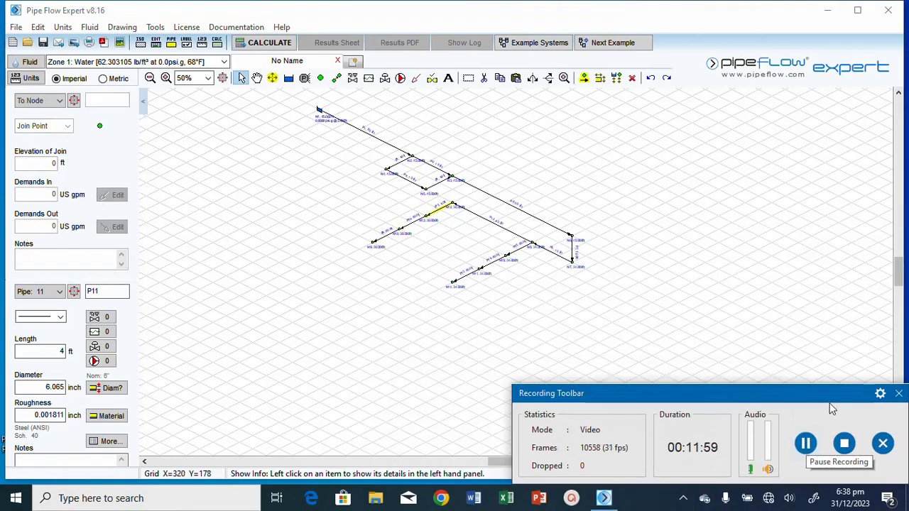
pyautogui.click(898, 393)
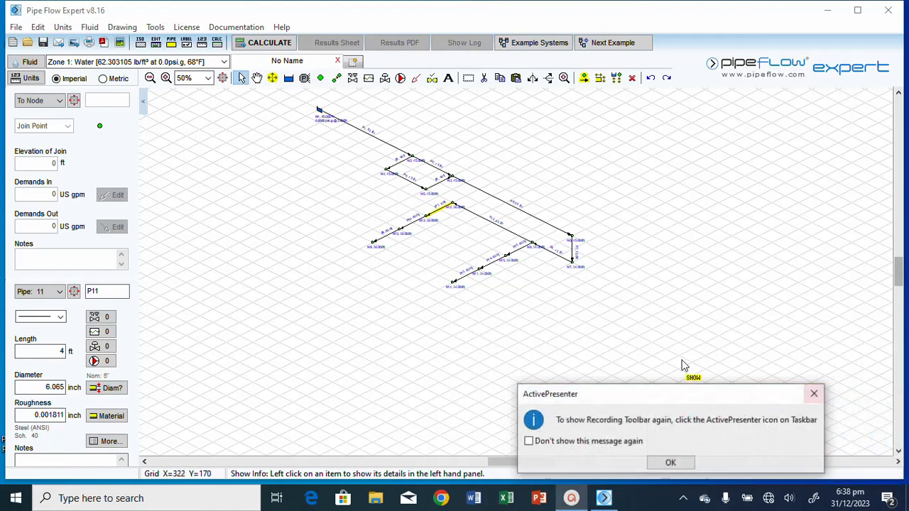
pyautogui.click(679, 470)
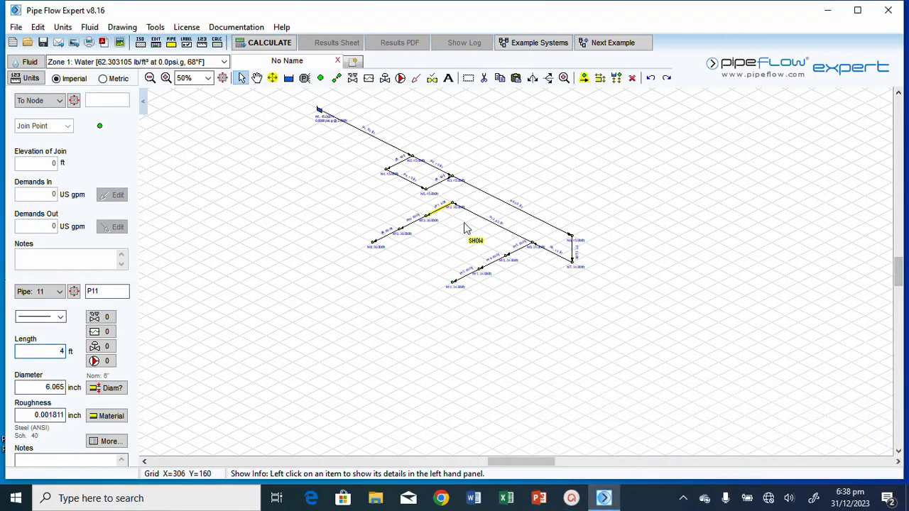
# Step: Examine the length, diameter and elevation data of pipes P9 to P11 and P13 to P15 on the two branches
pyautogui.moveTo(456, 211)
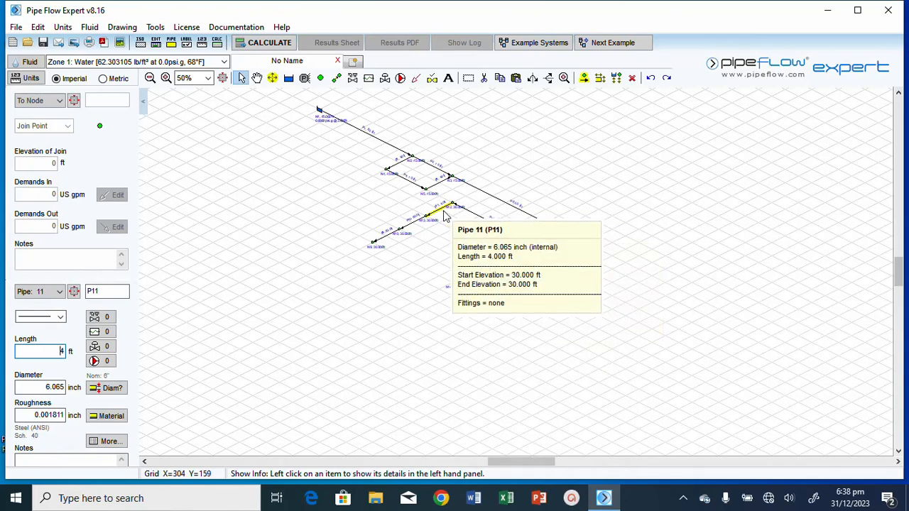
pyautogui.moveTo(410, 234)
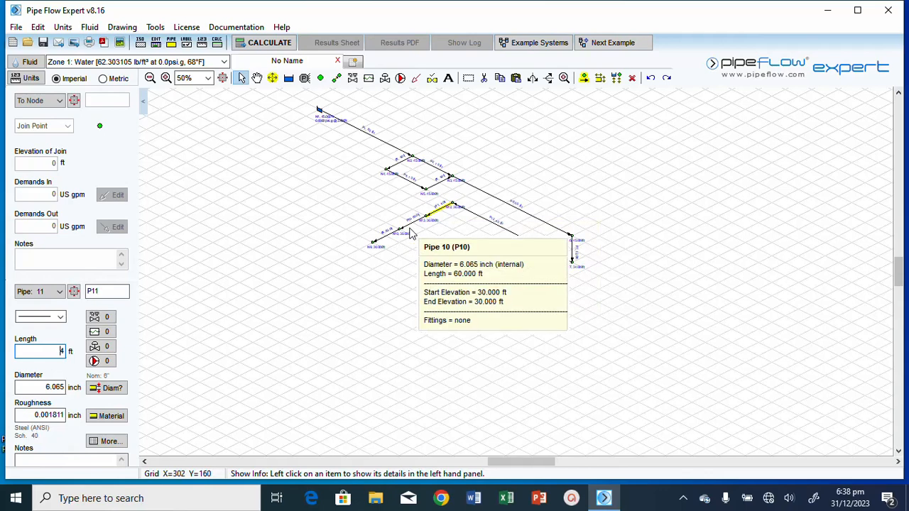
pyautogui.moveTo(525, 250)
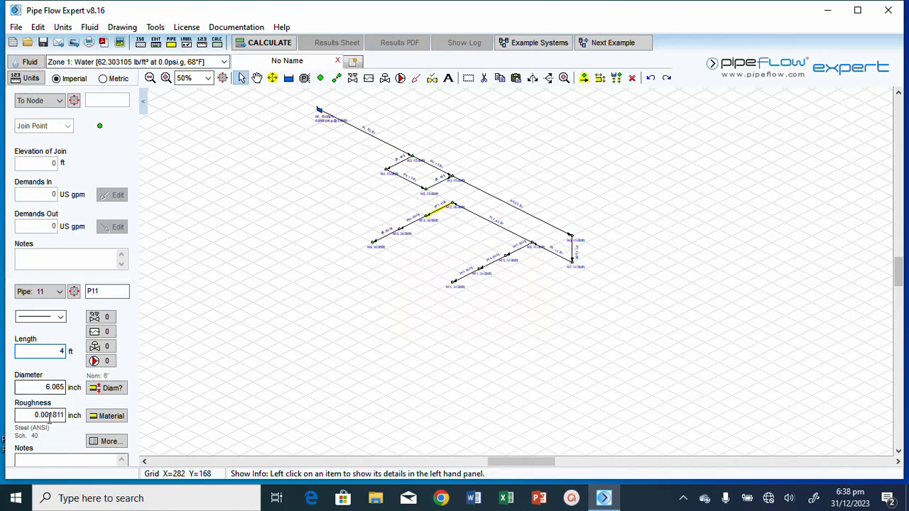
pyautogui.click(439, 216)
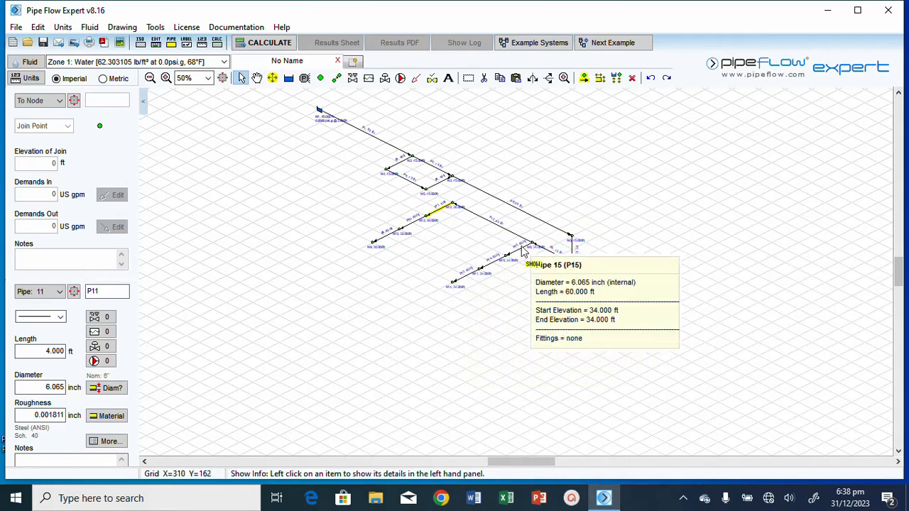
pyautogui.click(417, 222)
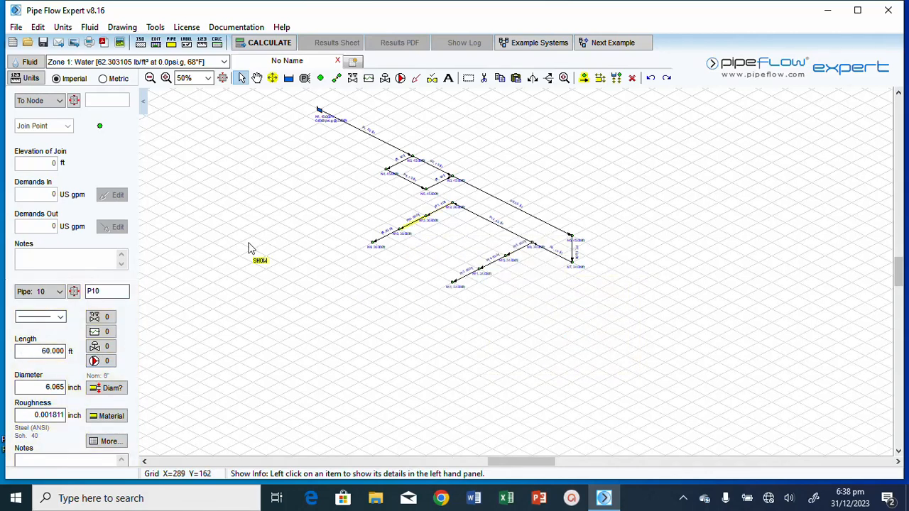
pyautogui.click(388, 237)
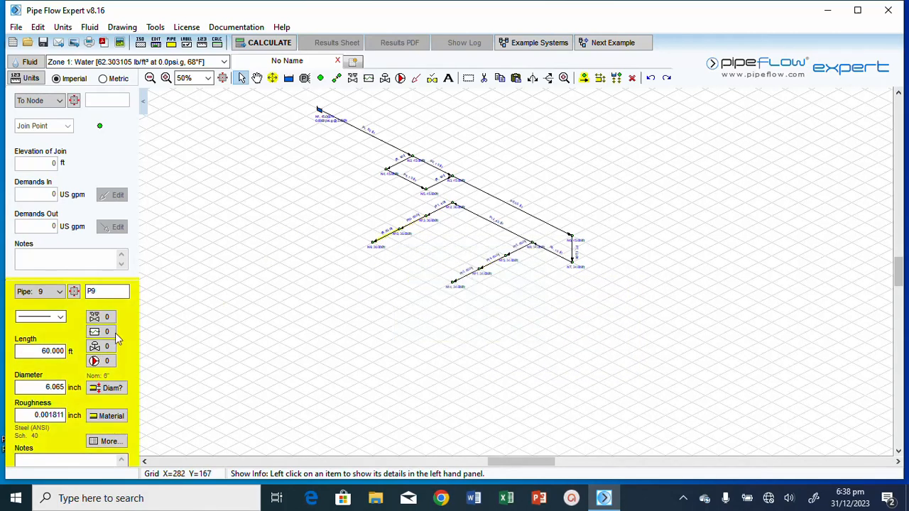
pyautogui.click(524, 252)
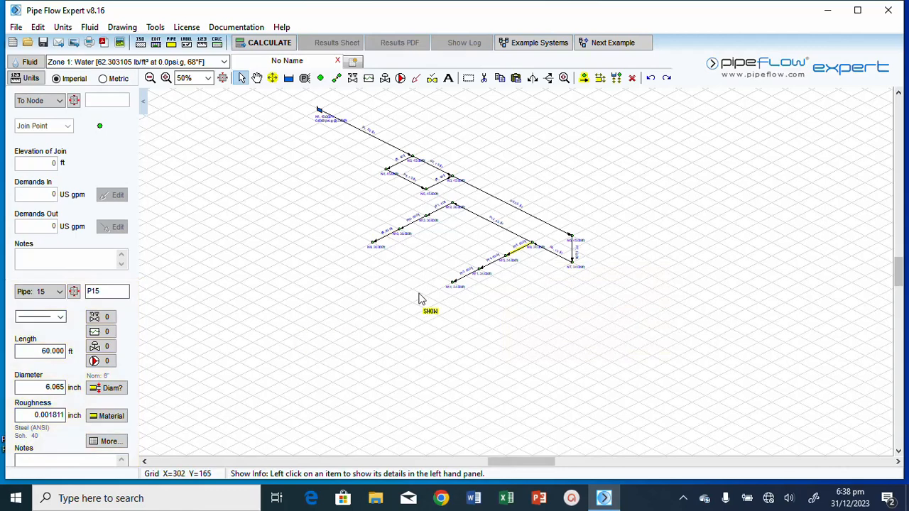
pyautogui.click(488, 267)
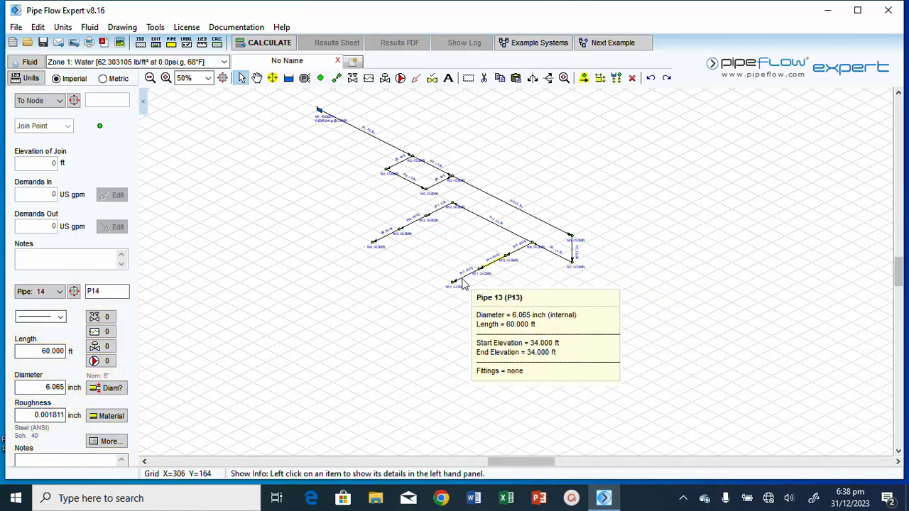
pyautogui.click(469, 276)
# Step: Use the values of the 4 ft pipe P11 as the default values for drawing new pipes
pyautogui.click(439, 214)
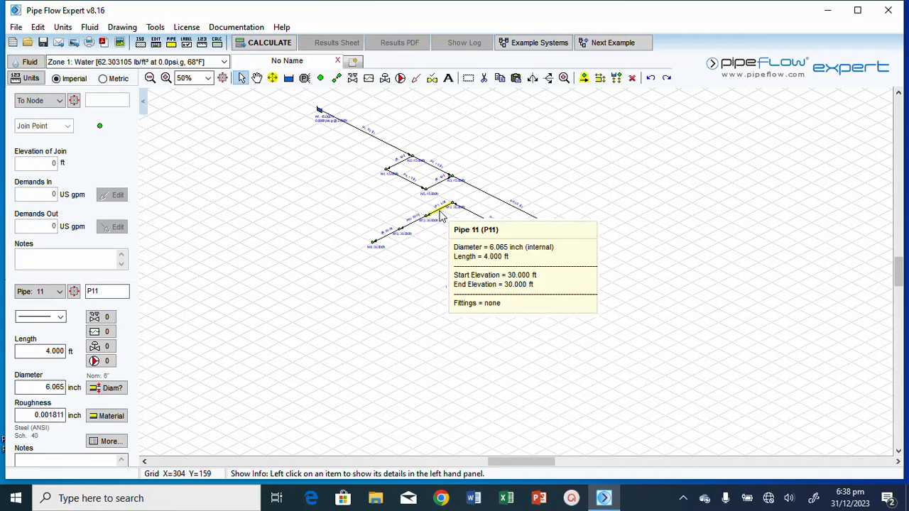
pyautogui.rightClick(439, 215)
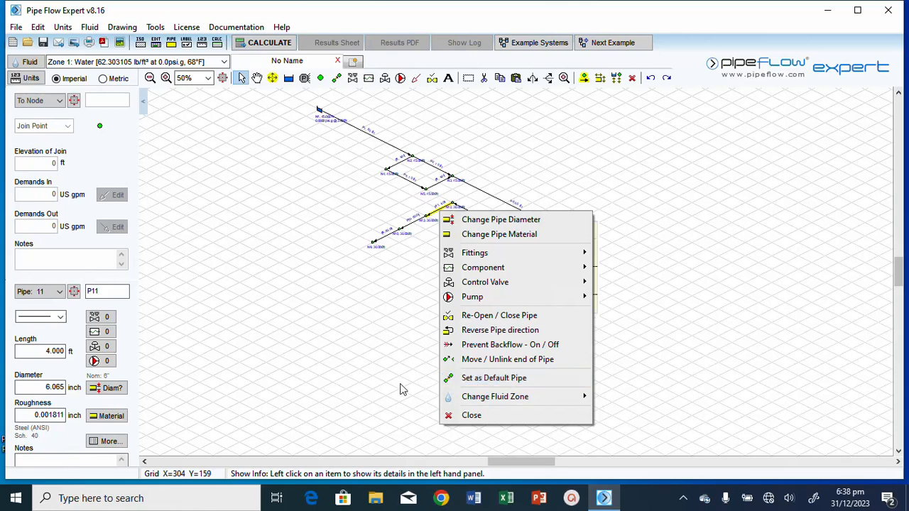
pyautogui.click(114, 443)
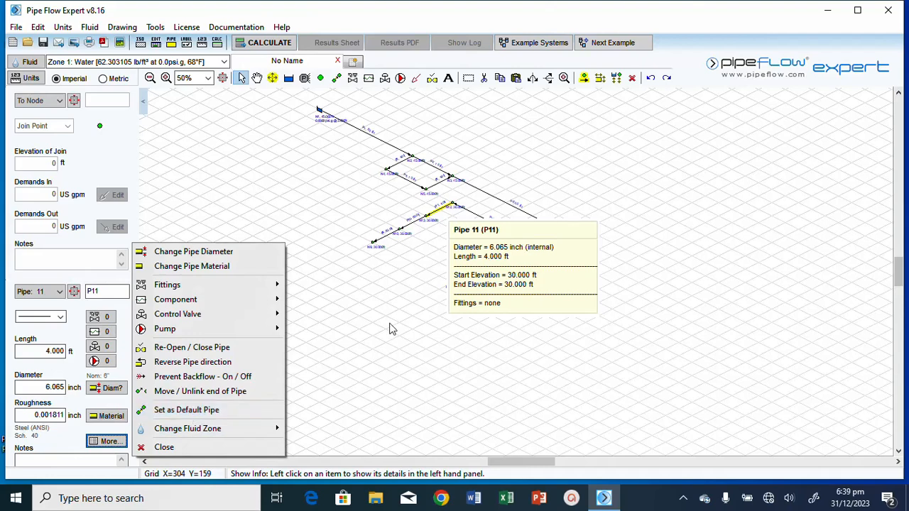
pyautogui.click(188, 412)
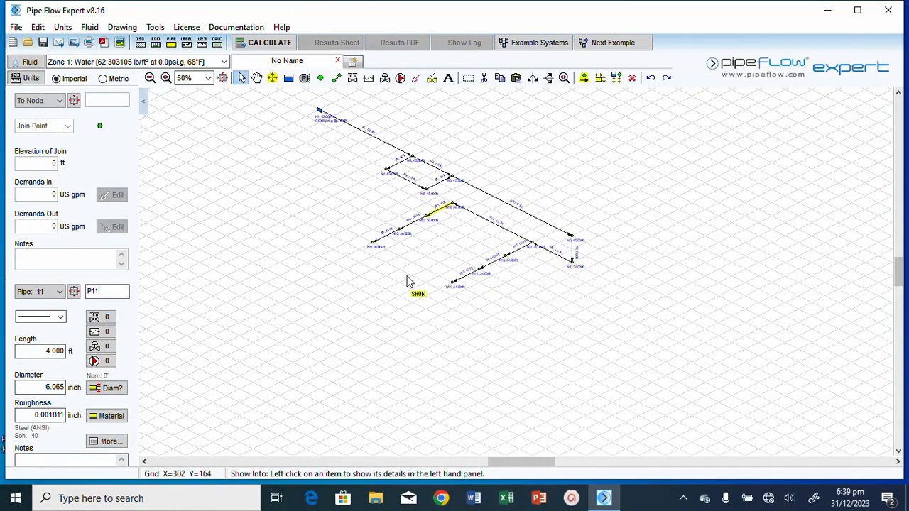
pyautogui.rightClick(438, 218)
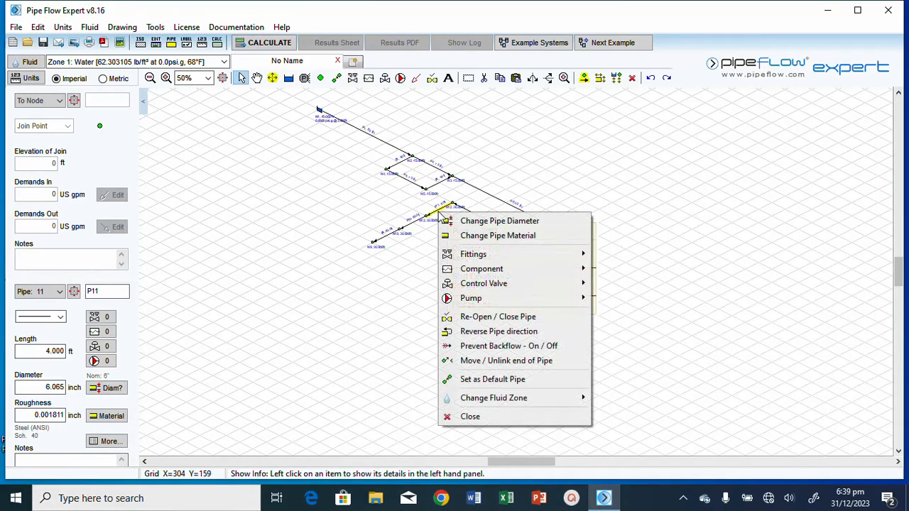
pyautogui.click(494, 380)
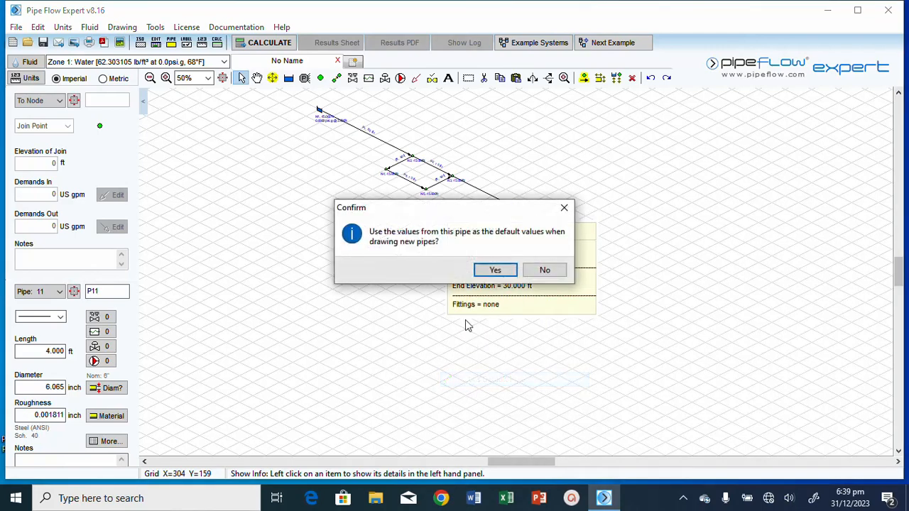
pyautogui.click(495, 271)
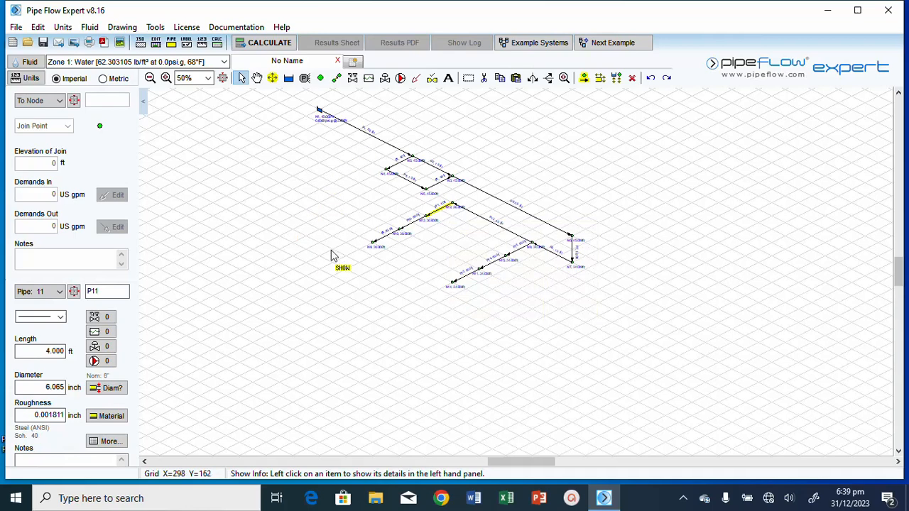
# Step: Copy all default pipe data, including the 4 ft length, to pipes P9, P10, P13, P14 and P15, then leave selection mode
pyautogui.click(584, 78)
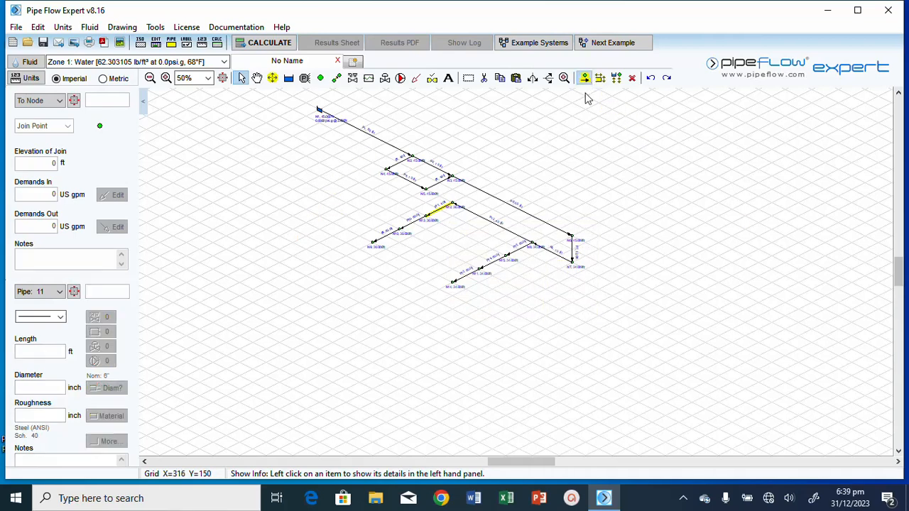
pyautogui.click(411, 223)
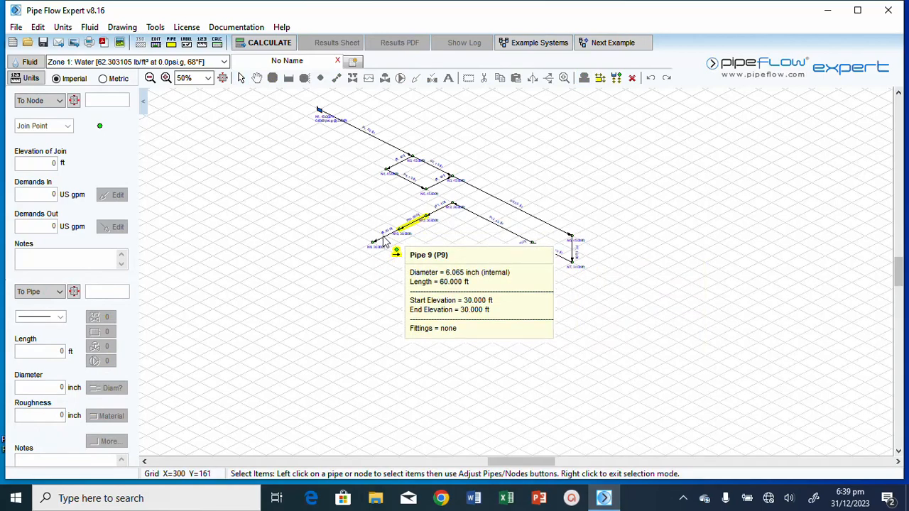
pyautogui.click(389, 239)
pyautogui.click(510, 261)
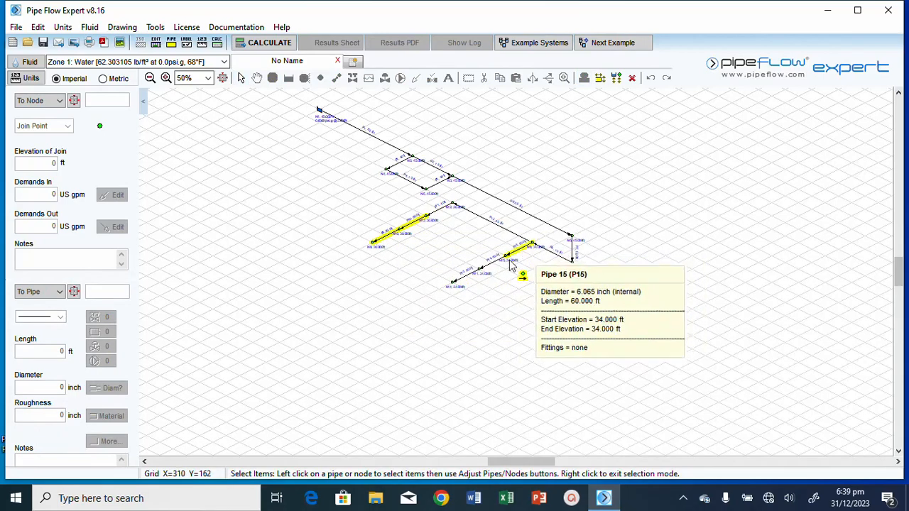
pyautogui.click(466, 281)
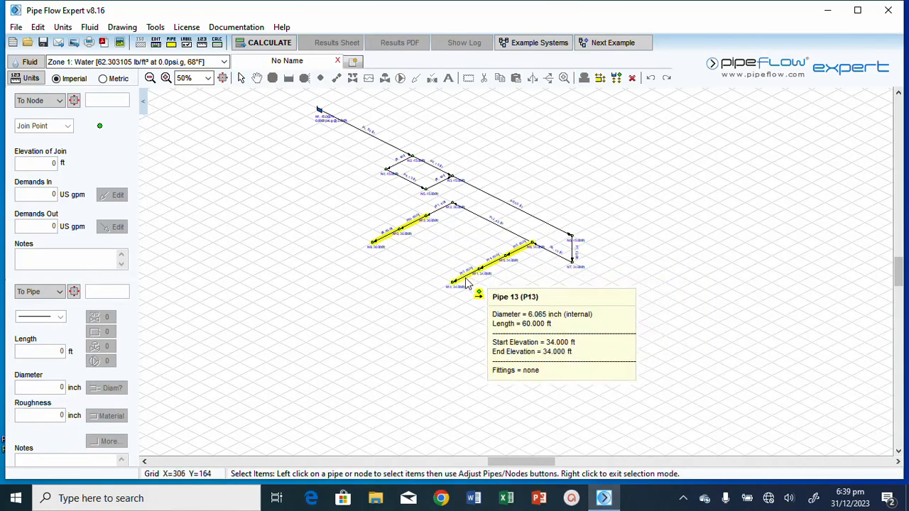
pyautogui.click(172, 45)
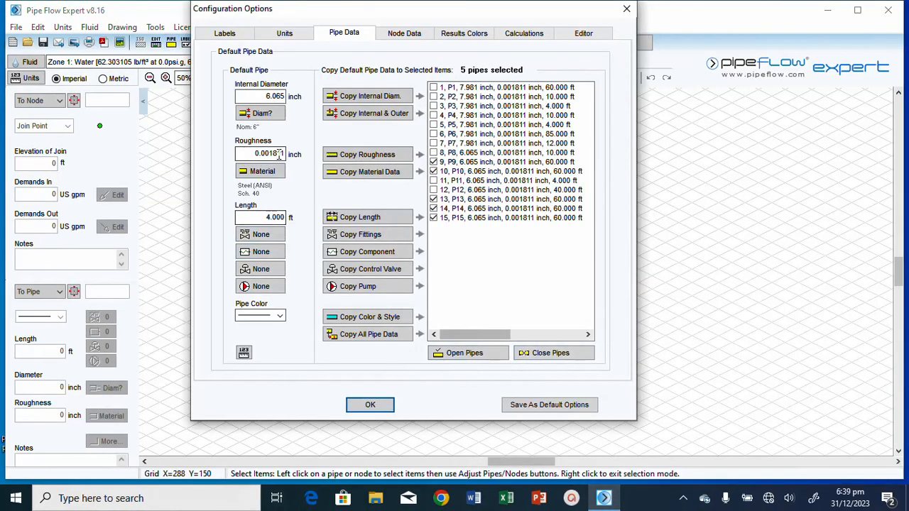
pyautogui.click(384, 338)
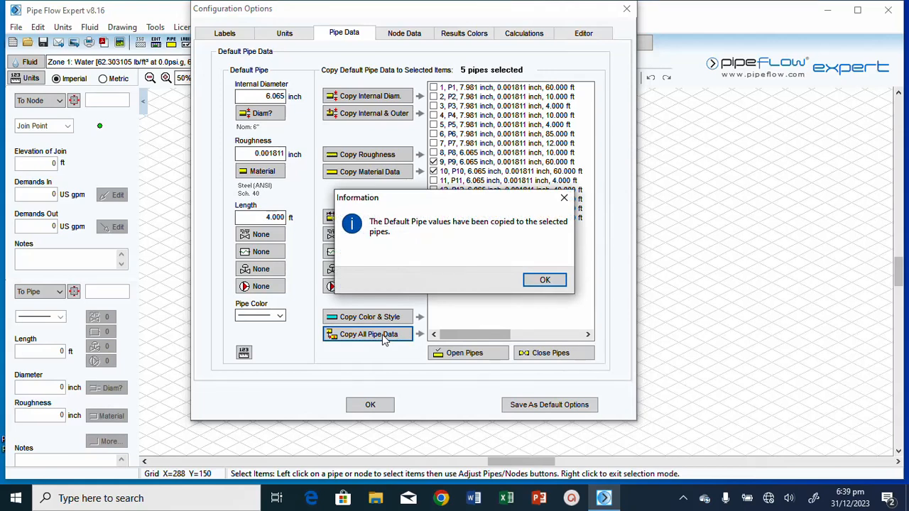
pyautogui.click(201, 117)
pyautogui.click(544, 279)
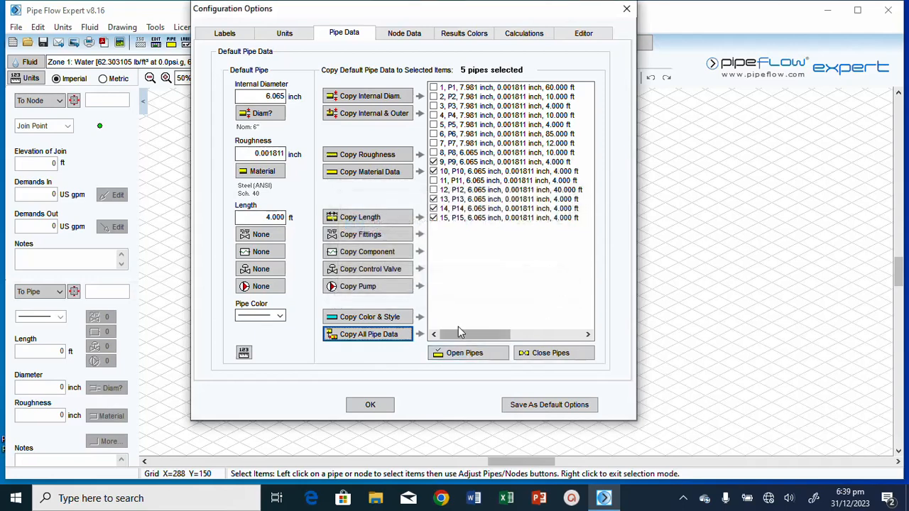
pyautogui.click(369, 405)
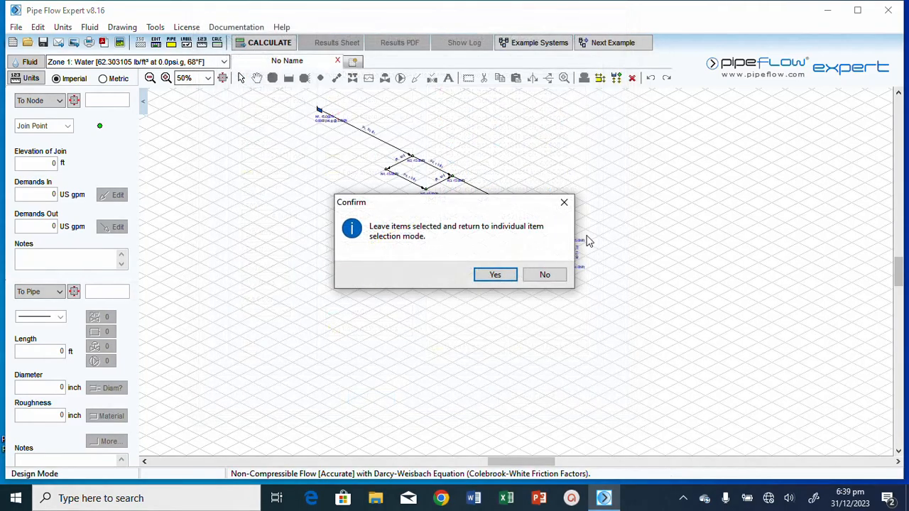
pyautogui.click(495, 276)
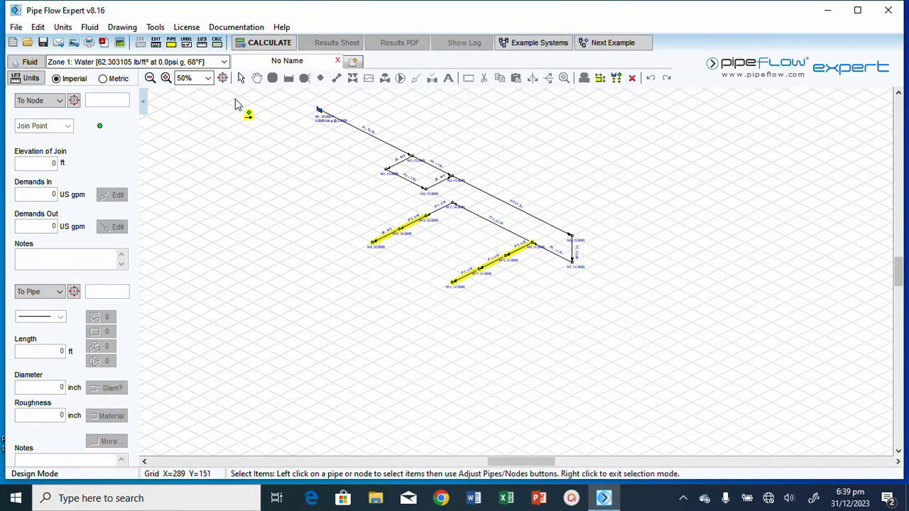
pyautogui.click(242, 77)
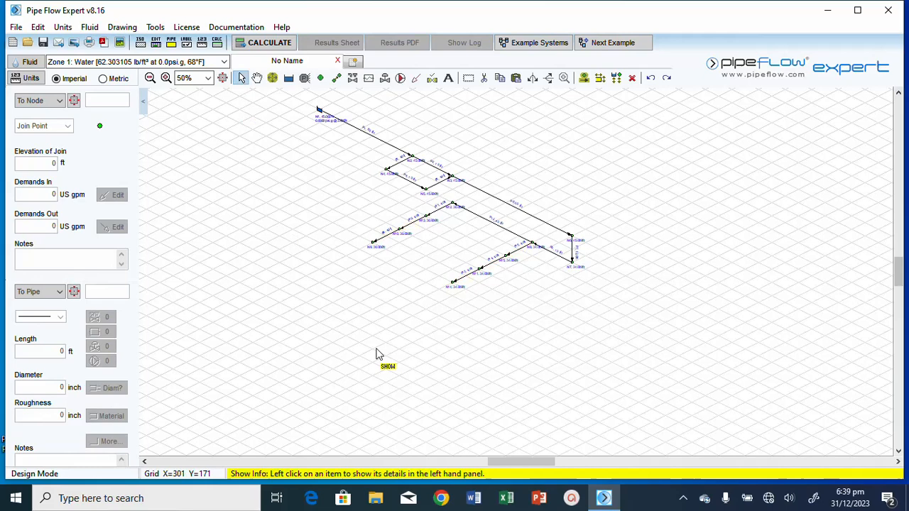
# Step: Check the length and diameter data of pipes P13 to P15 and P9 to P11 on the two branch lines
pyautogui.click(523, 254)
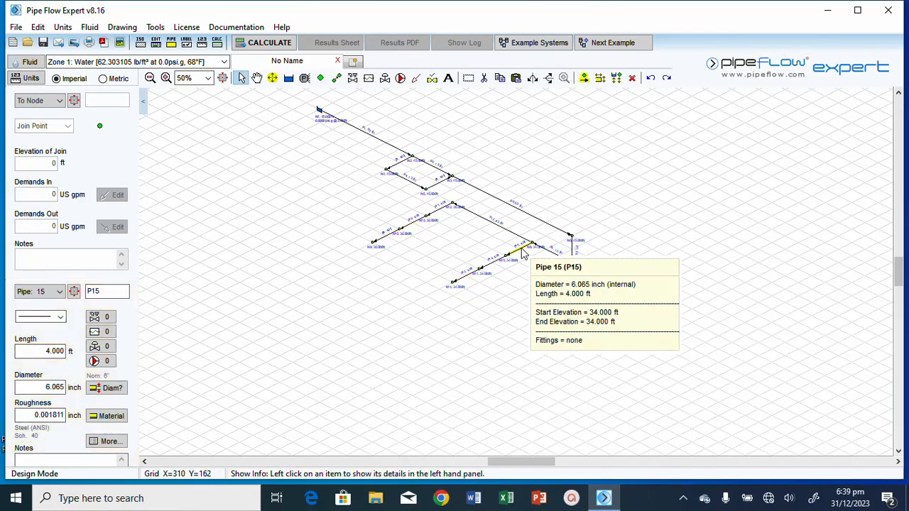
pyautogui.click(499, 265)
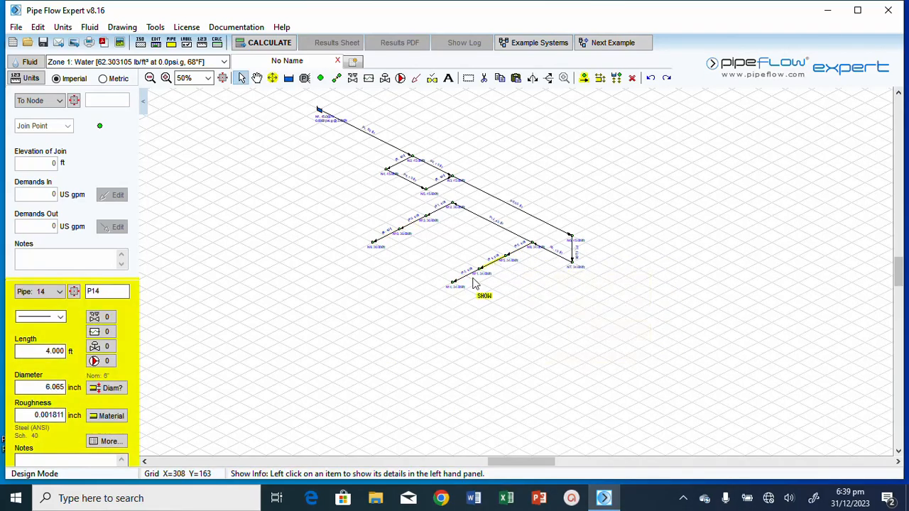
pyautogui.click(461, 278)
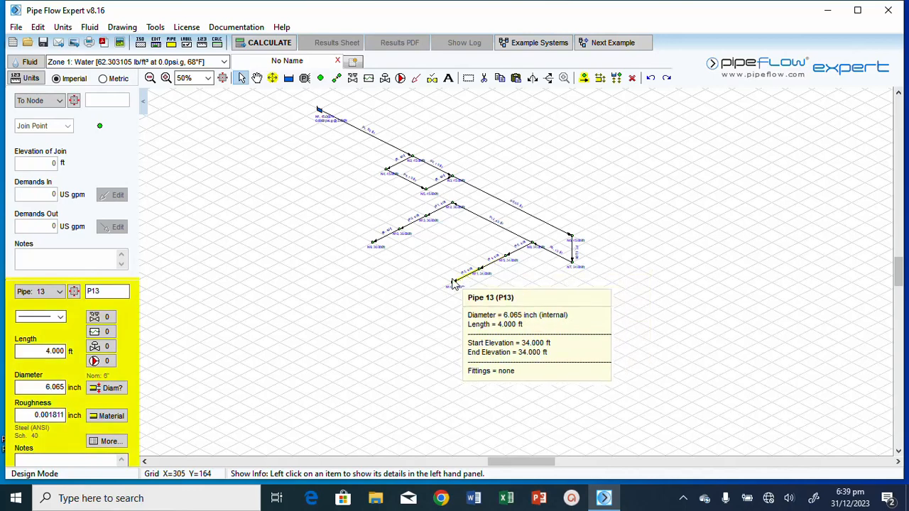
pyautogui.click(385, 244)
pyautogui.click(415, 222)
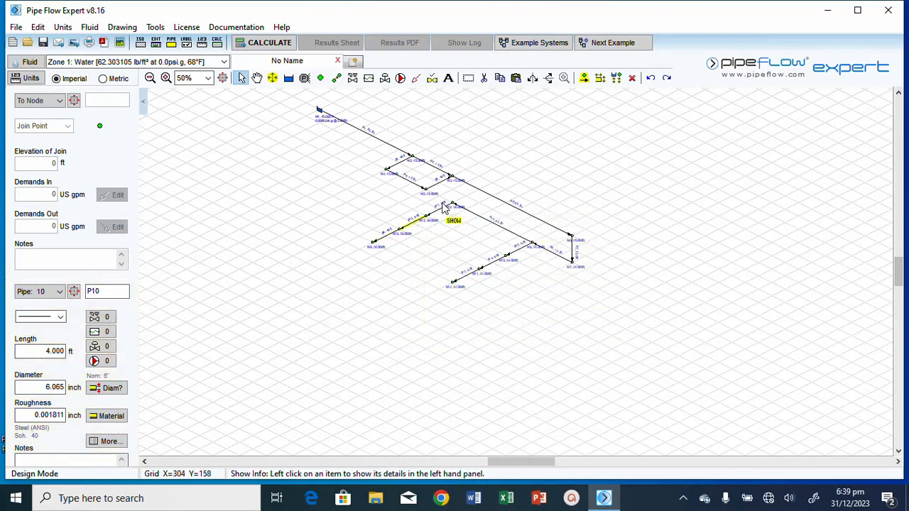
pyautogui.click(446, 211)
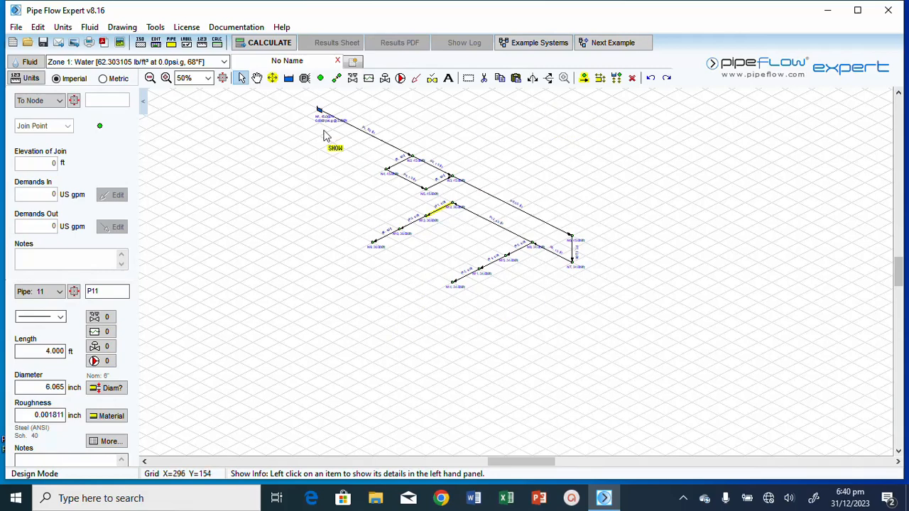
# Step: Draw three parallel pipes linking the branch lines: N15 to N13, the middle node to N10, and N14 to N9
pyautogui.click(337, 77)
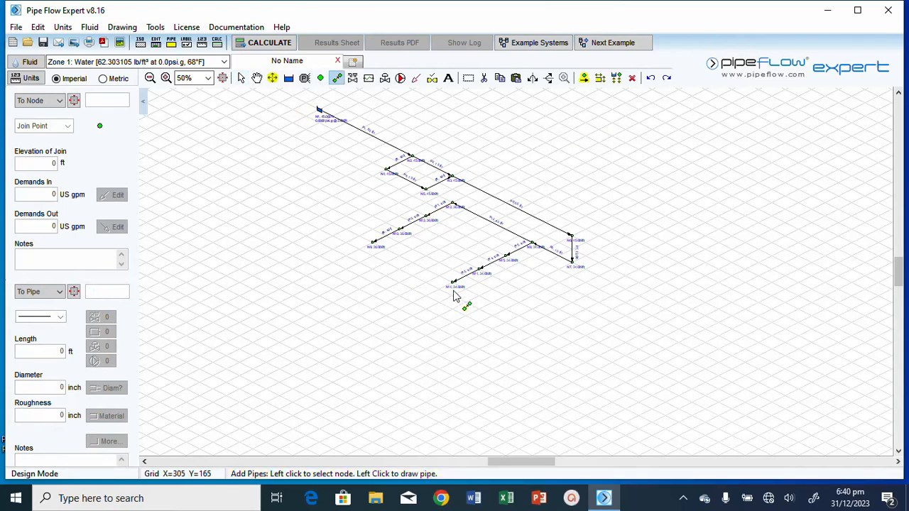
pyautogui.click(507, 260)
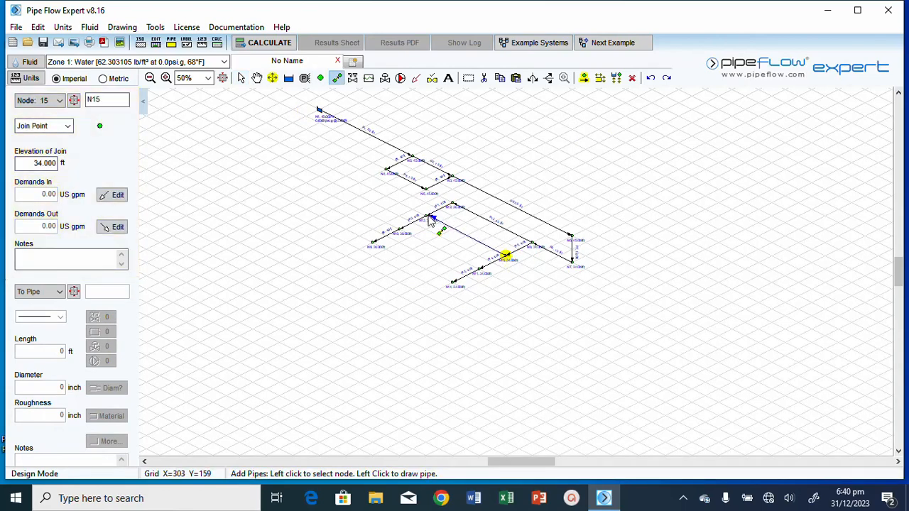
pyautogui.click(428, 219)
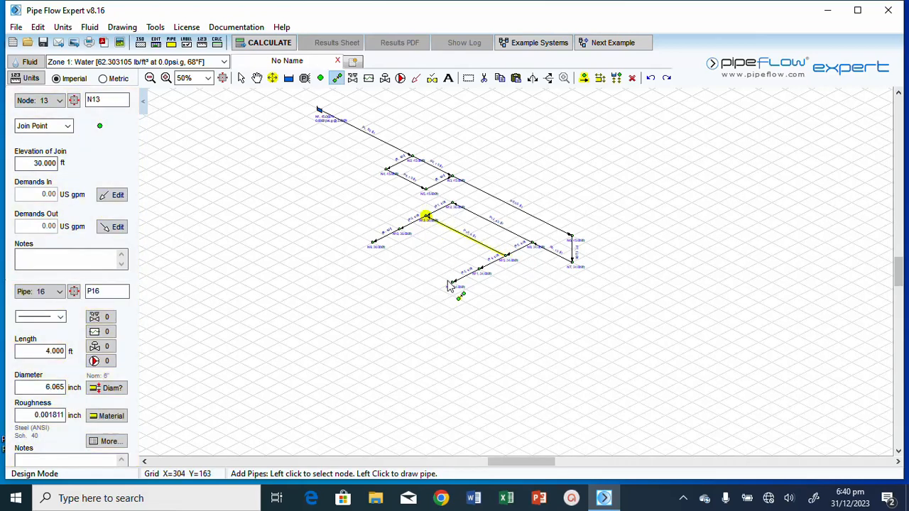
pyautogui.click(481, 271)
pyautogui.click(401, 235)
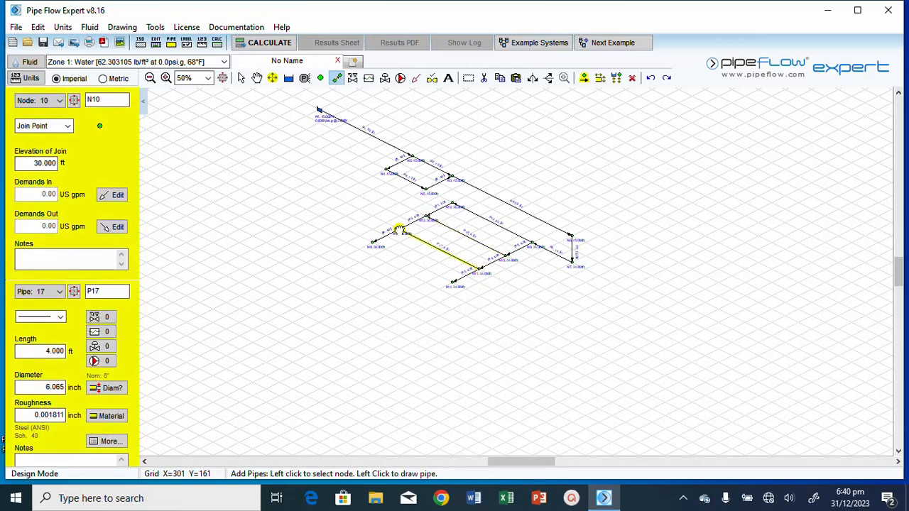
pyautogui.click(451, 284)
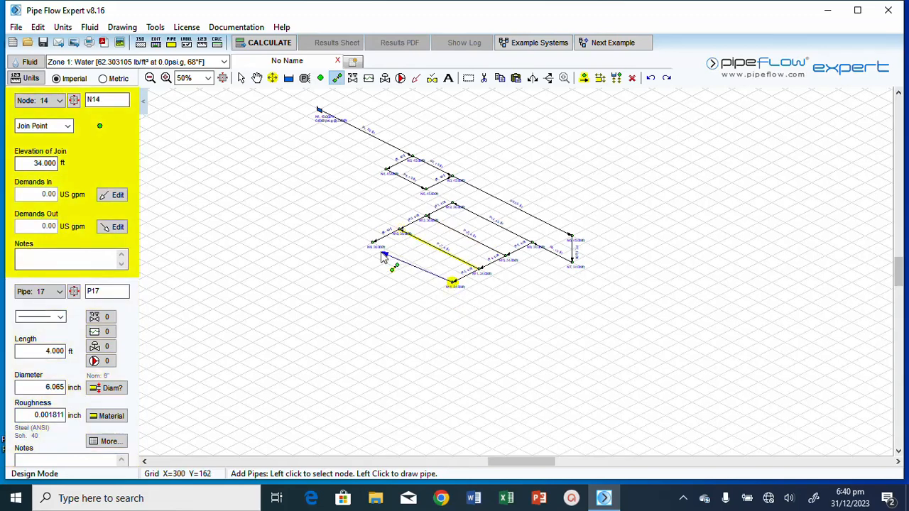
pyautogui.click(371, 243)
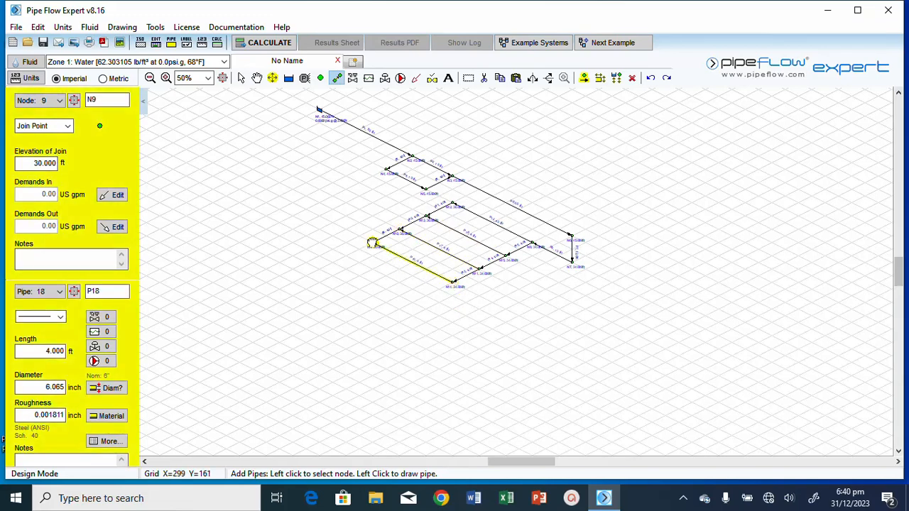
# Step: Draw an outgoing pipe from node N9 diagonally up-left to a new end node and finish pipe drawing
pyautogui.click(370, 242)
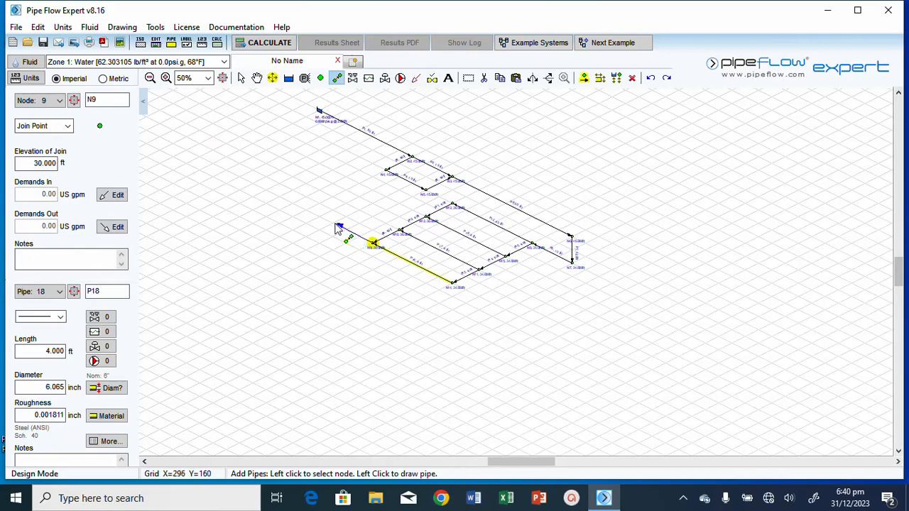
pyautogui.click(337, 230)
pyautogui.rightClick(333, 225)
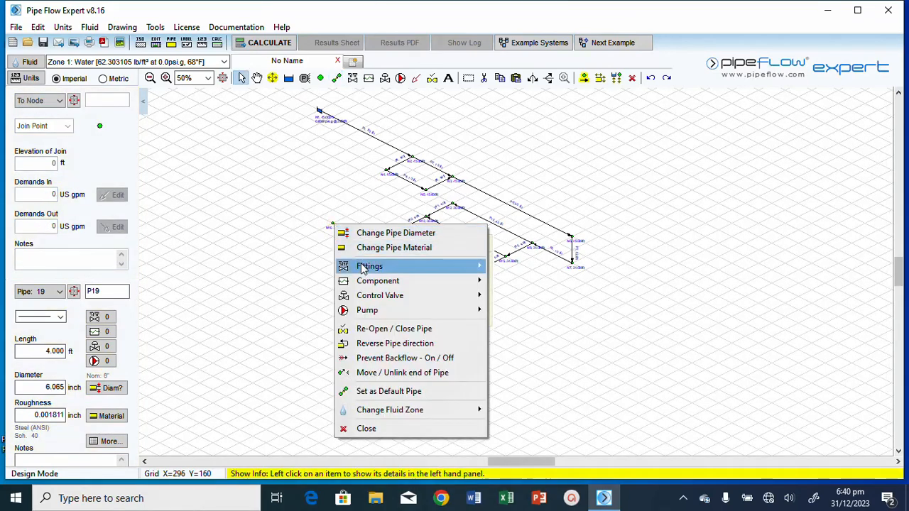
pyautogui.click(396, 428)
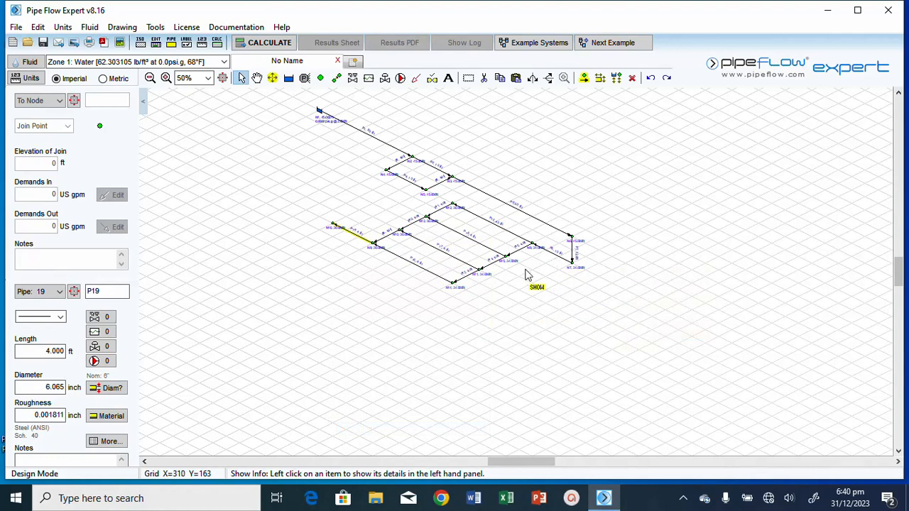
# Step: Check the length of pipe P8 and set the length of outgoing pipe P19 to 10 ft
pyautogui.click(555, 260)
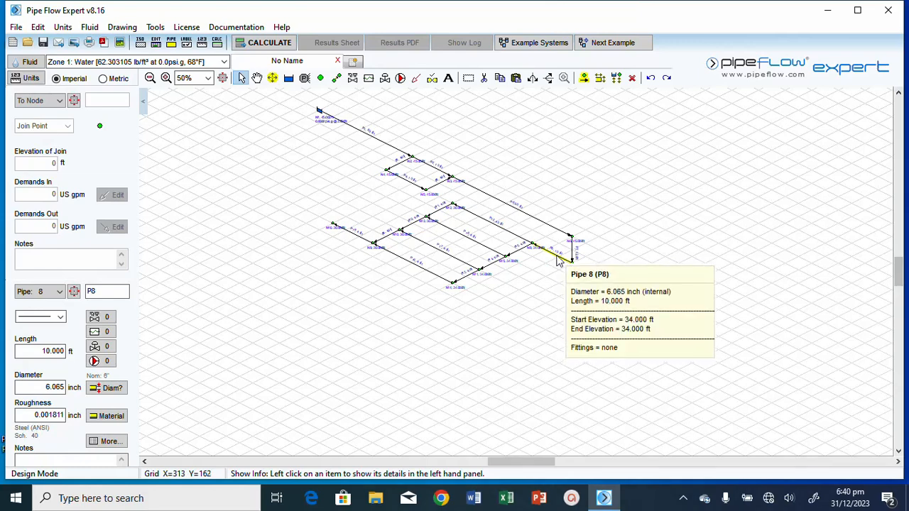
pyautogui.click(360, 242)
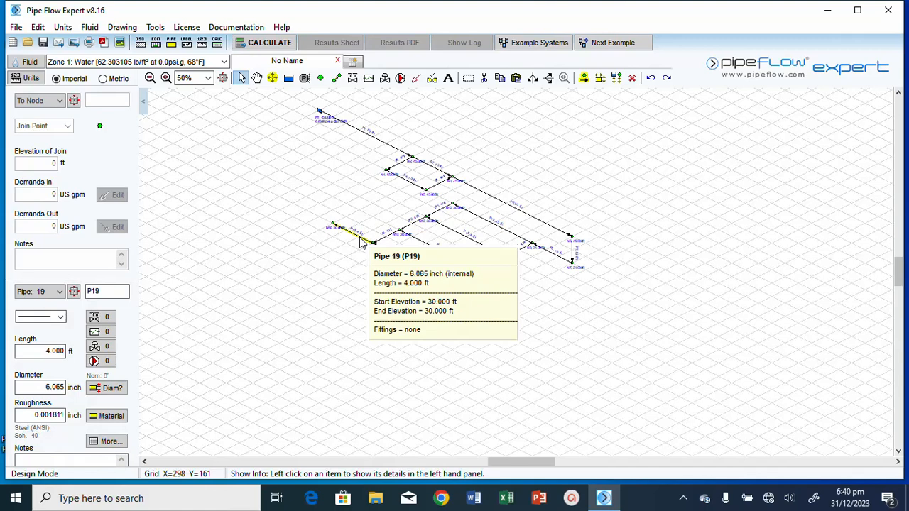
pyautogui.doubleClick(47, 351)
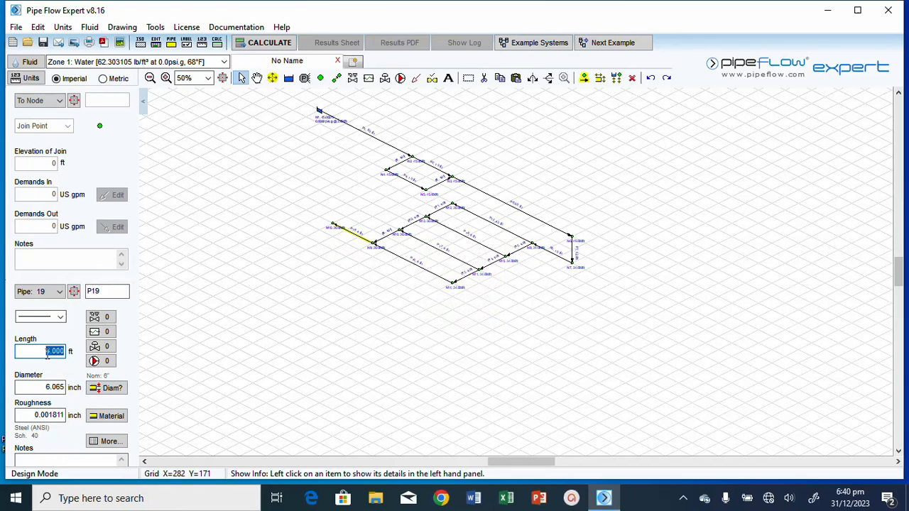
pyautogui.write('10')
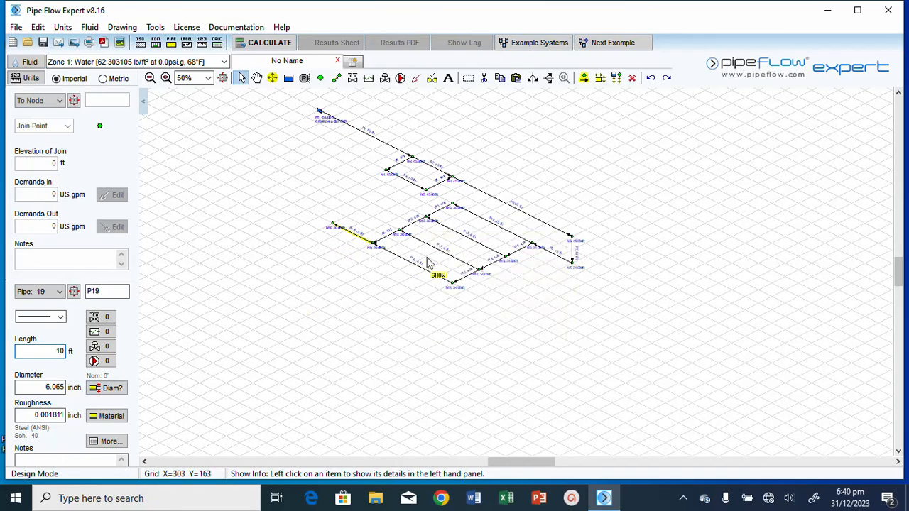
# Step: Examine the length, diameter and elevation data of the parallel connecting pipes P12, P16, P17 and P18
pyautogui.click(508, 237)
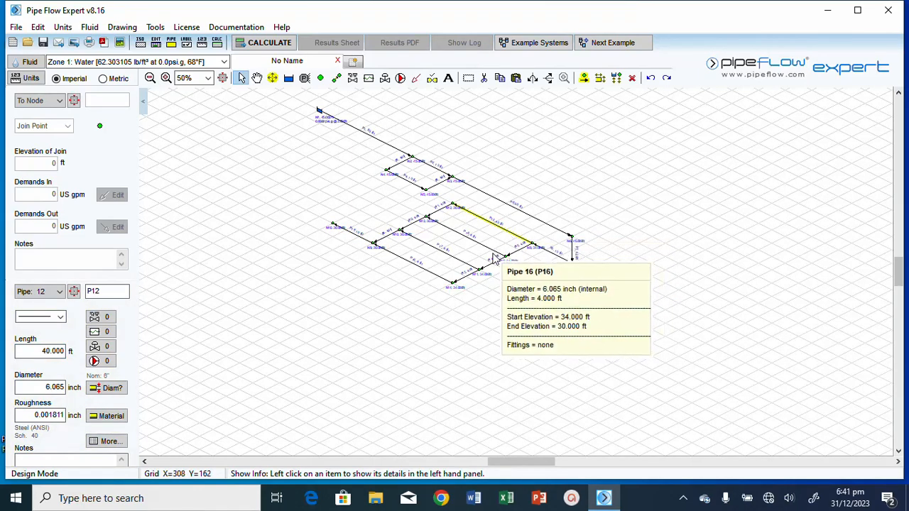
pyautogui.click(495, 259)
pyautogui.click(474, 272)
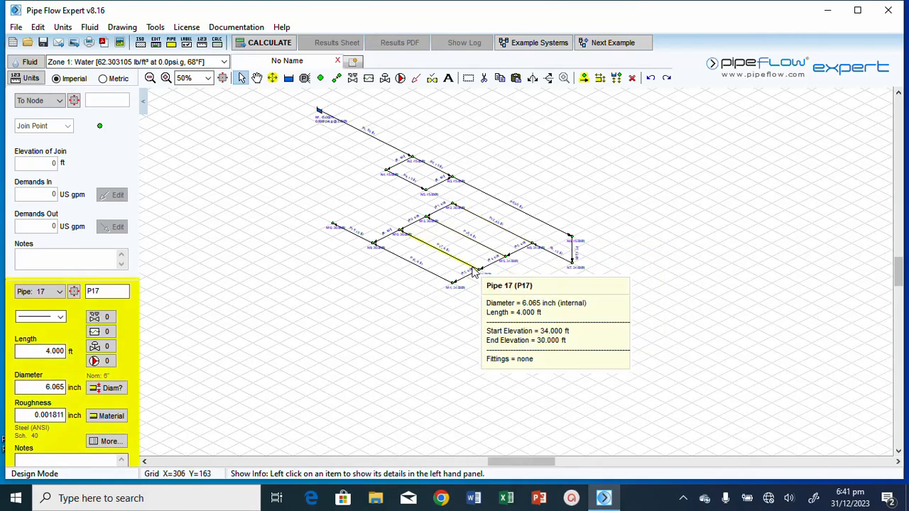
pyautogui.click(434, 275)
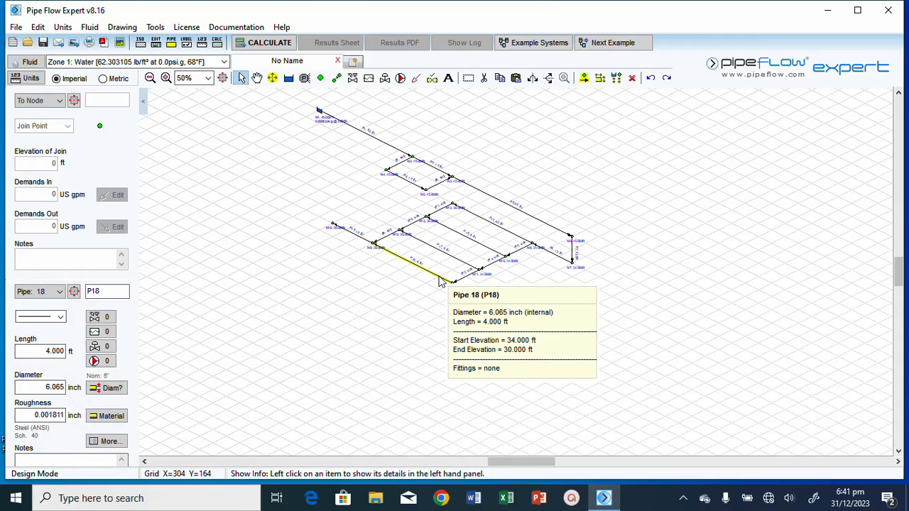
# Step: Add a flow control valve named "FCV 120 US gpm" to pipe P12 with its set flow at 120 US gpm
pyautogui.click(508, 234)
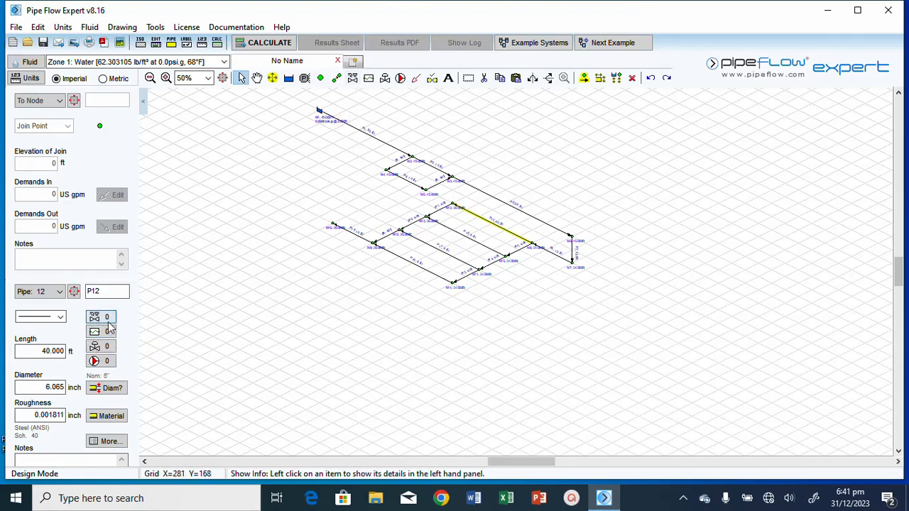
pyautogui.moveTo(480, 222)
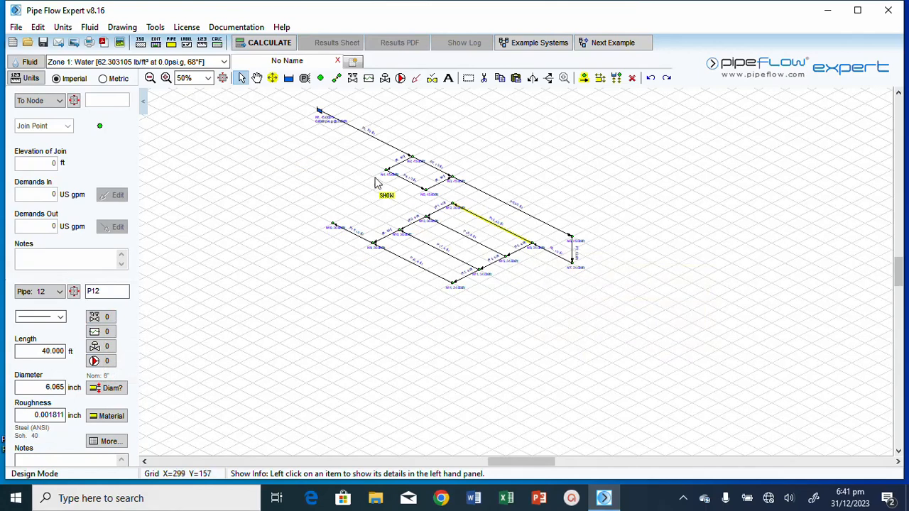
pyautogui.click(384, 80)
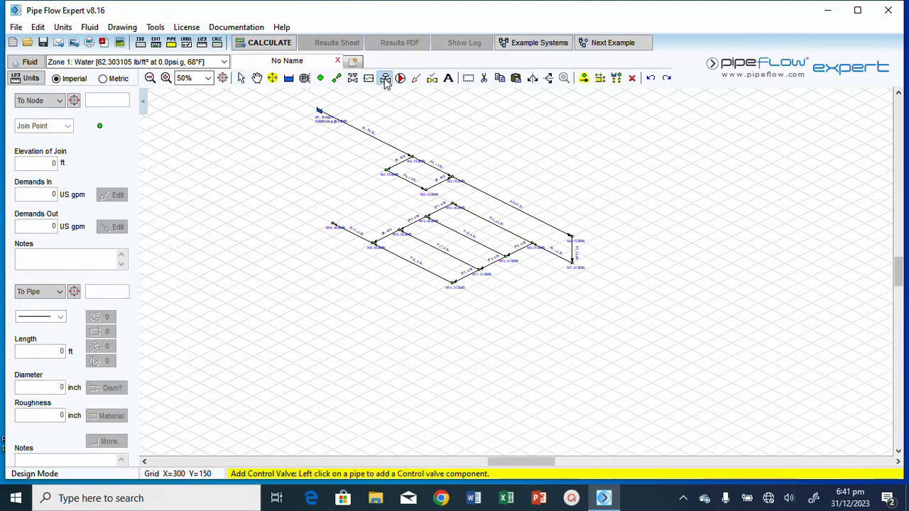
pyautogui.click(506, 237)
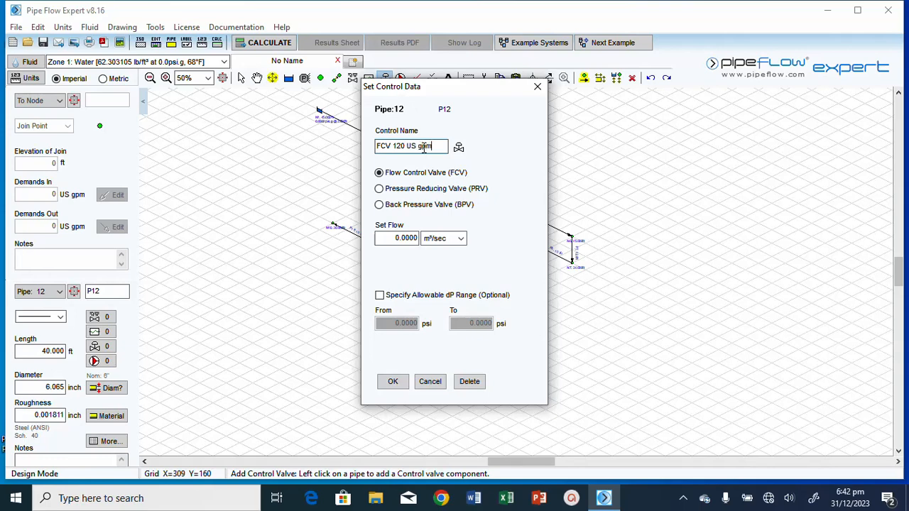
pyautogui.click(460, 238)
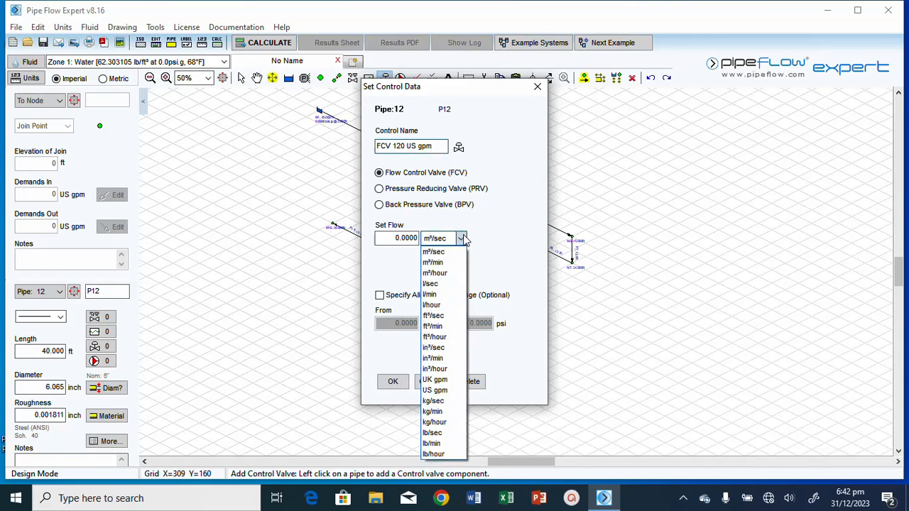
pyautogui.click(435, 390)
pyautogui.click(405, 237)
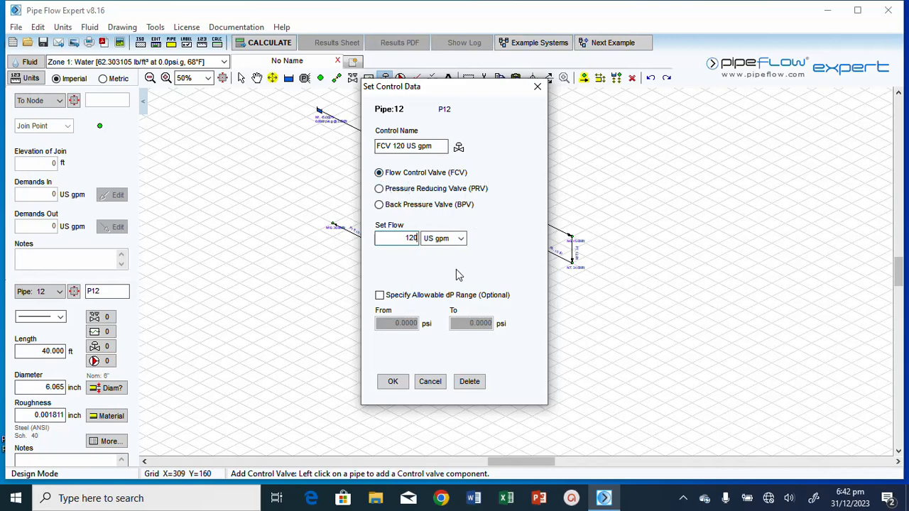
pyautogui.click(392, 382)
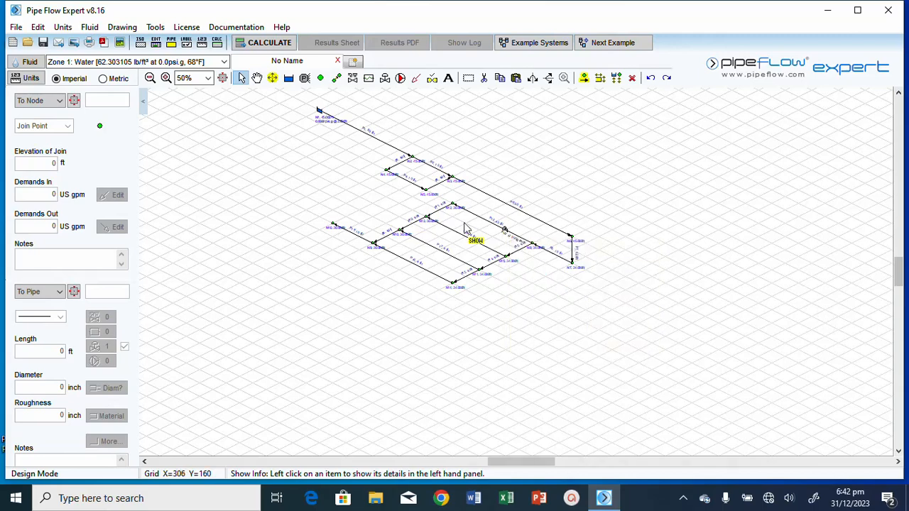
# Step: Add a pressure-loss component to pipe P12, named "AHU 3.1", with the component type Curve Loss
pyautogui.click(370, 80)
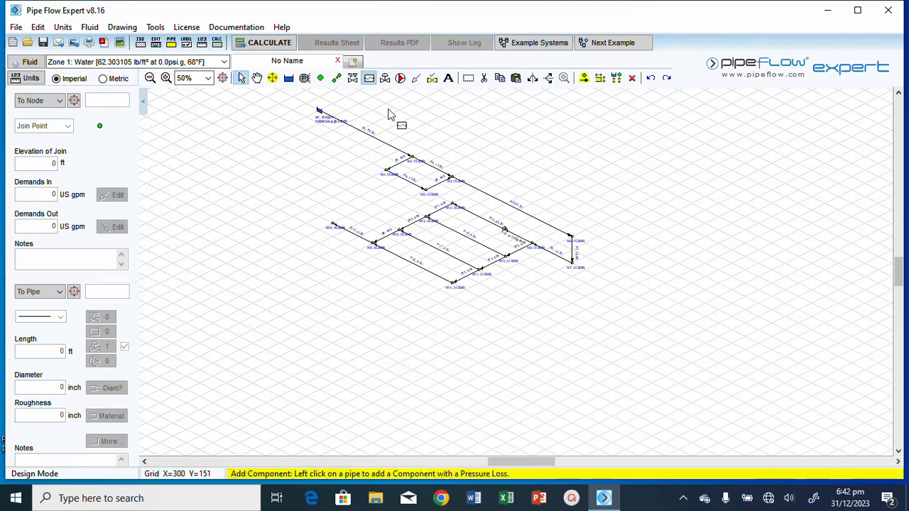
pyautogui.click(476, 220)
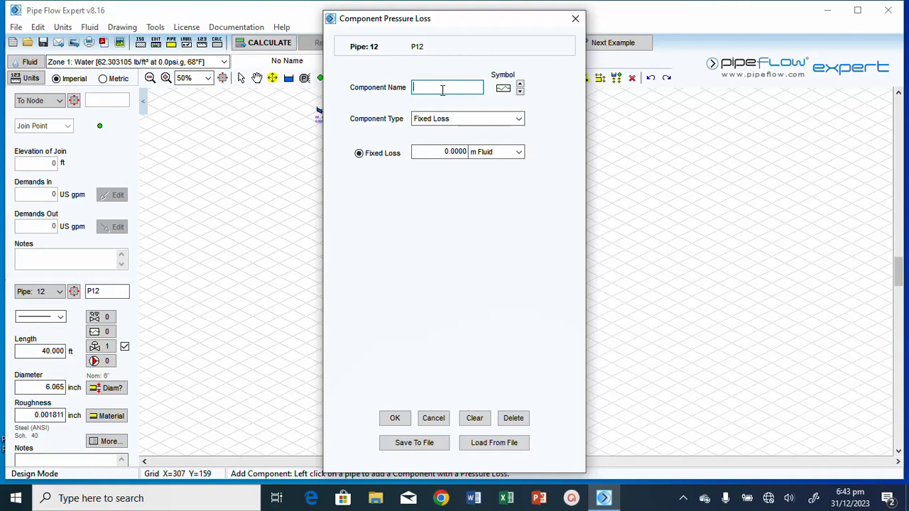
pyautogui.write('AHU 3.1')
pyautogui.click(457, 118)
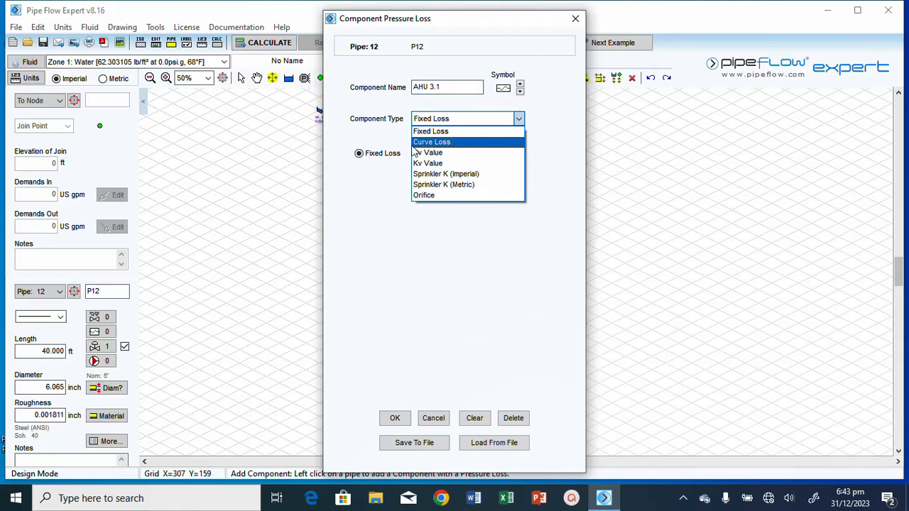
pyautogui.click(471, 147)
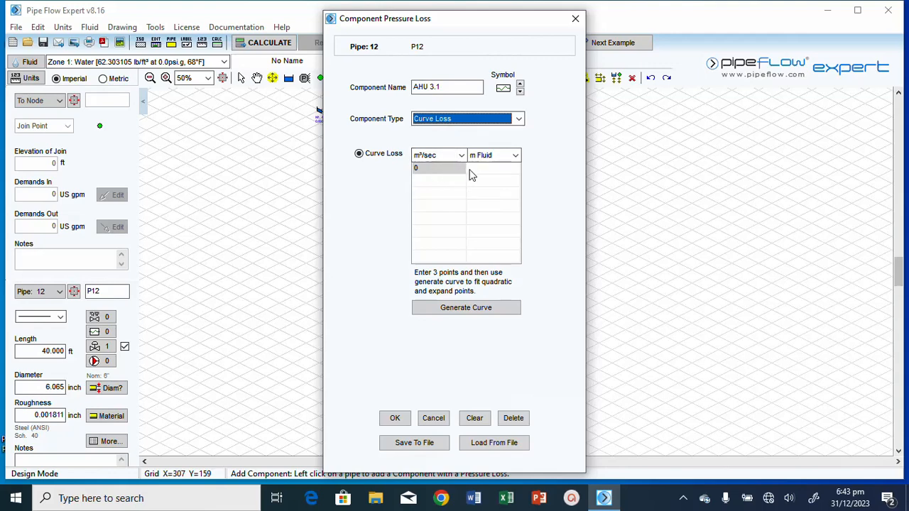
# Step: Set the AHU 3.1 loss curve units to gpm,US for flow and ft Fluid for loss
pyautogui.click(487, 155)
pyautogui.click(448, 165)
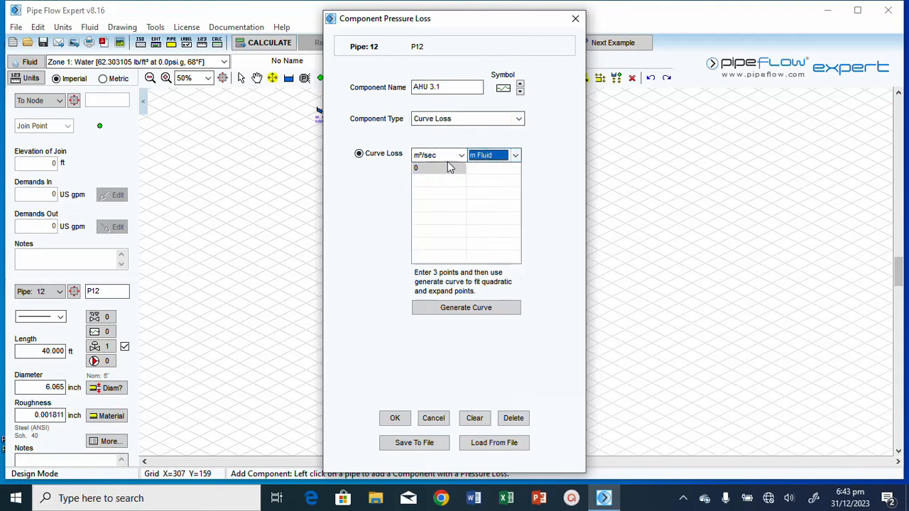
pyautogui.click(450, 156)
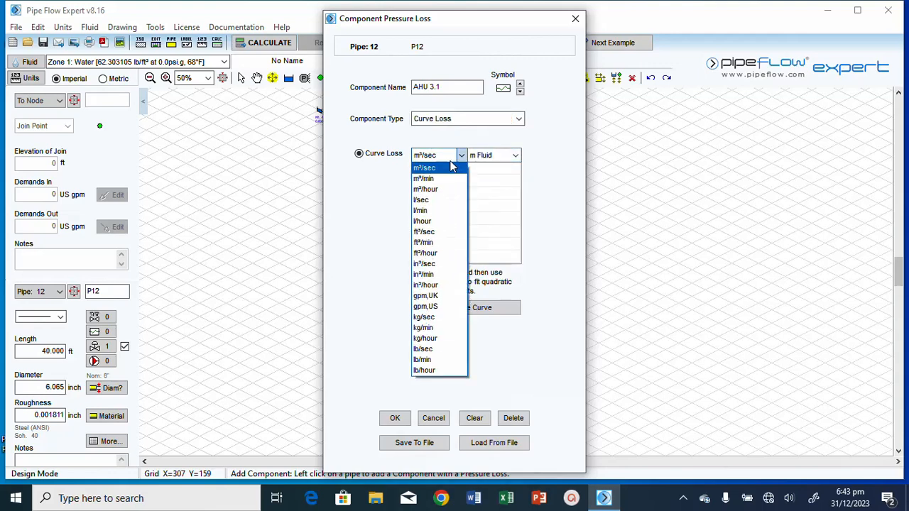
pyautogui.click(440, 307)
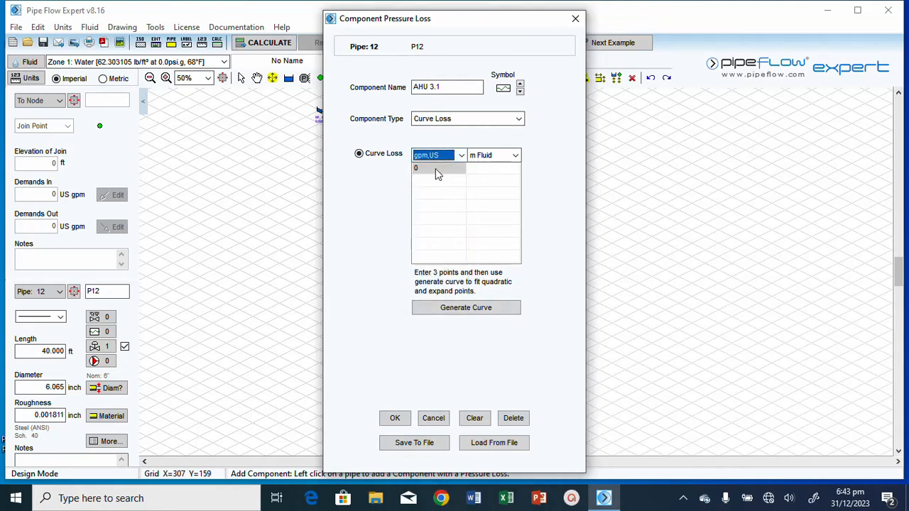
pyautogui.click(515, 156)
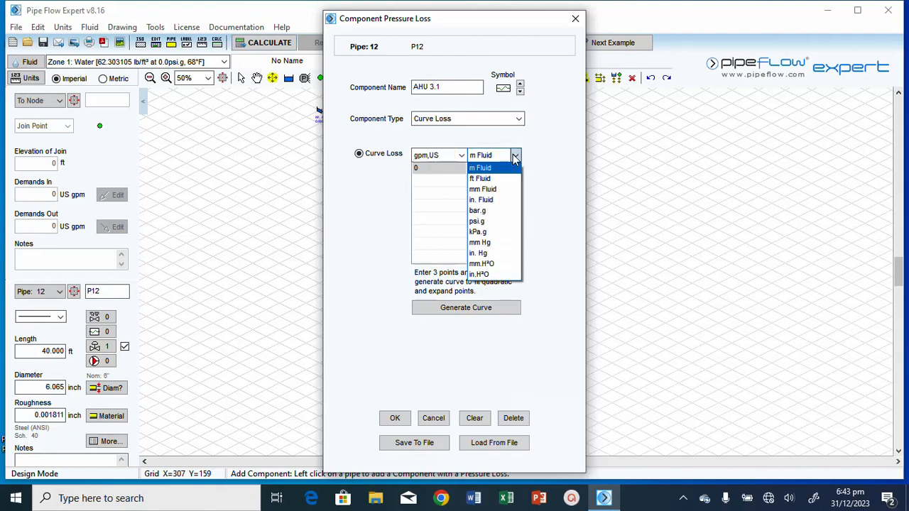
pyautogui.click(482, 178)
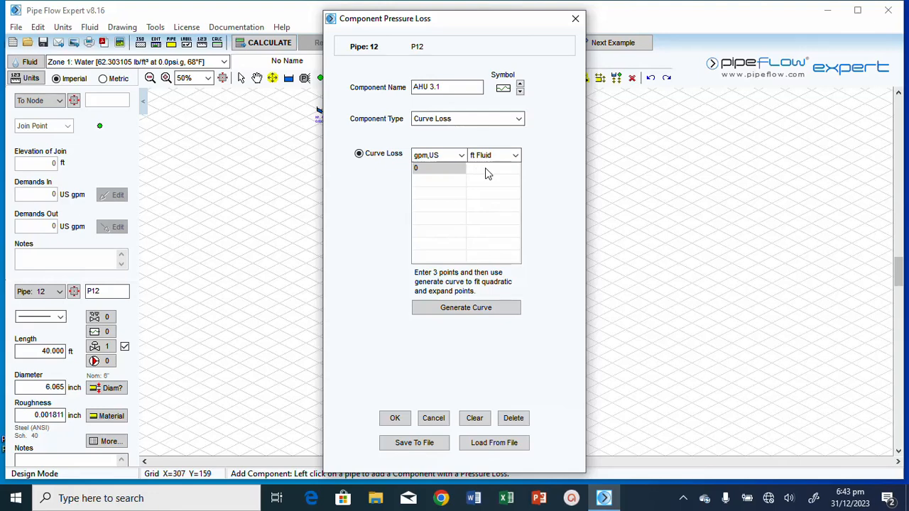
# Step: Enter the AHU 3.1 curve points 50 gpm/4.3 ft, 100 gpm/15.5 ft and 150 gpm/32.8 ft, and accept the component
pyautogui.click(433, 184)
pyautogui.write('50')
pyautogui.click(486, 181)
pyautogui.write('4.3')
pyautogui.press('Return')
pyautogui.click(434, 196)
pyautogui.write('100')
pyautogui.click(484, 196)
pyautogui.write('15.5')
pyautogui.click(443, 206)
pyautogui.write('150')
pyautogui.write('32.')
pyautogui.write('8')
pyautogui.press('Return')
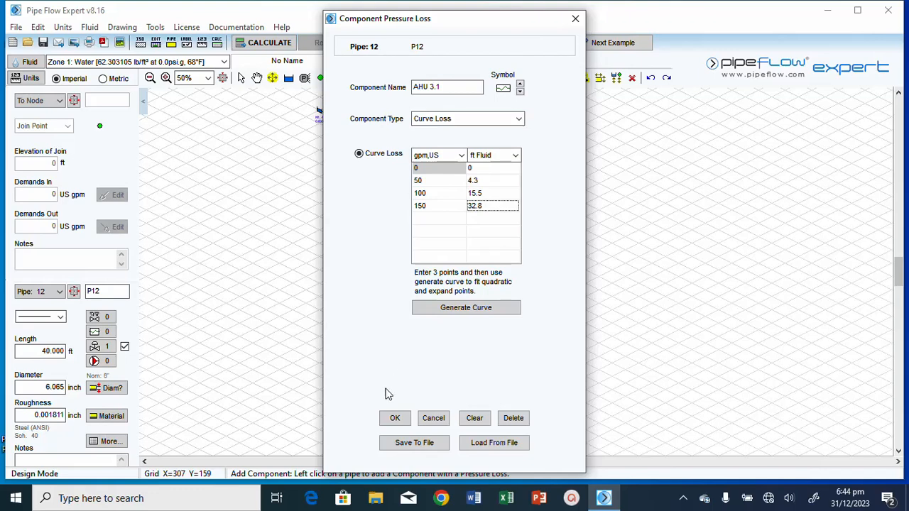
pyautogui.click(396, 419)
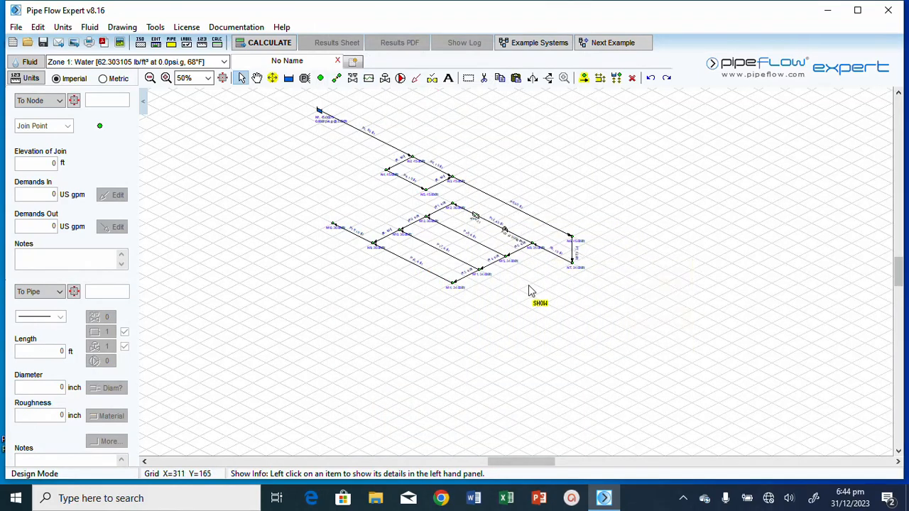
# Step: Set pipe P12 as the default pipe so its values apply when drawing new pipes
pyautogui.moveTo(503, 236)
pyautogui.moveTo(453, 205)
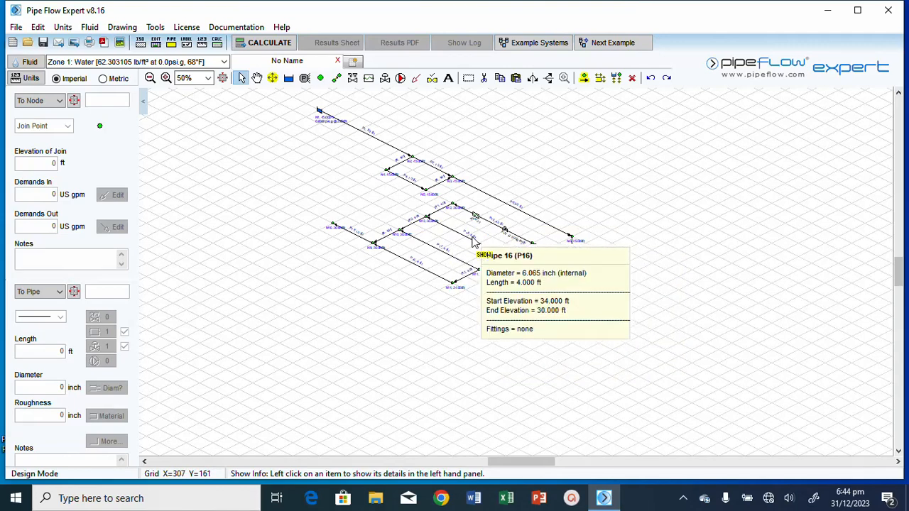
pyautogui.click(451, 258)
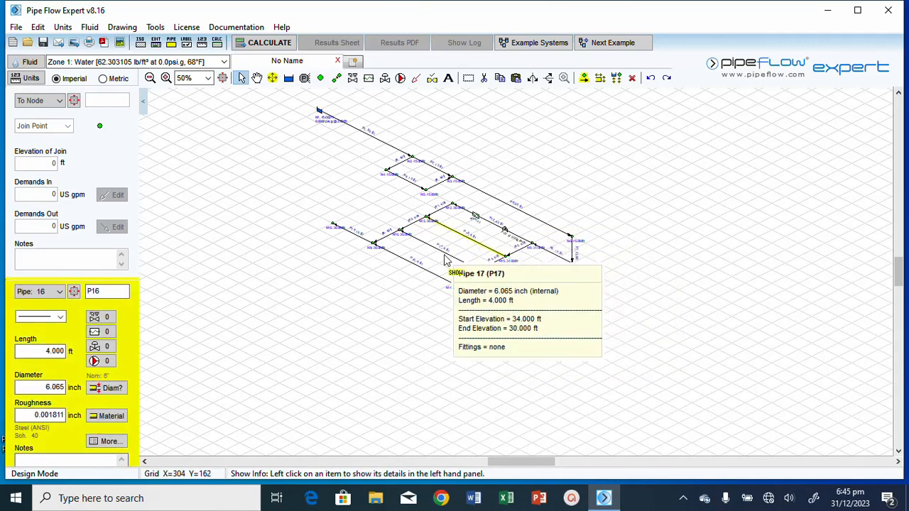
pyautogui.click(408, 260)
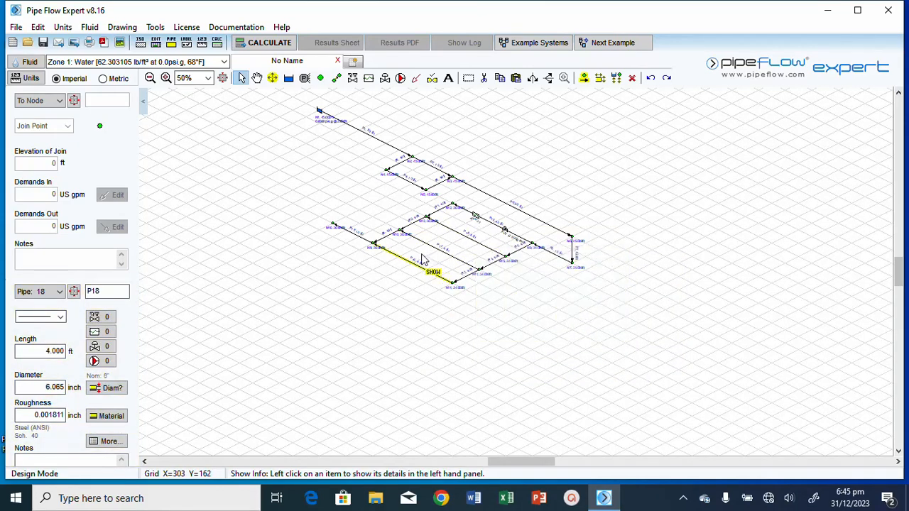
pyautogui.click(489, 226)
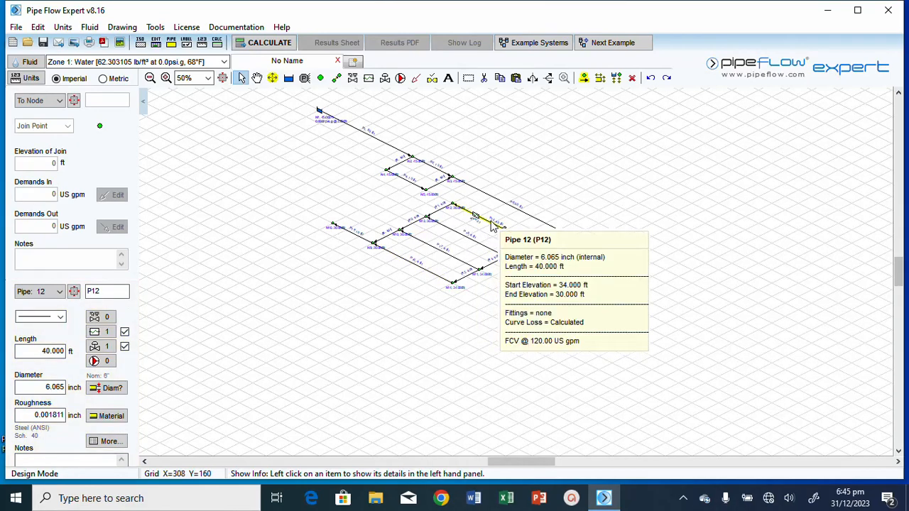
pyautogui.rightClick(492, 224)
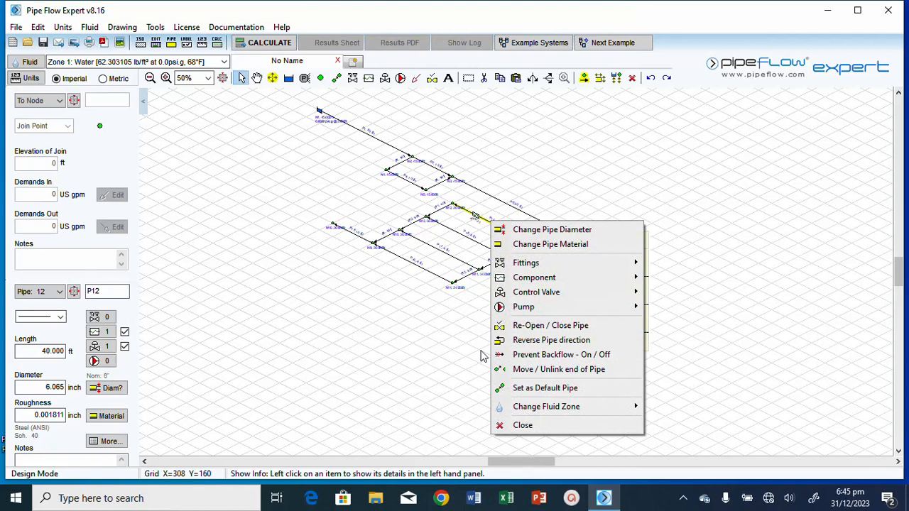
pyautogui.click(560, 389)
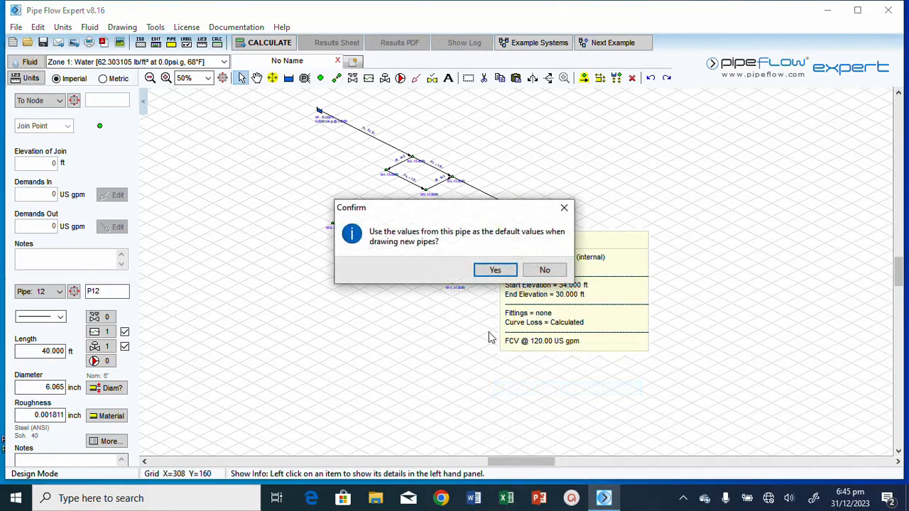
pyautogui.click(491, 272)
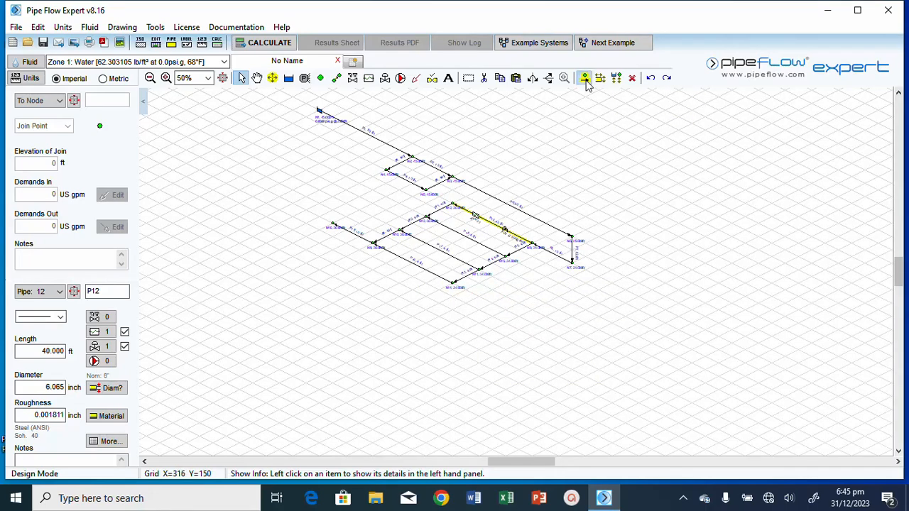
# Step: Copy all default pipe data, including the 40 ft length, component and control valve, to the parallel pipes P16, P17 and P18
pyautogui.click(585, 80)
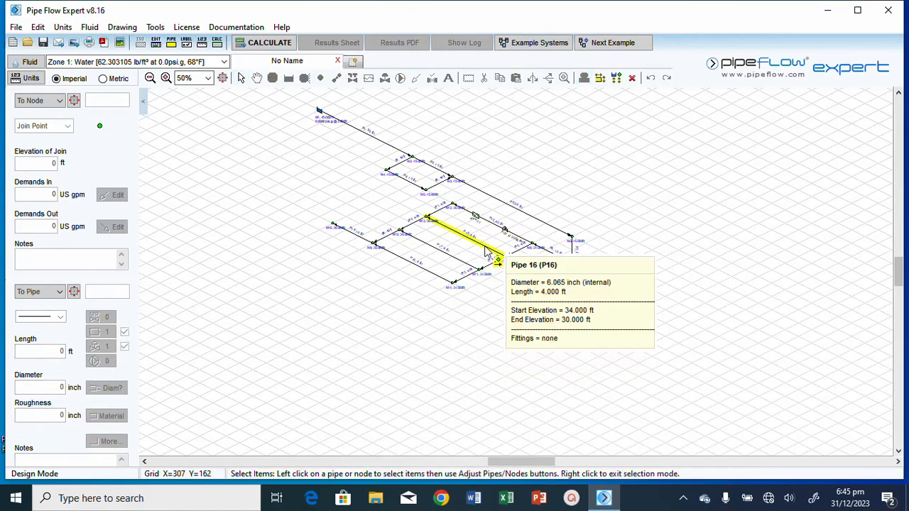
pyautogui.click(460, 260)
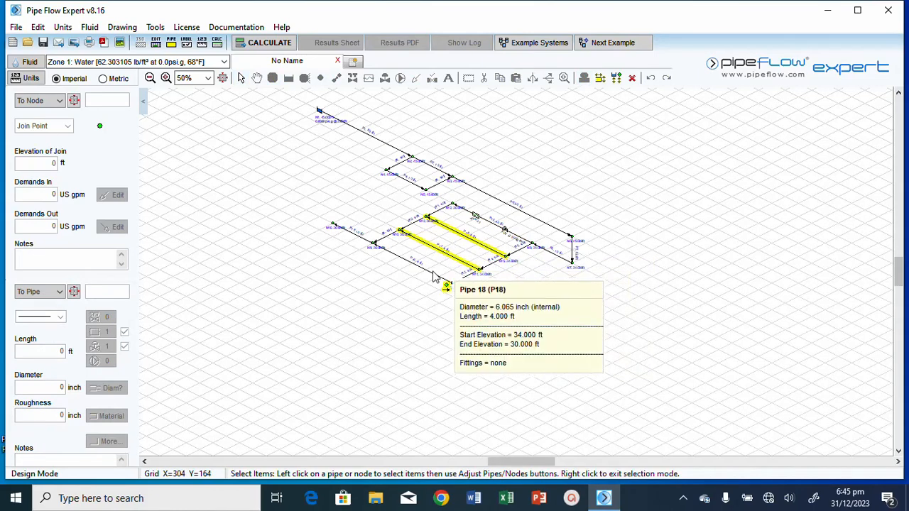
pyautogui.click(435, 272)
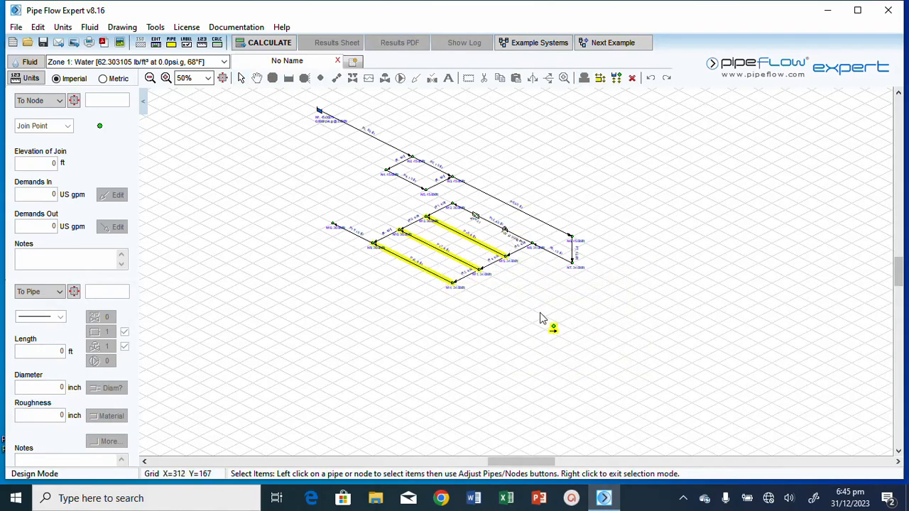
pyautogui.click(171, 44)
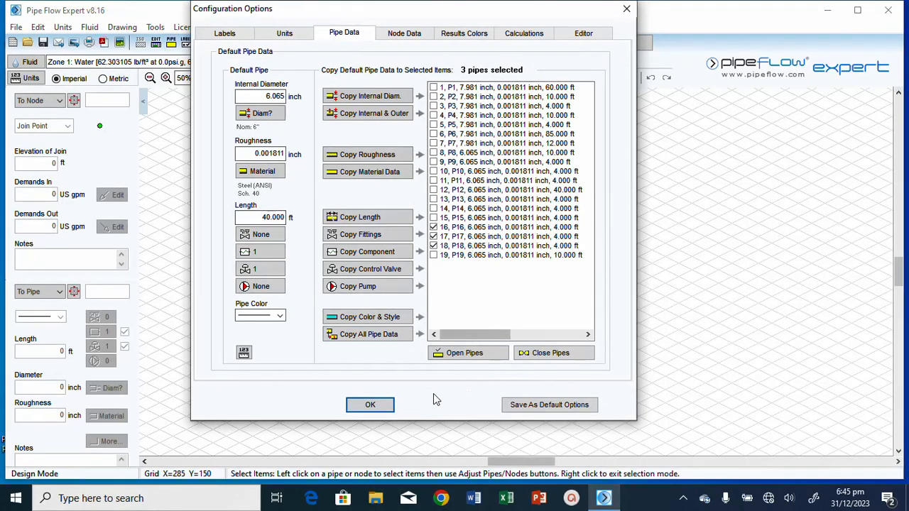
pyautogui.moveTo(423, 7); pyautogui.dragTo(612, 7)
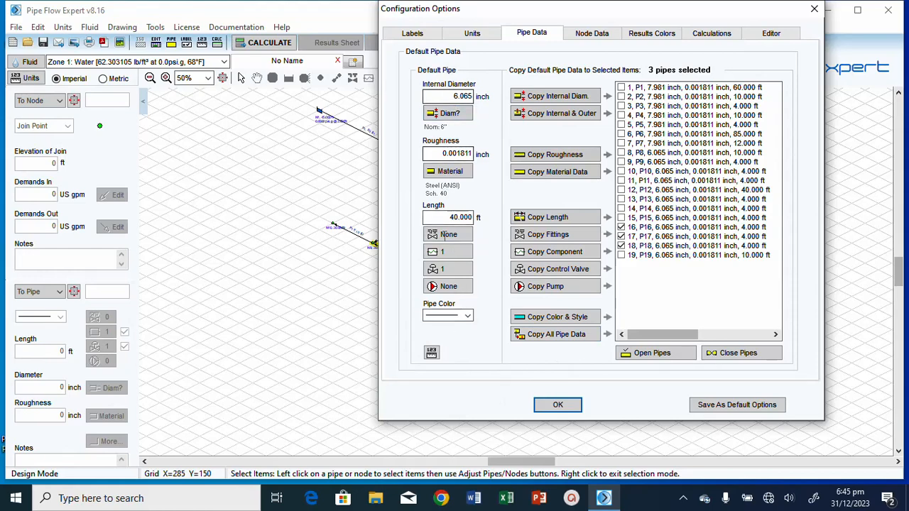
pyautogui.moveTo(596, 17); pyautogui.dragTo(222, 25)
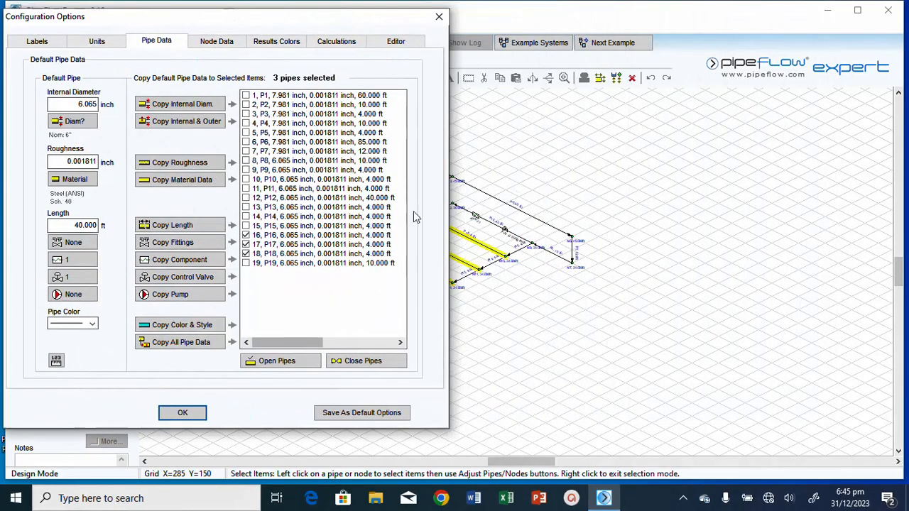
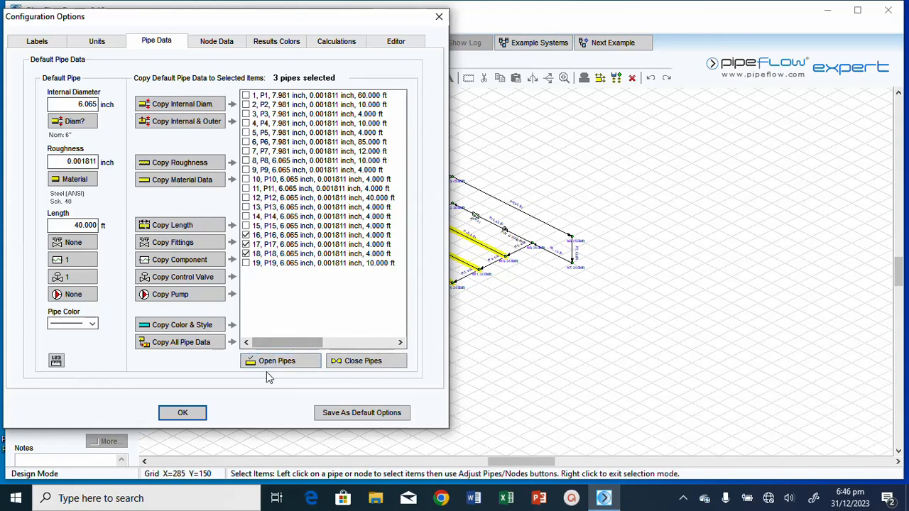
pyautogui.click(179, 345)
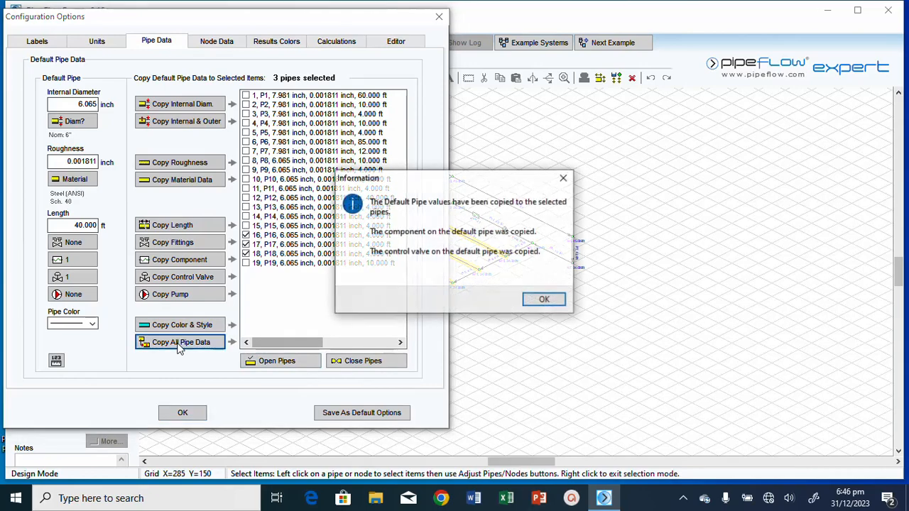
pyautogui.click(548, 299)
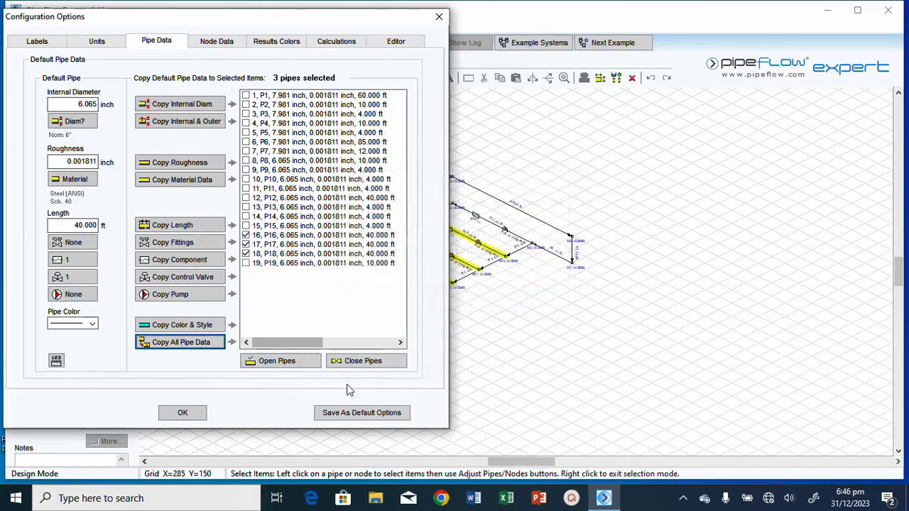
pyautogui.click(182, 412)
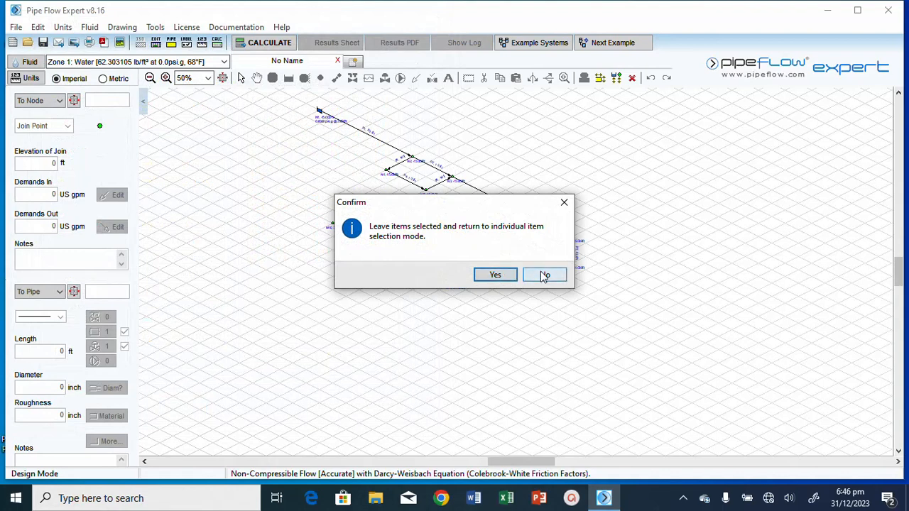
# Step: Clear the pipe selection and set pipe P17's flow control valve to 110 US gpm, named FCV 110 US gpm
pyautogui.click(544, 276)
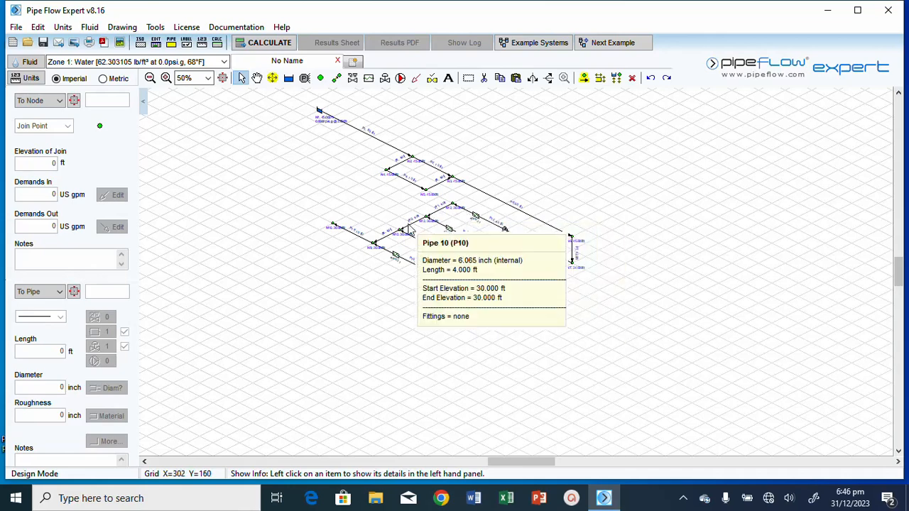
pyautogui.moveTo(477, 221)
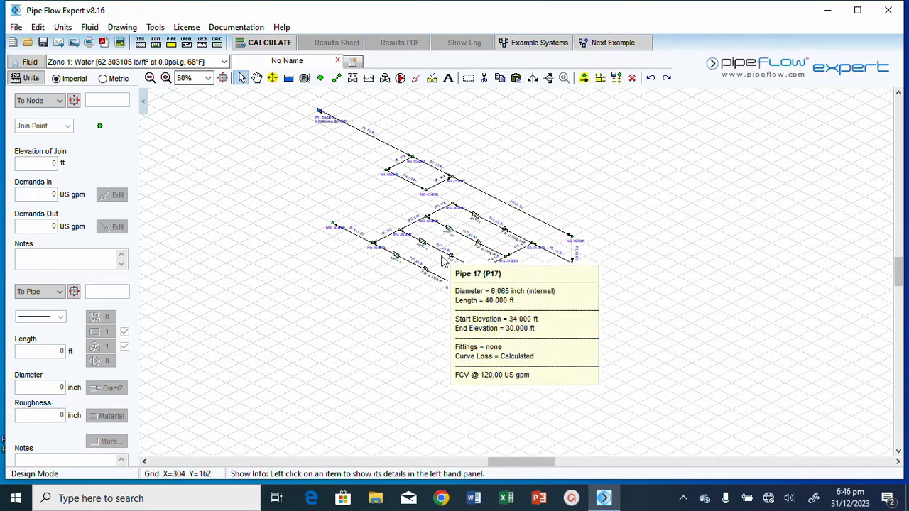
pyautogui.moveTo(465, 240)
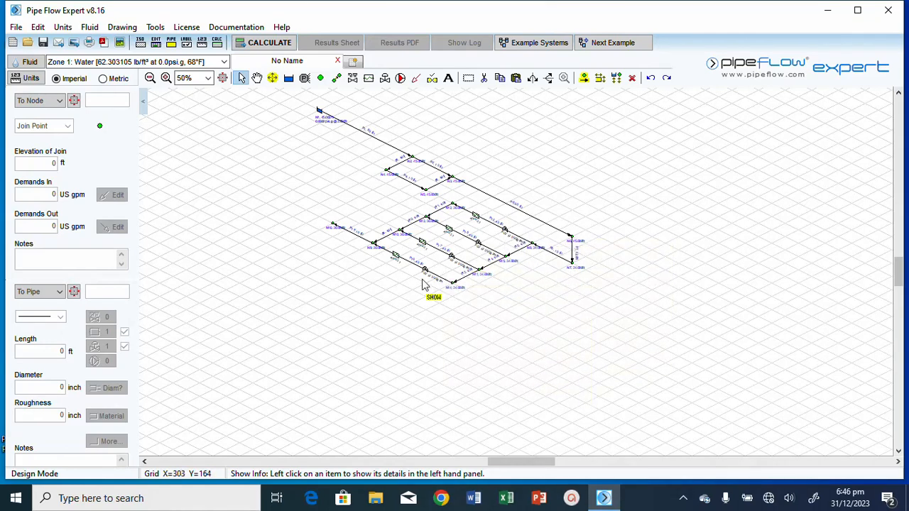
pyautogui.moveTo(509, 242)
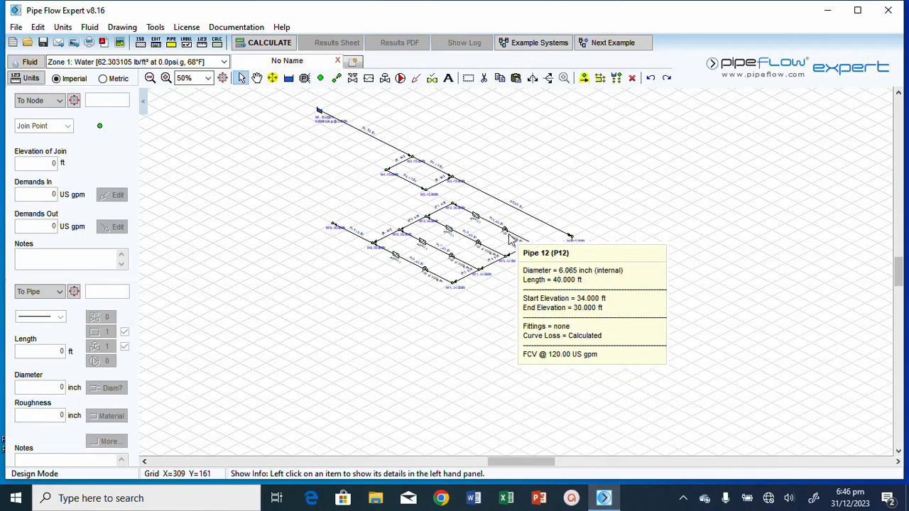
pyautogui.moveTo(486, 253)
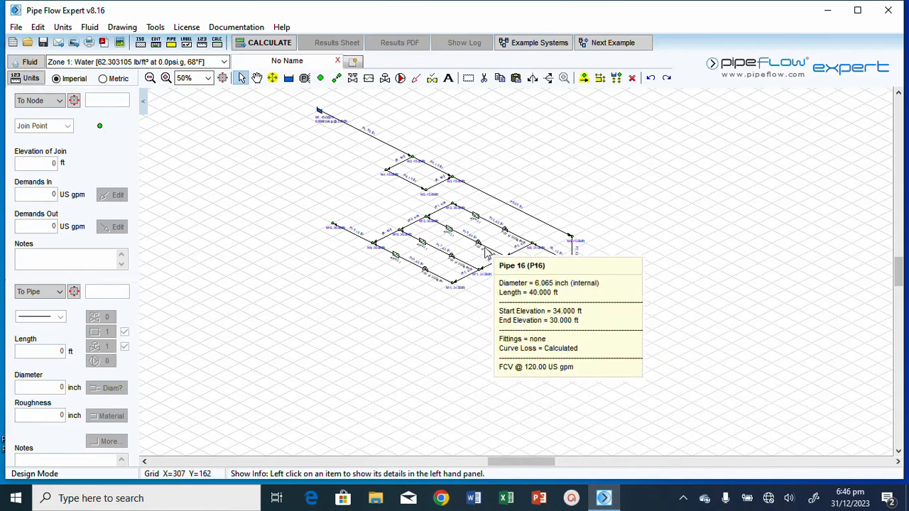
pyautogui.moveTo(465, 267)
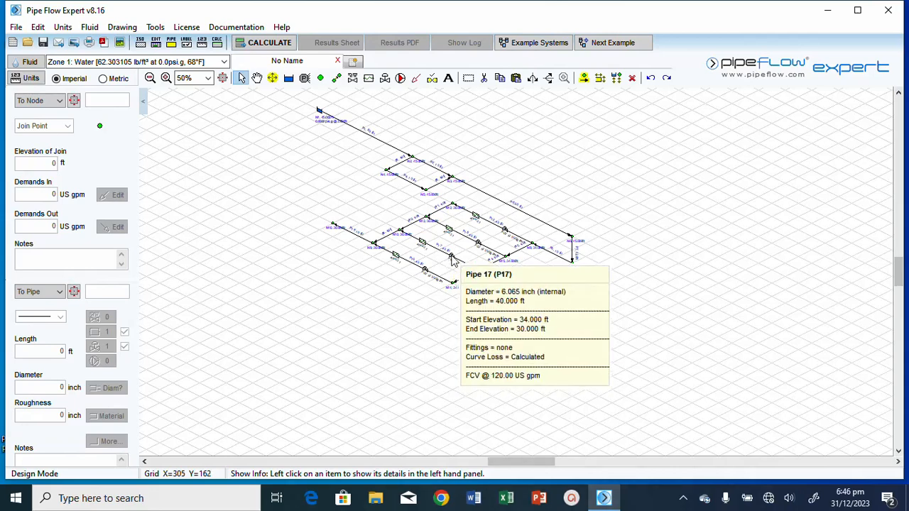
pyautogui.doubleClick(452, 260)
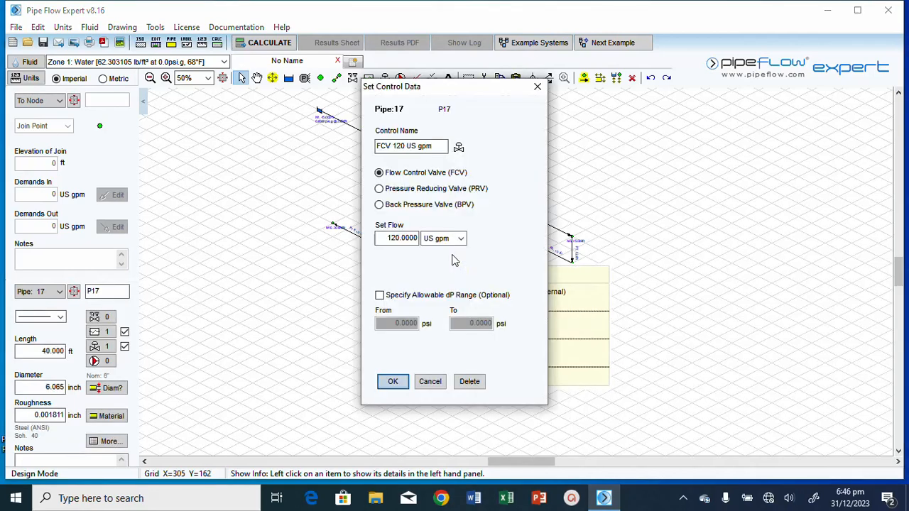
pyautogui.click(397, 240)
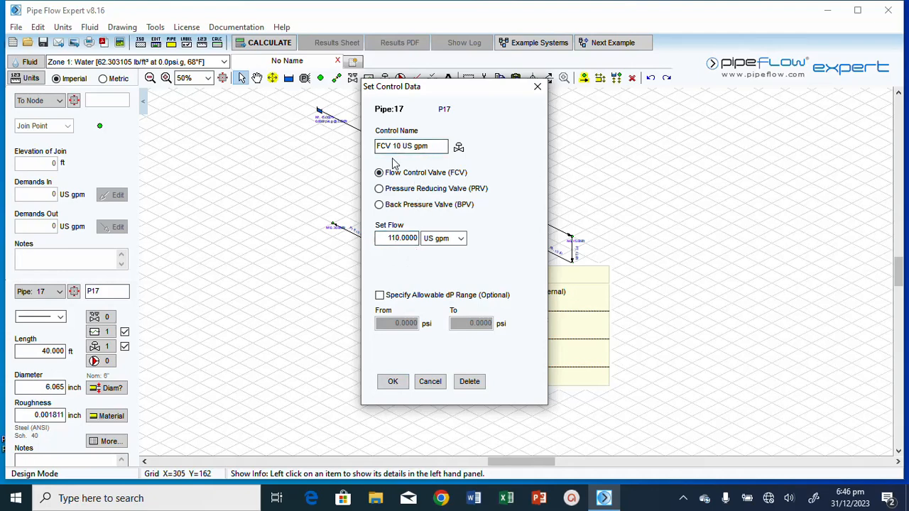
pyautogui.write('1')
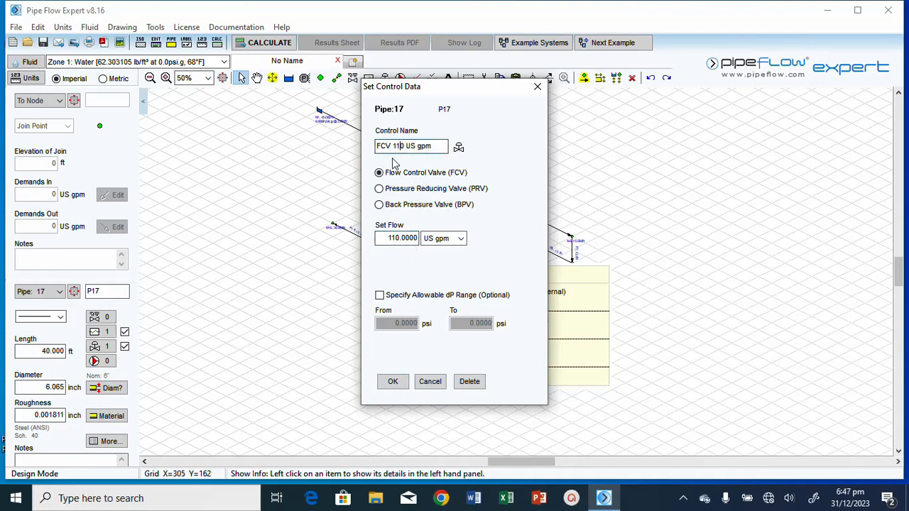
pyautogui.click(392, 381)
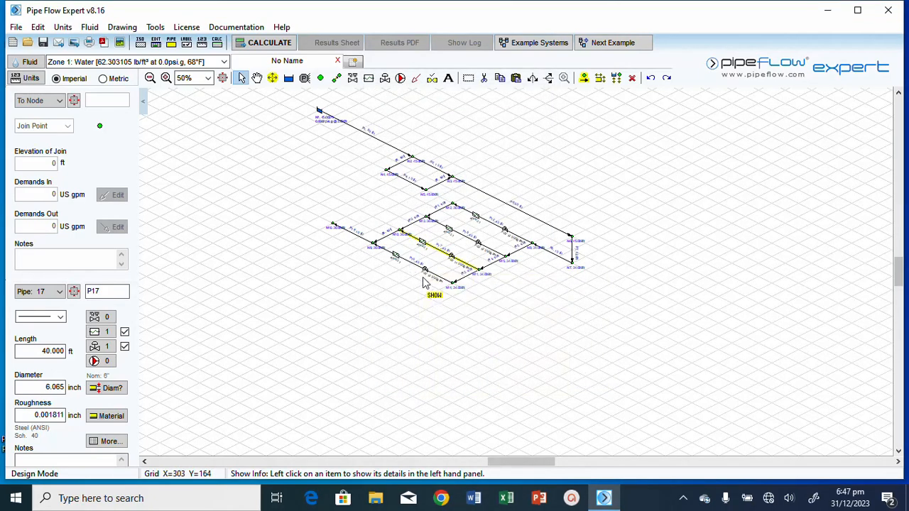
# Step: Set pipe P18's flow control valve to 105 US gpm and name it FCV 105 US gpm
pyautogui.doubleClick(405, 259)
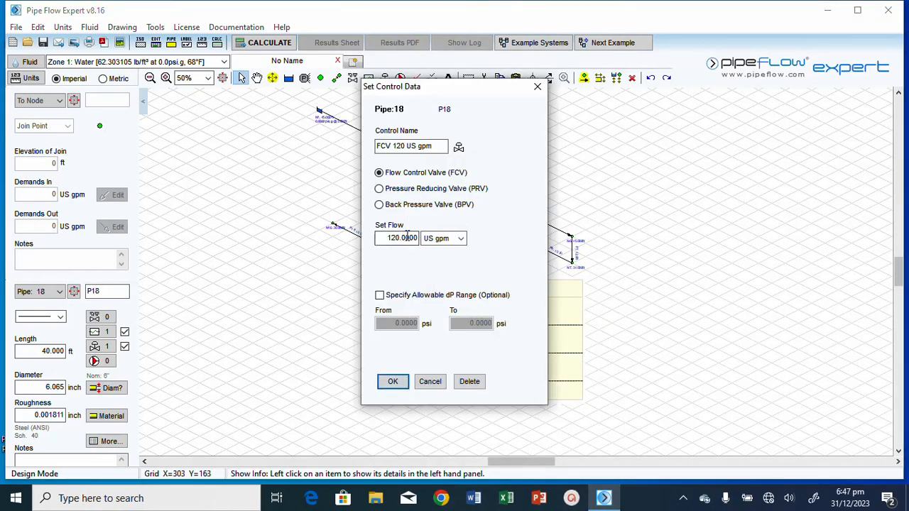
pyautogui.moveTo(396, 240); pyautogui.dragTo(399, 240)
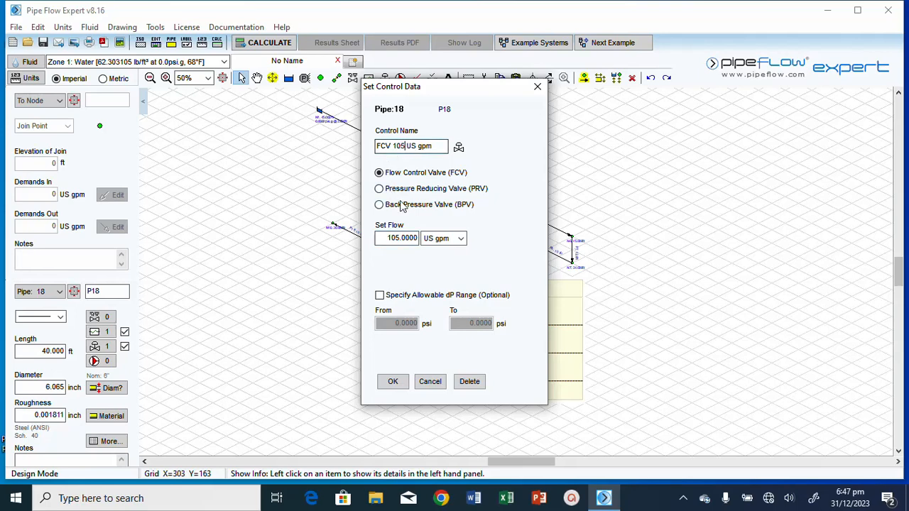
pyautogui.click(391, 380)
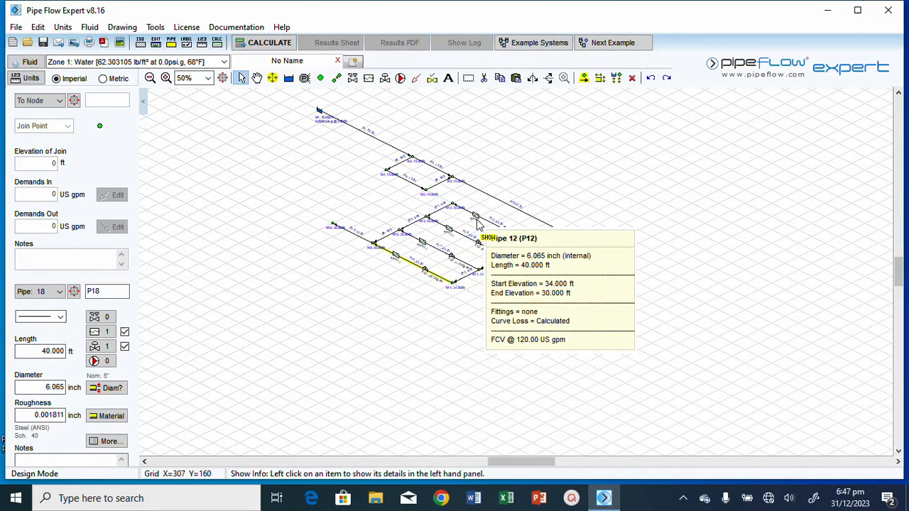
# Step: Check the name and curve data of the pressure loss component on pipe P12
pyautogui.click(477, 220)
pyautogui.click(476, 214)
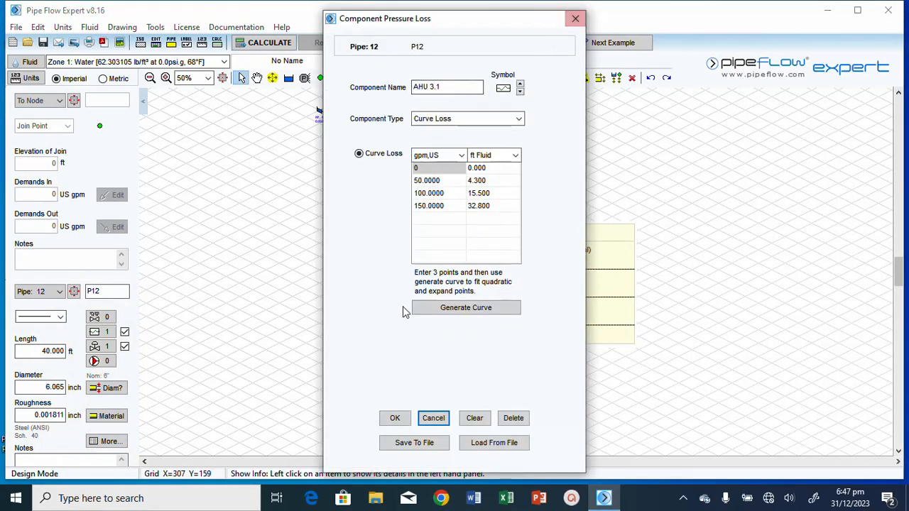
pyautogui.click(394, 417)
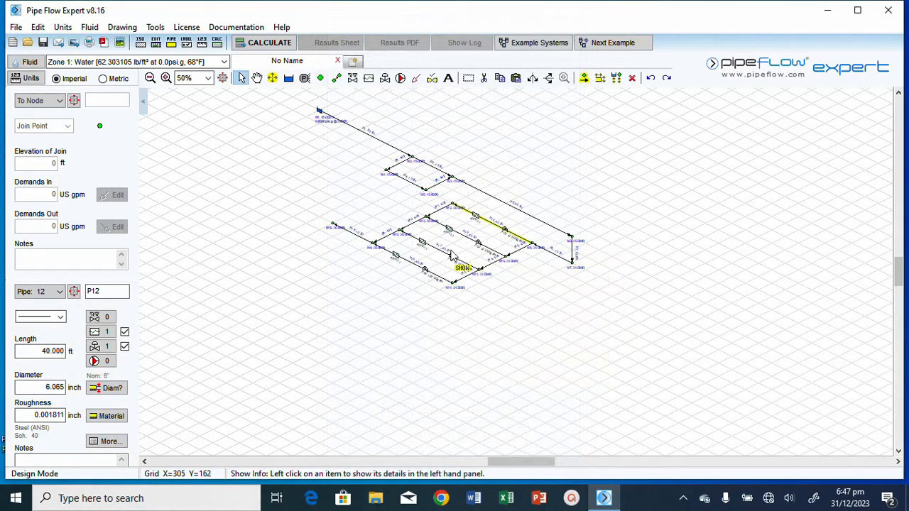
# Step: Rename the AHU components on pipes P16, P17 and P18 in sequence, from AHU 3.2 on P16 to AHU 3.4 on P18
pyautogui.click(449, 230)
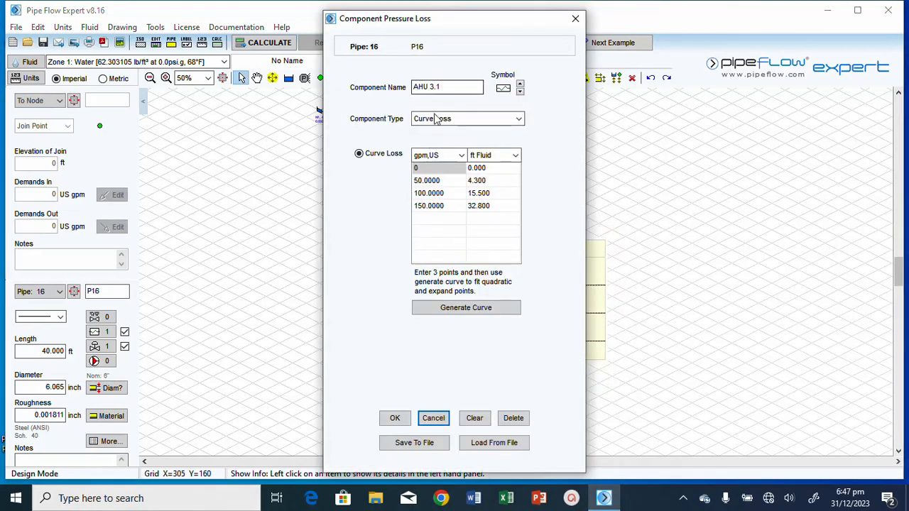
pyautogui.click(442, 87)
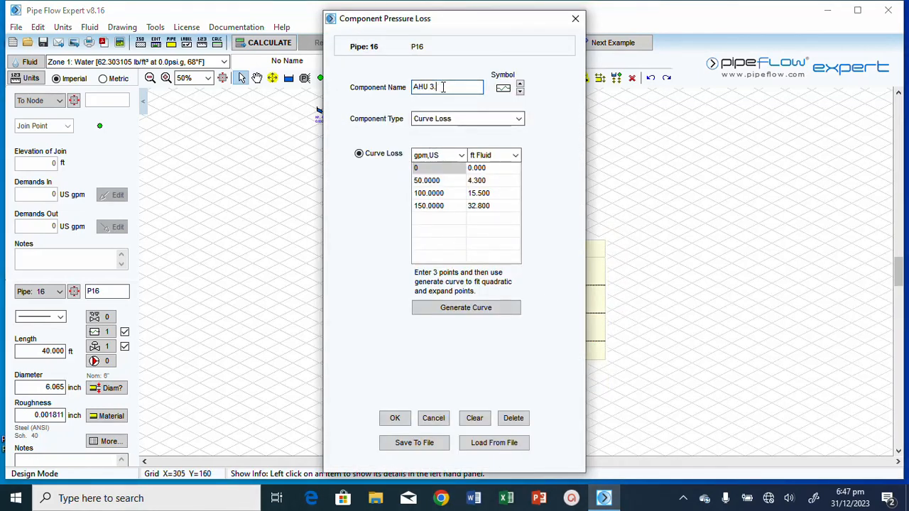
pyautogui.write('2')
pyautogui.click(395, 417)
pyautogui.click(431, 248)
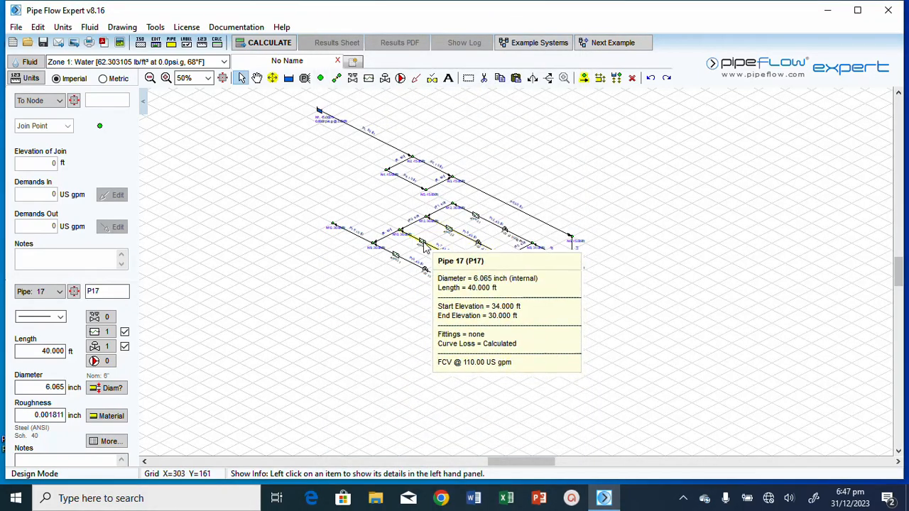
pyautogui.click(457, 87)
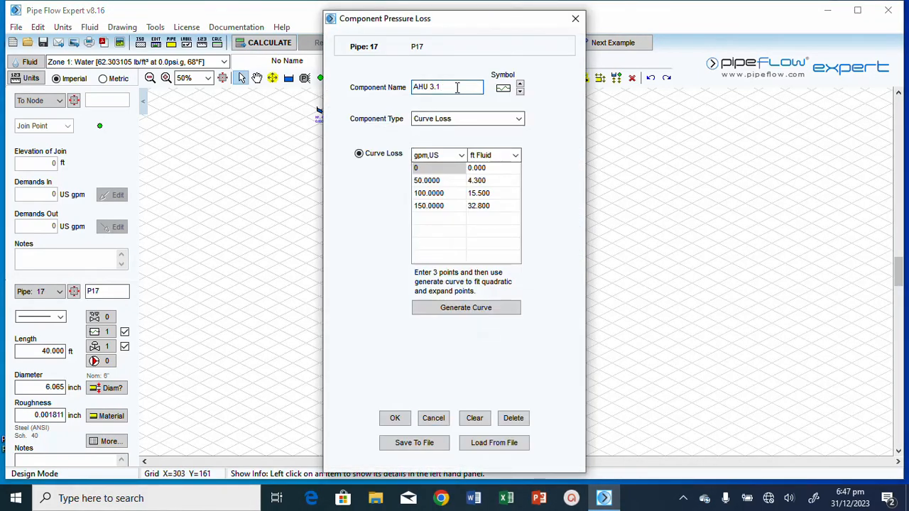
pyautogui.click(395, 419)
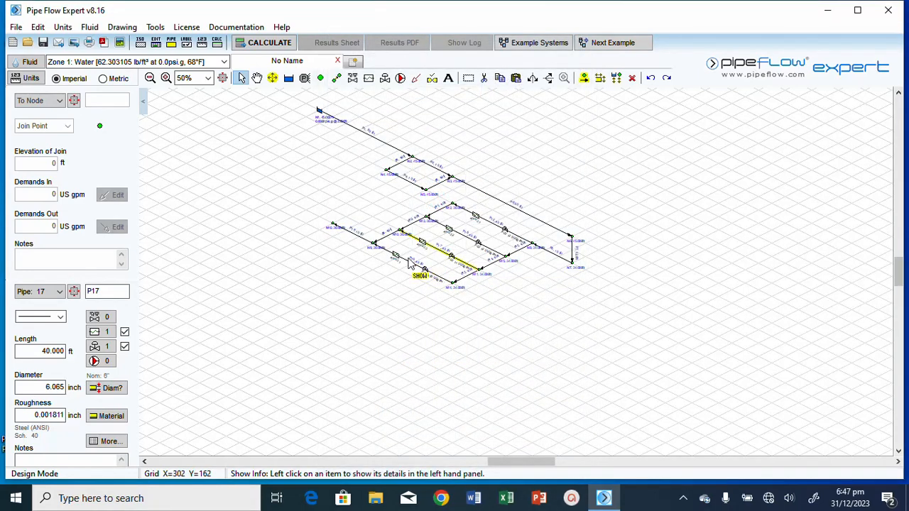
pyautogui.click(397, 261)
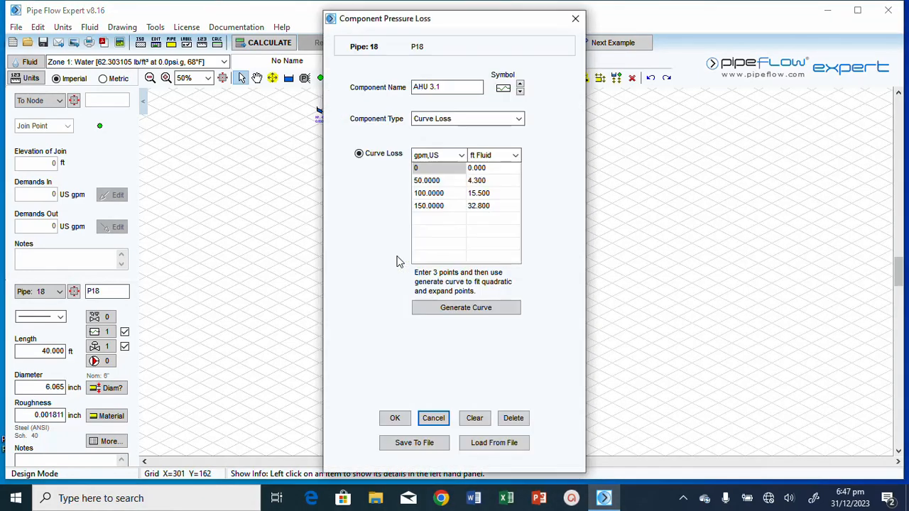
pyautogui.click(461, 87)
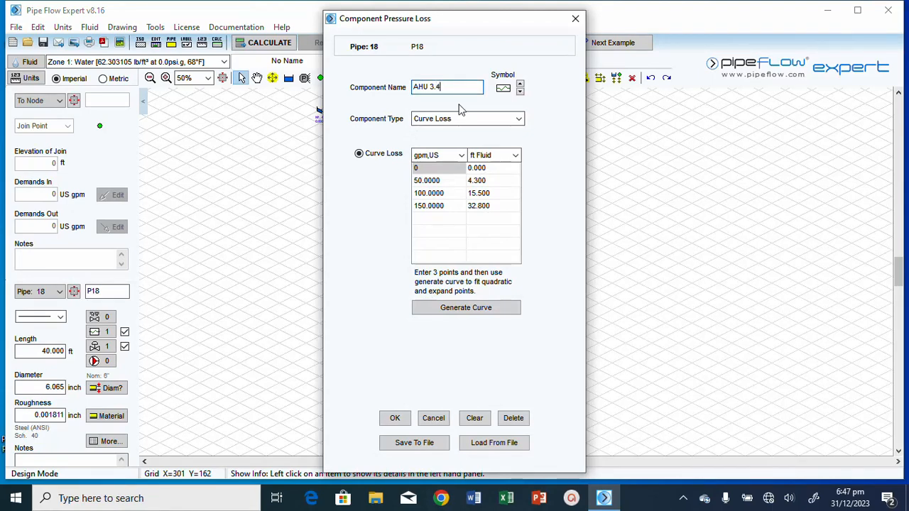
pyautogui.click(395, 417)
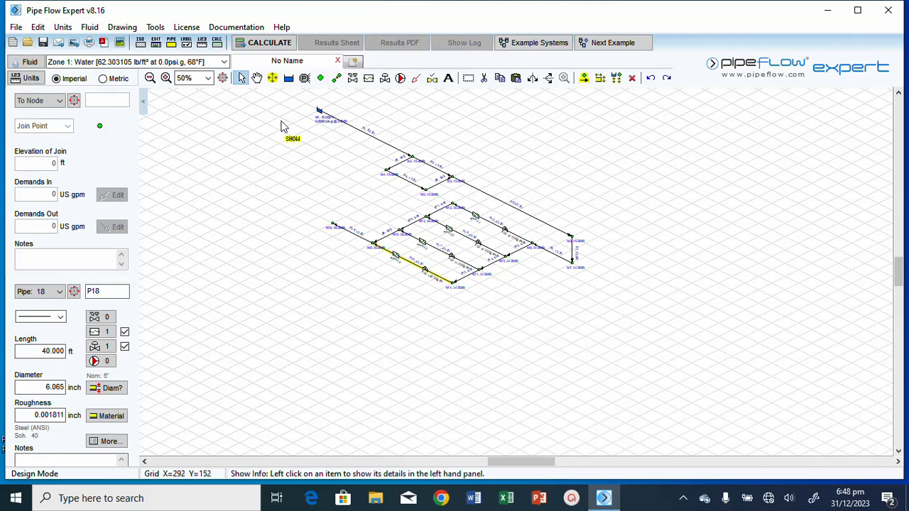
# Step: Draw a vertical pipe straight down from node N16 to a new join point and leave pipe drawing
pyautogui.moveTo(454, 206)
pyautogui.click(336, 79)
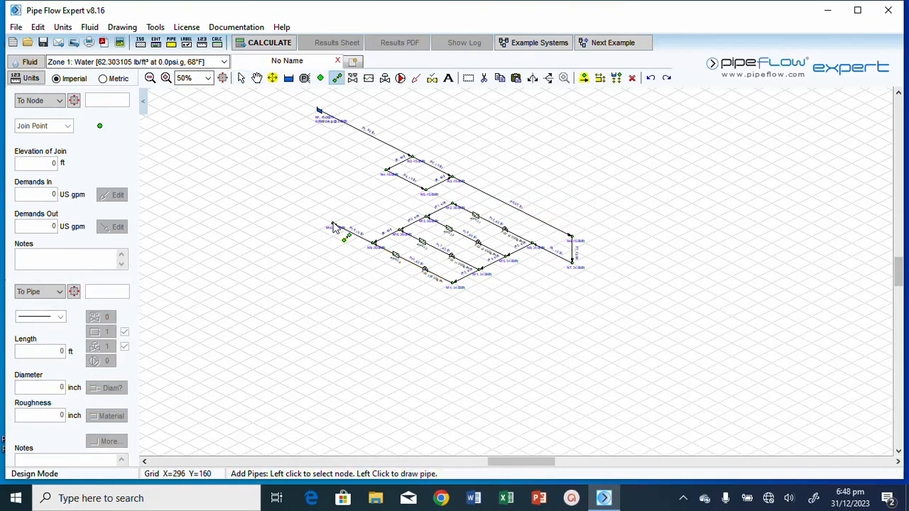
pyautogui.click(333, 226)
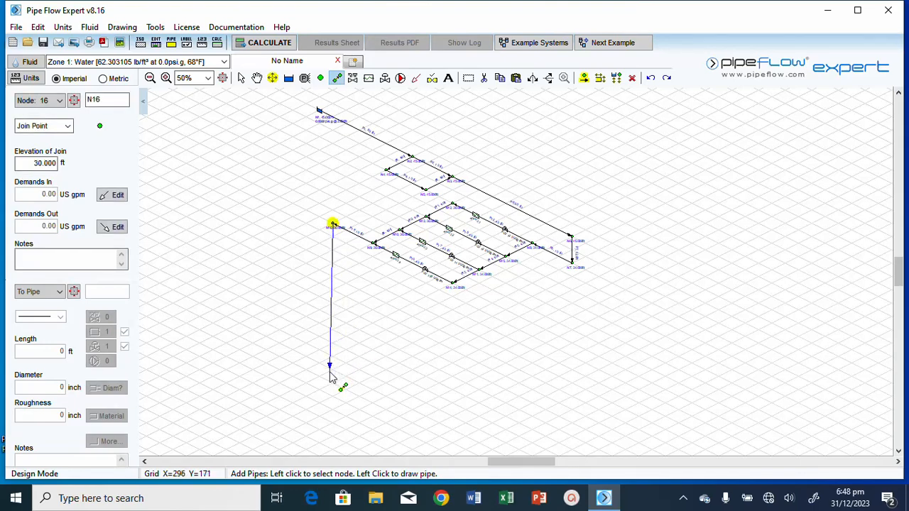
pyautogui.click(331, 333)
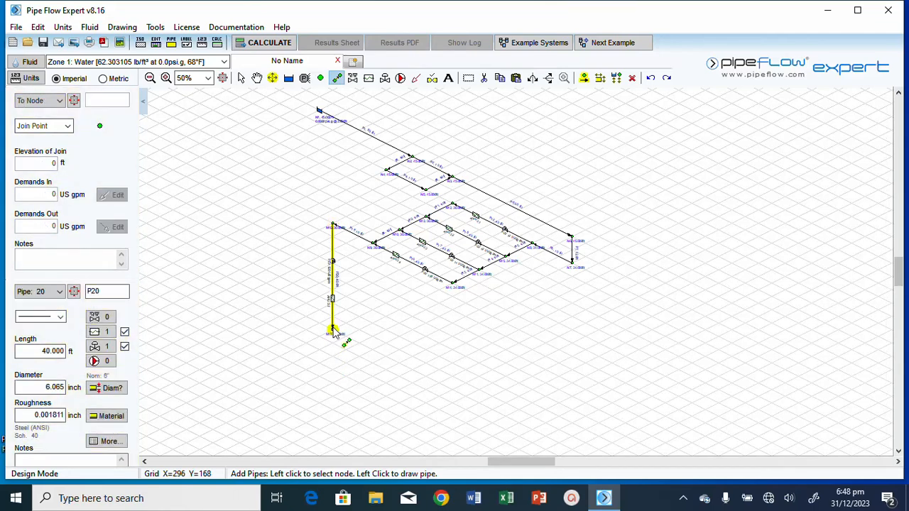
pyautogui.rightClick(333, 331)
pyautogui.moveTo(399, 154)
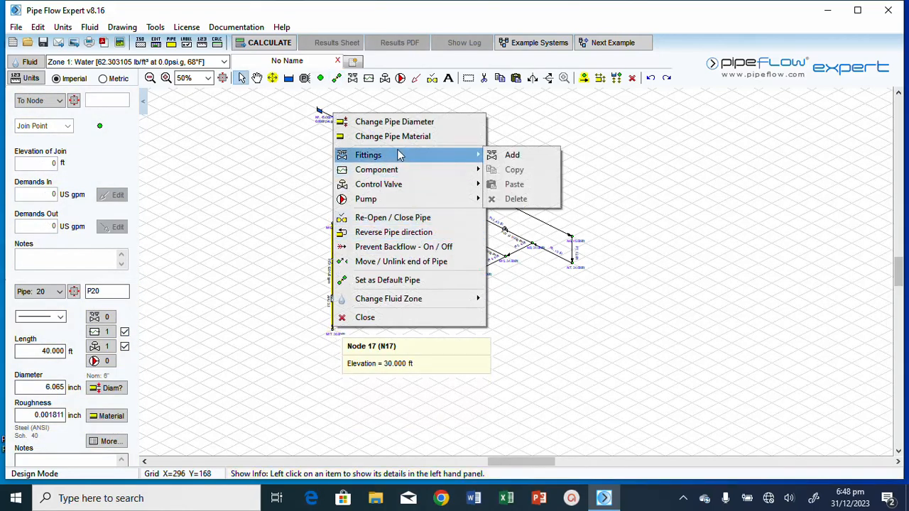
pyautogui.click(365, 317)
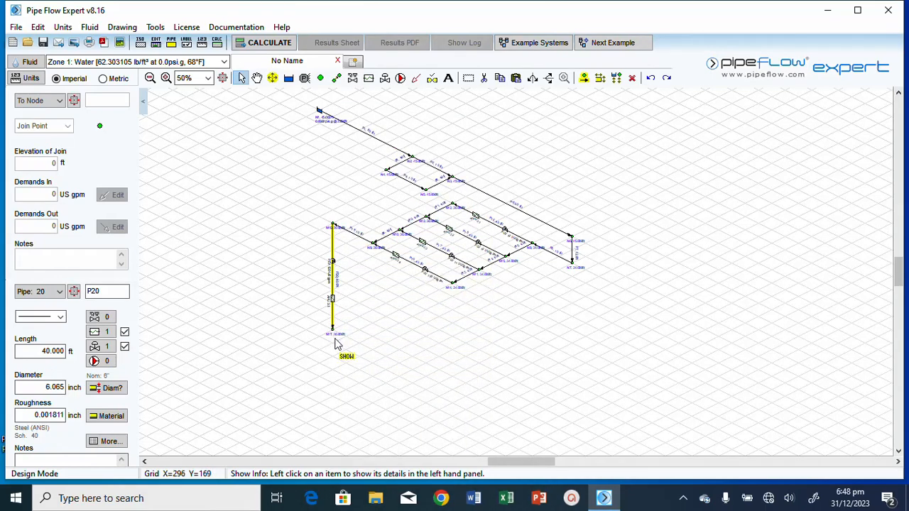
# Step: Set pipe P10 as the default pipe so its 4 ft length and lack of component or valve apply to new pipes
pyautogui.moveTo(332, 297)
pyautogui.click(417, 229)
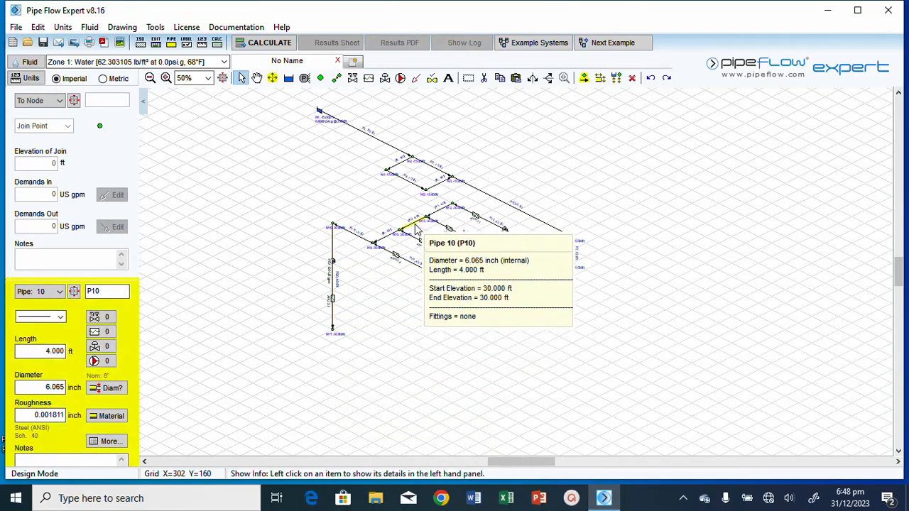
pyautogui.rightClick(417, 228)
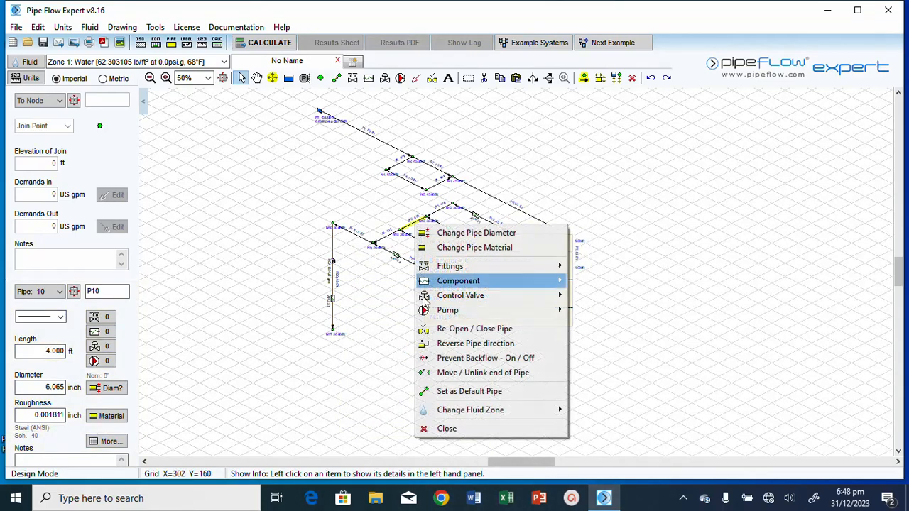
pyautogui.click(486, 392)
pyautogui.click(496, 271)
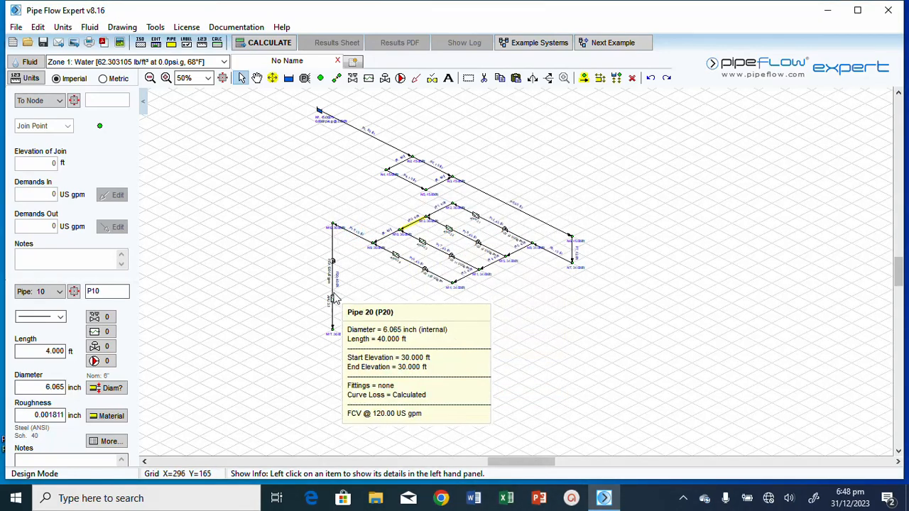
# Step: Copy all default pipe data onto the vertical pipe P20 so it carries no component or control valve
pyautogui.click(332, 297)
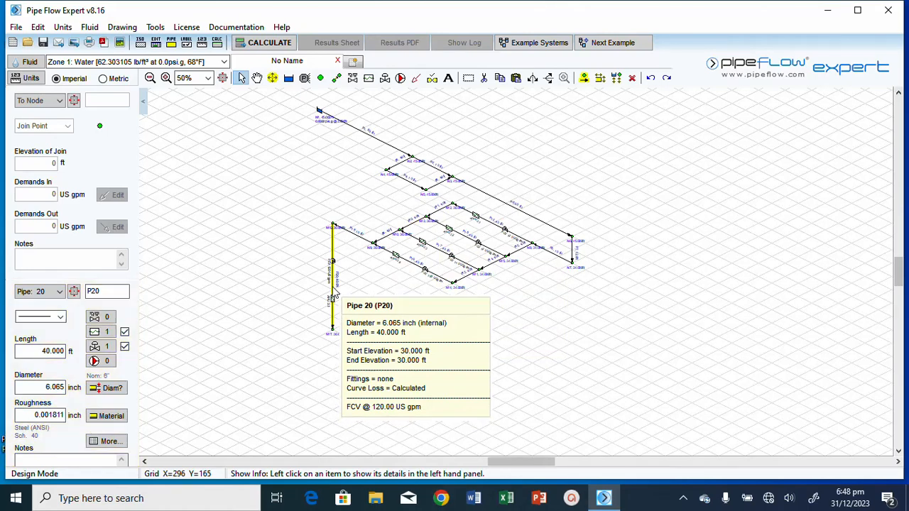
pyautogui.click(583, 78)
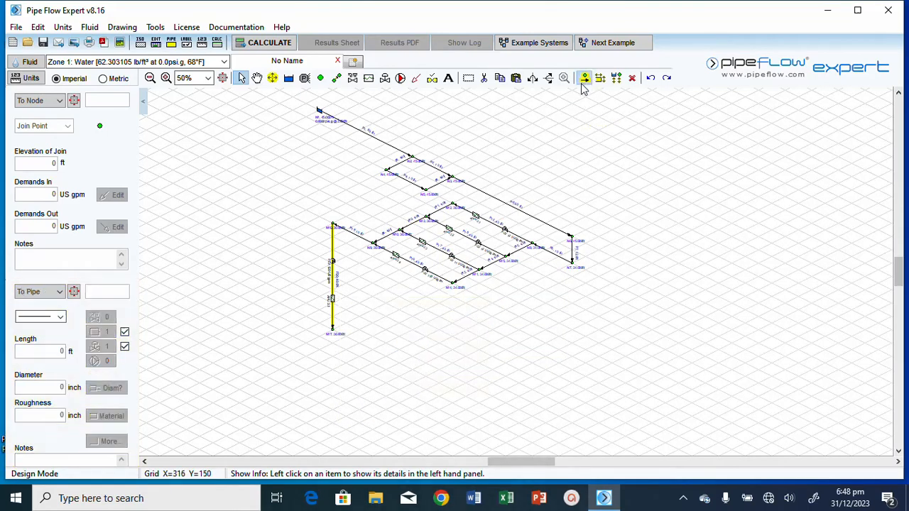
pyautogui.moveTo(343, 294)
pyautogui.click(333, 278)
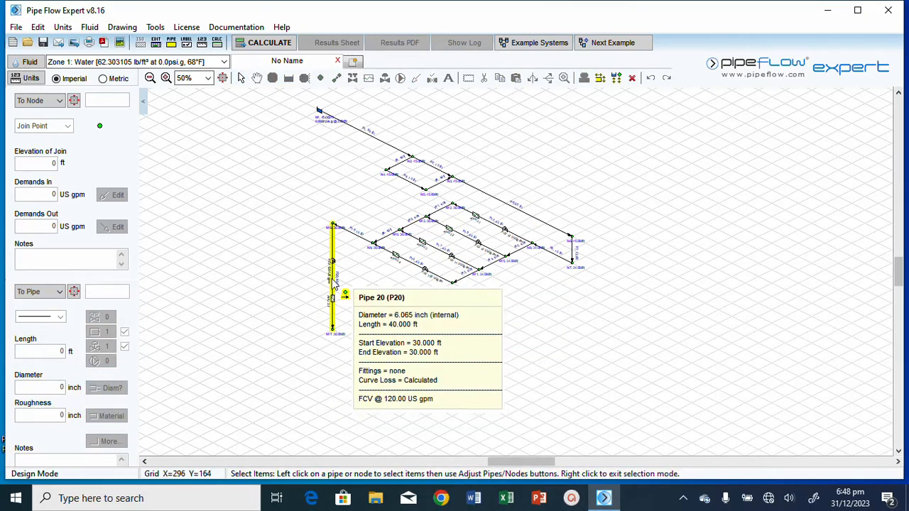
pyautogui.click(173, 40)
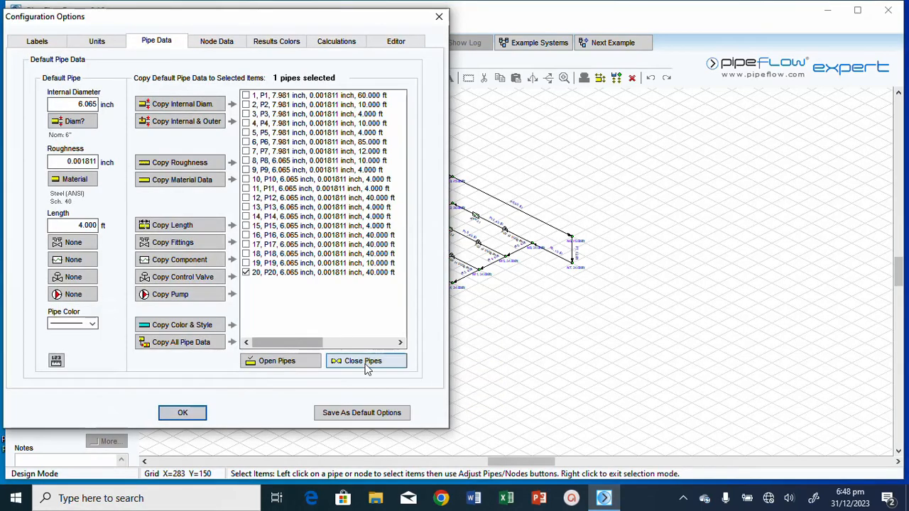
pyautogui.click(170, 347)
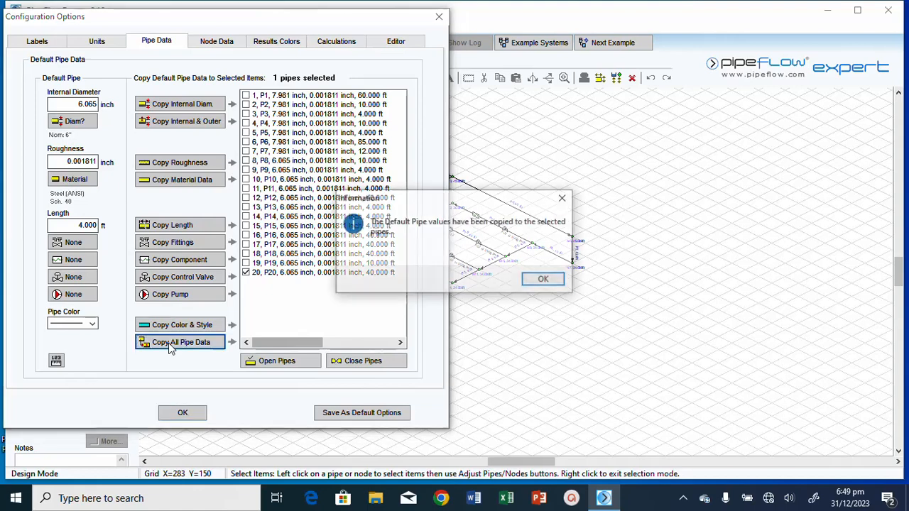
pyautogui.click(545, 281)
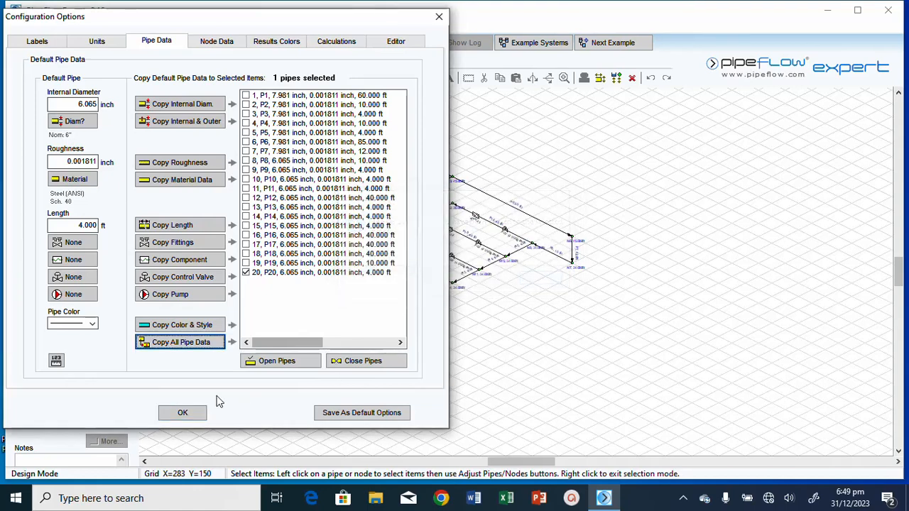
# Step: Set the default pipe length to 100 ft, copy that length to pipe P20 and accept the configuration
pyautogui.doubleClick(86, 225)
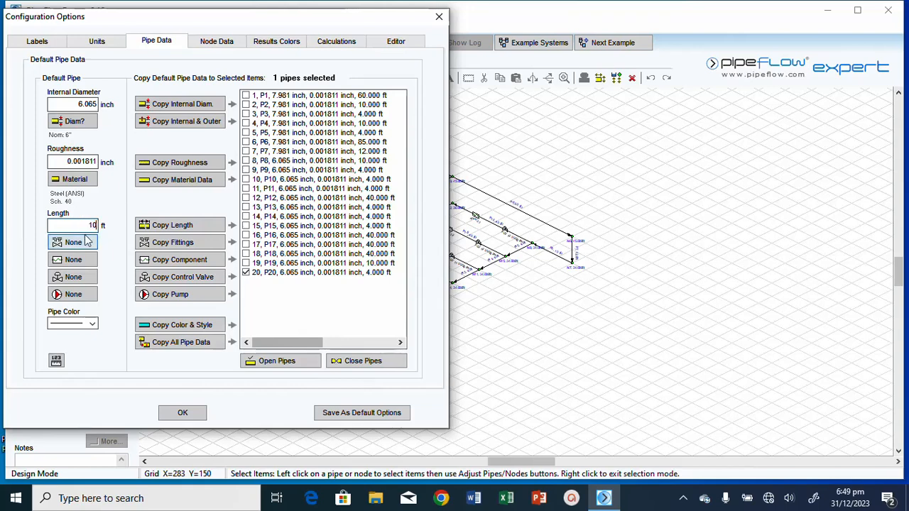
pyautogui.click(173, 225)
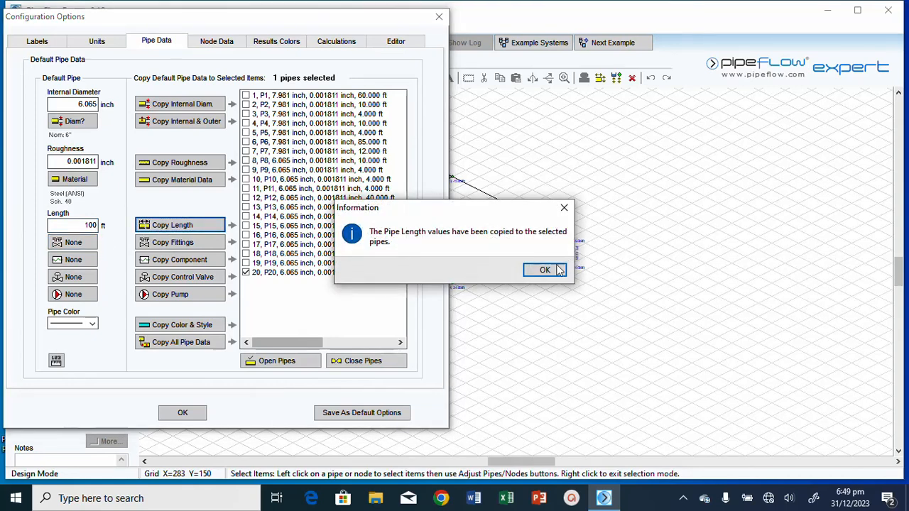
pyautogui.click(544, 270)
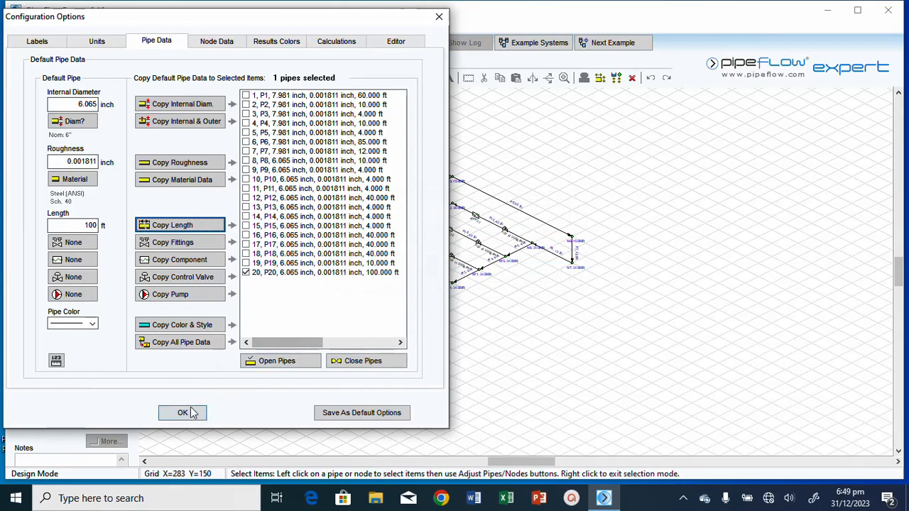
pyautogui.click(182, 412)
pyautogui.click(544, 277)
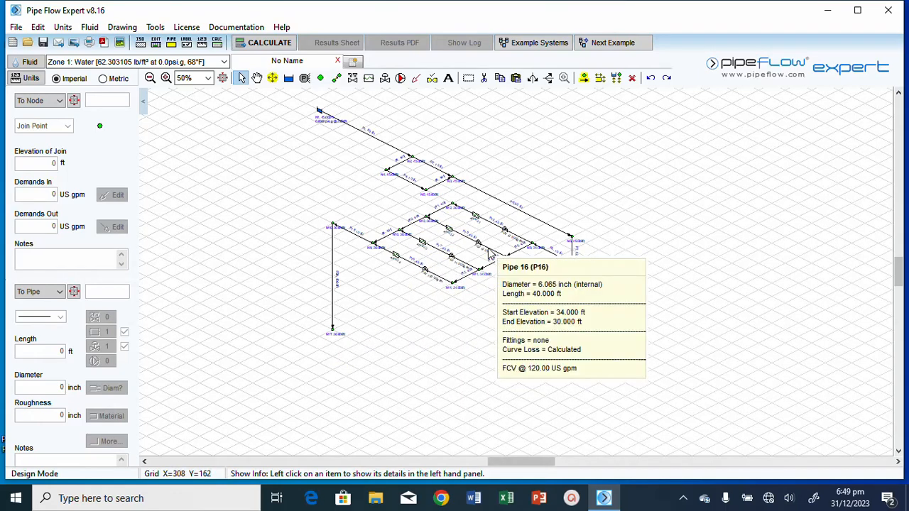
# Step: Select the AHU branch network between nodes N7 and N16 with an isometric selection area and try to exclude node N5
pyautogui.scroll(2, 497, 274)
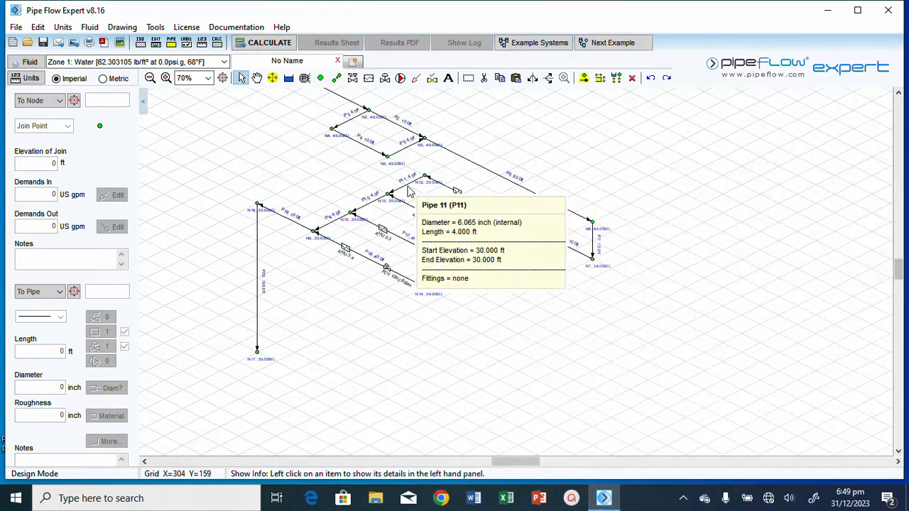
pyautogui.scroll(3, 497, 248)
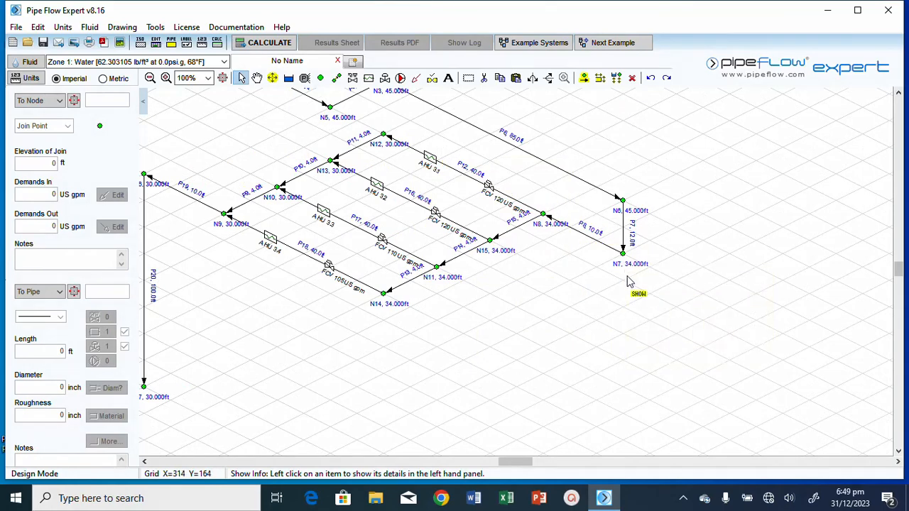
pyautogui.scroll(1, 539, 287)
pyautogui.scroll(-4, 539, 287)
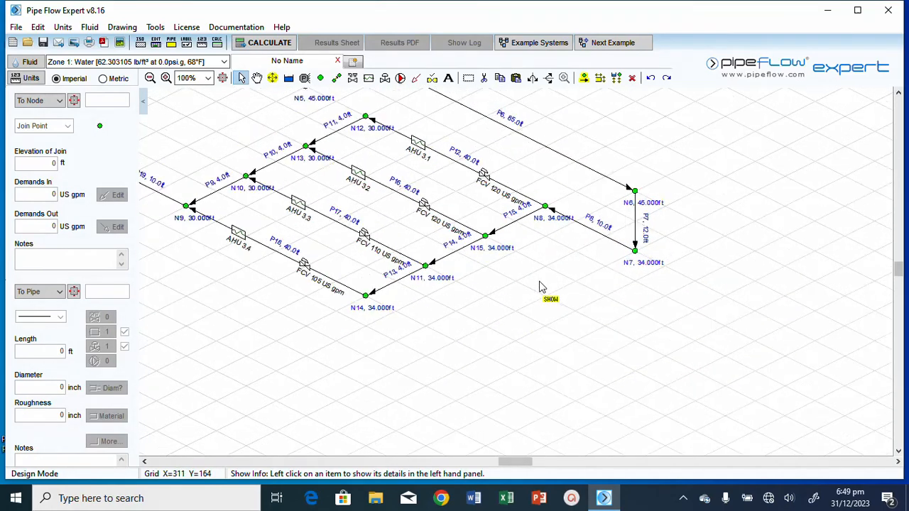
pyautogui.moveTo(378, 273)
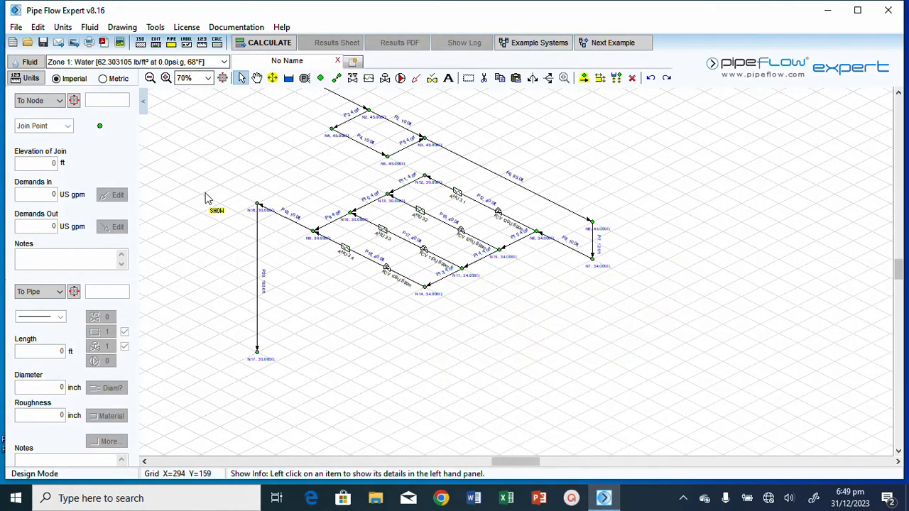
pyautogui.click(468, 80)
pyautogui.click(540, 78)
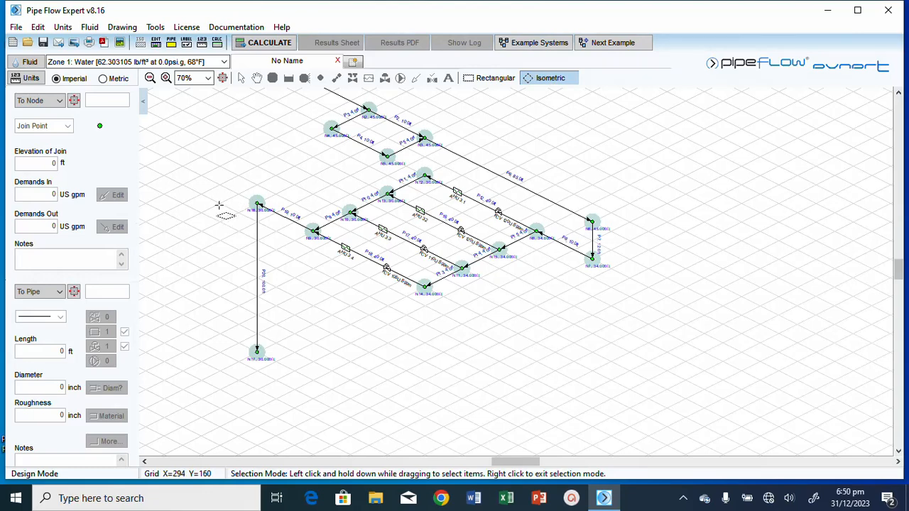
pyautogui.moveTo(220, 206); pyautogui.dragTo(639, 270)
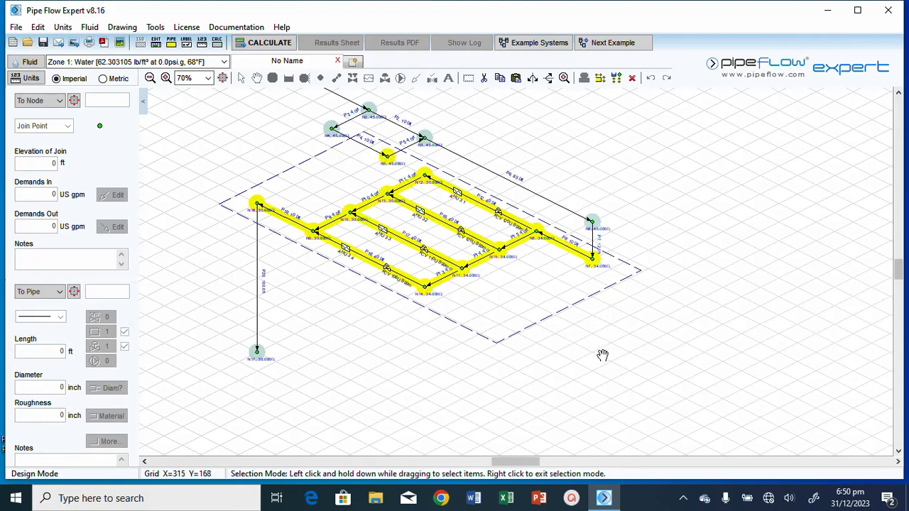
pyautogui.keyDown('ctrl'); pyautogui.click(384, 156); pyautogui.keyUp('ctrl')
# Step: Paste a copy of the AHU branch network directly below the original and attach it to node N17 at the end of pipe P20
pyautogui.click(516, 78)
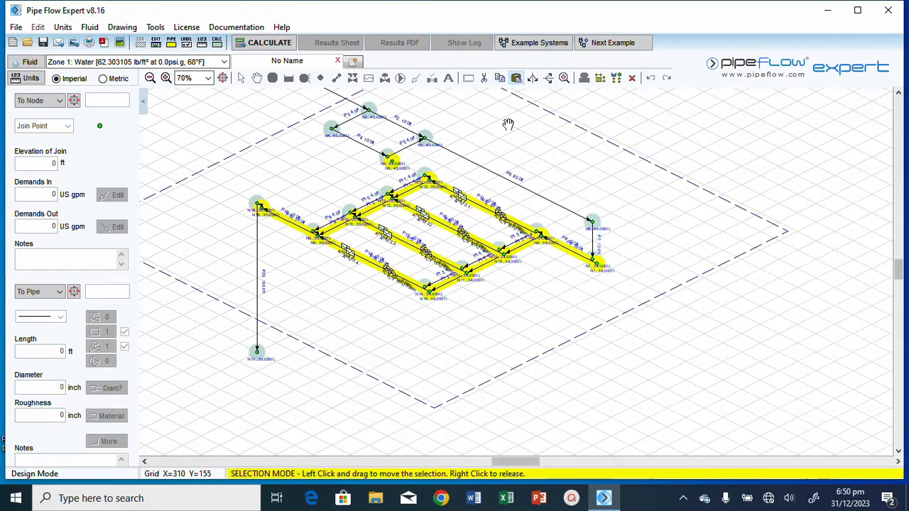
pyautogui.scroll(1, 457, 255)
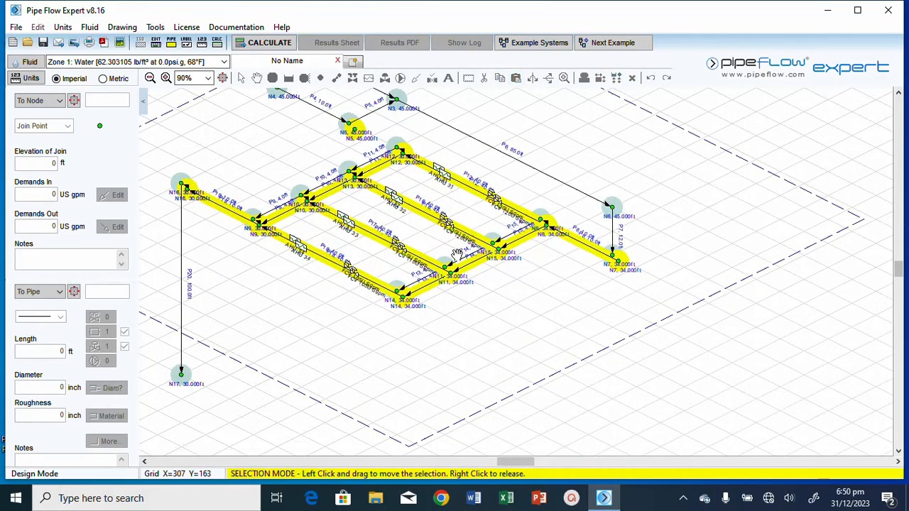
pyautogui.scroll(-3, 457, 256)
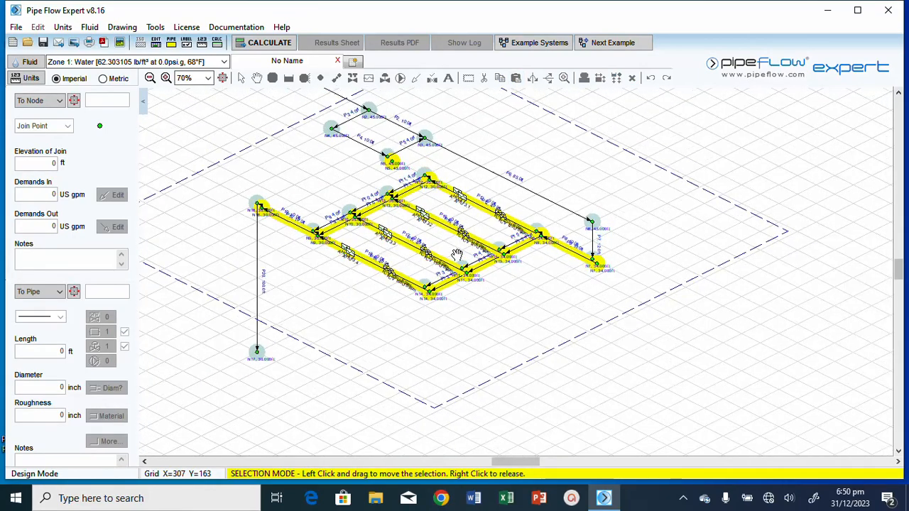
pyautogui.scroll(-1, 457, 255)
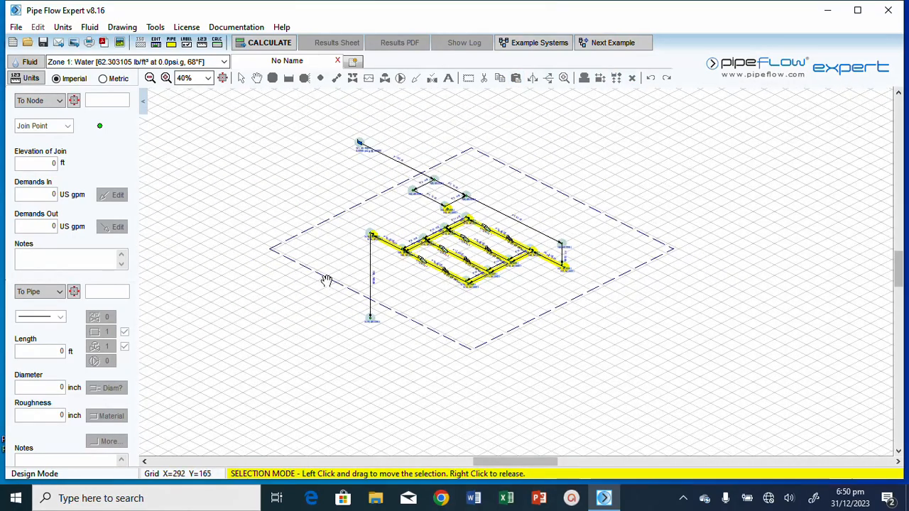
pyautogui.moveTo(300, 254); pyautogui.dragTo(306, 334)
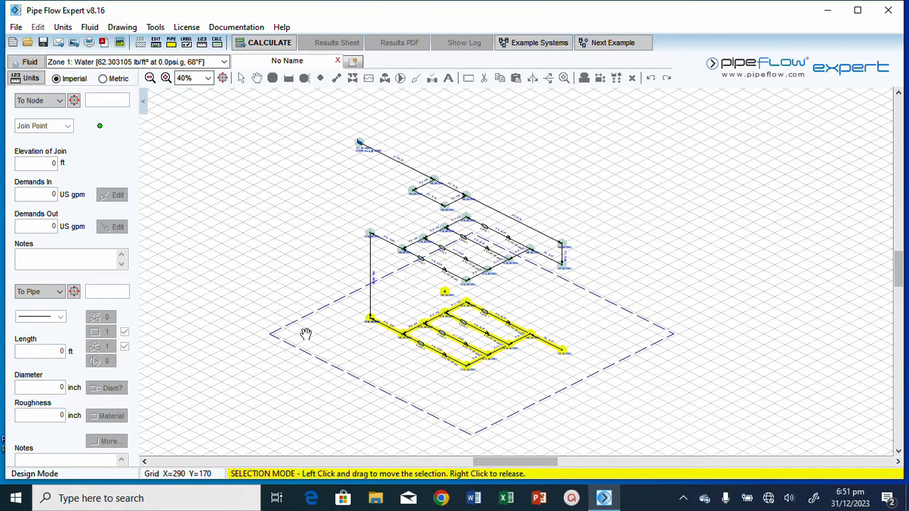
pyautogui.rightClick(294, 275)
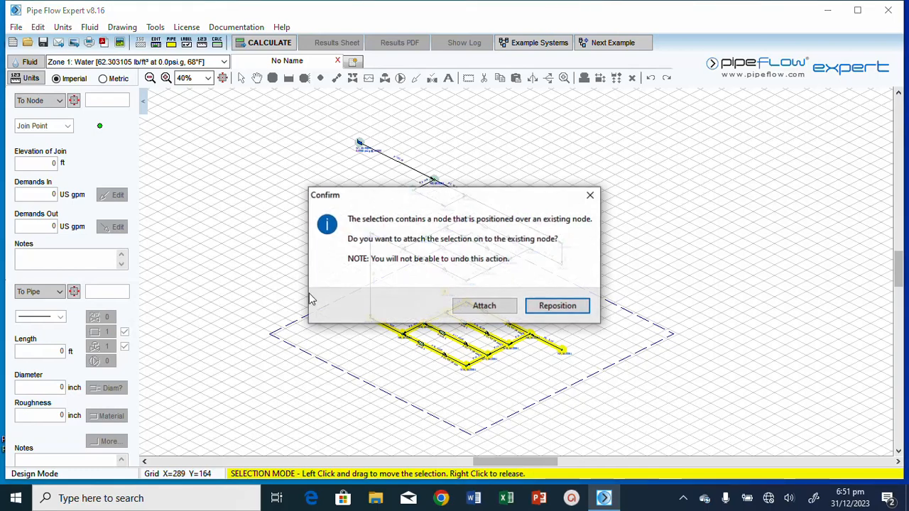
pyautogui.click(485, 307)
pyautogui.click(495, 289)
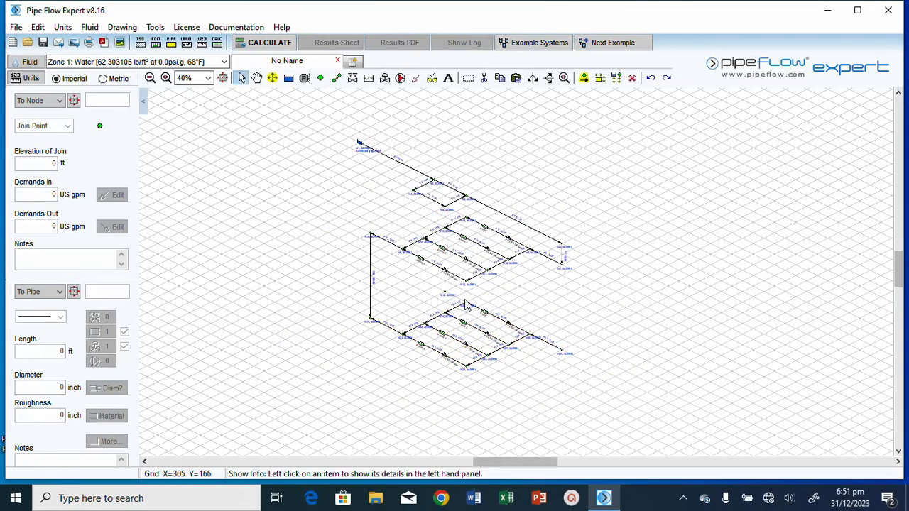
# Step: Delete the stray unconnected join point above the second AHU network
pyautogui.click(444, 293)
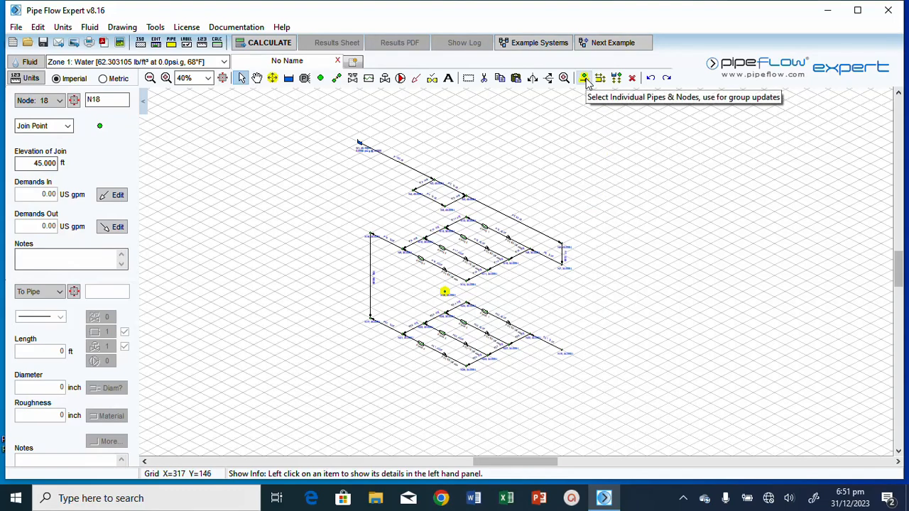
pyautogui.click(633, 78)
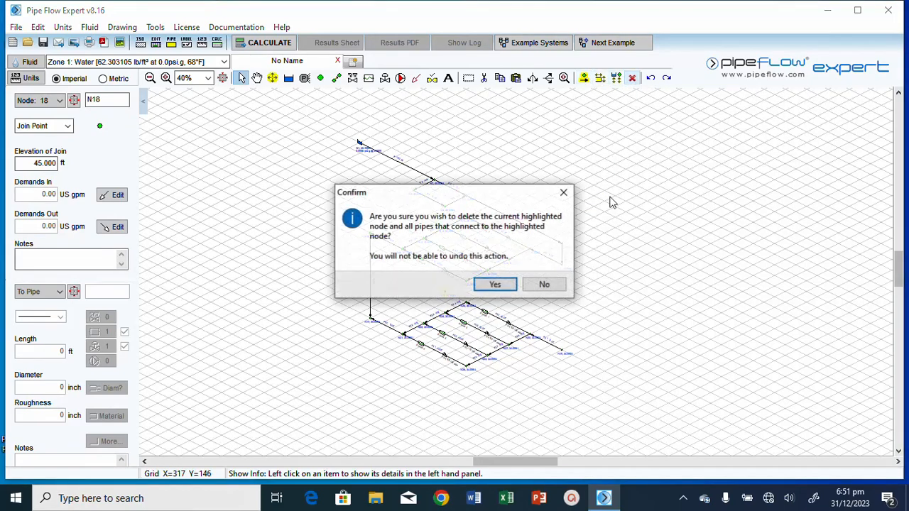
pyautogui.click(493, 284)
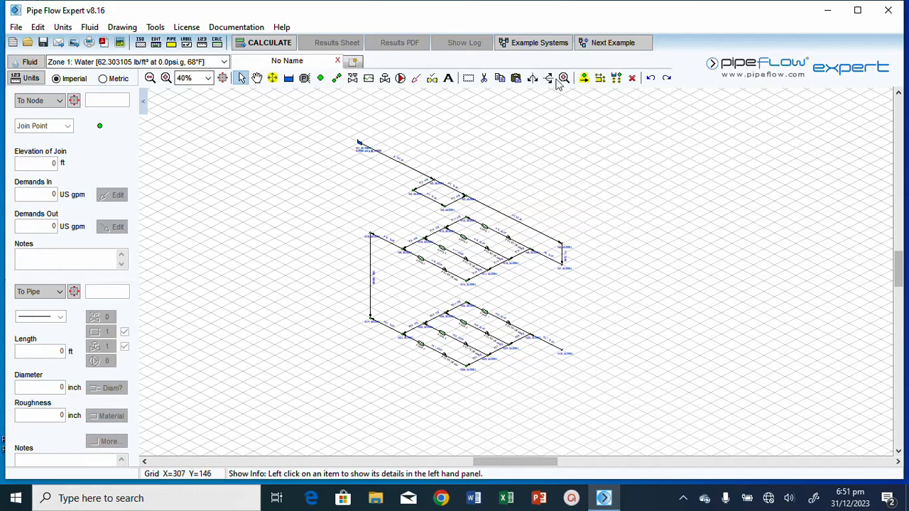
# Step: Paste another copy of the AHU branch network directly below the second one, with its outlet node vertically in line with N17
pyautogui.click(517, 78)
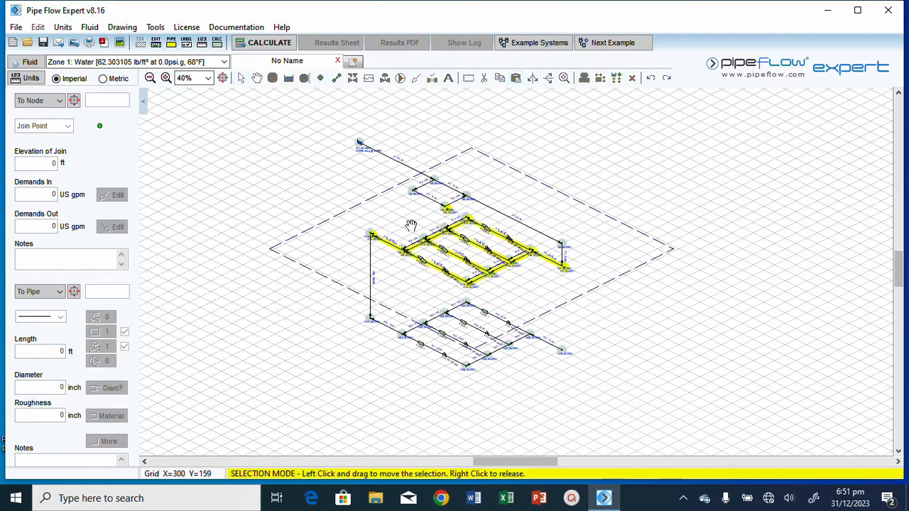
pyautogui.moveTo(310, 250); pyautogui.dragTo(311, 433)
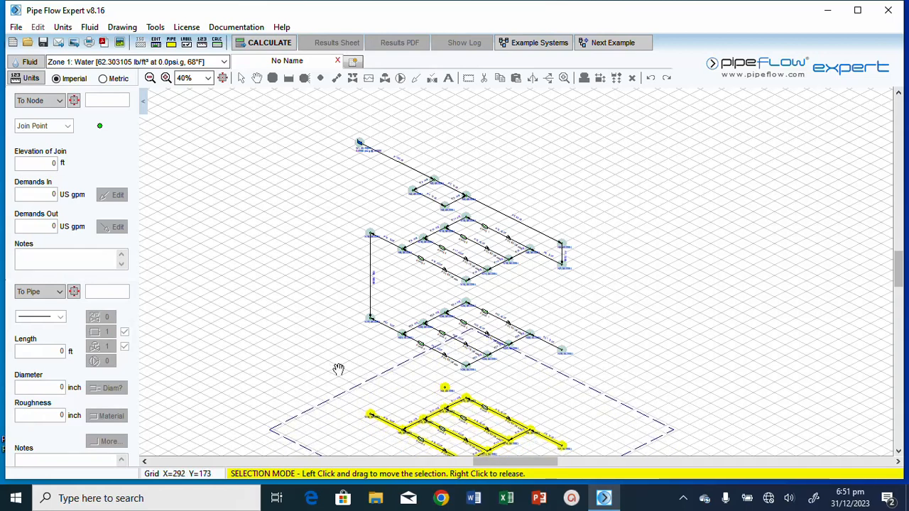
pyautogui.rightClick(662, 277)
pyautogui.click(494, 295)
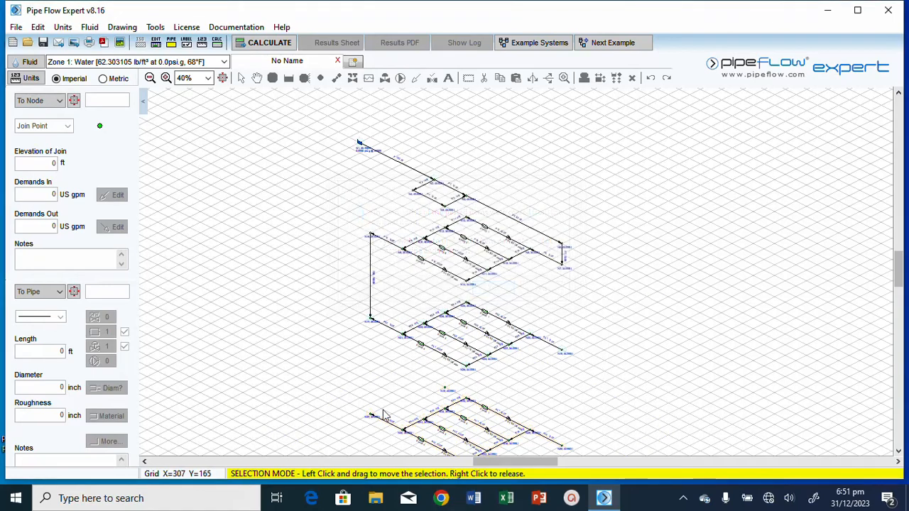
# Step: Delete the stray unconnected join point above the third AHU network
pyautogui.click(444, 389)
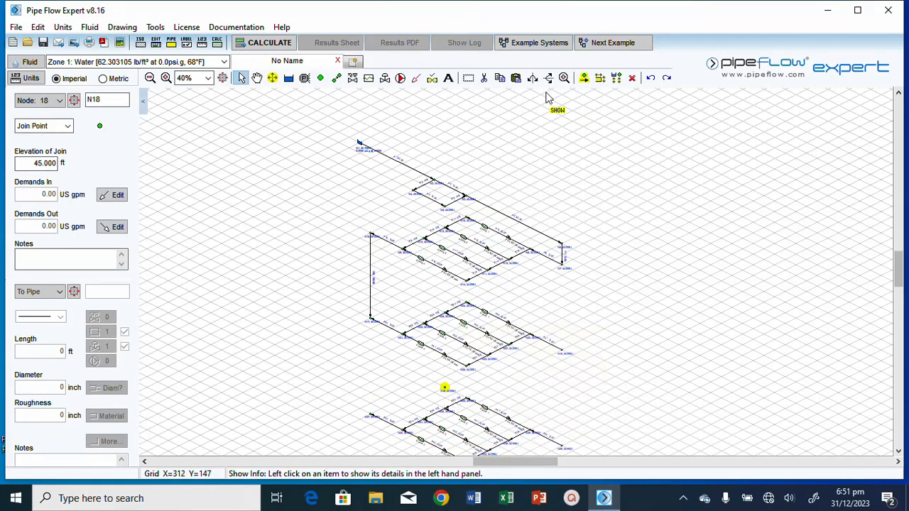
pyautogui.click(632, 78)
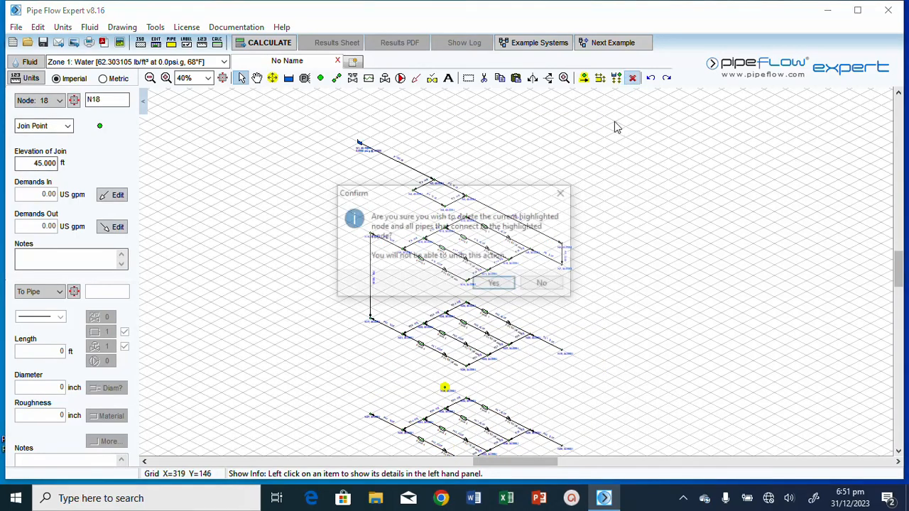
pyautogui.click(493, 283)
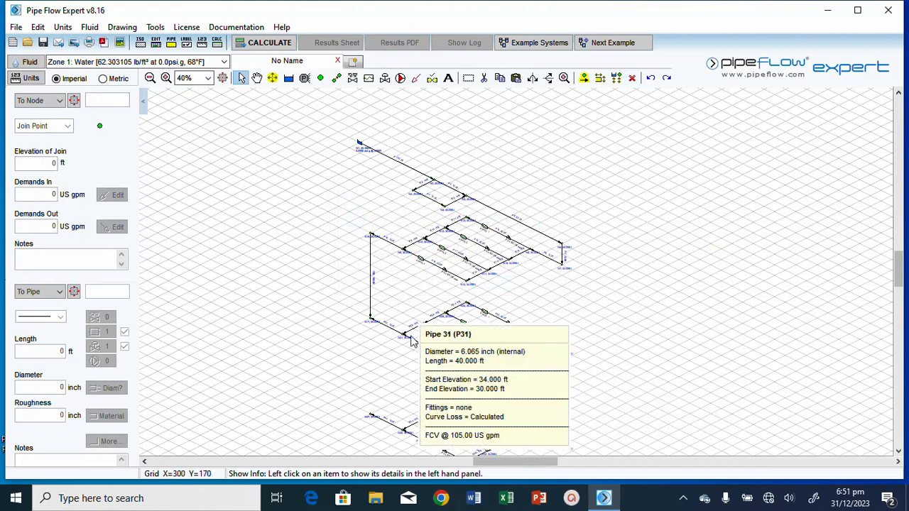
# Step: Draw a vertical pipe from node N17 down to the outlet node of the third AHU network
pyautogui.click(336, 77)
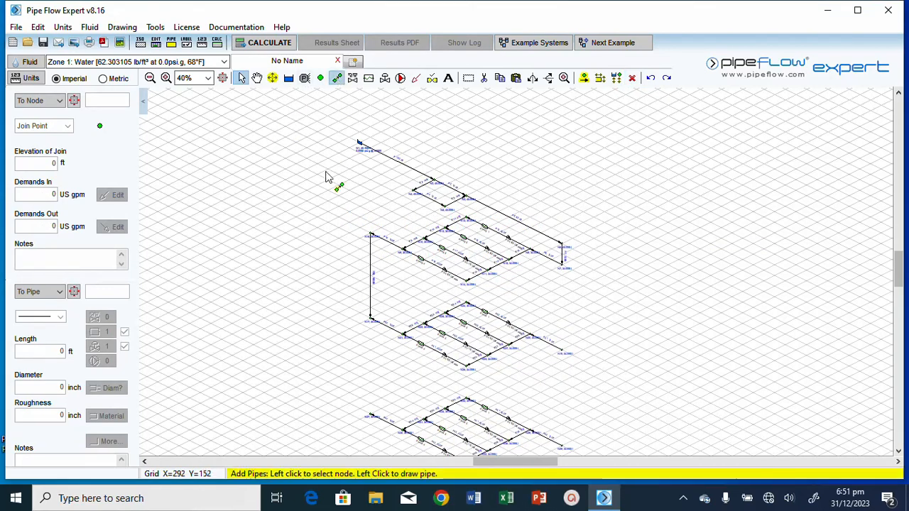
pyautogui.click(370, 321)
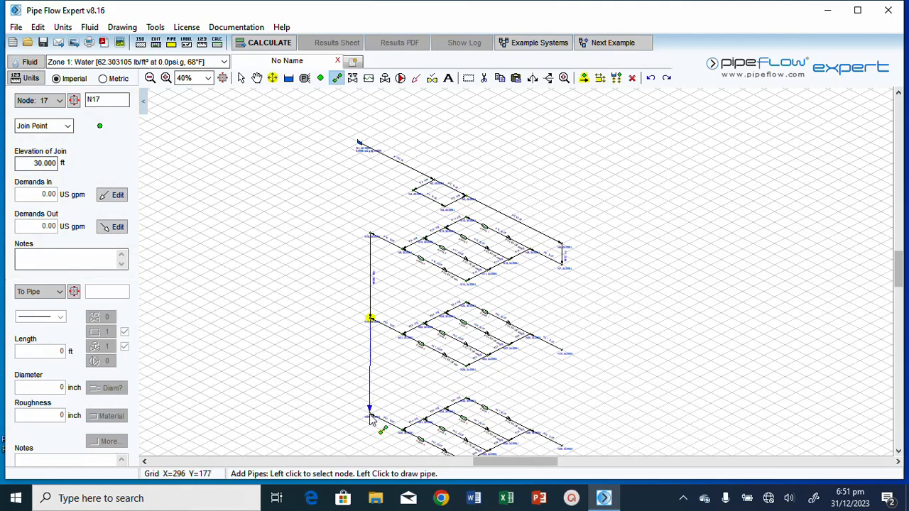
pyautogui.click(369, 414)
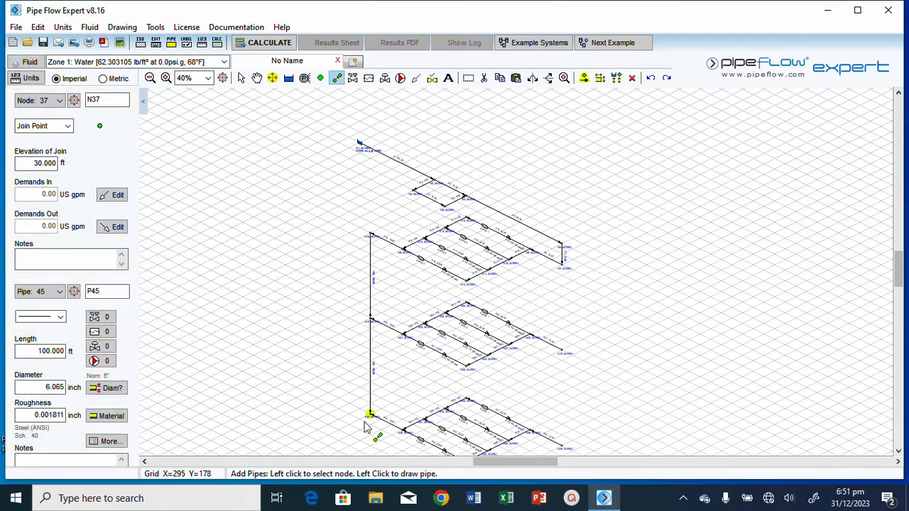
pyautogui.scroll(-1, 369, 436)
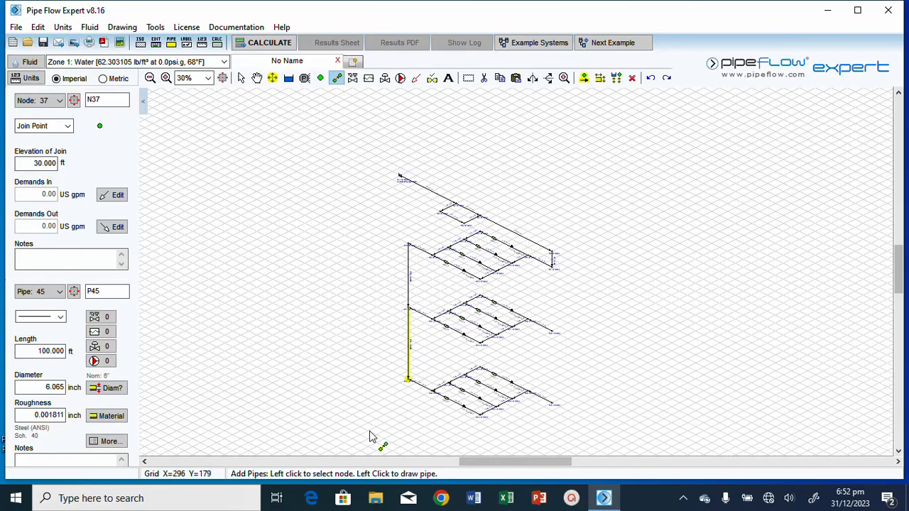
pyautogui.scroll(-1, 487, 402)
pyautogui.scroll(1, 487, 384)
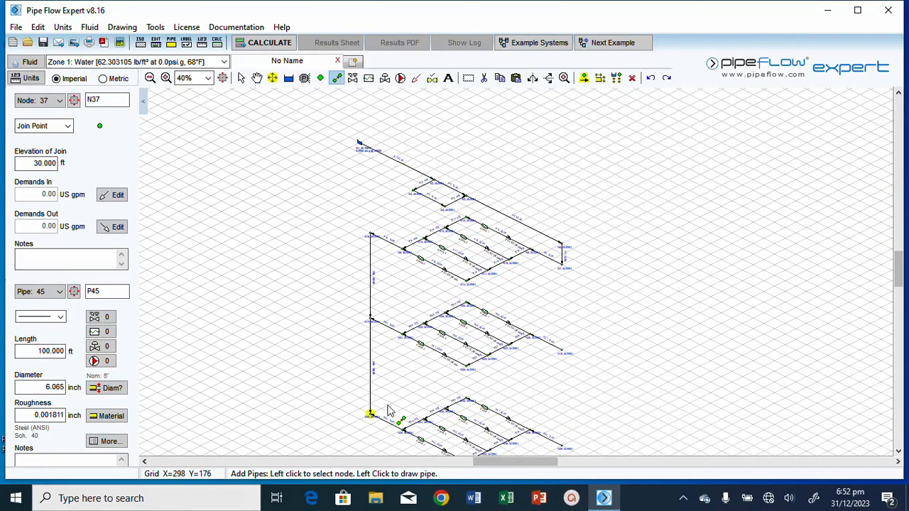
pyautogui.click(242, 78)
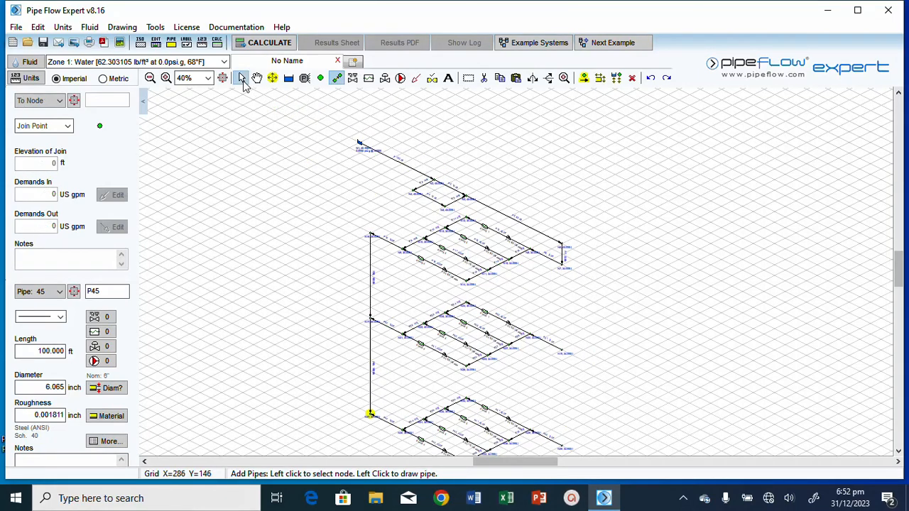
pyautogui.scroll(1, 631, 419)
pyautogui.scroll(-4, 634, 417)
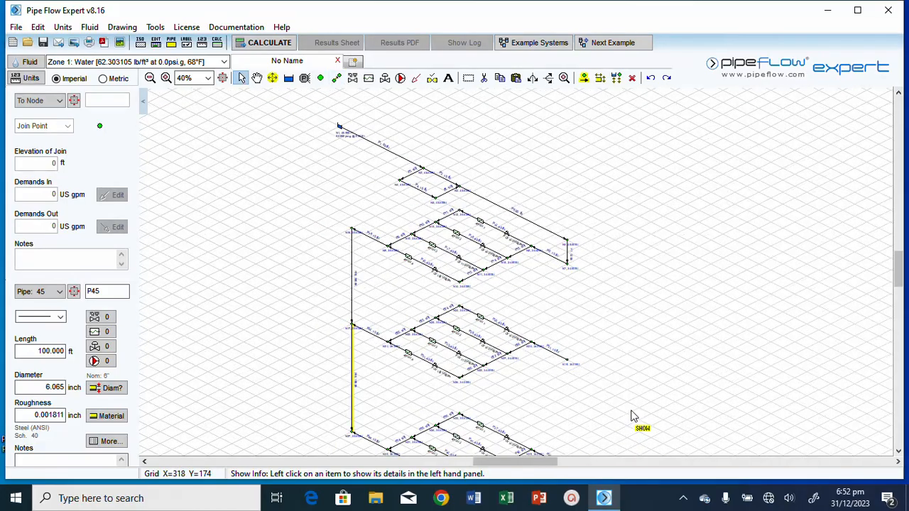
pyautogui.scroll(4, 515, 358)
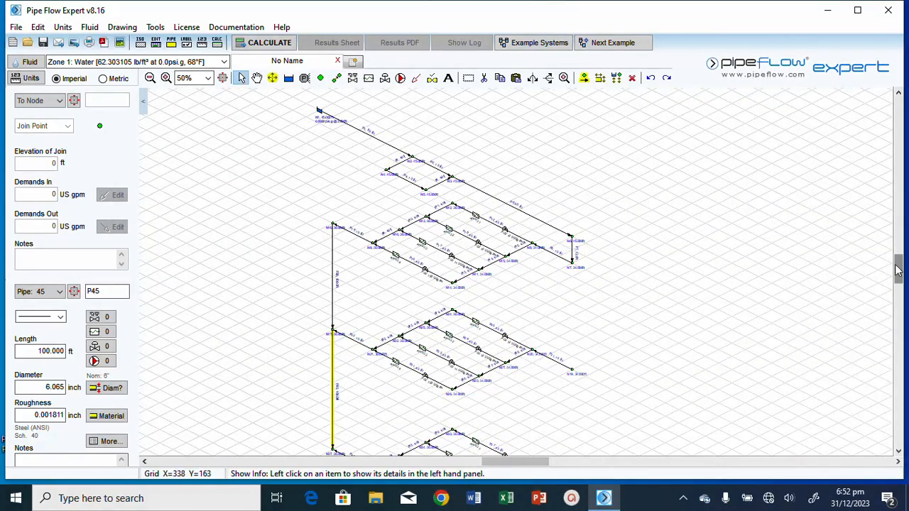
pyautogui.moveTo(898, 276); pyautogui.dragTo(899, 308)
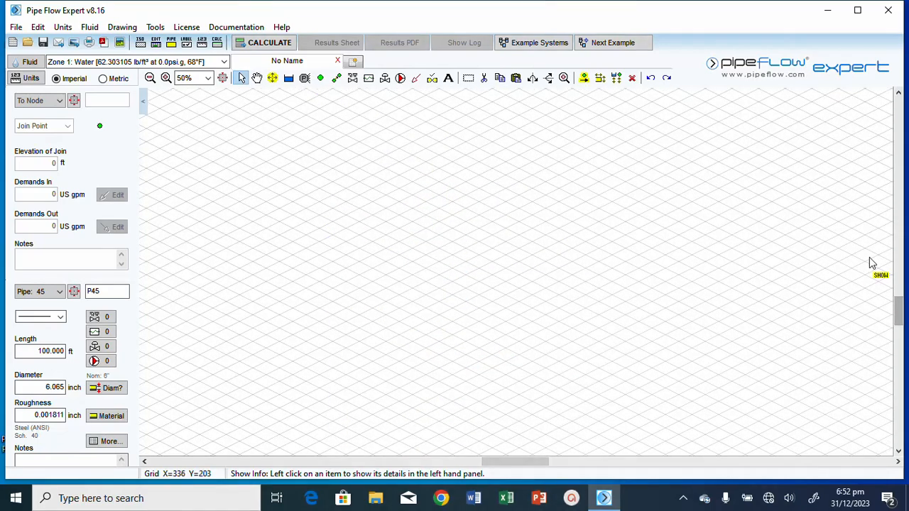
# Step: Draw vertical supply pipes from node N7 down to N19 and from N19 down to inlet node N28 of the third AHU network
pyautogui.click(222, 78)
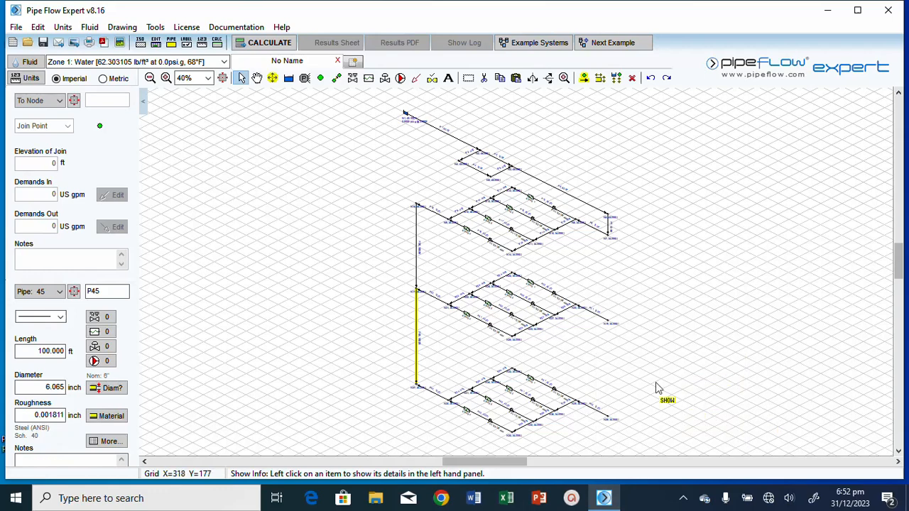
pyautogui.click(337, 79)
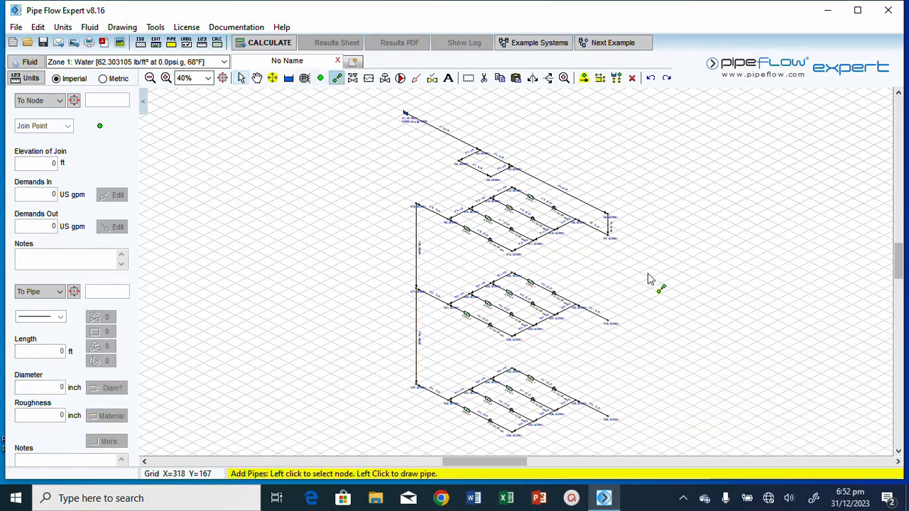
pyautogui.click(608, 236)
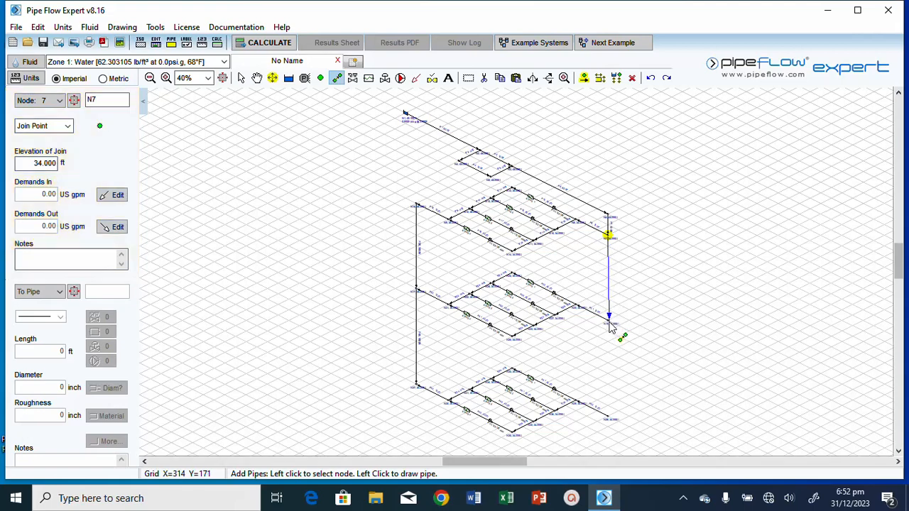
pyautogui.click(609, 321)
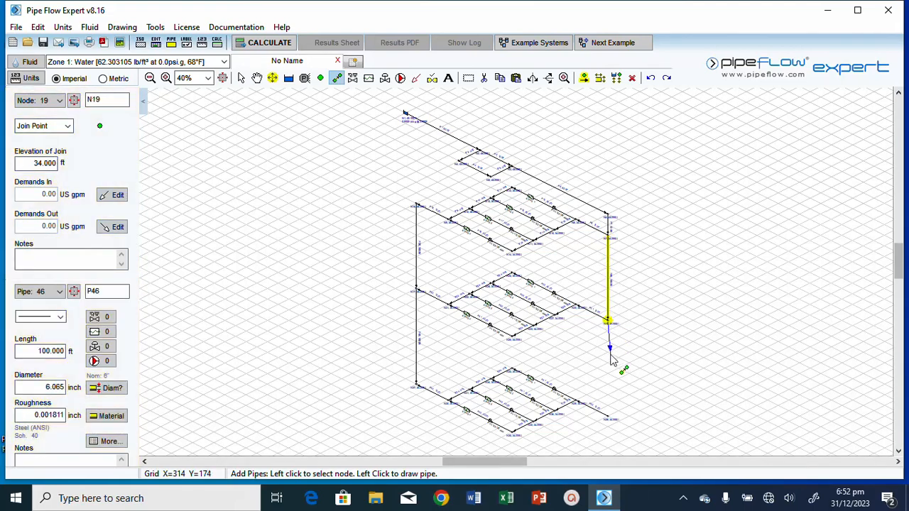
pyautogui.click(609, 421)
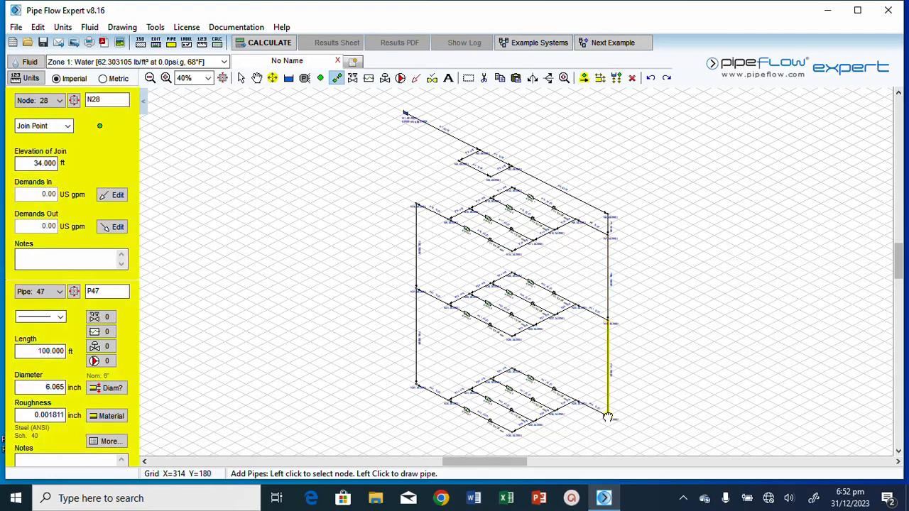
pyautogui.press('Escape')
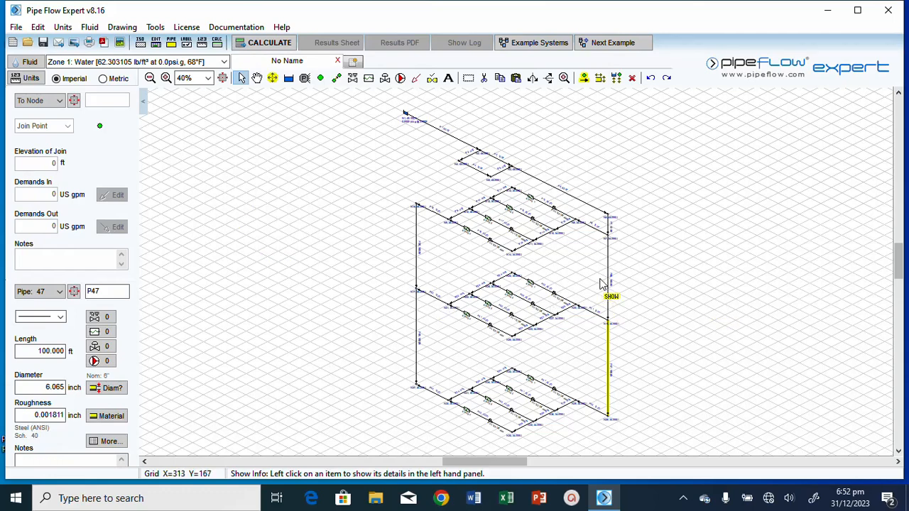
# Step: Set the length of the lower vertical return pipe P45 to 16 ft
pyautogui.moveTo(611, 279)
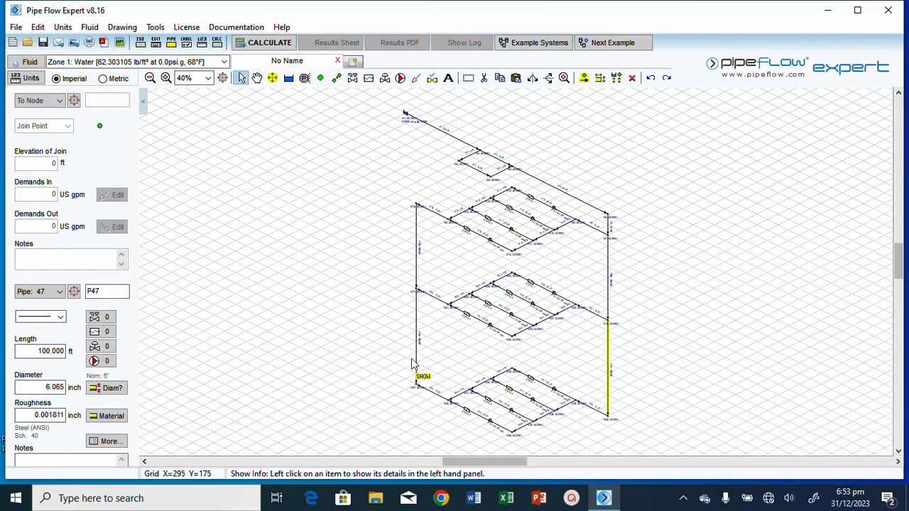
pyautogui.click(418, 341)
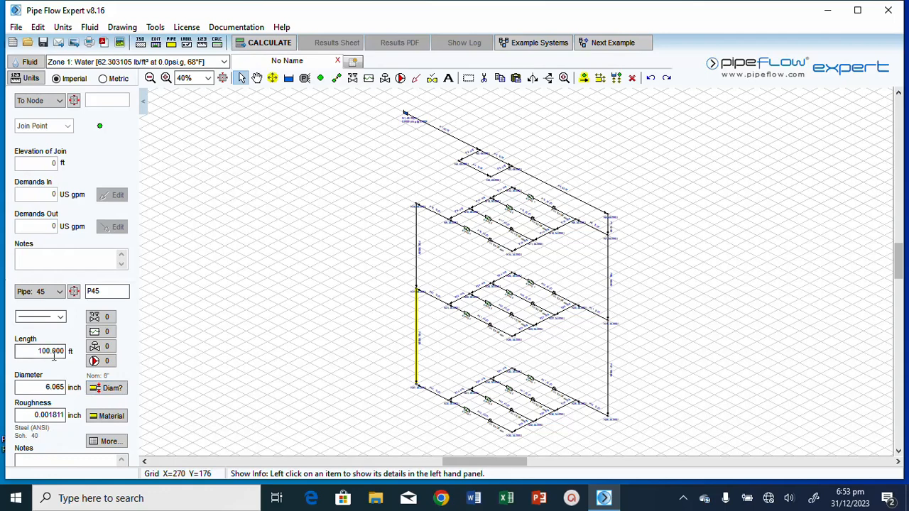
pyautogui.doubleClick(54, 353)
pyautogui.write('16')
# Step: Set the lengths of the two vertical supply pipes P46 and P47 to 16 ft each
pyautogui.moveTo(609, 298)
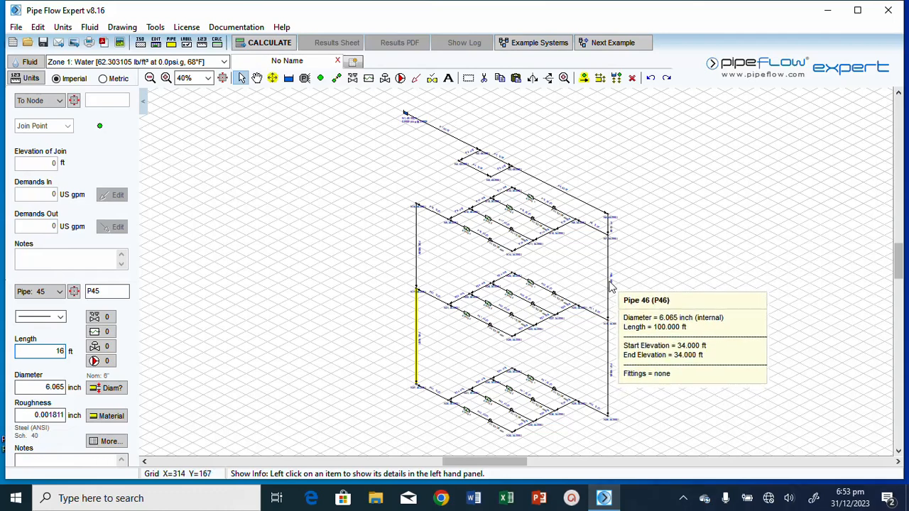
pyautogui.click(611, 286)
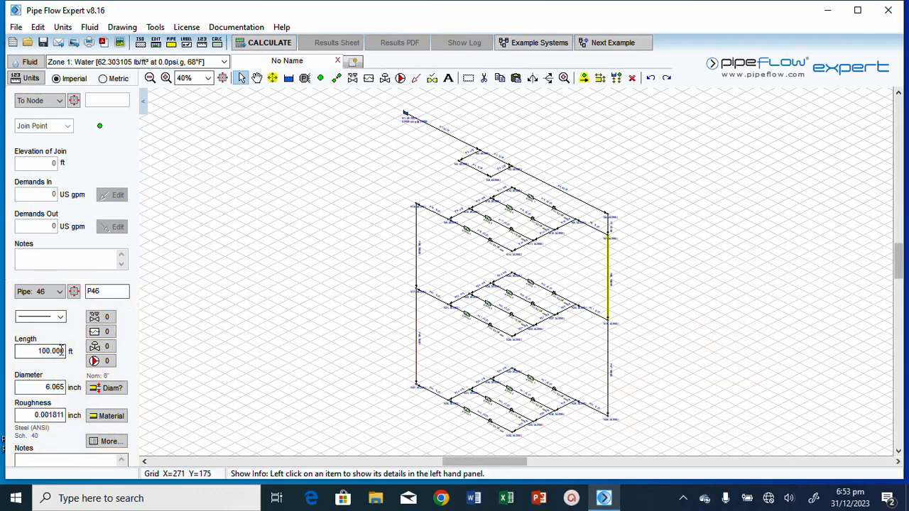
pyautogui.doubleClick(61, 350)
pyautogui.write('16')
pyautogui.click(608, 383)
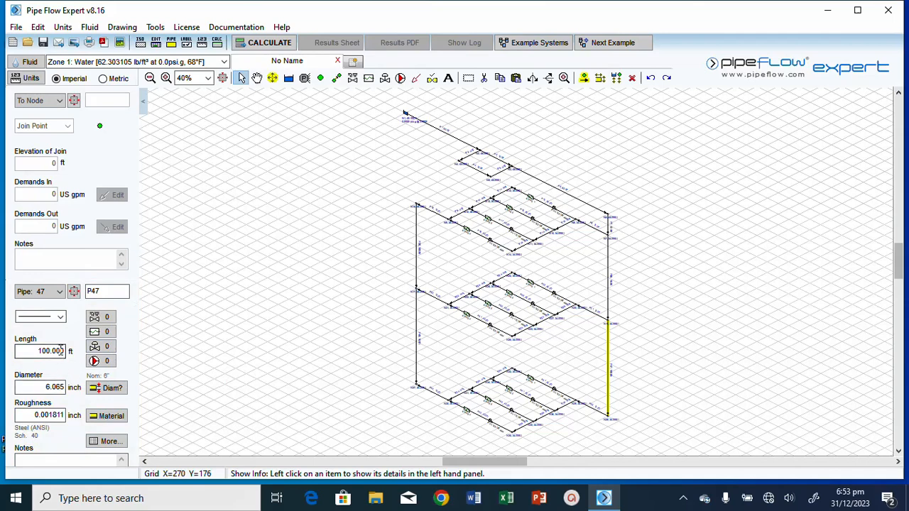
pyautogui.doubleClick(62, 350)
pyautogui.write('16')
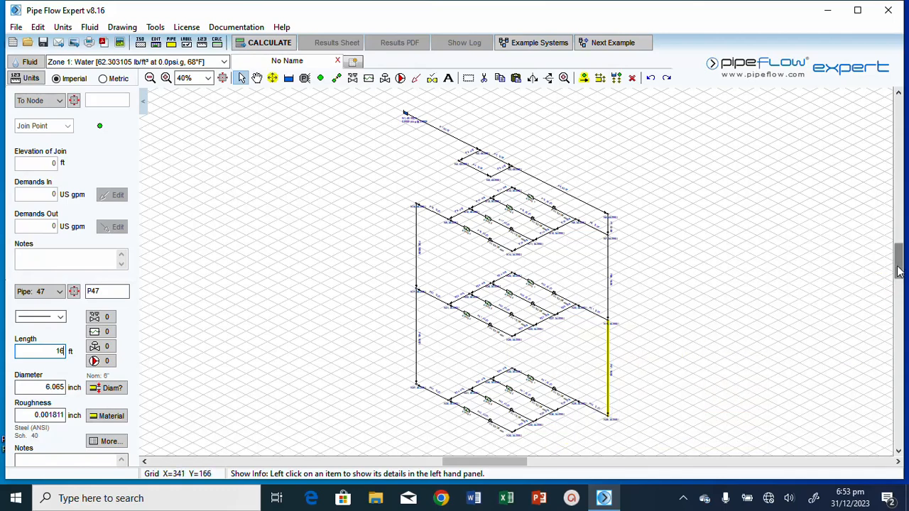
# Step: Inspect the lengths and elevations of the inlet and outlet pipes P19, P32, P21 and P8 of the upper two AHU networks
pyautogui.scroll(3, 898, 264)
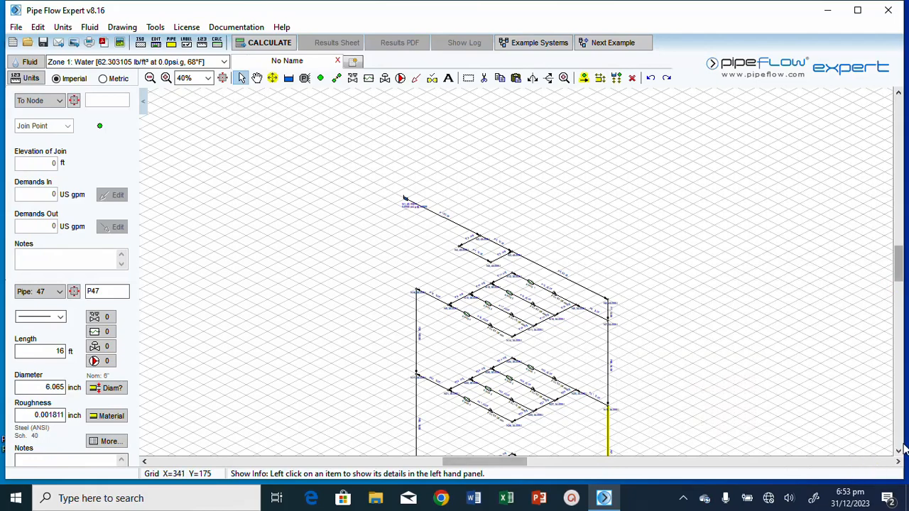
pyautogui.click(898, 451)
pyautogui.click(898, 451)
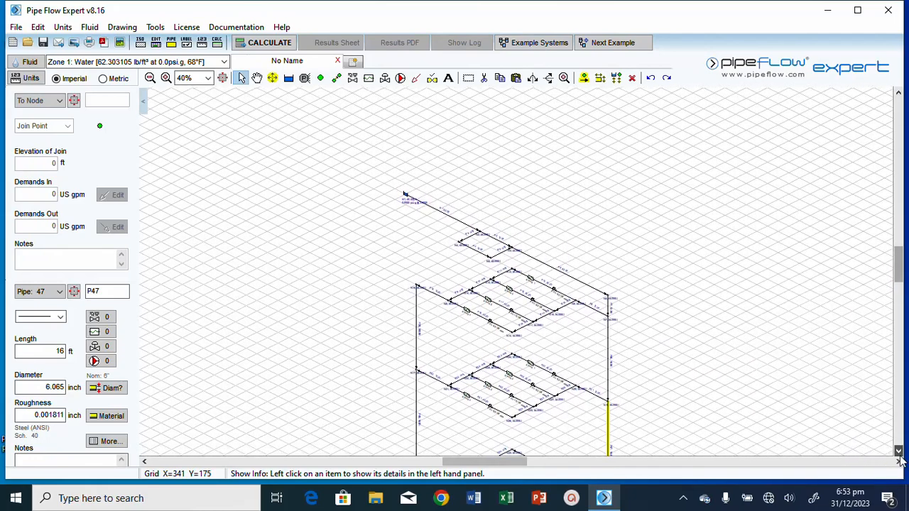
pyautogui.click(898, 451)
pyautogui.click(899, 451)
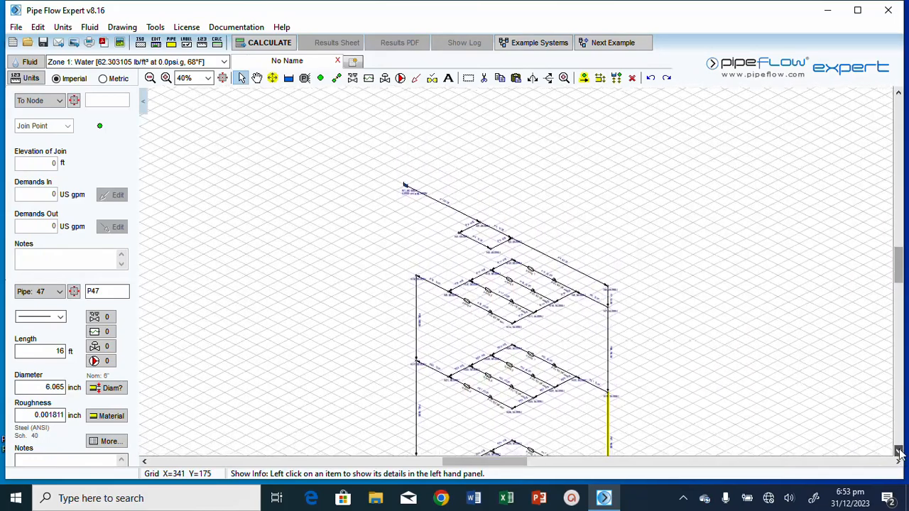
pyautogui.click(899, 452)
pyautogui.click(899, 452)
pyautogui.click(899, 452)
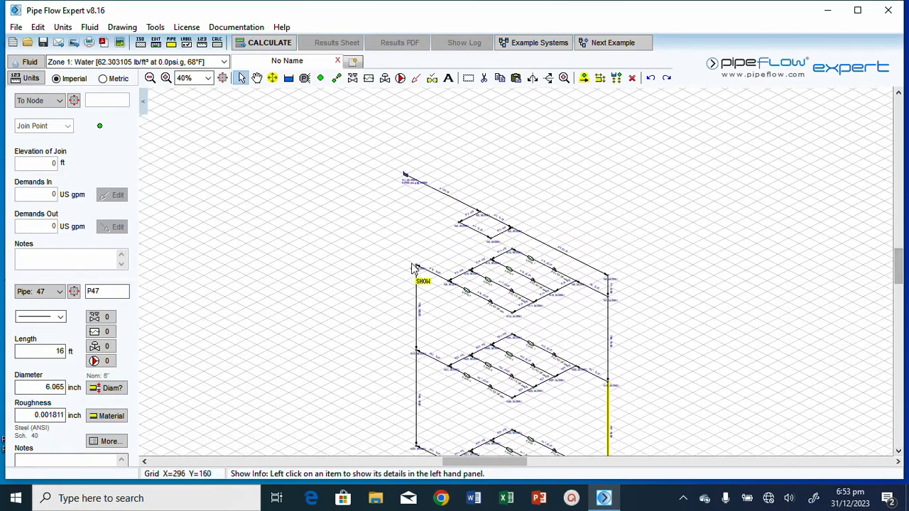
pyautogui.click(431, 277)
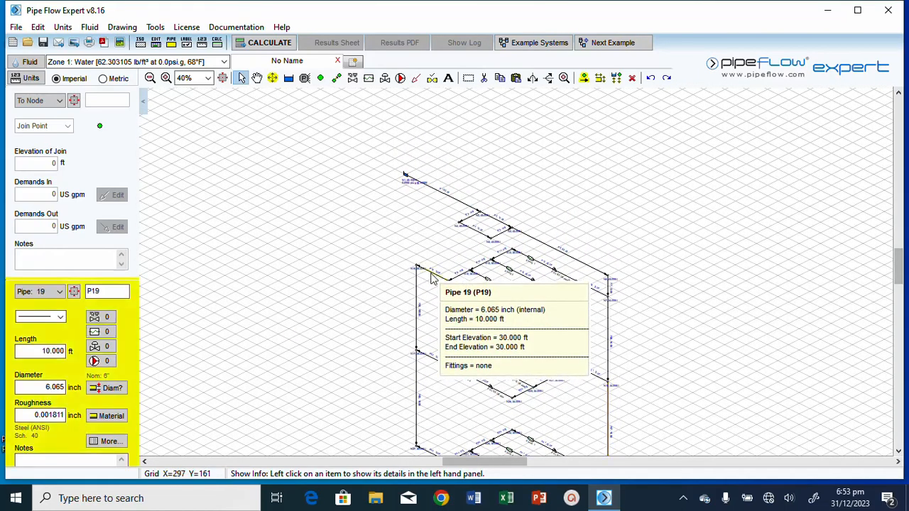
pyautogui.click(438, 366)
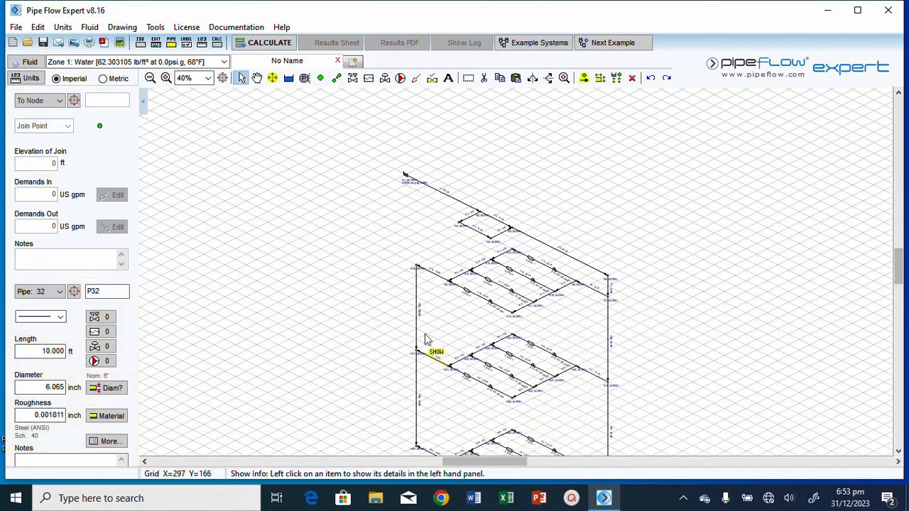
pyautogui.click(600, 383)
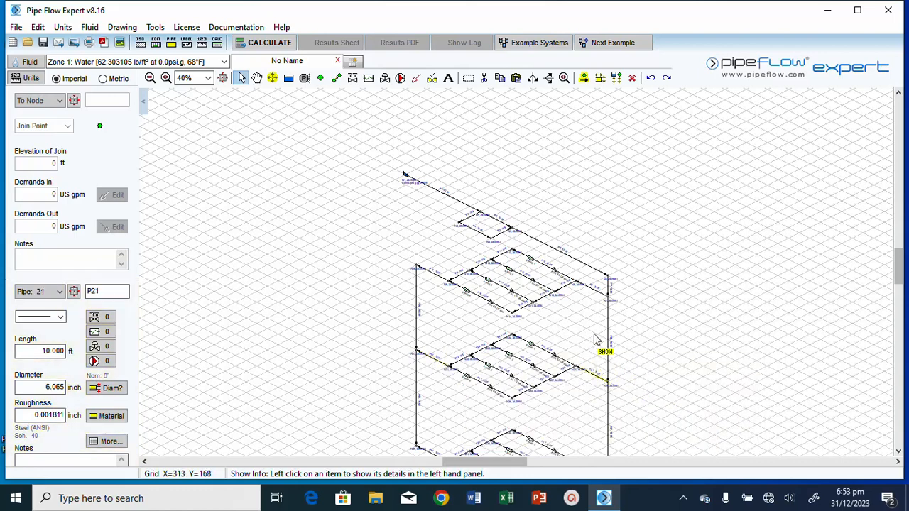
pyautogui.click(597, 296)
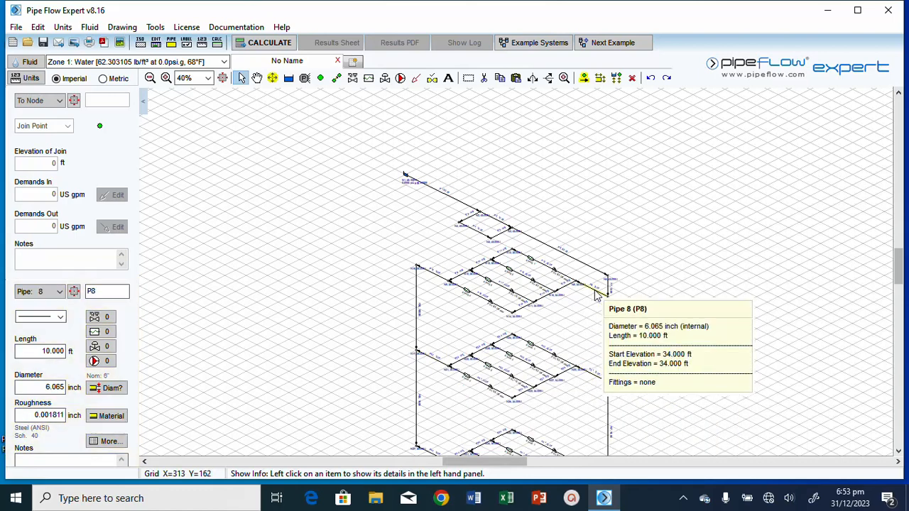
# Step: Inspect the 4 ft header pipes on the node N34 ft elevation side of the top and second AHU loops
pyautogui.click(561, 296)
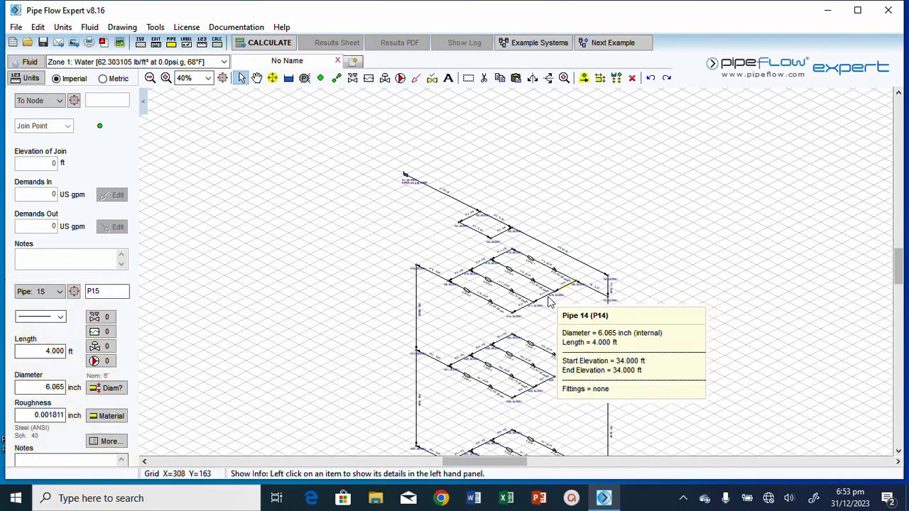
pyautogui.click(548, 298)
pyautogui.click(523, 321)
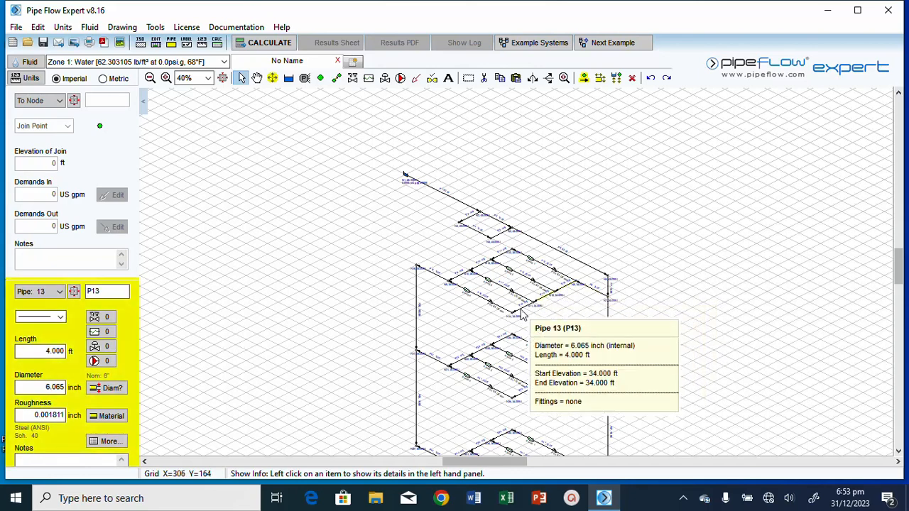
pyautogui.click(568, 376)
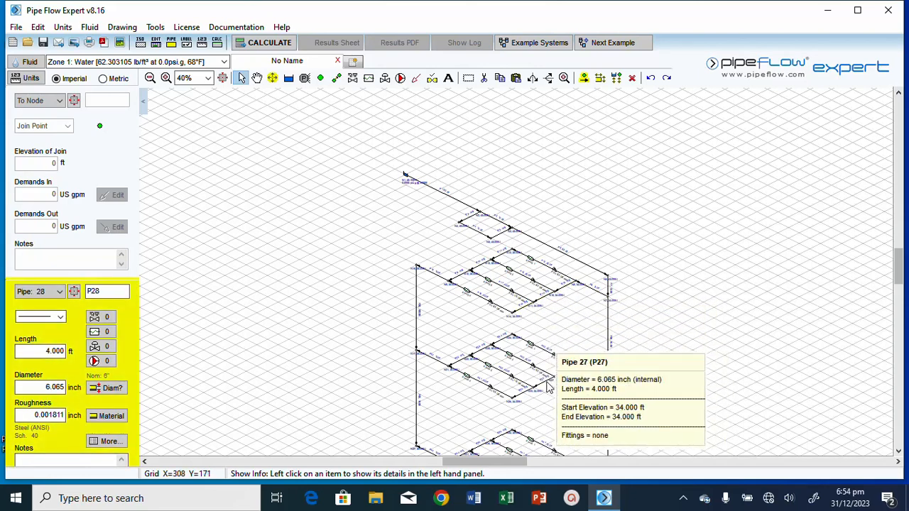
pyautogui.click(548, 389)
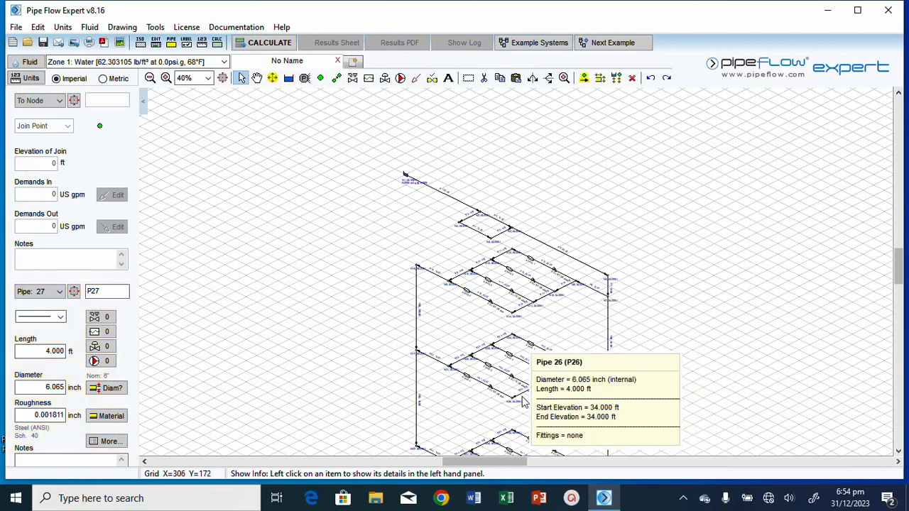
pyautogui.click(526, 402)
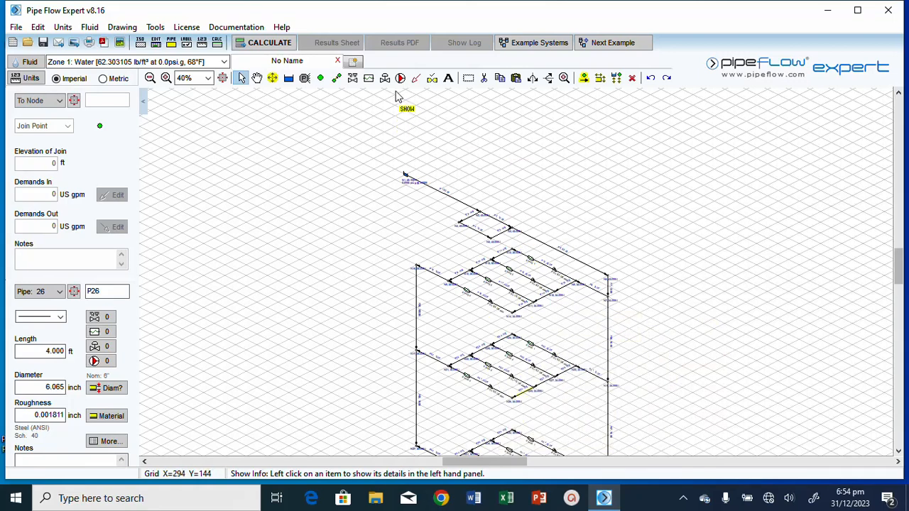
# Step: Set the flow control valve on pipe P25 to 100 US gpm and rename it FCV 100 US gpm
pyautogui.click(468, 78)
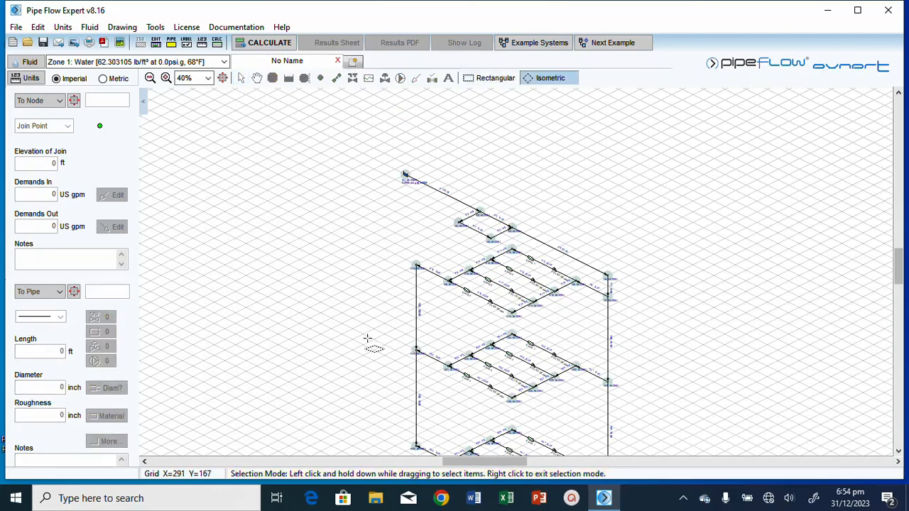
pyautogui.moveTo(367, 339); pyautogui.dragTo(661, 394)
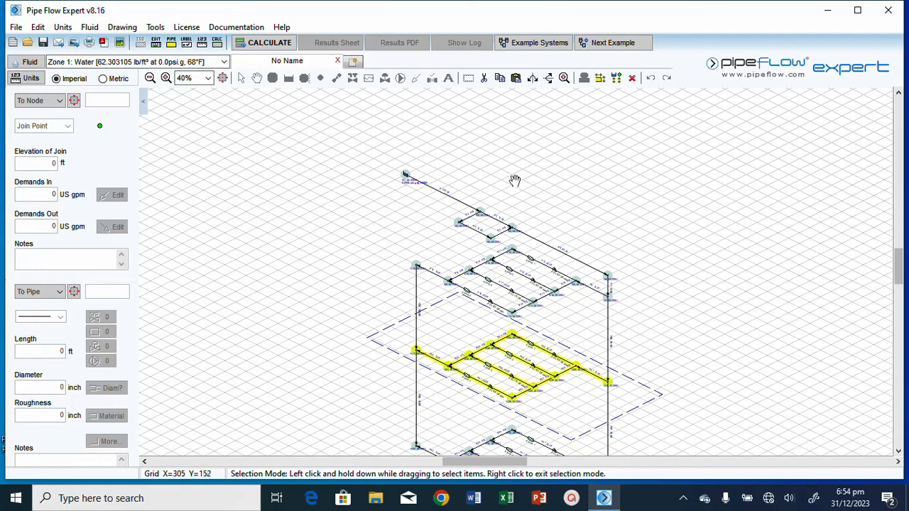
pyautogui.click(565, 80)
pyautogui.rightClick(663, 447)
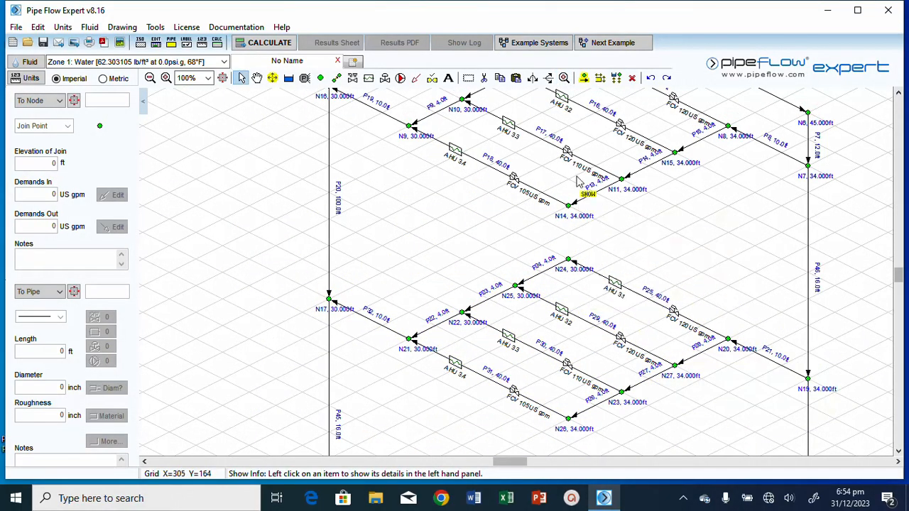
pyautogui.moveTo(685, 328)
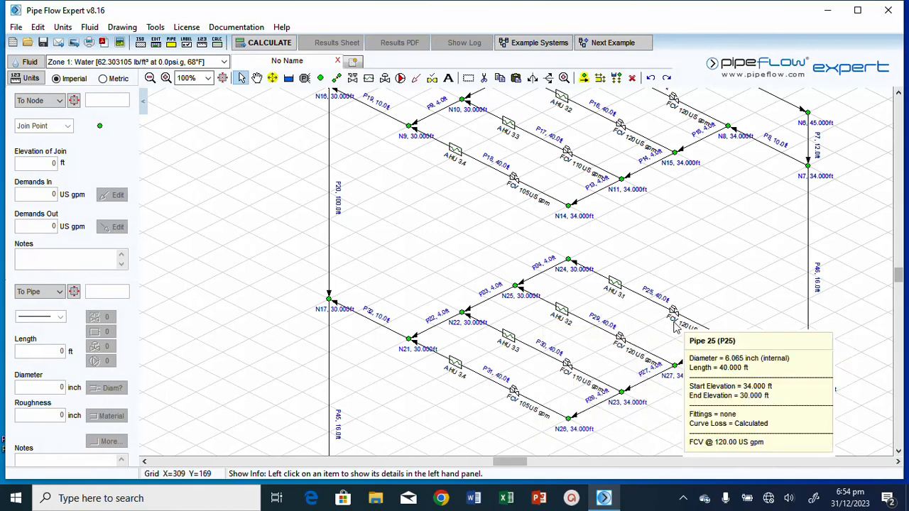
pyautogui.doubleClick(674, 319)
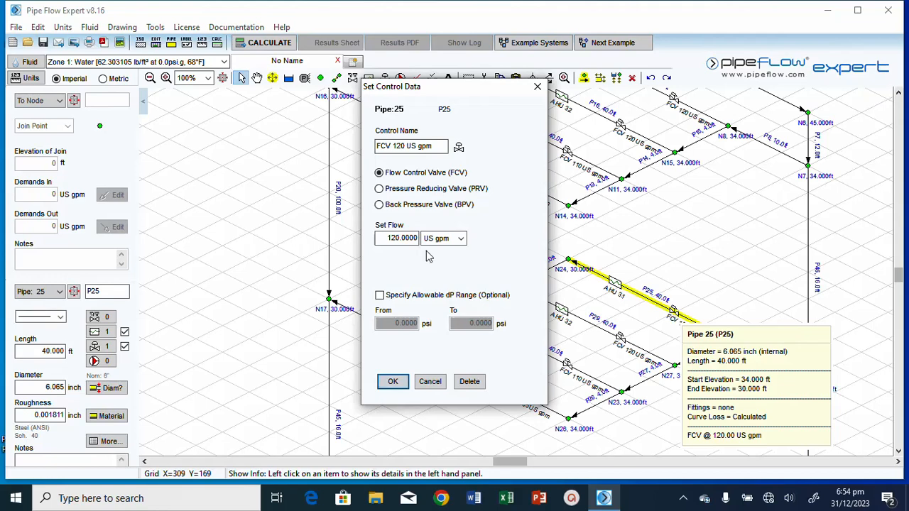
pyautogui.click(395, 239)
pyautogui.write('0')
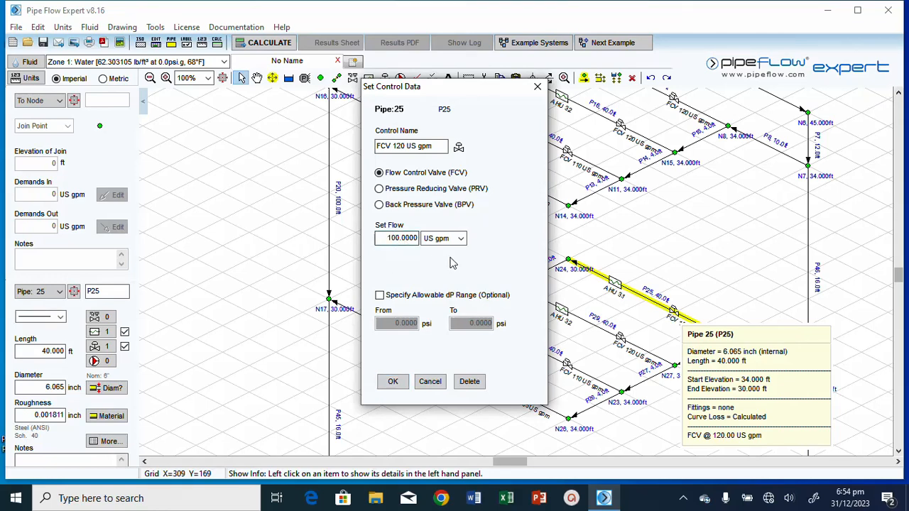
pyautogui.click(403, 148)
pyautogui.press('BackSpace')
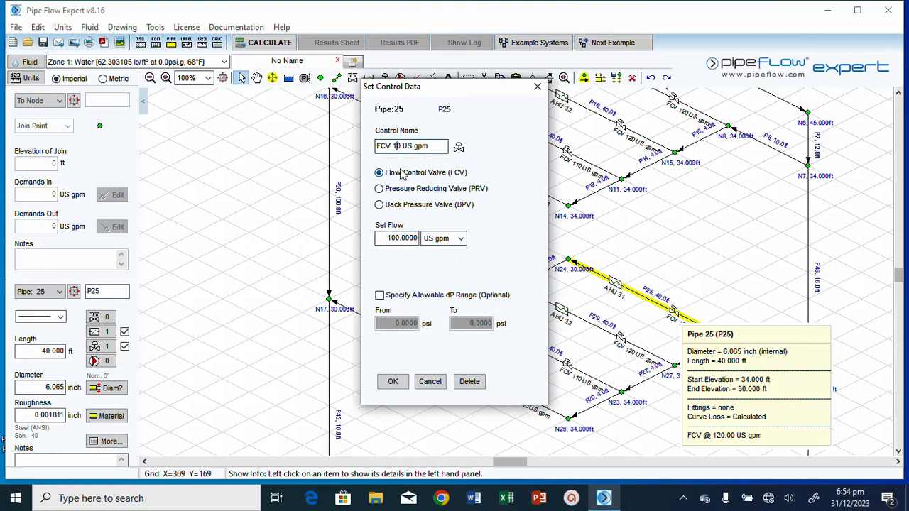
pyautogui.write('00')
pyautogui.click(393, 387)
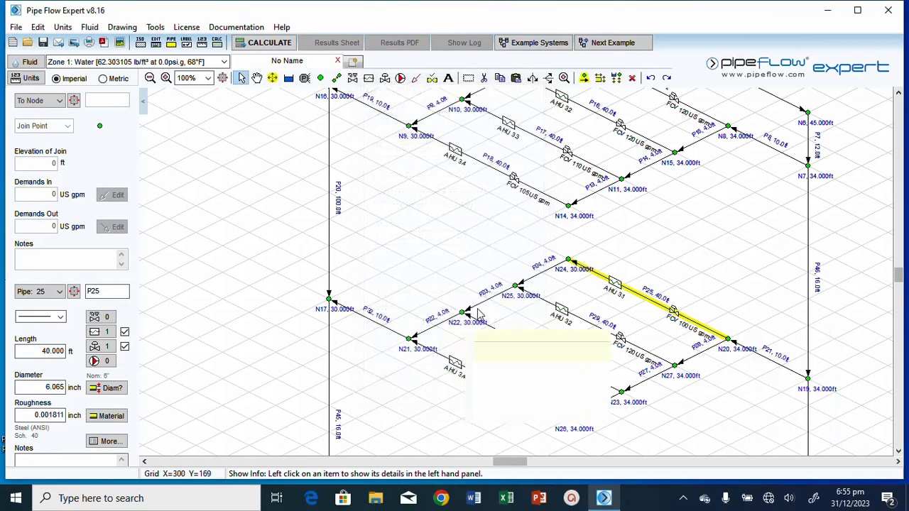
# Step: Rename the curve-loss component on pipe P25 as AHU 2.1
pyautogui.click(611, 298)
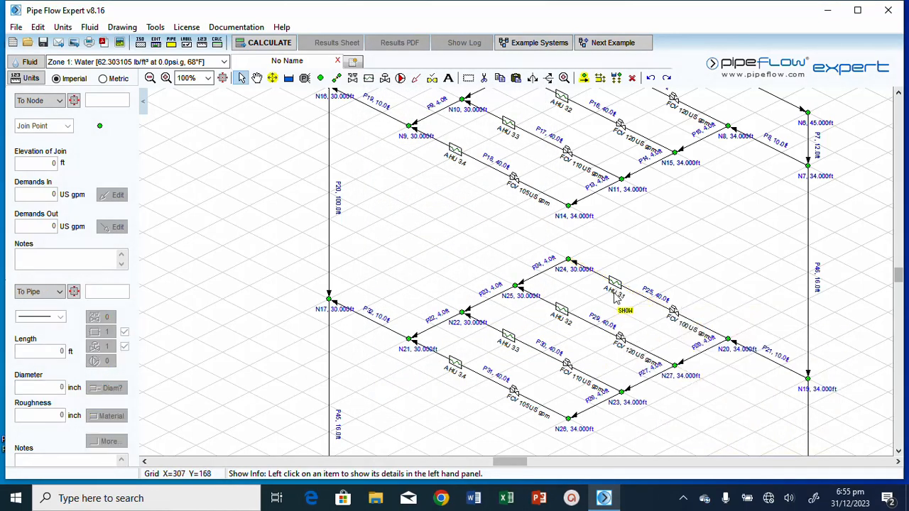
pyautogui.doubleClick(615, 287)
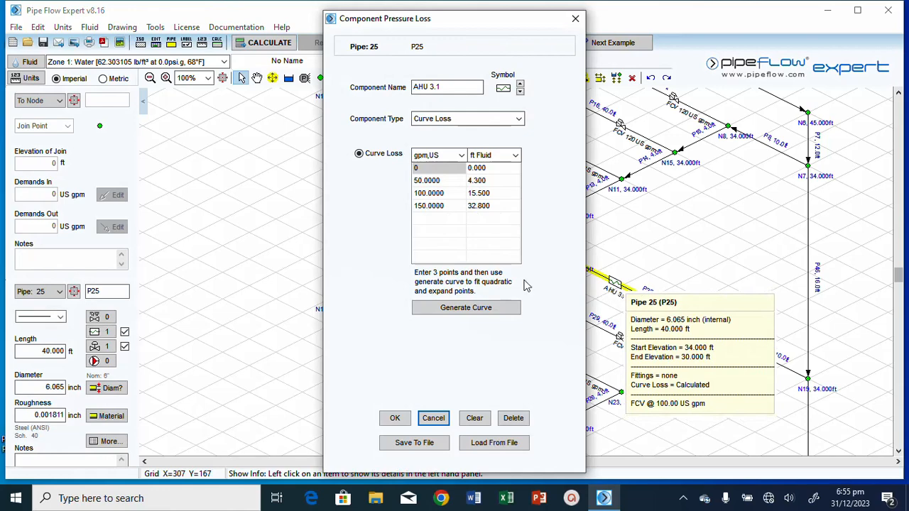
pyautogui.click(438, 87)
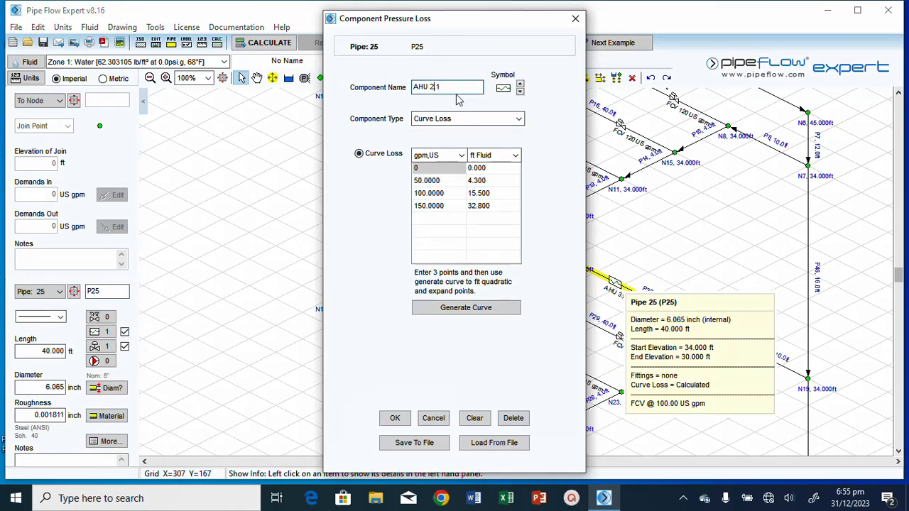
pyautogui.click(395, 417)
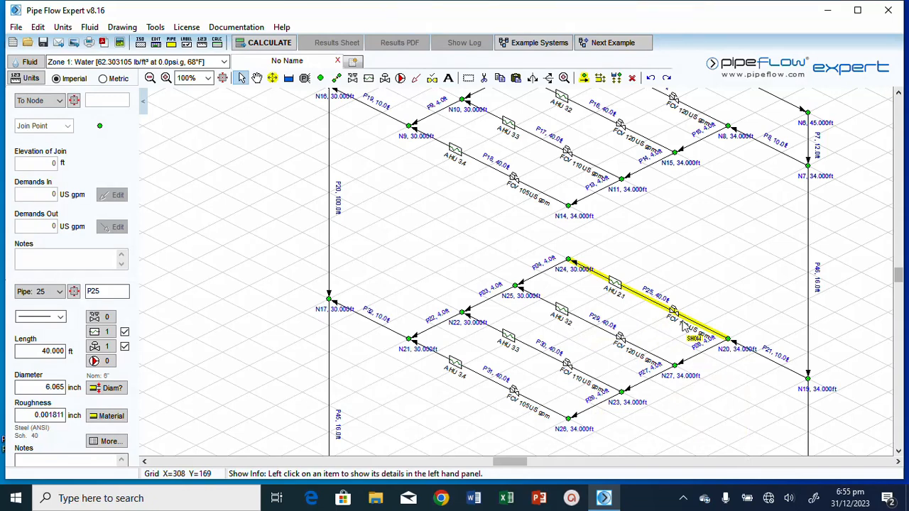
# Step: Rename the curve-loss component on pipe P29 as AHU 2.2
pyautogui.doubleClick(566, 321)
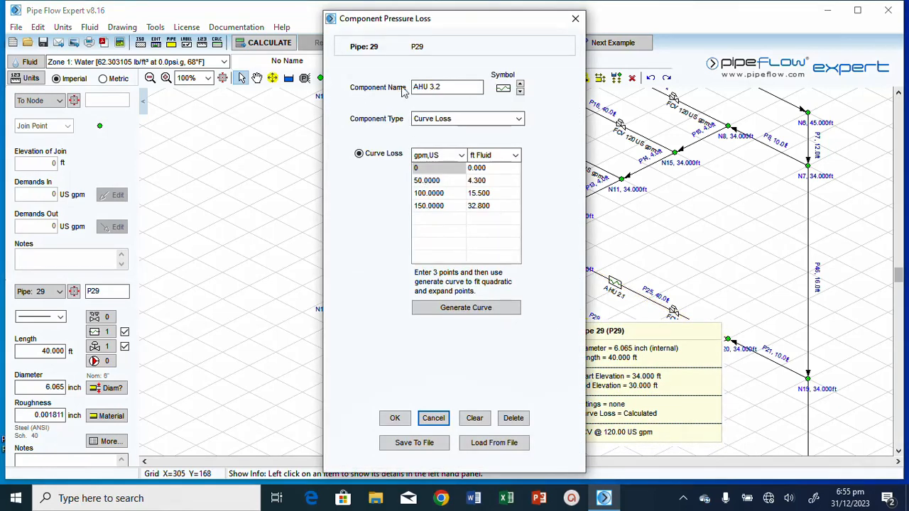
pyautogui.click(428, 85)
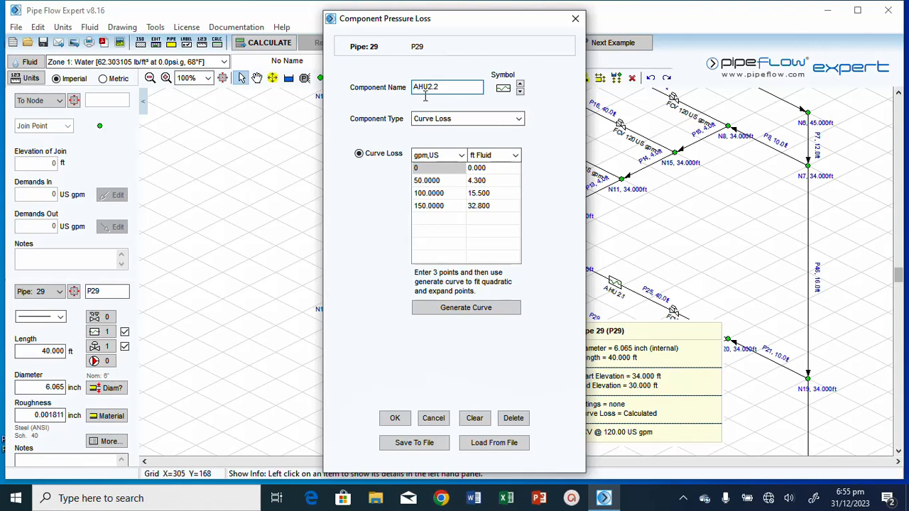
pyautogui.click(427, 86)
pyautogui.write('v')
pyautogui.click(395, 418)
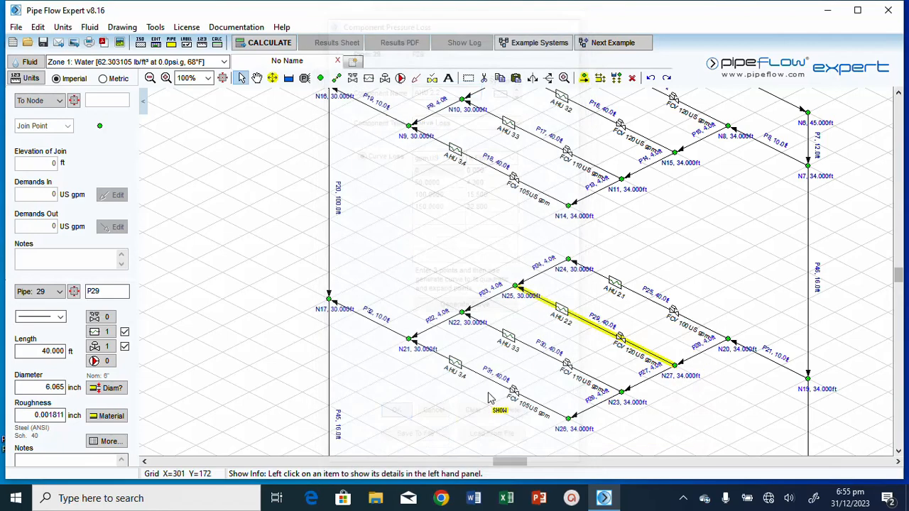
# Step: Rename the curve-loss component on pipe P30 as AHU 2.3
pyautogui.doubleClick(508, 339)
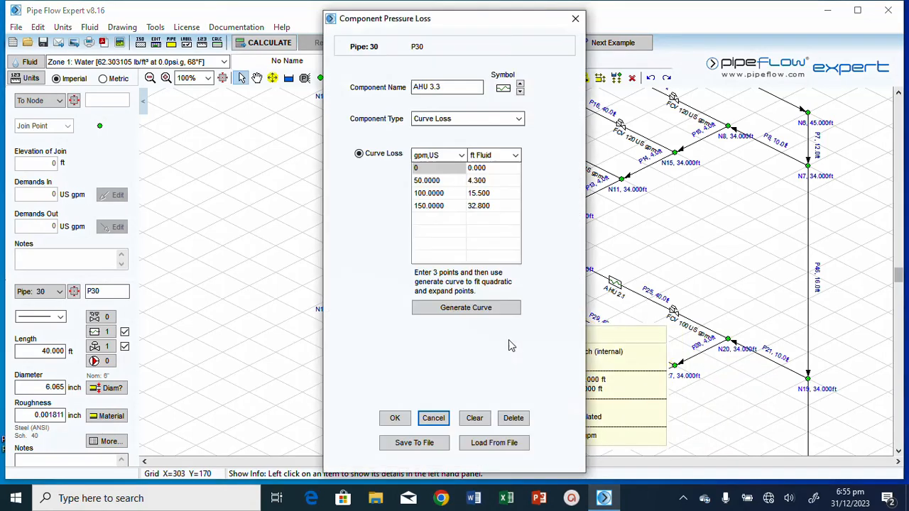
pyautogui.click(430, 86)
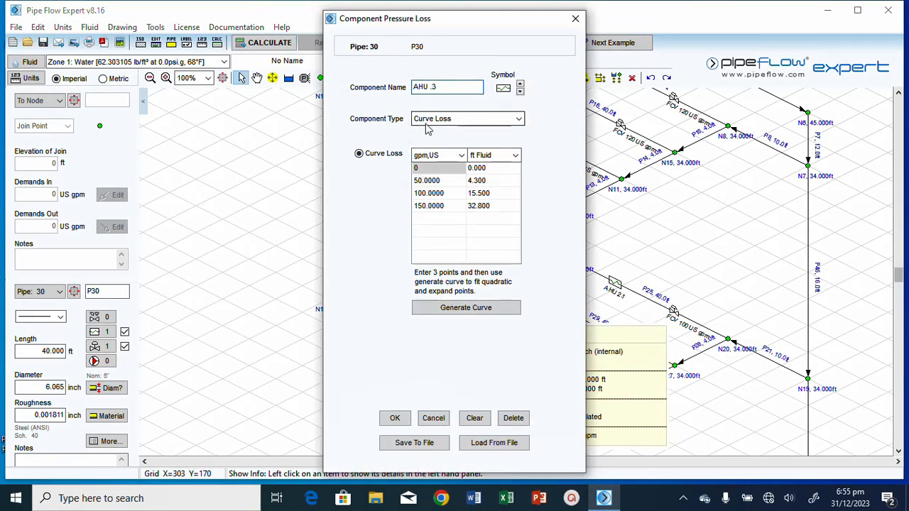
pyautogui.click(395, 418)
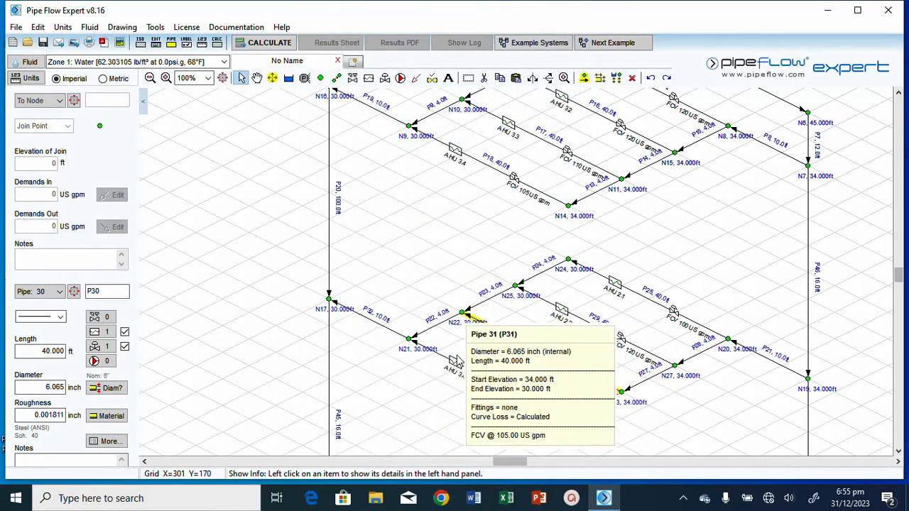
# Step: Rename the curve-loss component on pipe P31 as AHU 2.4
pyautogui.click(458, 367)
pyautogui.click(458, 367)
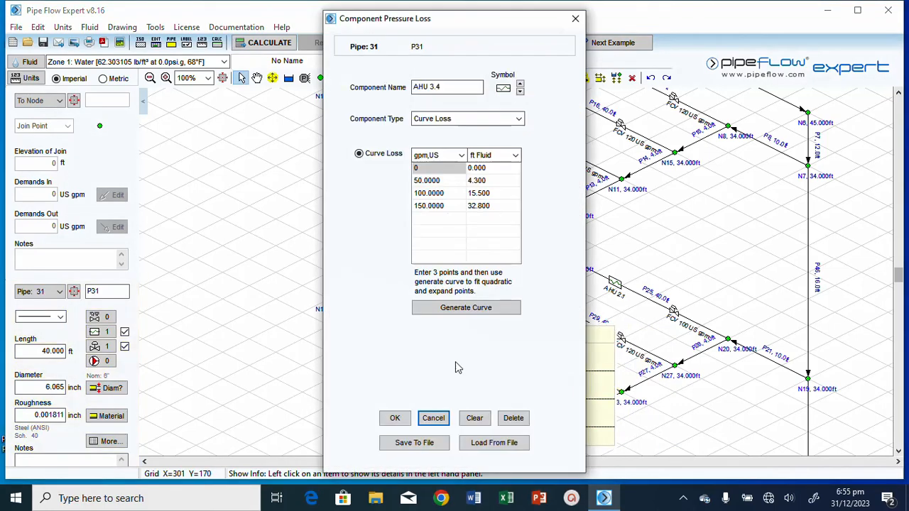
pyautogui.click(429, 87)
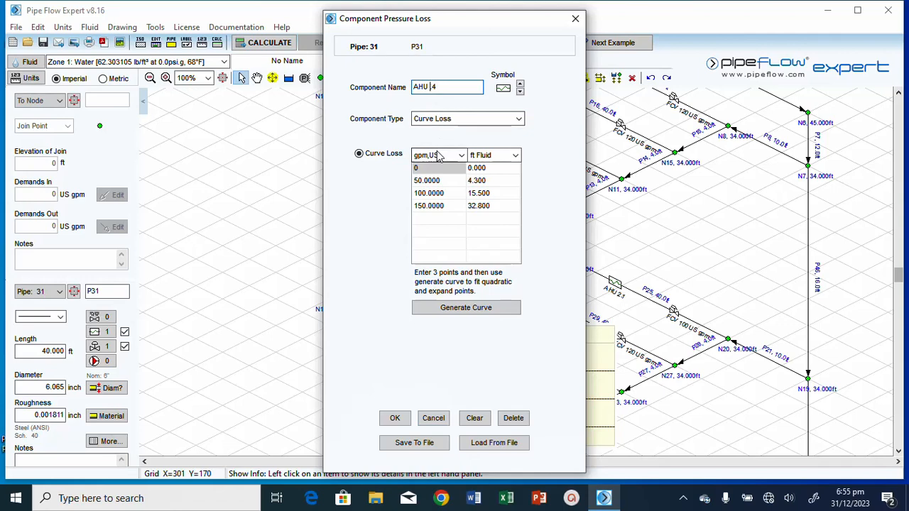
pyautogui.click(394, 418)
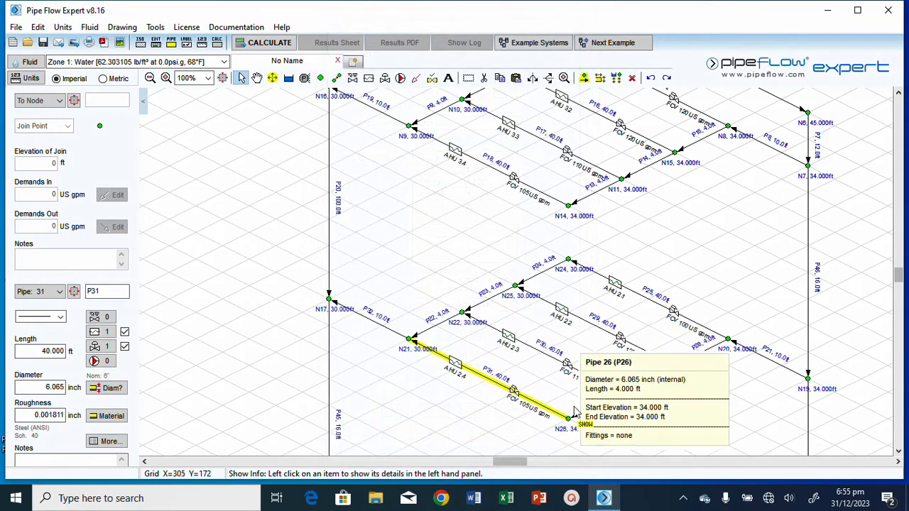
# Step: Rename the flow control valve on pipe P29 as FCV 100 US gpm and set its flow to match
pyautogui.doubleClick(625, 353)
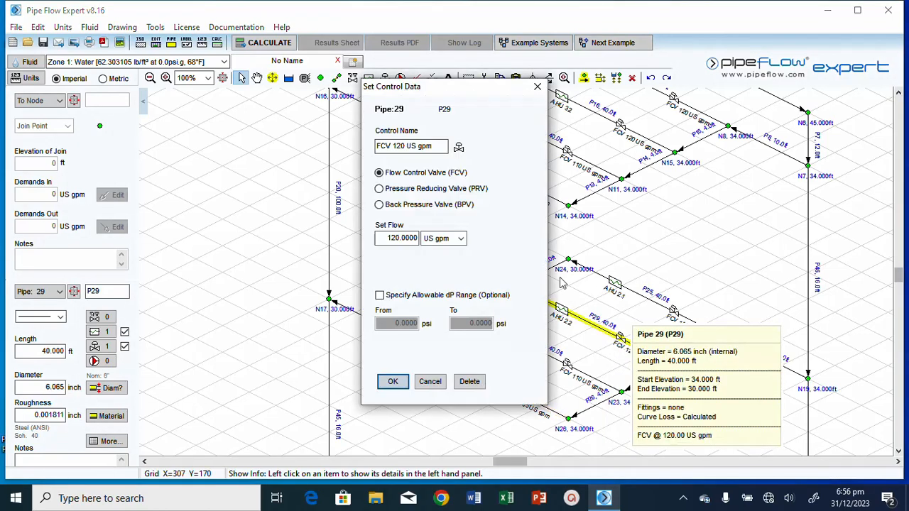
pyautogui.click(397, 146)
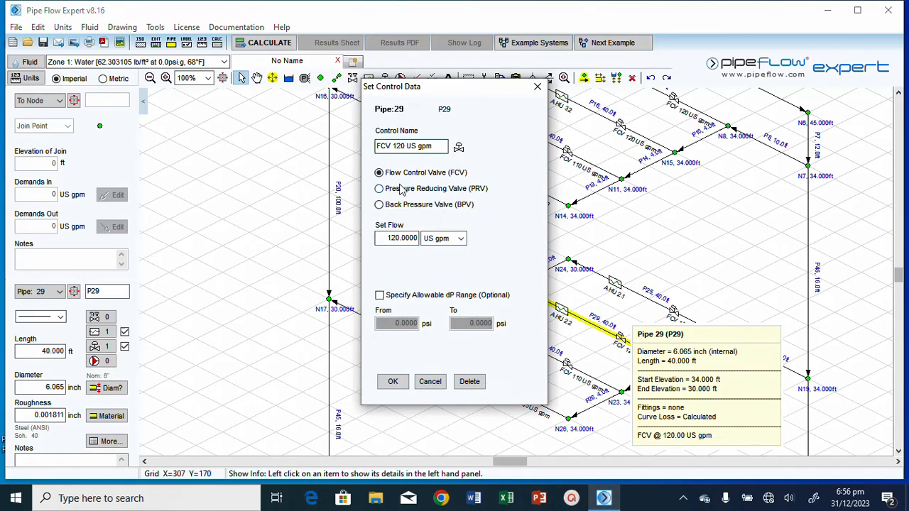
pyautogui.press('Delete')
pyautogui.write('0')
pyautogui.click(396, 239)
pyautogui.click(394, 383)
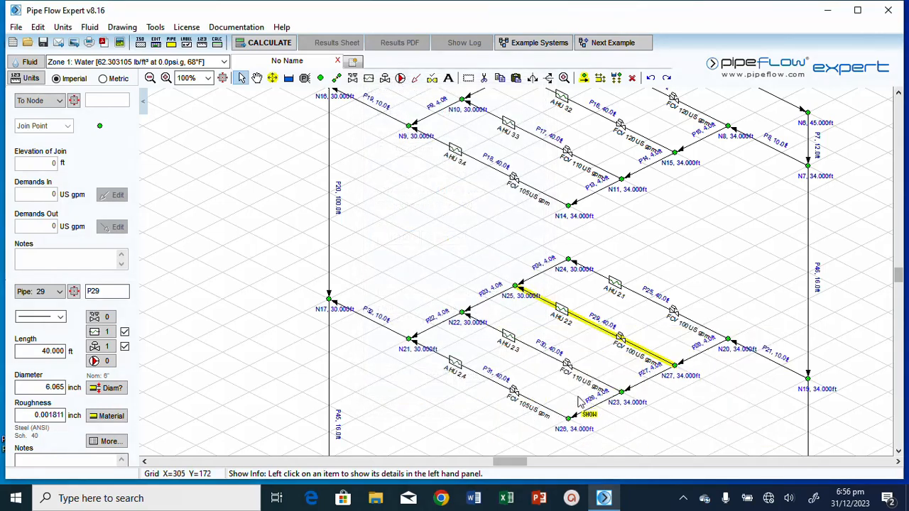
# Step: Rename the flow control valve on pipe P30 as FCV 90 US gpm and set its flow to match
pyautogui.doubleClick(568, 369)
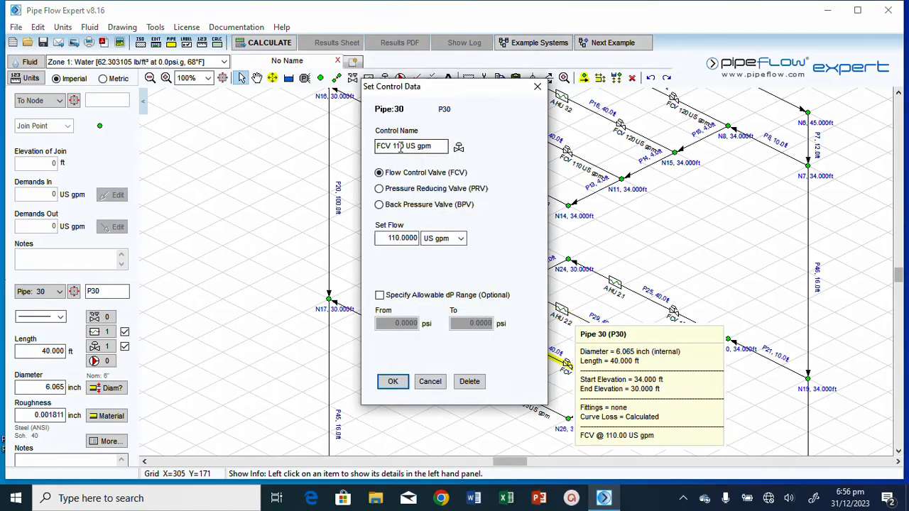
pyautogui.moveTo(401, 146); pyautogui.dragTo(397, 147)
pyautogui.press('BackSpace')
pyautogui.press('BackSpace')
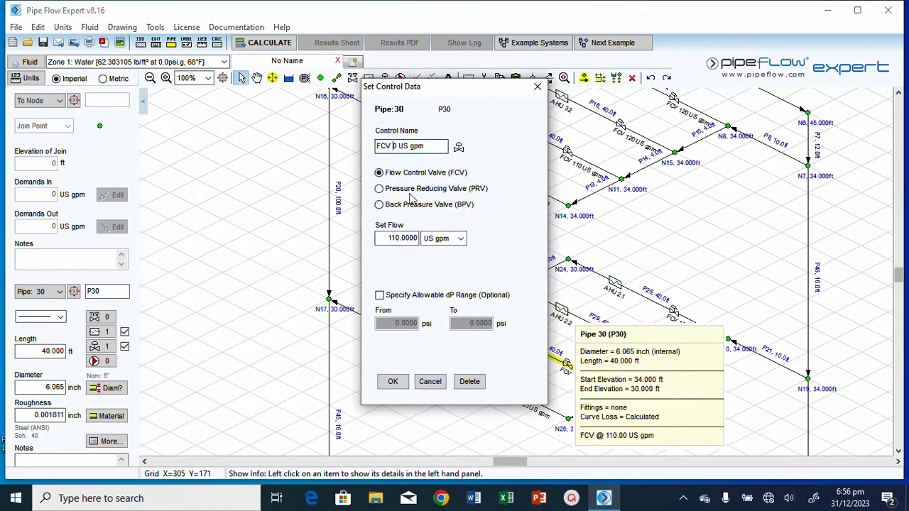
pyautogui.click(402, 239)
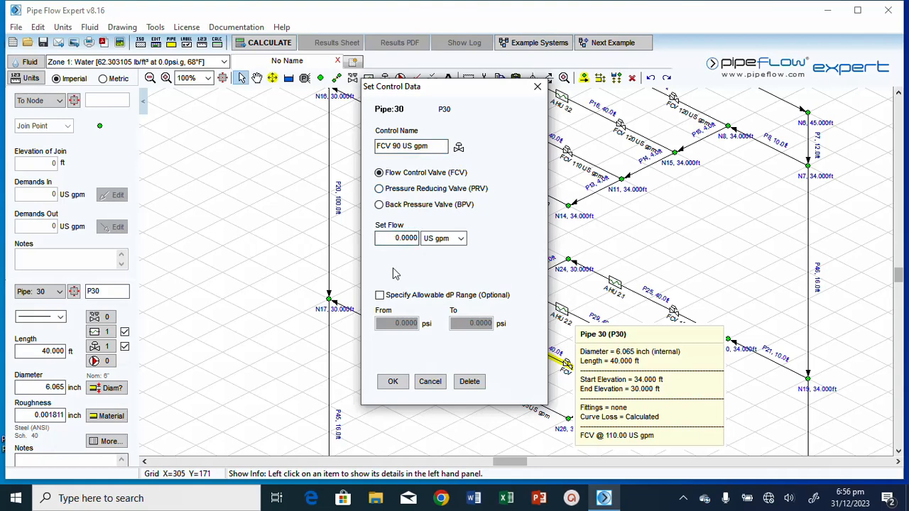
pyautogui.click(393, 382)
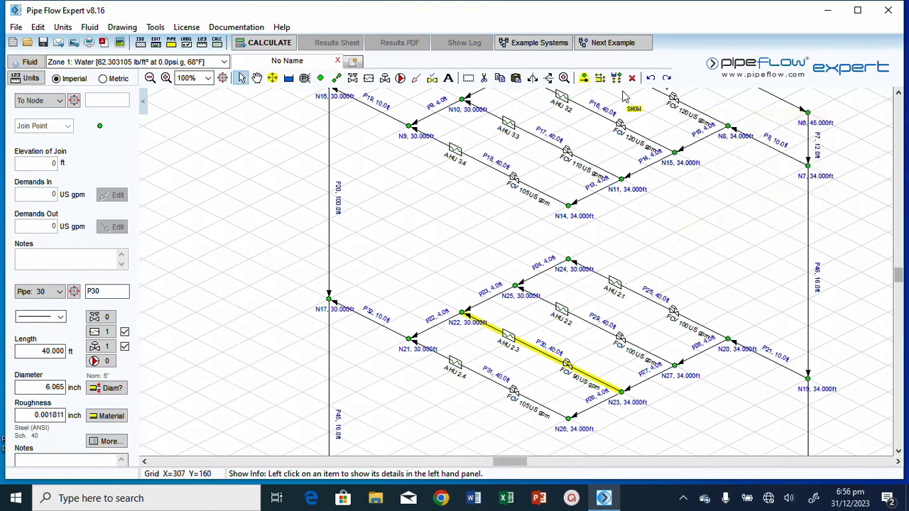
pyautogui.moveTo(723, 129)
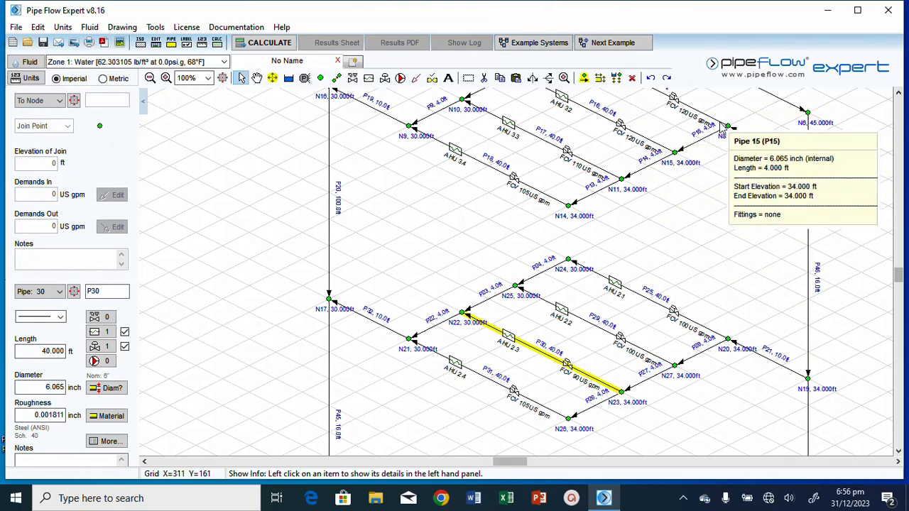
pyautogui.moveTo(494, 180)
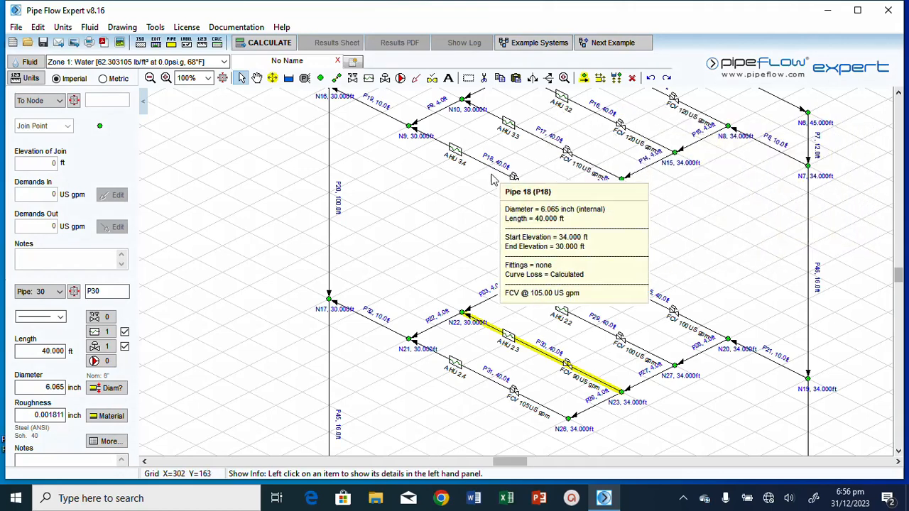
# Step: Rename the flow control valve on pipe P31 as FCV 85 US gpm and set its flow to match
pyautogui.moveTo(692, 102)
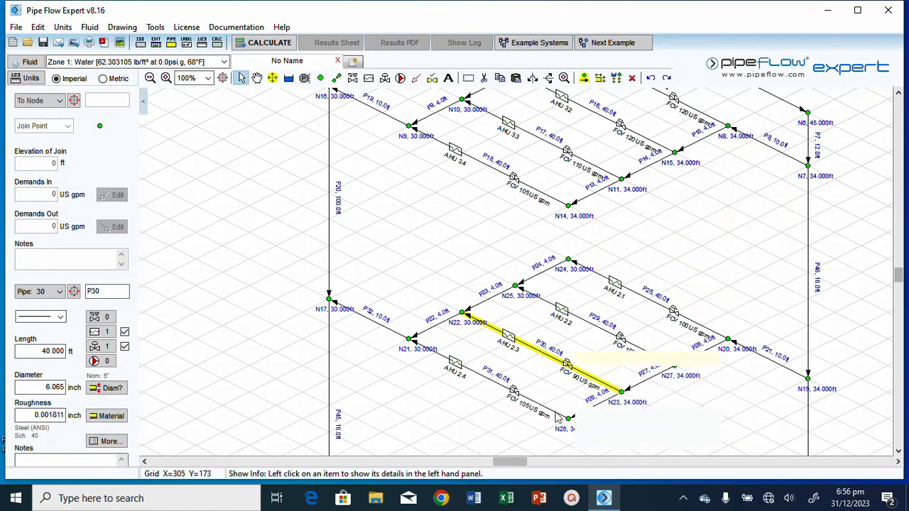
pyautogui.moveTo(579, 382)
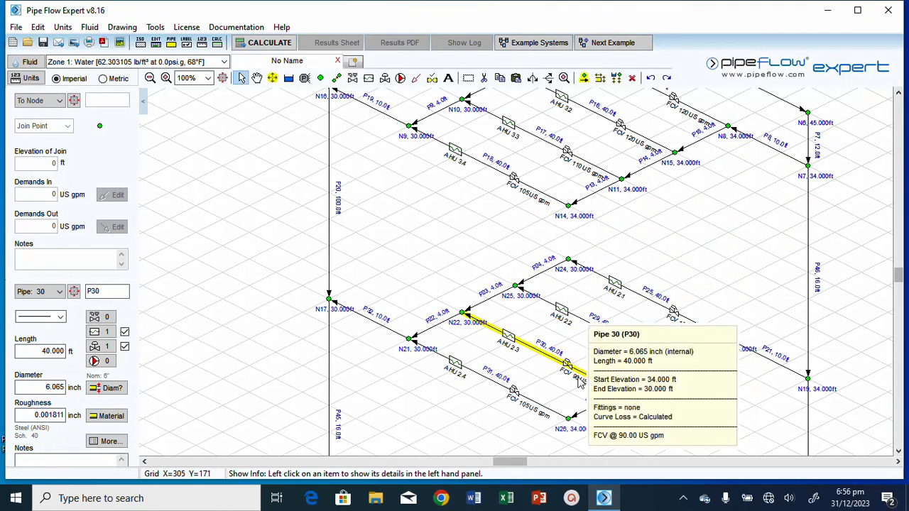
pyautogui.doubleClick(544, 391)
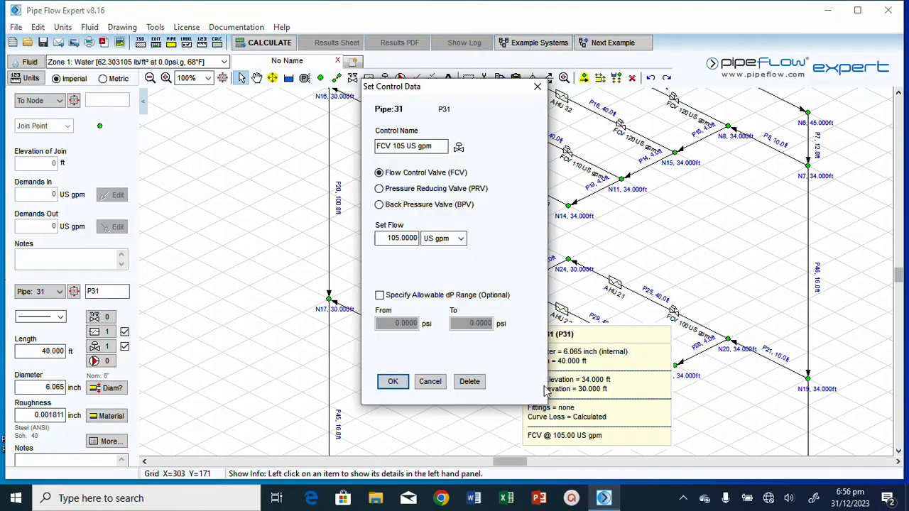
pyautogui.click(398, 146)
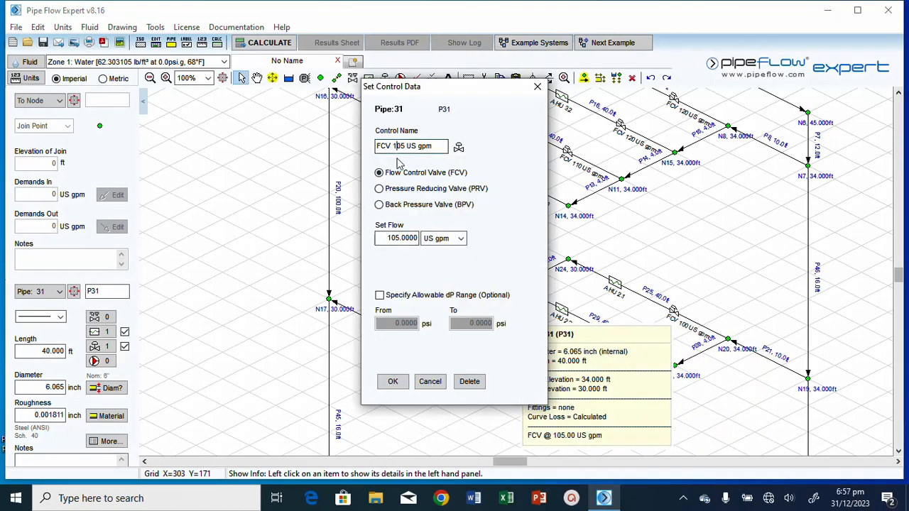
pyautogui.press('BackSpace')
pyautogui.press('BackSpace')
pyautogui.click(396, 239)
pyautogui.click(391, 380)
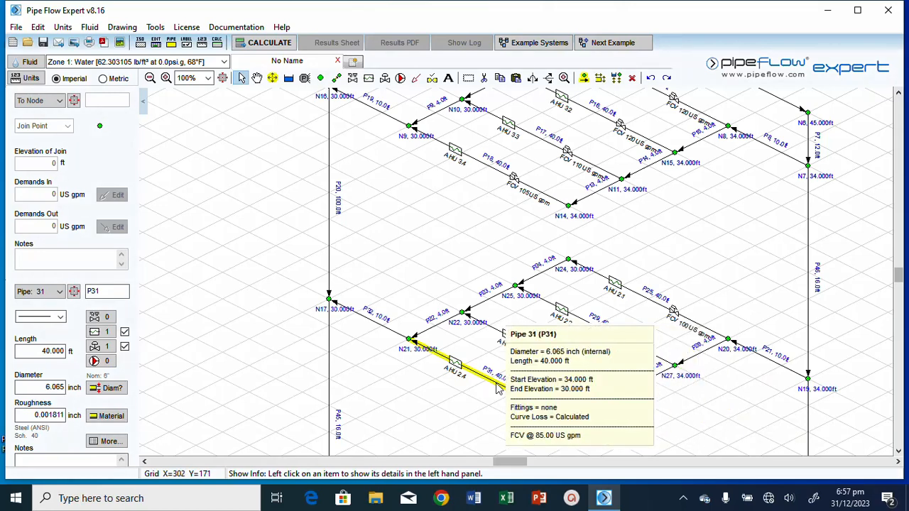
# Step: Set the lengths of second-level pipes P31 and P30 to 24 ft each
pyautogui.click(51, 353)
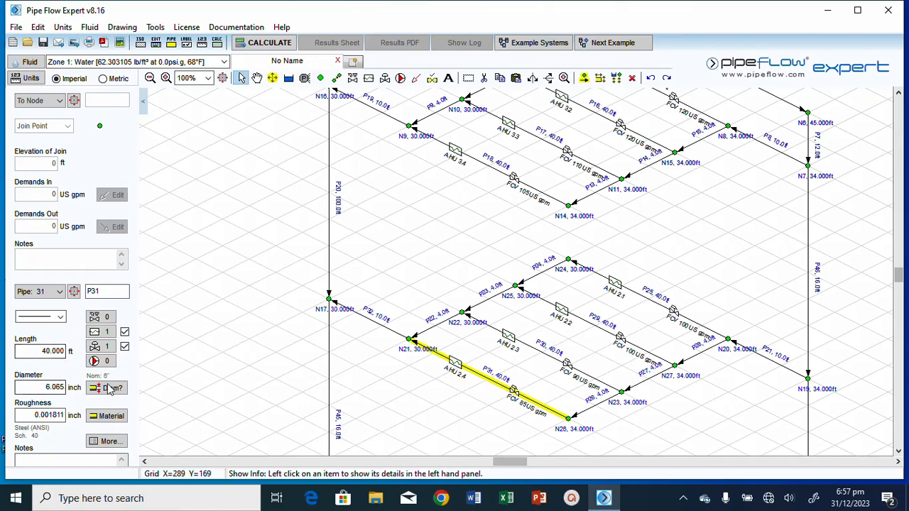
pyautogui.doubleClick(44, 352)
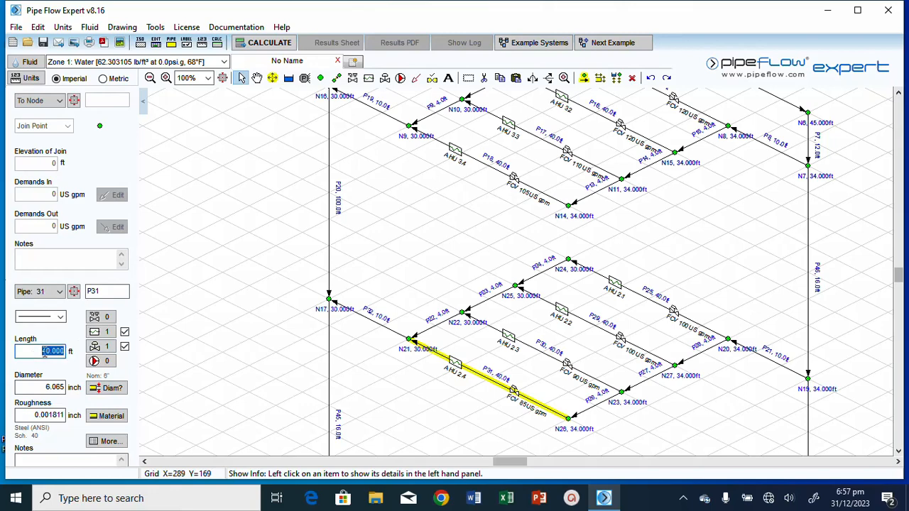
pyautogui.write('24')
pyautogui.click(547, 360)
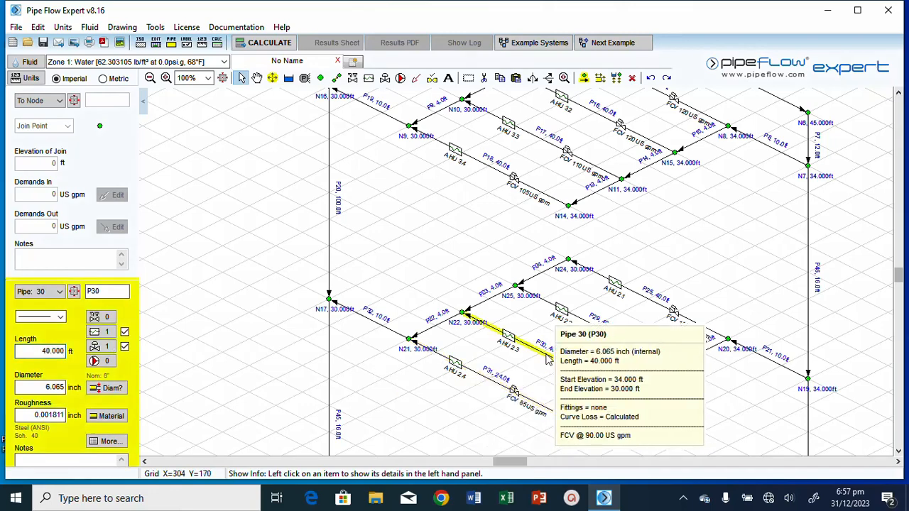
pyautogui.doubleClick(49, 347)
pyautogui.write('24')
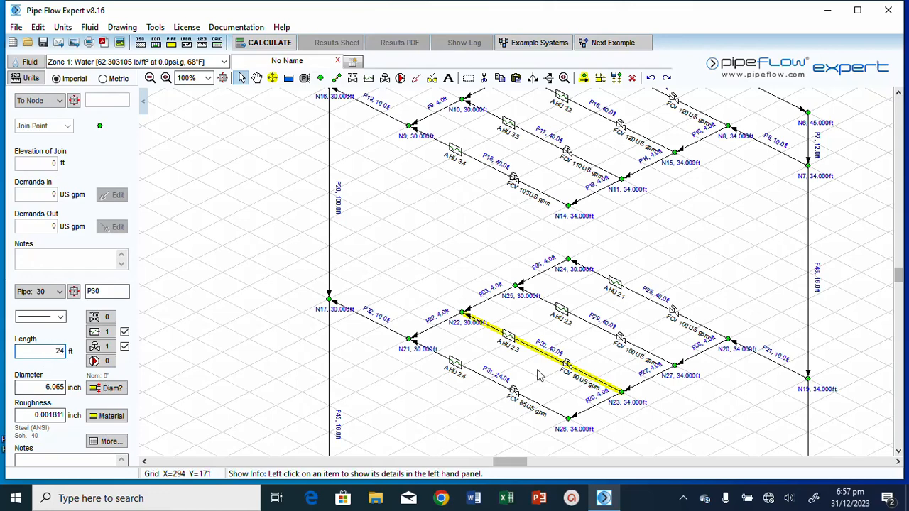
# Step: Set the lengths of second-level pipes P29 and P25 to 32 ft each
pyautogui.click(606, 336)
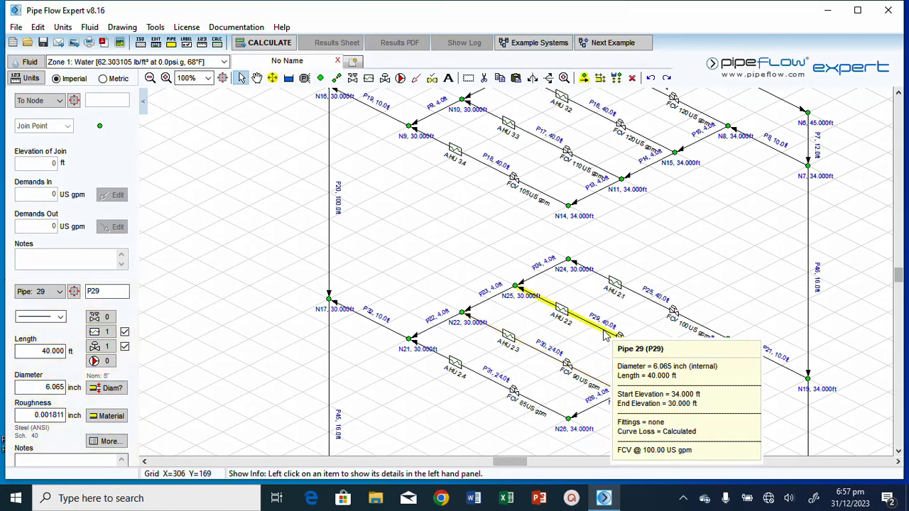
pyautogui.doubleClick(54, 345)
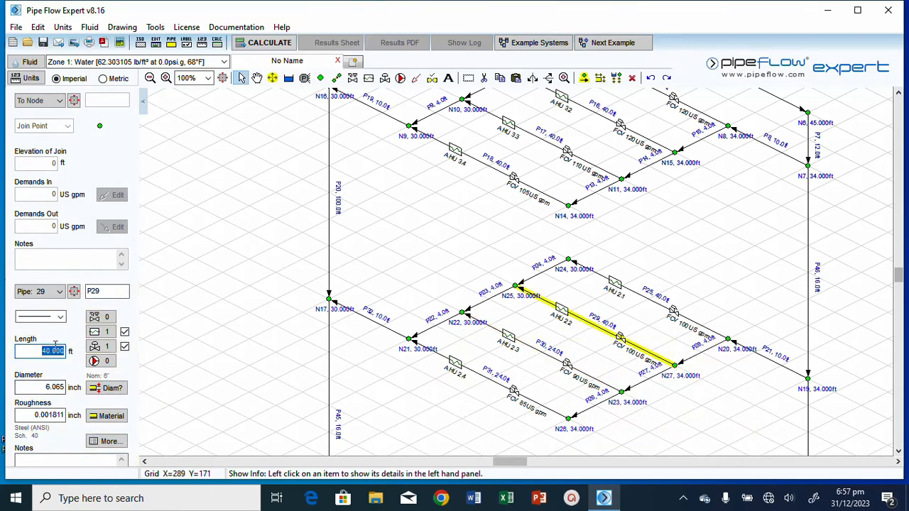
pyautogui.write('32')
pyautogui.click(659, 305)
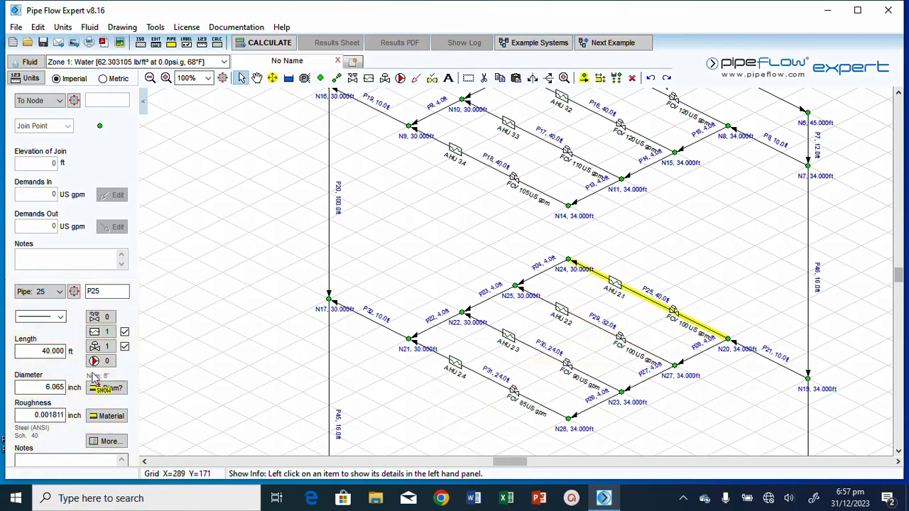
pyautogui.doubleClick(62, 350)
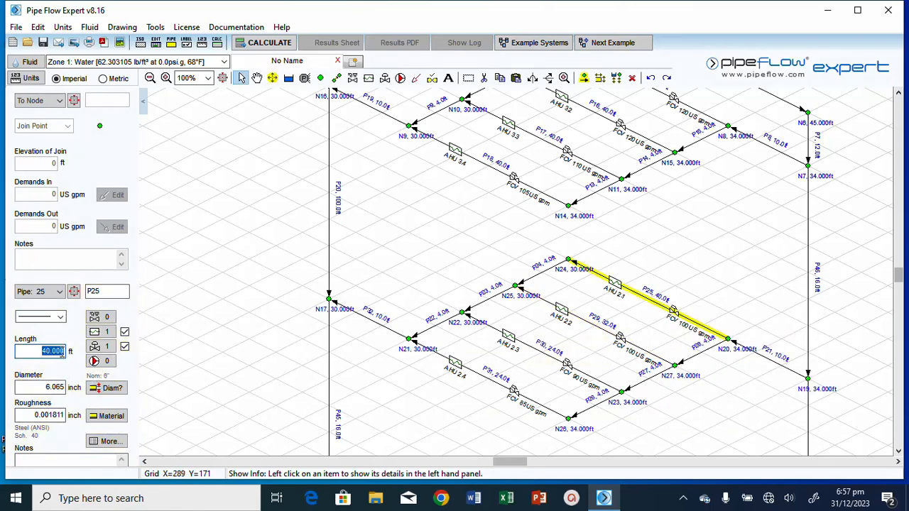
pyautogui.write('32')
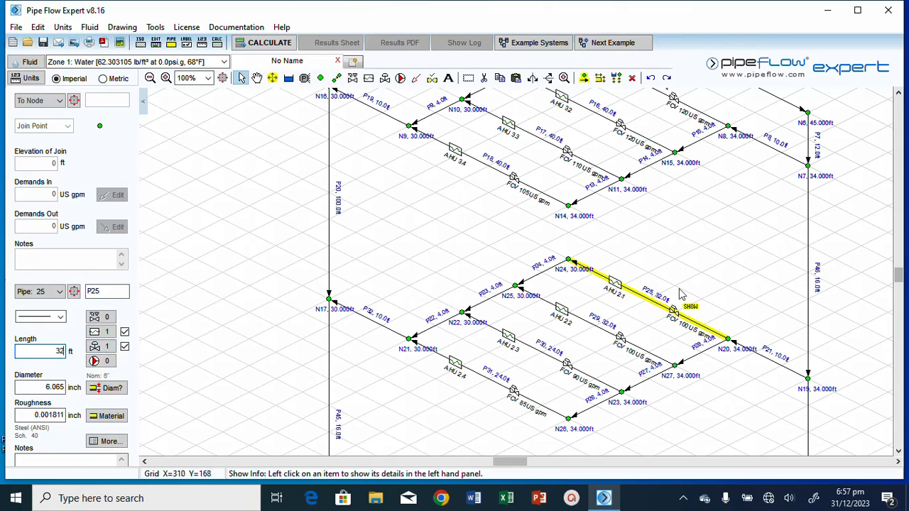
pyautogui.press('Return')
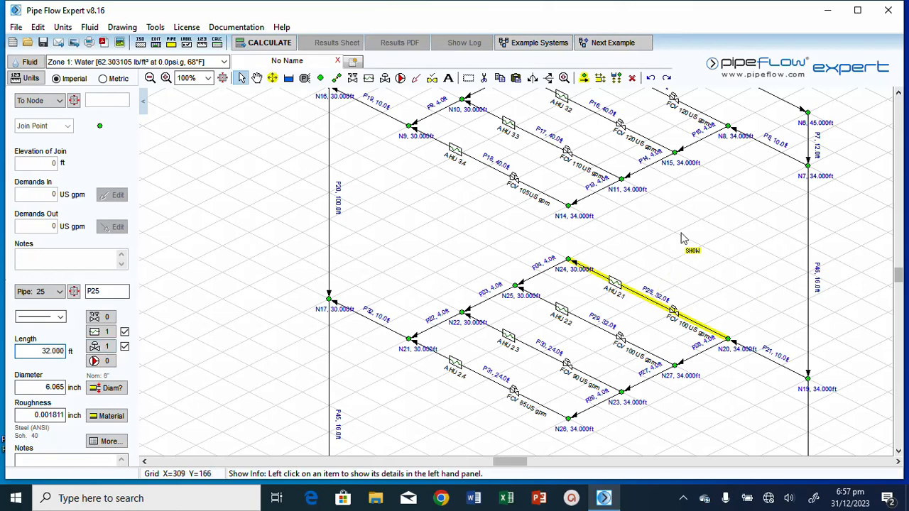
# Step: Examine the lengths and flow rates of the upper-level AHU pipes P18, P16, P12 and P17
pyautogui.click(495, 174)
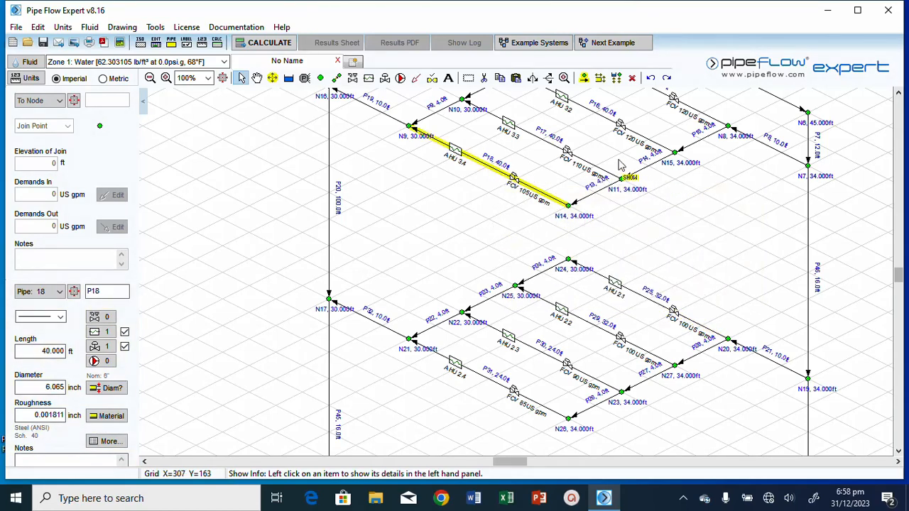
pyautogui.click(684, 132)
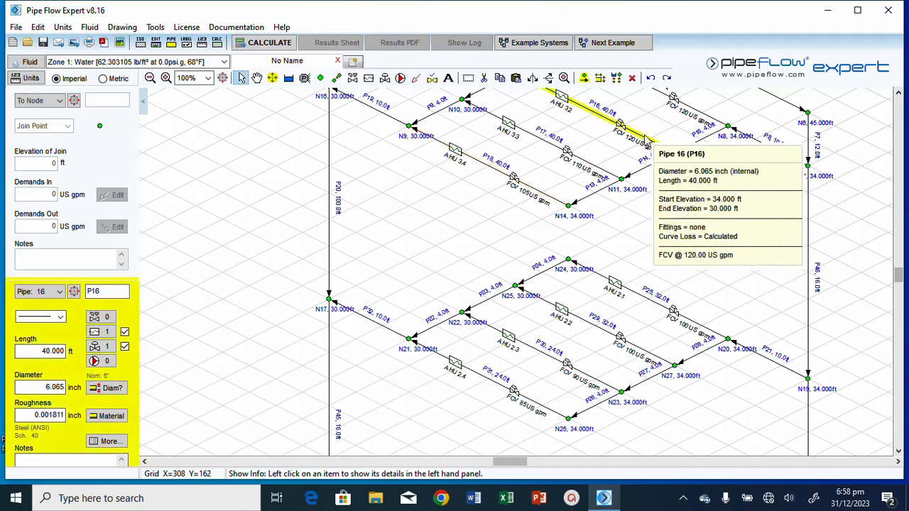
pyautogui.click(699, 111)
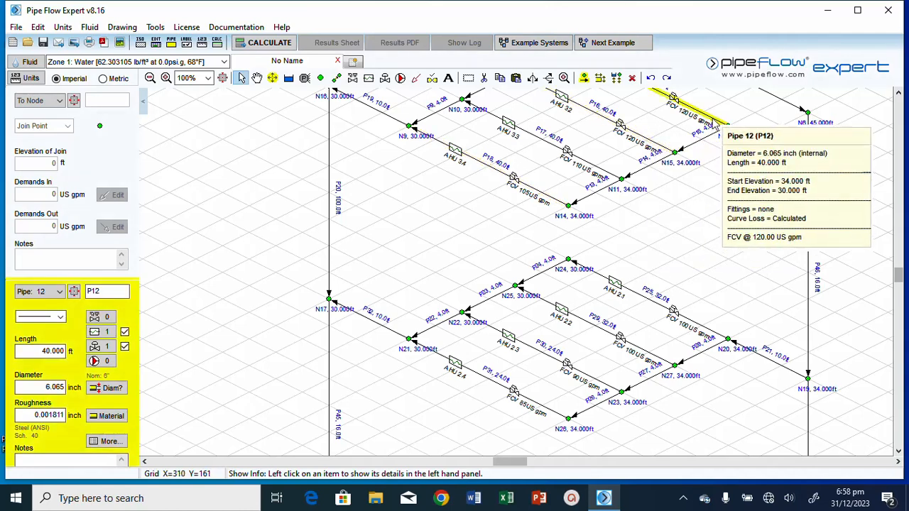
pyautogui.click(604, 169)
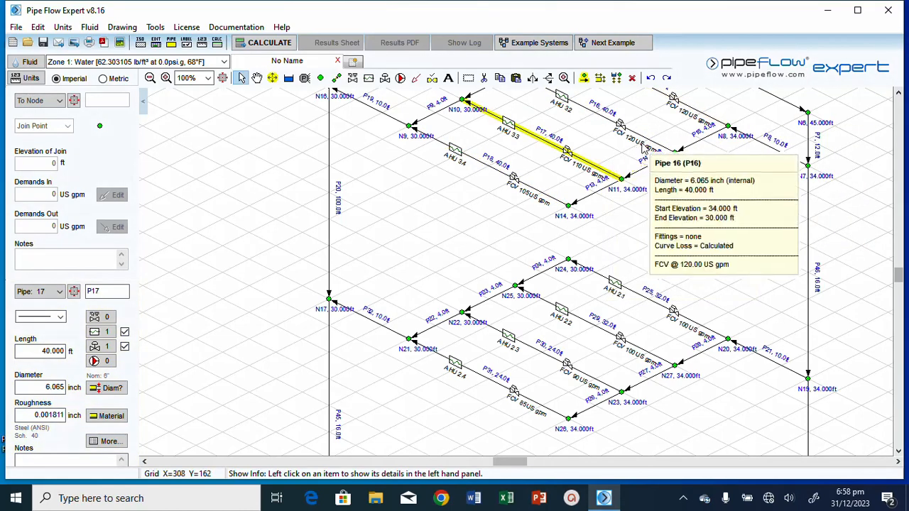
pyautogui.click(643, 147)
pyautogui.click(684, 107)
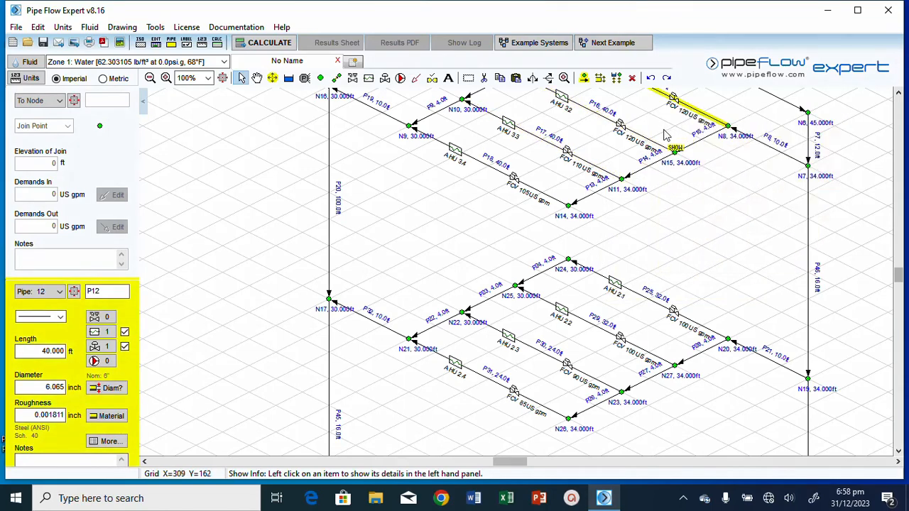
pyautogui.click(661, 142)
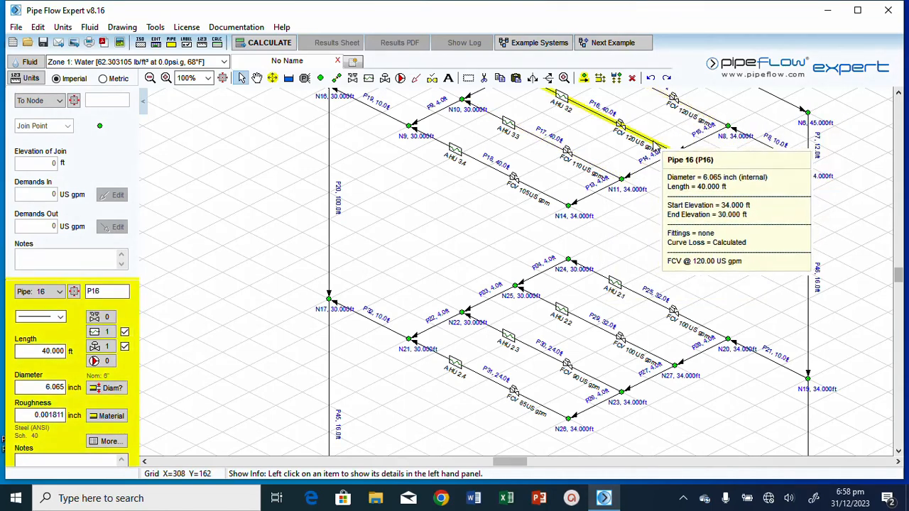
# Step: Set the lengths of upper-level pipes P17 and P18 to 30 ft each
pyautogui.click(547, 155)
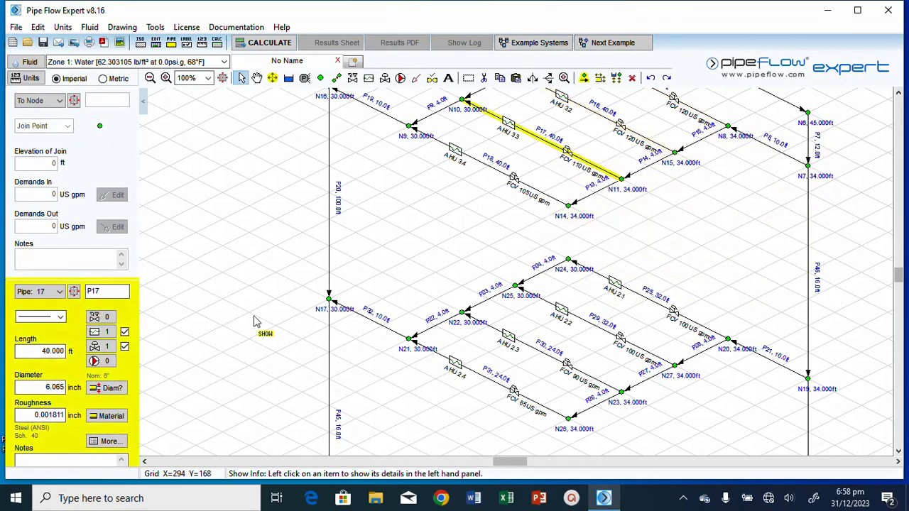
pyautogui.doubleClick(52, 351)
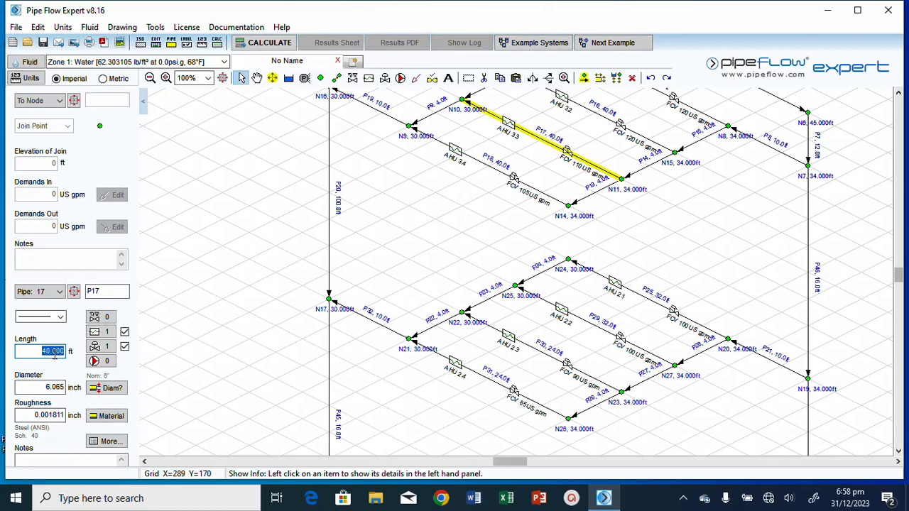
pyautogui.write('30')
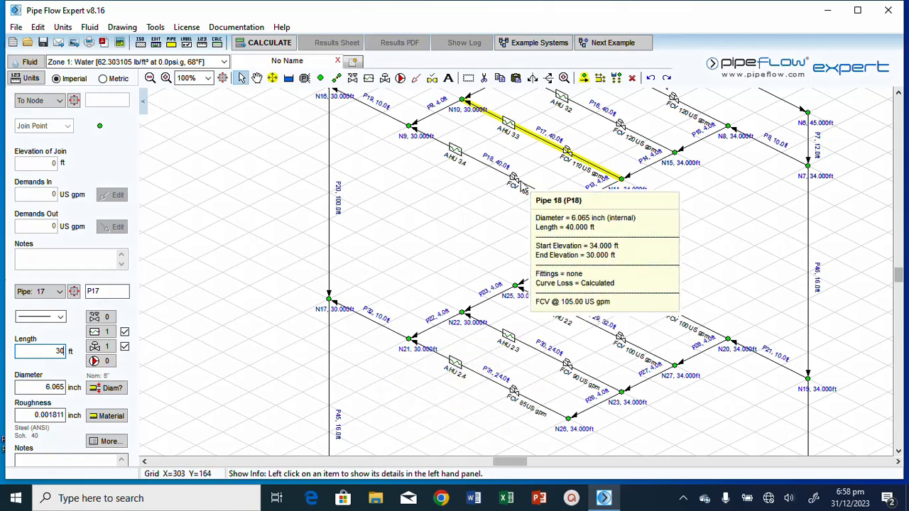
pyautogui.click(523, 187)
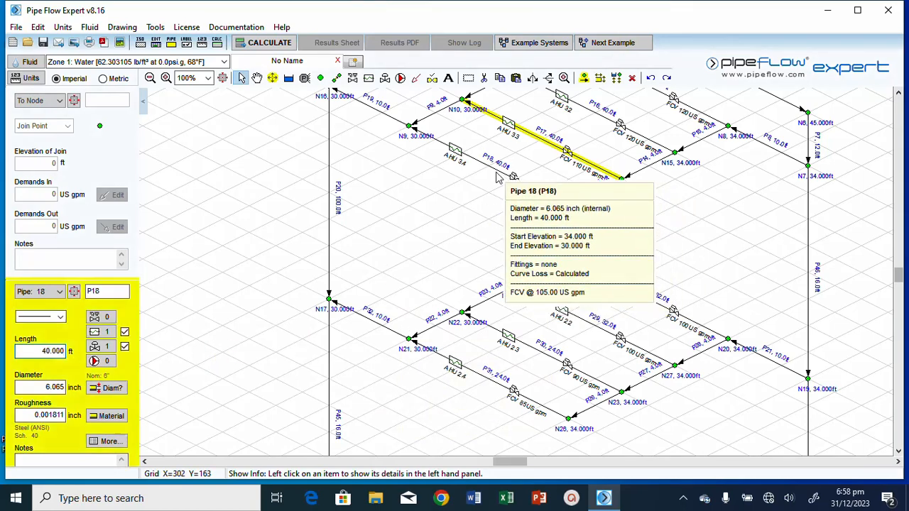
pyautogui.doubleClick(61, 353)
pyautogui.write('30.000')
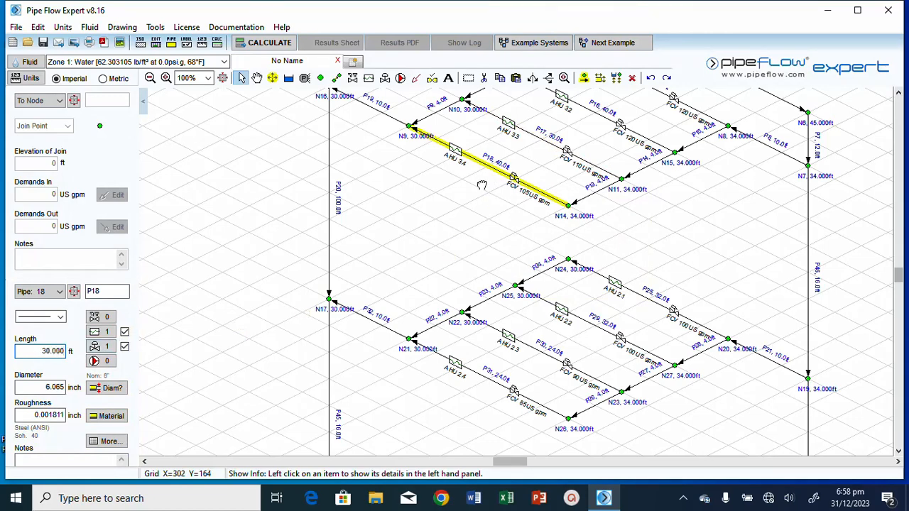
pyautogui.click(527, 147)
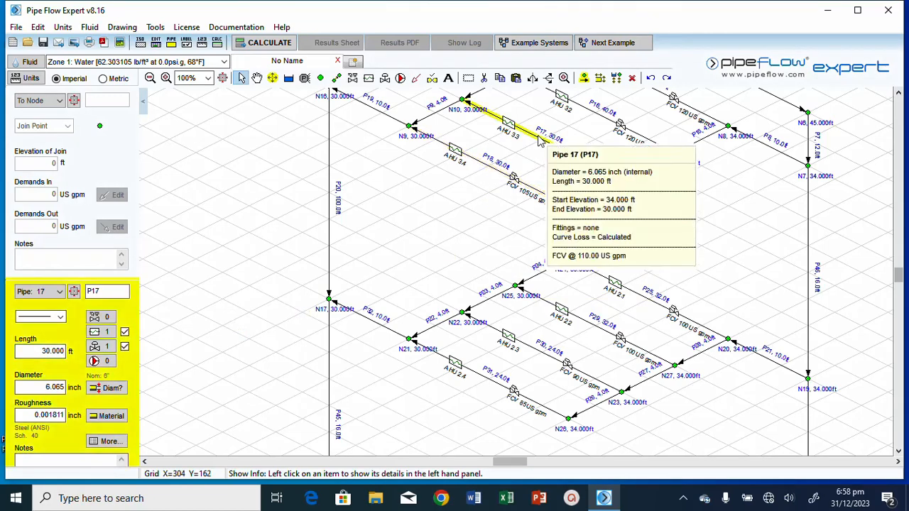
pyautogui.click(507, 179)
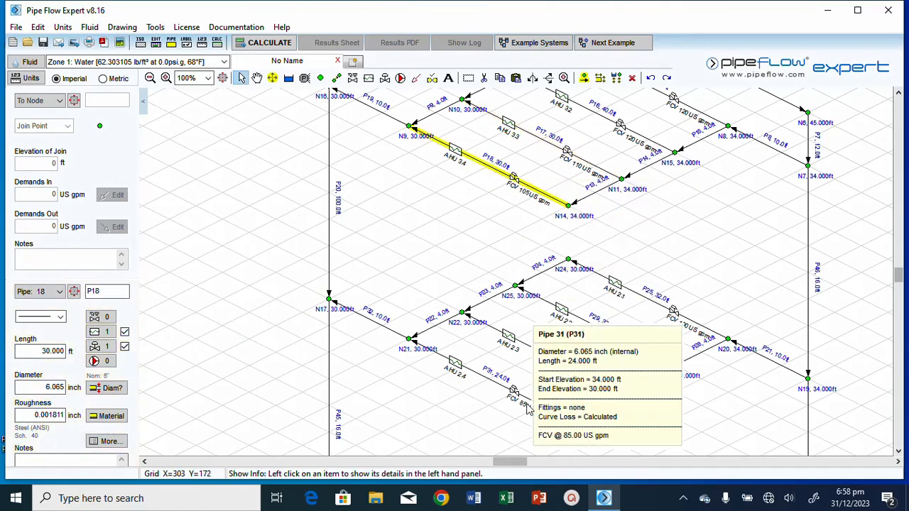
# Step: Rename the AHU components on lowest-level pipes P37 and P41 as AHU 1.1 and AHU 1.2
pyautogui.click(222, 78)
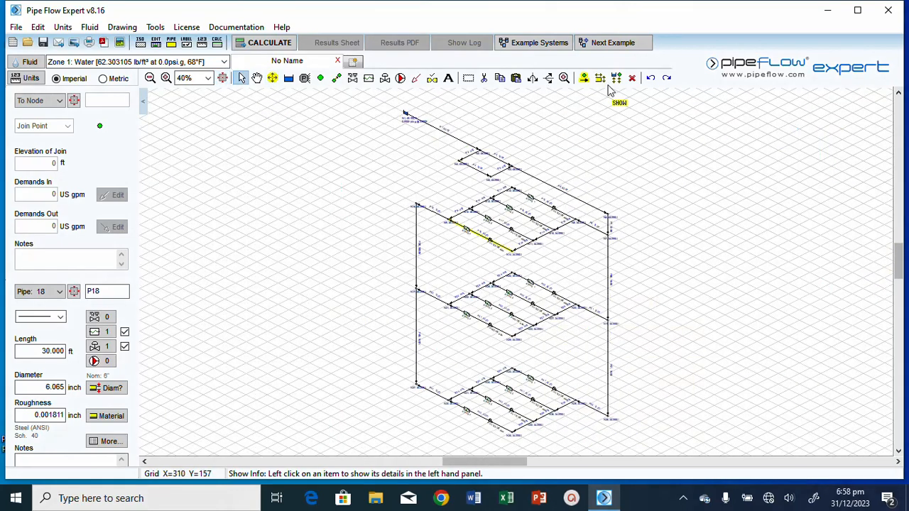
pyautogui.click(468, 78)
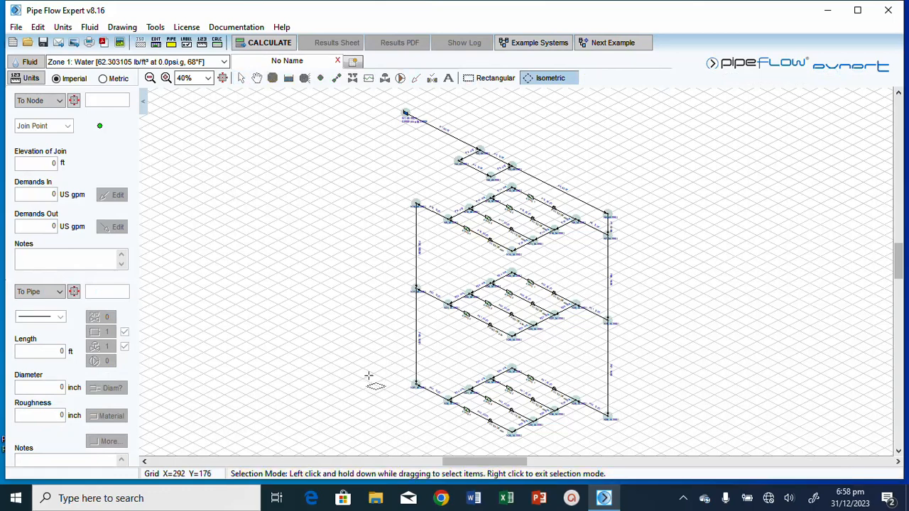
pyautogui.moveTo(368, 376); pyautogui.dragTo(675, 427)
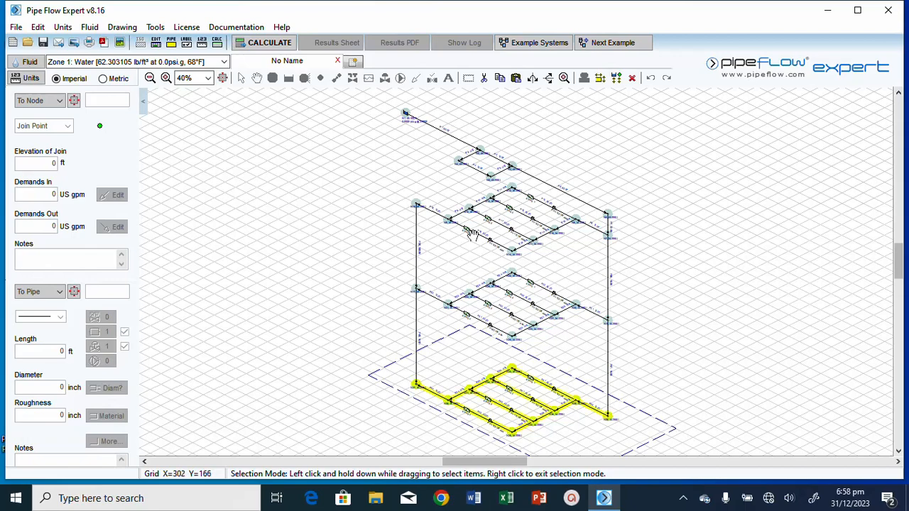
pyautogui.click(566, 79)
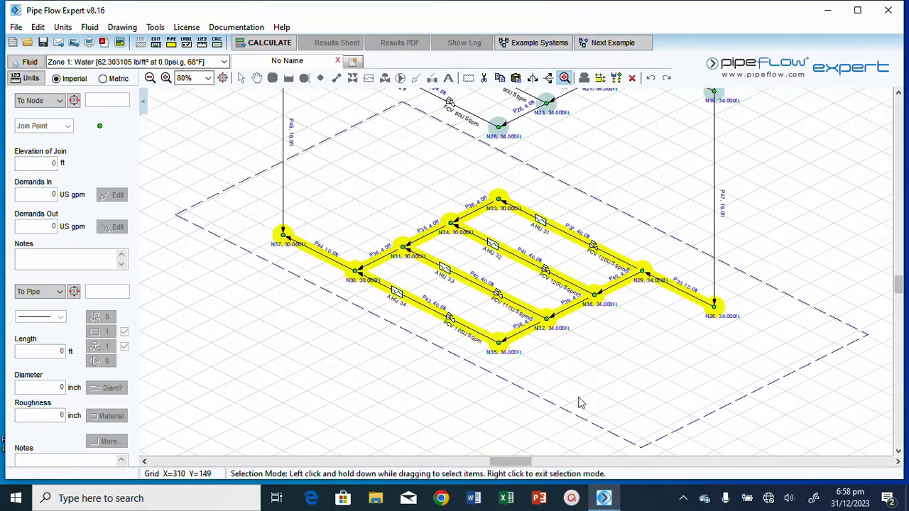
pyautogui.rightClick(557, 372)
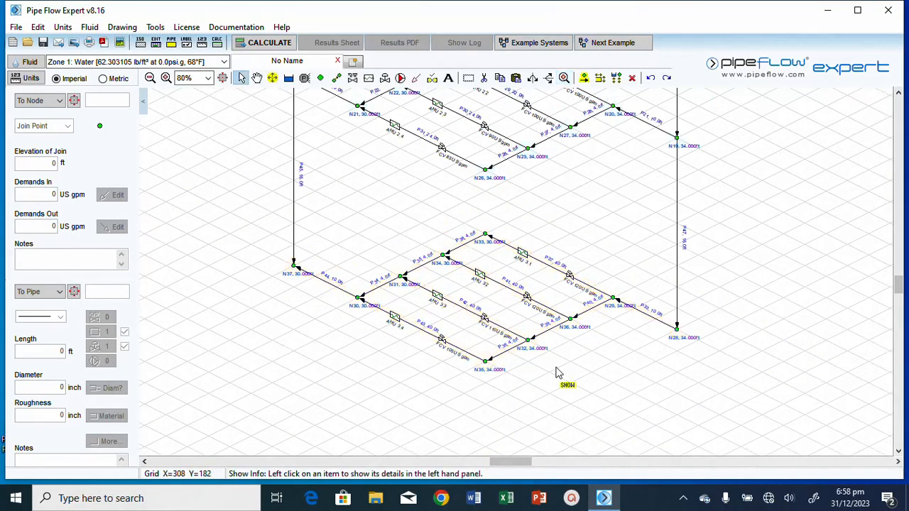
pyautogui.click(521, 258)
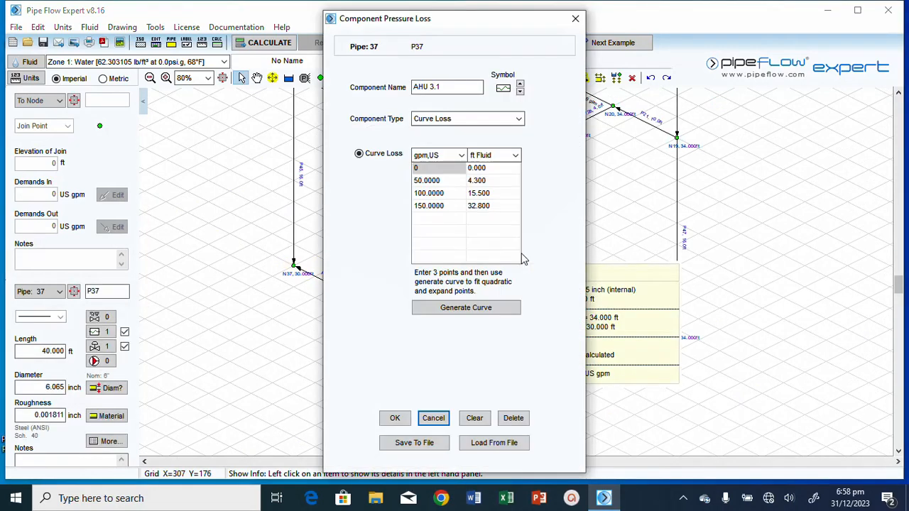
pyautogui.click(429, 86)
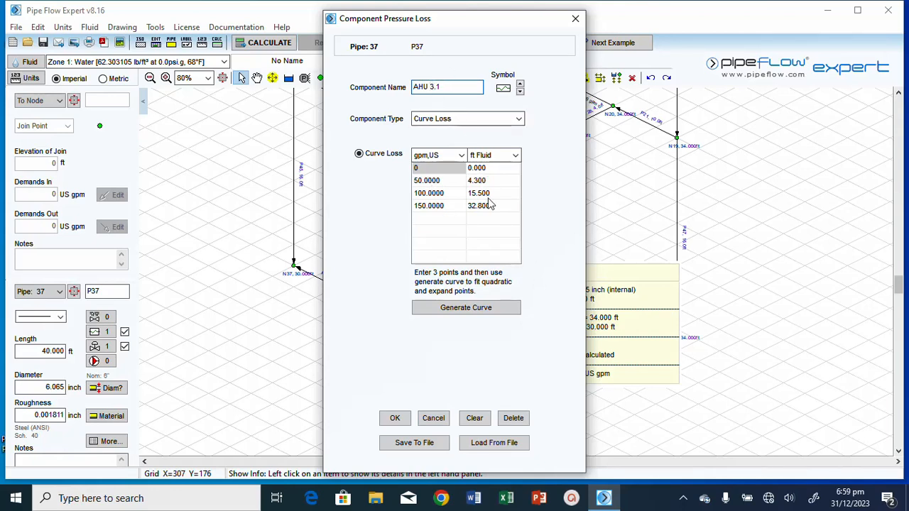
pyautogui.click(395, 418)
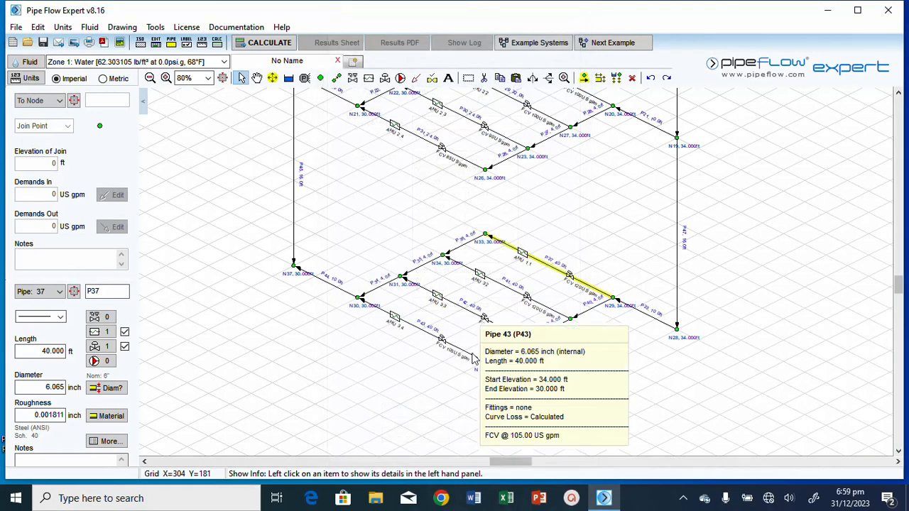
pyautogui.doubleClick(485, 291)
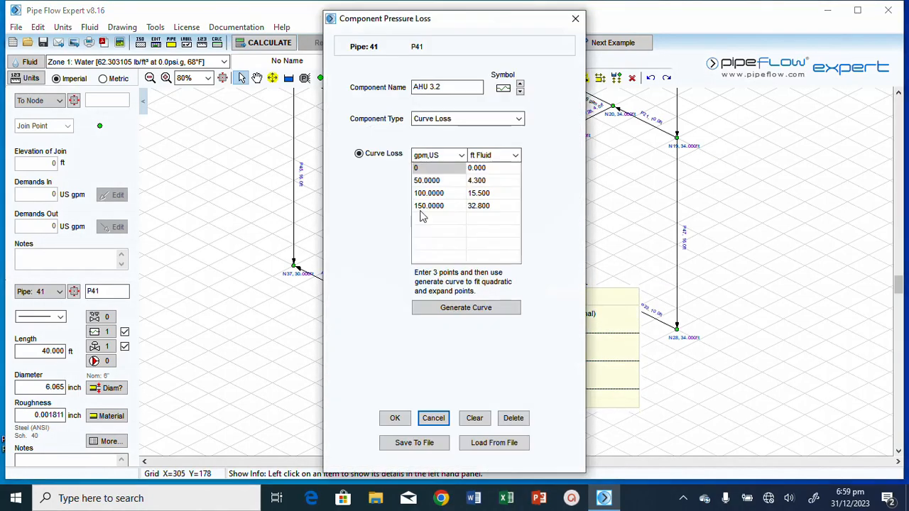
pyautogui.click(429, 87)
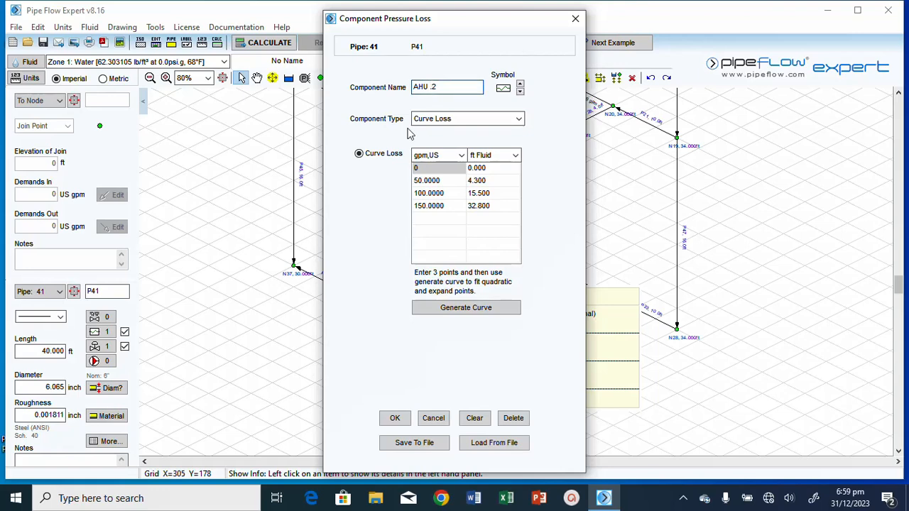
pyautogui.click(399, 422)
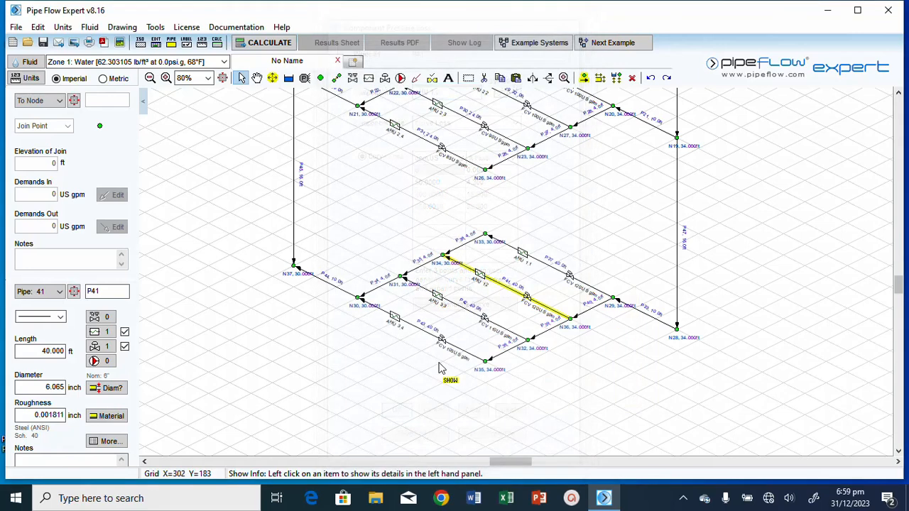
# Step: Rename the AHU components on lowest-level pipes P42 and P43 as AHU 1.3 and AHU 1.4
pyautogui.doubleClick(438, 303)
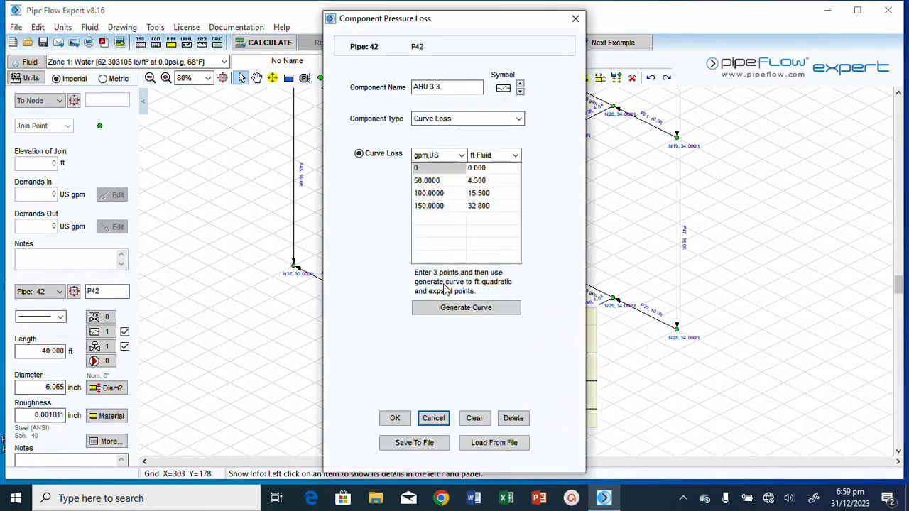
pyautogui.click(428, 86)
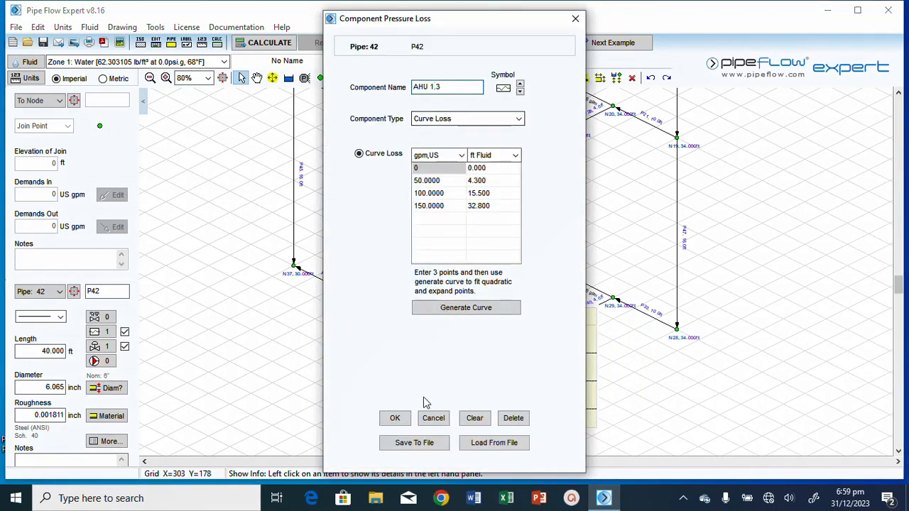
pyautogui.click(395, 418)
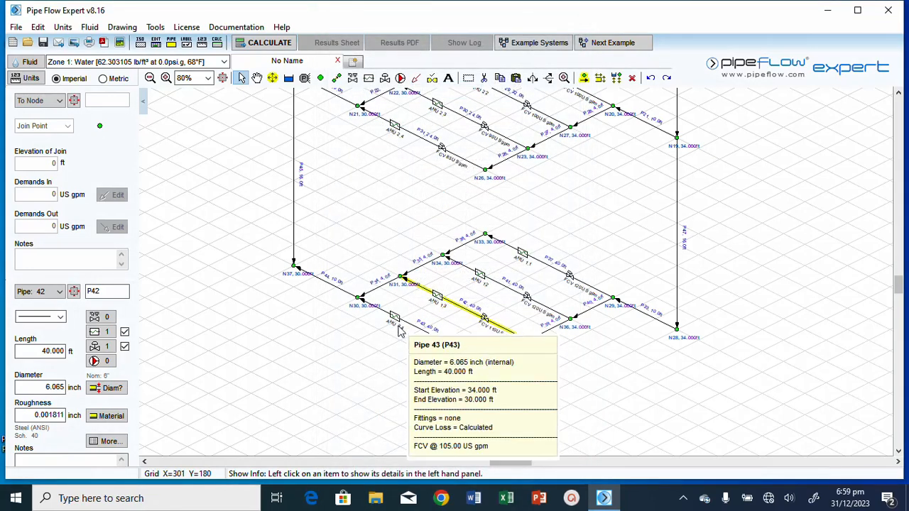
pyautogui.doubleClick(424, 317)
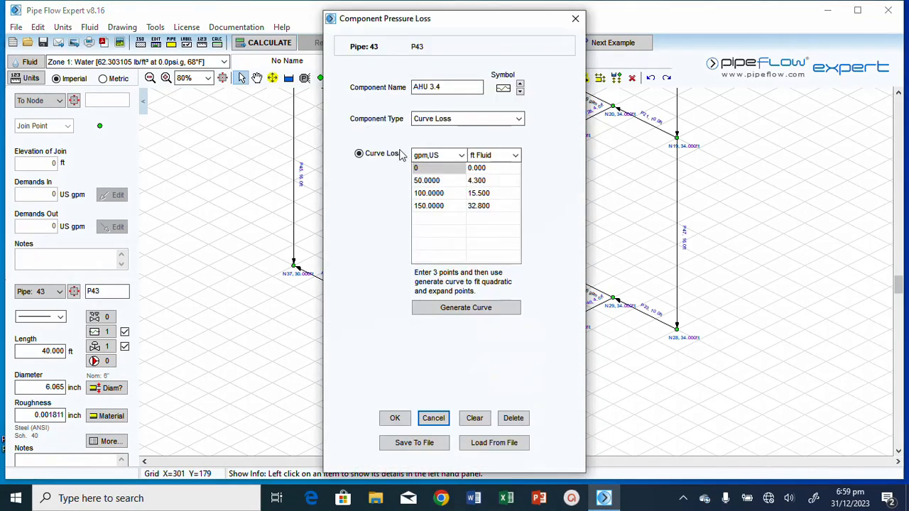
pyautogui.click(428, 87)
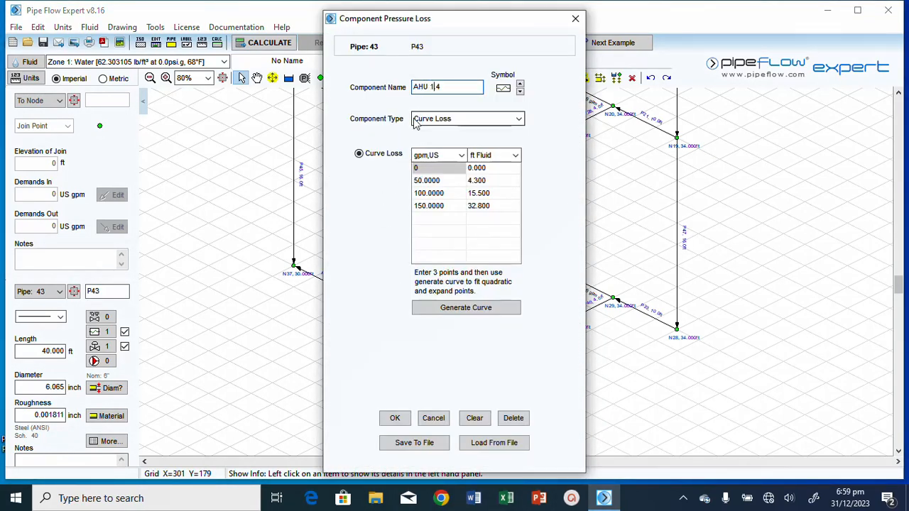
pyautogui.click(395, 419)
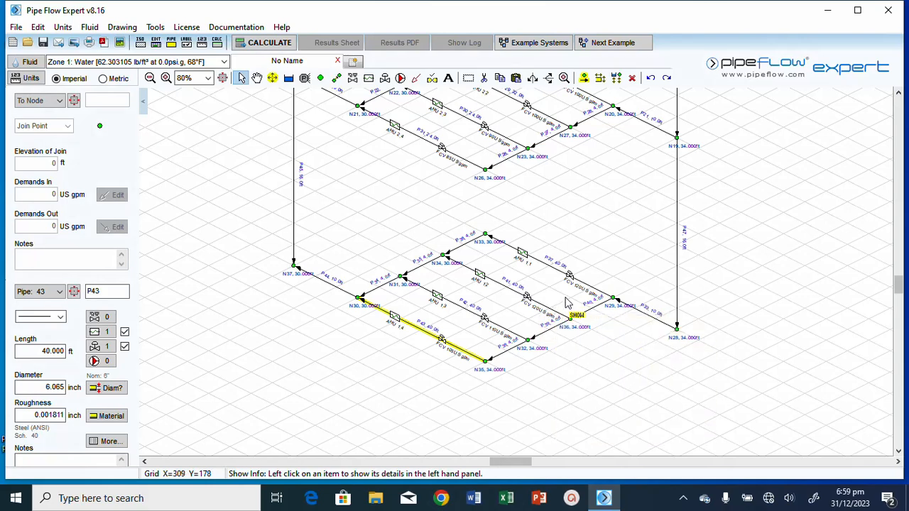
# Step: Rename the flow control valve on pipe P37 as FCV 90 US gpm and set its flow to 90 US gpm
pyautogui.moveTo(571, 286)
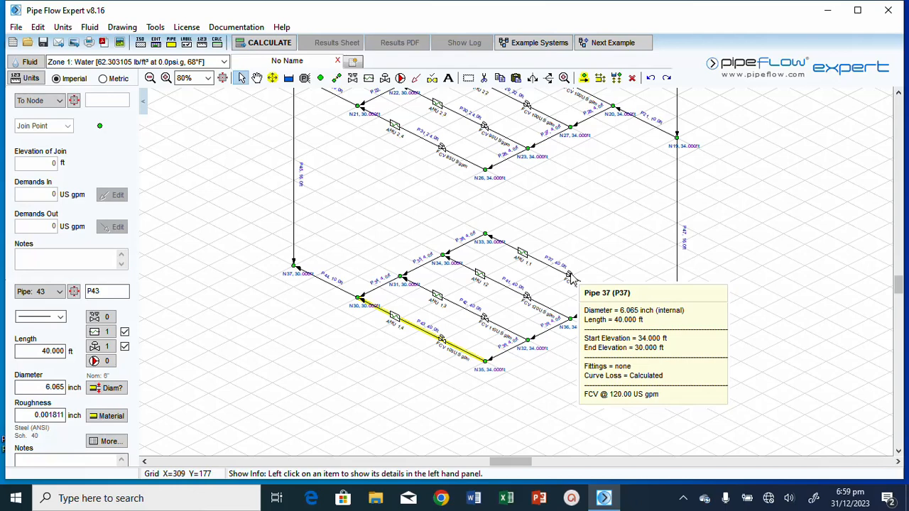
pyautogui.doubleClick(571, 279)
pyautogui.click(400, 147)
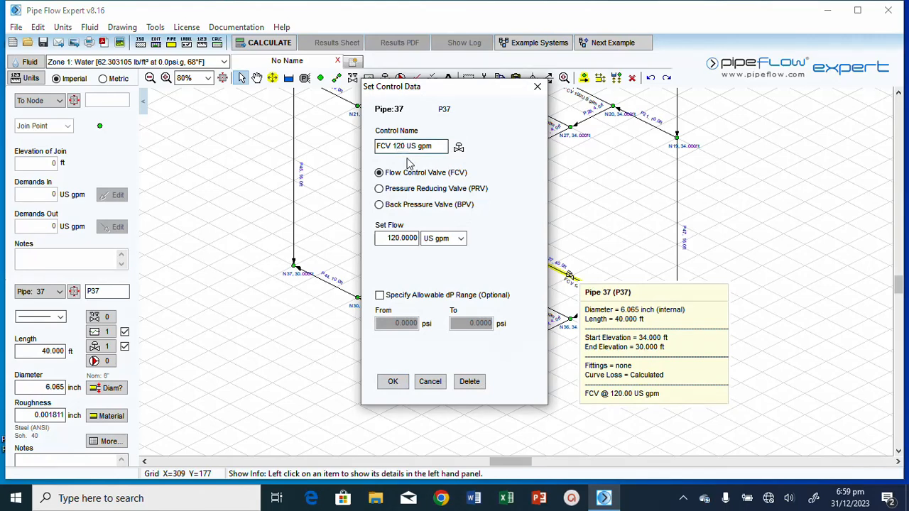
pyautogui.press('BackSpace')
pyautogui.press('BackSpace')
pyautogui.write('9')
pyautogui.click(396, 238)
pyautogui.write('9')
pyautogui.click(393, 381)
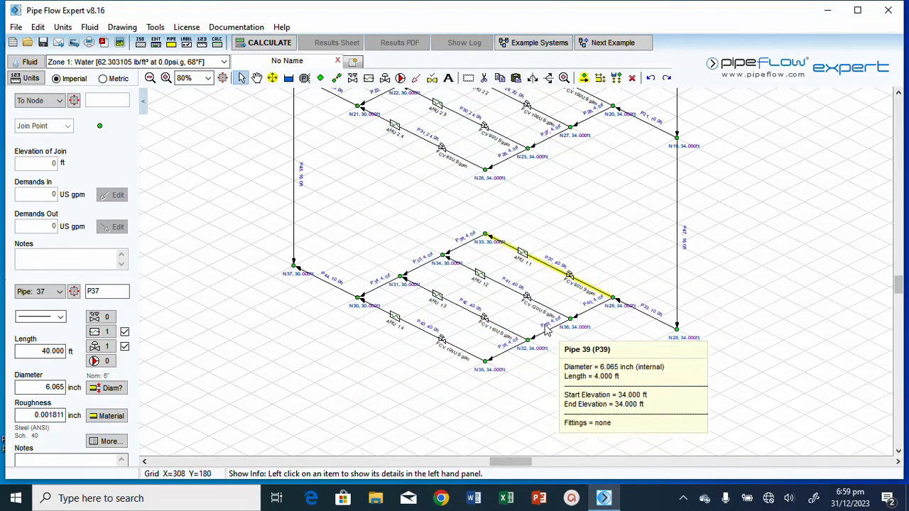
# Step: Rename the flow control valve on pipe P41 as FCV 90 US gpm and set its flow to 90 US gpm
pyautogui.doubleClick(527, 304)
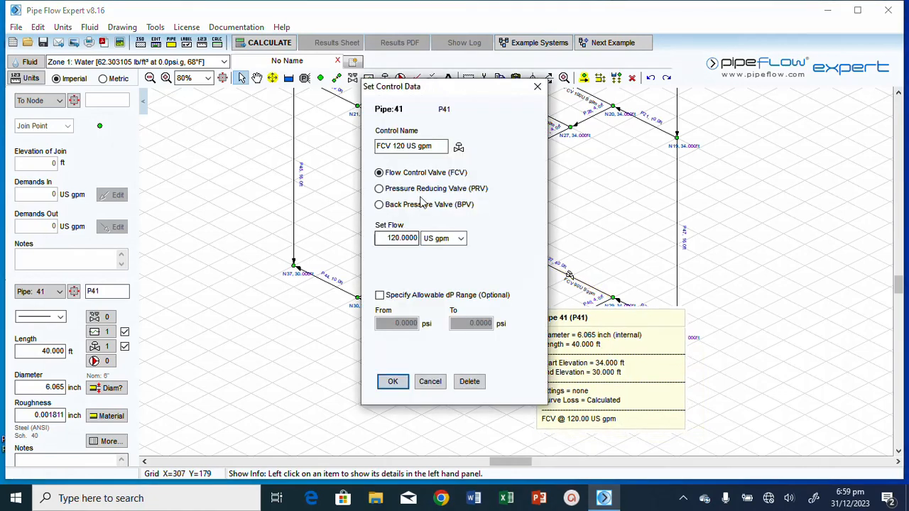
pyautogui.click(402, 146)
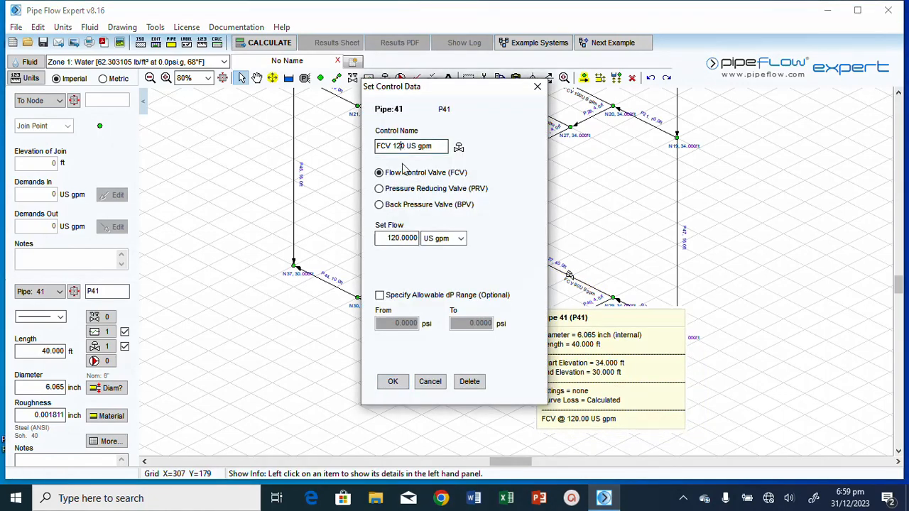
pyautogui.press('BackSpace')
pyautogui.press('BackSpace')
pyautogui.press('Delete')
pyautogui.write('9')
pyautogui.click(395, 238)
pyautogui.write('9')
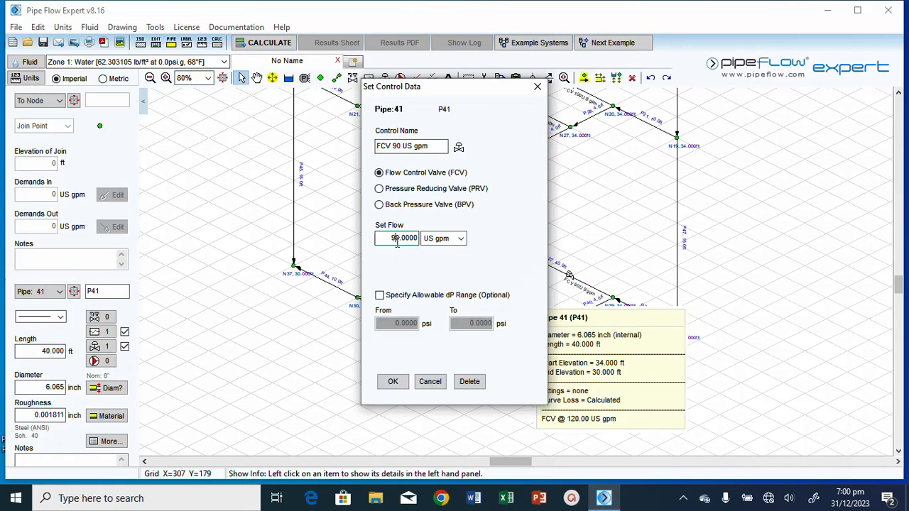
pyautogui.click(393, 381)
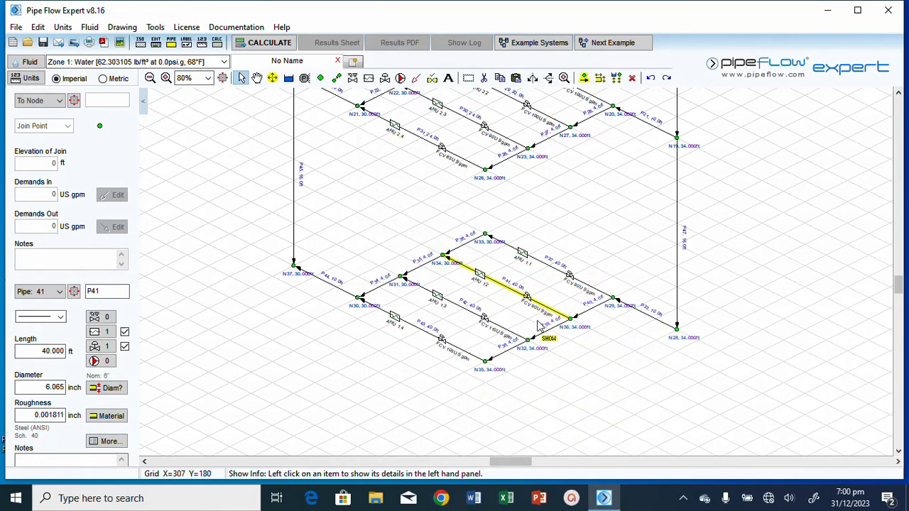
# Step: Rename the flow control valve on pipe P42 as FCV 80 US gpm and set its flow to 80 US gpm
pyautogui.moveTo(484, 323)
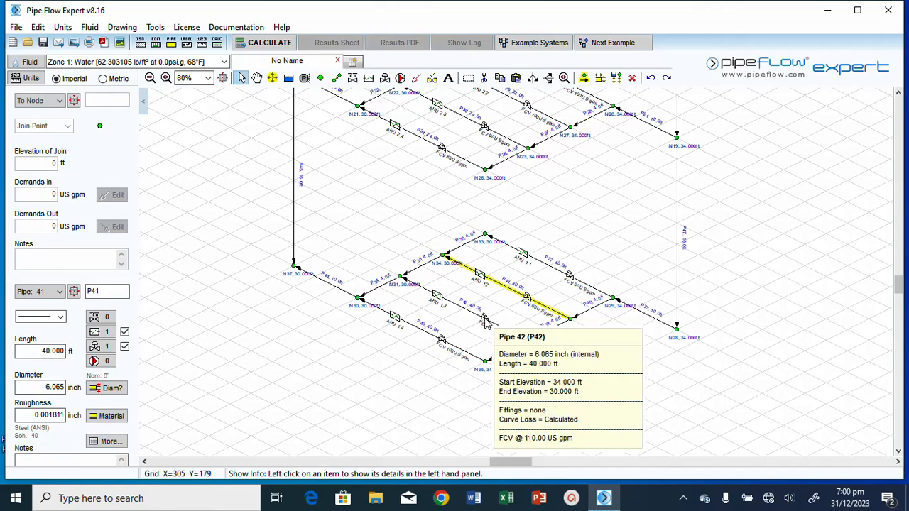
pyautogui.doubleClick(485, 321)
pyautogui.click(402, 145)
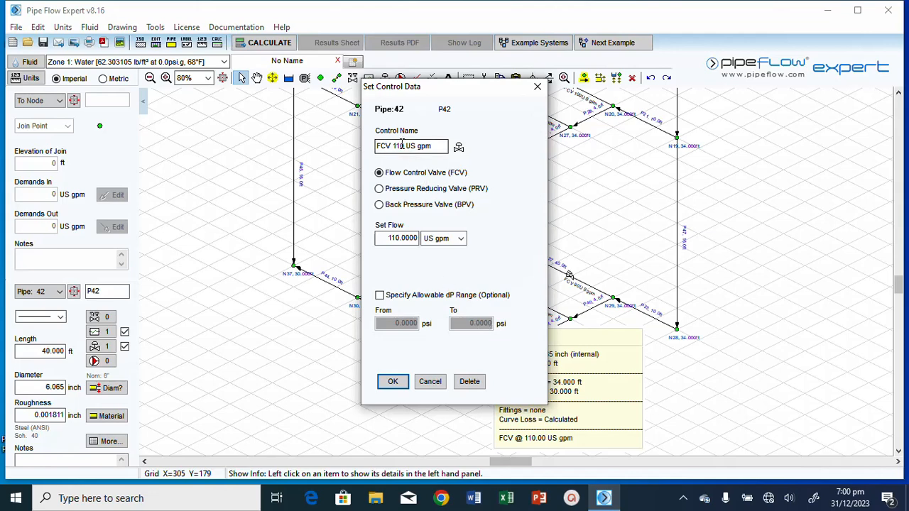
pyautogui.press('BackSpace')
pyautogui.press('BackSpace')
pyautogui.press('BackSpace')
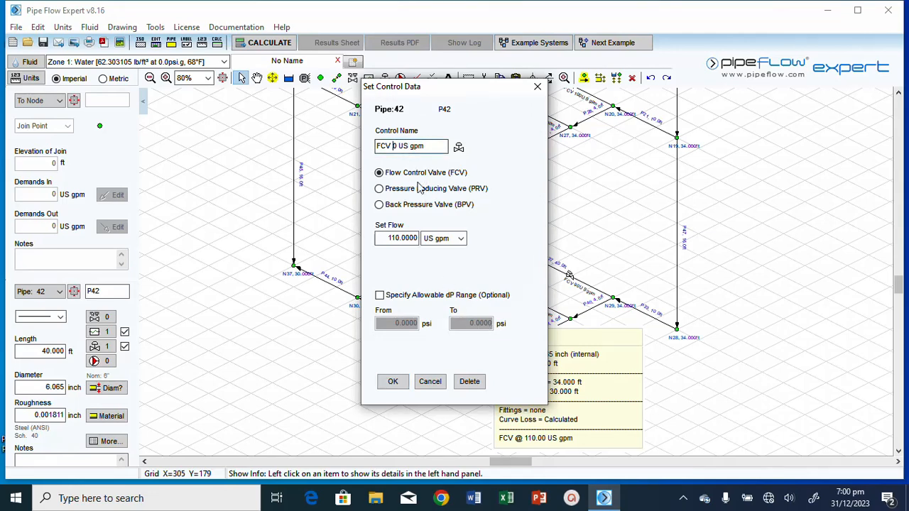
pyautogui.write('8')
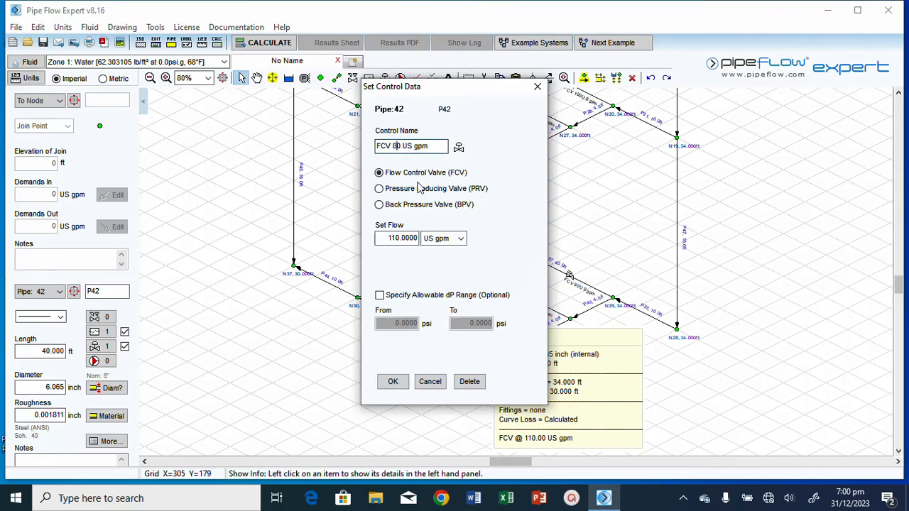
pyautogui.click(394, 238)
pyautogui.write('8')
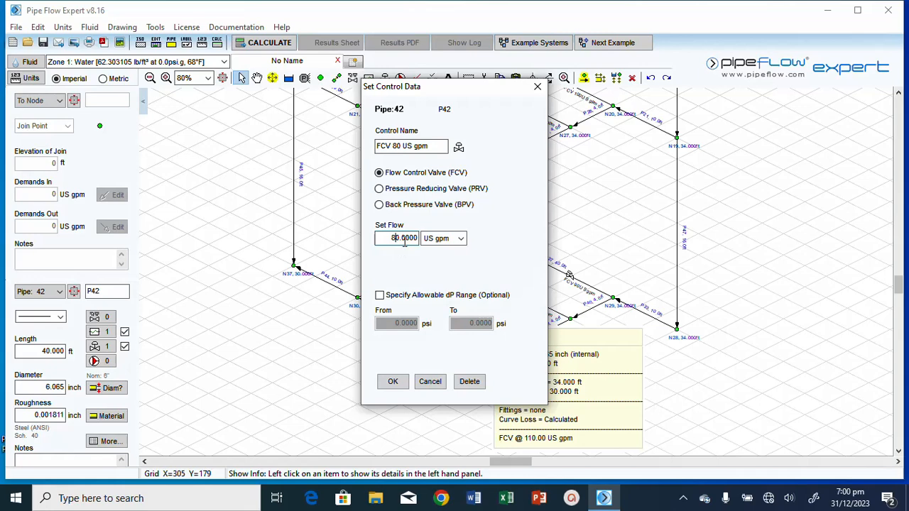
pyautogui.click(392, 381)
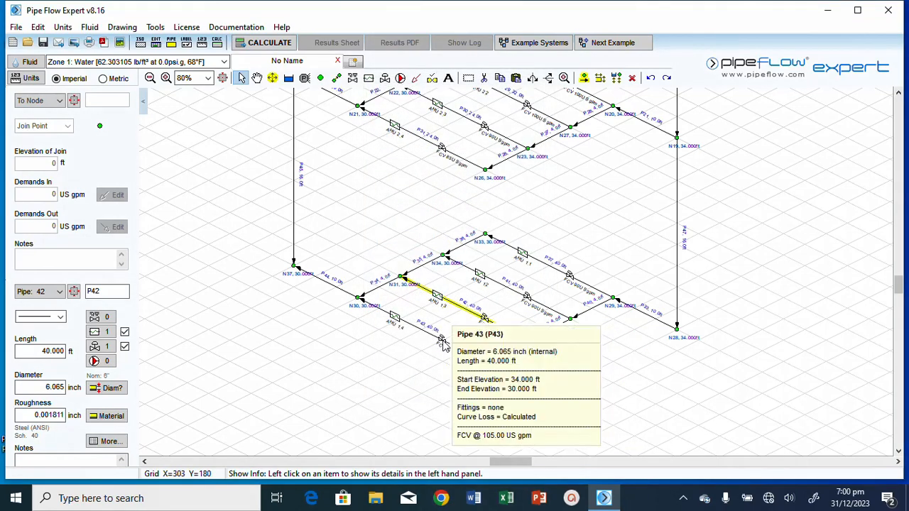
# Step: Rename the flow control valve on pipe P43 as FCV 75 US gpm and set its flow to 75 US gpm
pyautogui.click(441, 340)
pyautogui.click(402, 146)
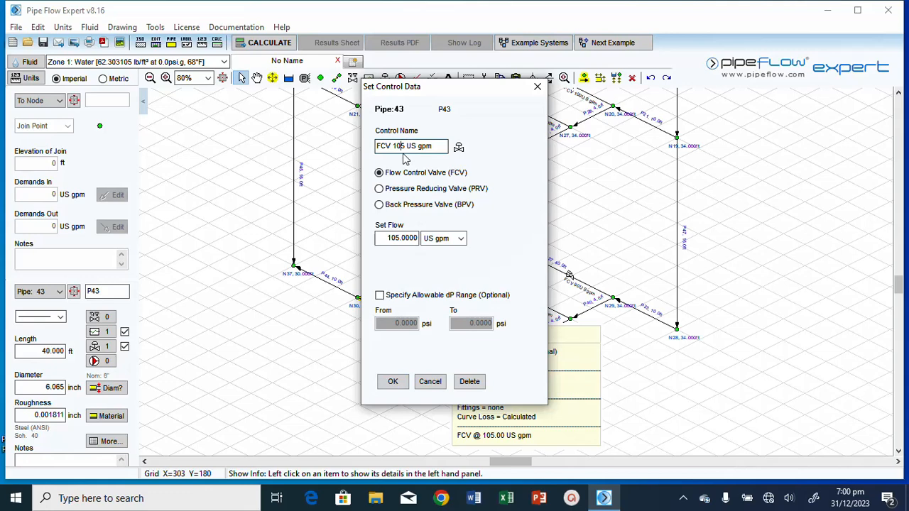
pyautogui.press('BackSpace')
pyautogui.press('BackSpace')
pyautogui.write('7')
pyautogui.press('BackSpace')
pyautogui.press('BackSpace')
pyautogui.write('7')
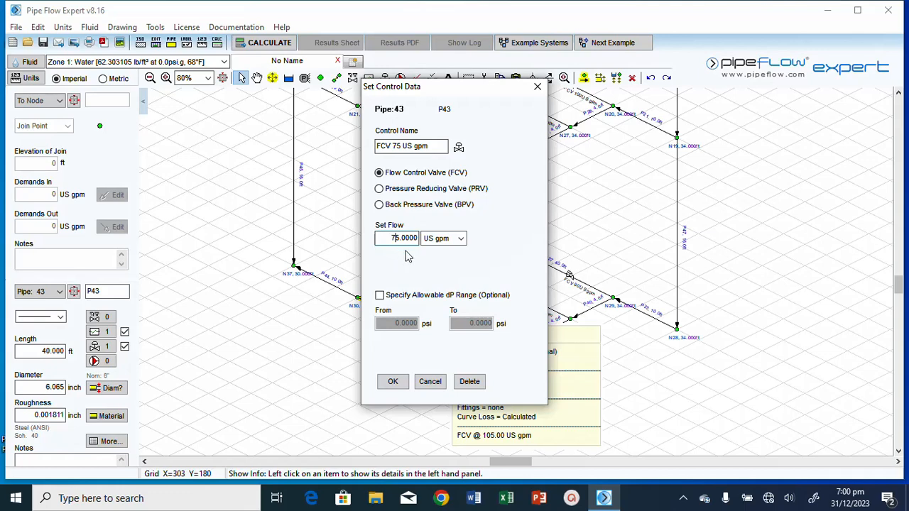
pyautogui.click(392, 381)
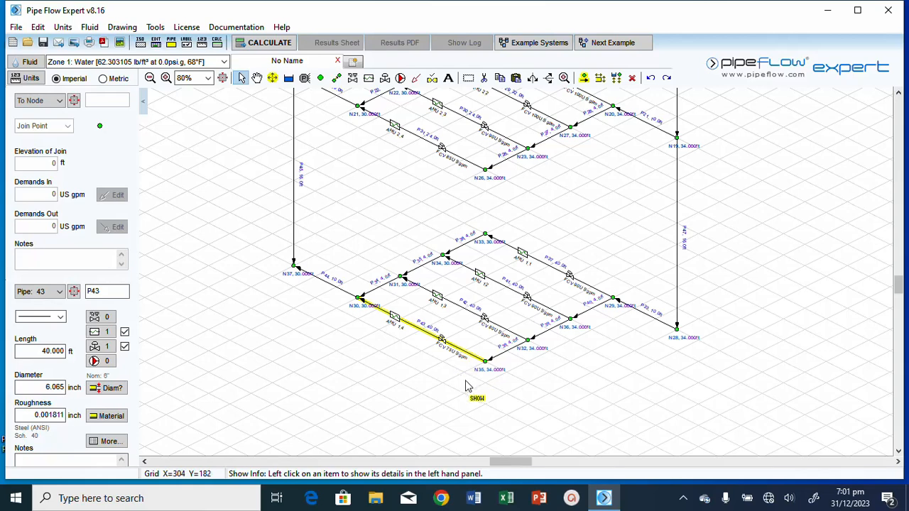
# Step: Set the length of branch pipes P42 and P43 on the lowest level to 44 ft
pyautogui.click(555, 277)
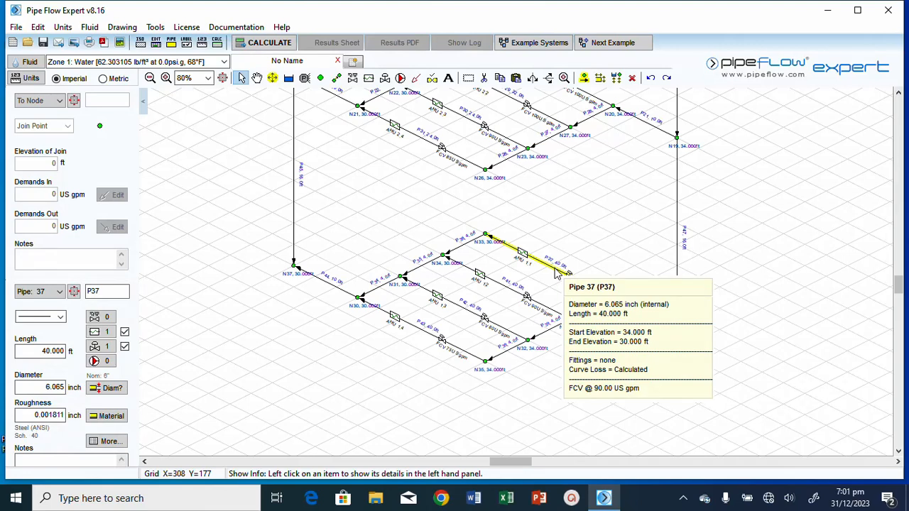
pyautogui.click(474, 318)
pyautogui.doubleClick(57, 351)
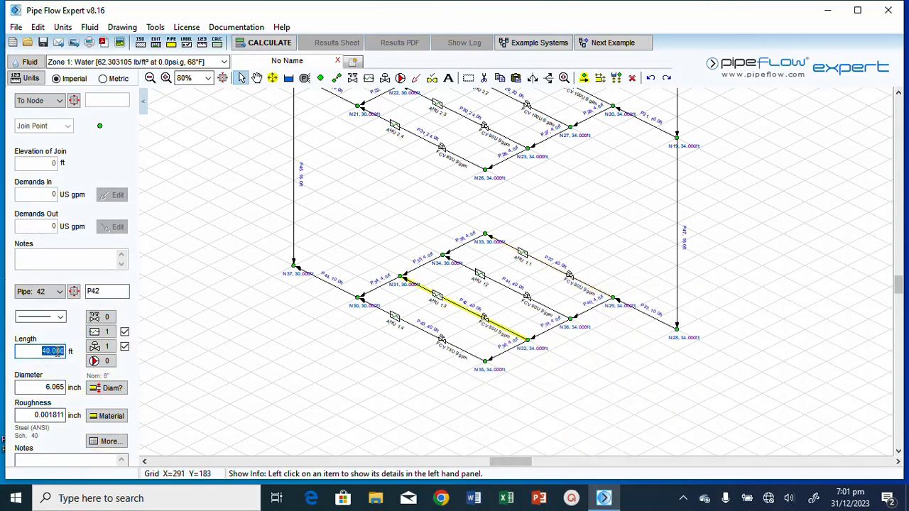
pyautogui.write('44')
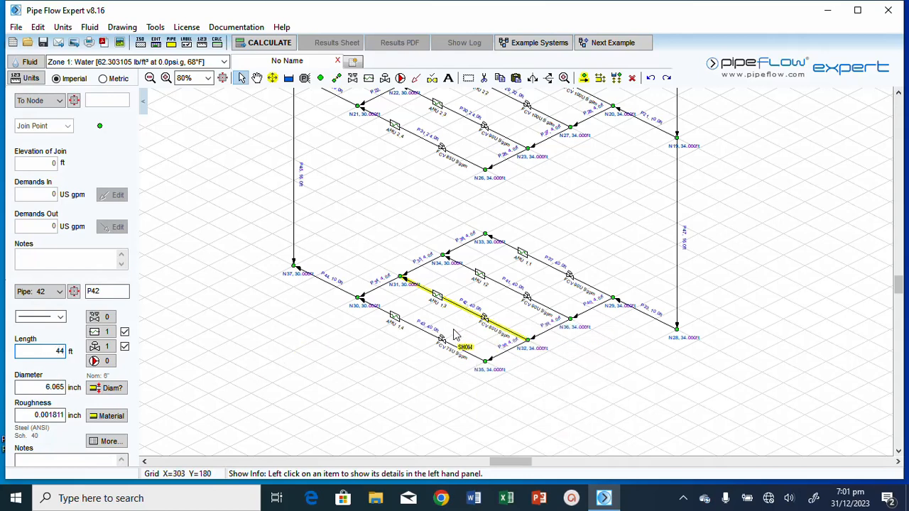
pyautogui.click(455, 335)
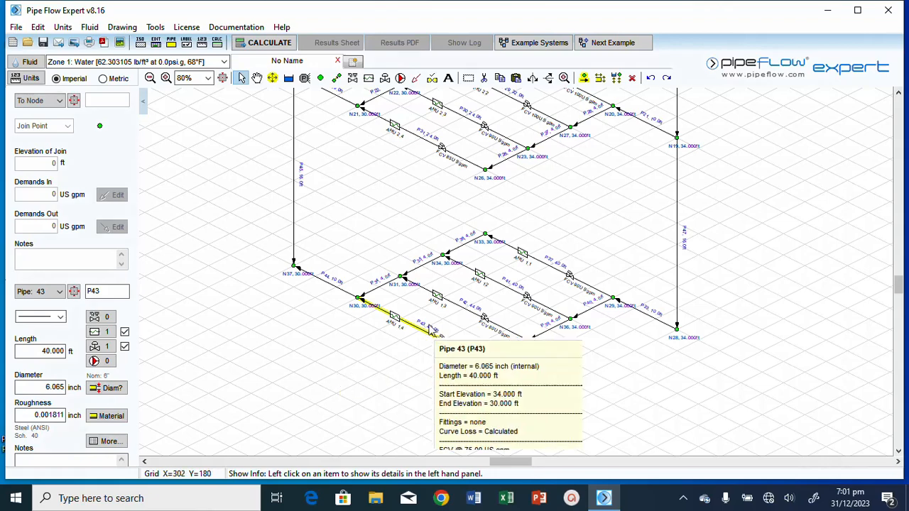
pyautogui.doubleClick(43, 350)
pyautogui.write('44')
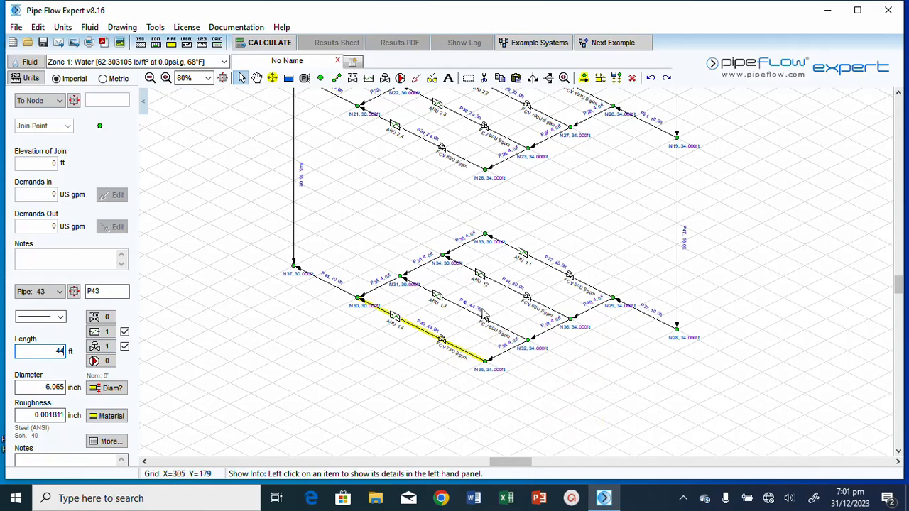
pyautogui.click(480, 311)
pyautogui.click(477, 316)
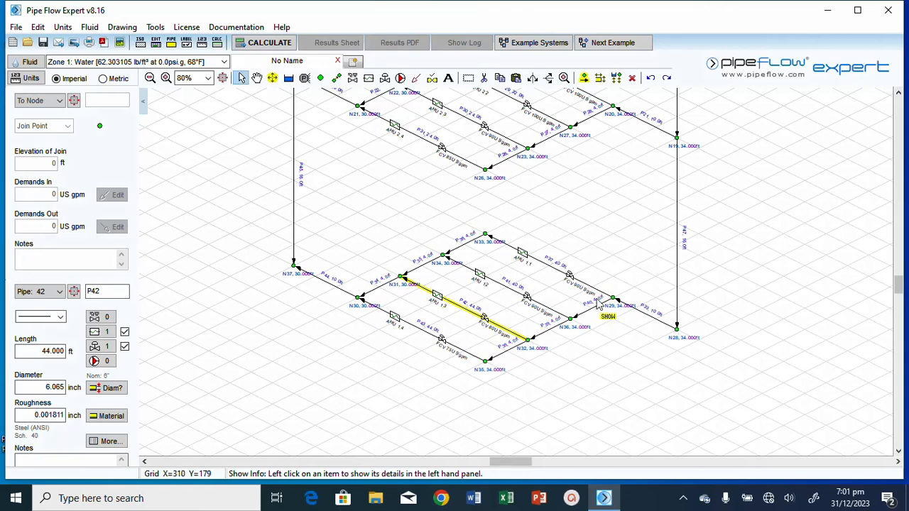
# Step: Set the length of branch pipes P37 and P41 on the lowest level to 28 ft
pyautogui.moveTo(582, 286)
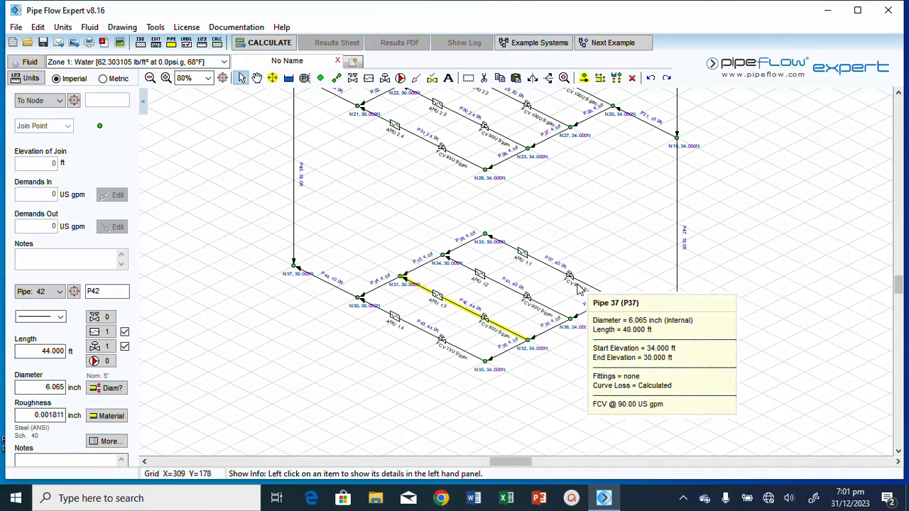
pyautogui.click(583, 284)
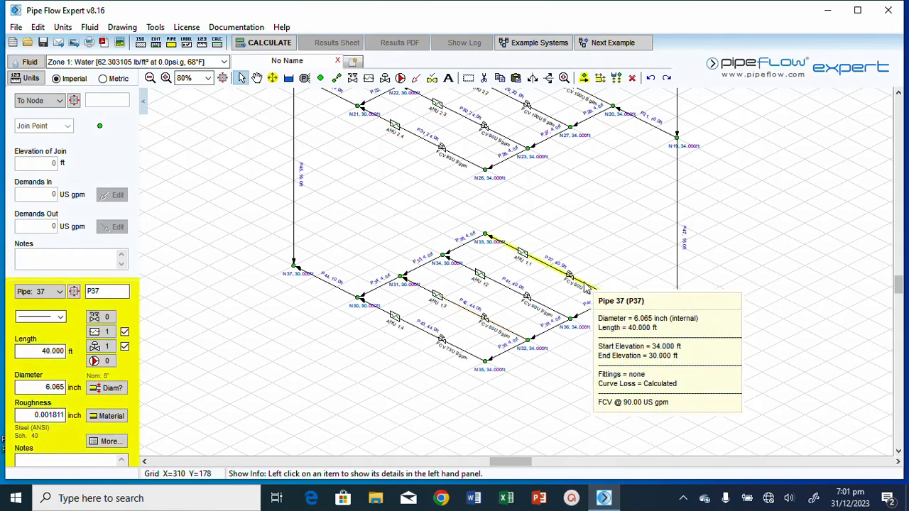
pyautogui.doubleClick(56, 352)
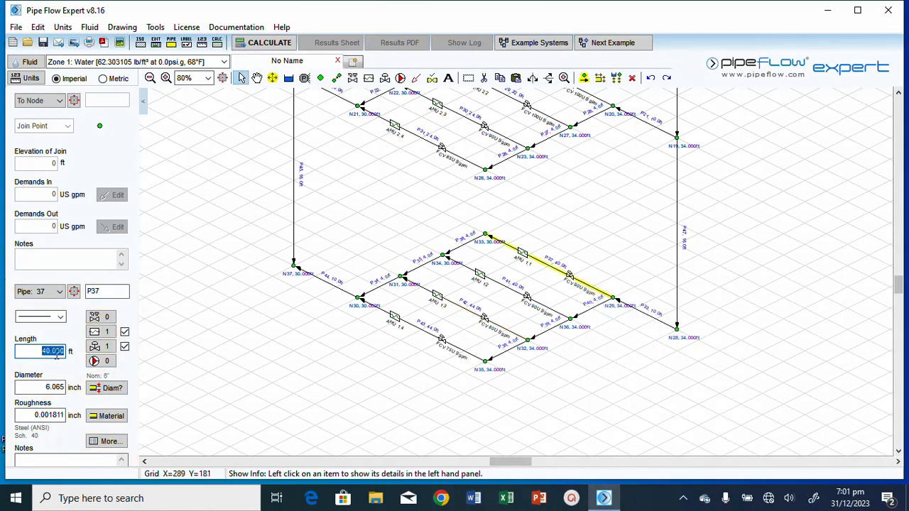
pyautogui.write('28')
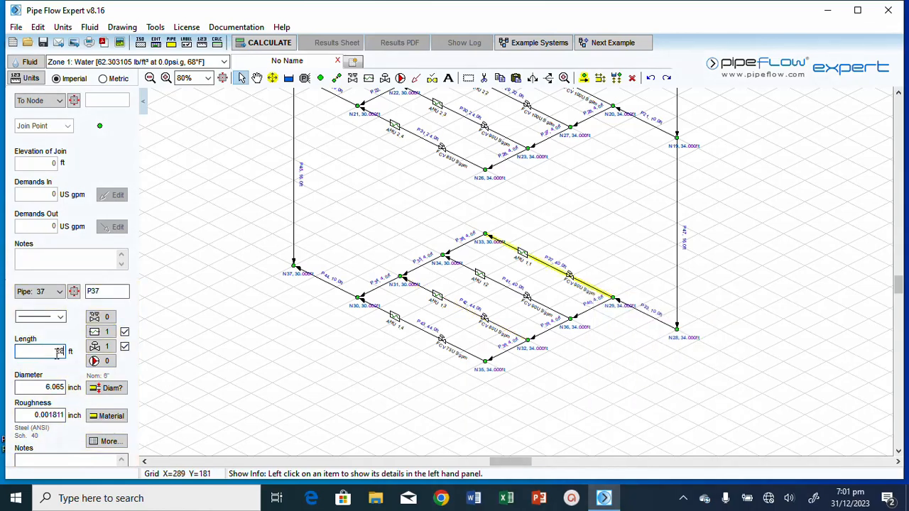
pyautogui.click(547, 312)
pyautogui.doubleClick(52, 351)
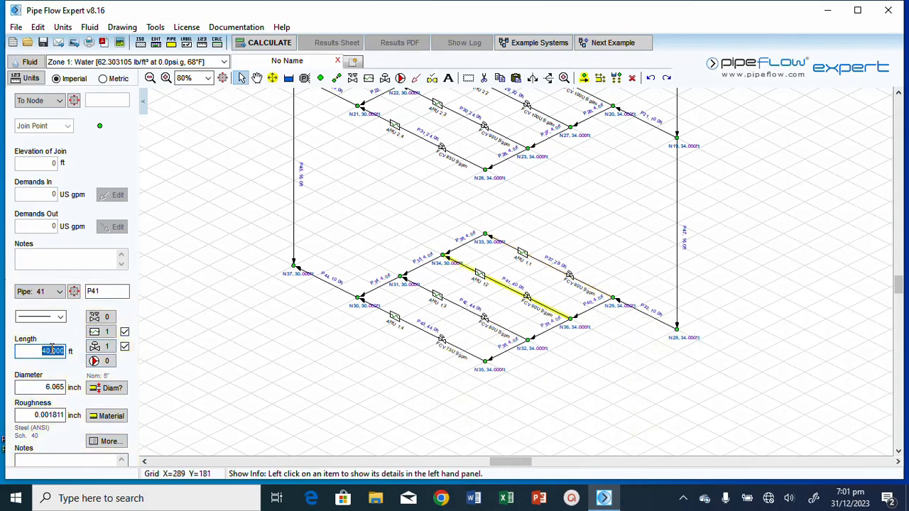
pyautogui.write('28')
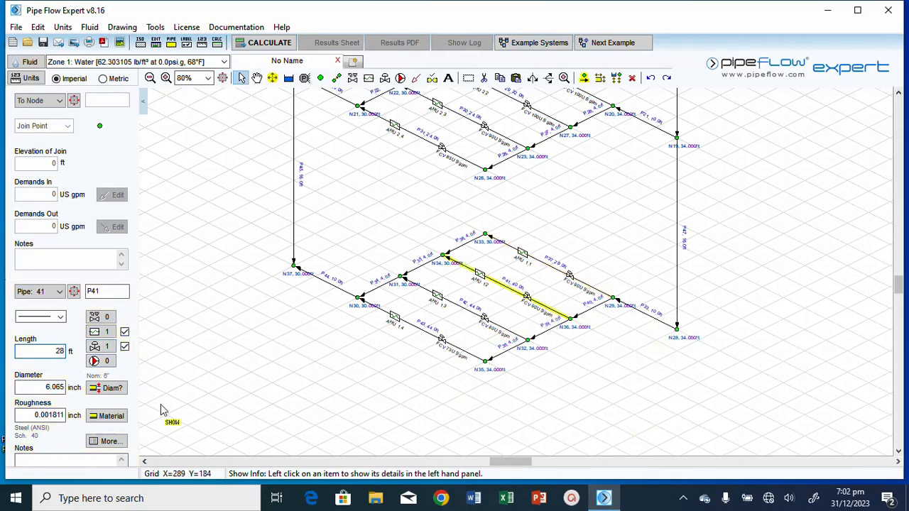
pyautogui.click(544, 268)
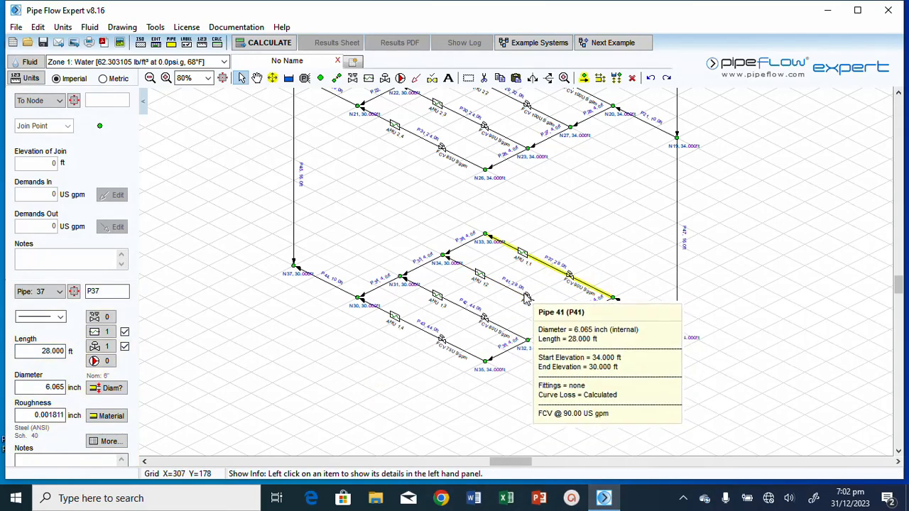
# Step: Check the properties of branch pipes P41, P37, P42 and P43 on the lowest level
pyautogui.click(519, 297)
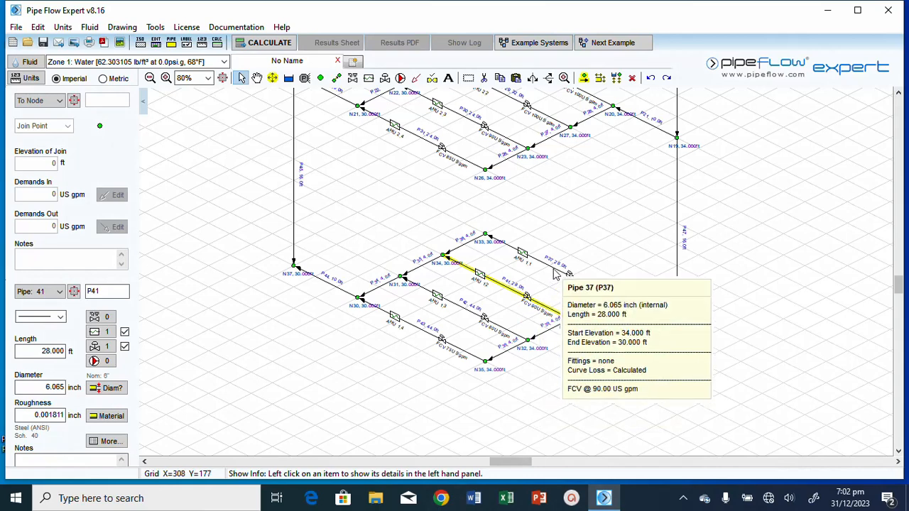
pyautogui.click(562, 284)
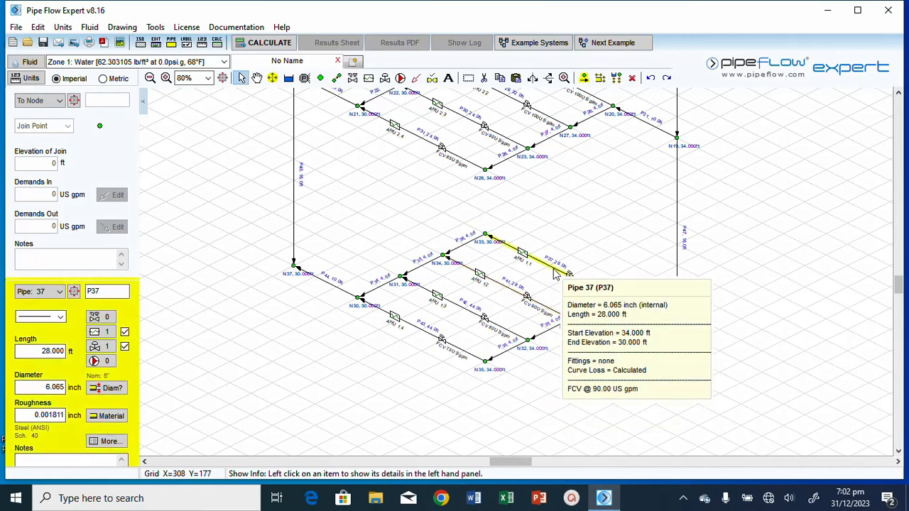
pyautogui.click(523, 298)
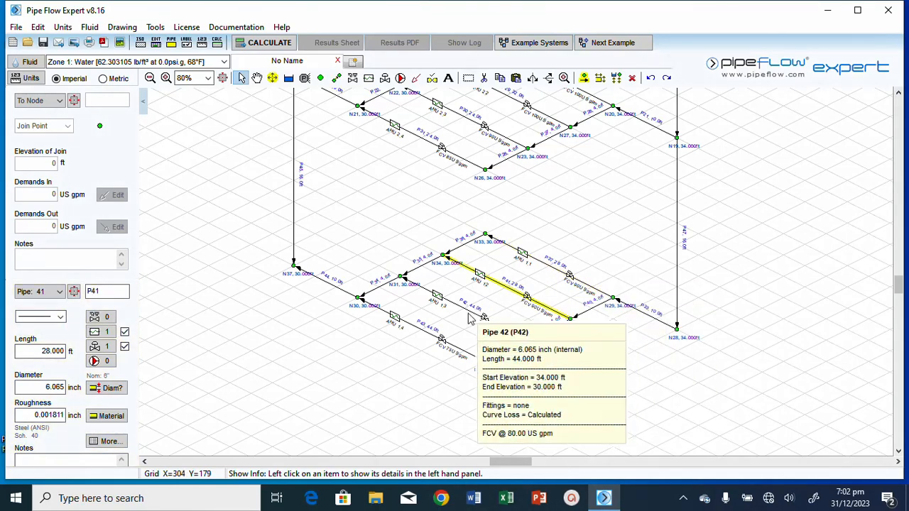
pyautogui.click(470, 315)
pyautogui.click(423, 337)
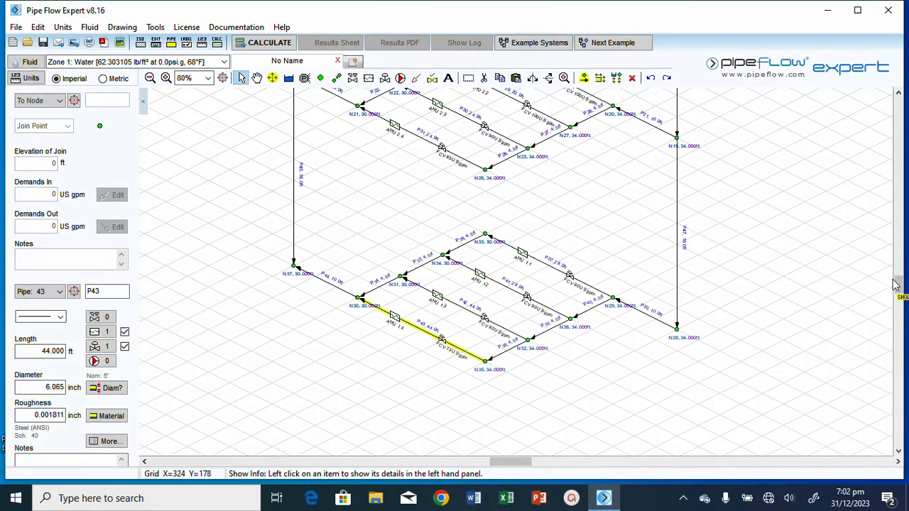
# Step: Change pipe P12 on the AHU 3.1 branch to the 3" Steel (ANSI) Sch. 40 size and save it
pyautogui.moveTo(898, 285)
pyautogui.mouseDown()
pyautogui.moveTo(899, 237)
pyautogui.moveTo(901, 274)
pyautogui.mouseUp()
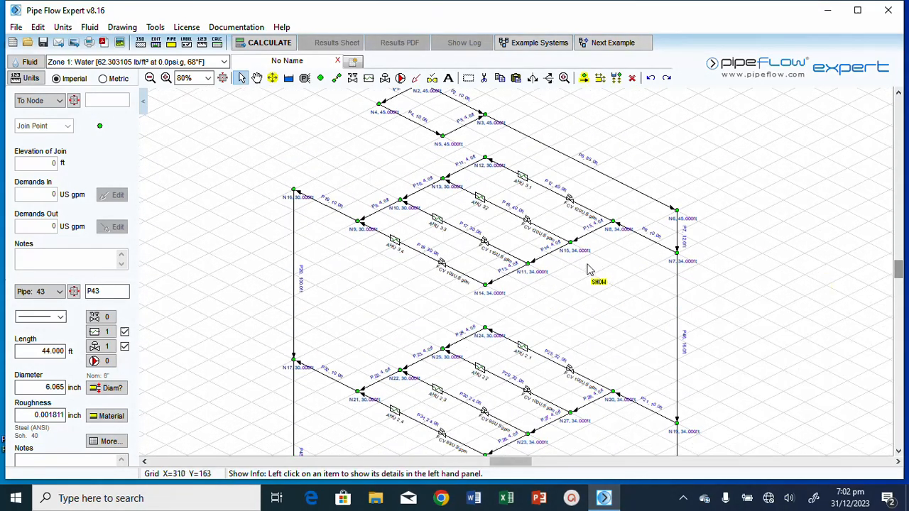
pyautogui.click(552, 192)
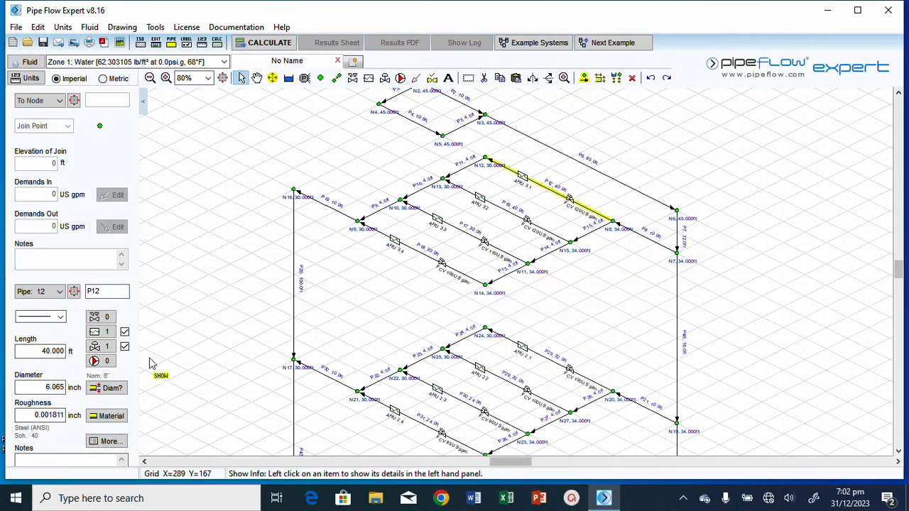
pyautogui.click(108, 389)
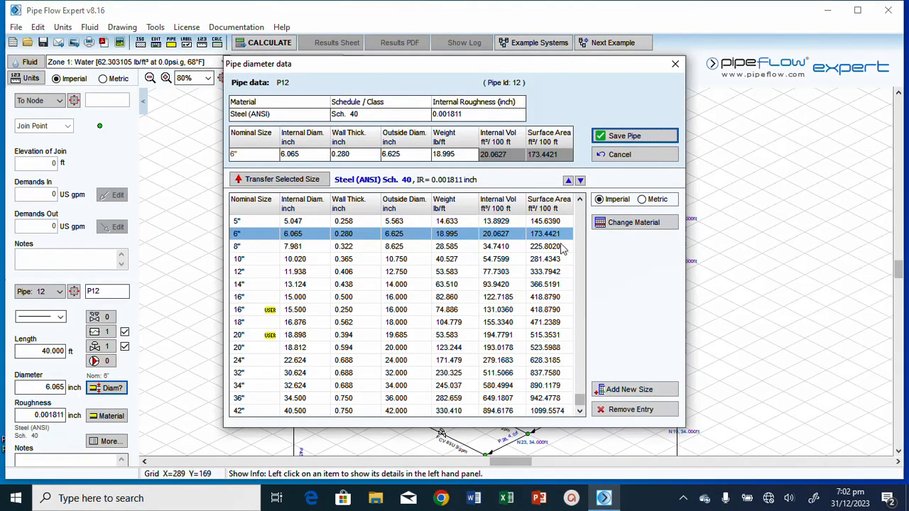
pyautogui.click(580, 201)
pyautogui.click(580, 200)
pyautogui.click(580, 200)
pyautogui.click(580, 200)
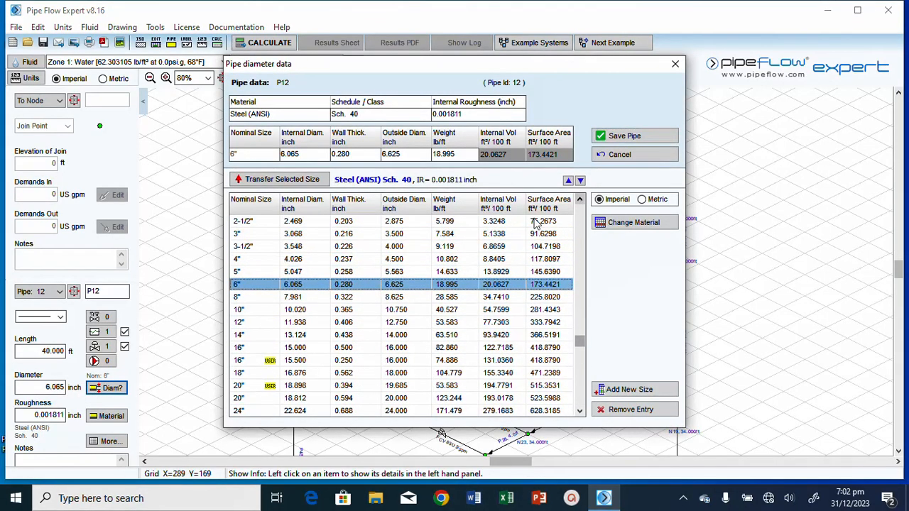
pyautogui.click(250, 235)
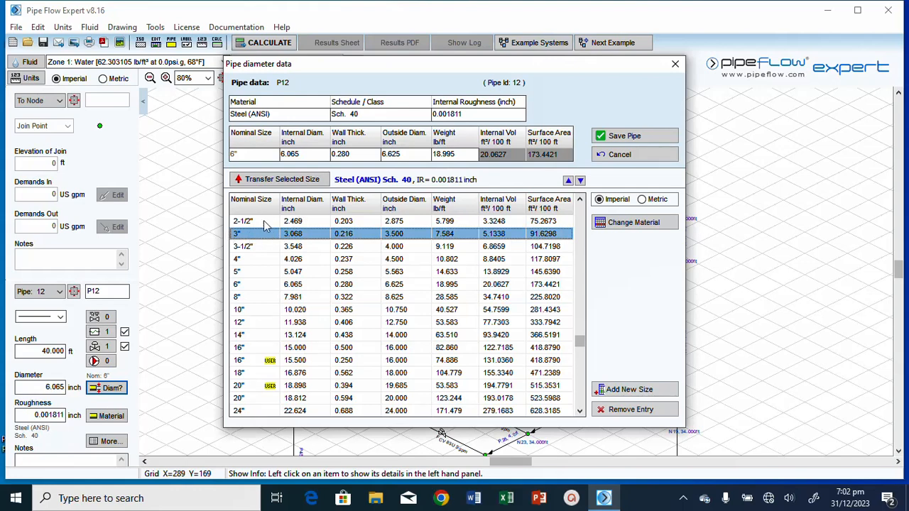
pyautogui.click(288, 186)
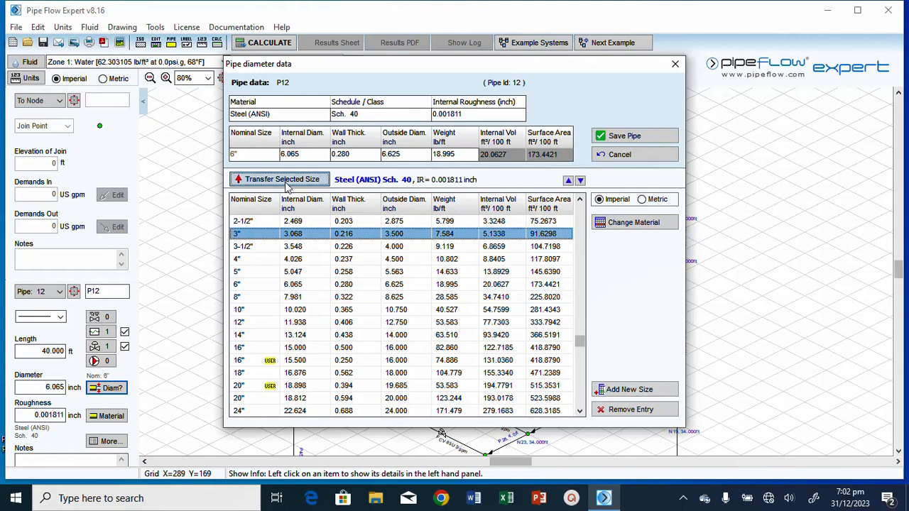
pyautogui.click(629, 137)
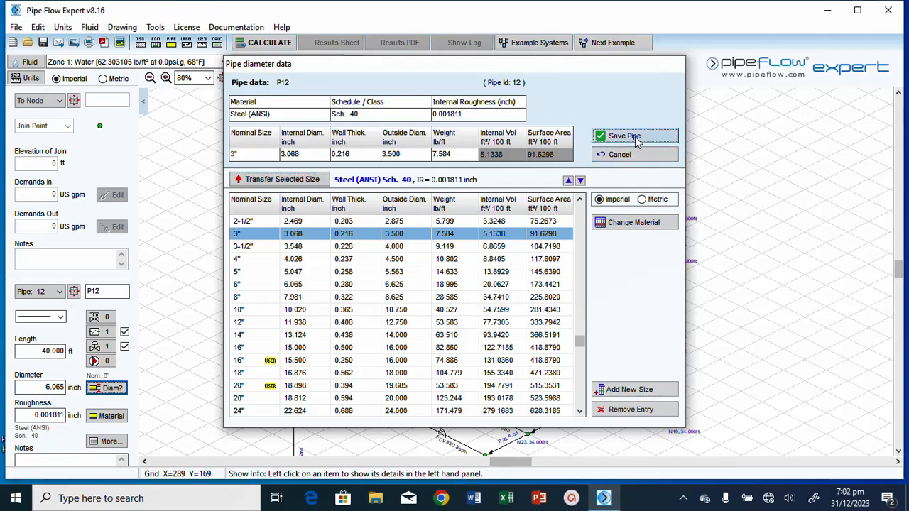
pyautogui.click(595, 223)
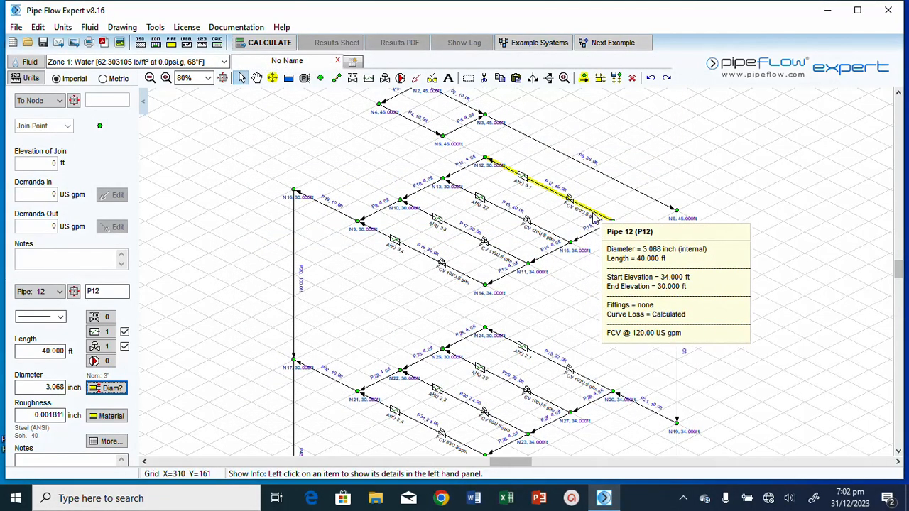
pyautogui.click(597, 220)
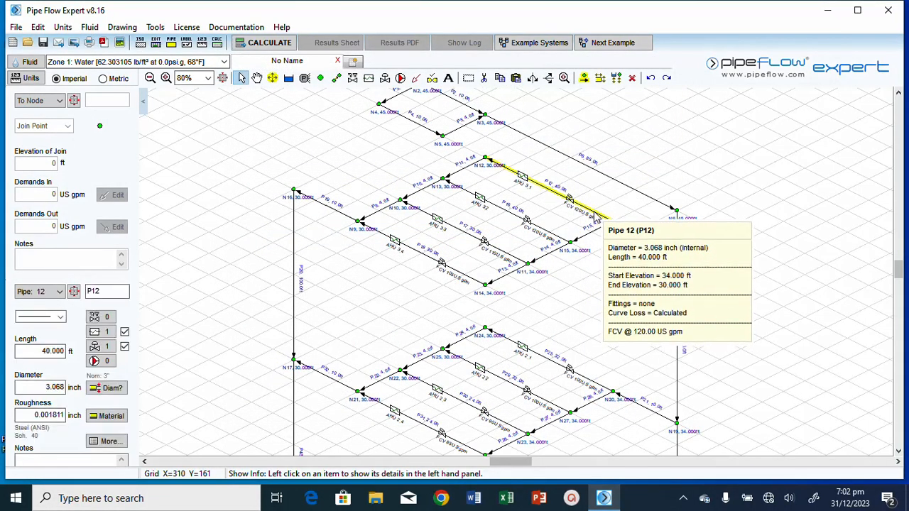
pyautogui.rightClick(597, 219)
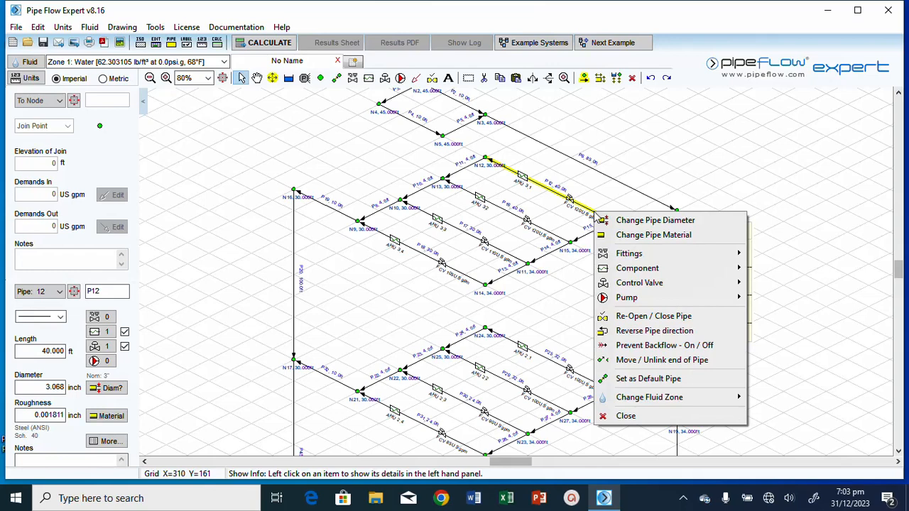
pyautogui.click(572, 319)
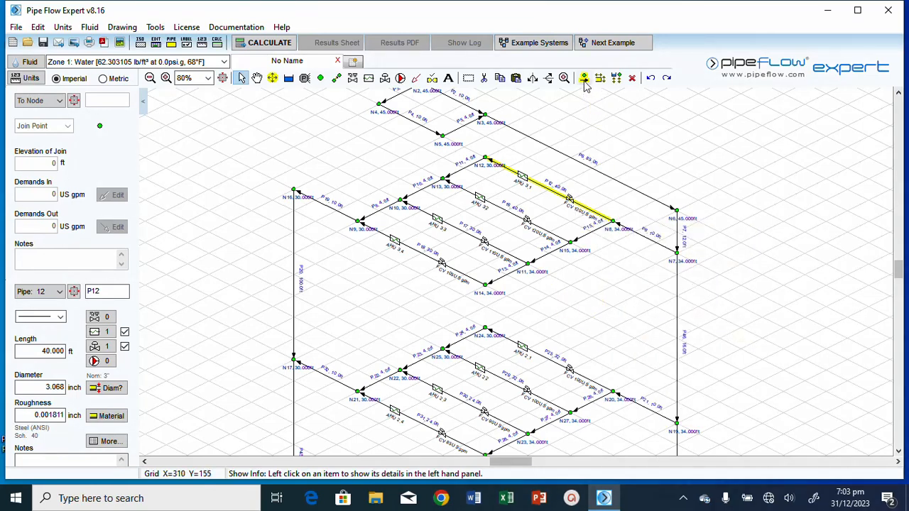
# Step: Select AHU branch pipes P16, P17 and P18 on the top level and P25, P29, P30 and P31 on the middle level
pyautogui.click(583, 77)
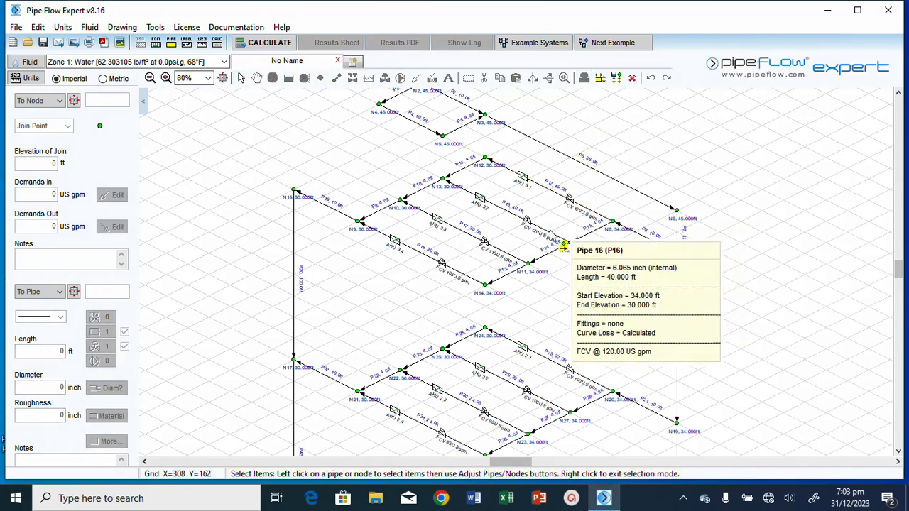
pyautogui.click(551, 236)
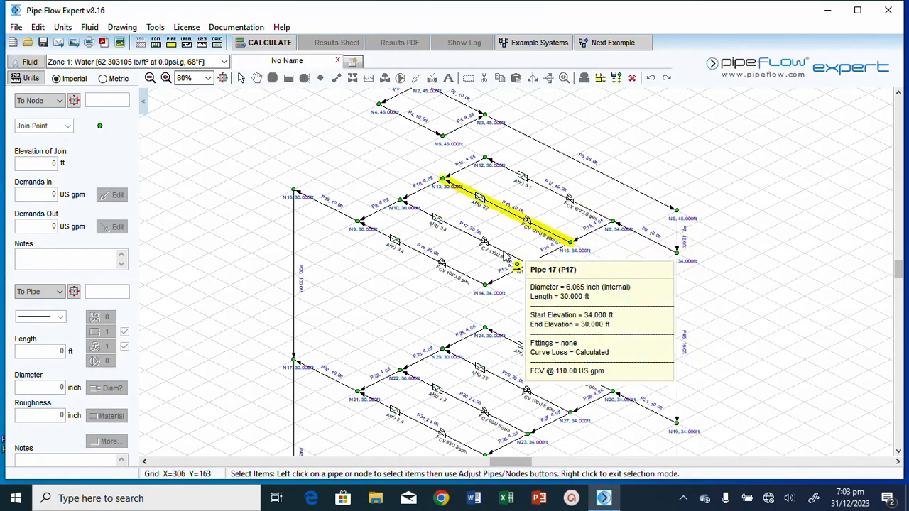
pyautogui.click(507, 254)
pyautogui.click(467, 275)
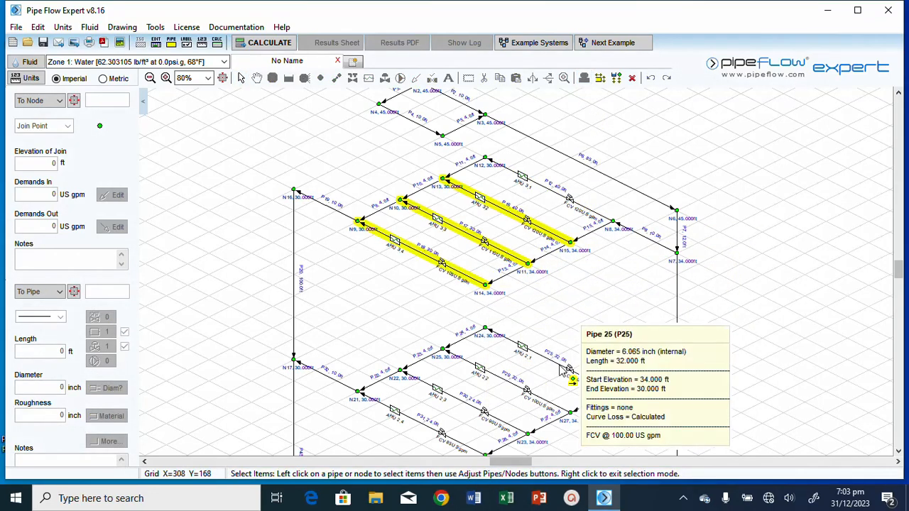
pyautogui.click(584, 387)
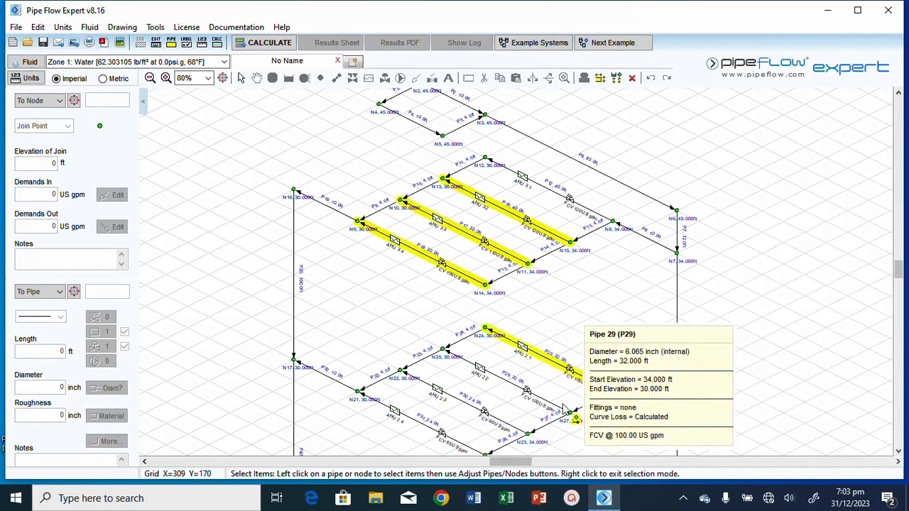
pyautogui.click(560, 410)
pyautogui.click(512, 424)
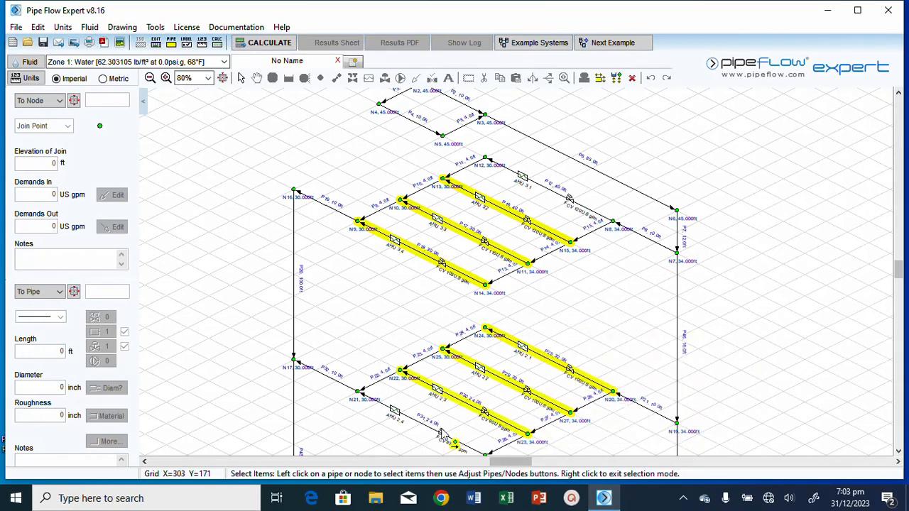
pyautogui.click(433, 430)
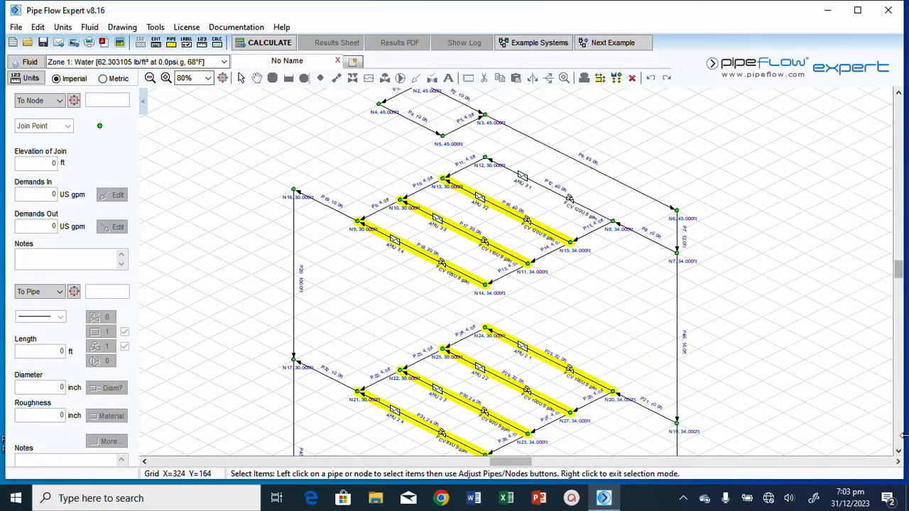
# Step: Add AHU branch pipes P37, P41, P42 and P43 on the lowest level to the selection
pyautogui.scroll(-5, 898, 444)
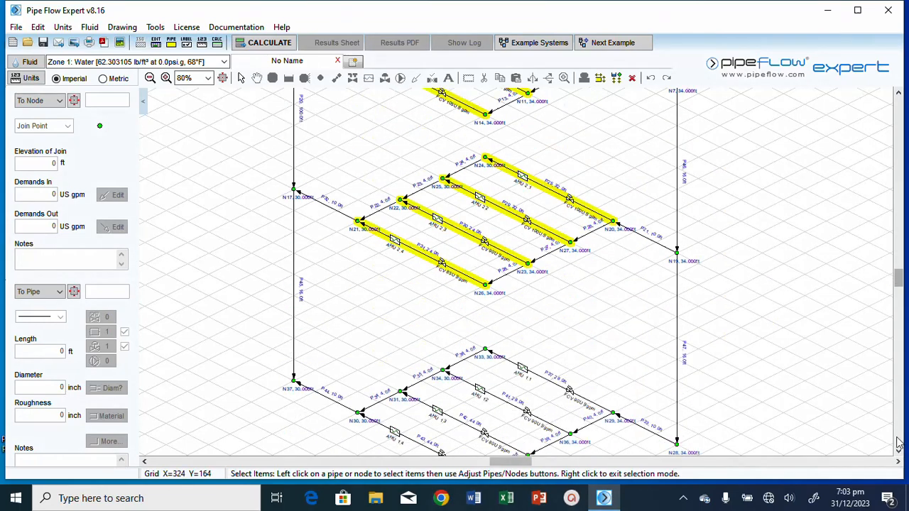
pyautogui.click(565, 260)
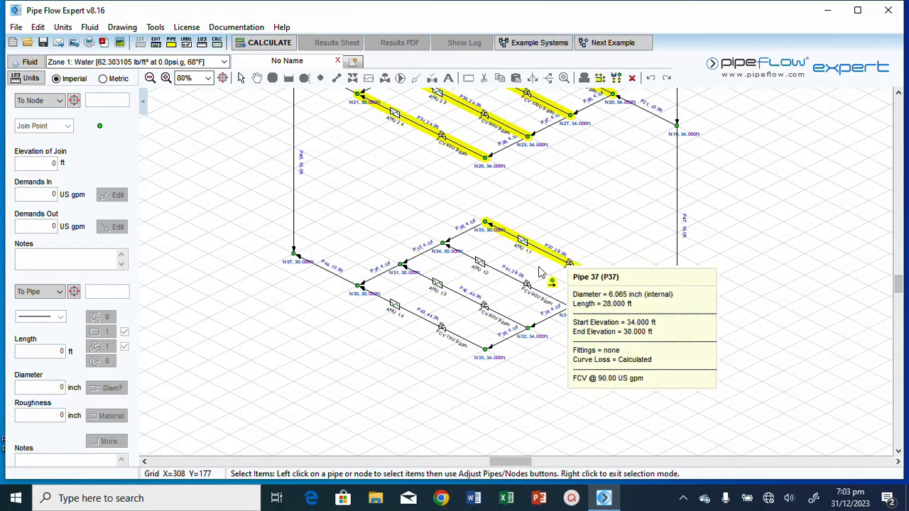
pyautogui.click(510, 277)
pyautogui.click(485, 302)
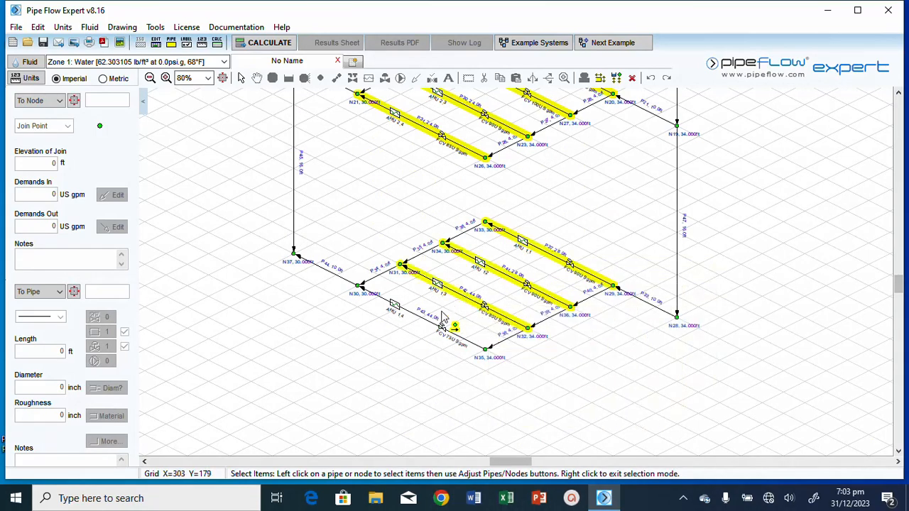
pyautogui.click(426, 323)
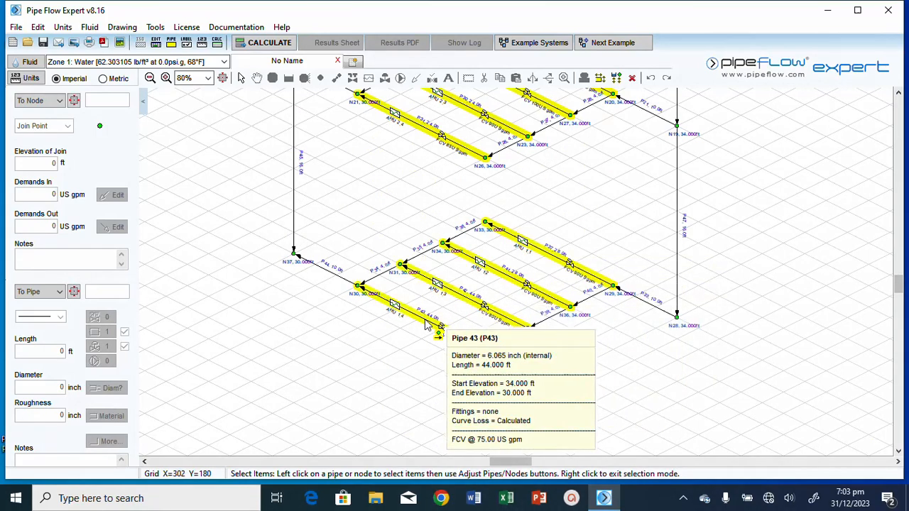
# Step: Add the six 4 ft header pipes on the lowest level and pipe P12 on the AHU 3.1 branch to the selection
pyautogui.click(381, 277)
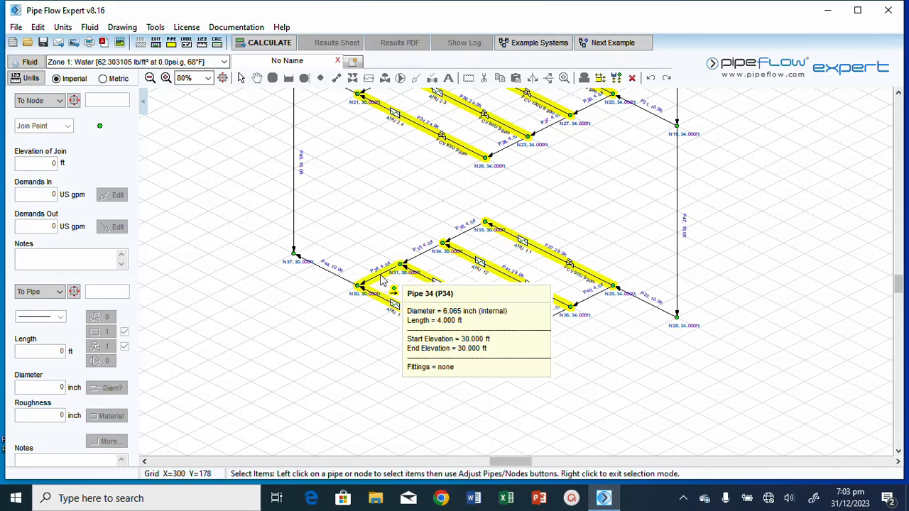
pyautogui.click(418, 256)
pyautogui.click(463, 232)
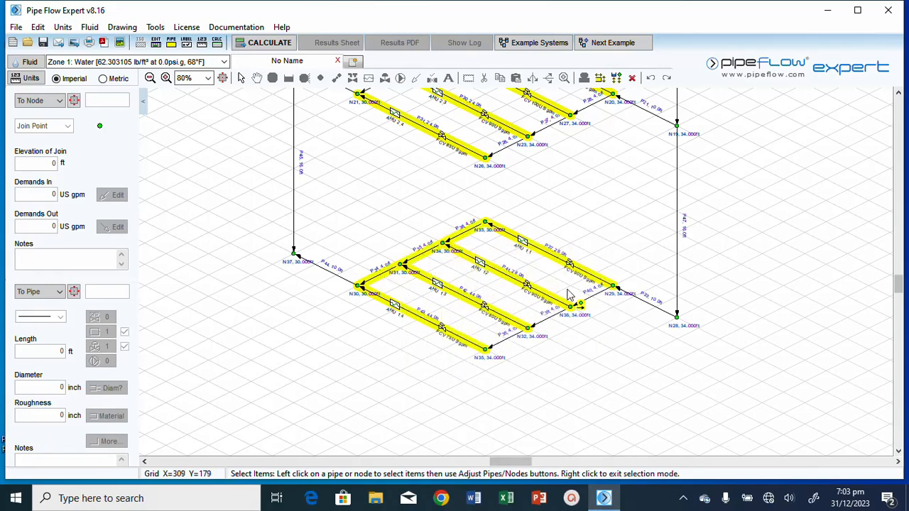
pyautogui.click(597, 294)
pyautogui.click(537, 332)
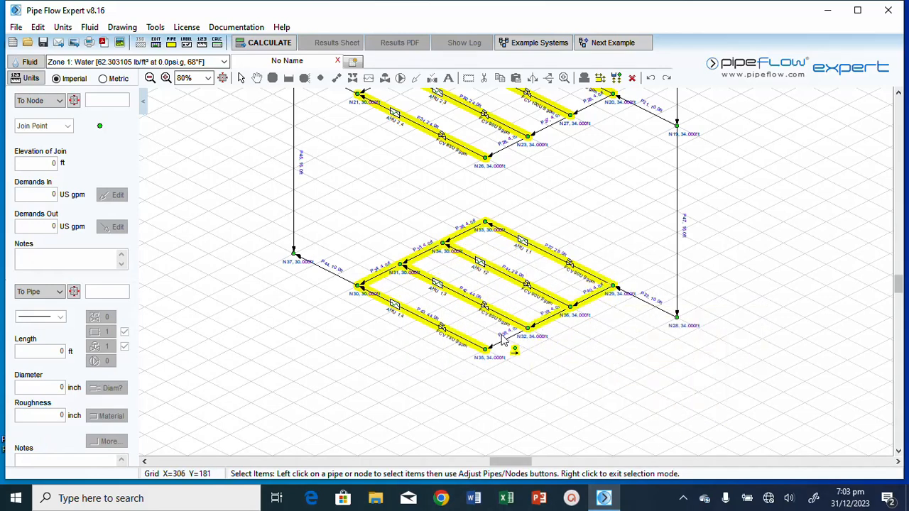
pyautogui.click(500, 344)
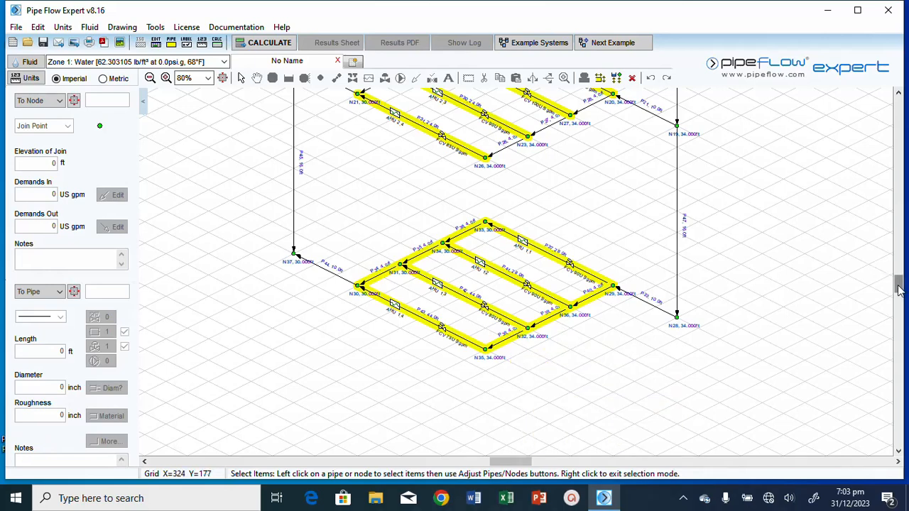
pyautogui.moveTo(898, 288)
pyautogui.mouseDown()
pyautogui.moveTo(899, 220)
pyautogui.moveTo(907, 287)
pyautogui.moveTo(905, 257)
pyautogui.mouseUp()
pyautogui.moveTo(545, 317)
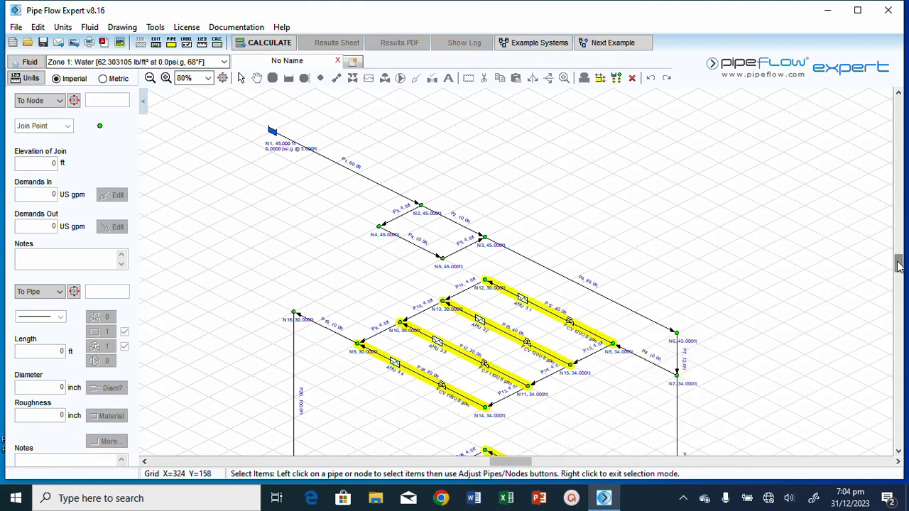
# Step: Set the default pipe diameter to the 3" Steel (ANSI) Sch. 40 size and save it
pyautogui.moveTo(897, 262)
pyautogui.mouseDown()
pyautogui.moveTo(900, 284)
pyautogui.moveTo(899, 219)
pyautogui.mouseUp()
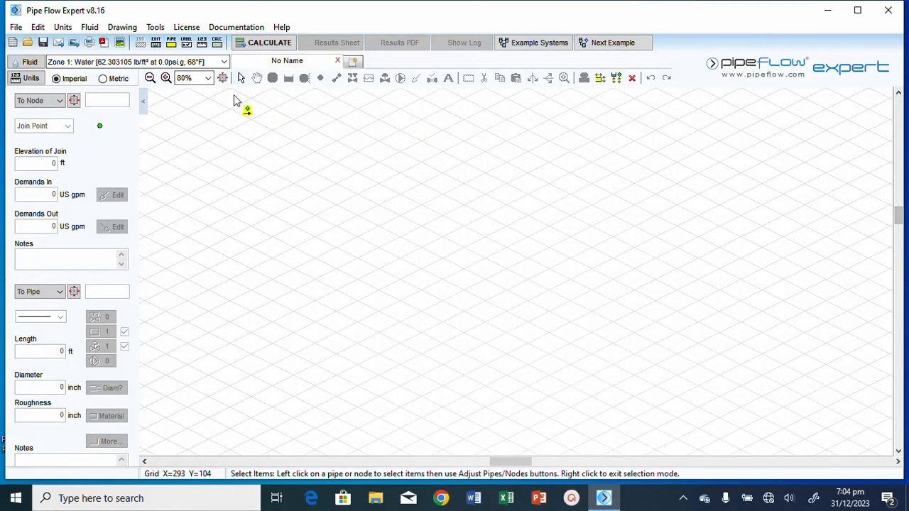
pyautogui.click(223, 77)
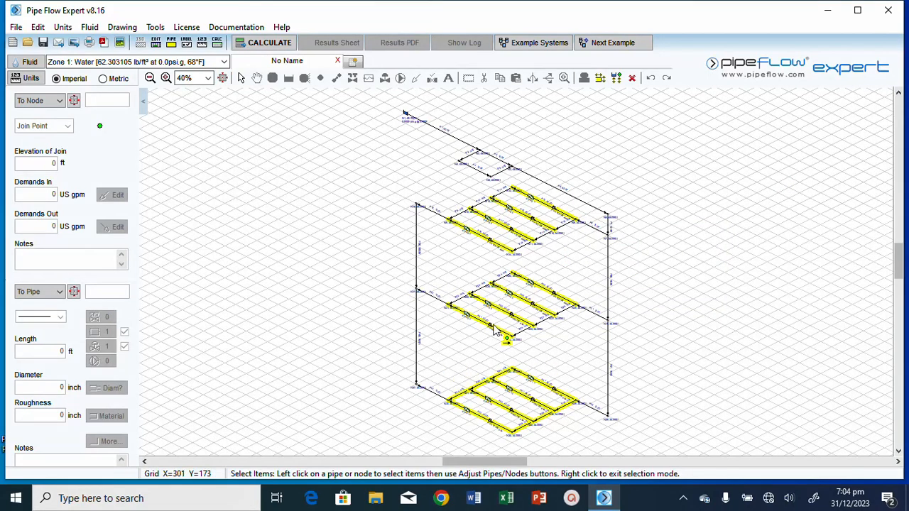
pyautogui.click(171, 43)
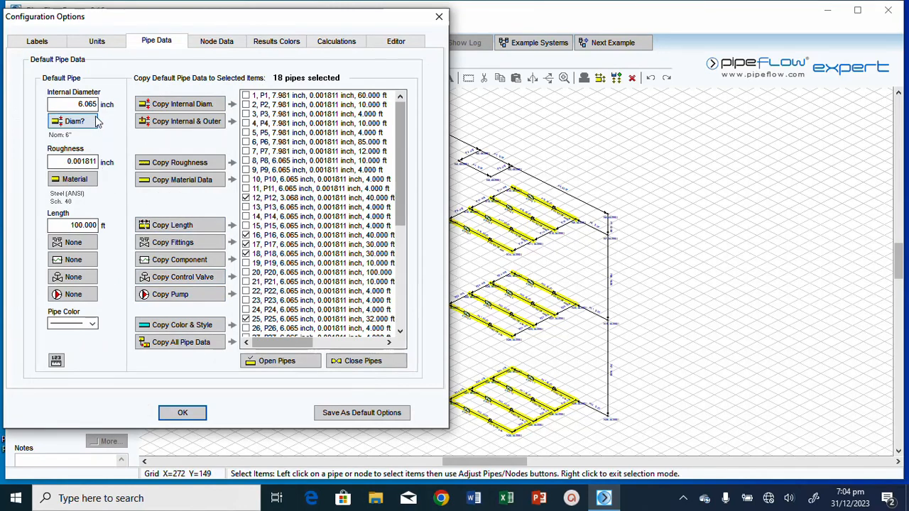
pyautogui.click(87, 105)
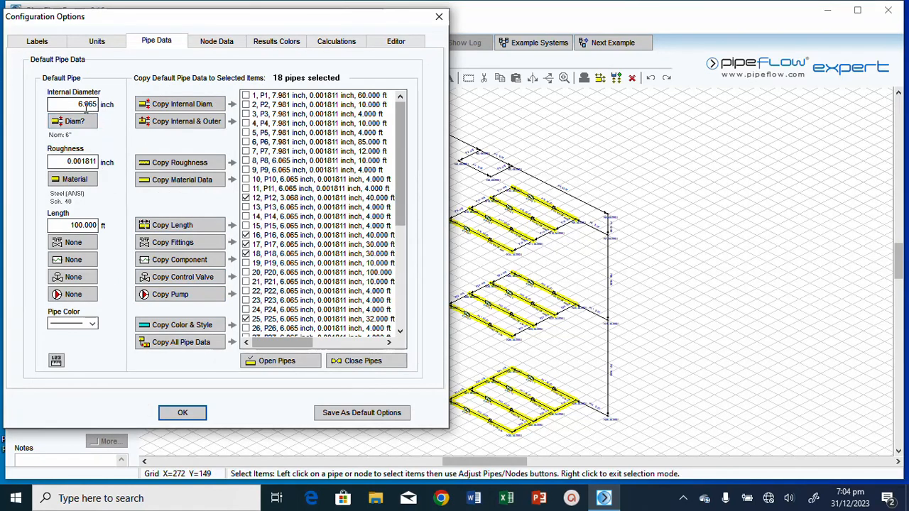
pyautogui.doubleClick(87, 104)
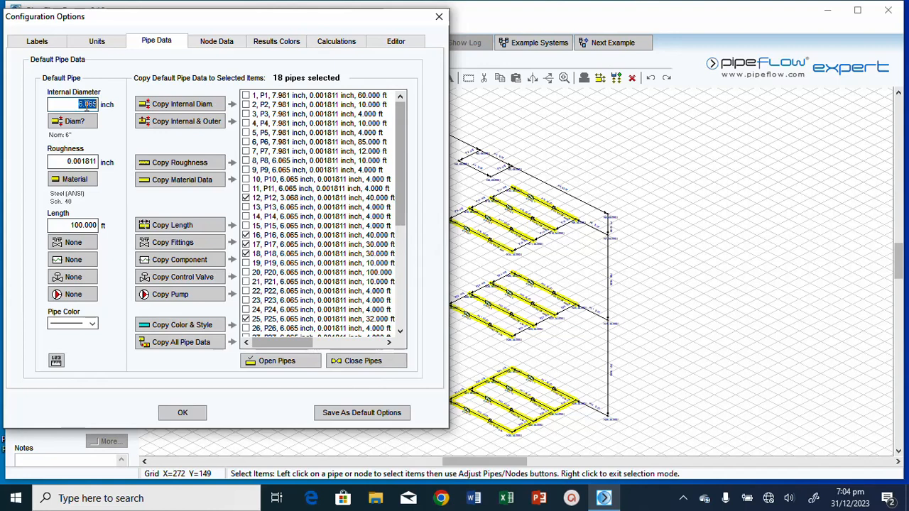
pyautogui.click(74, 121)
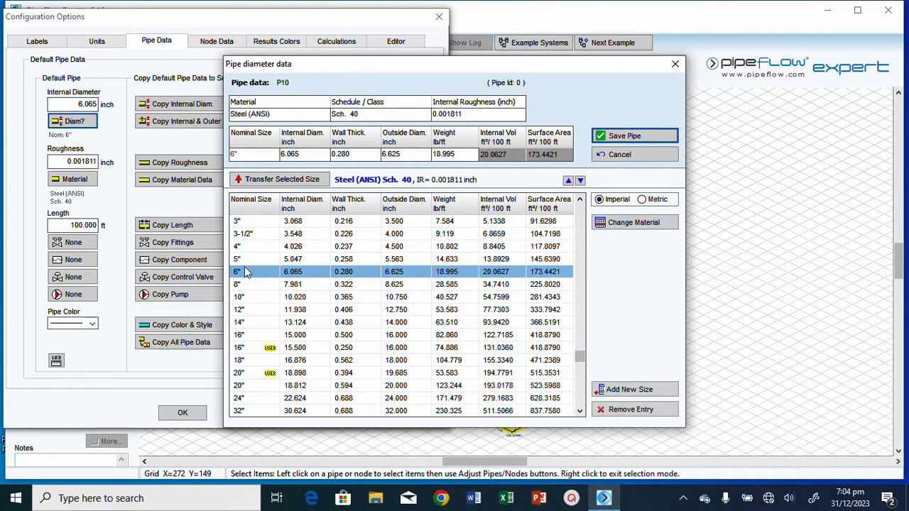
pyautogui.click(240, 221)
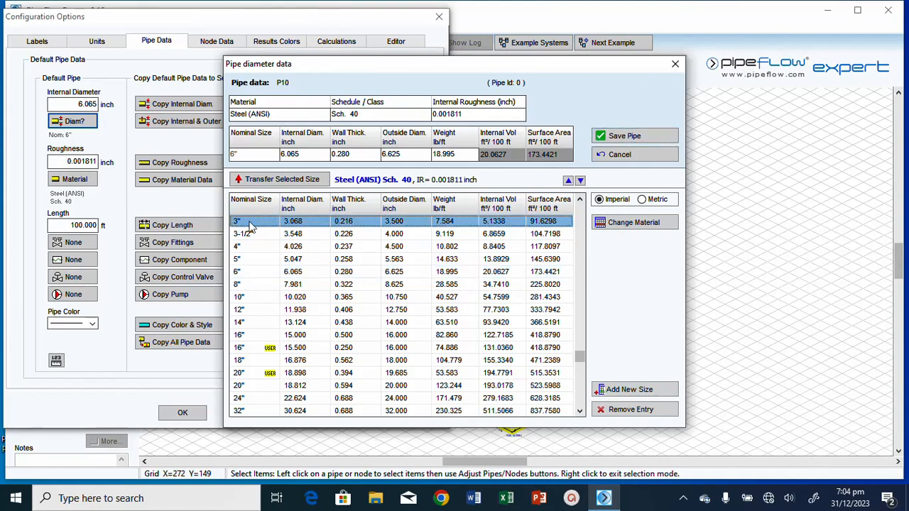
pyautogui.click(276, 179)
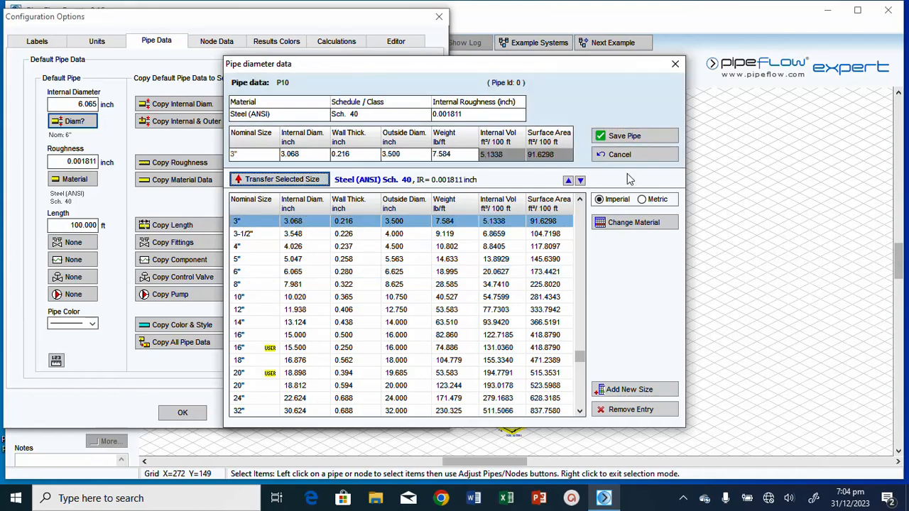
pyautogui.click(625, 136)
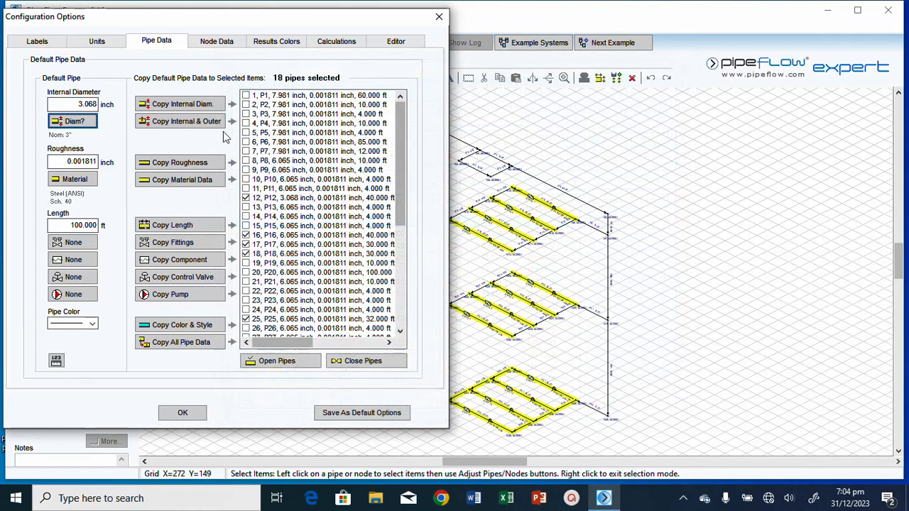
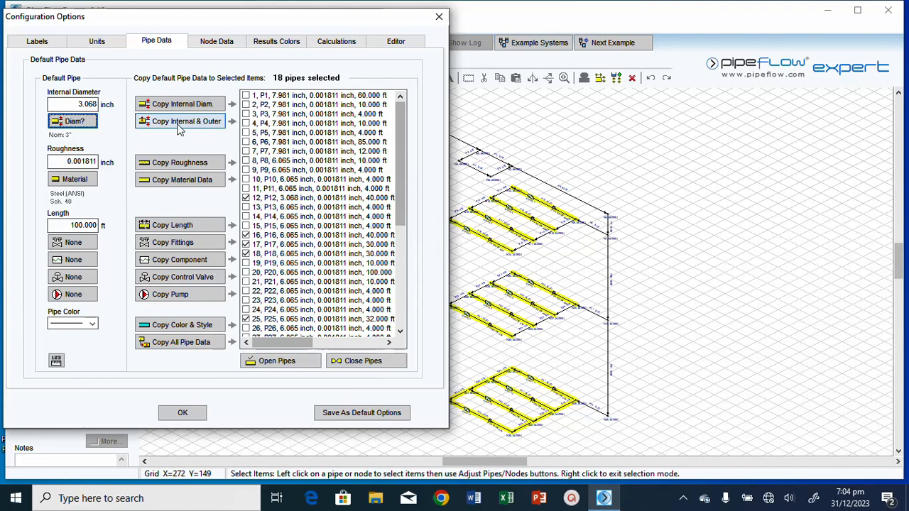
# Step: Copy the default internal and outer diameters to the selected pipes, then leave selection mode without keeping the items selected
pyautogui.click(183, 125)
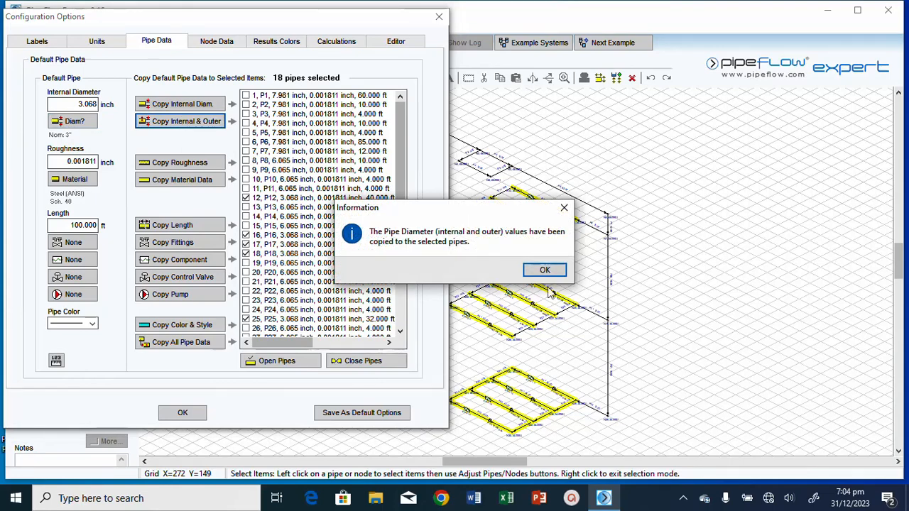
pyautogui.click(543, 270)
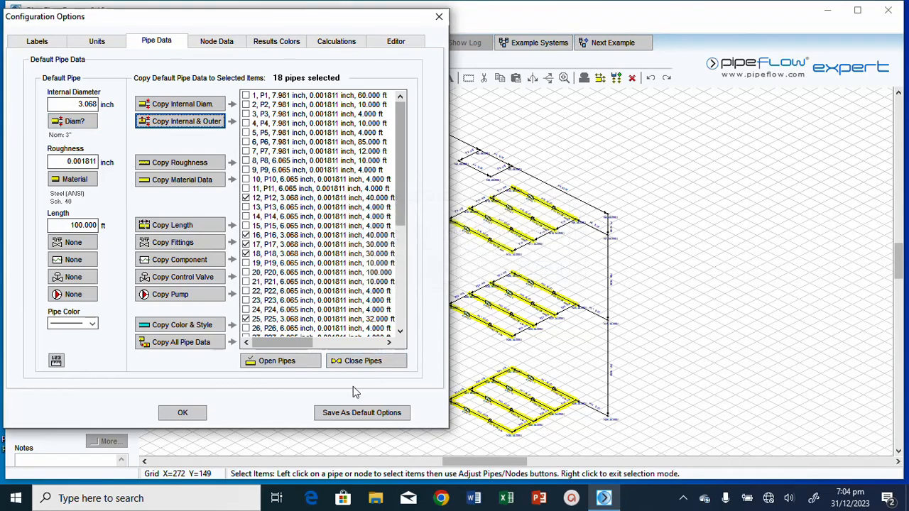
pyautogui.click(183, 413)
pyautogui.click(544, 277)
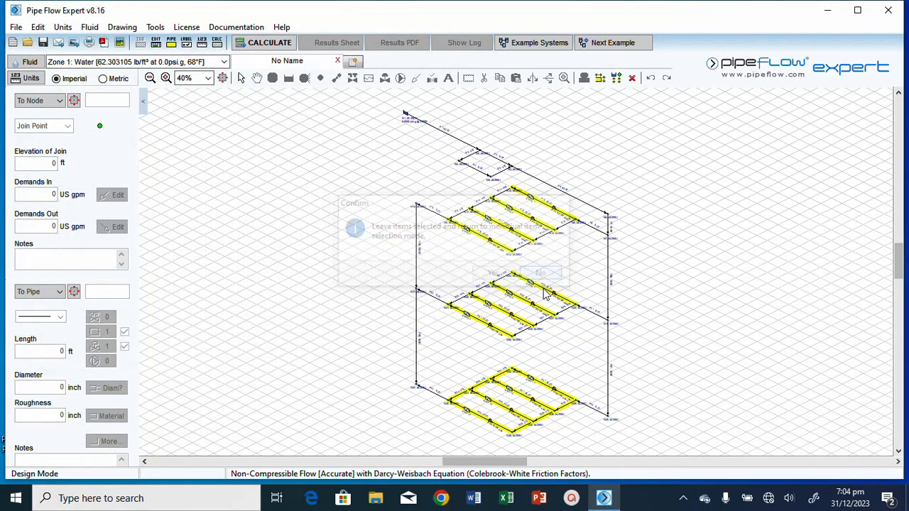
# Step: Check the diameters of the AHU branch pipes on the lowest level (P43, P42, P41, P37) and the middle level (P31, P30, P29, P25)
pyautogui.moveTo(898, 279); pyautogui.dragTo(898, 301)
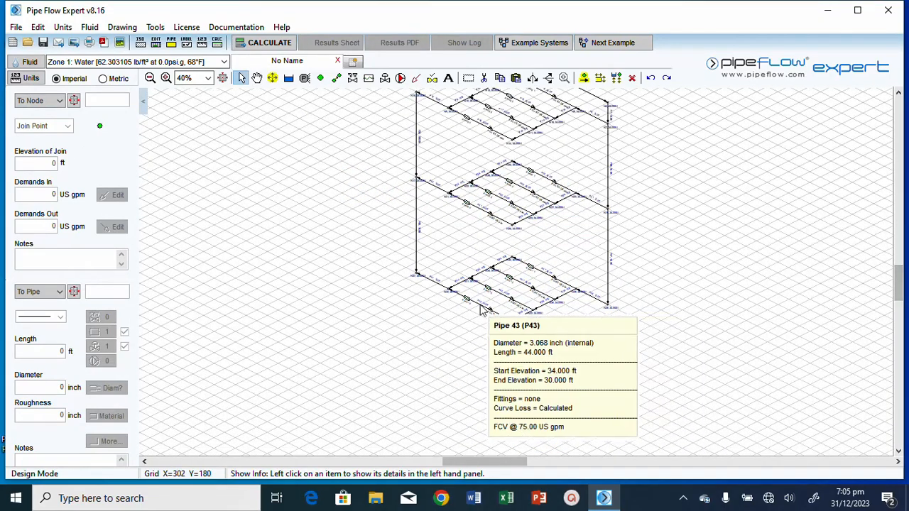
pyautogui.click(480, 307)
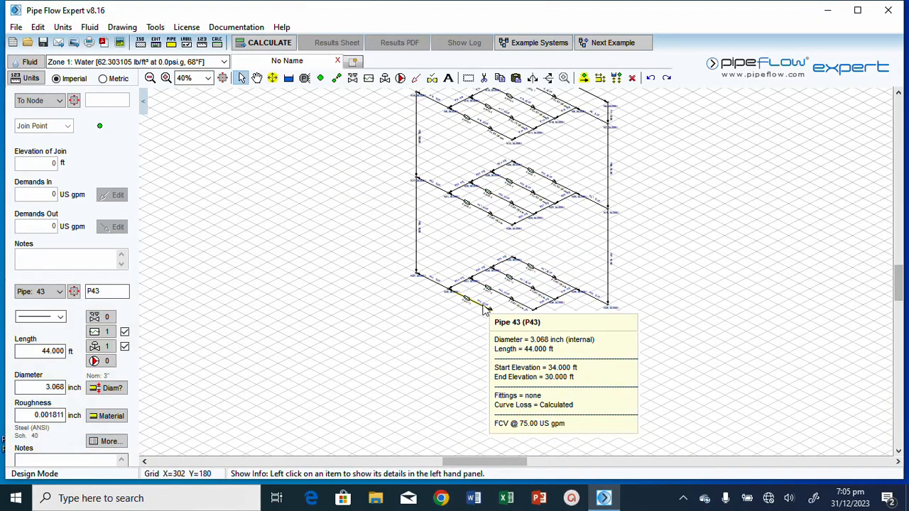
pyautogui.click(504, 299)
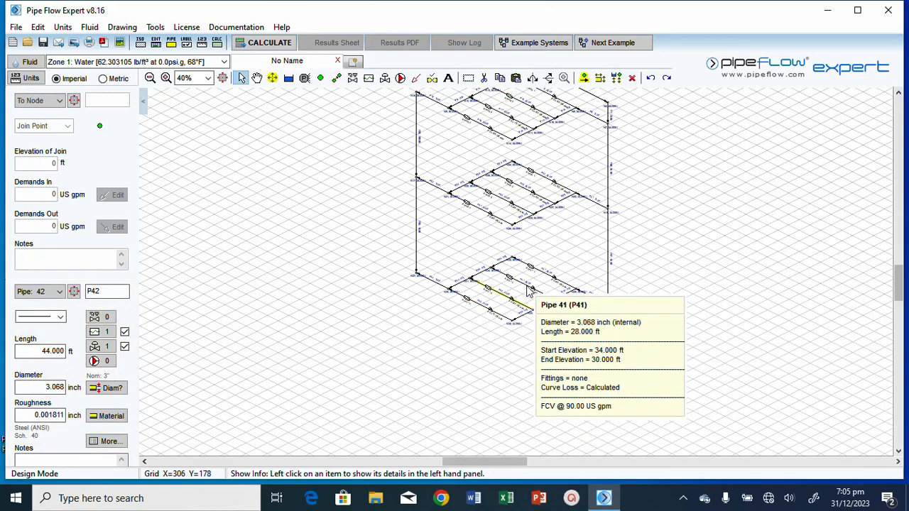
pyautogui.click(527, 291)
pyautogui.click(538, 269)
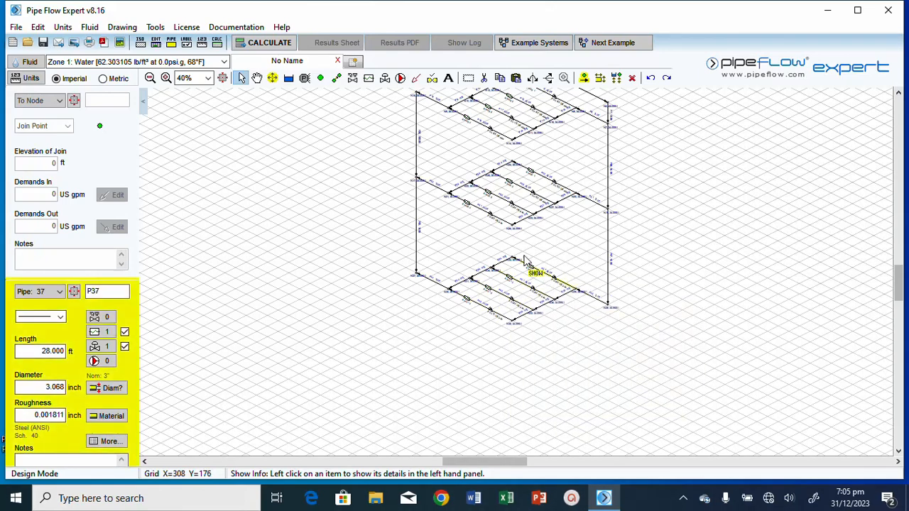
pyautogui.click(484, 215)
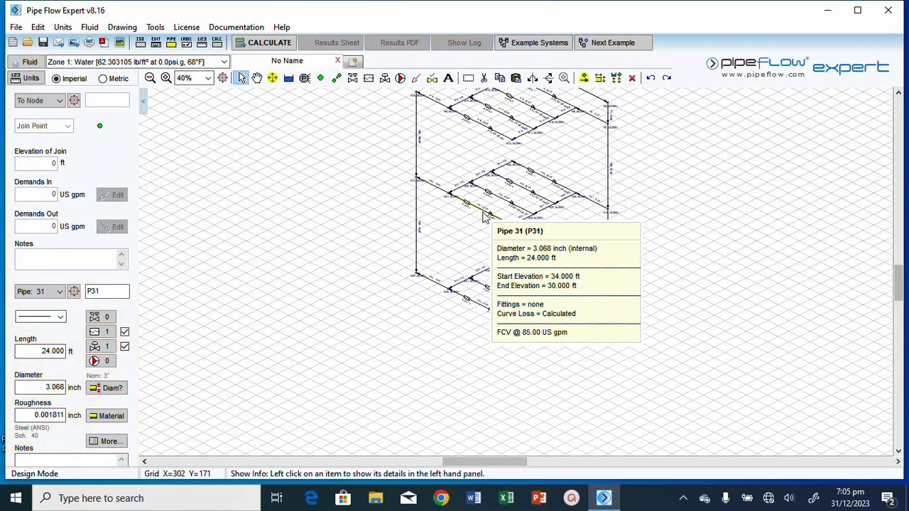
pyautogui.click(502, 202)
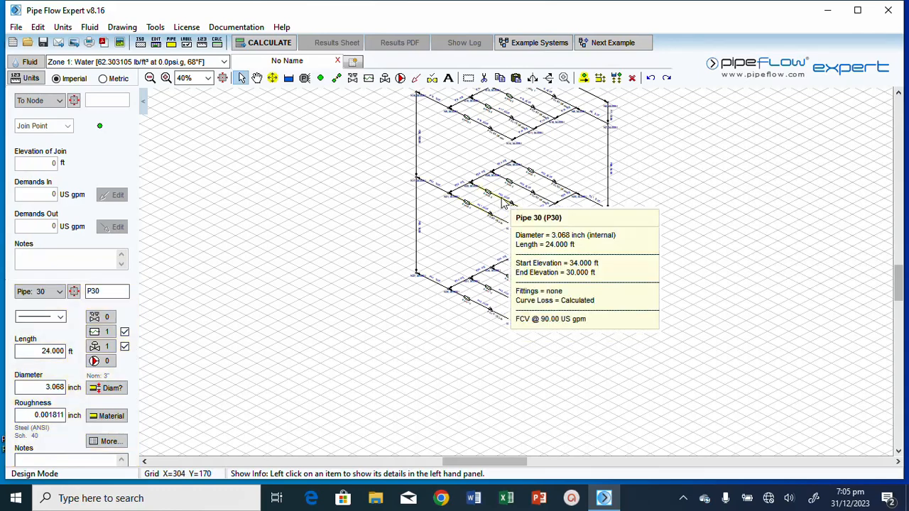
pyautogui.click(531, 198)
pyautogui.click(538, 175)
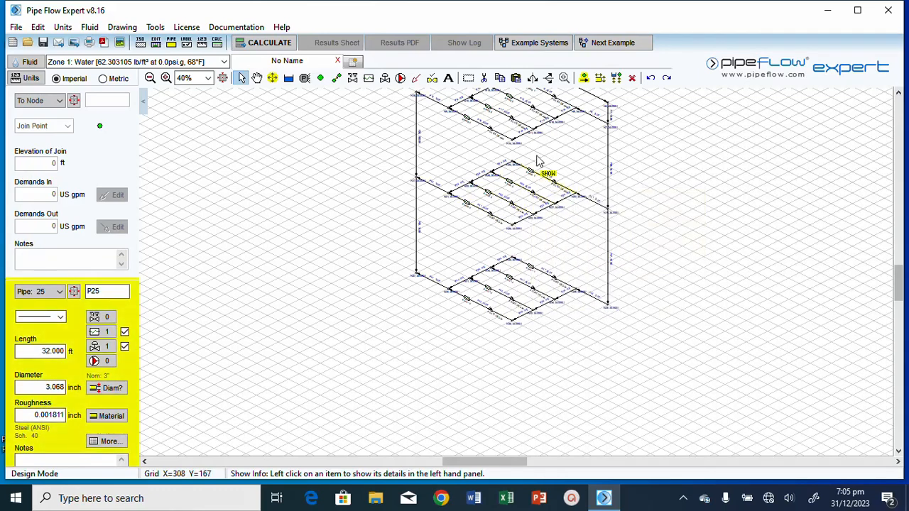
# Step: Check the diameters of AHU branch pipes P17, P16, P12 and P18 on the upper level and header pipes P35 and P36 on the lowest level
pyautogui.click(501, 132)
pyautogui.click(518, 126)
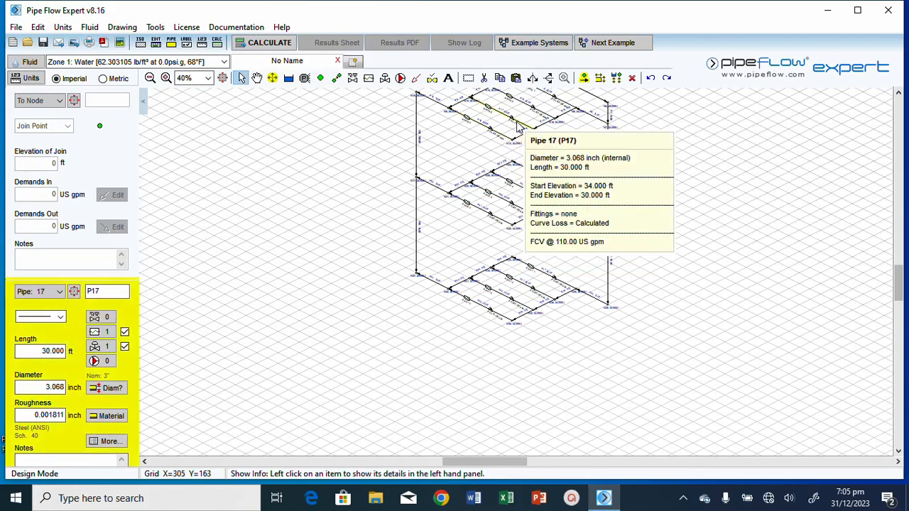
pyautogui.click(548, 121)
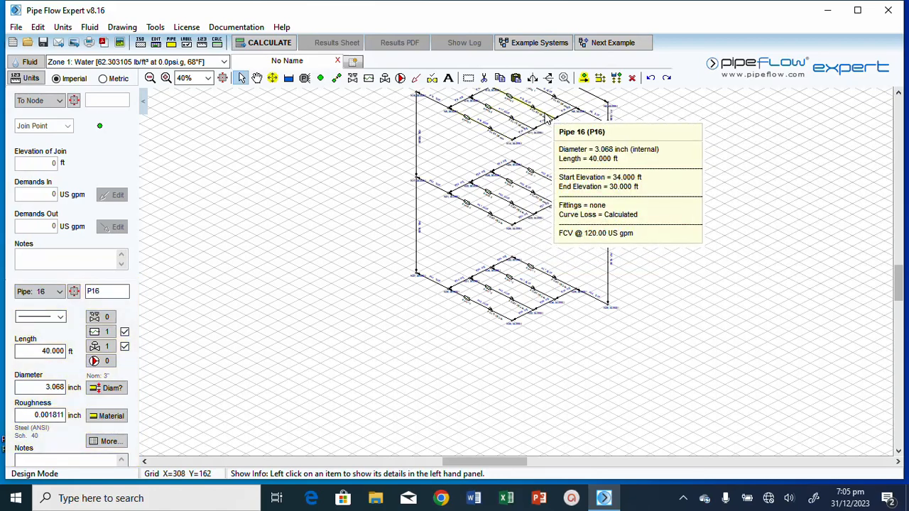
pyautogui.click(558, 107)
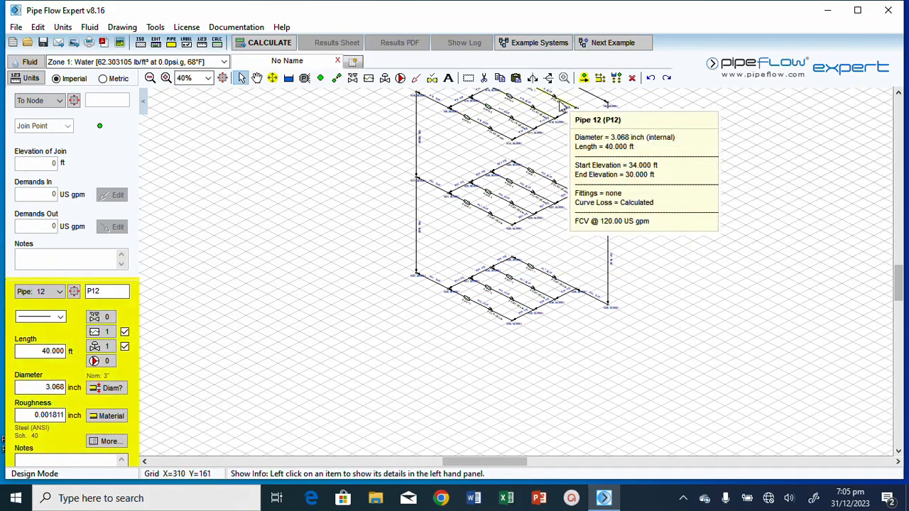
pyautogui.click(499, 137)
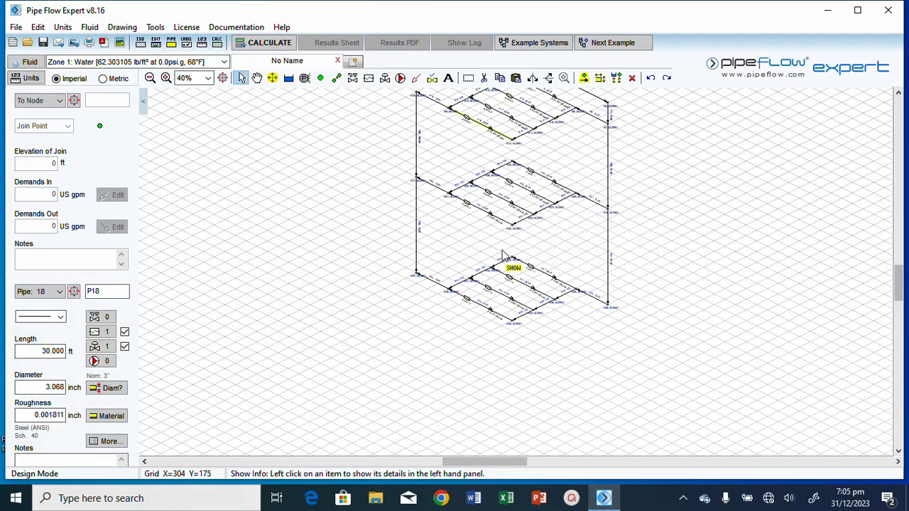
pyautogui.click(482, 277)
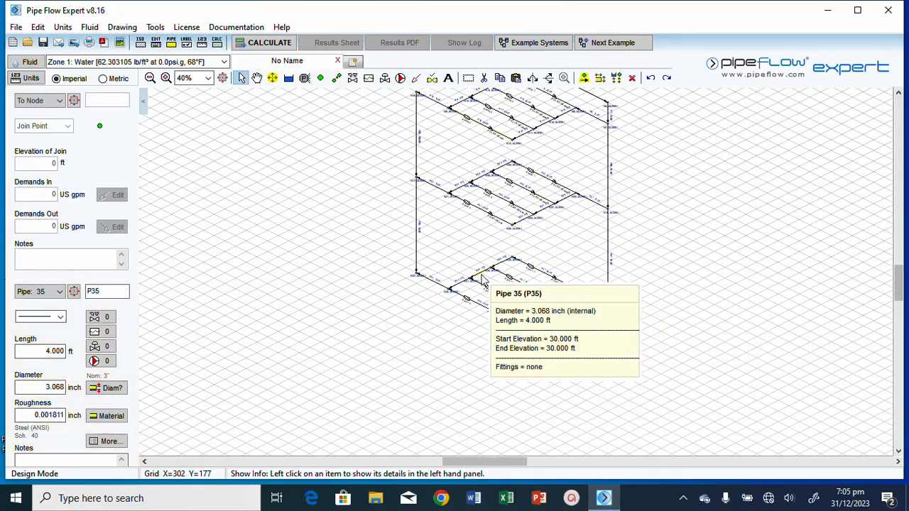
pyautogui.click(504, 266)
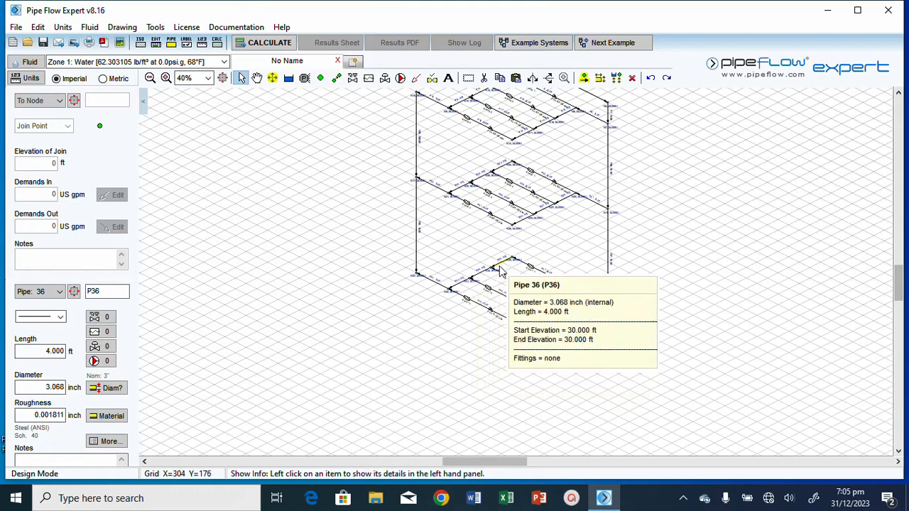
# Step: Select the six header pipes on the lowest level: P34, P35, P36, P38, P39 and P40
pyautogui.click(584, 78)
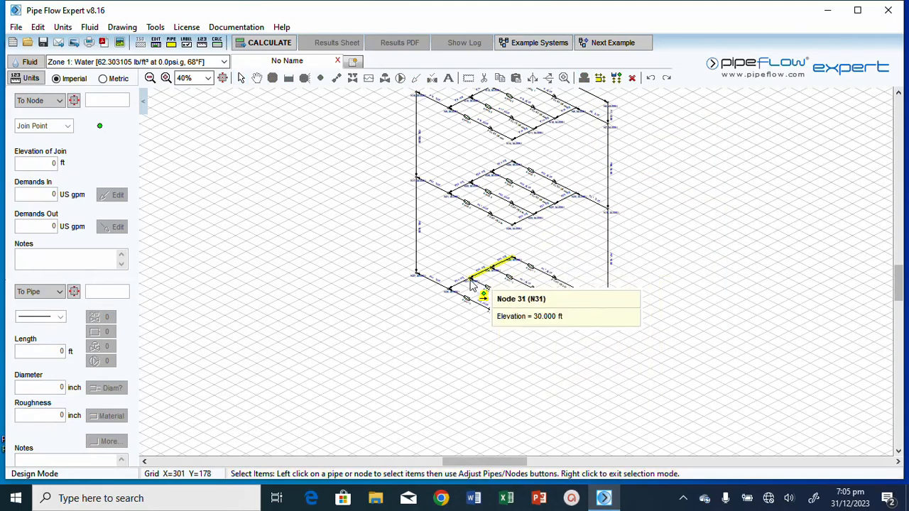
pyautogui.click(460, 285)
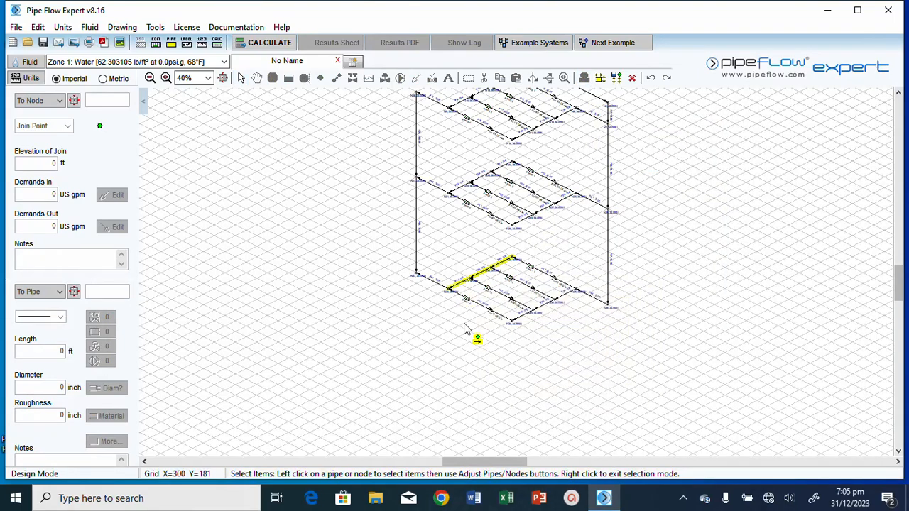
pyautogui.click(544, 308)
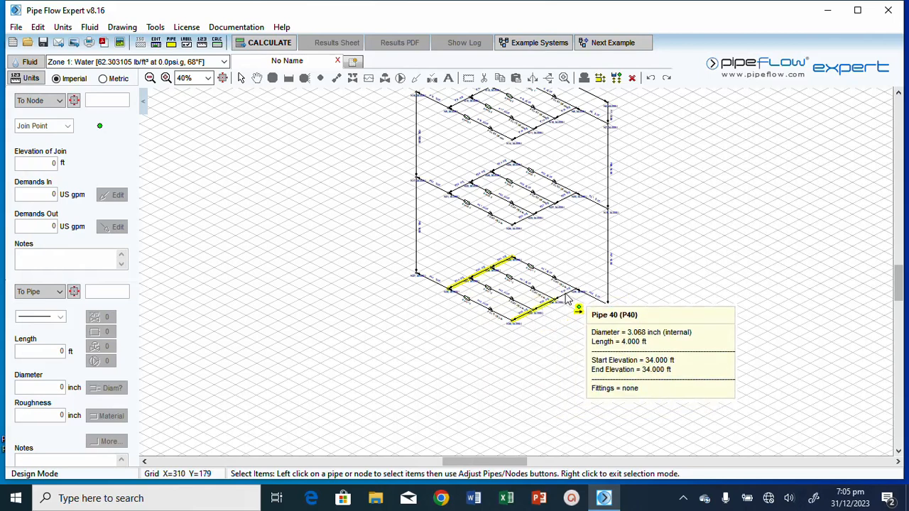
pyautogui.click(566, 294)
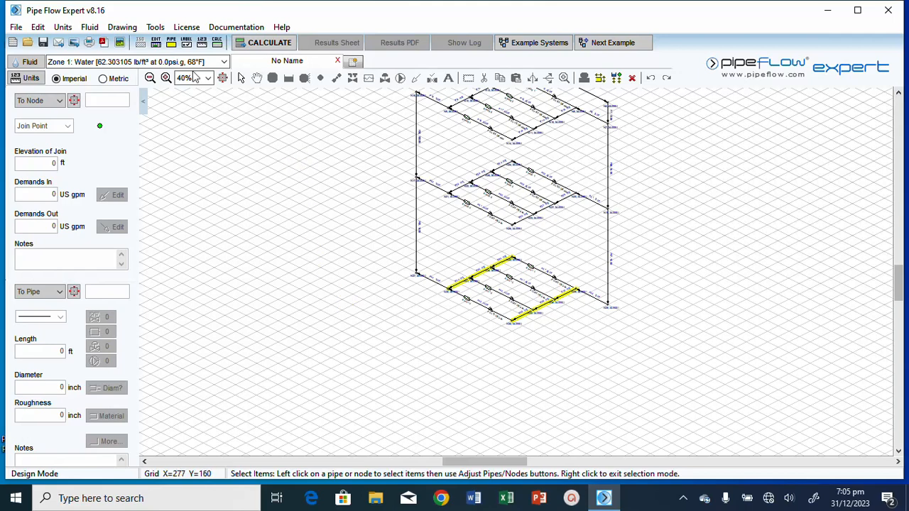
# Step: Copy the default 100 ft length to the six selected header pipes and leave selection mode without keeping them selected
pyautogui.click(171, 44)
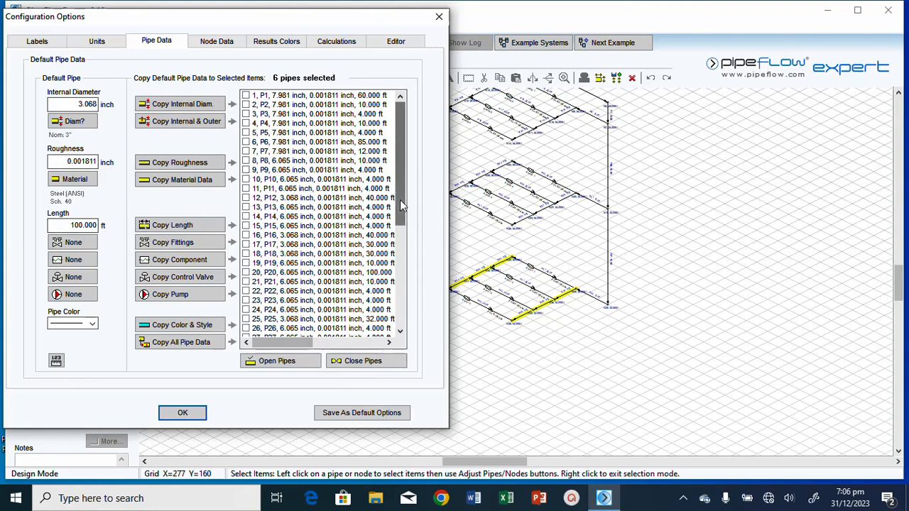
pyautogui.moveTo(400, 200); pyautogui.dragTo(420, 324)
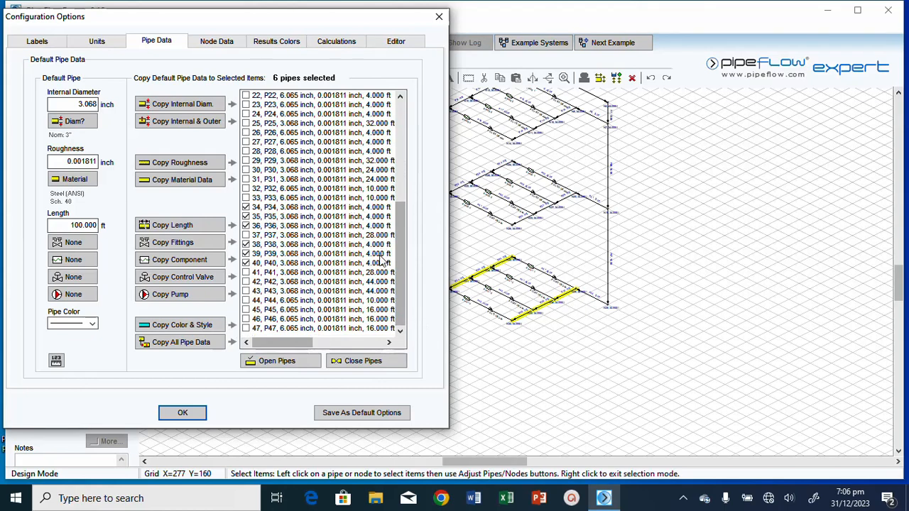
pyautogui.click(183, 226)
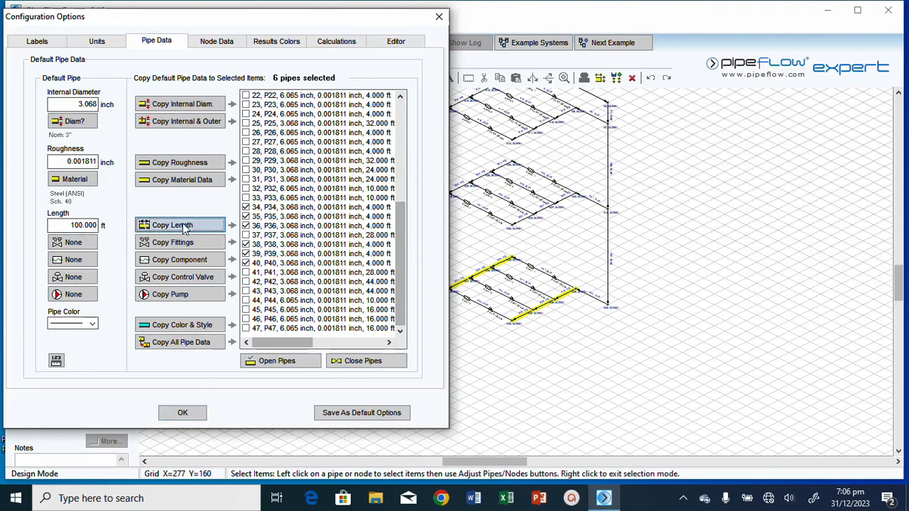
pyautogui.click(546, 273)
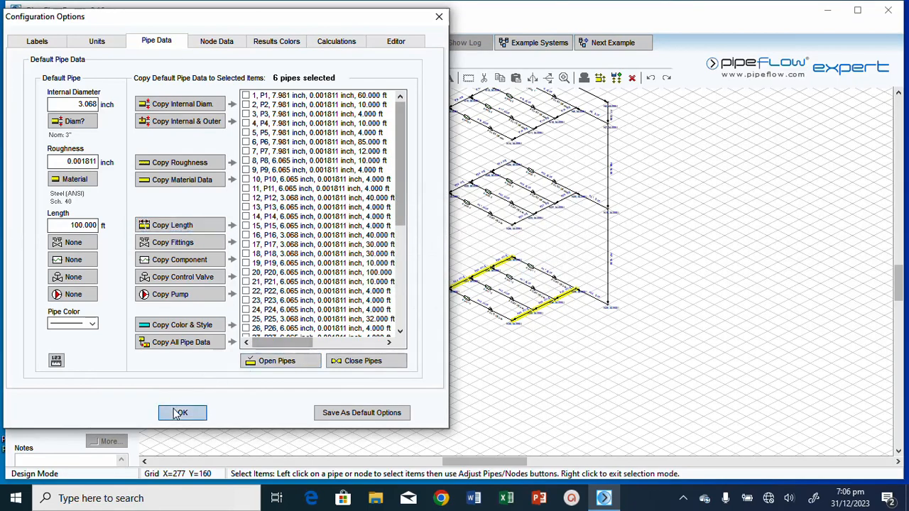
pyautogui.click(182, 413)
pyautogui.click(545, 274)
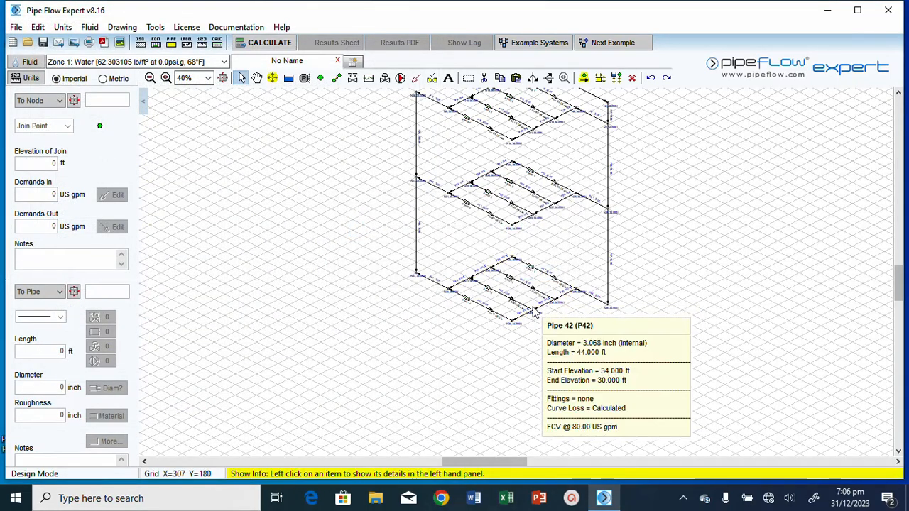
# Step: Check the lengths of header pipes P35, P34, P40, P39 and P38 on the lowest level
pyautogui.click(501, 267)
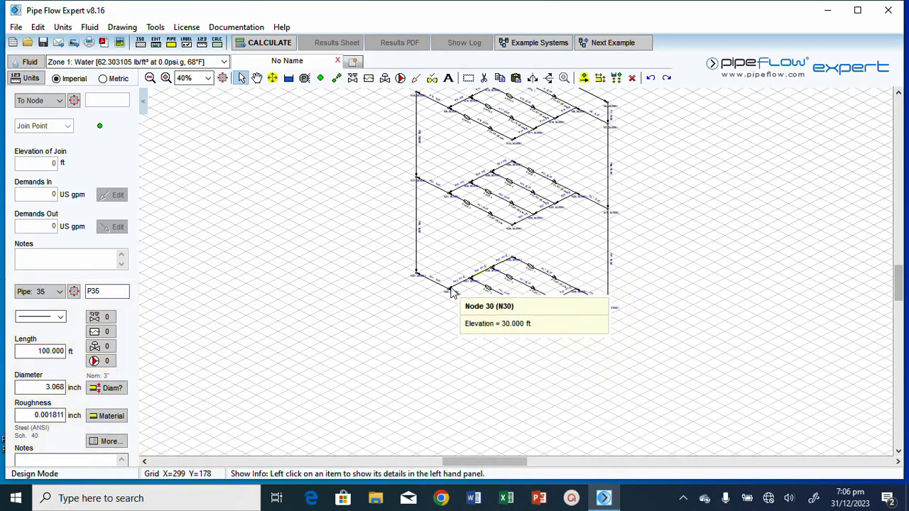
pyautogui.click(456, 288)
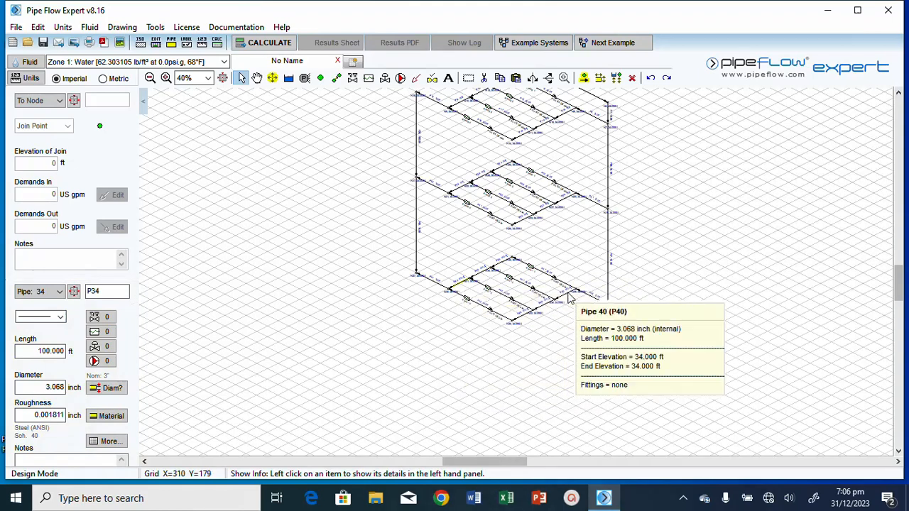
pyautogui.click(561, 291)
pyautogui.click(545, 311)
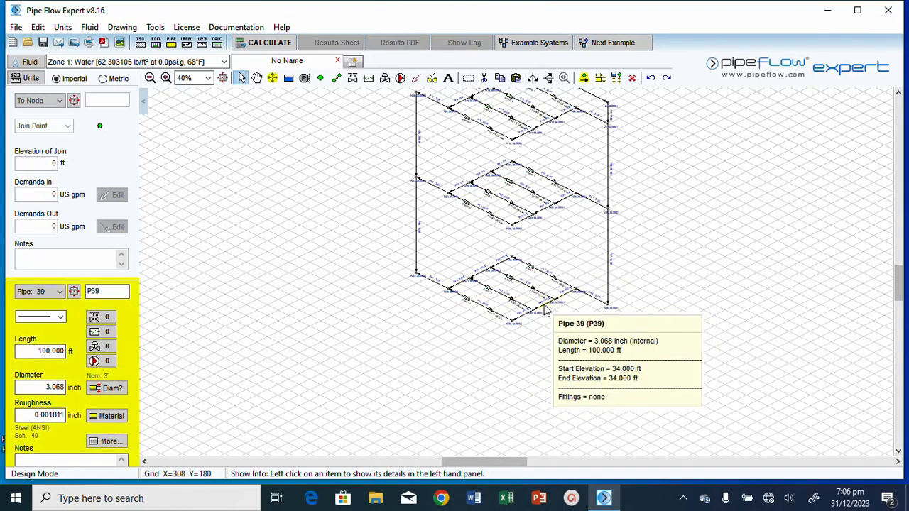
pyautogui.click(530, 318)
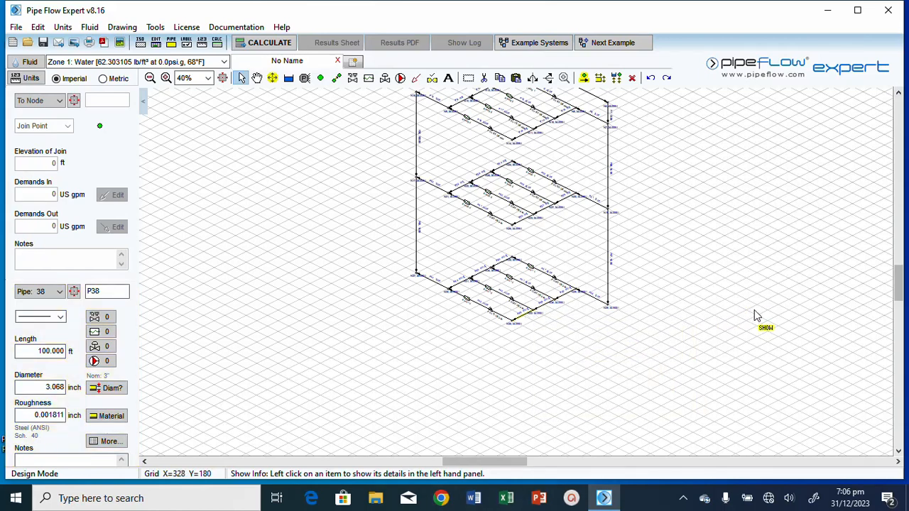
# Step: Check the diameters and lengths of vertical pipes P47 and P46 and of connecting pipe P44 on the lowest level
pyautogui.click(609, 254)
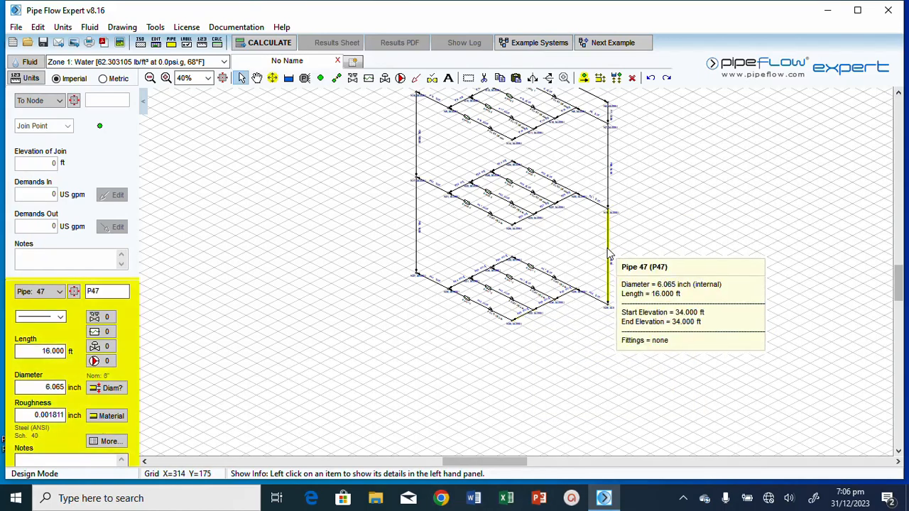
pyautogui.click(611, 170)
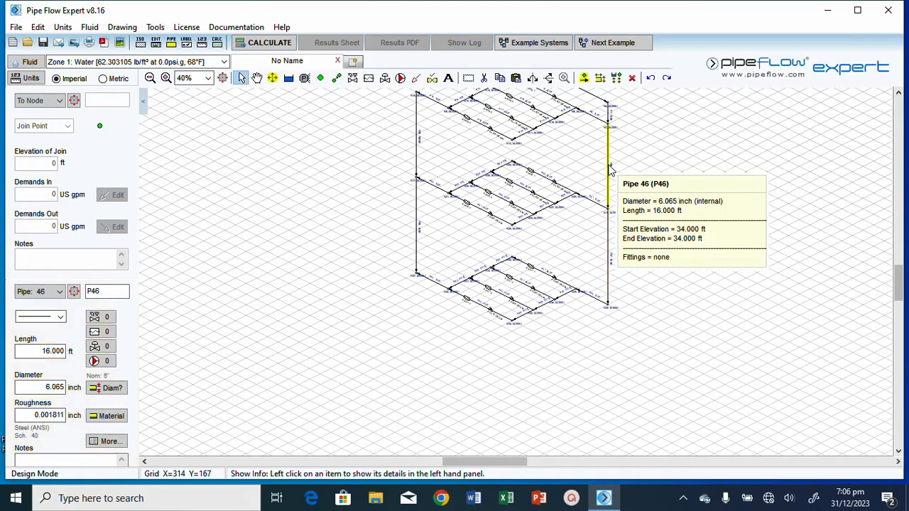
pyautogui.click(435, 286)
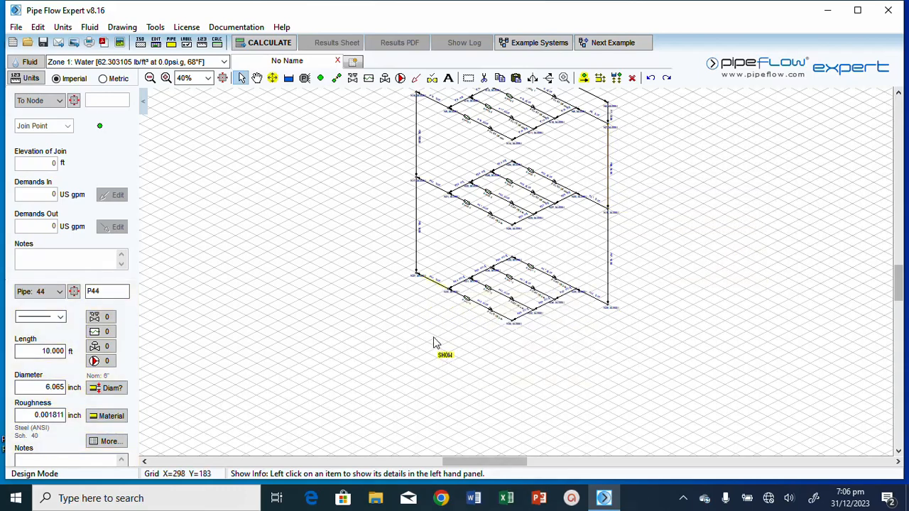
# Step: Examine the pipe lengths and AHU flow rate labels on the lowest level, and look over the overall layout
pyautogui.scroll(2, 434, 340)
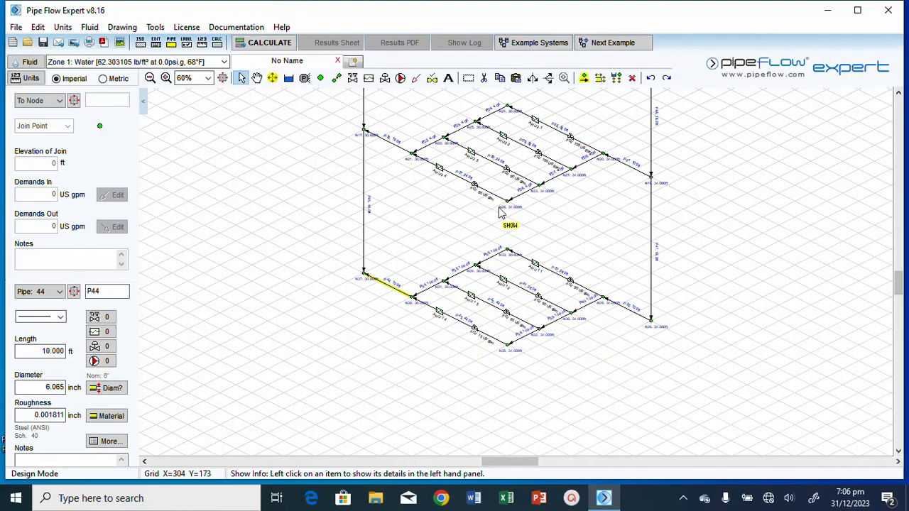
pyautogui.scroll(2, 501, 205)
pyautogui.scroll(4, 502, 205)
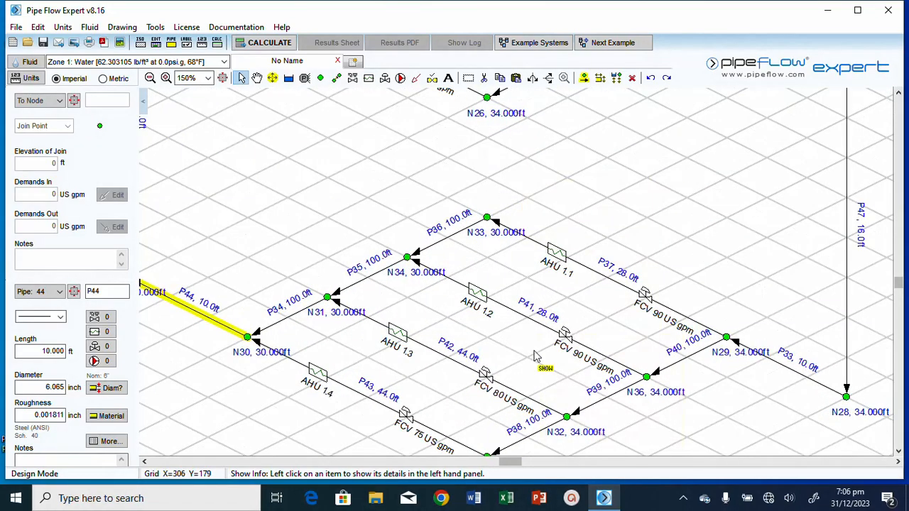
pyautogui.scroll(-5, 536, 356)
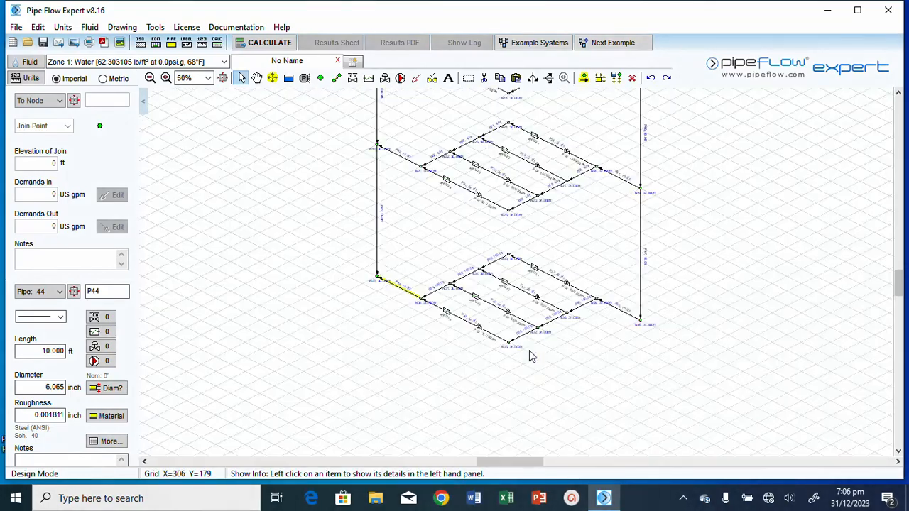
pyautogui.scroll(-4, 529, 350)
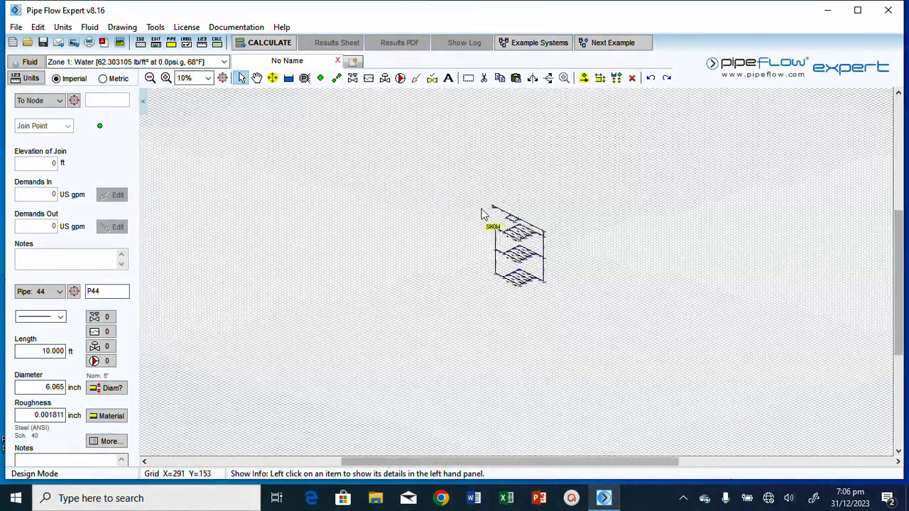
pyautogui.scroll(4, 481, 215)
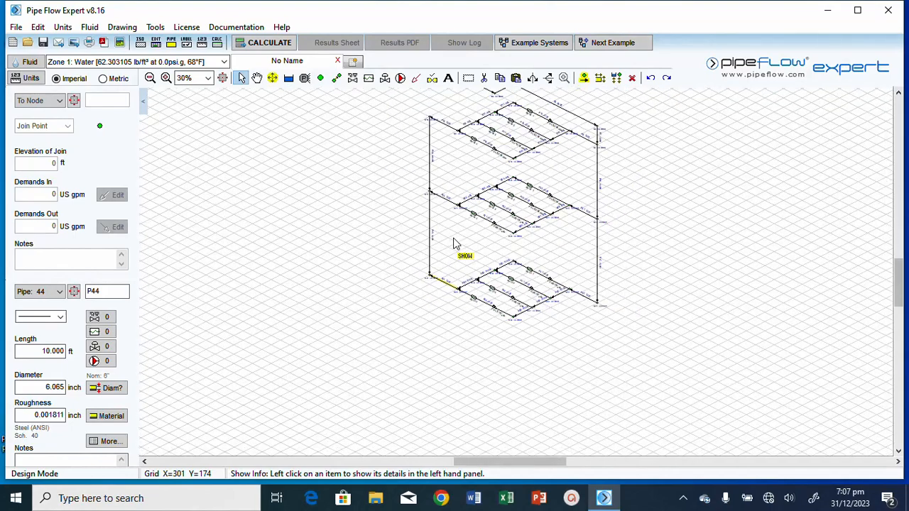
pyautogui.scroll(-2, 456, 243)
pyautogui.scroll(2, 458, 181)
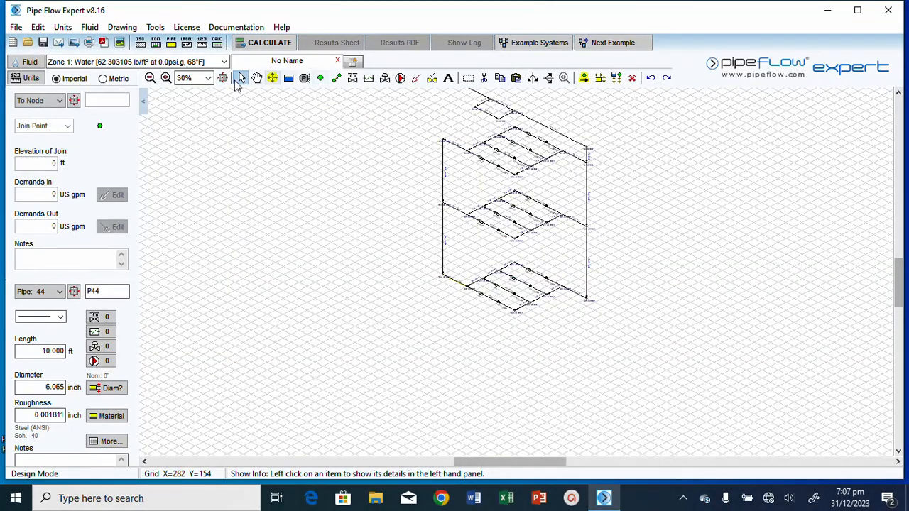
# Step: Fit the whole system in view, zoom to an isometric selection around the upper two levels, and leave selection mode
pyautogui.click(223, 78)
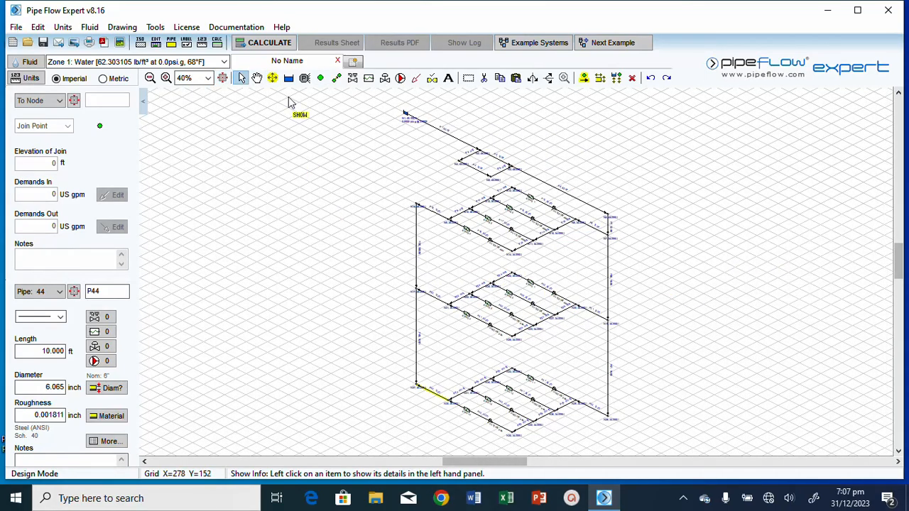
pyautogui.click(468, 78)
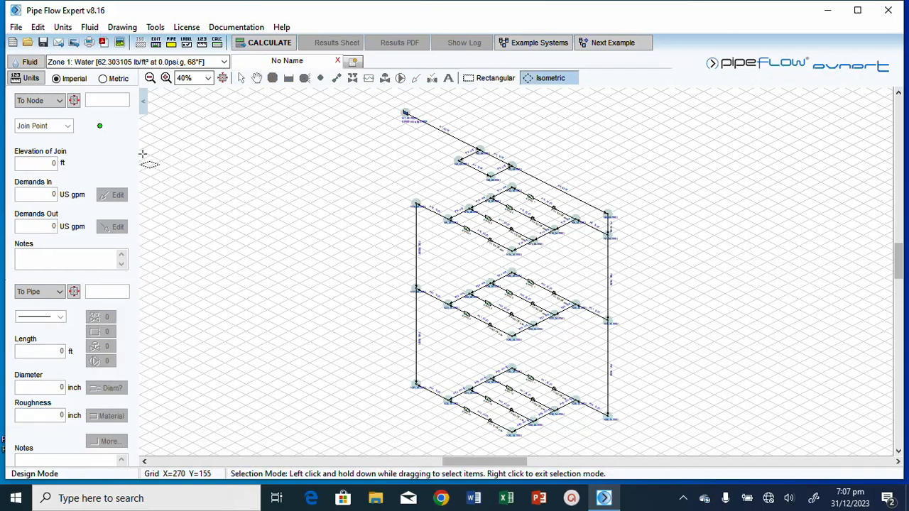
pyautogui.moveTo(142, 153)
pyautogui.mouseDown()
pyautogui.moveTo(290, 135)
pyautogui.moveTo(444, 174)
pyautogui.moveTo(468, 252)
pyautogui.moveTo(555, 293)
pyautogui.moveTo(650, 145)
pyautogui.moveTo(660, 223)
pyautogui.moveTo(719, 248)
pyautogui.moveTo(765, 302)
pyautogui.moveTo(811, 335)
pyautogui.moveTo(833, 301)
pyautogui.mouseUp()
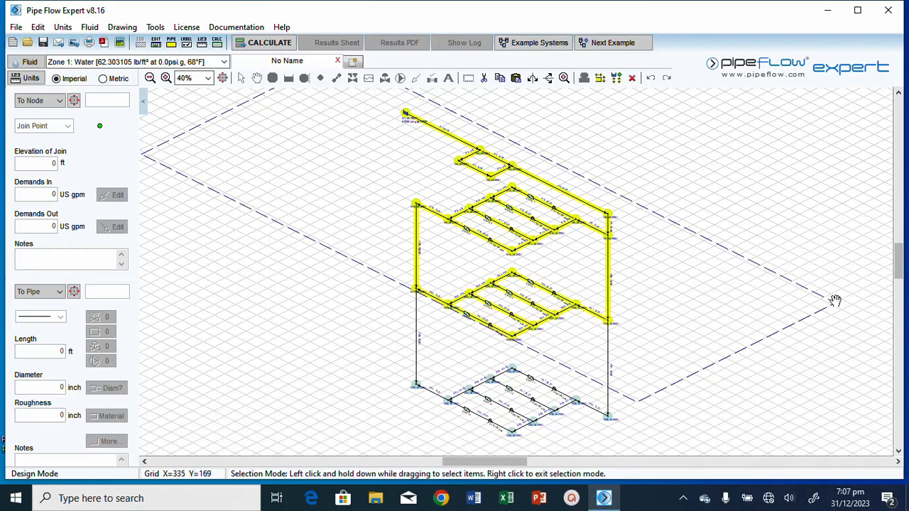
pyautogui.click(565, 79)
pyautogui.rightClick(526, 184)
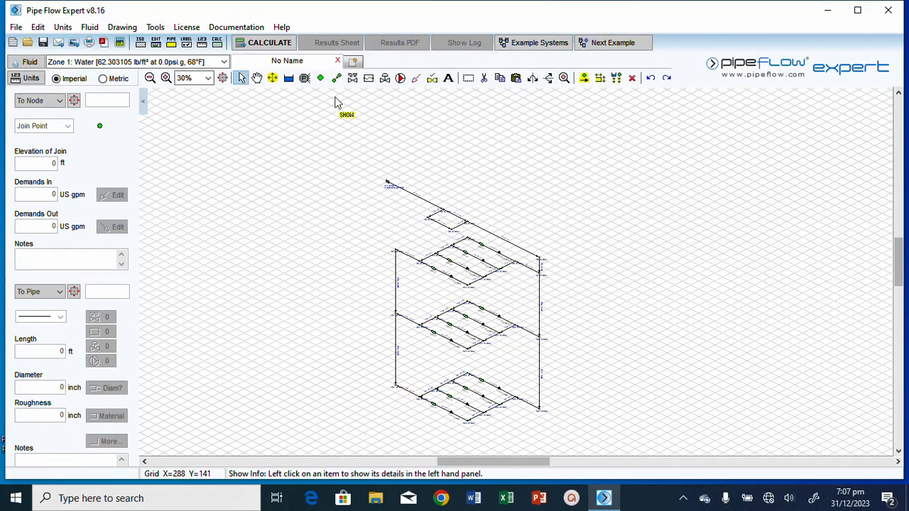
# Step: Set the default pipe size for new pipes to 8" Steel (ANSI) Sch. 40 with a 7.981 inch internal diameter
pyautogui.click(338, 79)
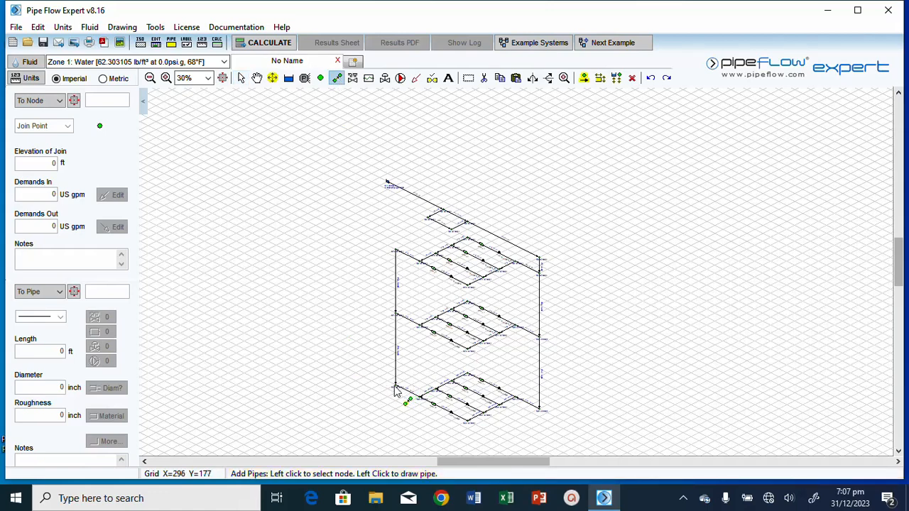
pyautogui.click(171, 44)
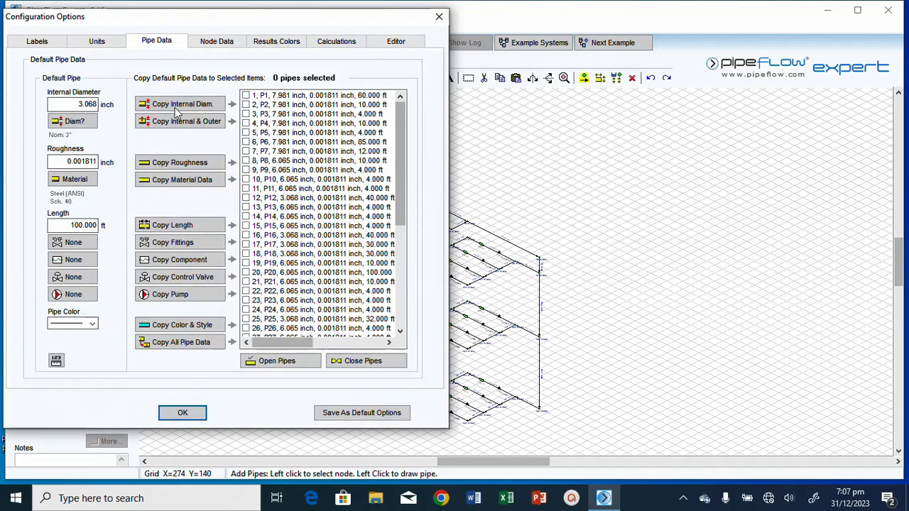
pyautogui.click(78, 122)
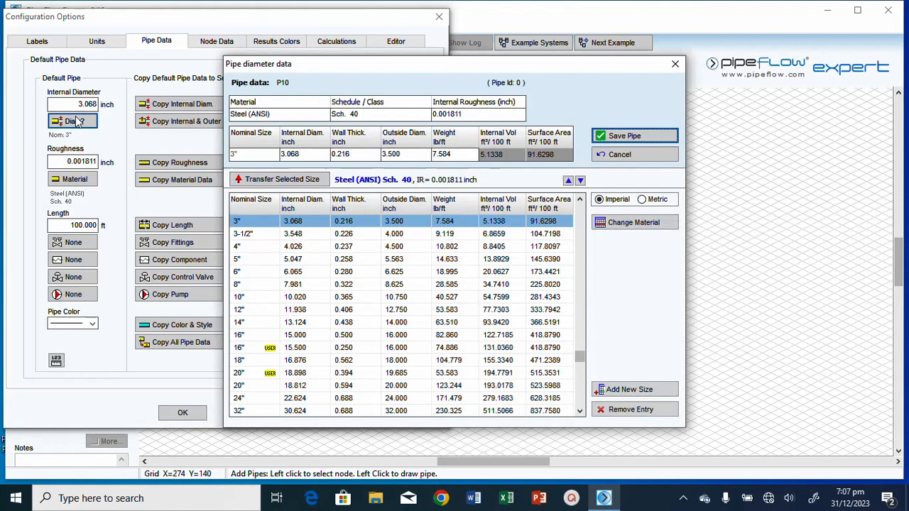
pyautogui.click(261, 285)
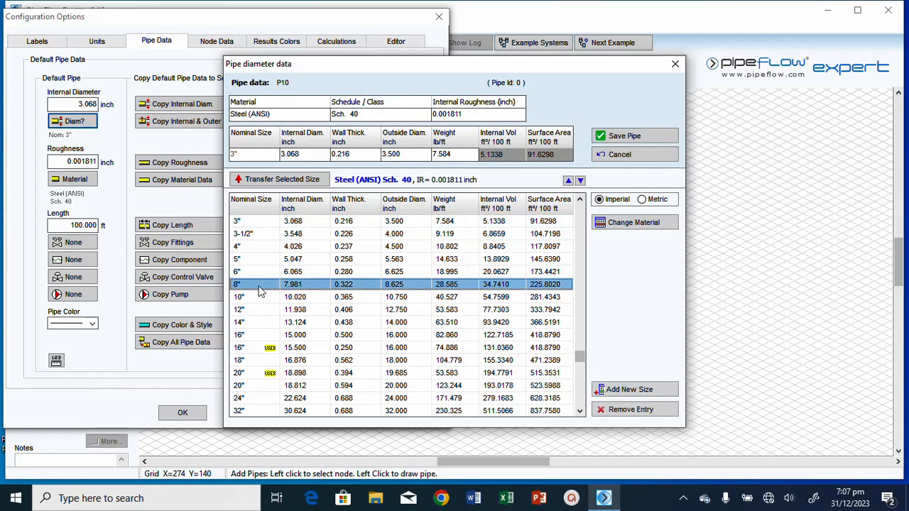
pyautogui.click(256, 179)
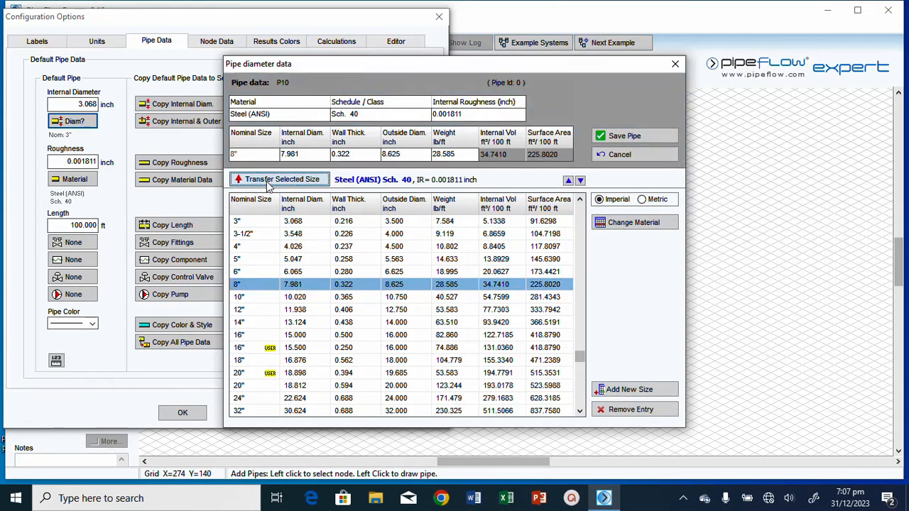
pyautogui.click(619, 136)
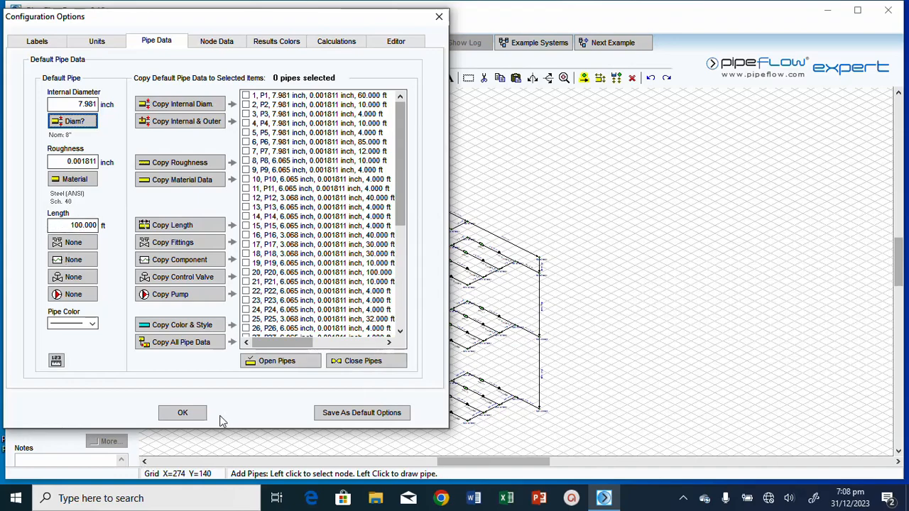
pyautogui.click(183, 413)
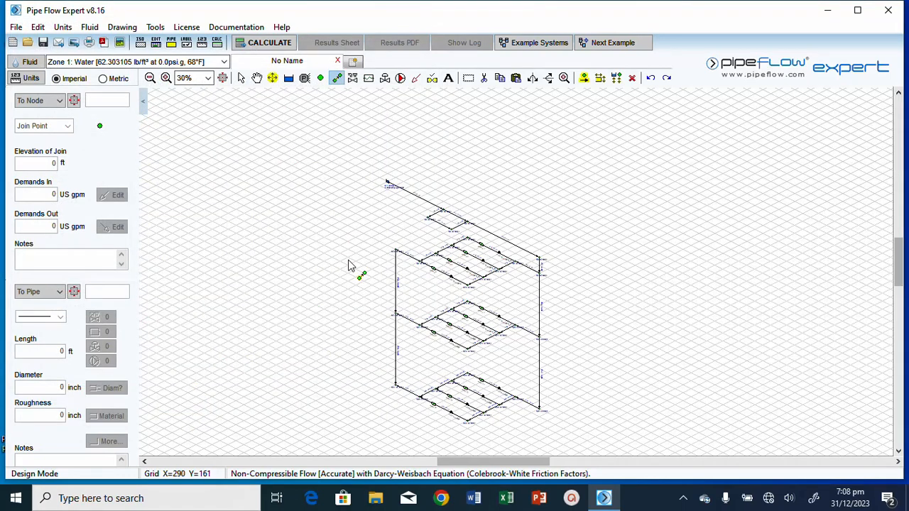
# Step: Draw an 8" pipe from lowest-level node N37 outward, away from the AHU branches, and set its length to 200 ft
pyautogui.click(395, 387)
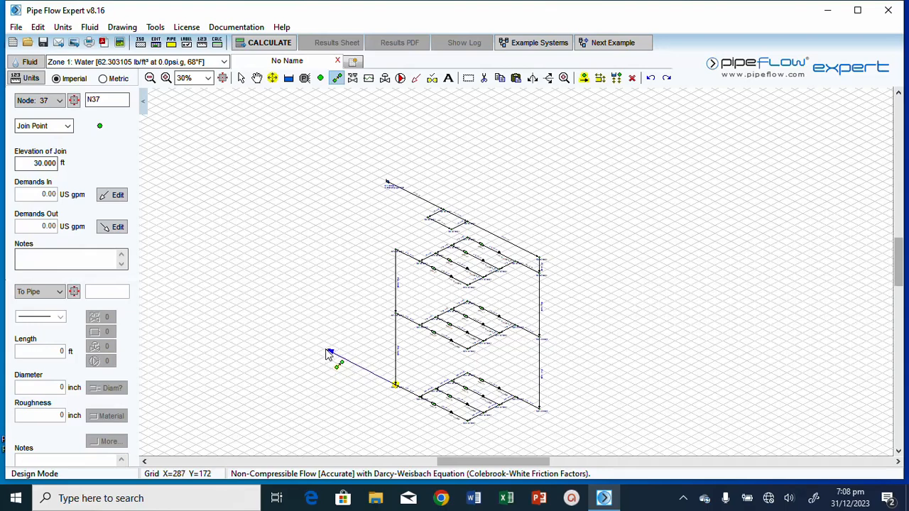
pyautogui.click(327, 352)
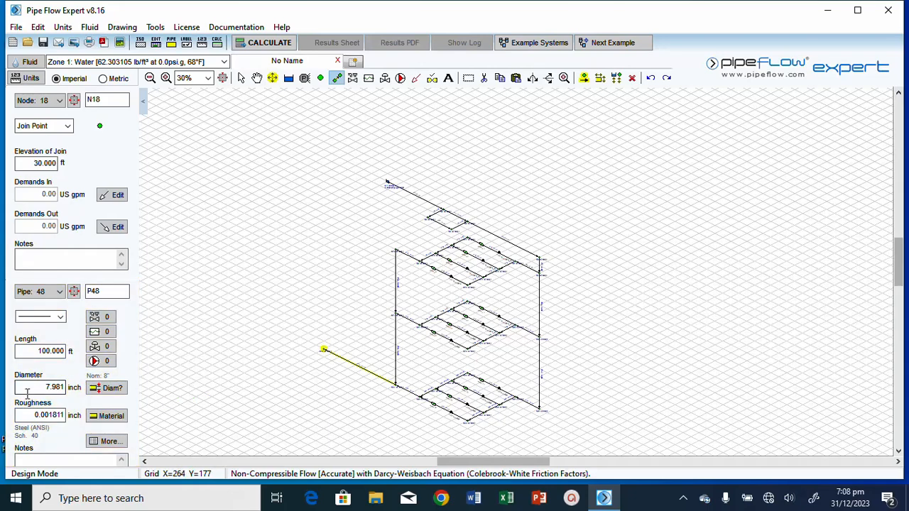
pyautogui.doubleClick(45, 351)
pyautogui.write('200')
# Step: Draw a vertical pipe from the outer end of the 200 ft pipe up to about the tank's level, with length 120 ft
pyautogui.click(323, 351)
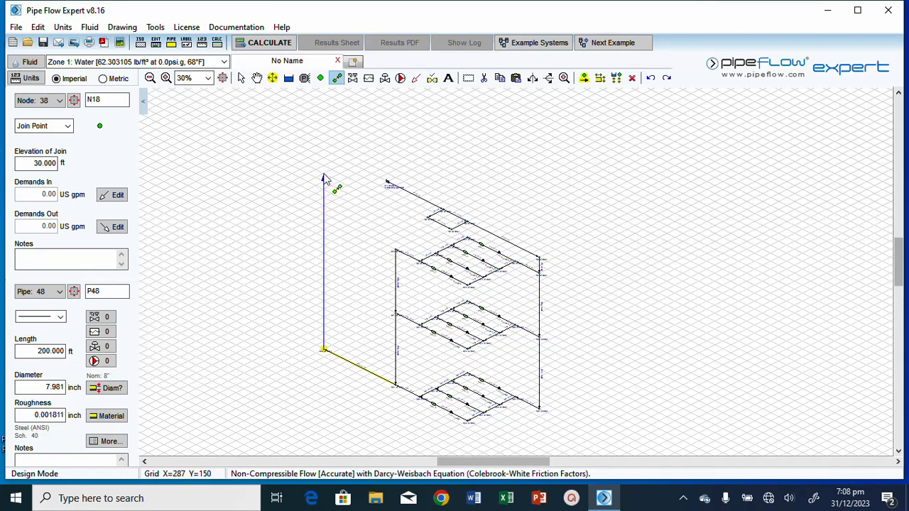
pyautogui.click(324, 177)
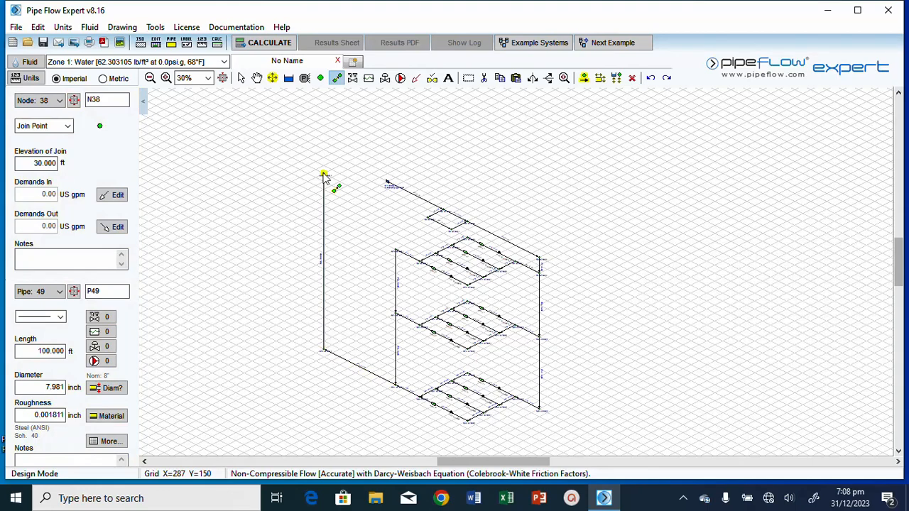
pyautogui.doubleClick(57, 351)
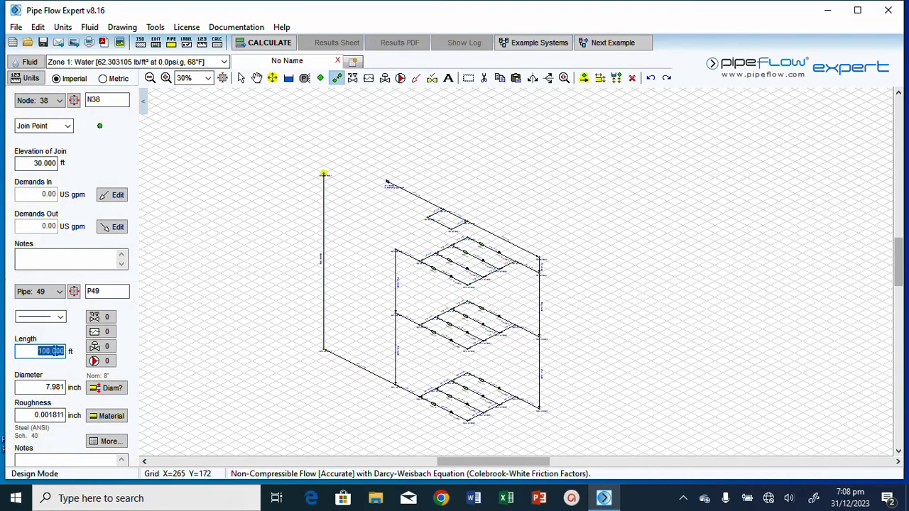
pyautogui.write('120')
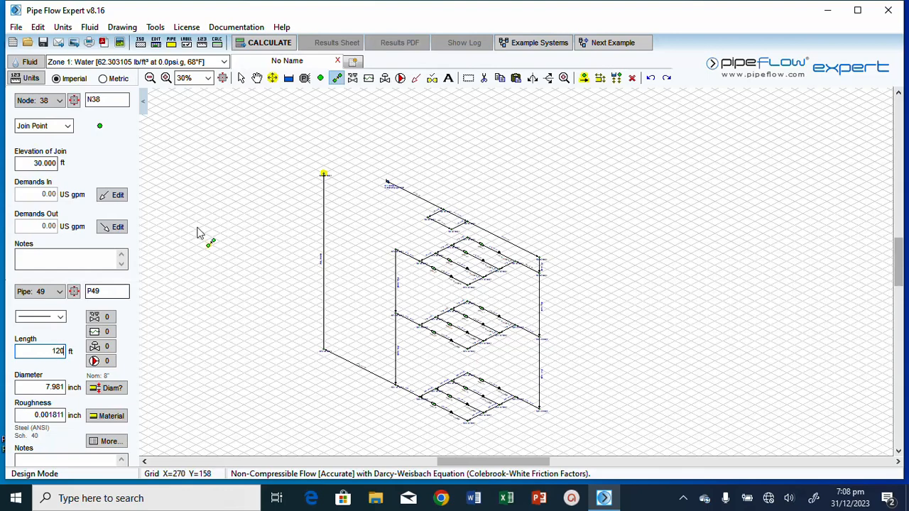
# Step: Draw a horizontal pipe from the top of the new 120 ft riser to above the supply tank, and set its length to 30 ft
pyautogui.click(323, 176)
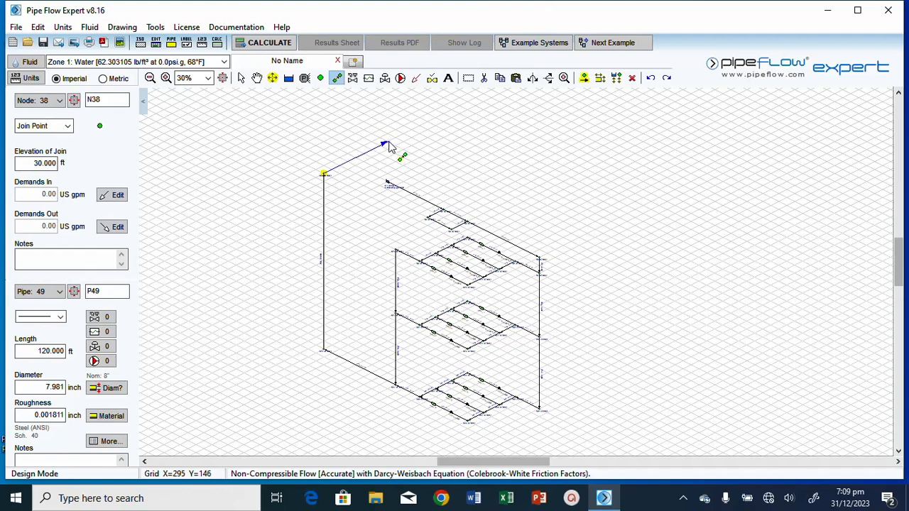
pyautogui.click(388, 145)
pyautogui.doubleClick(56, 351)
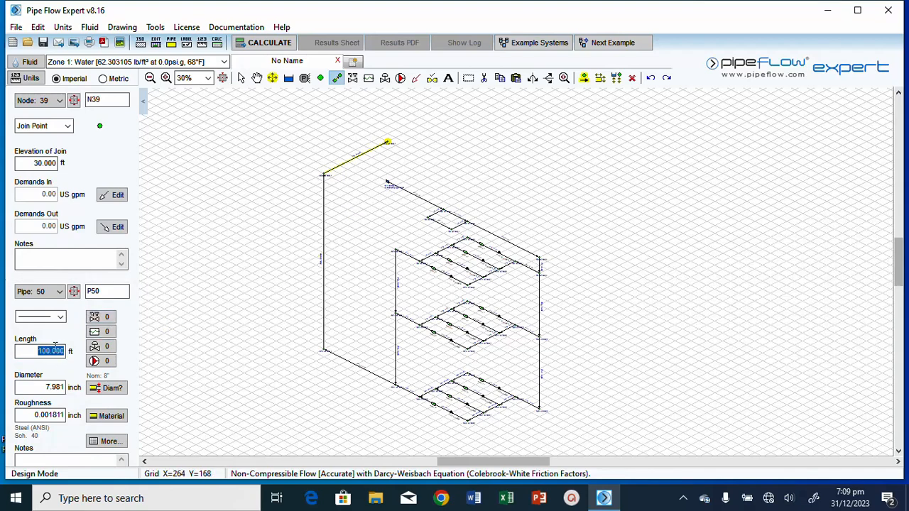
pyautogui.write('30')
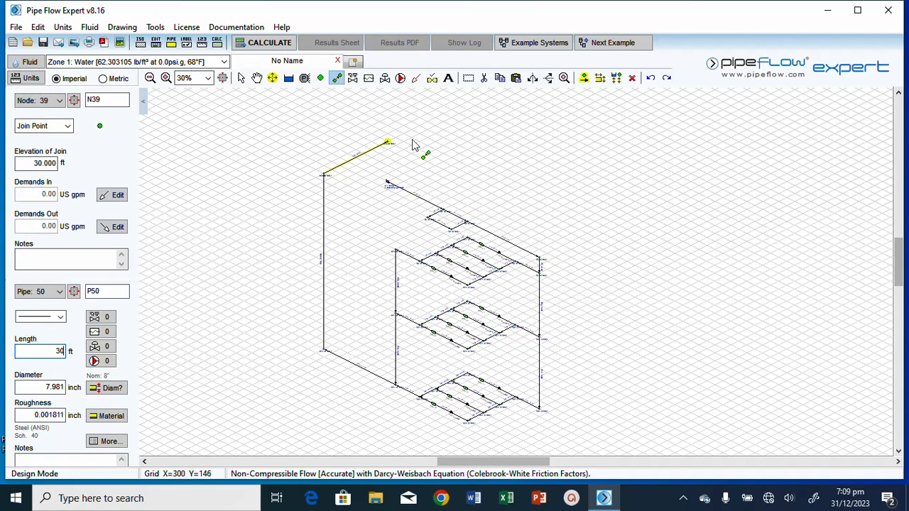
# Step: Convert the free end node of the 30 ft pipe to an End Pressure and save the downward-discharge icon for it
pyautogui.click(67, 128)
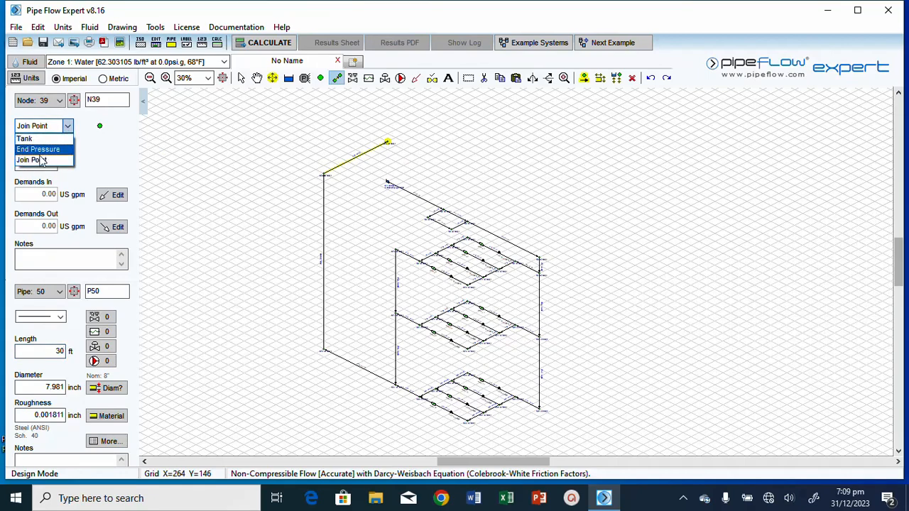
pyautogui.click(43, 150)
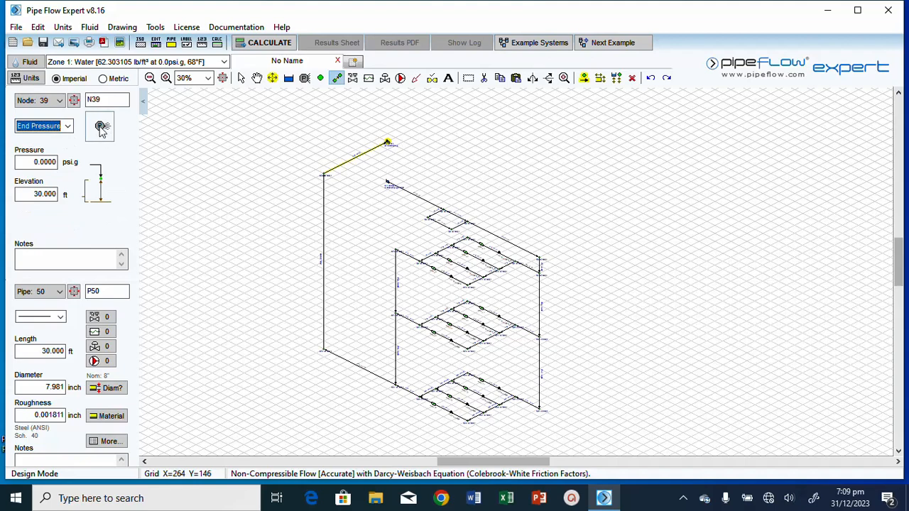
pyautogui.click(102, 128)
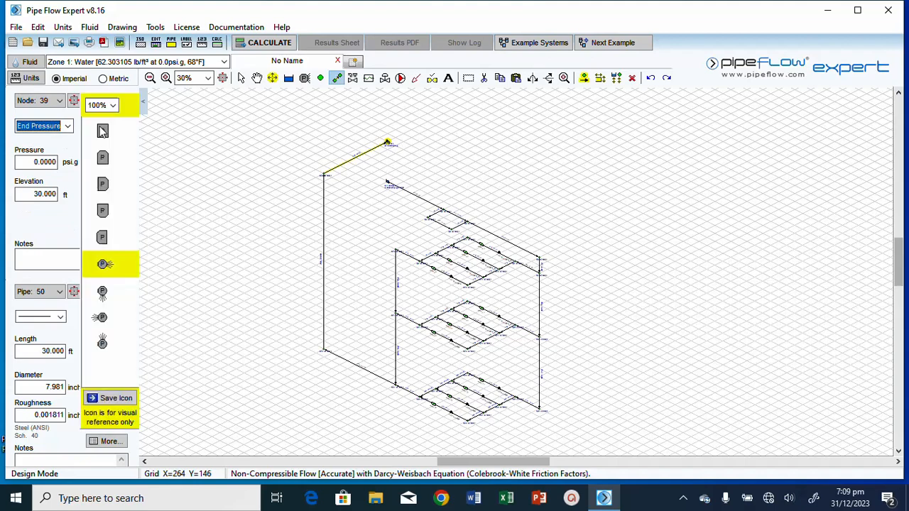
pyautogui.click(103, 294)
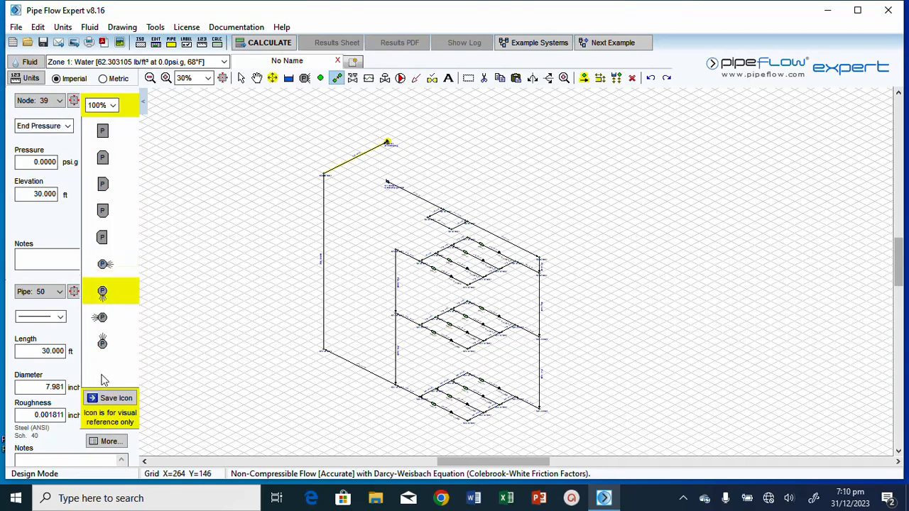
pyautogui.click(111, 399)
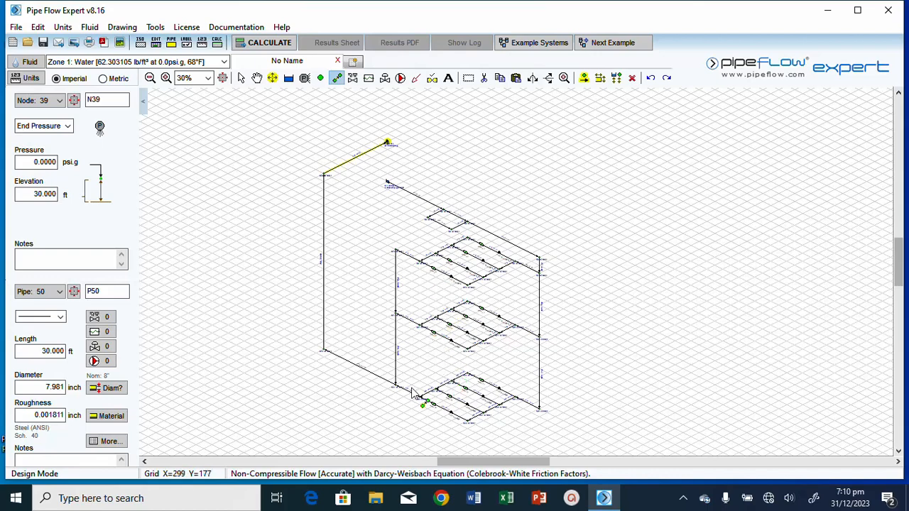
# Step: Isolate the area around the supply tank with an isometric selection and check pipes P2 and P4 in the parallel loop
pyautogui.scroll(-1, 400, 195)
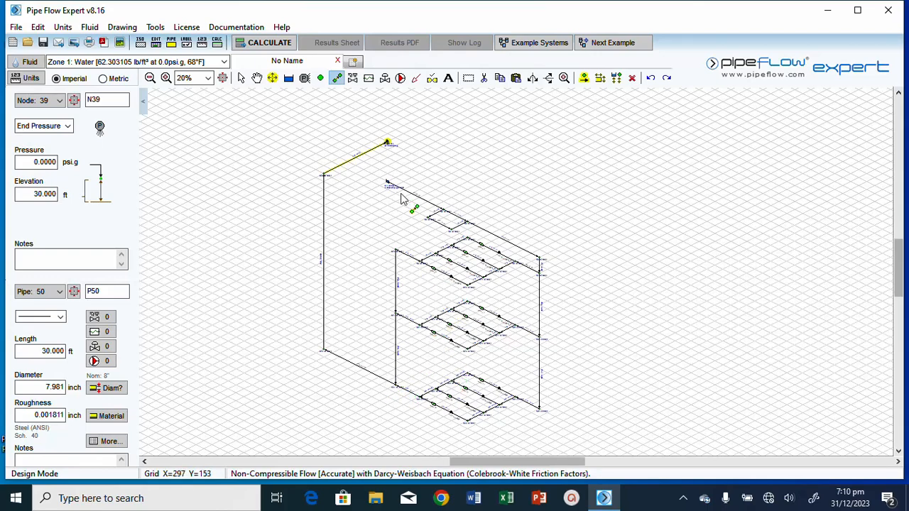
pyautogui.scroll(2, 457, 237)
pyautogui.scroll(2, 424, 204)
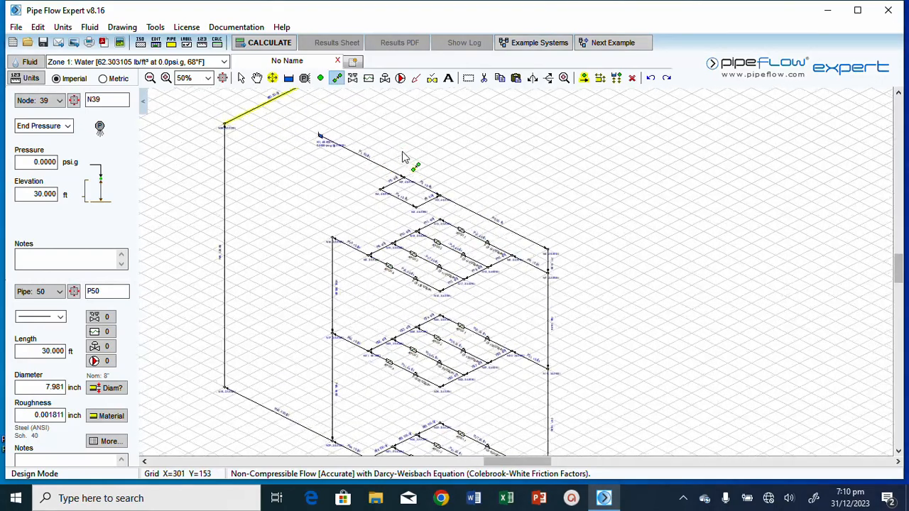
pyautogui.scroll(-3, 296, 211)
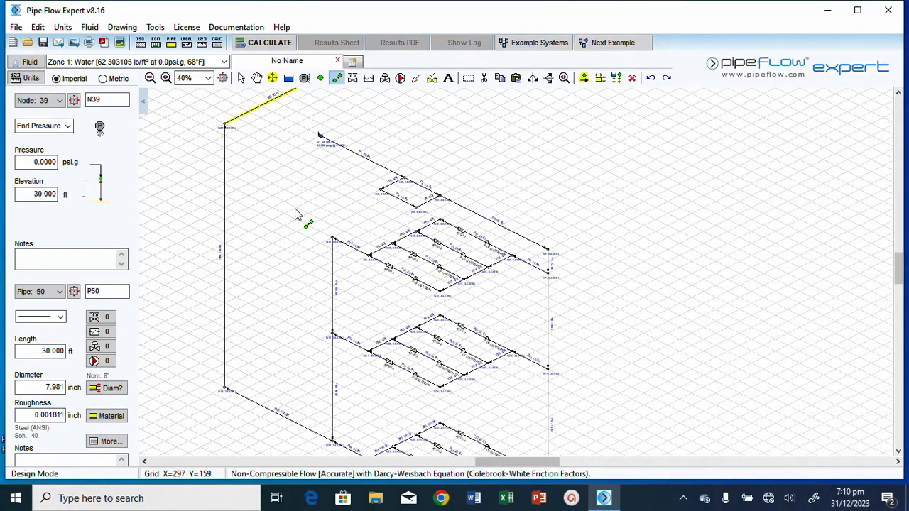
pyautogui.scroll(1, 431, 183)
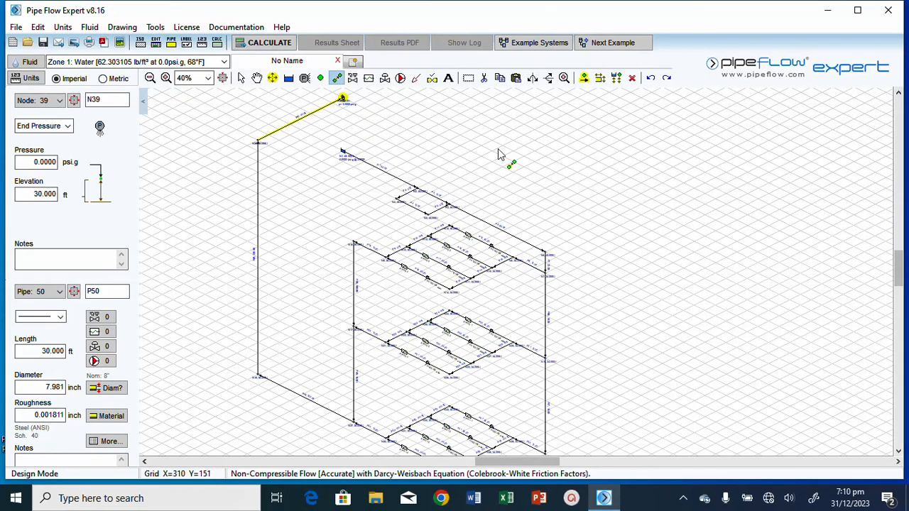
pyautogui.click(468, 78)
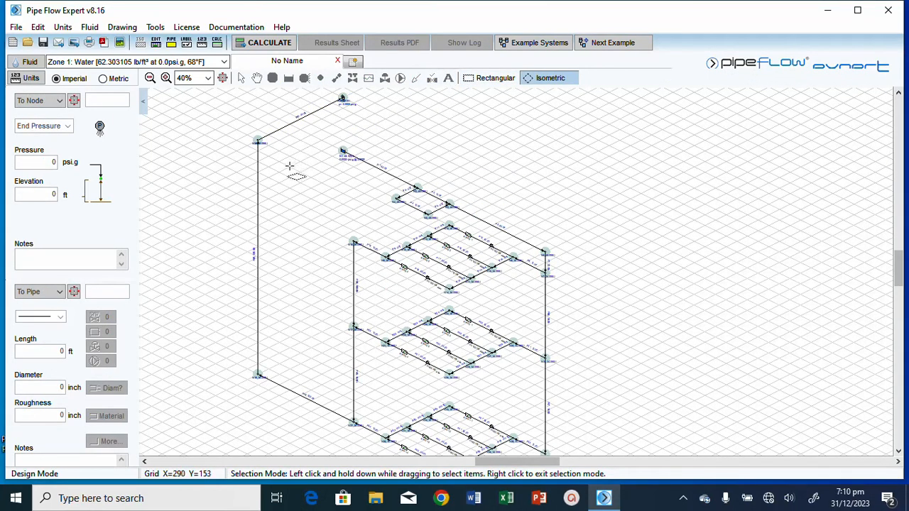
pyautogui.moveTo(289, 167); pyautogui.dragTo(501, 209)
pyautogui.click(563, 78)
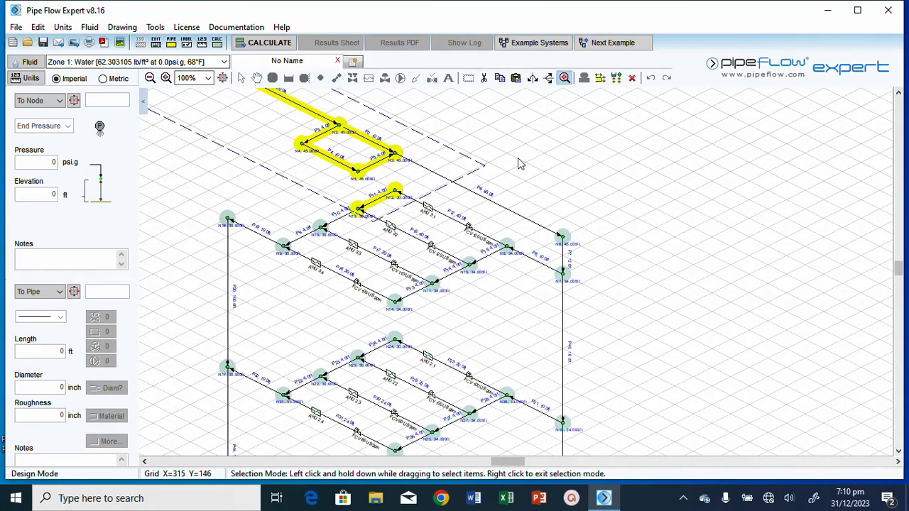
pyautogui.rightClick(538, 271)
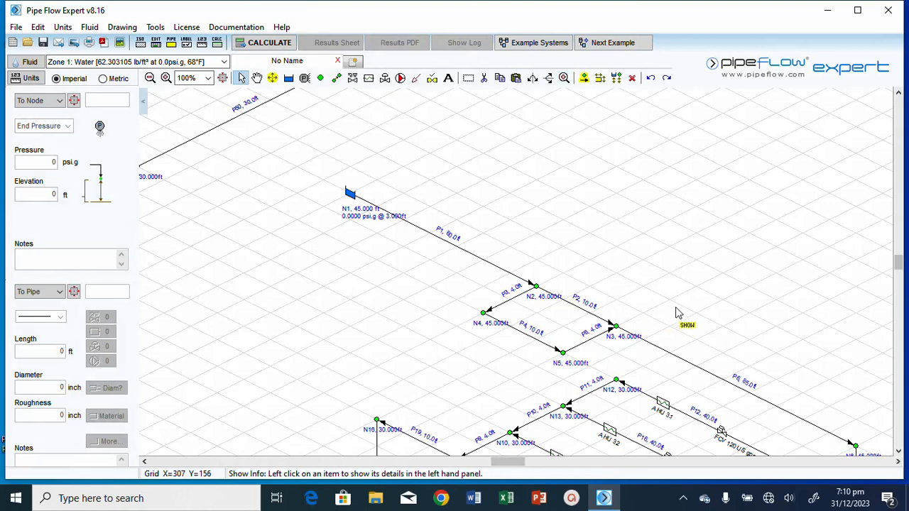
pyautogui.moveTo(564, 310)
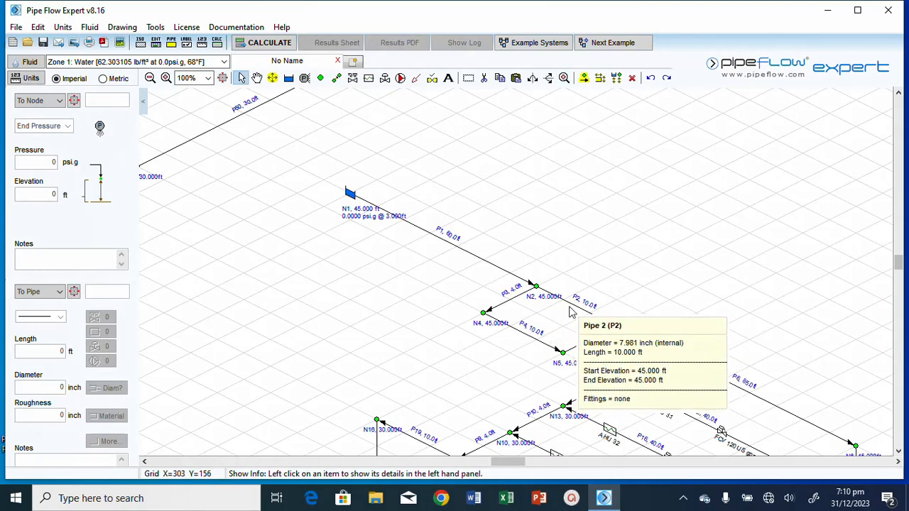
pyautogui.moveTo(525, 339)
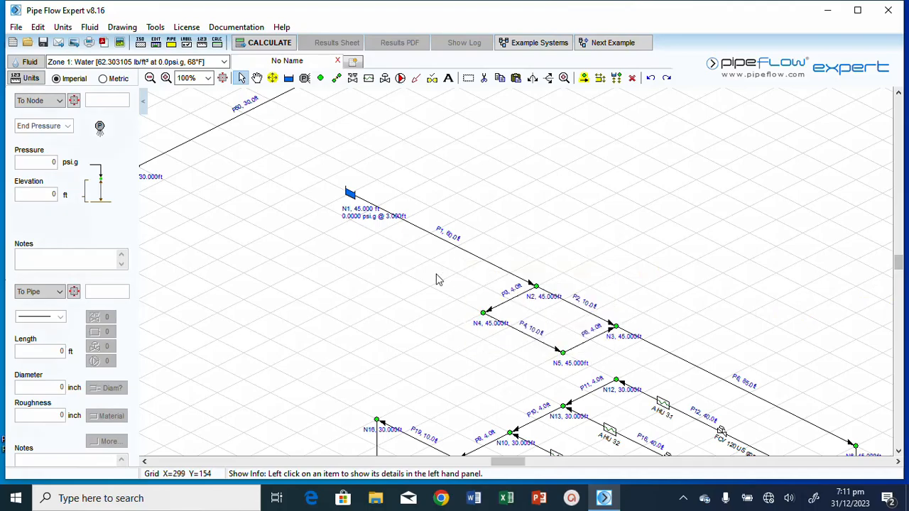
# Step: Look over the whole piping layout and show the details of pipe P50 leading to the end pressure node
pyautogui.scroll(1, 294, 262)
pyautogui.scroll(-5, 296, 267)
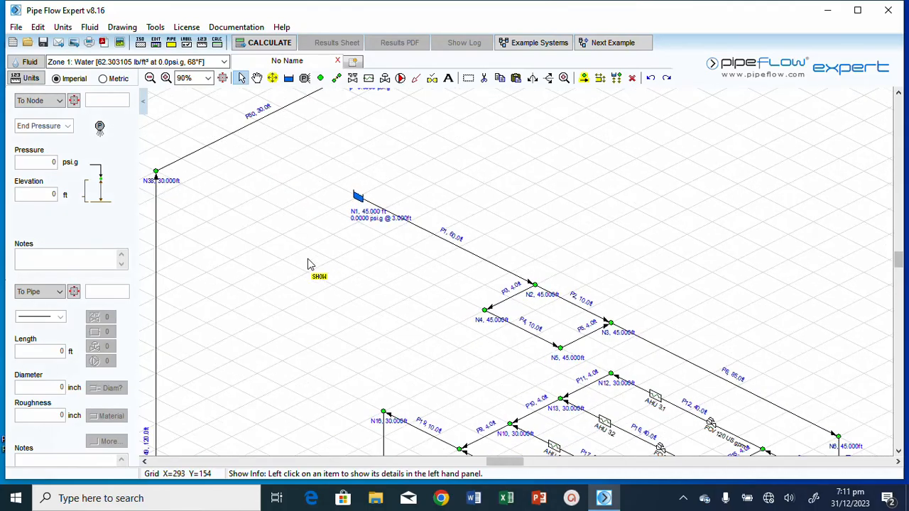
pyautogui.scroll(-5, 313, 264)
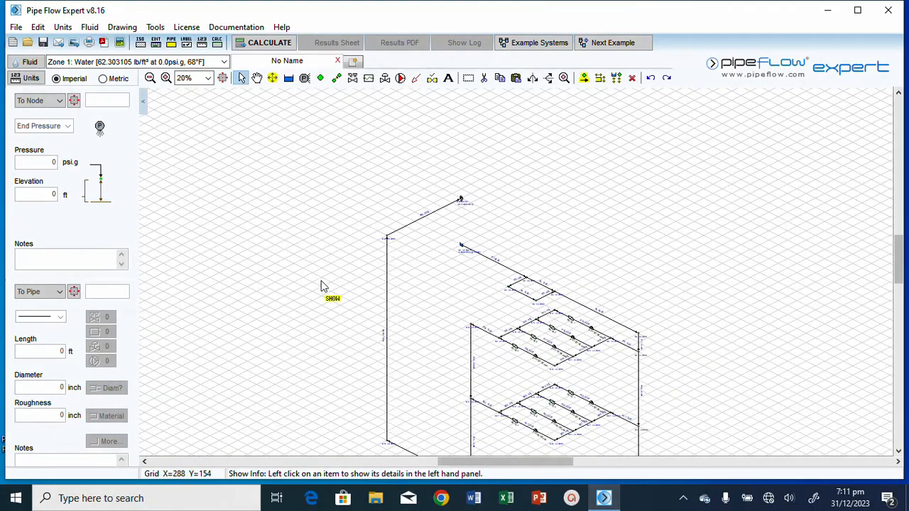
pyautogui.scroll(4, 504, 382)
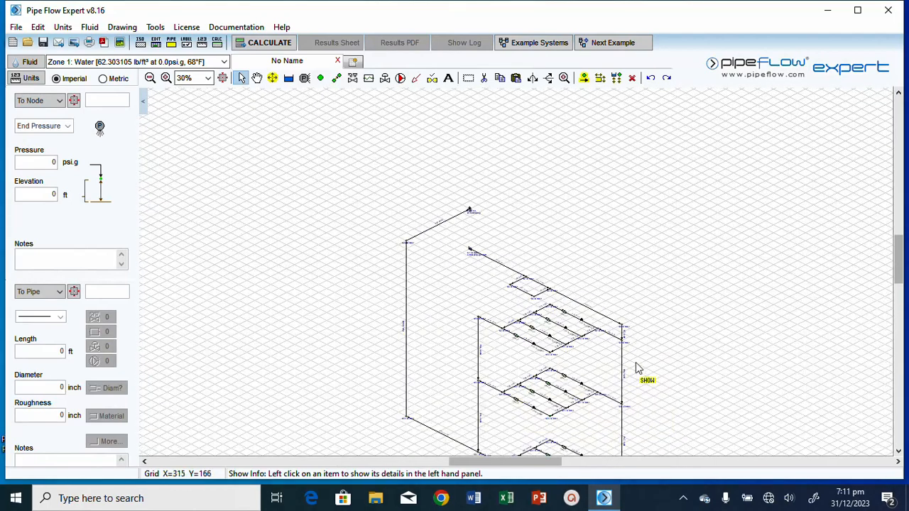
pyautogui.scroll(-2, 724, 341)
pyautogui.moveTo(443, 227)
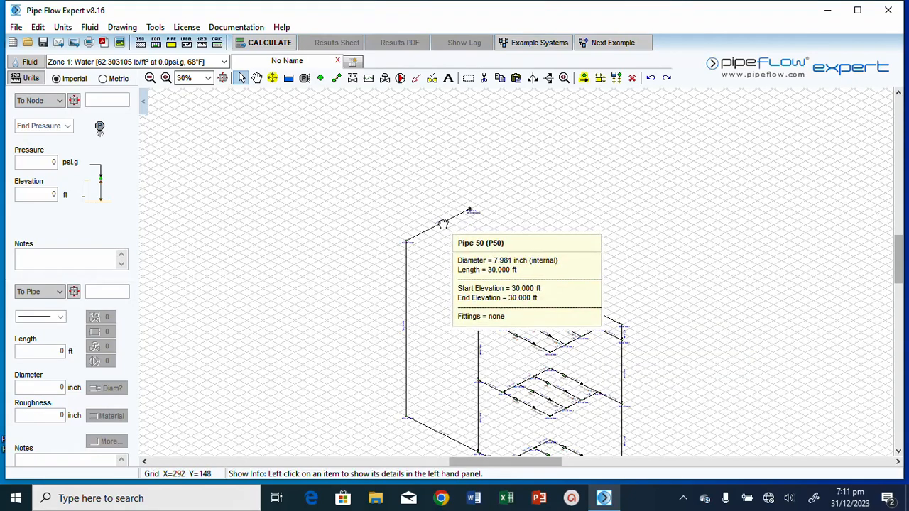
pyautogui.click(442, 224)
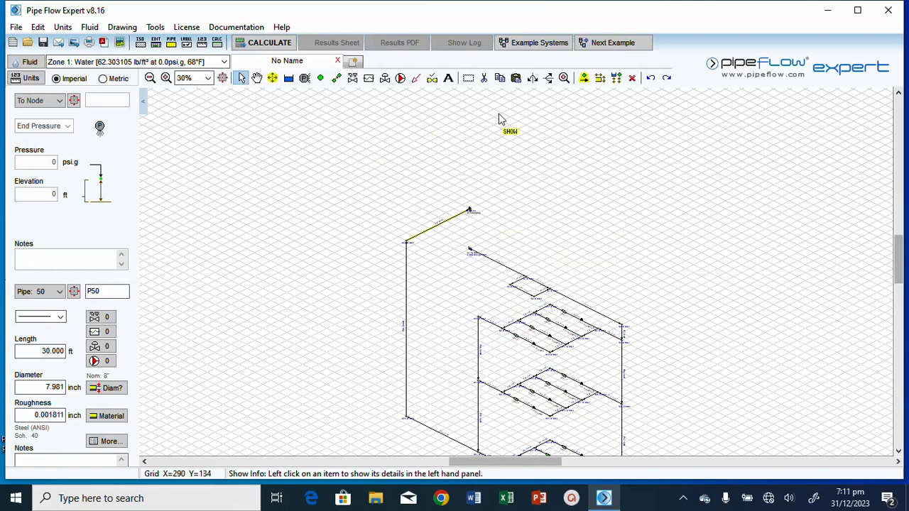
# Step: Add a 2100 mm (84") Open Pipe Exit fitting at the end of pipe P50 and save the fitting
pyautogui.click(353, 80)
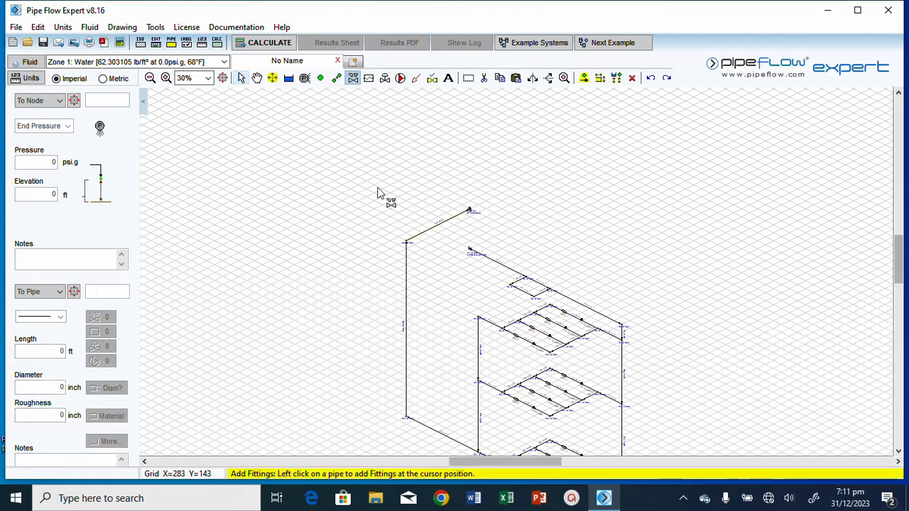
pyautogui.click(455, 225)
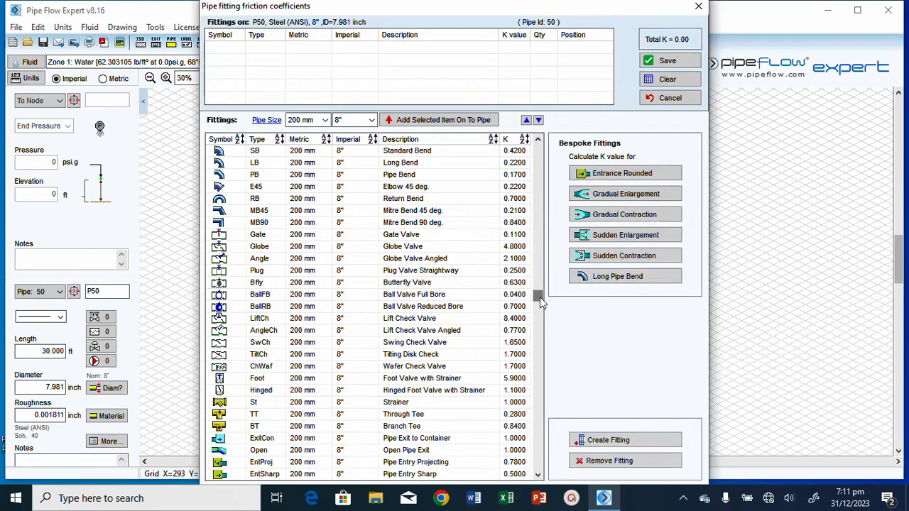
pyautogui.moveTo(540, 299); pyautogui.dragTo(540, 348)
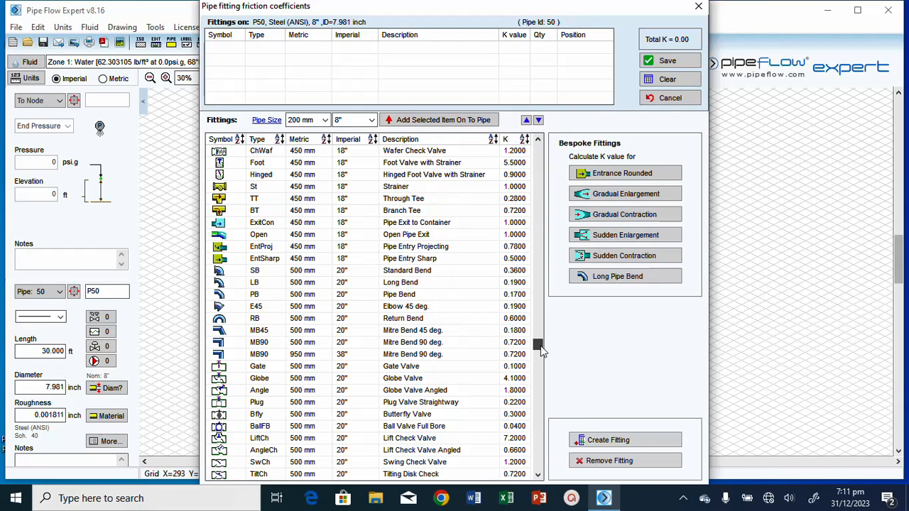
pyautogui.moveTo(541, 351); pyautogui.dragTo(554, 480)
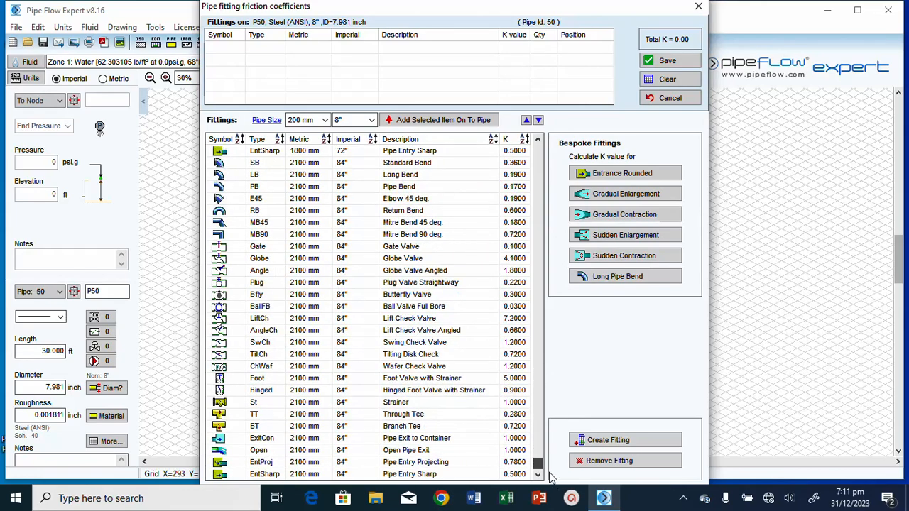
pyautogui.click(406, 453)
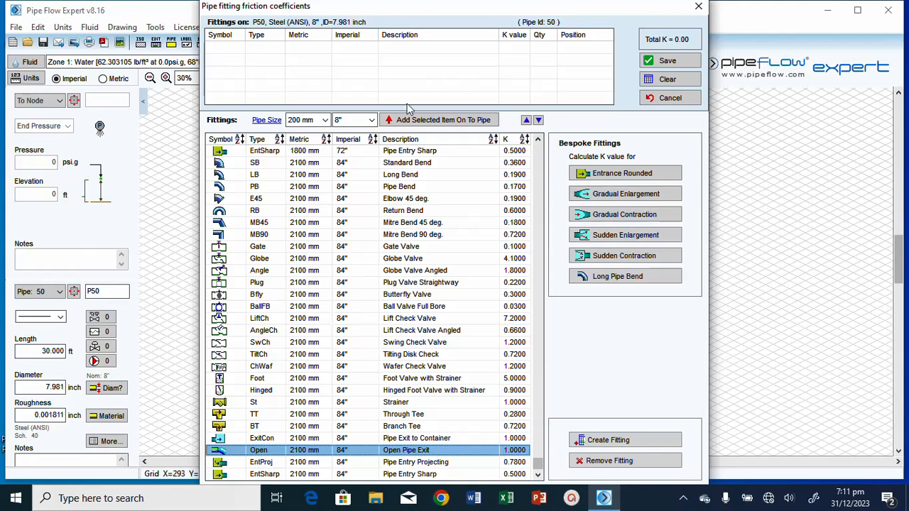
pyautogui.click(461, 122)
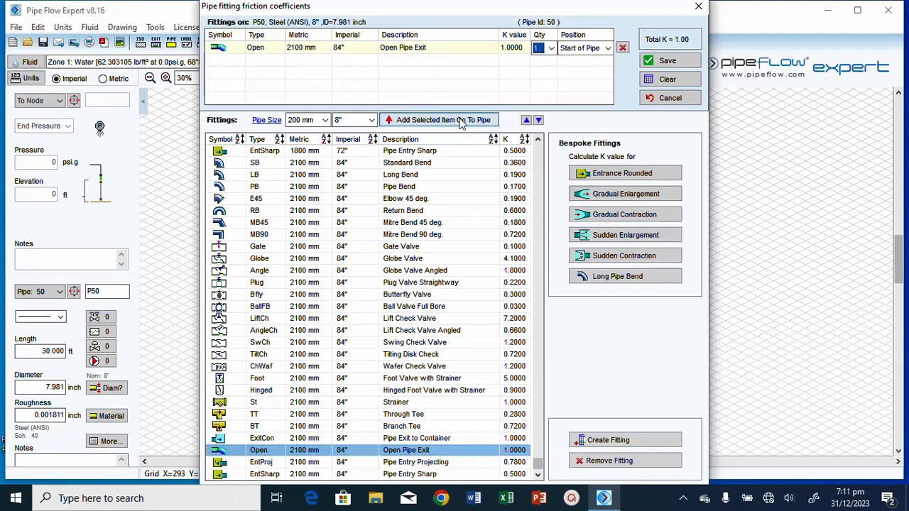
pyautogui.click(608, 48)
pyautogui.click(593, 74)
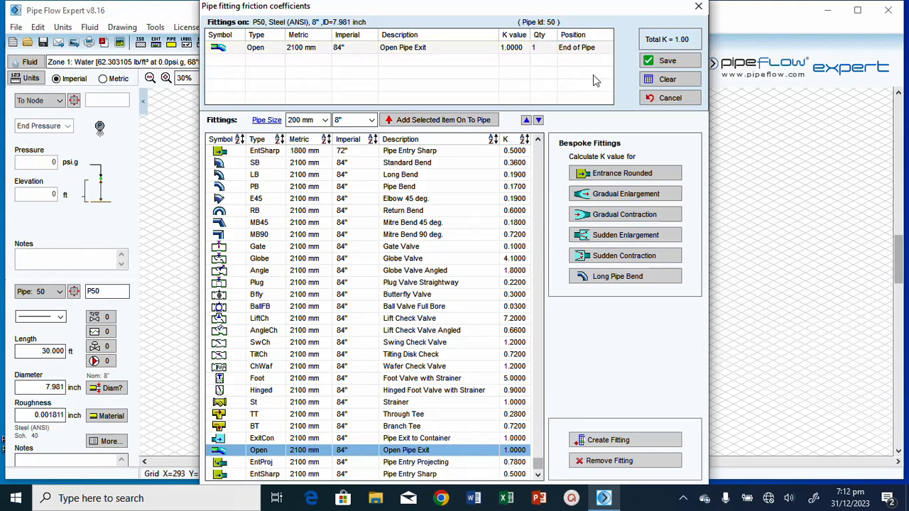
pyautogui.click(666, 62)
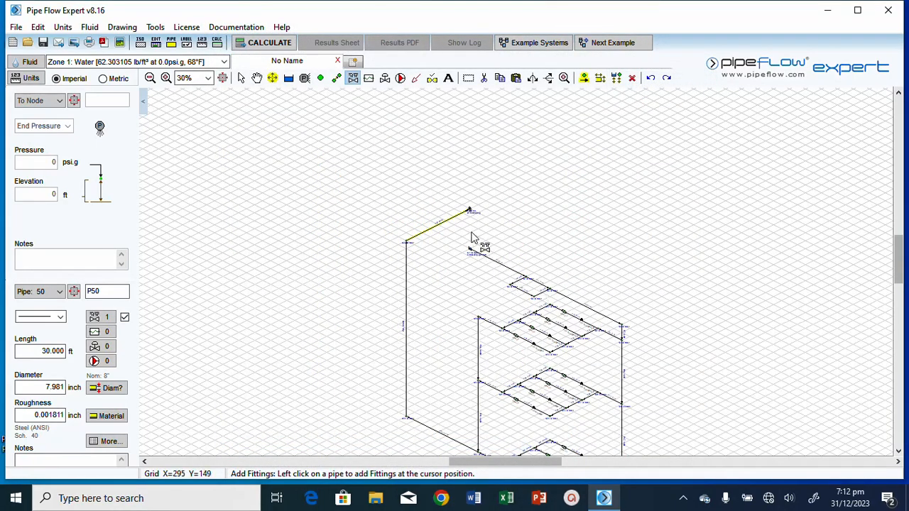
# Step: Isolate the area around the end pressure node with an isometric selection and review the saved fittings on pipe P50
pyautogui.click(467, 78)
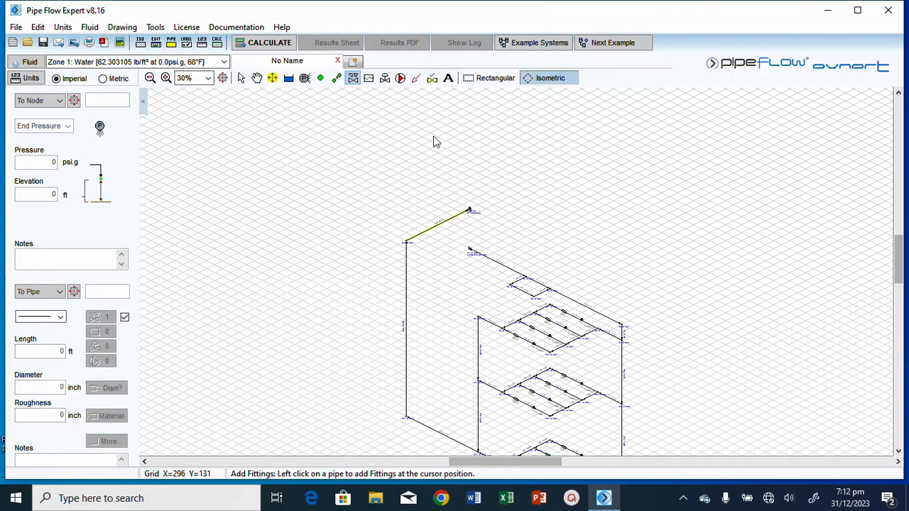
pyautogui.moveTo(429, 179); pyautogui.dragTo(564, 248)
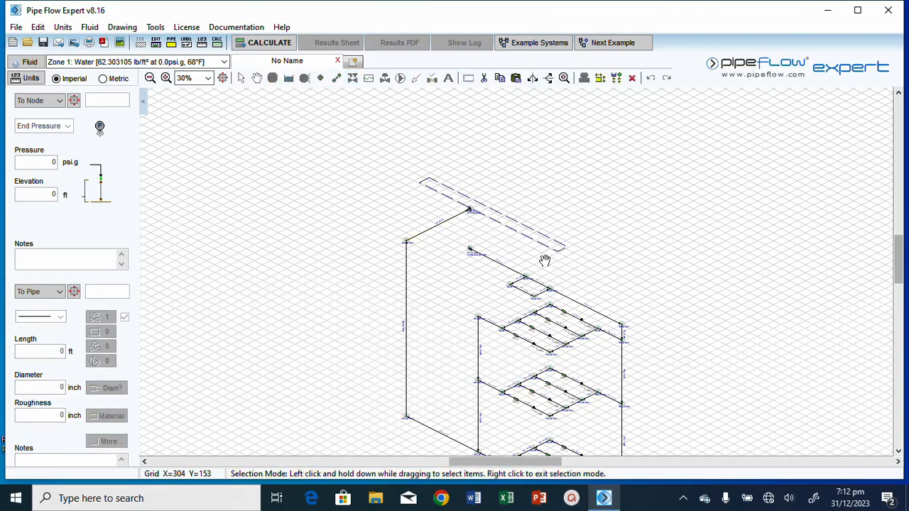
pyautogui.rightClick(449, 176)
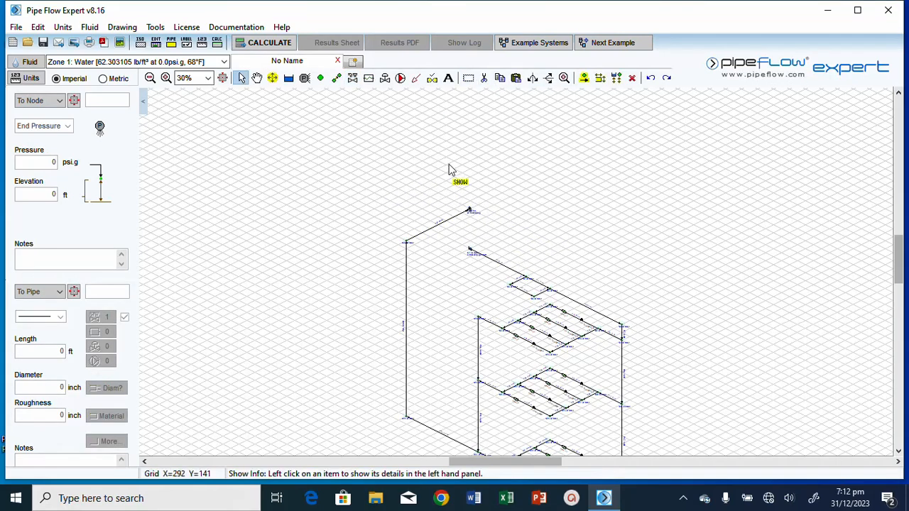
pyautogui.click(468, 78)
pyautogui.moveTo(410, 187); pyautogui.dragTo(530, 247)
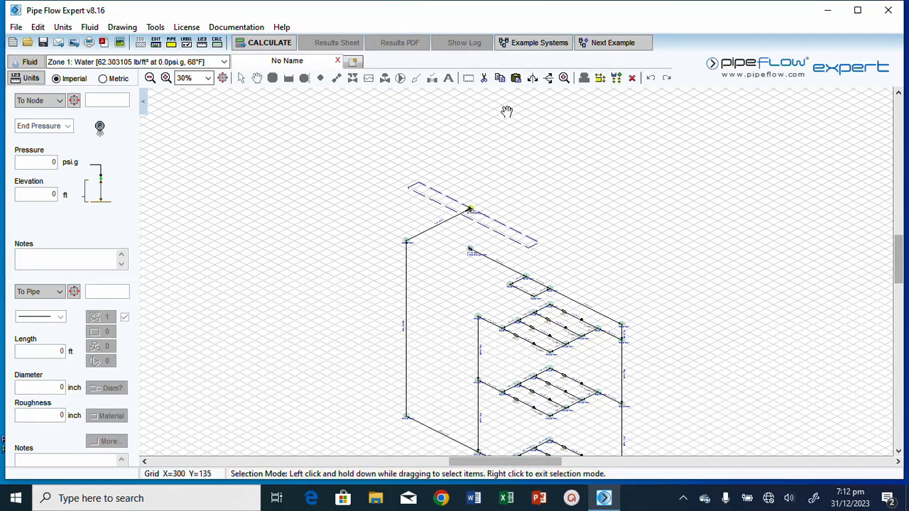
pyautogui.click(563, 78)
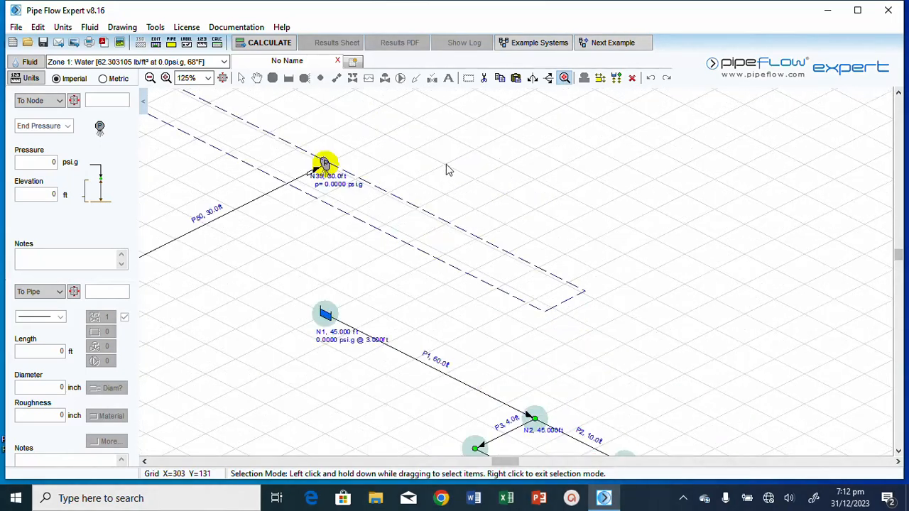
pyautogui.rightClick(438, 270)
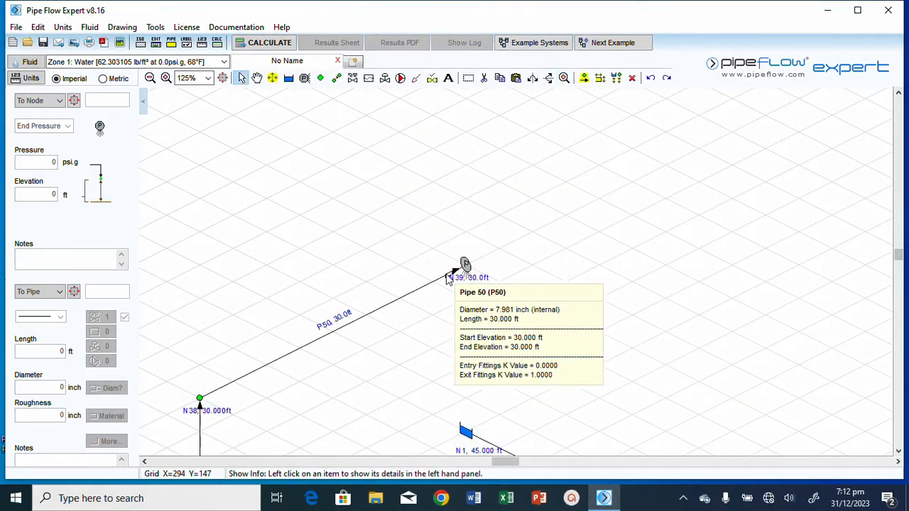
pyautogui.click(464, 264)
pyautogui.doubleClick(464, 264)
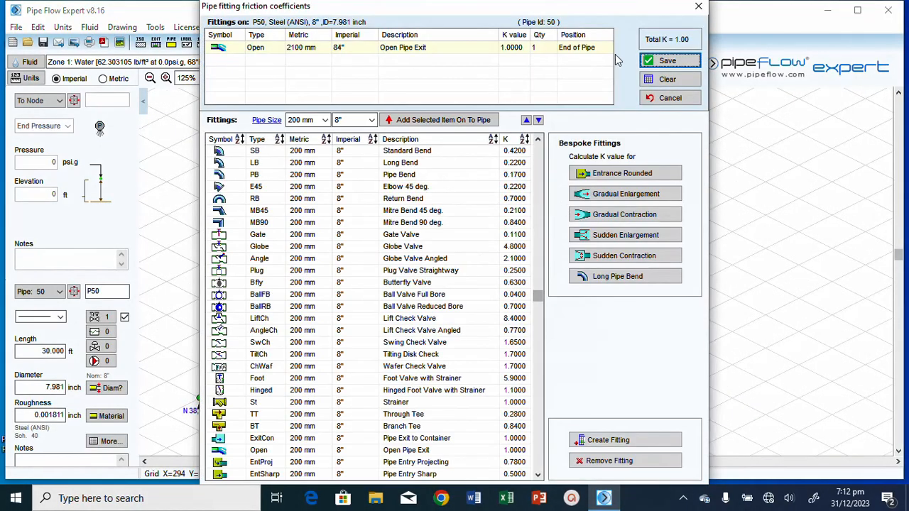
pyautogui.click(668, 61)
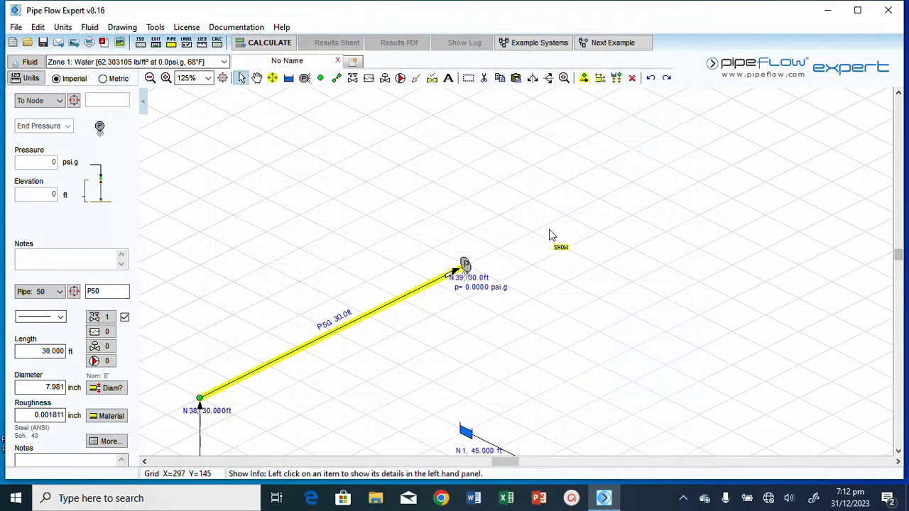
# Step: Fit the whole system in view and check the details of the 6" branch and header pipes on all three levels
pyautogui.click(222, 78)
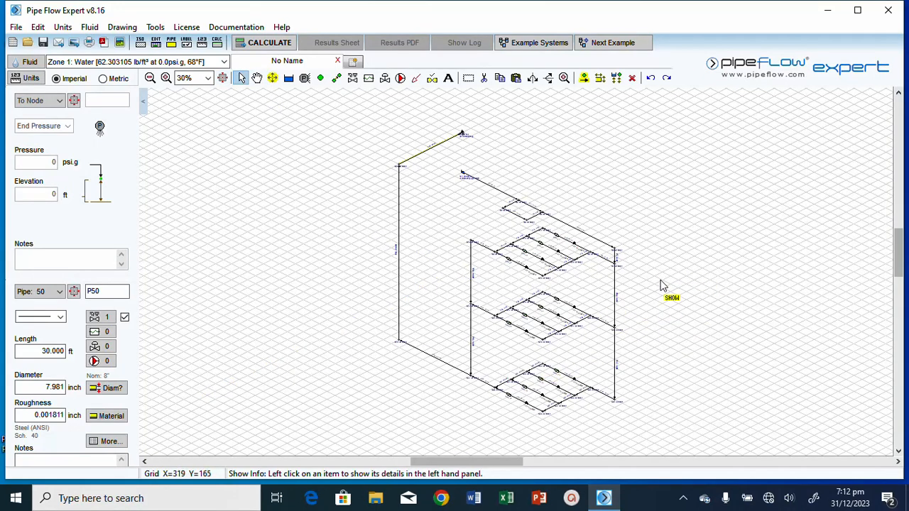
pyautogui.moveTo(483, 387)
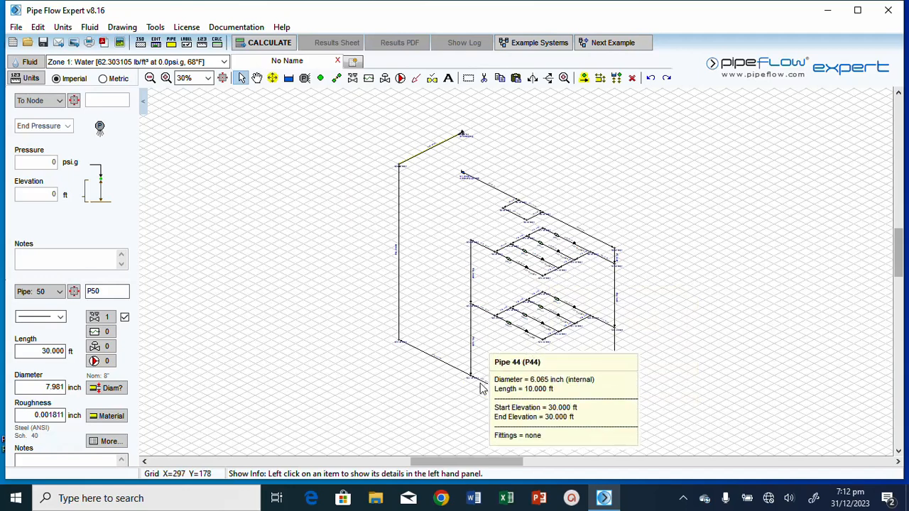
pyautogui.click(483, 387)
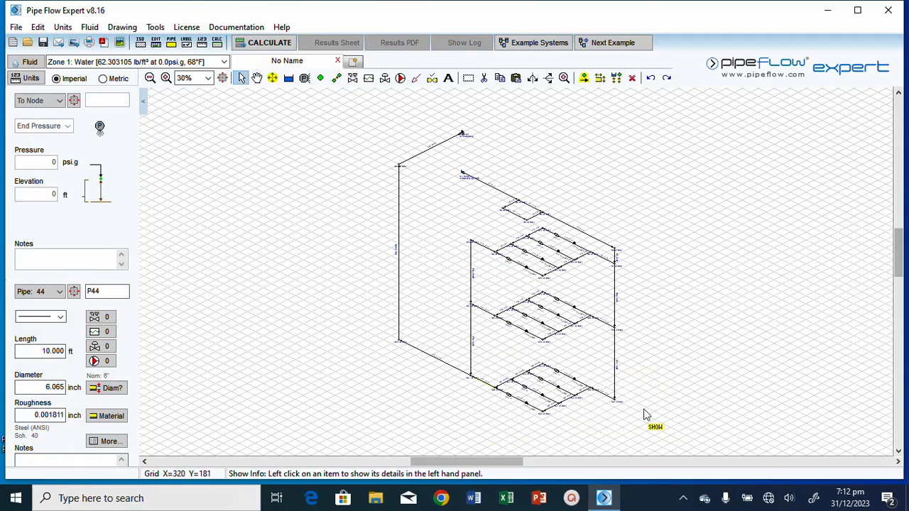
pyautogui.click(582, 396)
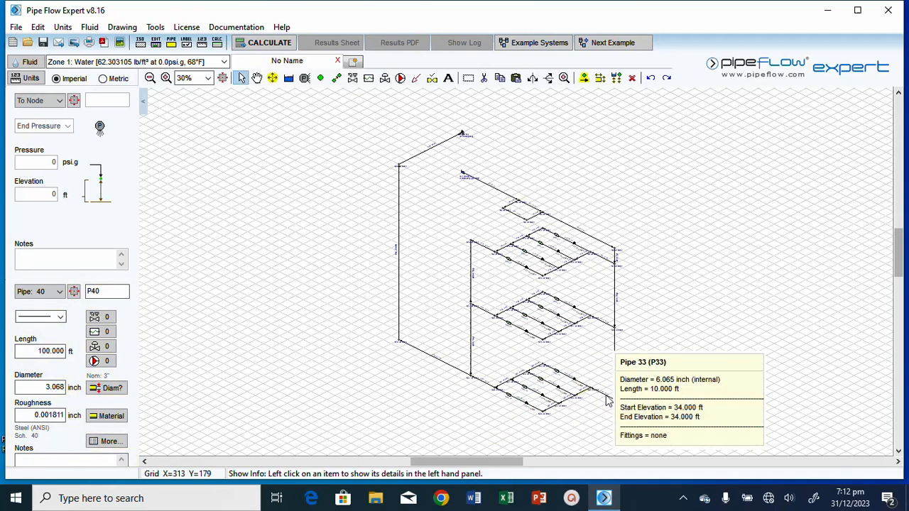
pyautogui.click(607, 401)
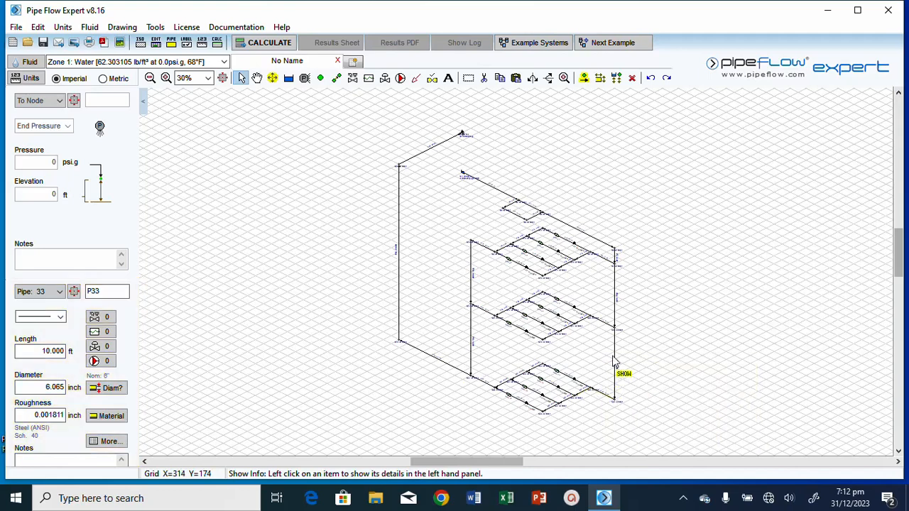
pyautogui.click(602, 327)
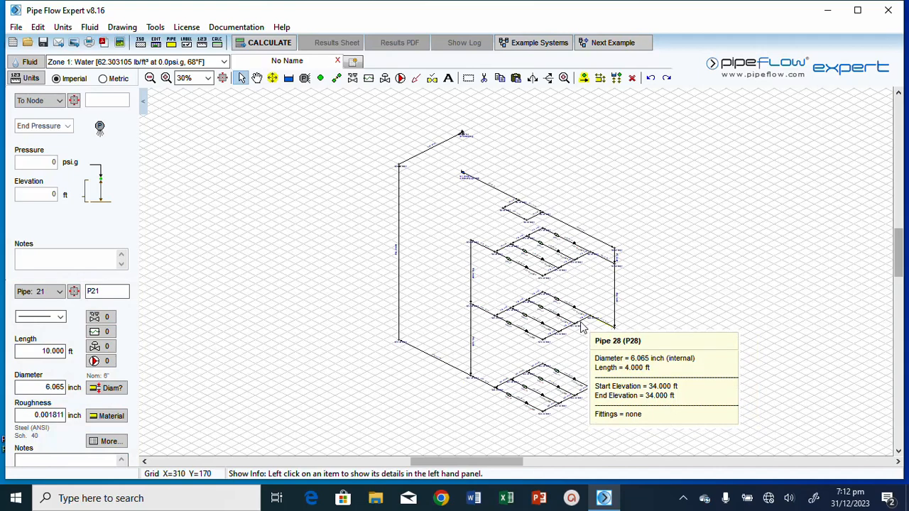
pyautogui.click(581, 326)
pyautogui.click(573, 336)
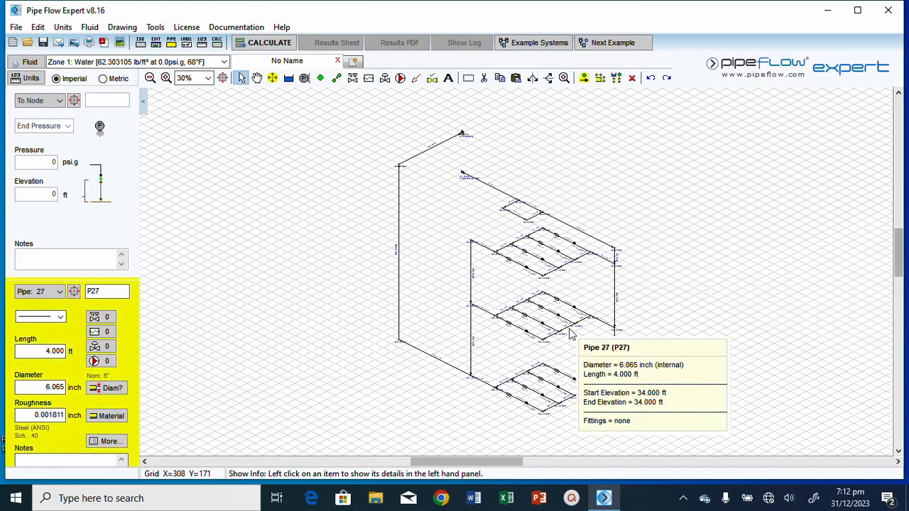
pyautogui.click(554, 336)
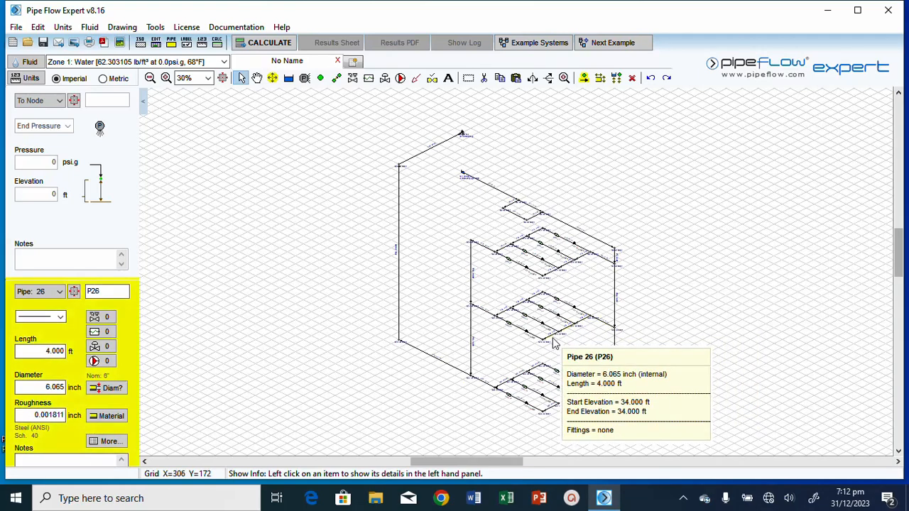
pyautogui.click(584, 265)
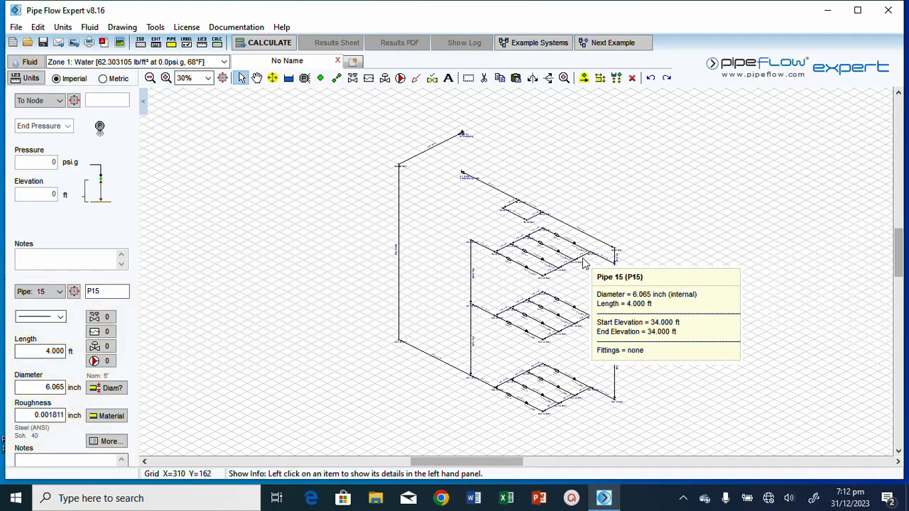
pyautogui.click(561, 274)
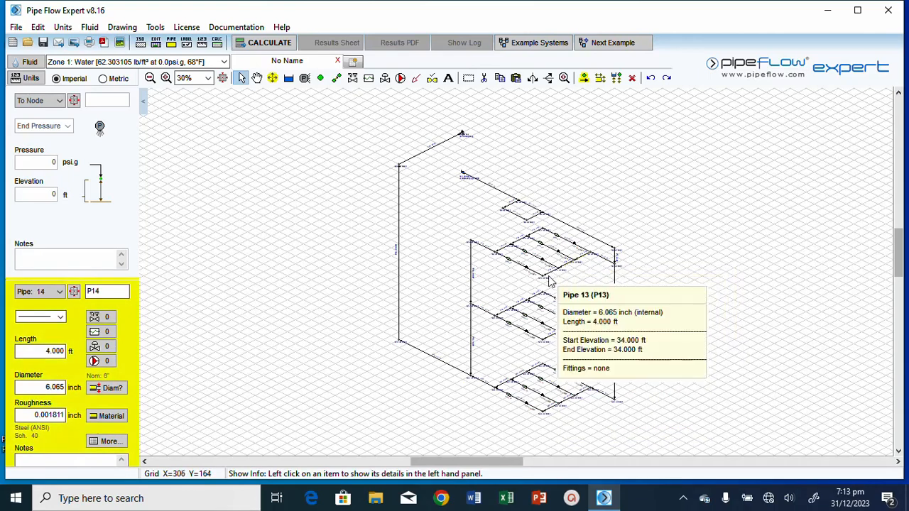
pyautogui.click(604, 258)
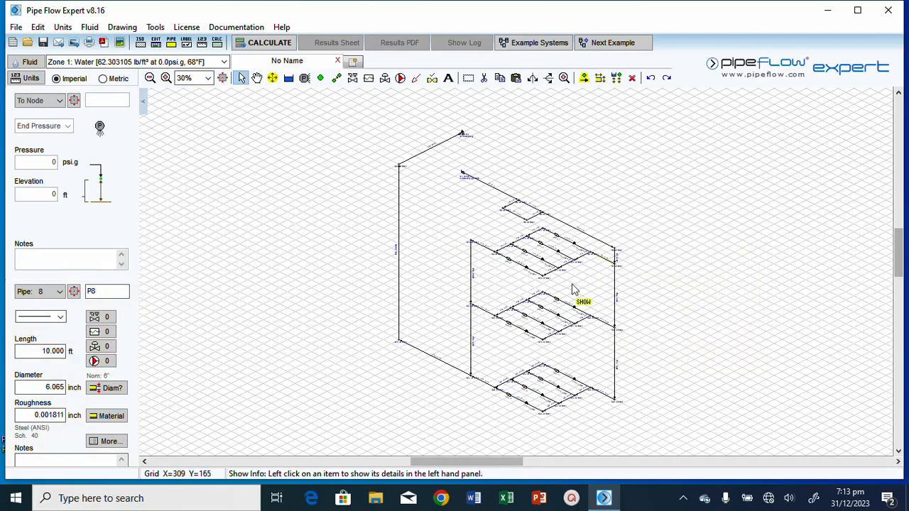
# Step: Check the elevations of the supply-side and return-side join nodes on the top level
pyautogui.scroll(-3, 576, 298)
pyautogui.scroll(6, 537, 297)
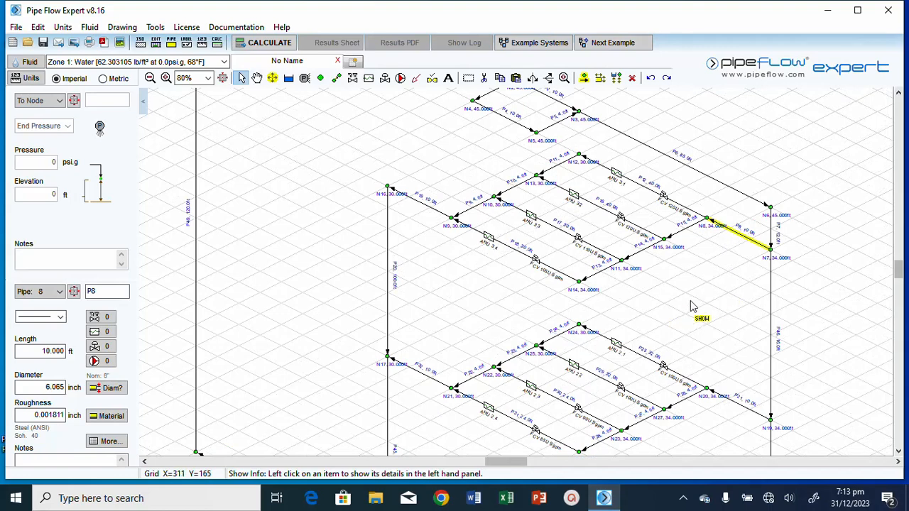
pyautogui.click(580, 283)
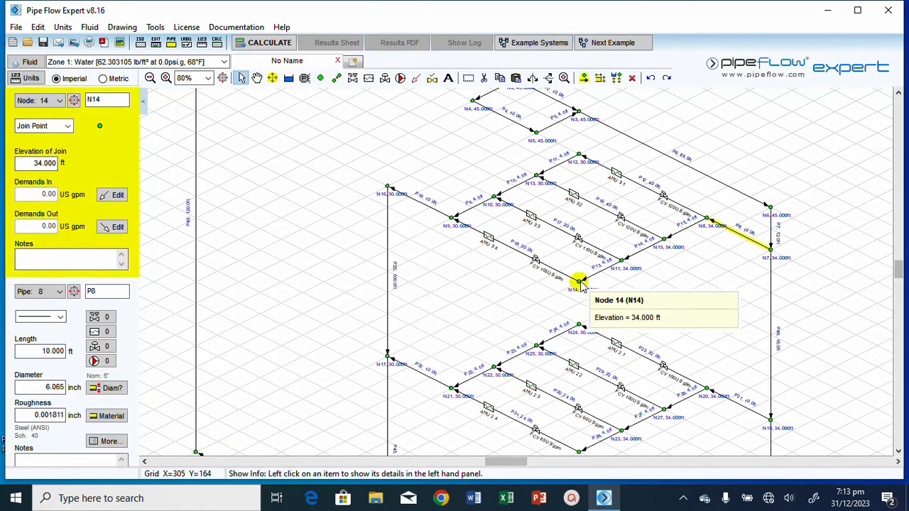
pyautogui.click(622, 262)
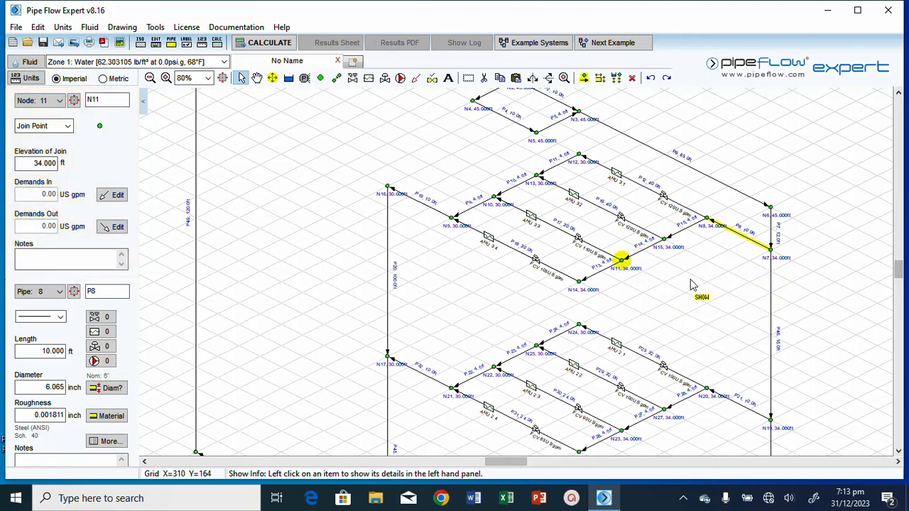
pyautogui.click(663, 239)
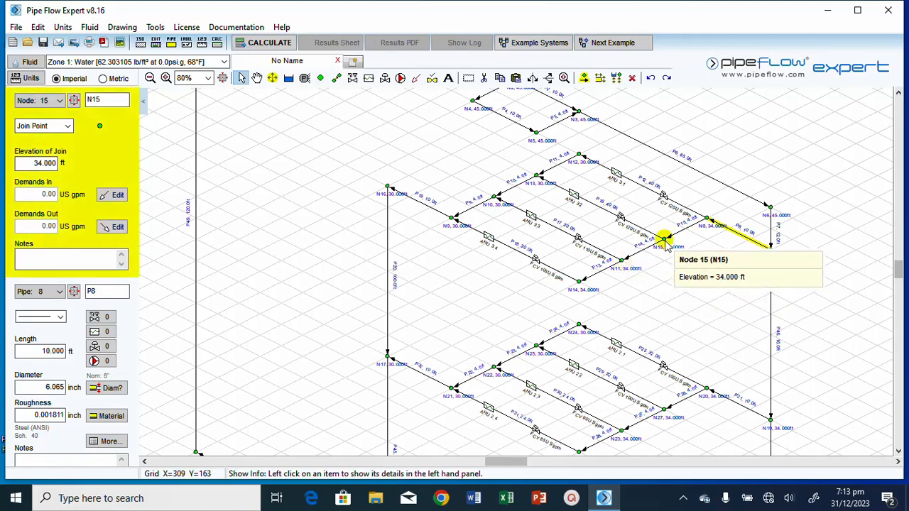
pyautogui.click(707, 217)
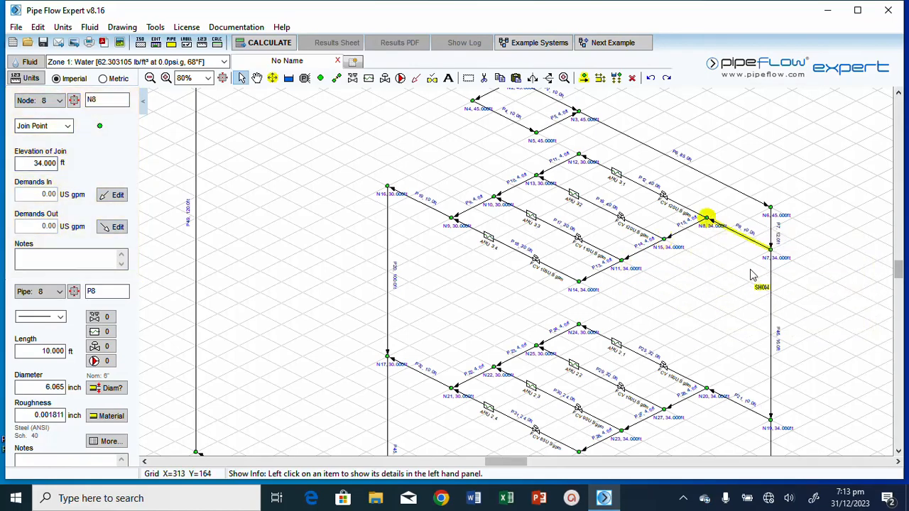
pyautogui.click(771, 249)
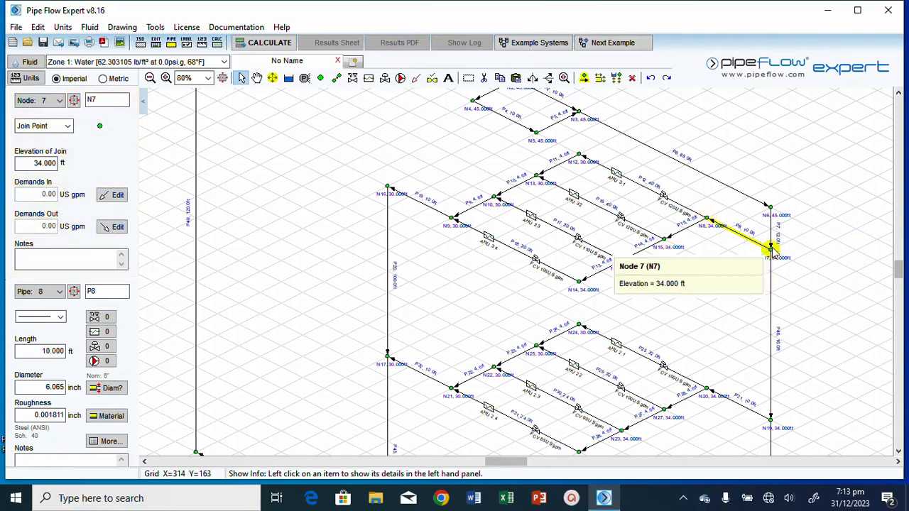
pyautogui.click(453, 220)
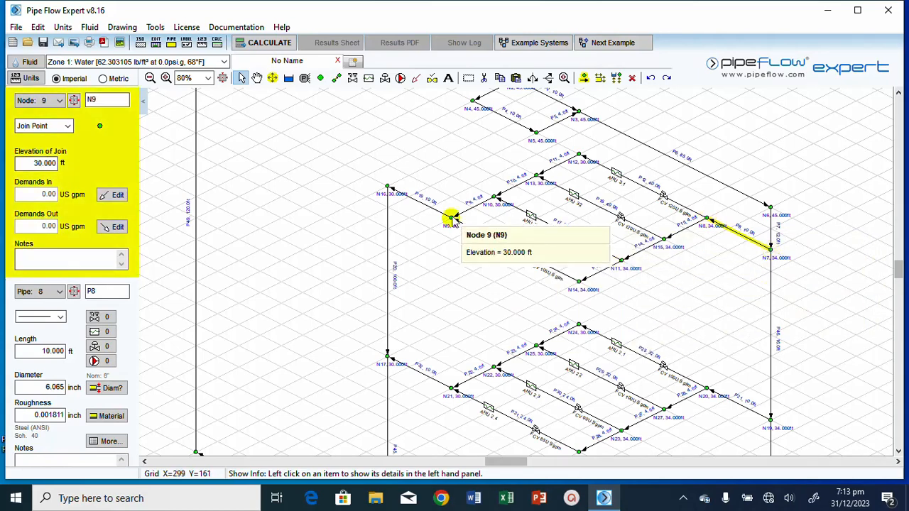
pyautogui.click(387, 187)
pyautogui.click(495, 196)
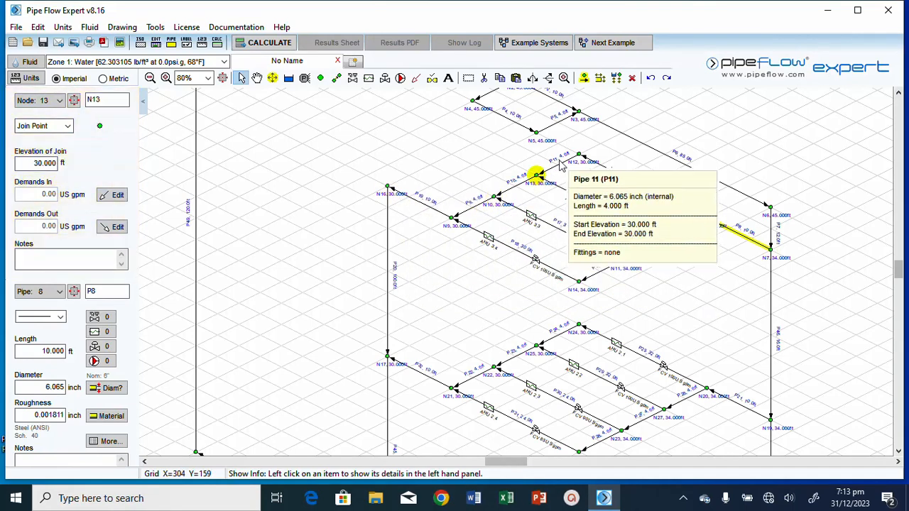
# Step: Check the elevation of node N12, plus supply-side nodes N26, N23, N27, N20 and N19 on the middle level
pyautogui.click(579, 155)
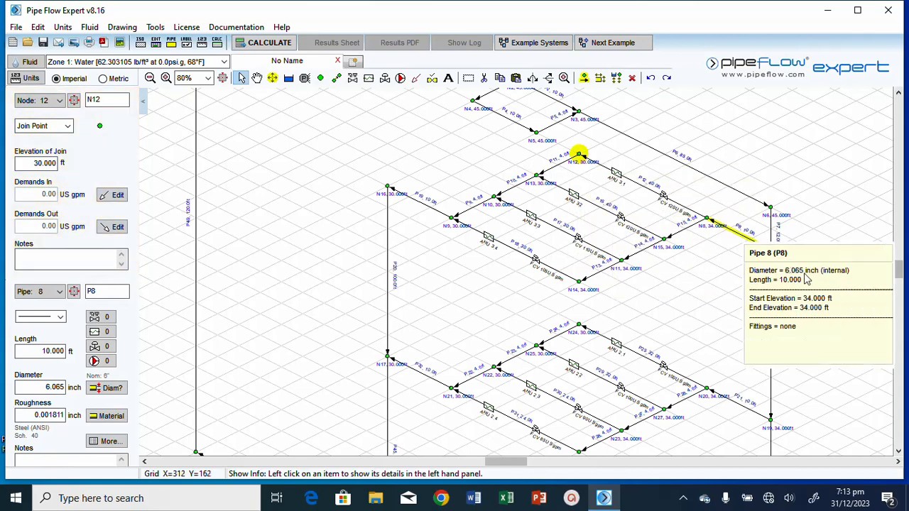
pyautogui.scroll(-4, 897, 366)
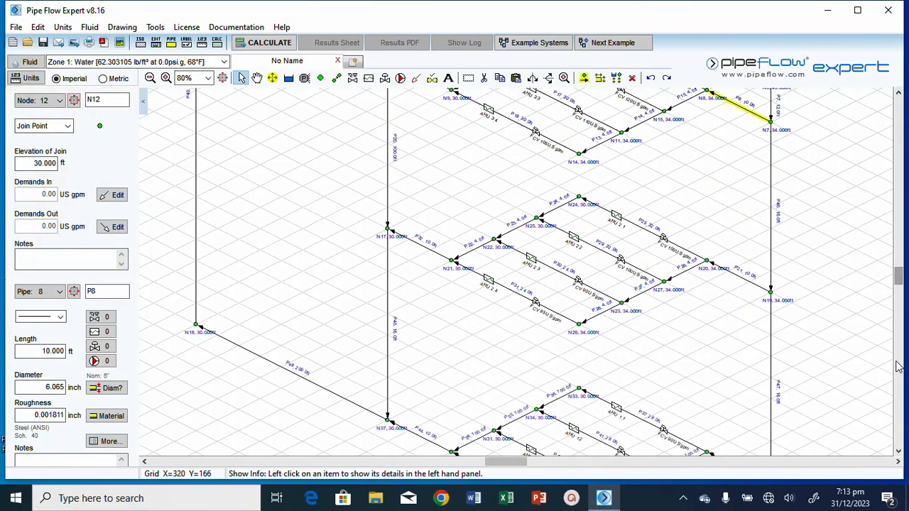
pyautogui.click(581, 327)
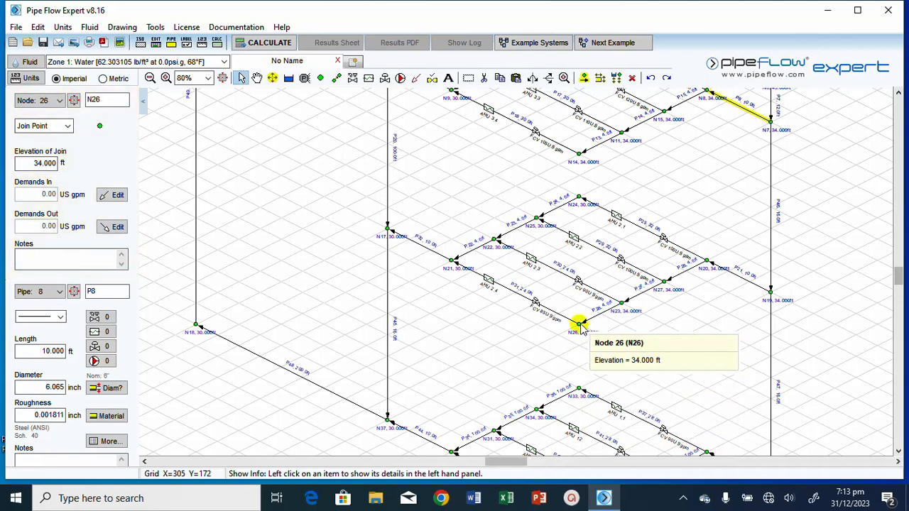
pyautogui.click(621, 304)
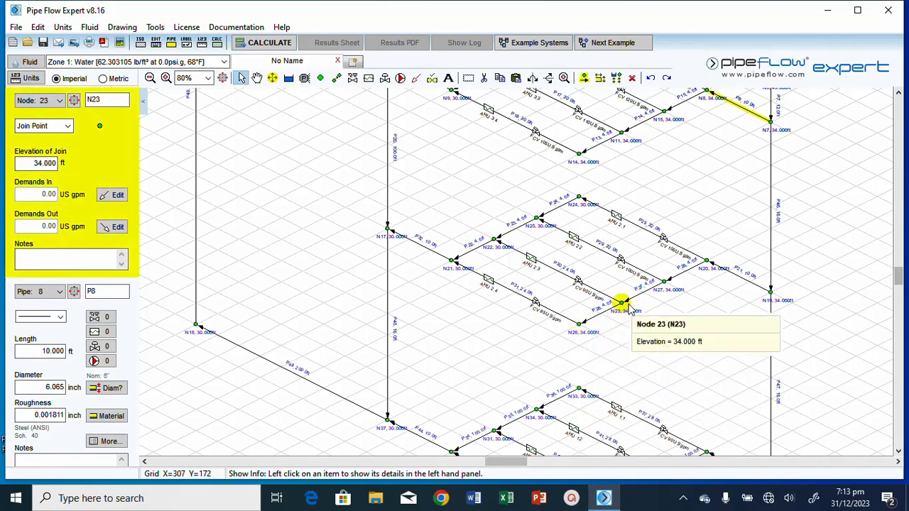
pyautogui.click(663, 282)
pyautogui.click(707, 262)
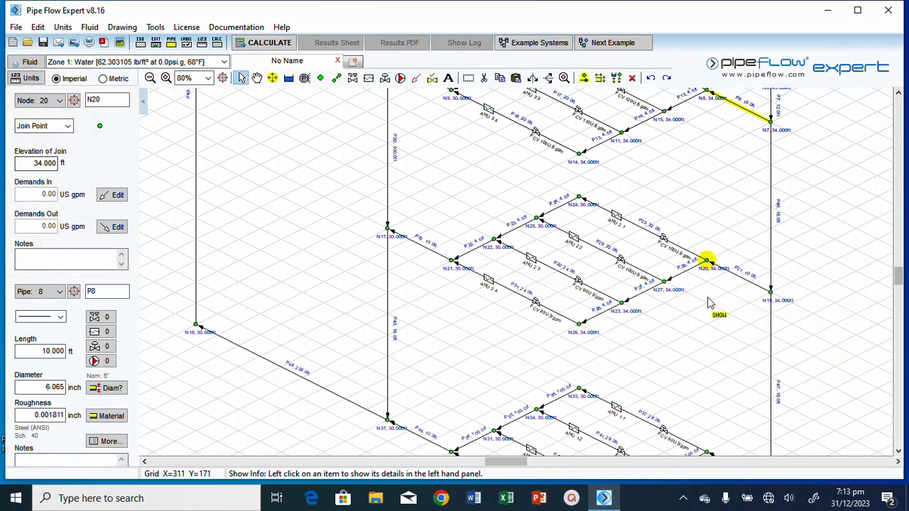
pyautogui.click(770, 291)
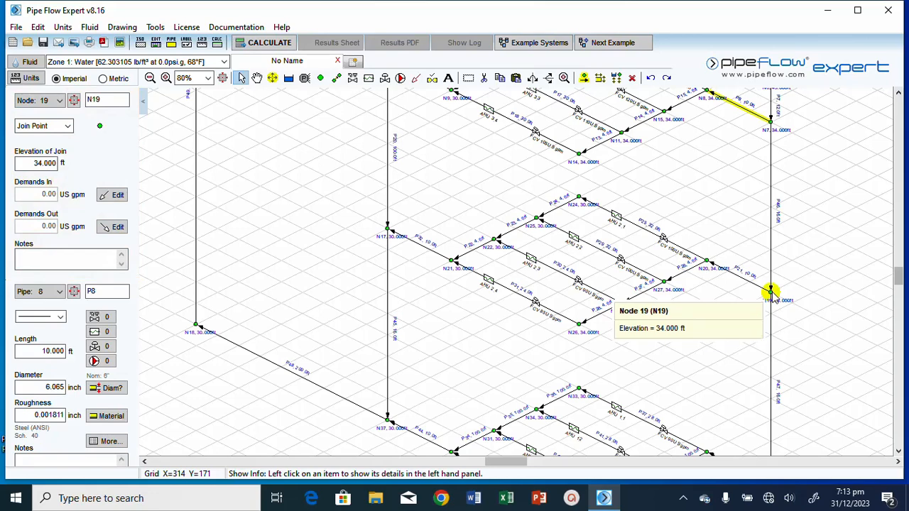
# Step: Set the elevation of middle-level supply-side nodes N19, N20, N27, N23 and N26 to 20 ft as a group, clear the selection and check N19
pyautogui.click(584, 78)
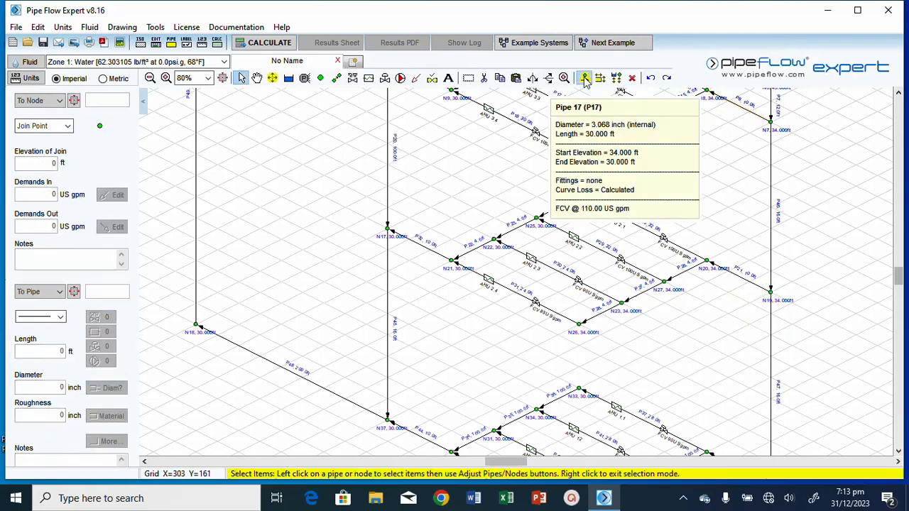
pyautogui.click(782, 304)
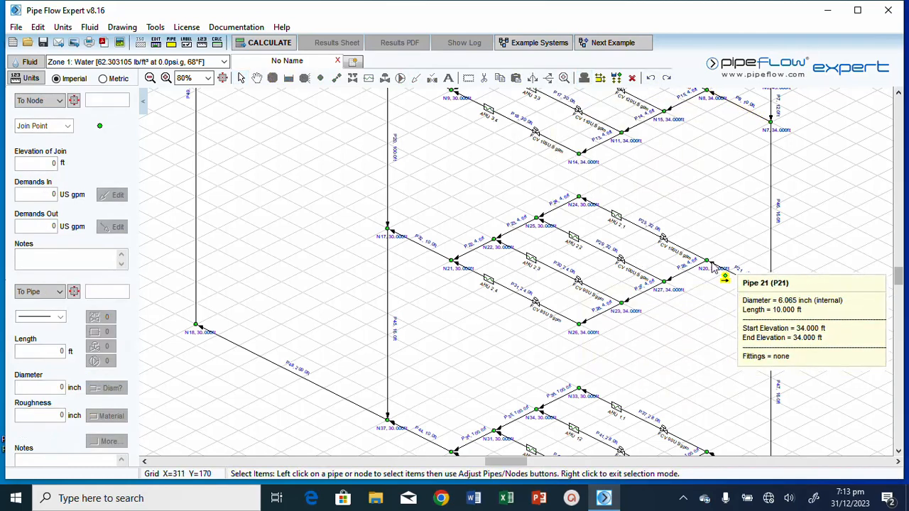
pyautogui.click(711, 263)
pyautogui.click(664, 284)
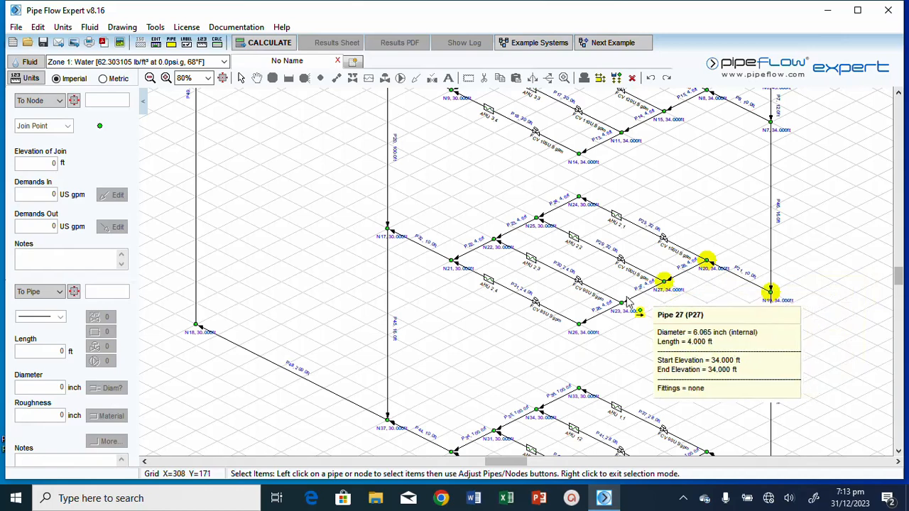
pyautogui.click(621, 302)
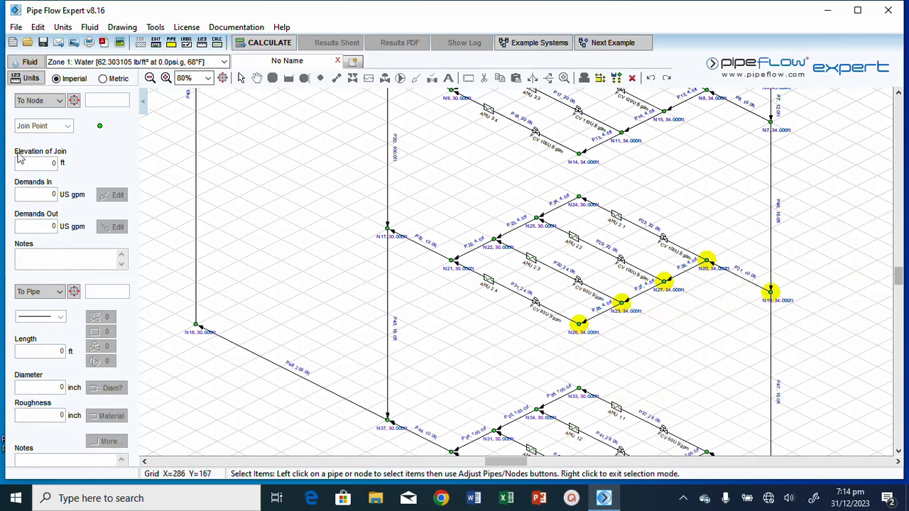
pyautogui.click(171, 42)
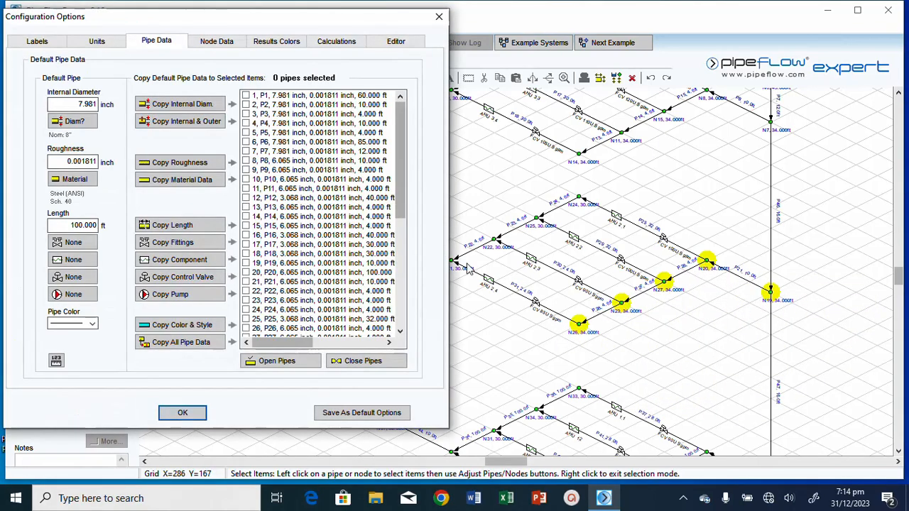
pyautogui.click(220, 47)
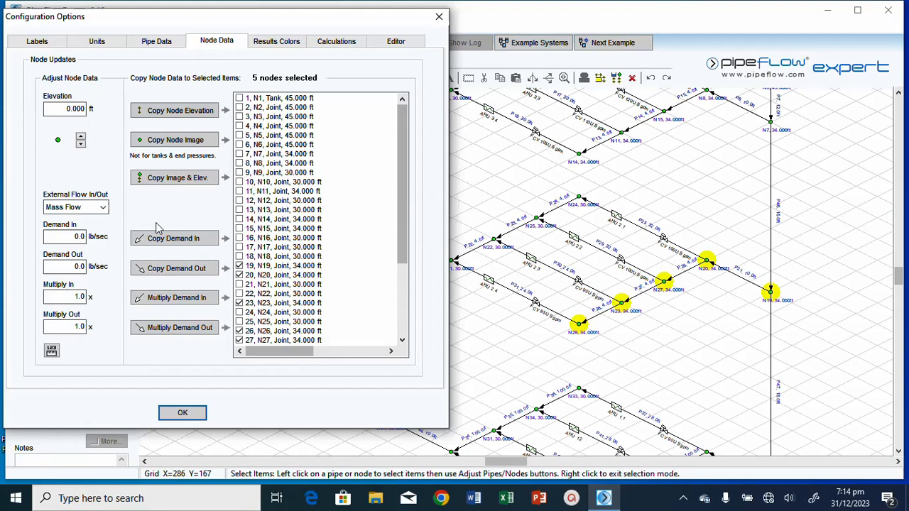
pyautogui.doubleClick(69, 110)
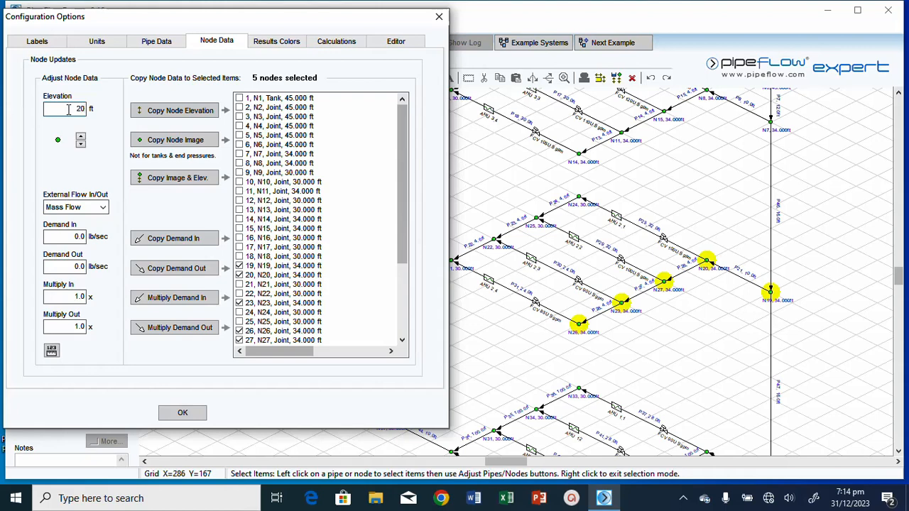
pyautogui.click(192, 117)
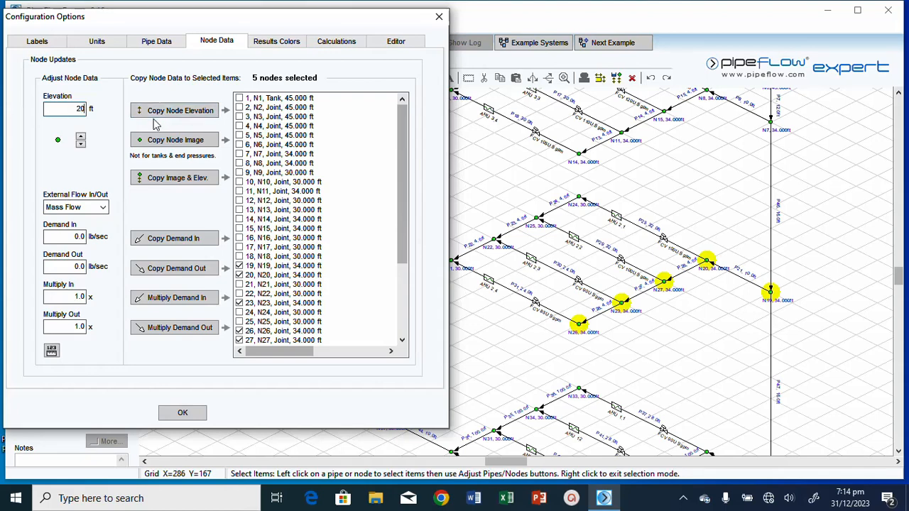
pyautogui.click(190, 115)
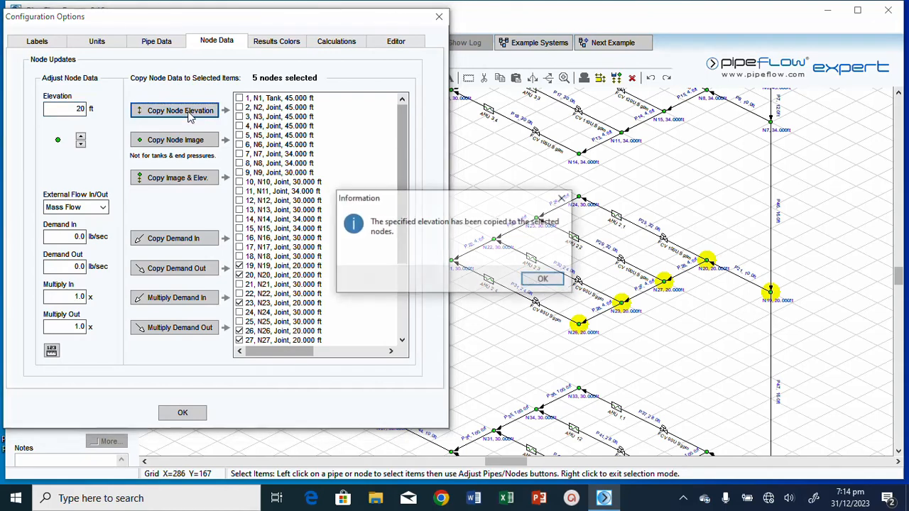
pyautogui.click(545, 280)
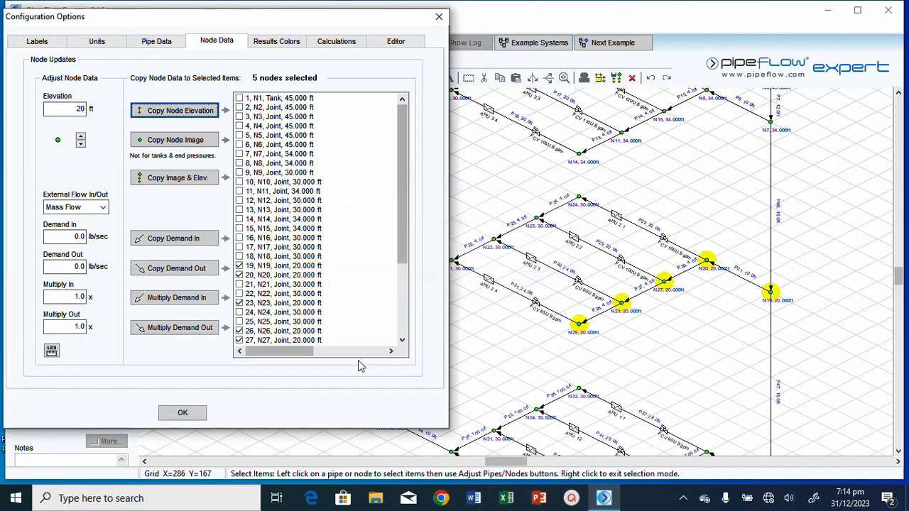
pyautogui.click(184, 413)
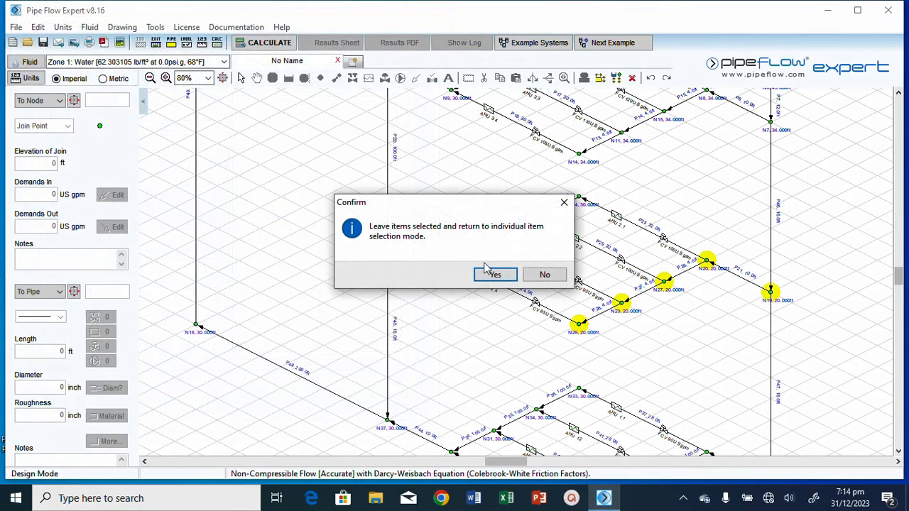
pyautogui.click(558, 276)
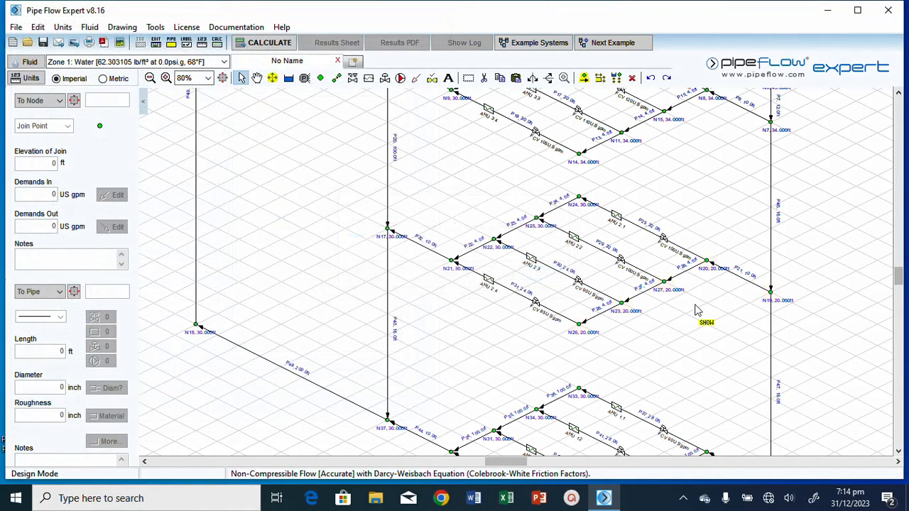
pyautogui.click(770, 297)
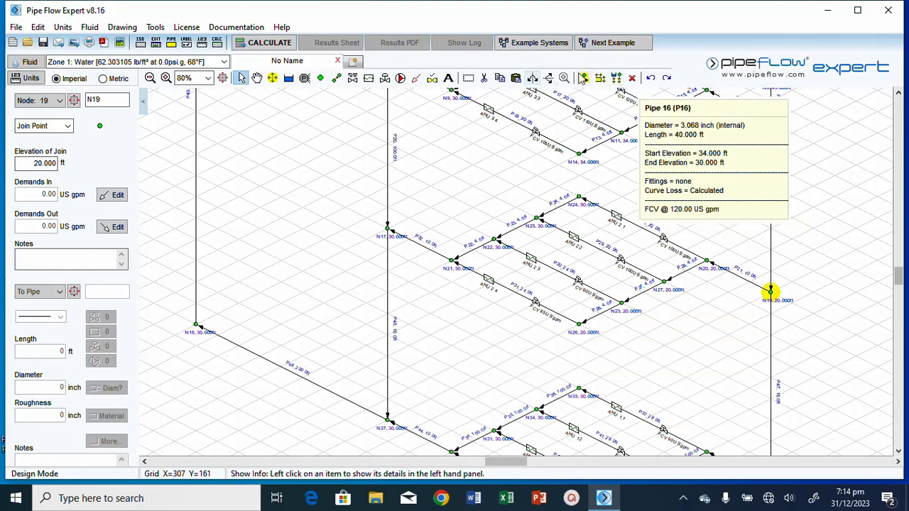
# Step: Set the elevation of middle-level return-side nodes N17, N21, N22, N25 and N24 to 16 ft as a group, clear the selection and check N24
pyautogui.click(583, 78)
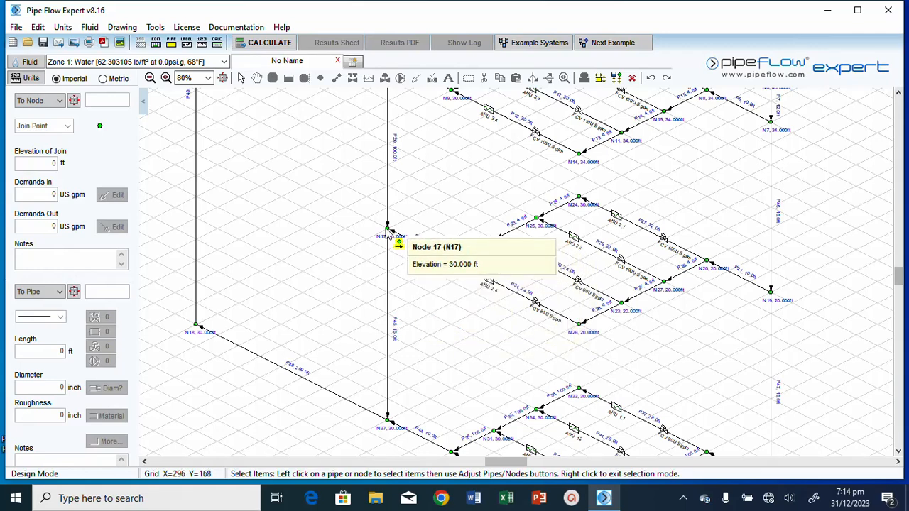
pyautogui.click(452, 260)
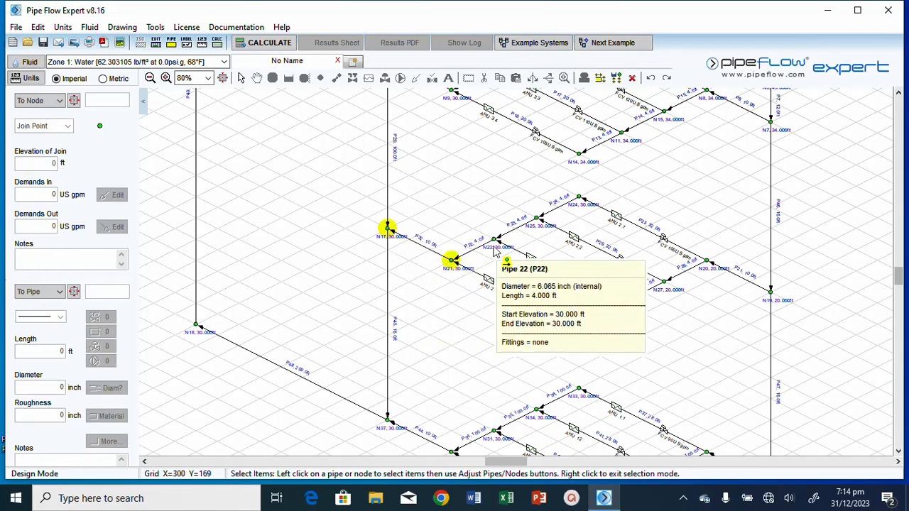
pyautogui.click(496, 240)
pyautogui.click(536, 217)
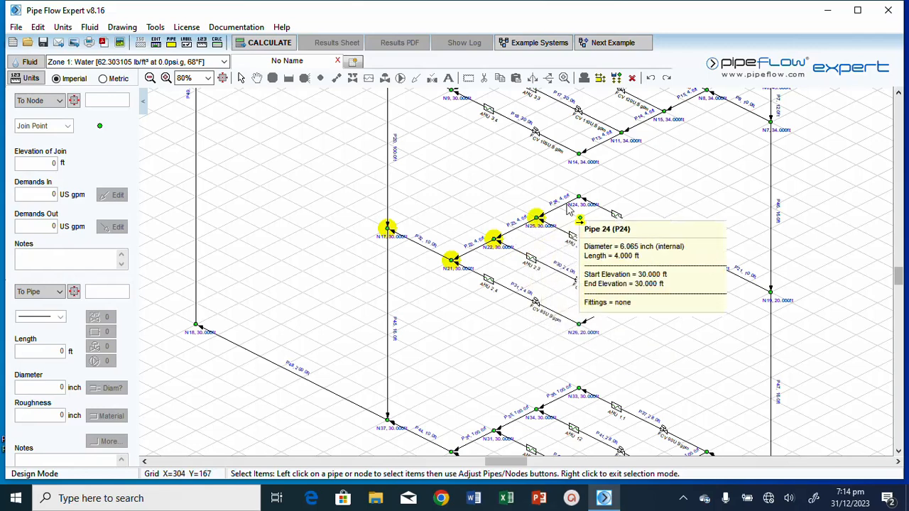
pyautogui.click(580, 199)
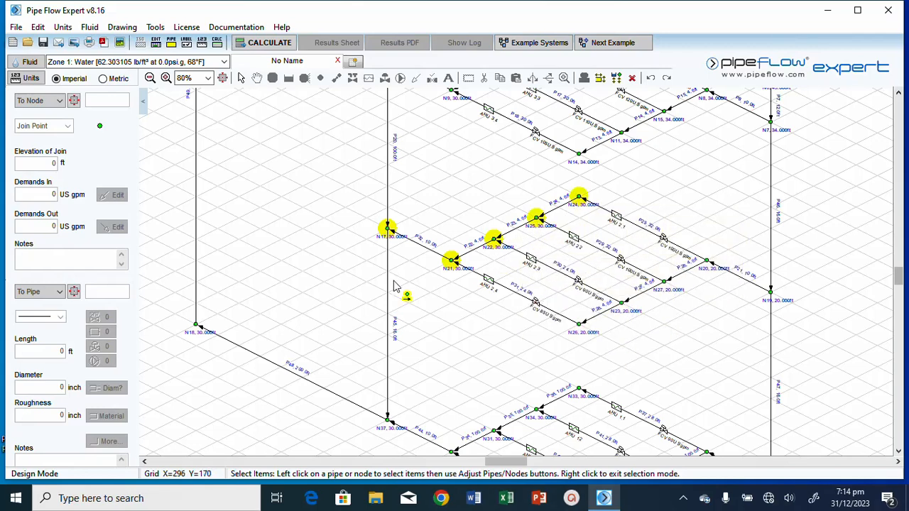
pyautogui.click(171, 43)
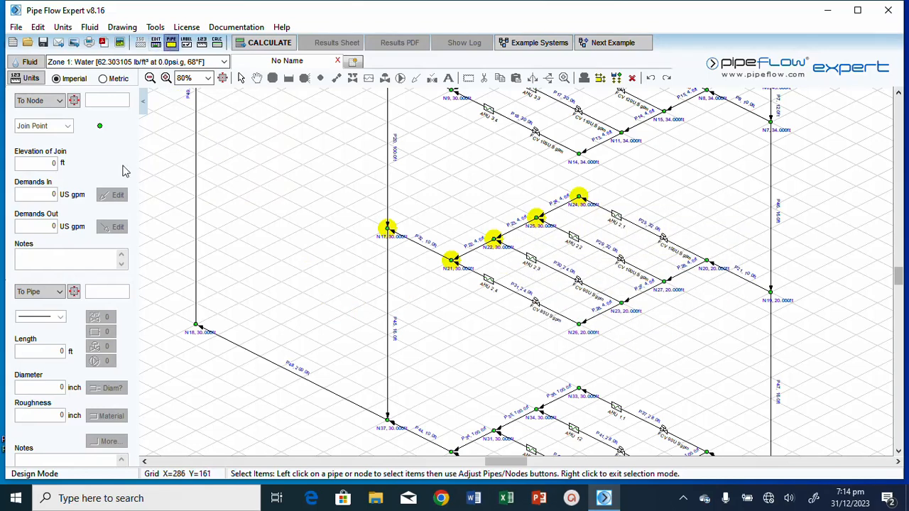
pyautogui.click(212, 39)
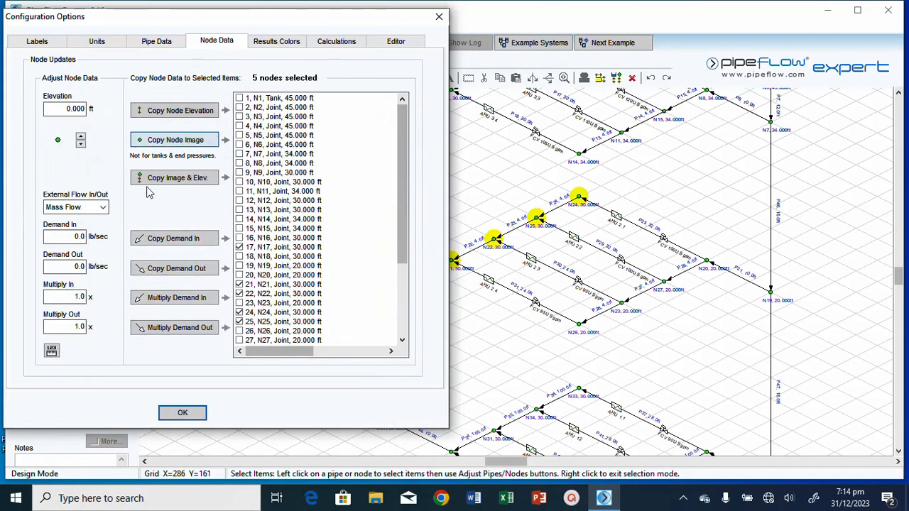
pyautogui.doubleClick(80, 110)
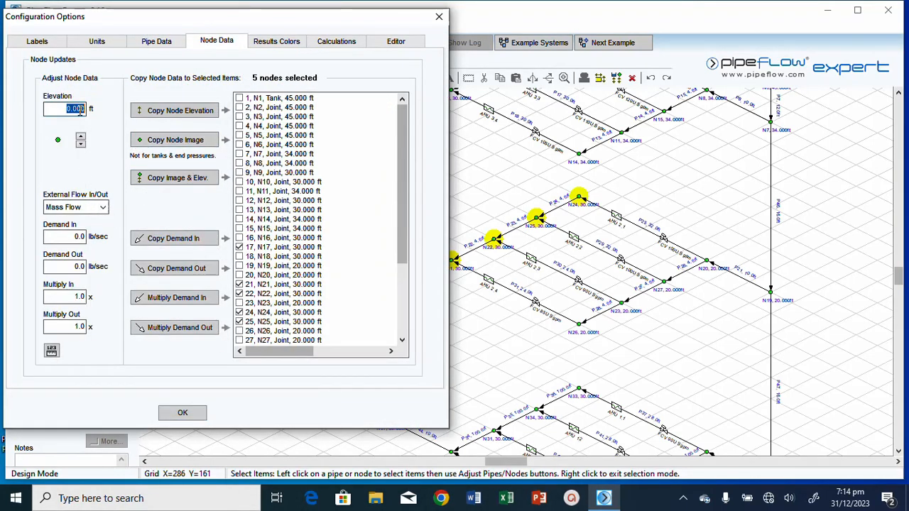
pyautogui.write('16')
pyautogui.click(186, 113)
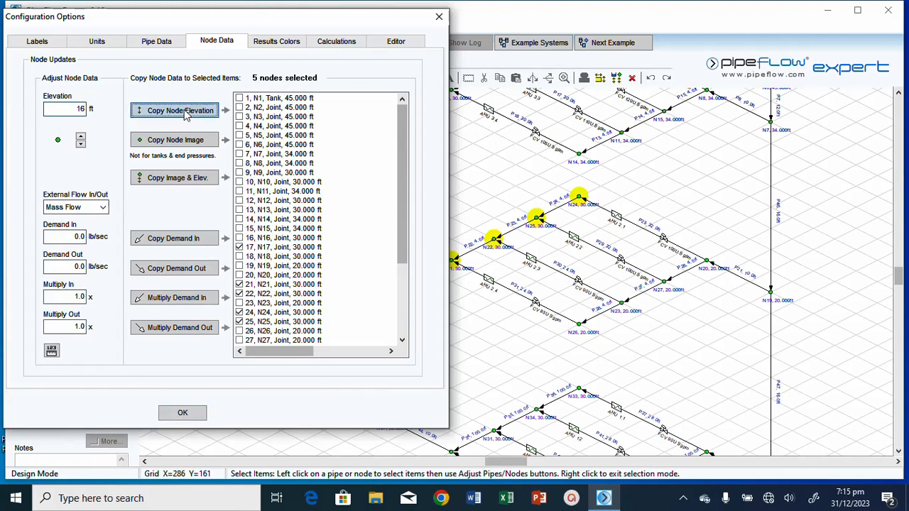
pyautogui.click(541, 281)
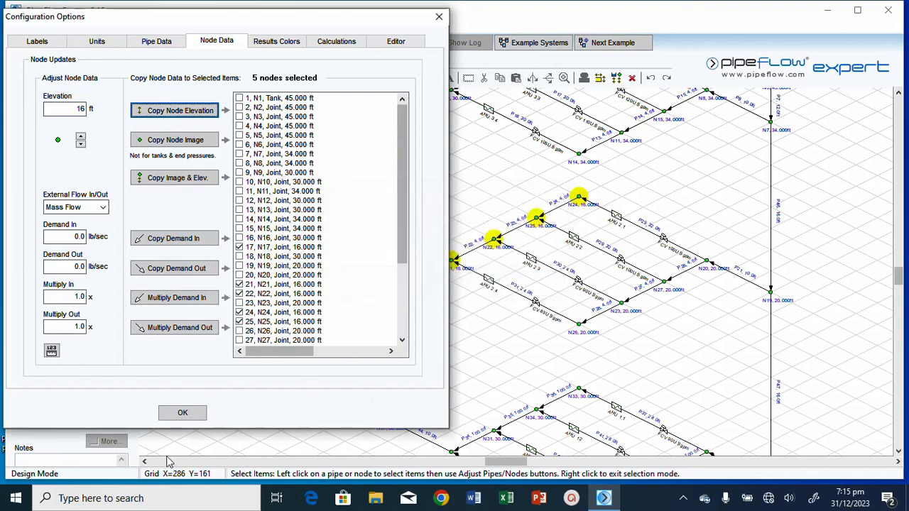
pyautogui.click(205, 411)
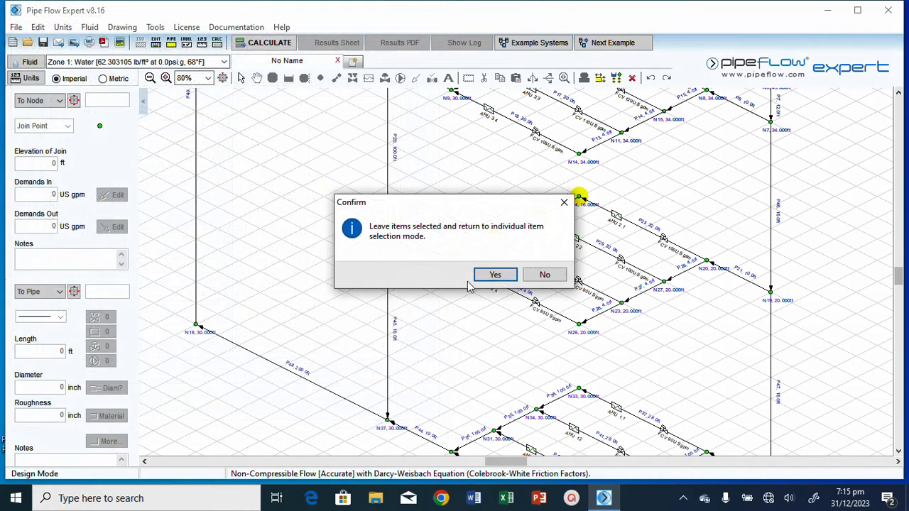
pyautogui.click(545, 274)
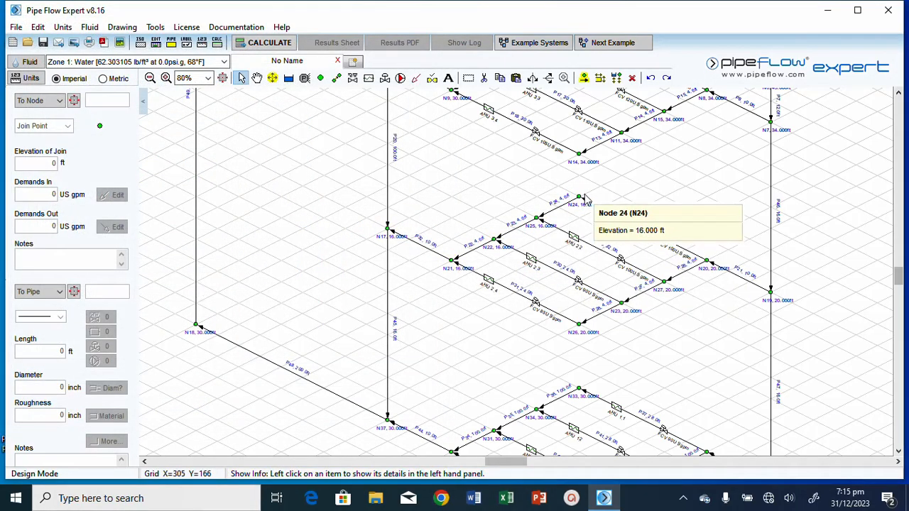
pyautogui.click(579, 198)
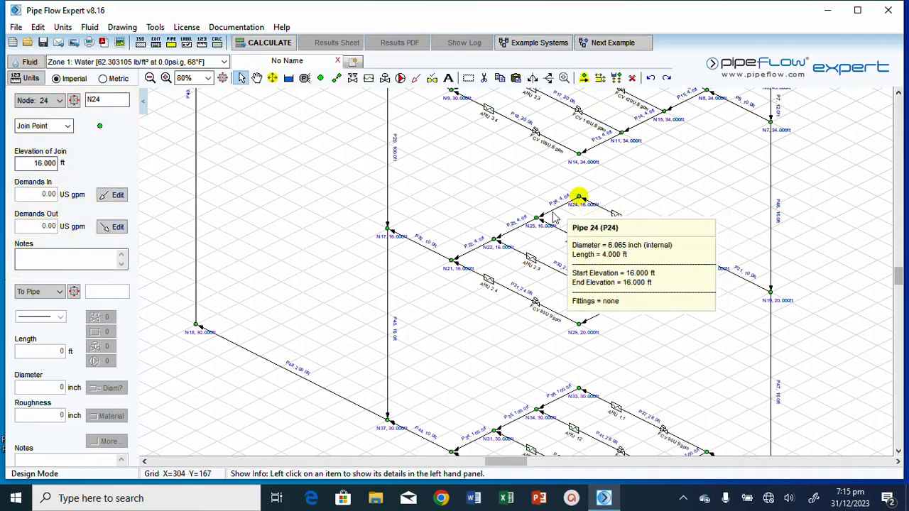
# Step: Check the elevations of nodes N25, N22, N21, N17 and N19 in the middle loop
pyautogui.moveTo(538, 222)
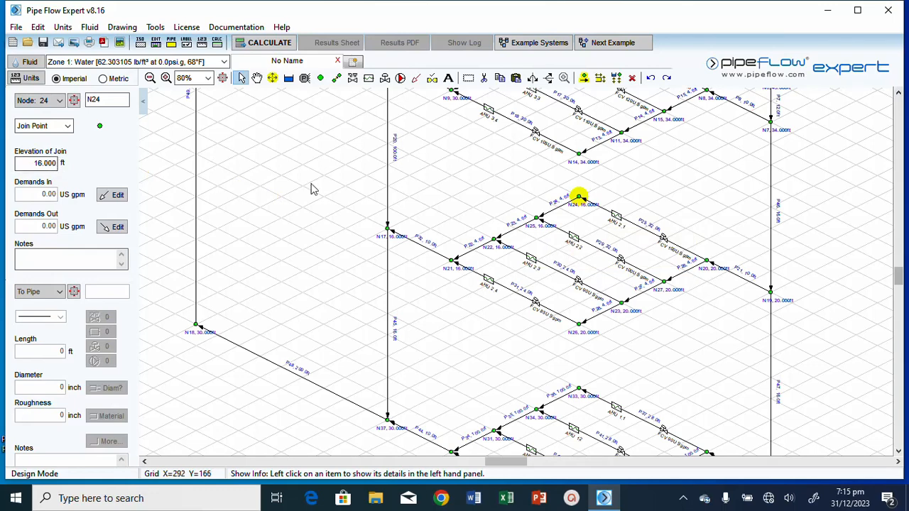
pyautogui.click(539, 222)
pyautogui.click(493, 240)
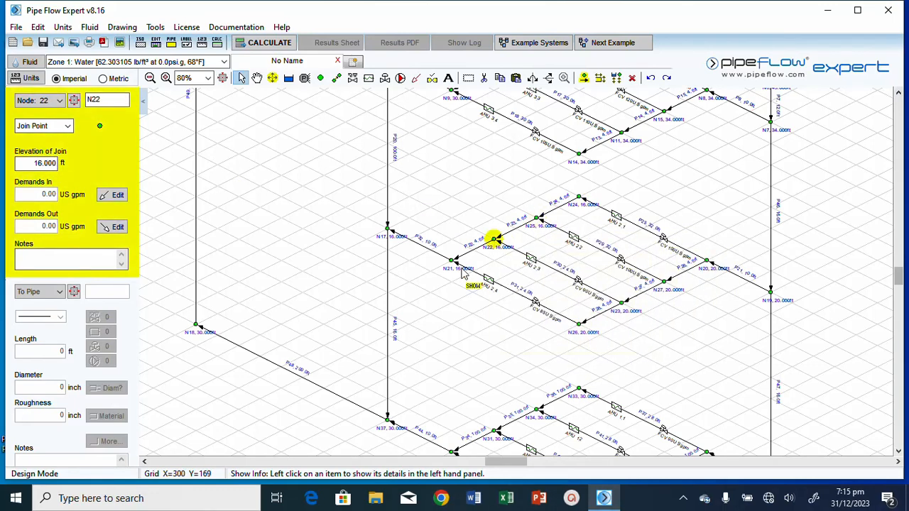
pyautogui.click(452, 260)
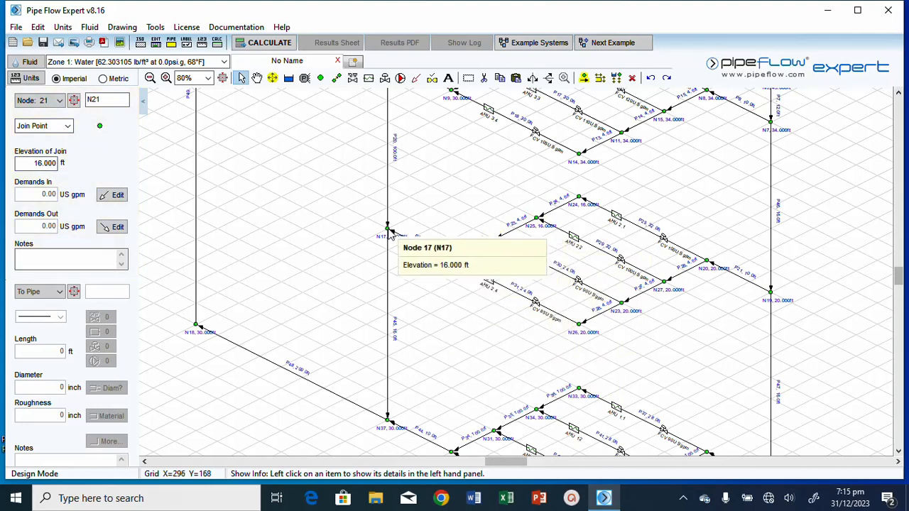
pyautogui.click(388, 234)
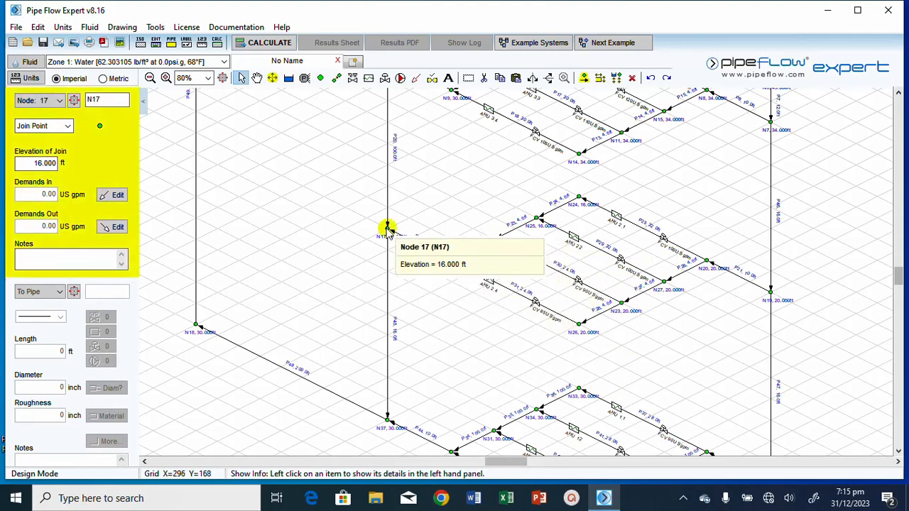
pyautogui.click(776, 299)
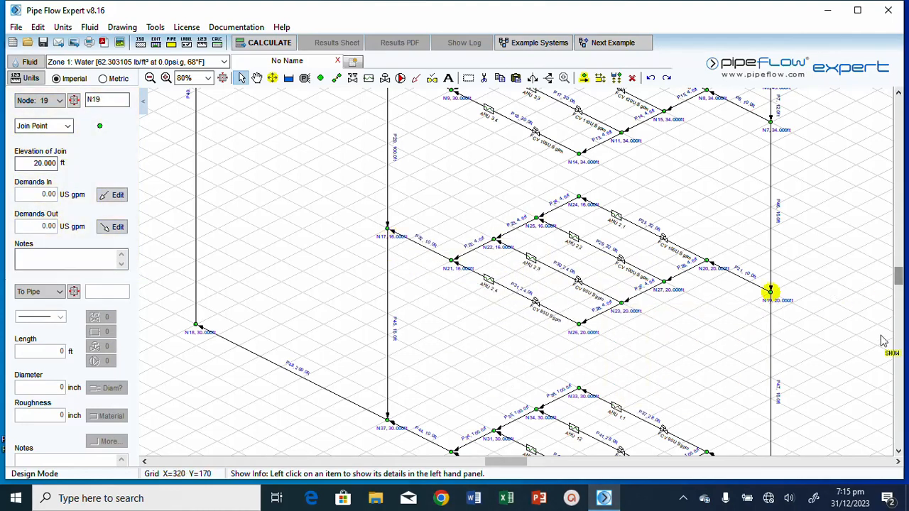
# Step: Select nodes N37, N30, N31, N34 and N33 of the lowest loop for group adjustment
pyautogui.scroll(-3, 898, 365)
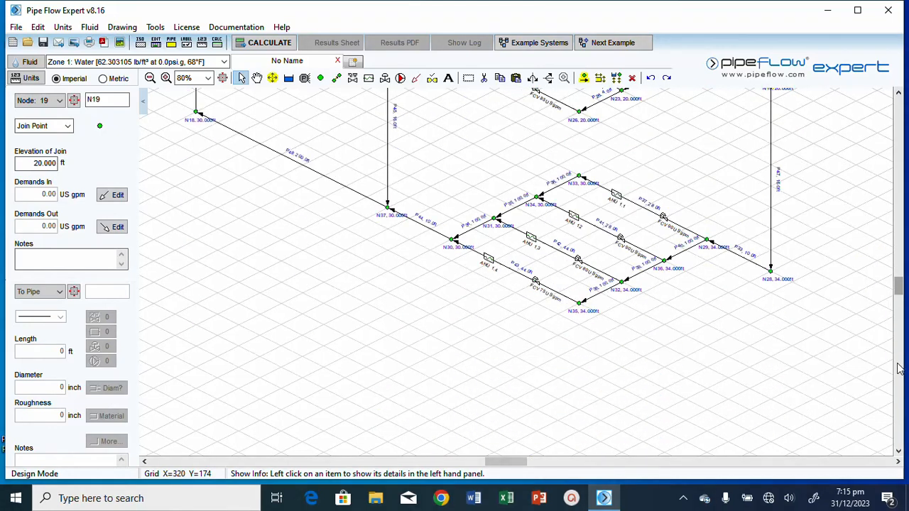
pyautogui.moveTo(401, 216)
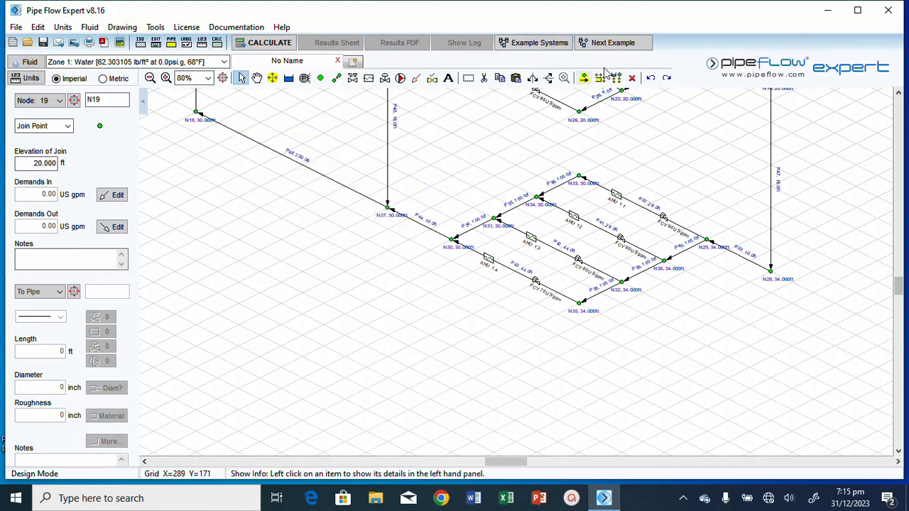
pyautogui.click(584, 79)
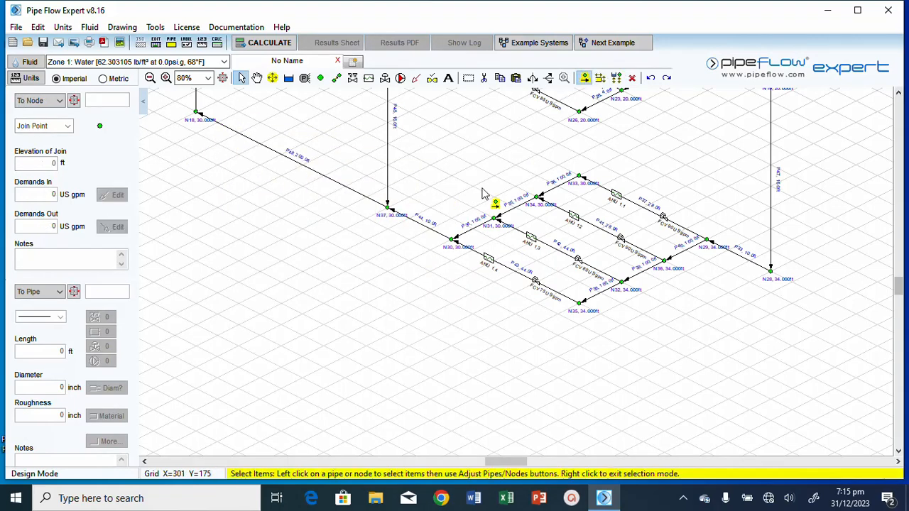
pyautogui.click(387, 210)
pyautogui.click(452, 240)
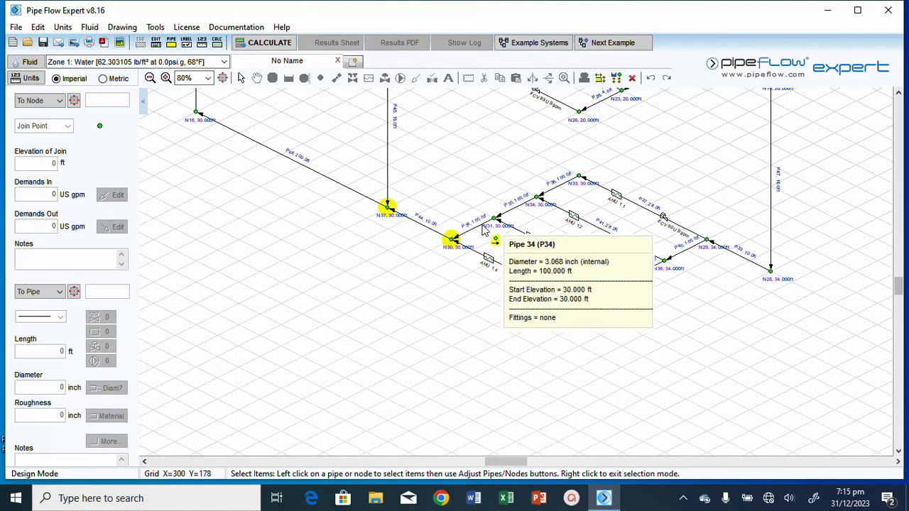
pyautogui.click(495, 216)
pyautogui.click(536, 196)
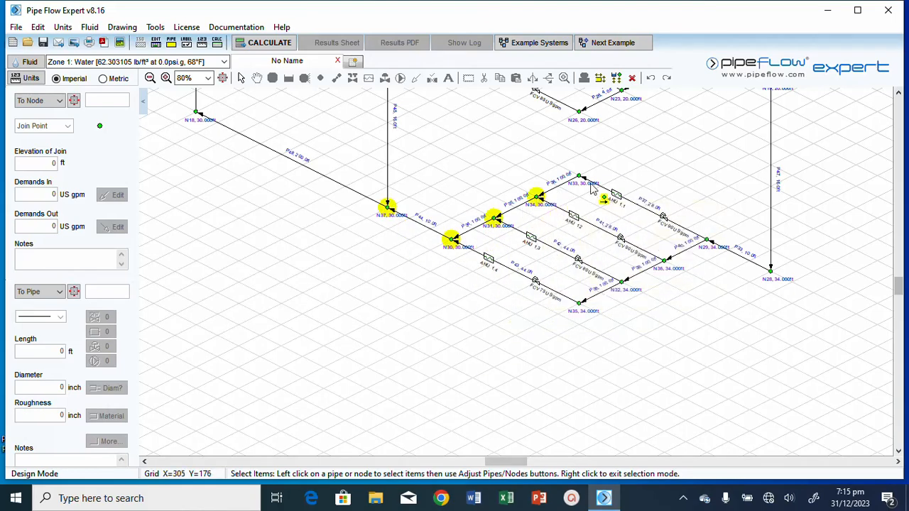
pyautogui.click(579, 176)
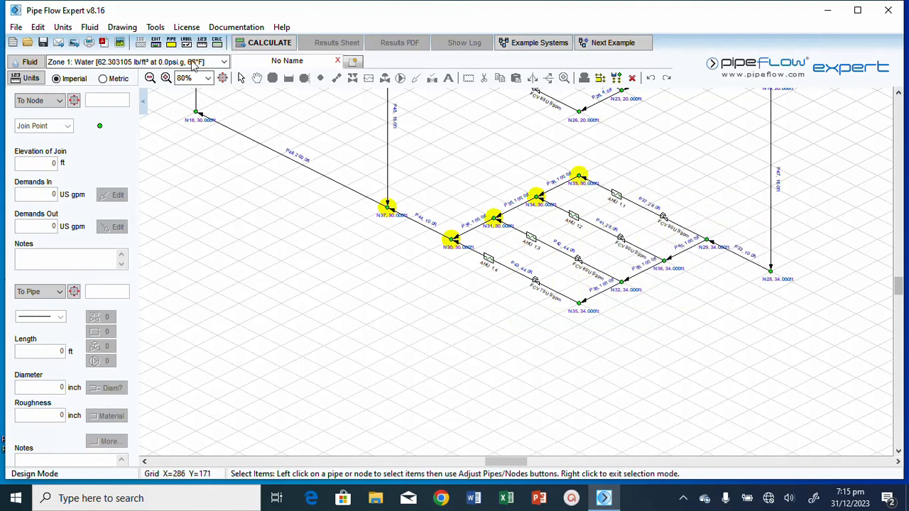
# Step: Try to set the selected nodes' elevation to 2 ft in the node data options, keeping the nodes selected
pyautogui.click(171, 42)
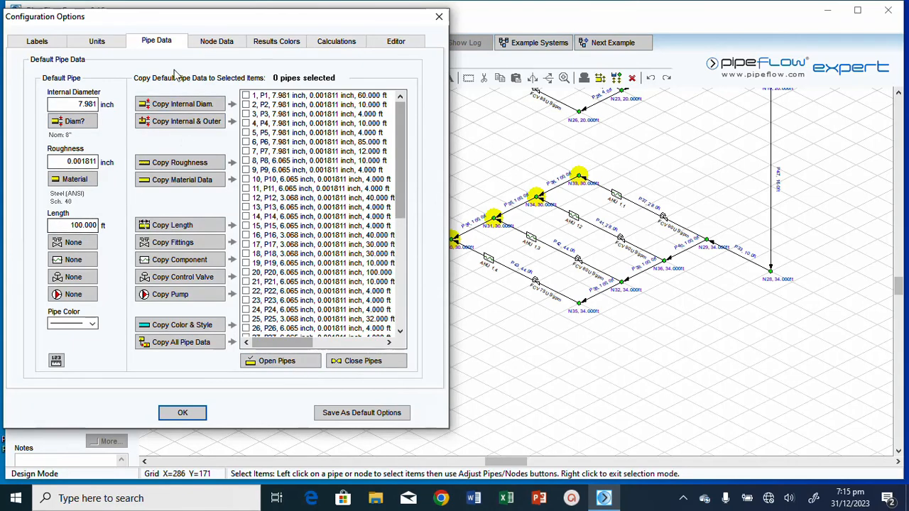
pyautogui.click(217, 41)
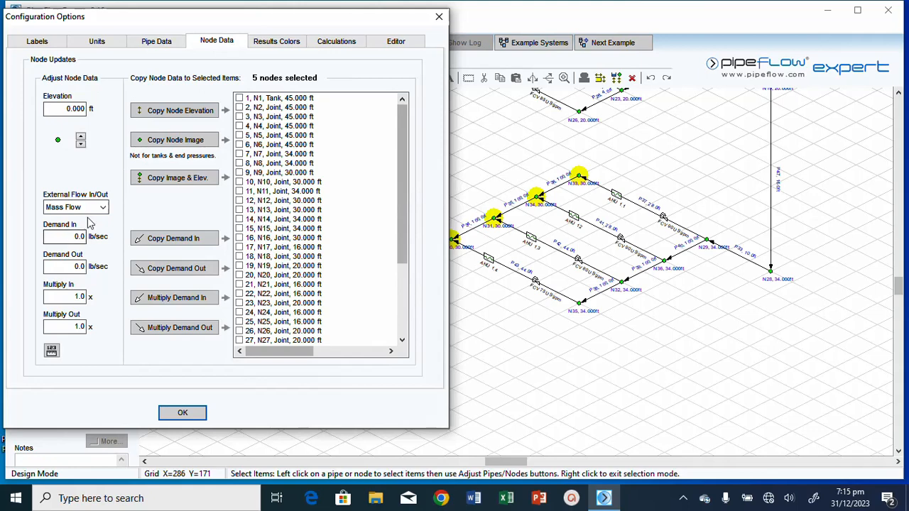
pyautogui.click(78, 108)
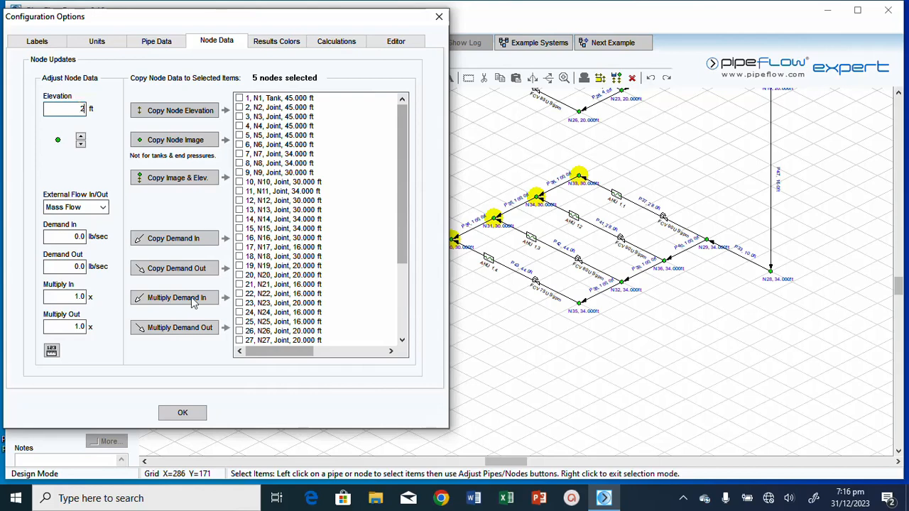
pyautogui.click(190, 419)
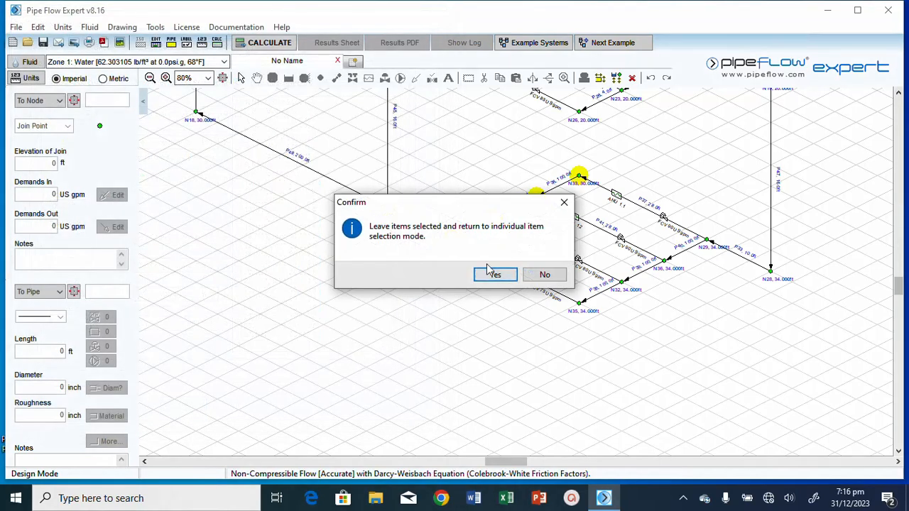
pyautogui.click(496, 278)
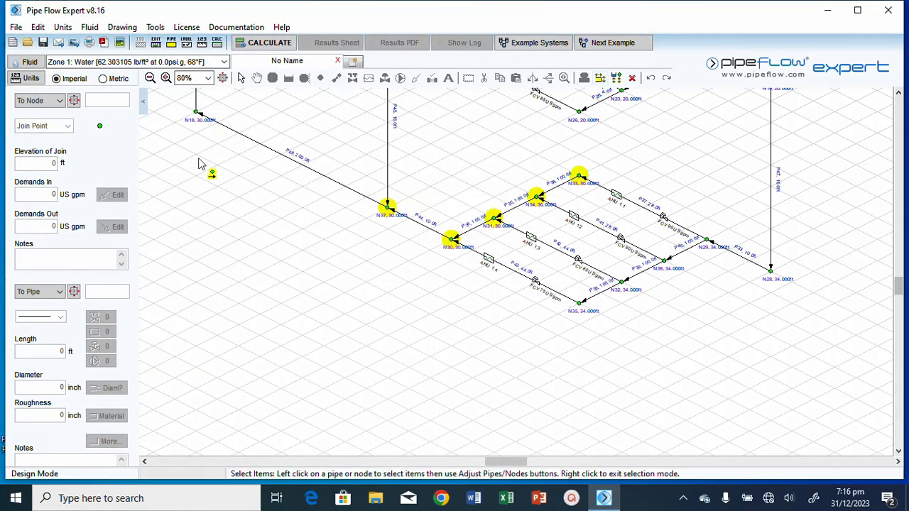
# Step: Add node N18 to the selection, copy an elevation of 2 ft to all selected nodes, and clear the selection
pyautogui.click(197, 112)
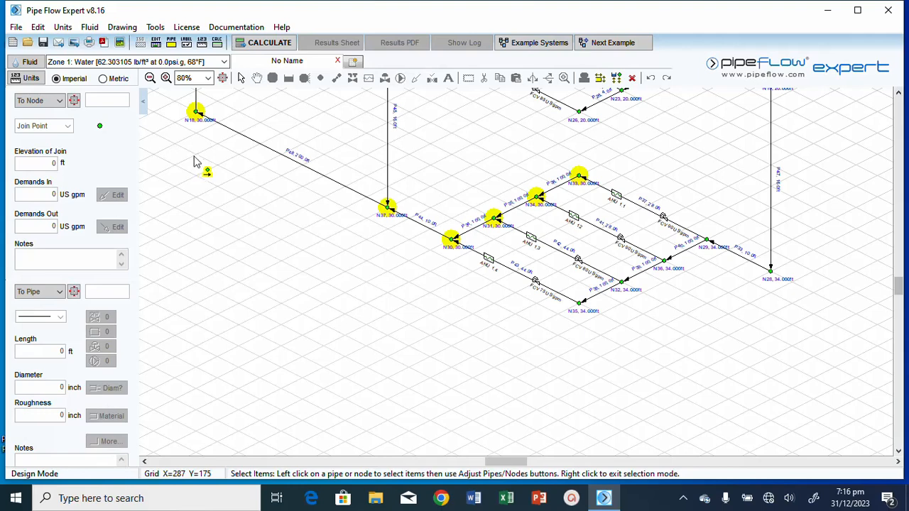
pyautogui.click(171, 43)
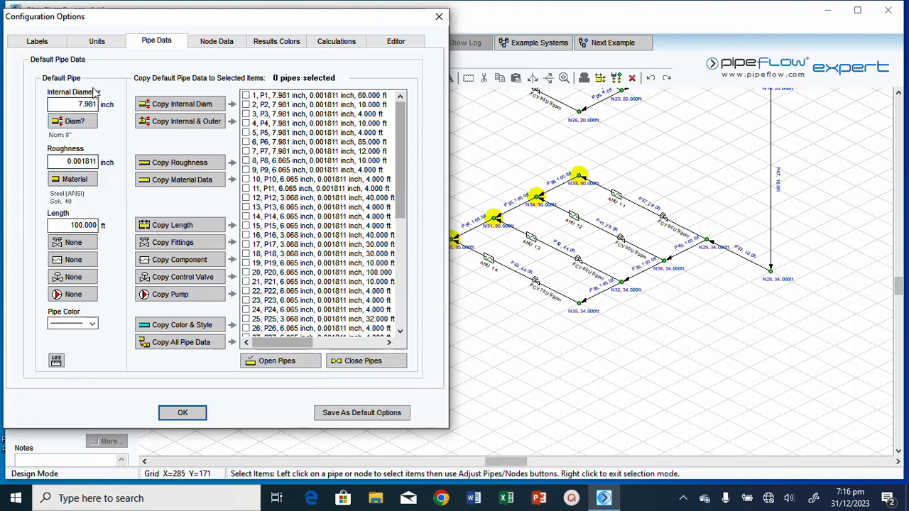
pyautogui.click(216, 41)
pyautogui.click(83, 109)
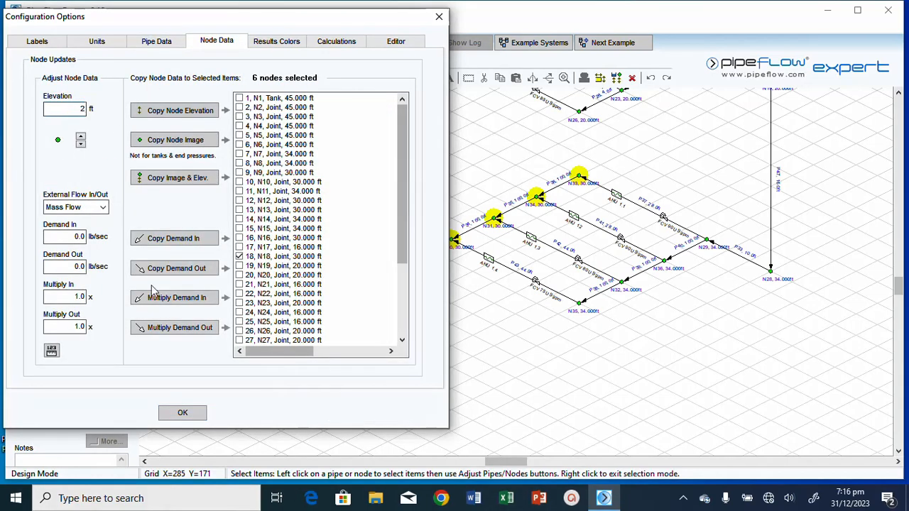
pyautogui.click(182, 115)
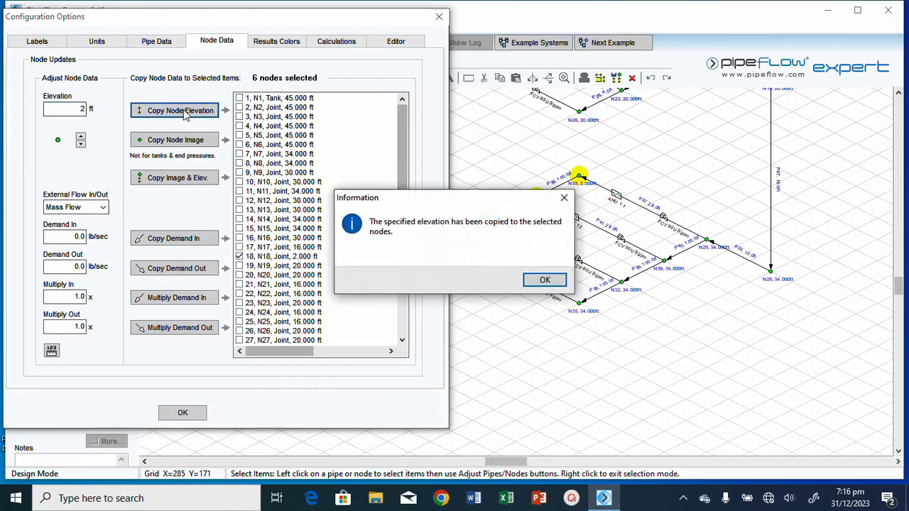
pyautogui.click(541, 283)
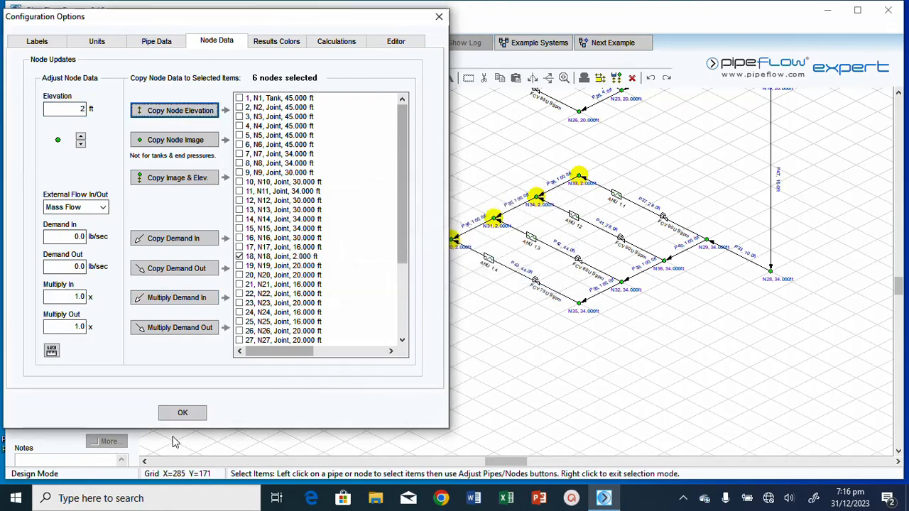
pyautogui.click(177, 412)
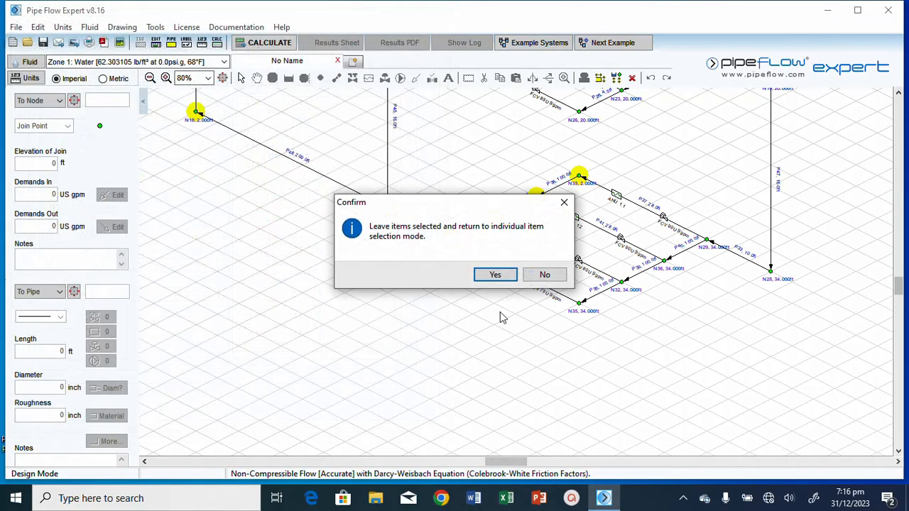
pyautogui.click(544, 275)
# Step: Check the elevations of nodes N33, N34, N31, N30, N37 and N18
pyautogui.click(578, 177)
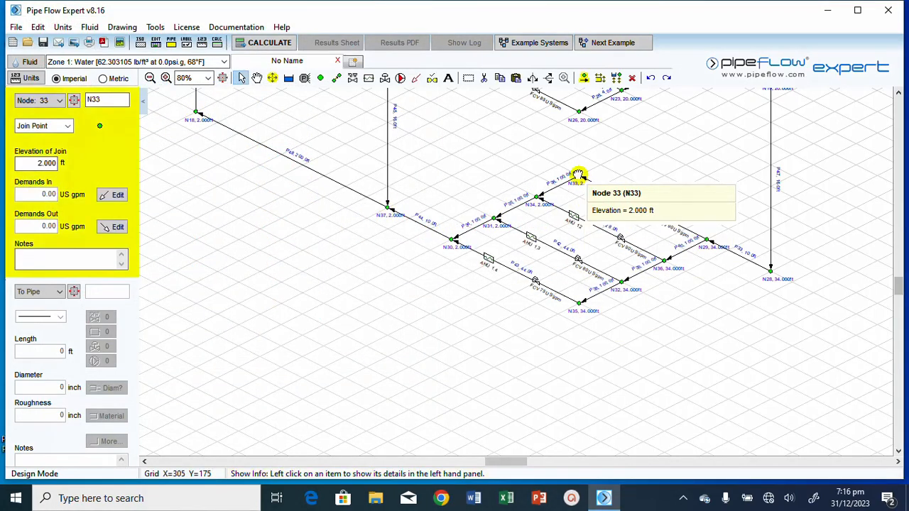
pyautogui.click(537, 197)
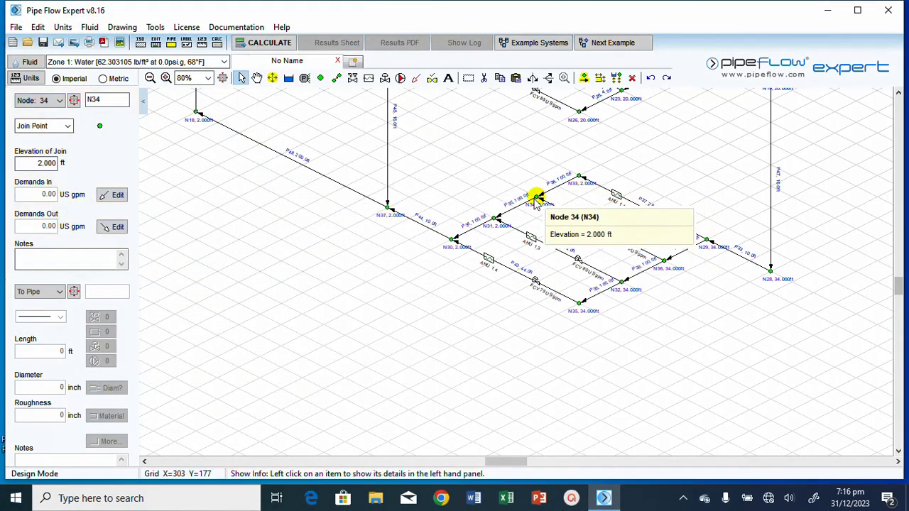
pyautogui.click(496, 220)
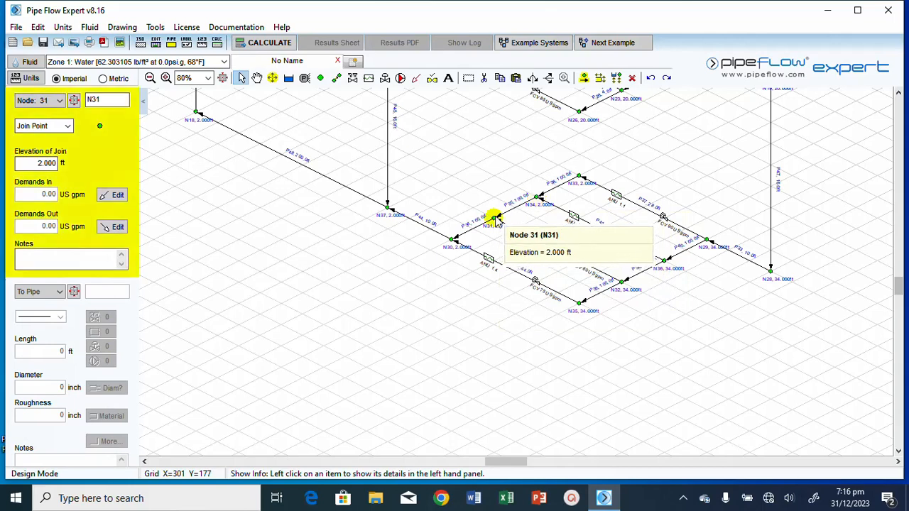
pyautogui.click(453, 242)
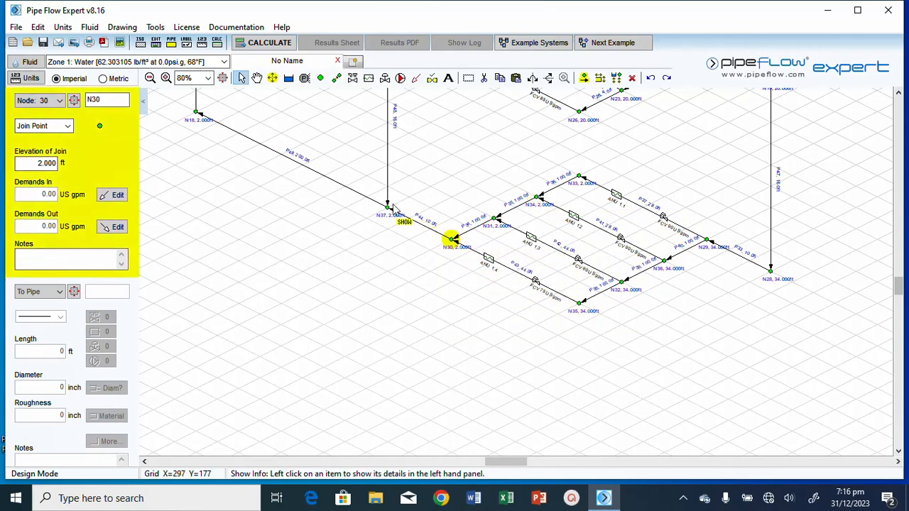
pyautogui.click(387, 208)
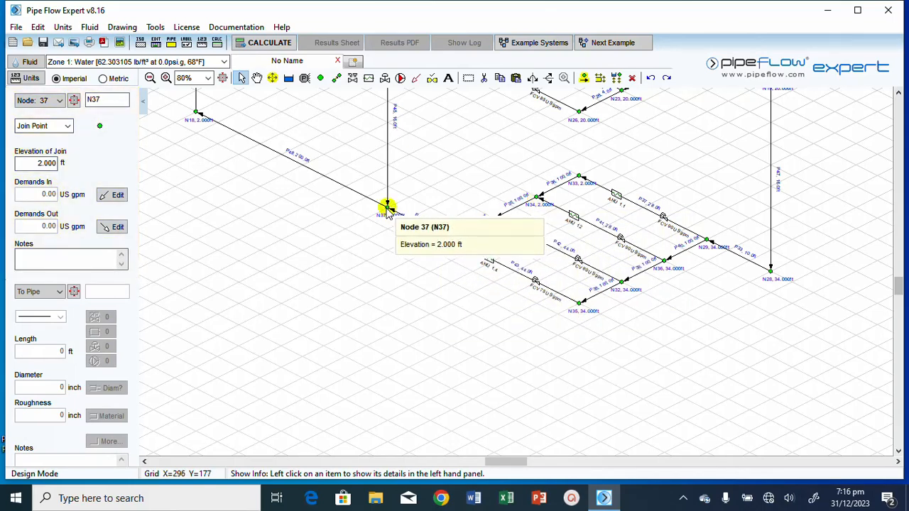
pyautogui.click(196, 115)
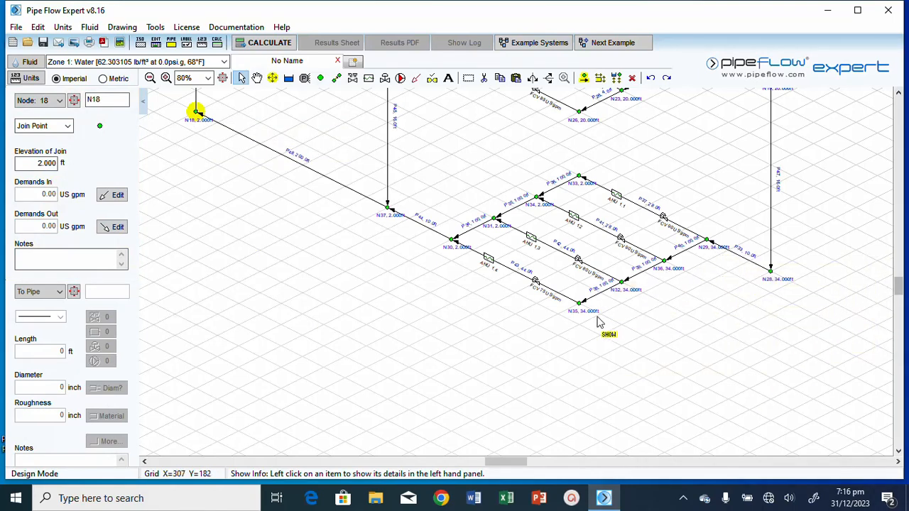
# Step: Select nodes N28, N29, N36, N32 and N35 and copy an elevation of 6 ft to them
pyautogui.click(583, 78)
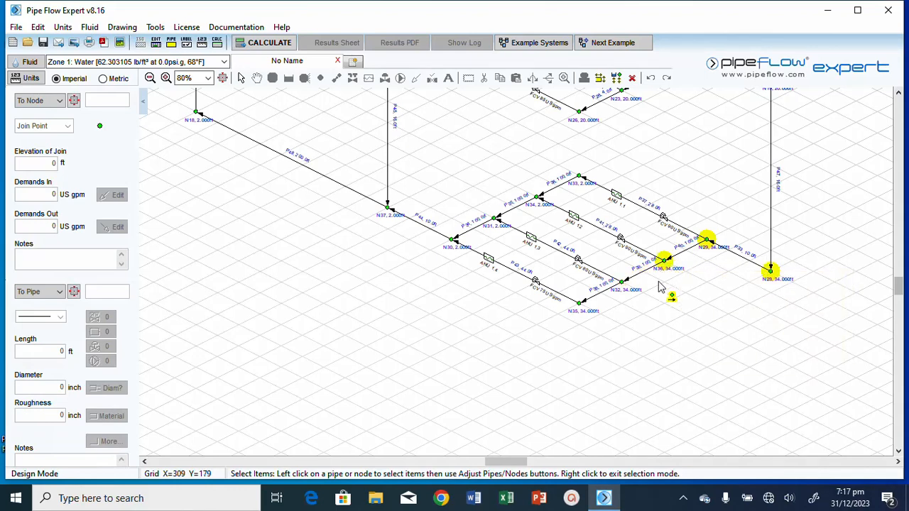
pyautogui.click(606, 301)
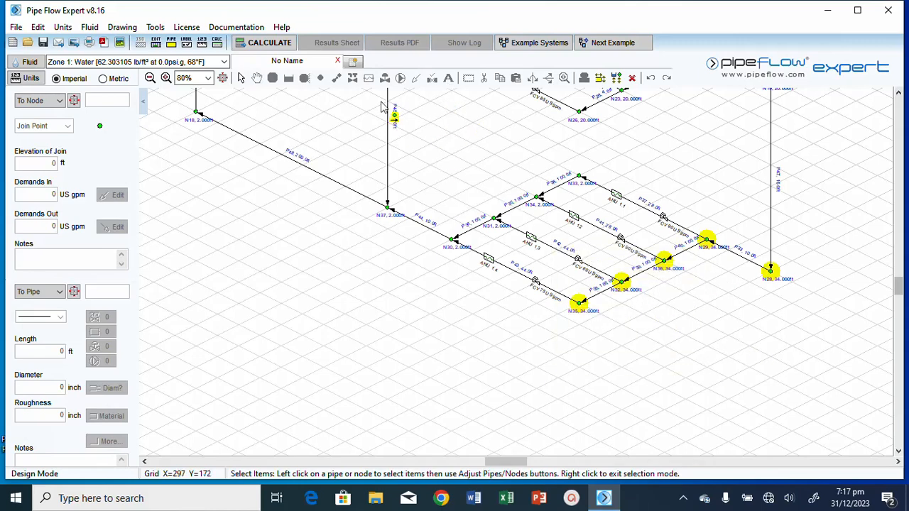
pyautogui.click(171, 43)
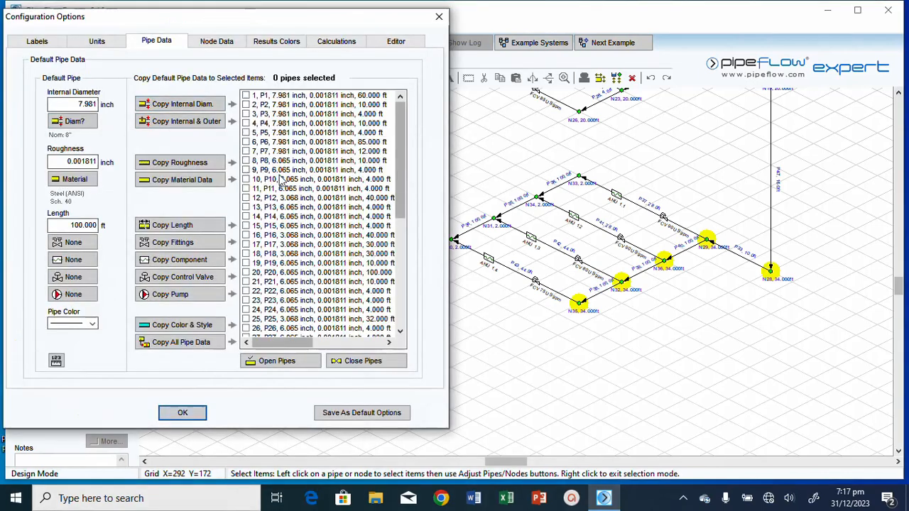
pyautogui.click(216, 42)
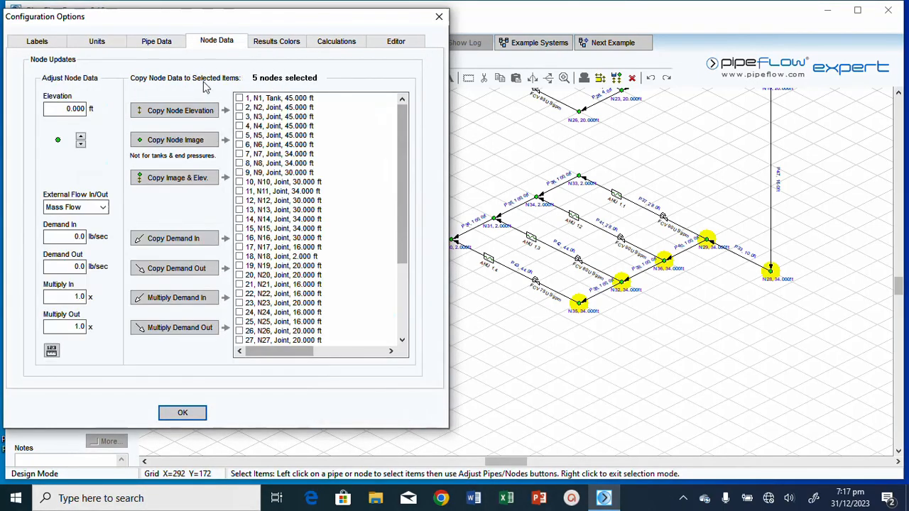
pyautogui.click(67, 109)
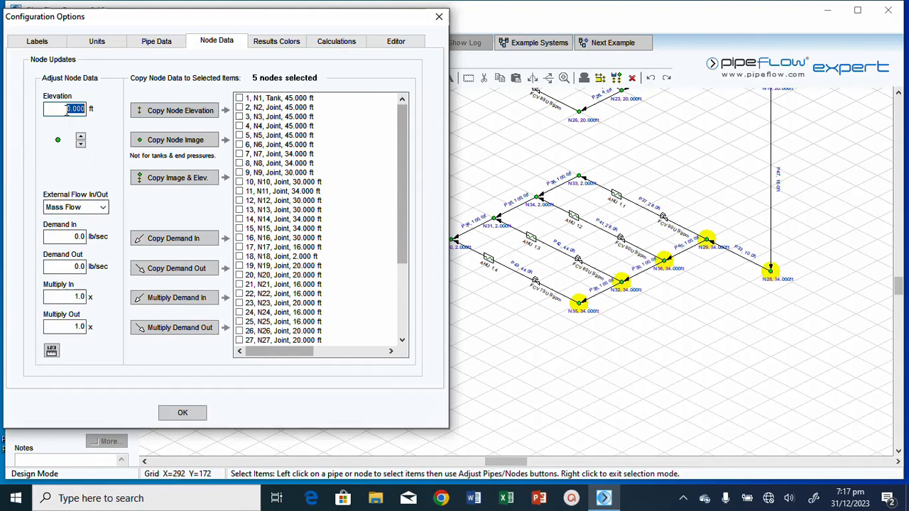
pyautogui.click(176, 113)
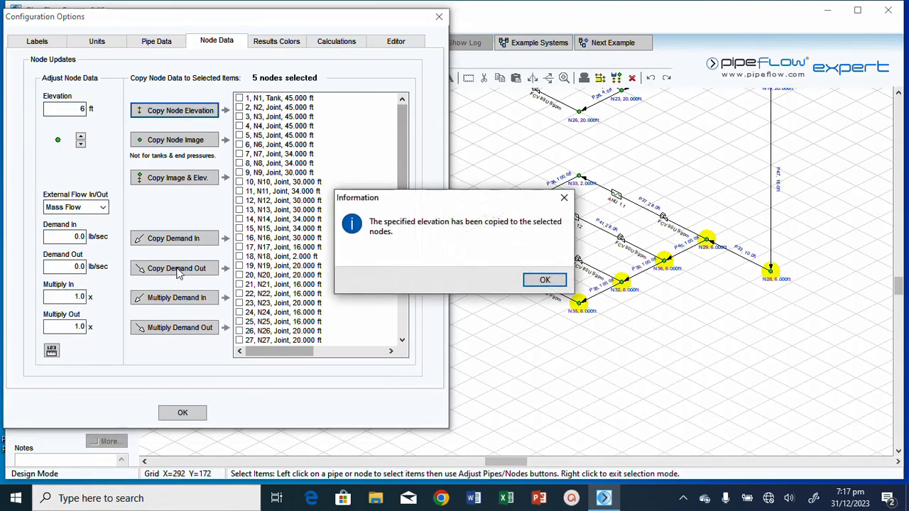
pyautogui.click(545, 280)
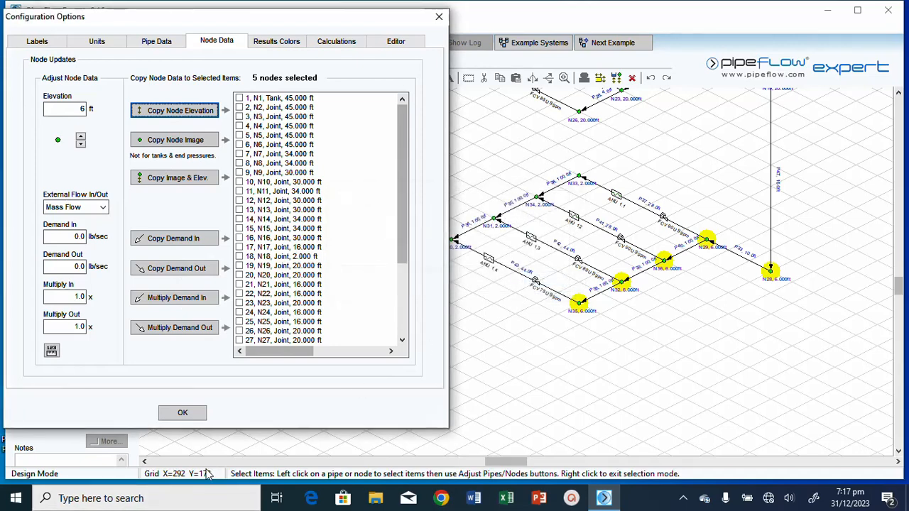
# Step: Close the configuration options, clear the node selection, and check the elevations of nodes N28, N29 and N35
pyautogui.click(174, 413)
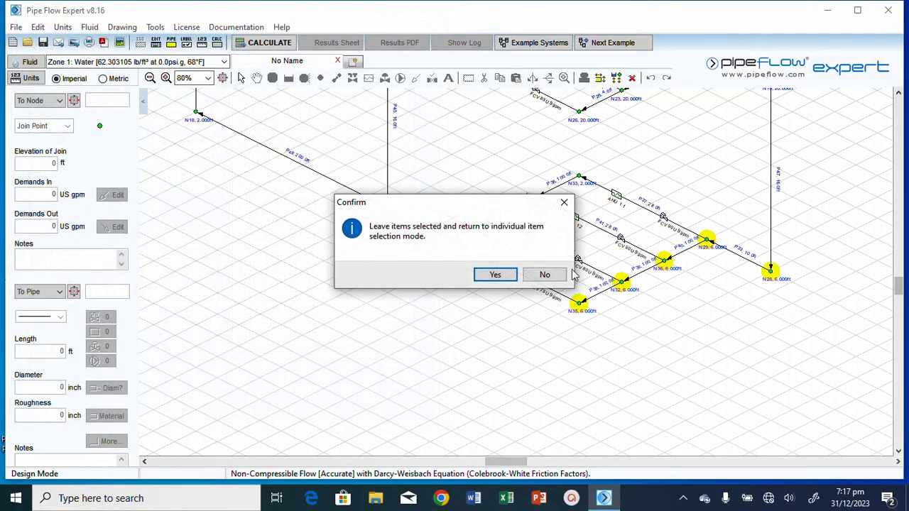
pyautogui.click(545, 275)
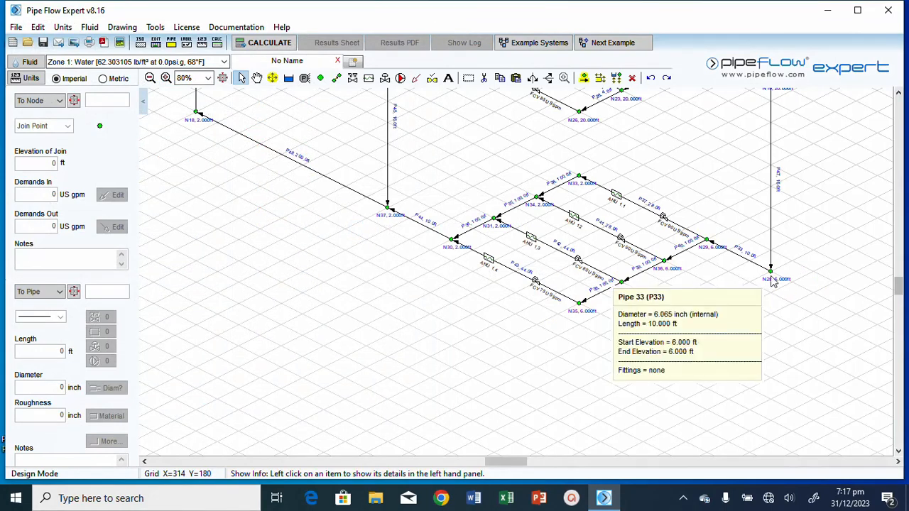
pyautogui.click(771, 271)
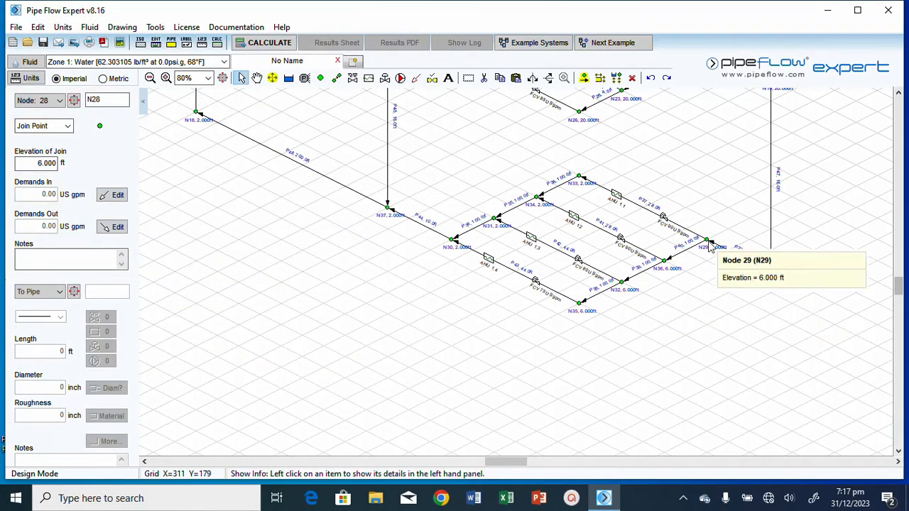
pyautogui.click(708, 241)
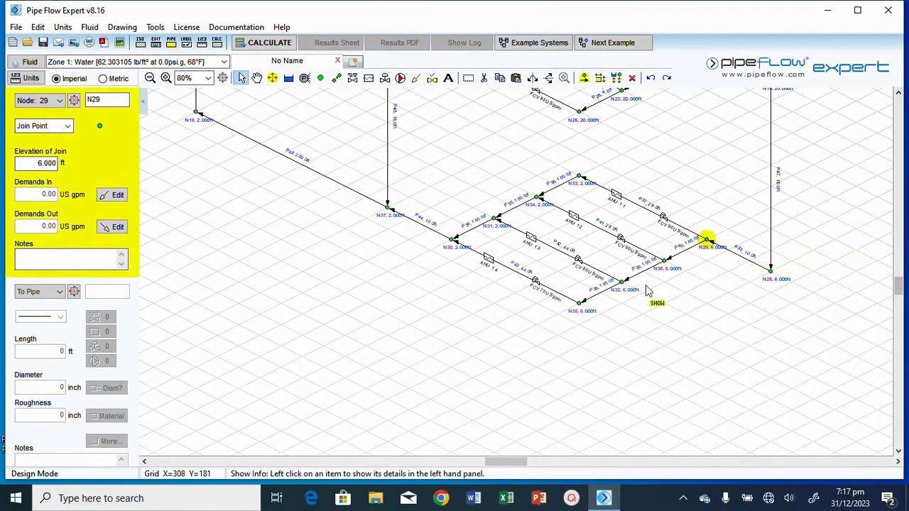
pyautogui.click(580, 304)
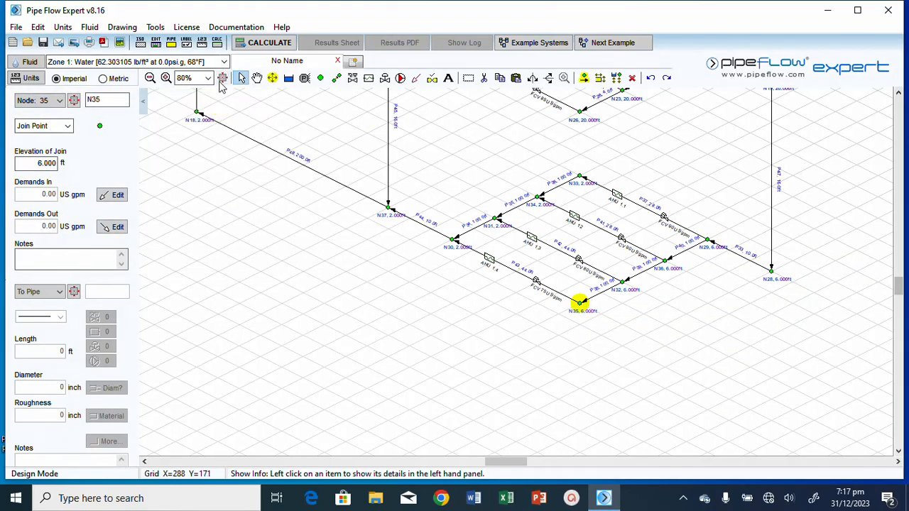
# Step: Set the elevation of node N38, at the top of the return riser, to 75 ft
pyautogui.click(222, 77)
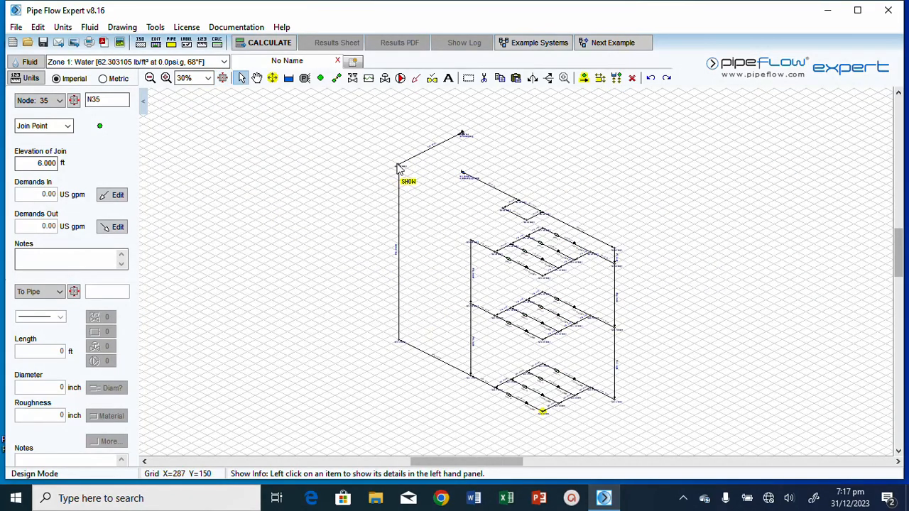
pyautogui.moveTo(399, 168)
pyautogui.moveTo(400, 345)
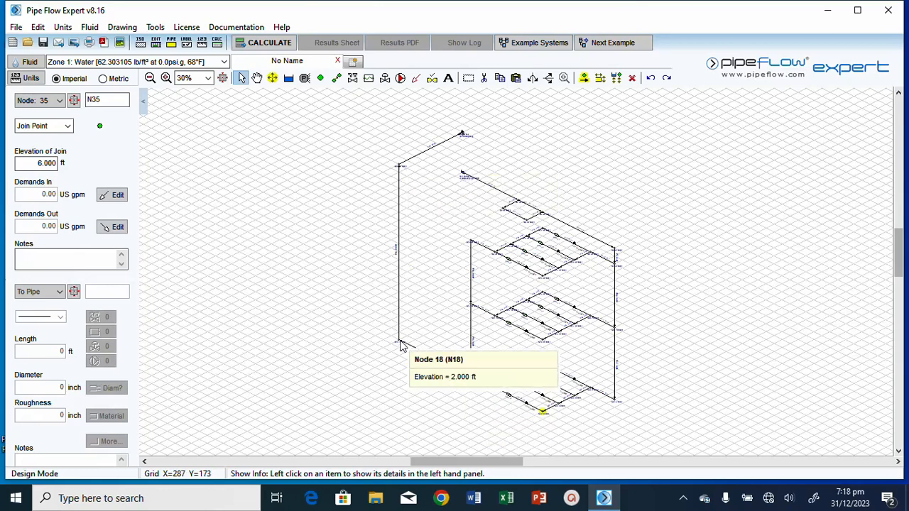
pyautogui.click(399, 169)
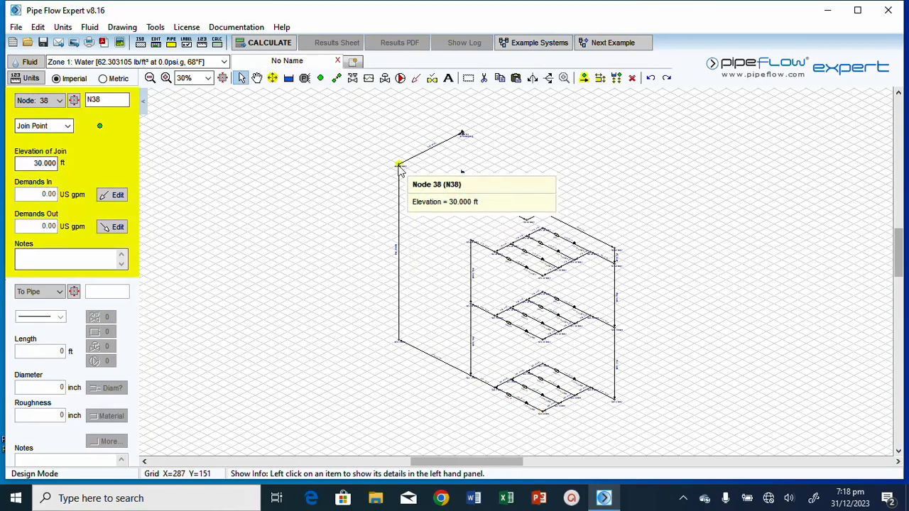
pyautogui.doubleClick(44, 162)
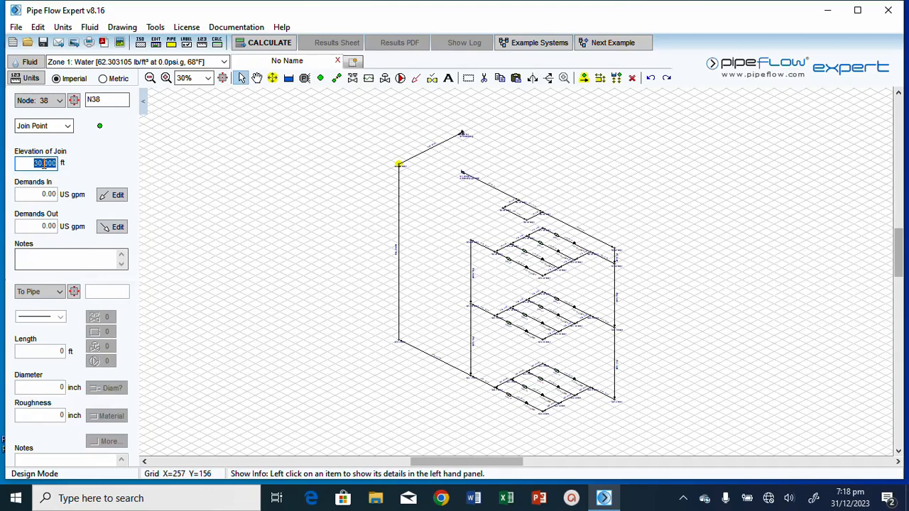
pyautogui.write('75')
# Step: Set the elevation of end-pressure node N39 to 75 ft and check the elevations of N39 and N38
pyautogui.click(462, 135)
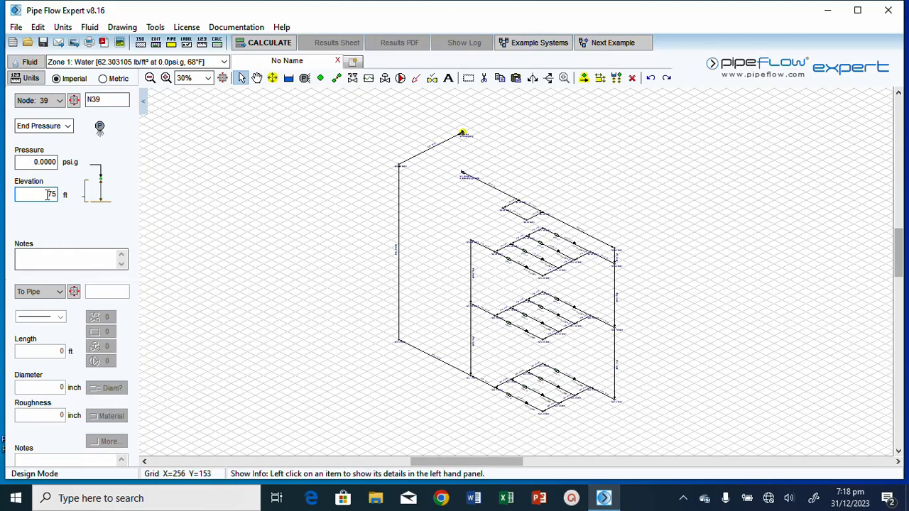
pyautogui.press('Return')
pyautogui.click(463, 139)
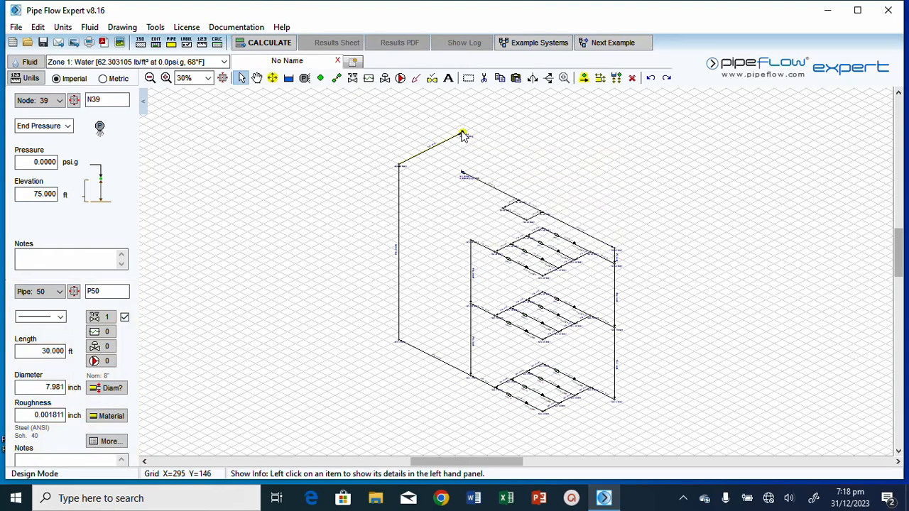
pyautogui.moveTo(465, 136)
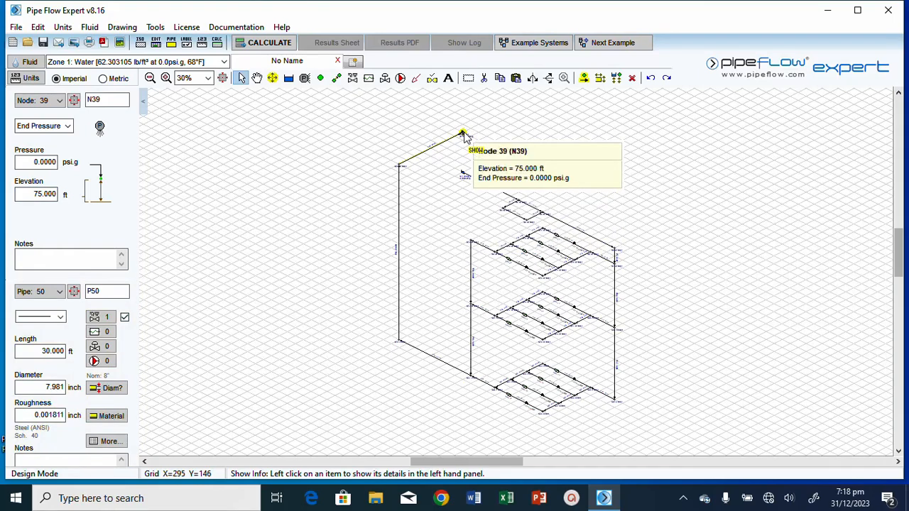
pyautogui.click(398, 167)
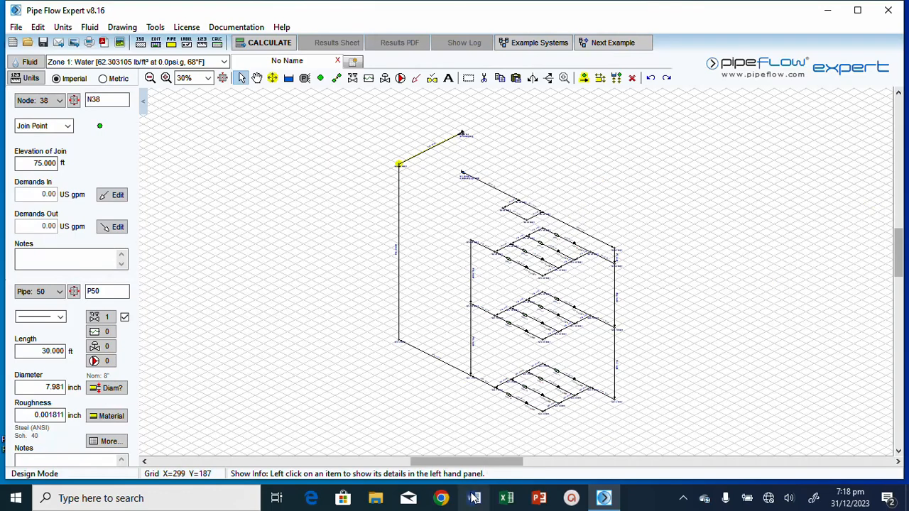
pyautogui.click(502, 500)
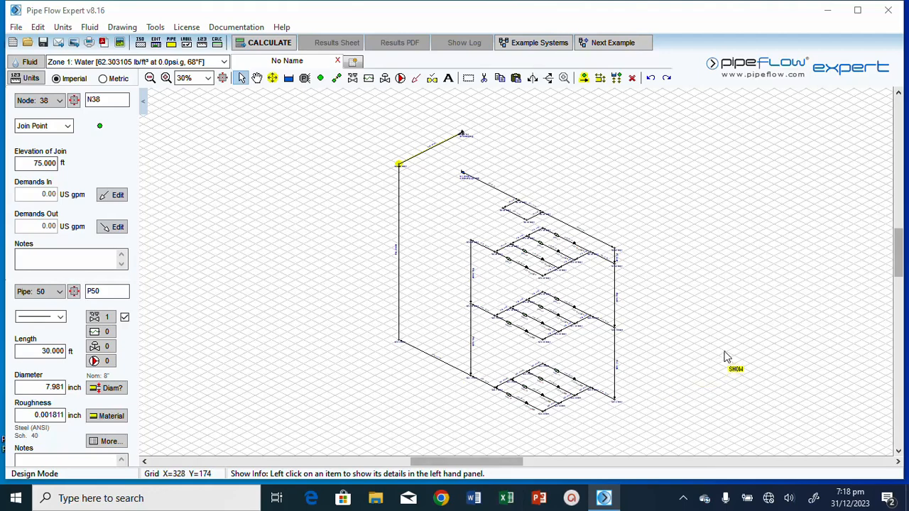
pyautogui.click(683, 499)
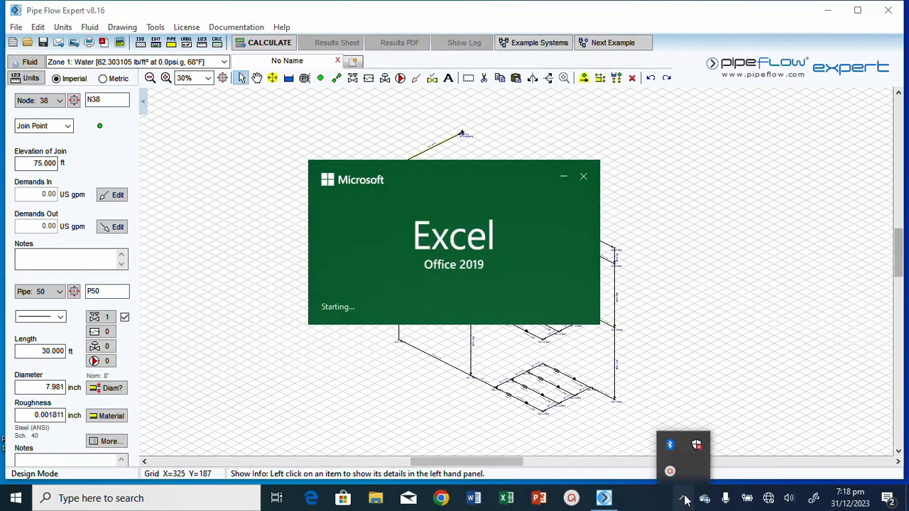
pyautogui.click(672, 475)
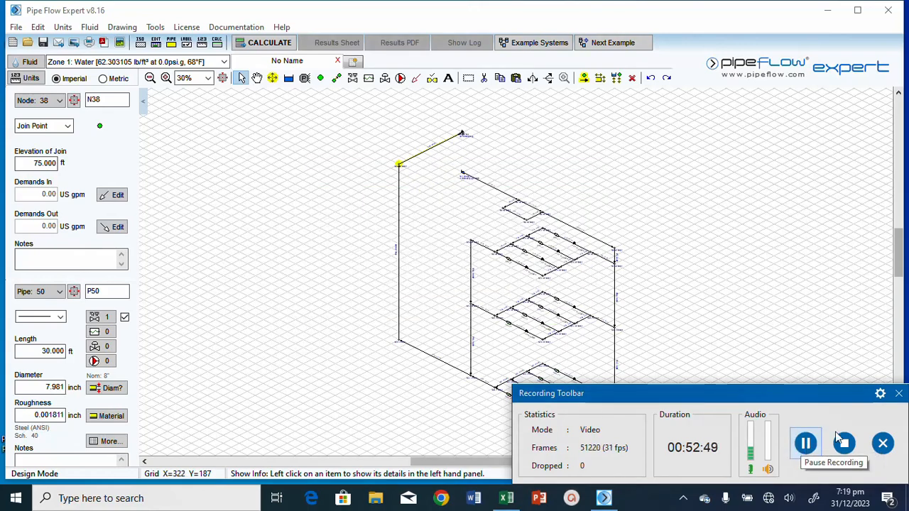
pyautogui.click(898, 394)
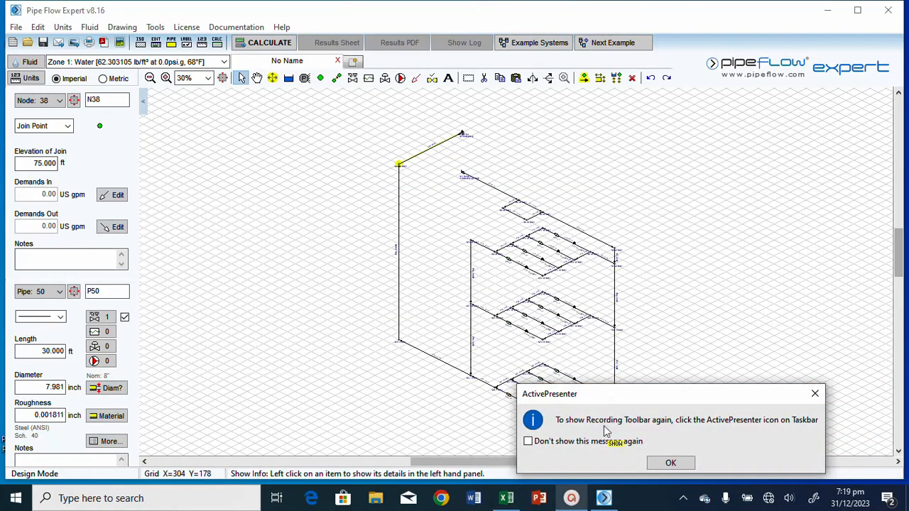
pyautogui.click(668, 463)
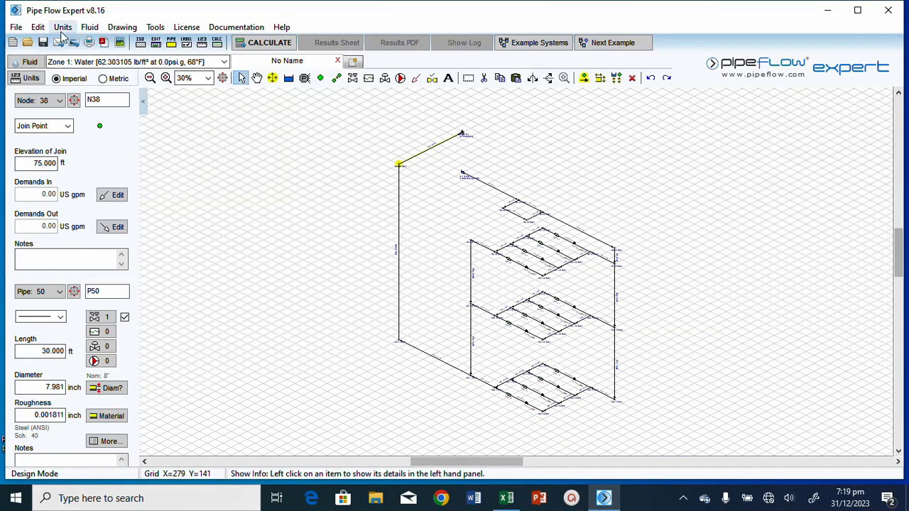
# Step: Save the network in the Projects folder as a Pipe Flow Network file named "Pump Head calculation"
pyautogui.click(17, 28)
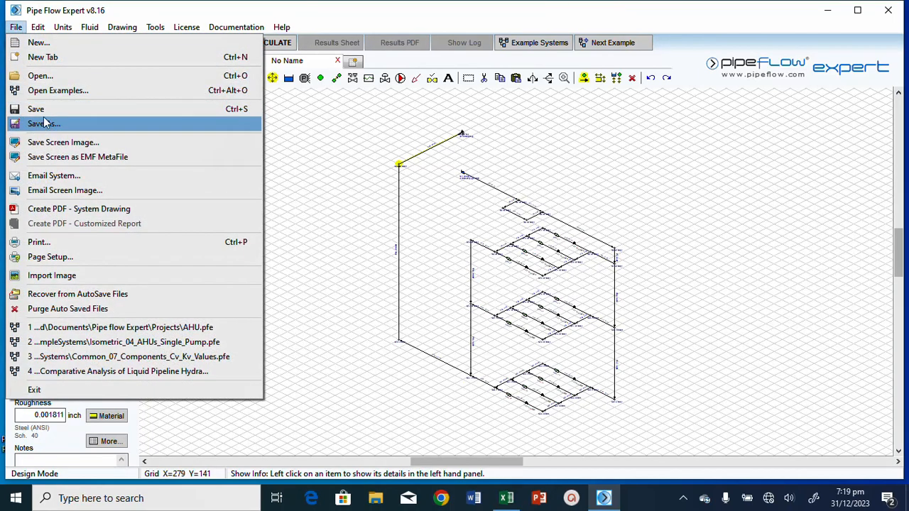
pyautogui.click(44, 112)
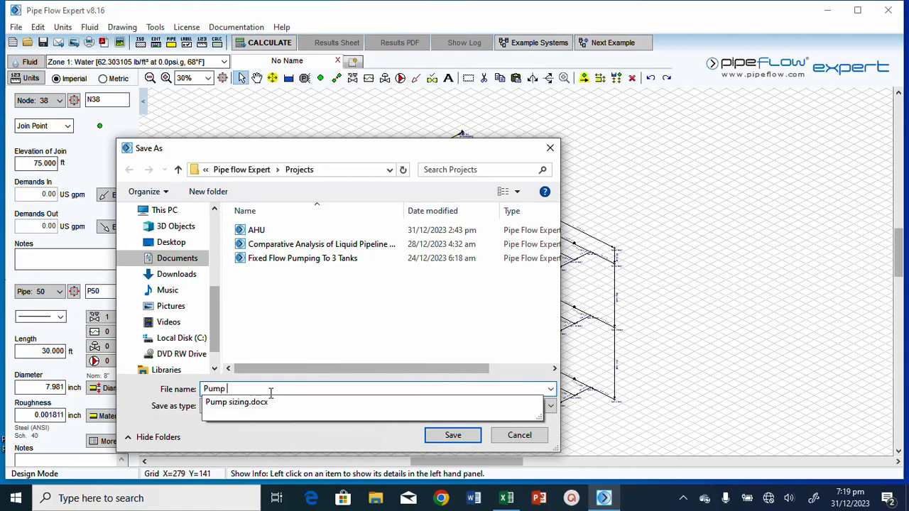
pyautogui.write('Head calcu')
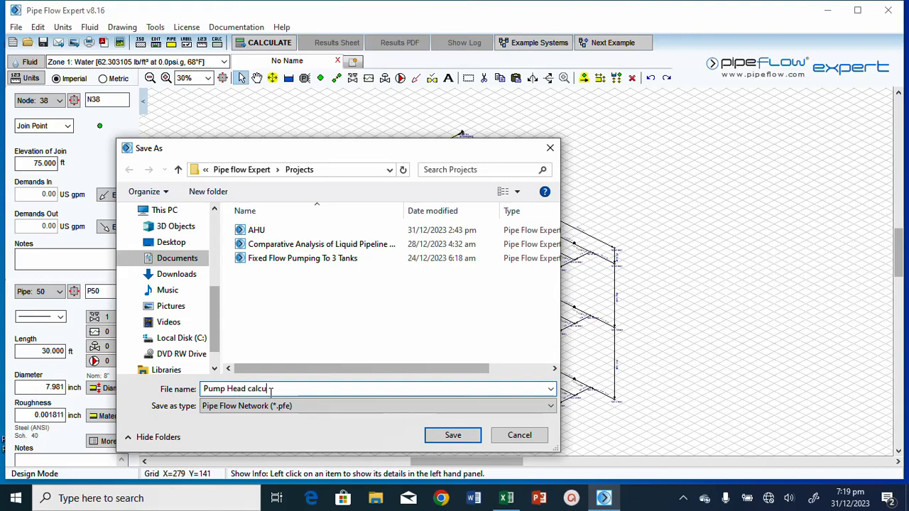
pyautogui.write('lation')
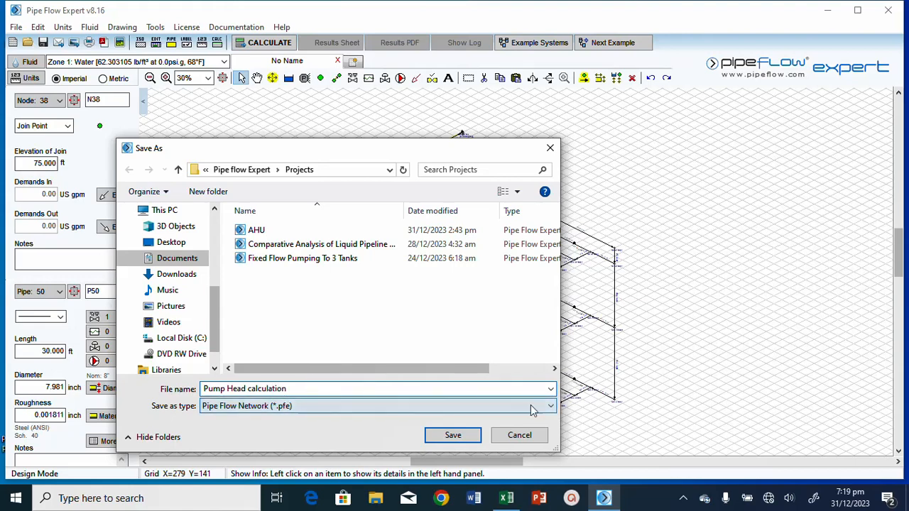
pyautogui.click(453, 435)
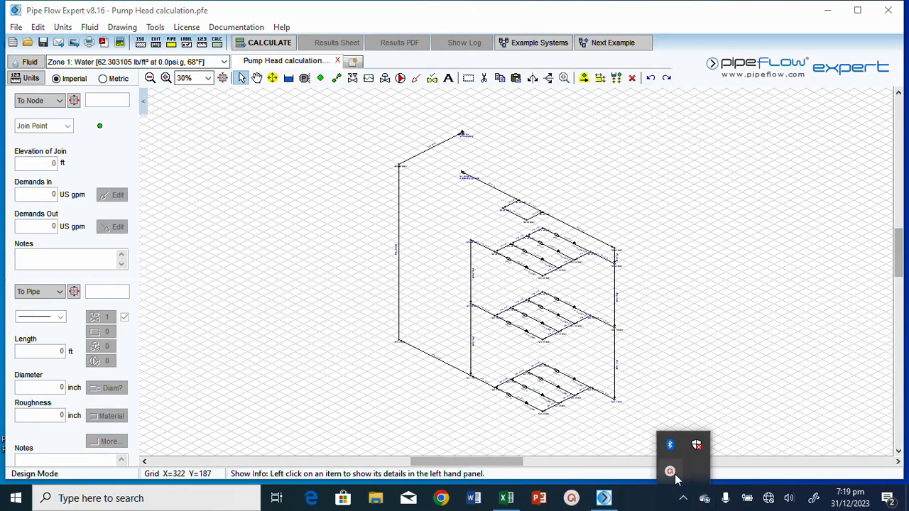
pyautogui.click(669, 470)
pyautogui.click(805, 444)
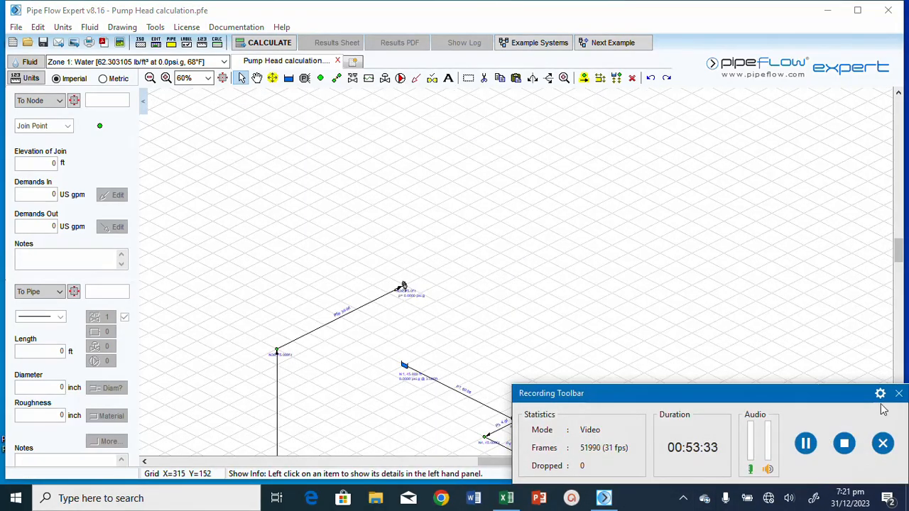
pyautogui.click(898, 393)
pyautogui.click(685, 462)
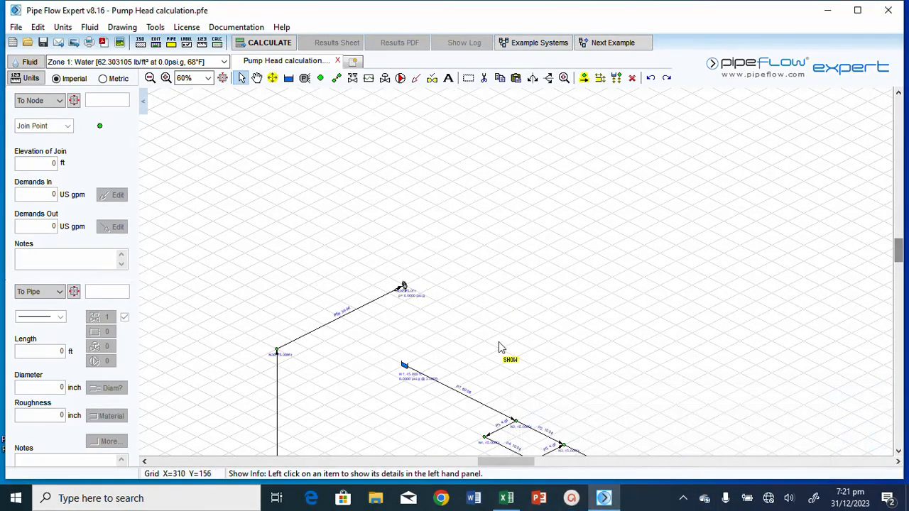
pyautogui.click(468, 79)
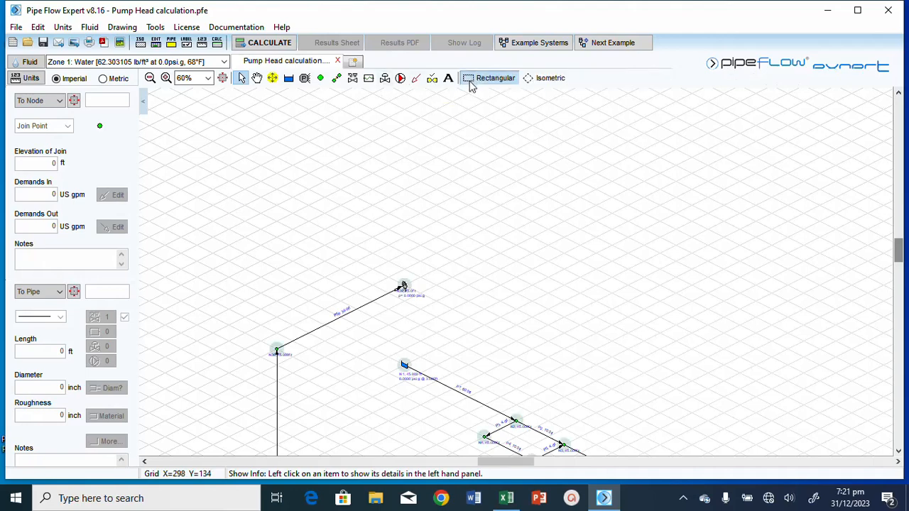
pyautogui.click(547, 81)
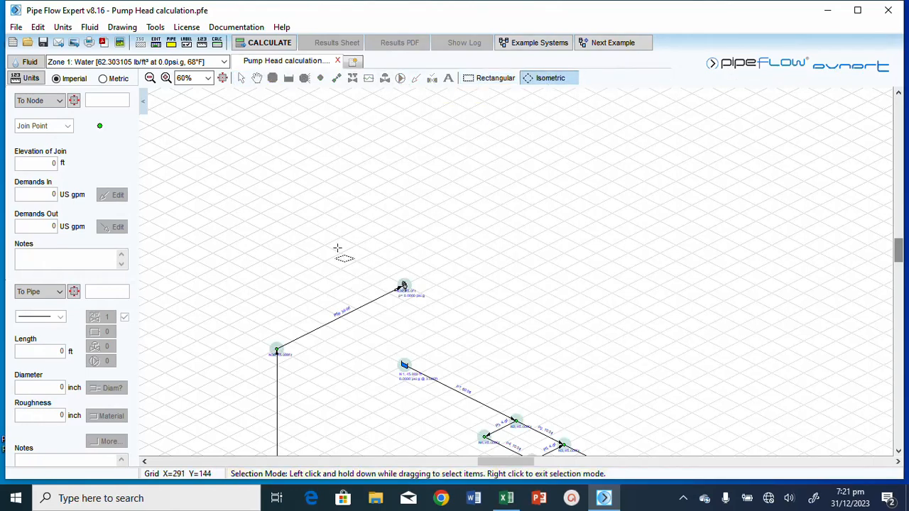
pyautogui.moveTo(337, 249); pyautogui.dragTo(482, 359)
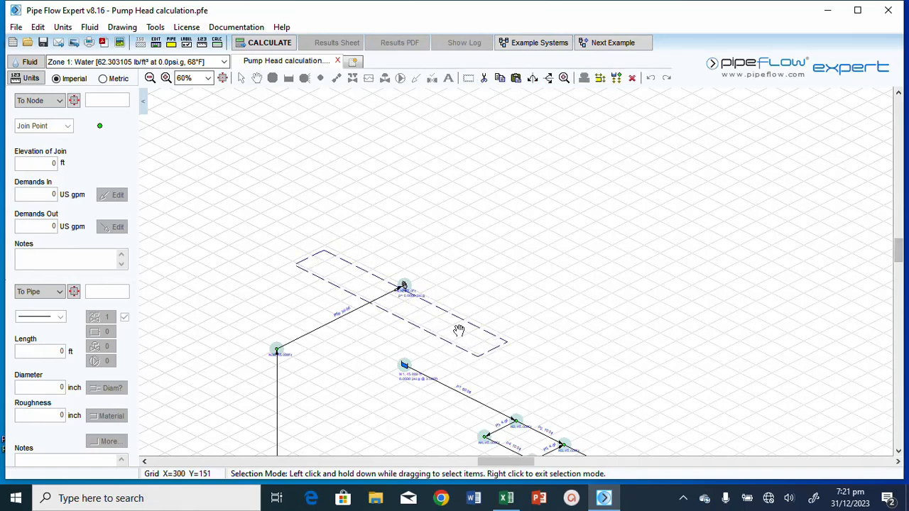
pyautogui.rightClick(458, 211)
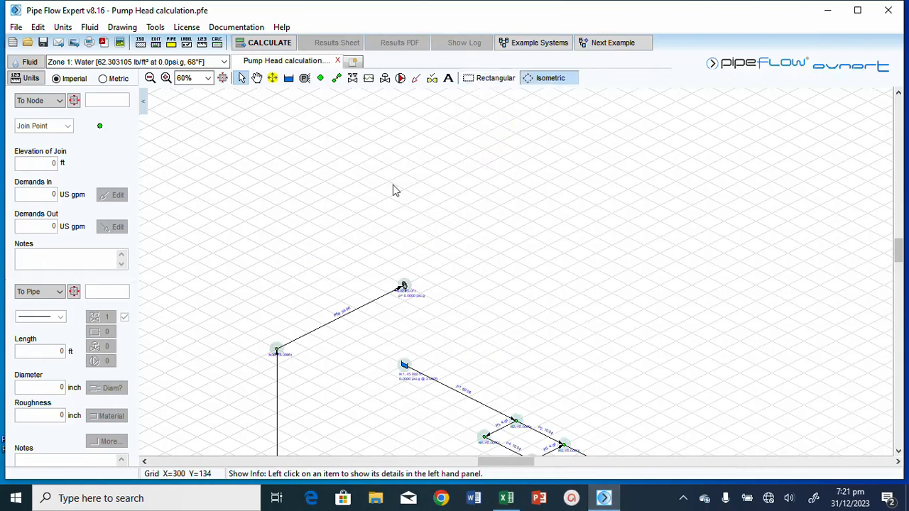
pyautogui.moveTo(337, 218); pyautogui.dragTo(466, 348)
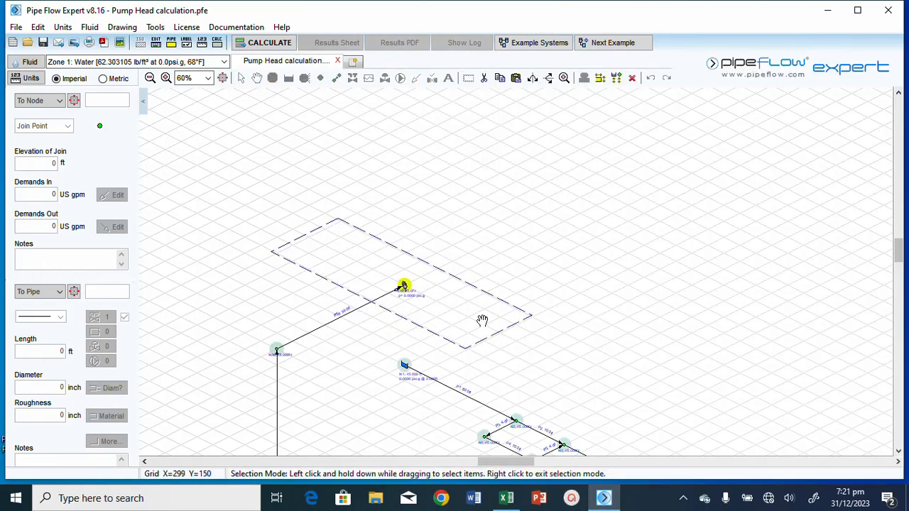
pyautogui.click(563, 78)
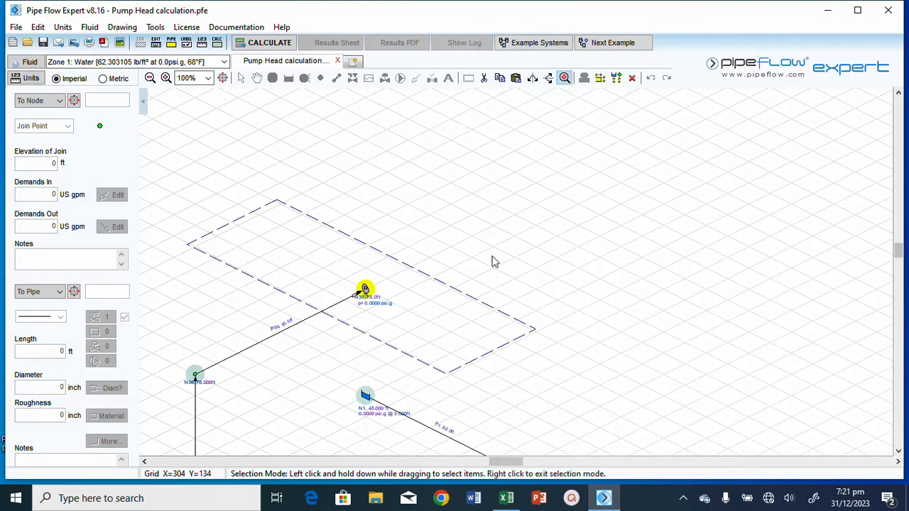
pyautogui.rightClick(357, 235)
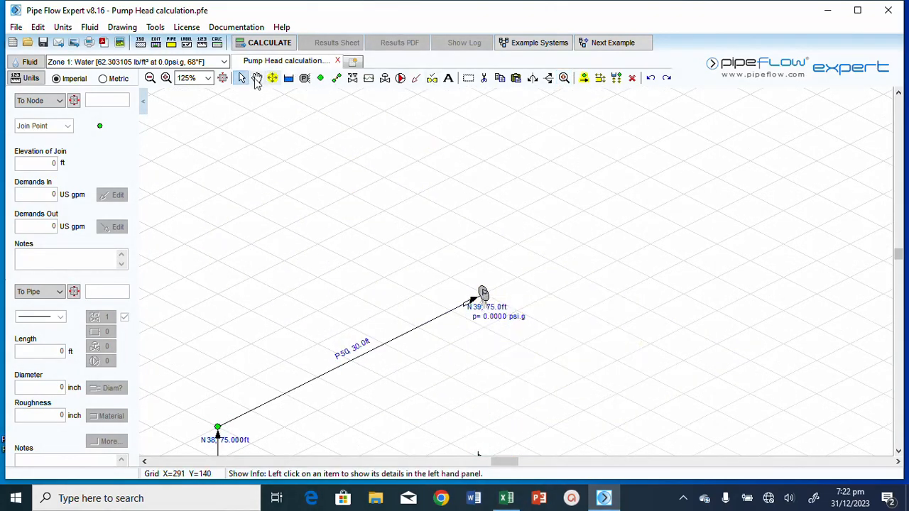
# Step: Set the pressure of end-pressure node N39 to 3 psi.g
pyautogui.click(483, 293)
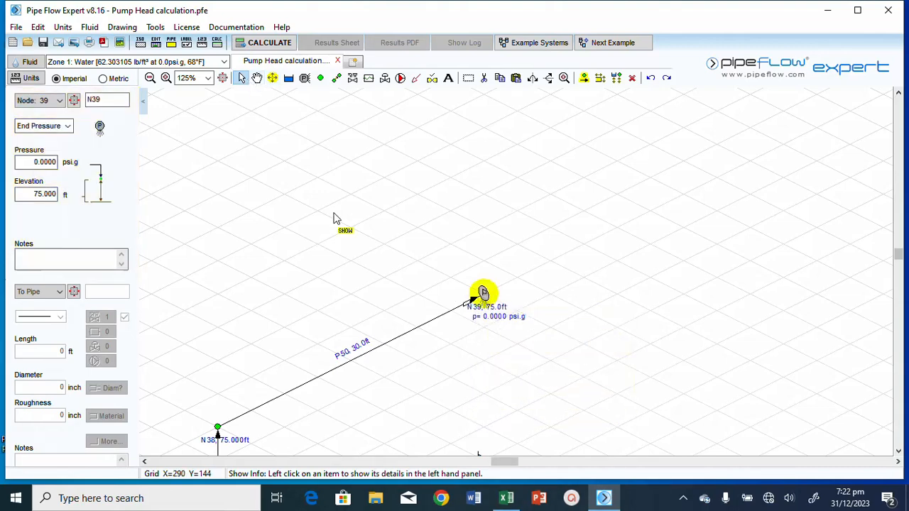
pyautogui.doubleClick(41, 163)
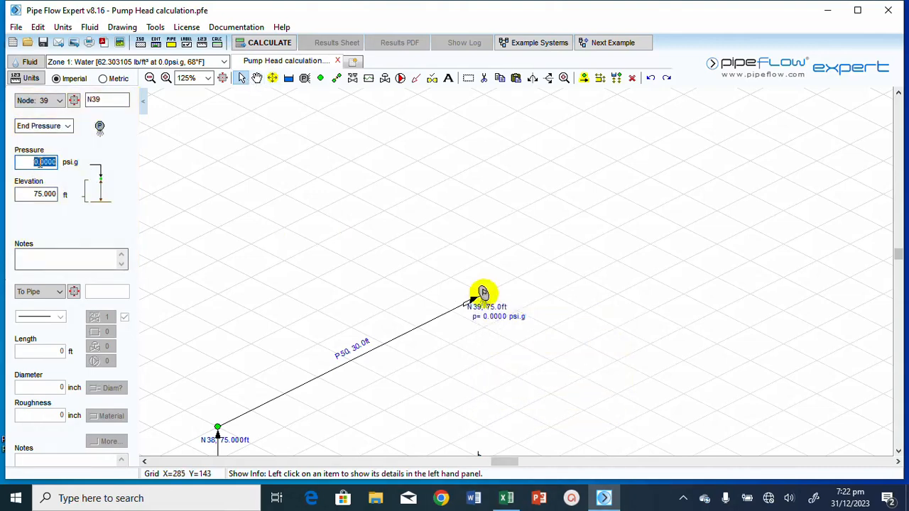
pyautogui.write('3')
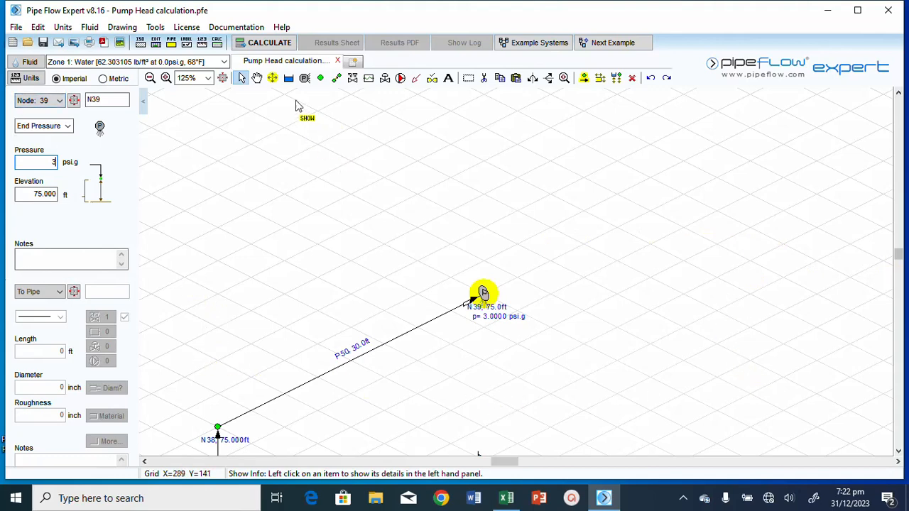
# Step: Examine the flow control valve rates on the AHU branch pipes across all three levels of the network
pyautogui.click(222, 78)
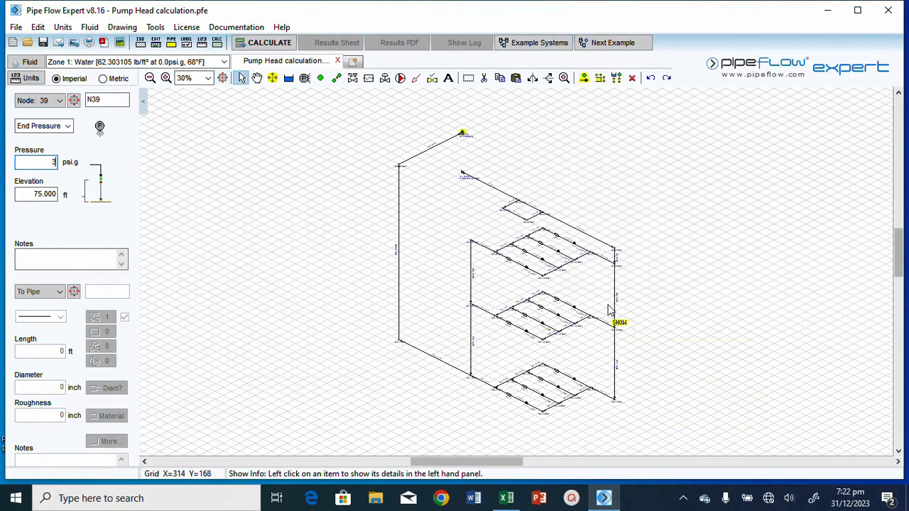
pyautogui.scroll(3, 595, 300)
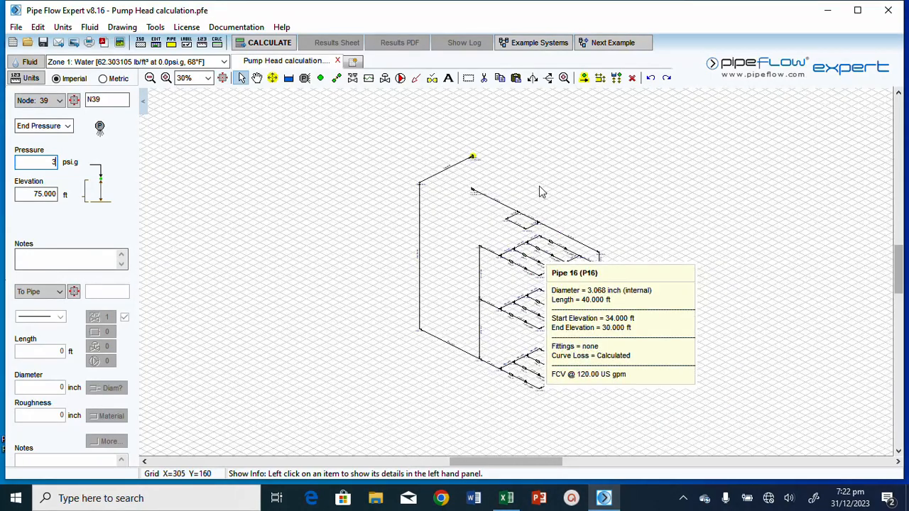
pyautogui.scroll(2, 539, 163)
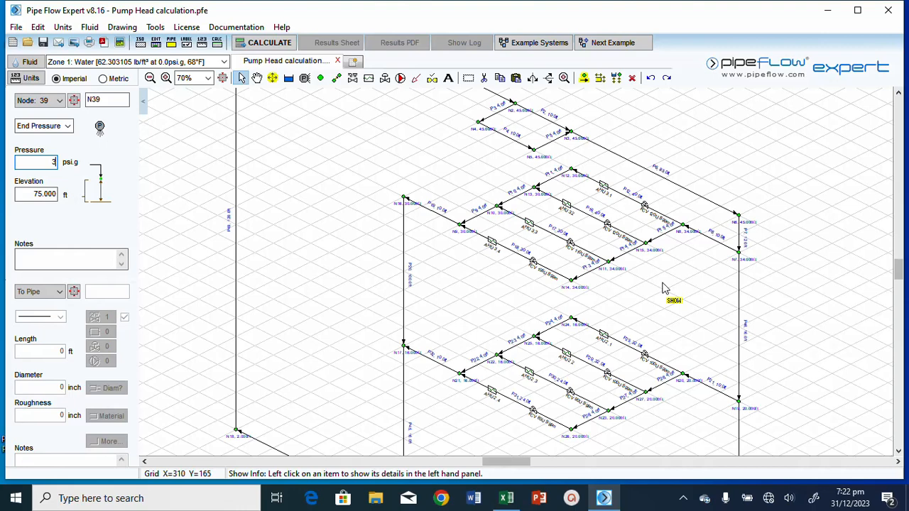
pyautogui.moveTo(659, 224)
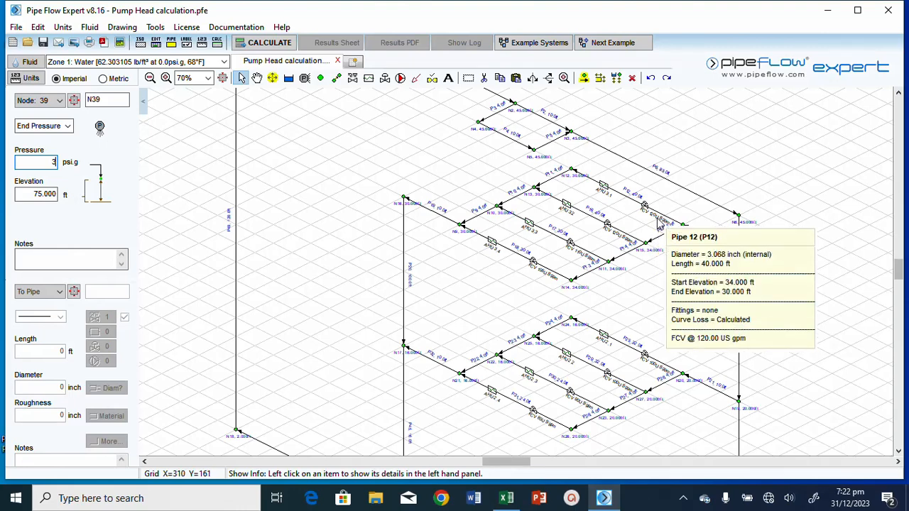
pyautogui.moveTo(592, 257)
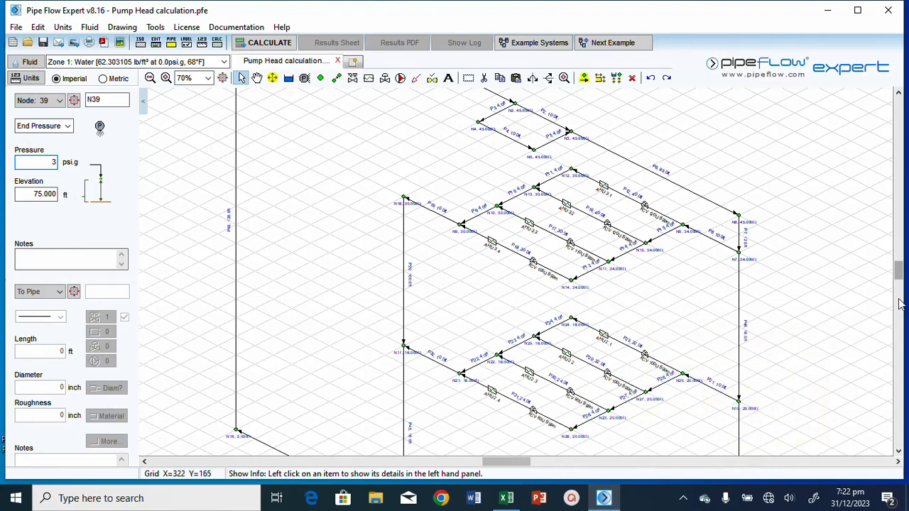
pyautogui.scroll(-5, 901, 304)
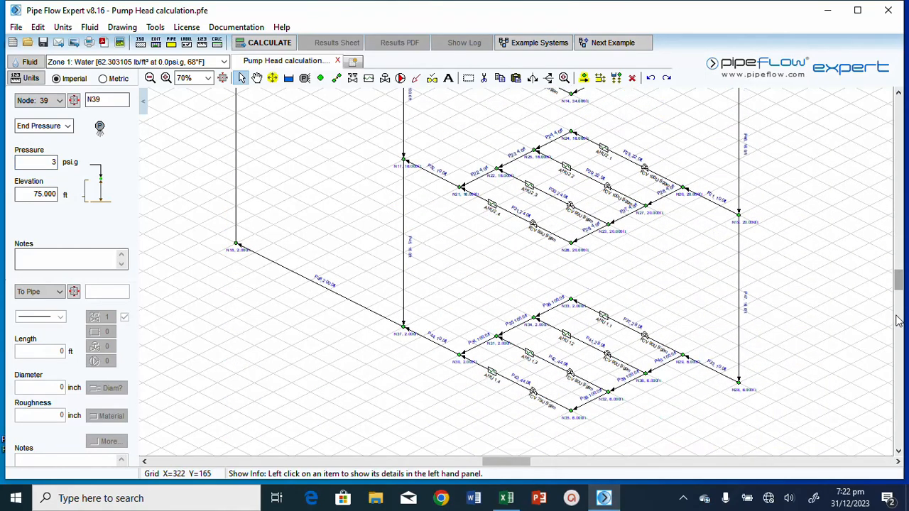
pyautogui.scroll(2, 900, 225)
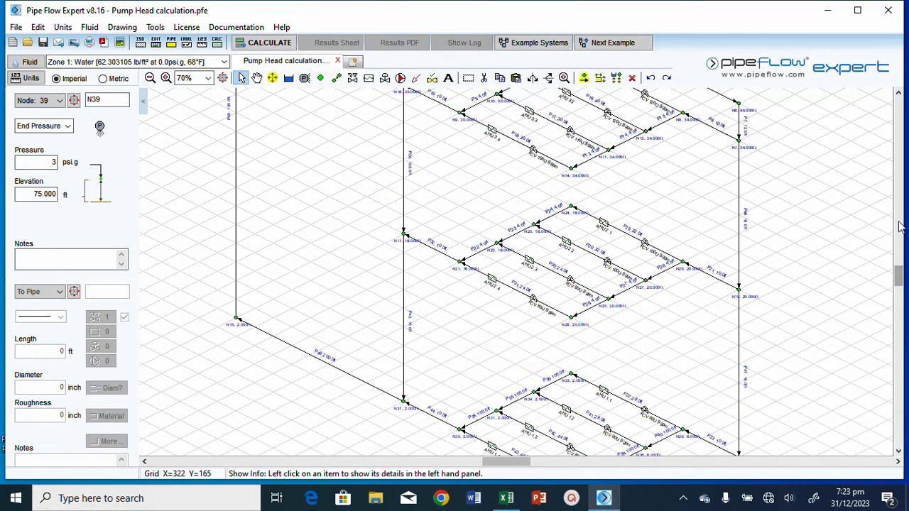
pyautogui.scroll(2, 900, 226)
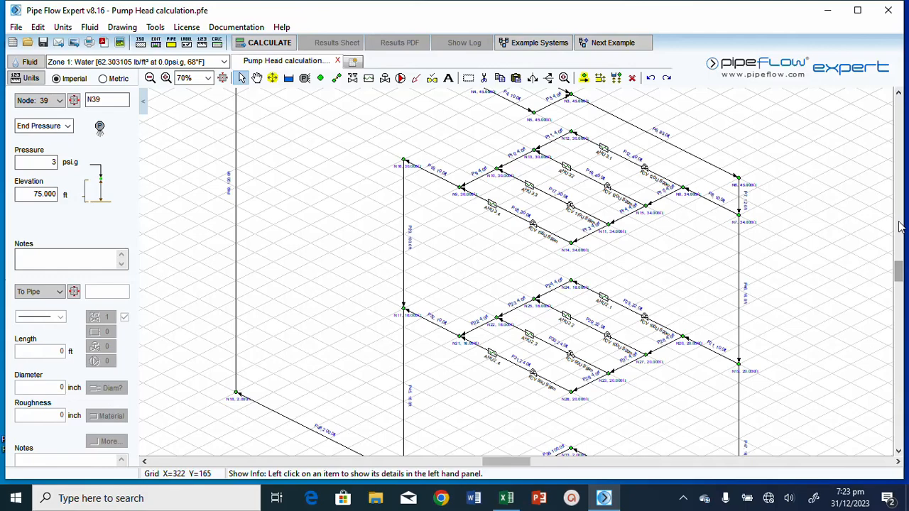
pyautogui.moveTo(664, 198)
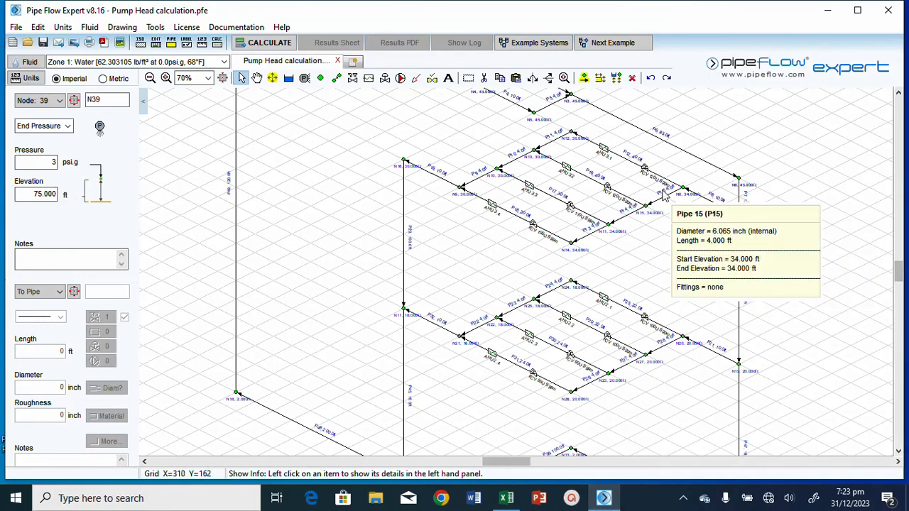
pyautogui.scroll(3, 667, 200)
pyautogui.moveTo(675, 148)
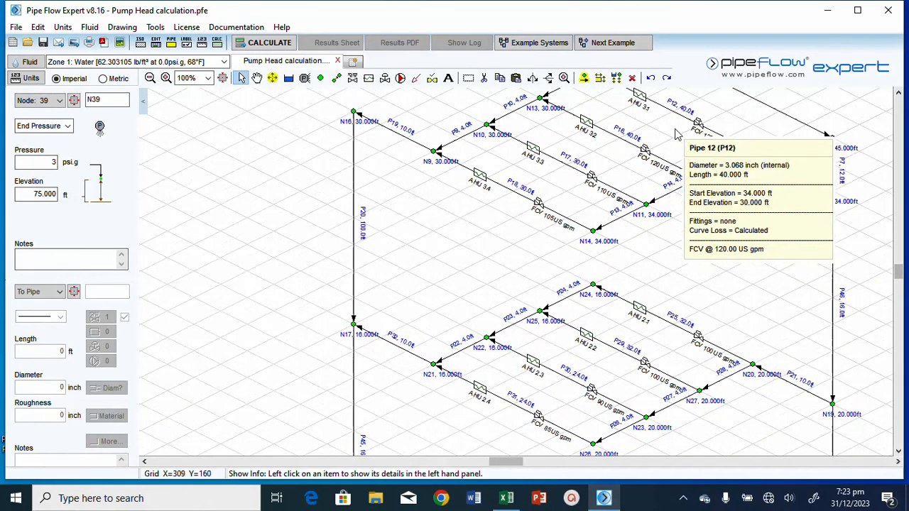
pyautogui.scroll(1, 715, 237)
pyautogui.scroll(1, 747, 234)
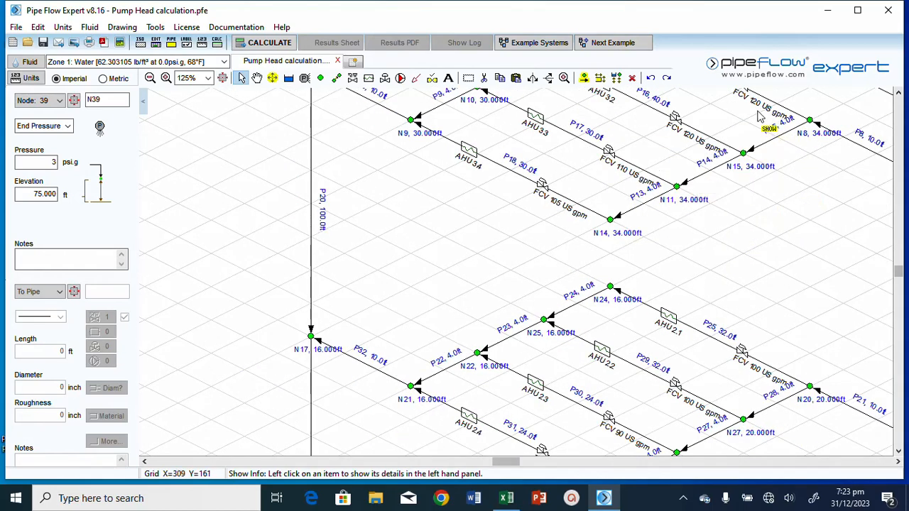
pyautogui.moveTo(564, 206)
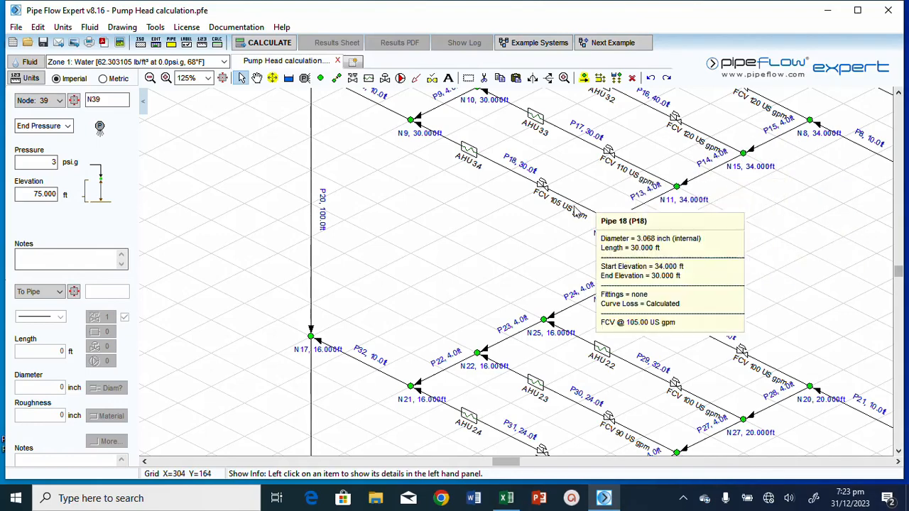
# Step: Switch to Excel and list the AHU 3.1 to 3.4 flow rates 120, 120, 110 and 105 in cells I6 to I9
pyautogui.click(506, 498)
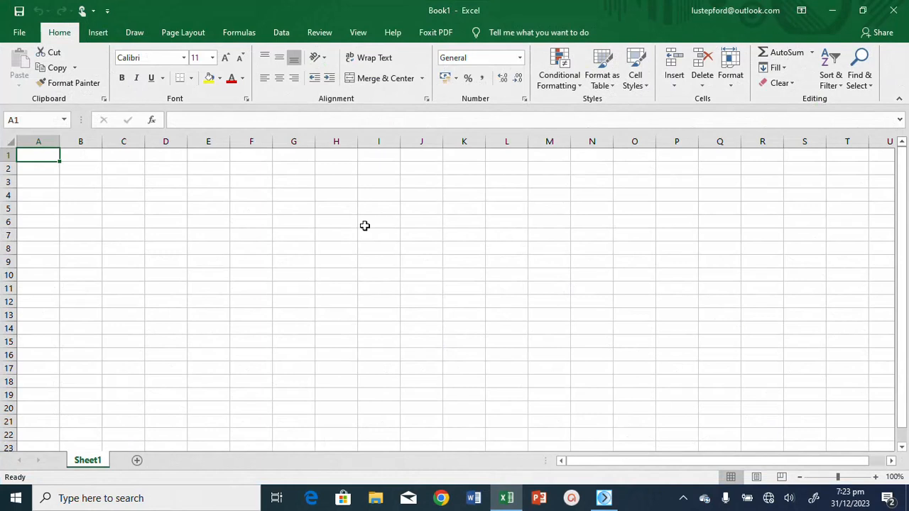
pyautogui.click(364, 226)
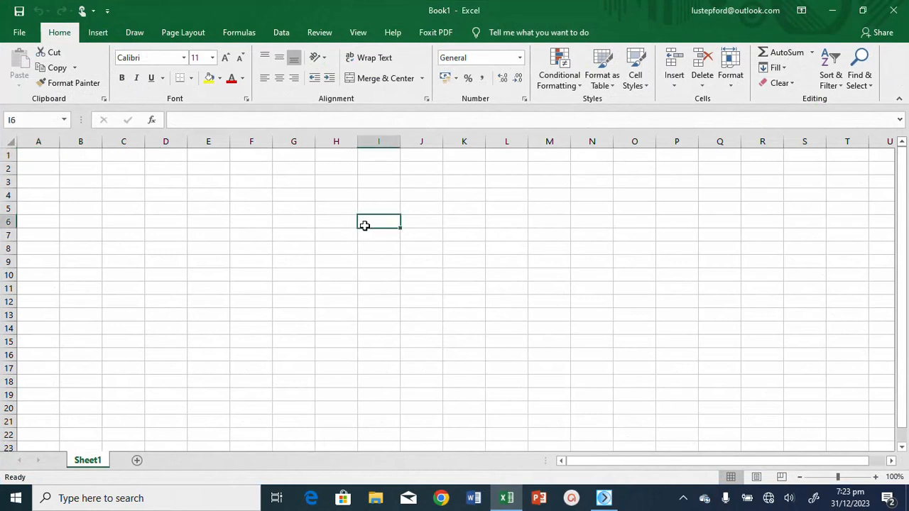
pyautogui.write('120')
pyautogui.press('Return')
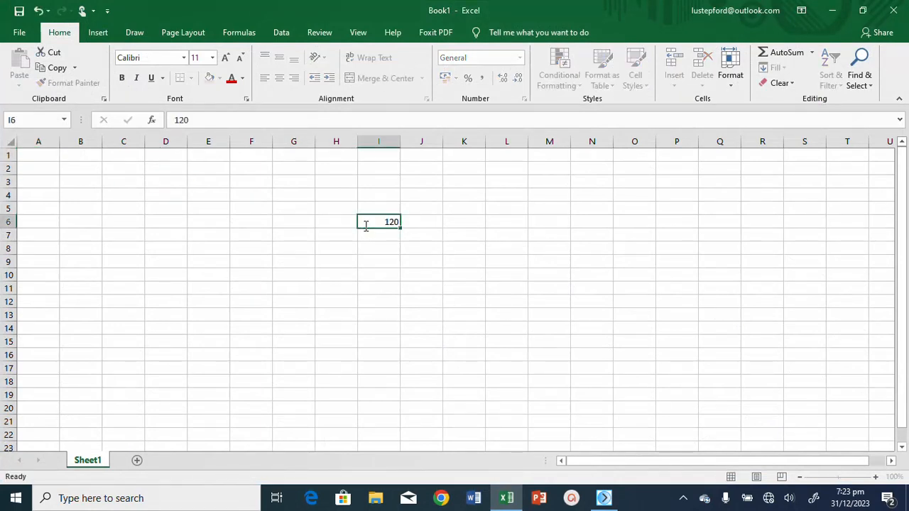
pyautogui.write('1')
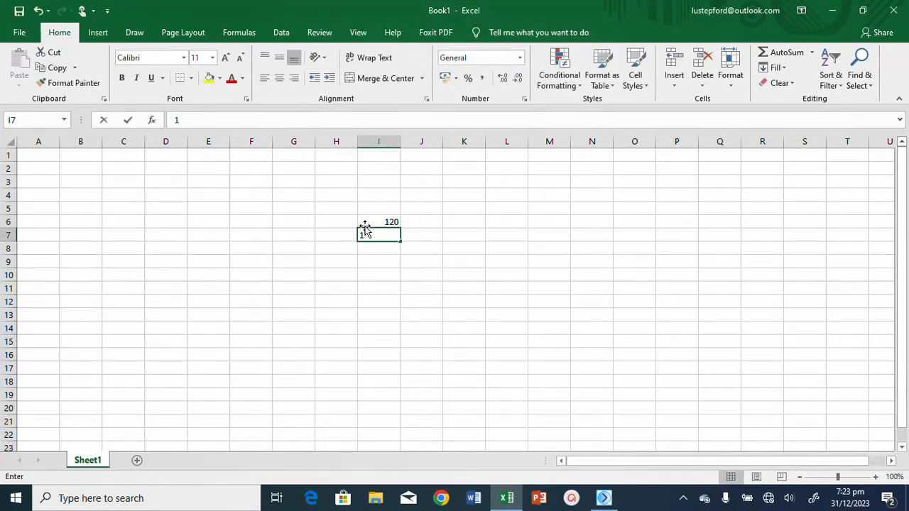
pyautogui.write('20')
pyautogui.press('Return')
pyautogui.write('1')
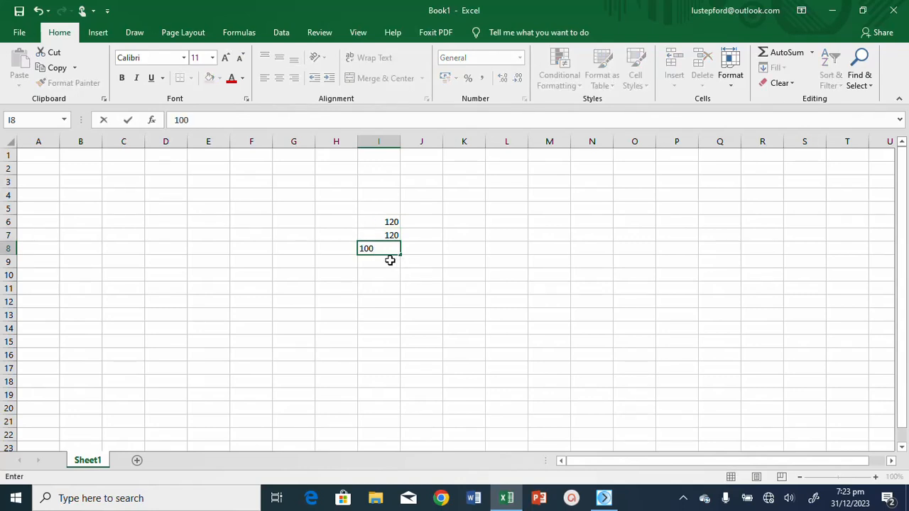
pyautogui.write('10')
pyautogui.press('Return')
pyautogui.write('105')
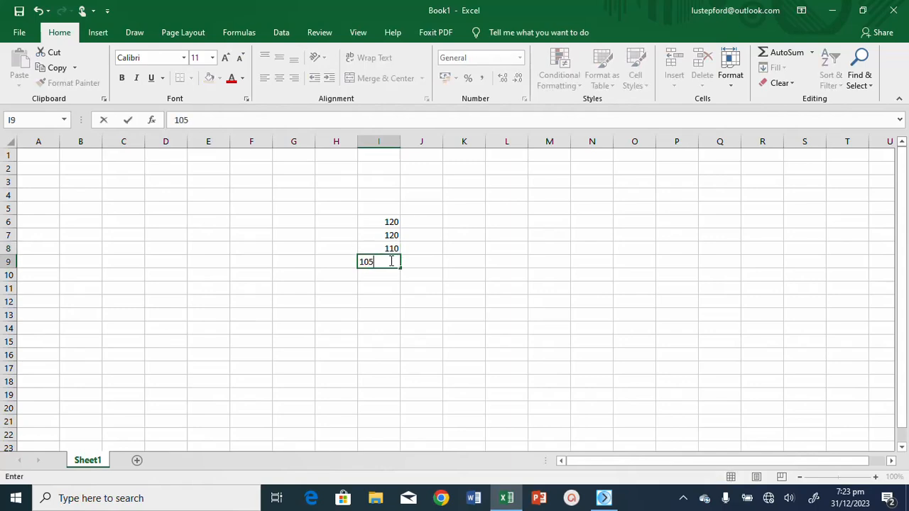
pyautogui.press('Return')
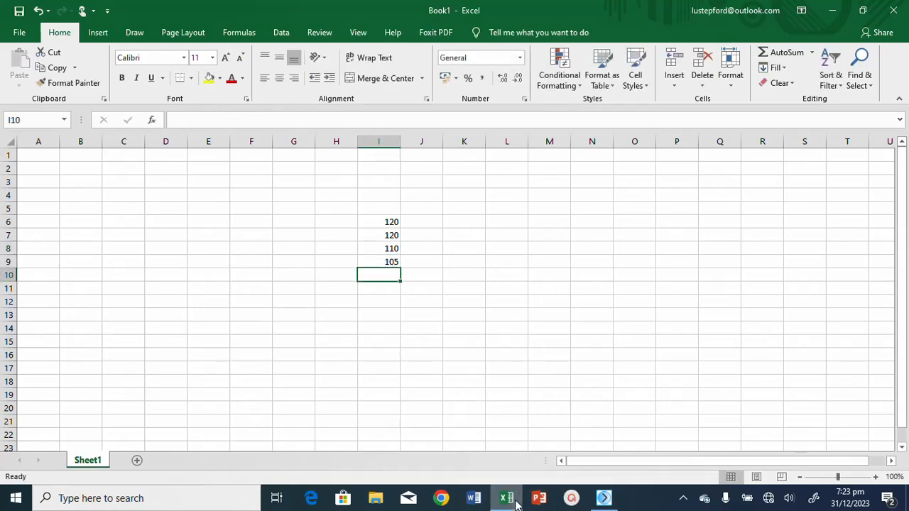
# Step: Check the AHU 2.1 to 2.4 valve rates in Pipe Flow Expert and list 100, 100, 90 and 85 in Excel cells I10 to I13
pyautogui.click(603, 497)
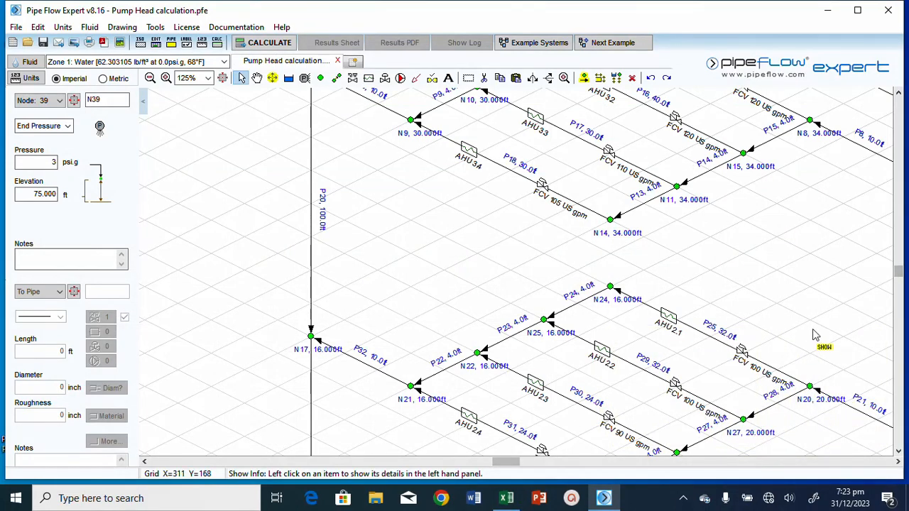
pyautogui.scroll(-2, 898, 325)
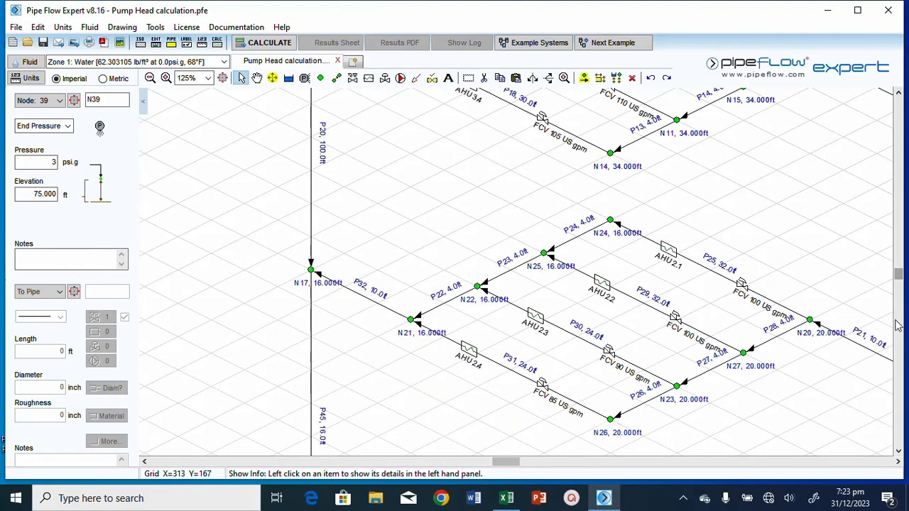
pyautogui.click(506, 497)
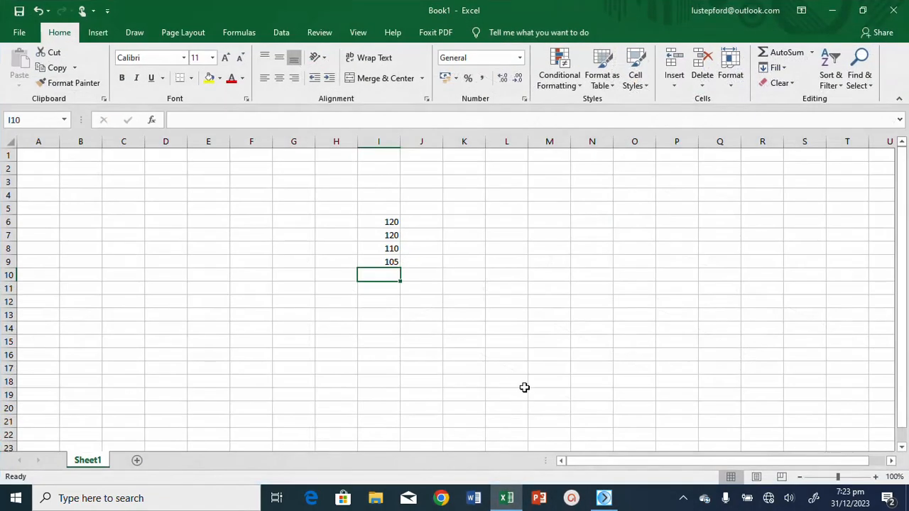
pyautogui.write('100')
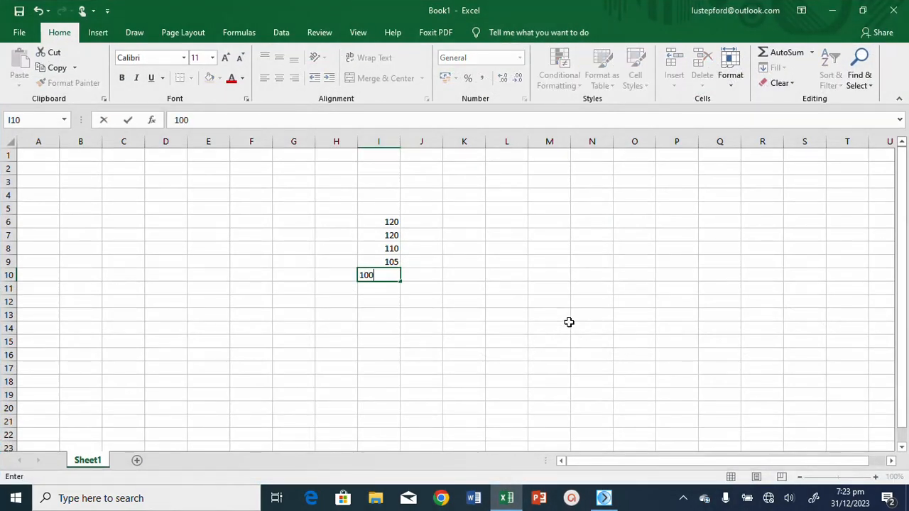
pyautogui.press('Return')
pyautogui.write('100')
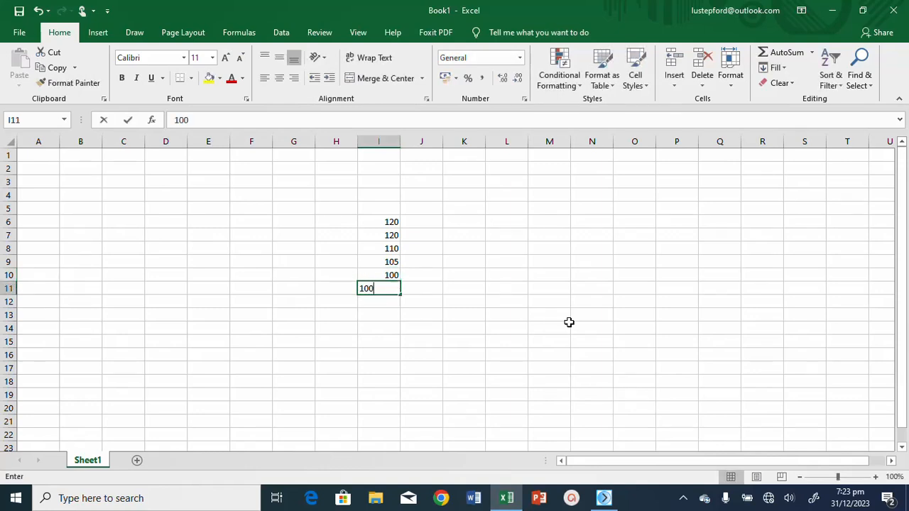
pyautogui.press('Return')
pyautogui.write('90')
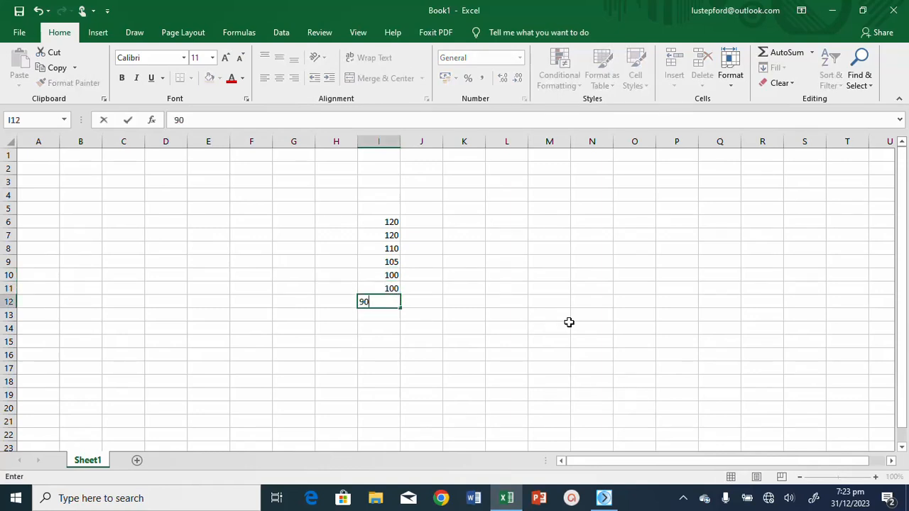
pyautogui.press('Return')
pyautogui.write('85')
pyautogui.press('Return')
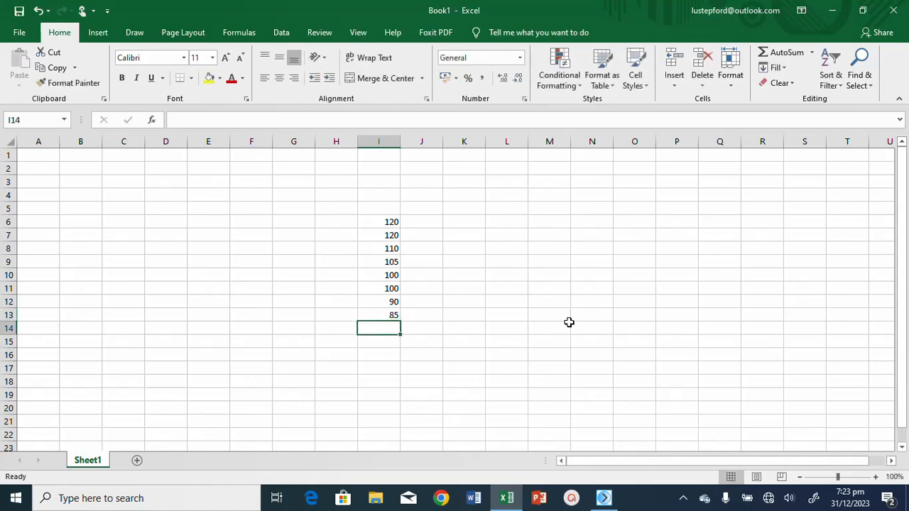
# Step: Look up the AHU 1.1 to 1.4 valve rates in Pipe Flow Expert and add 90, 90, 80 and 75 in Excel cells I14 to I17
pyautogui.click(606, 499)
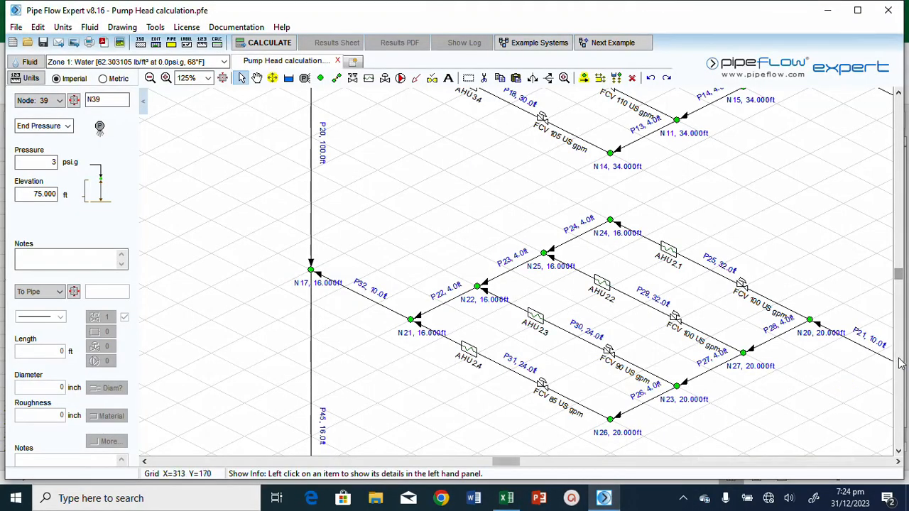
pyautogui.scroll(-5, 898, 367)
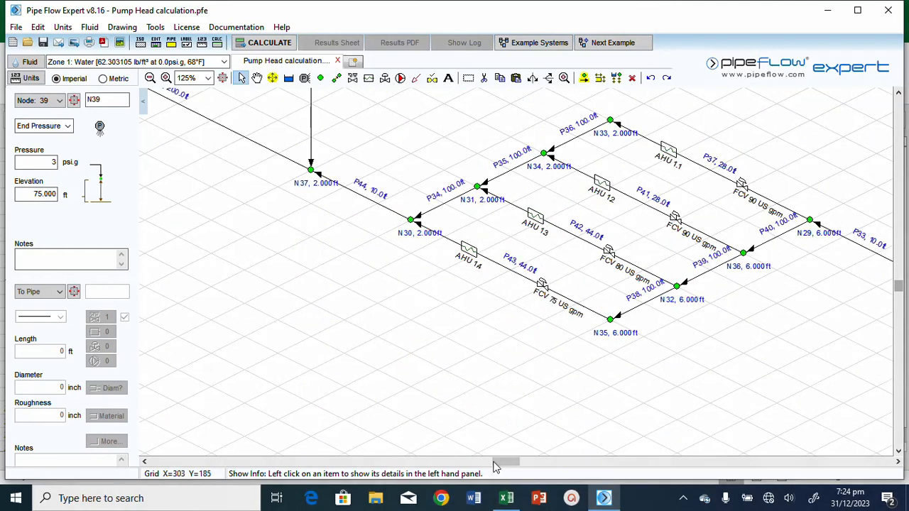
pyautogui.click(506, 498)
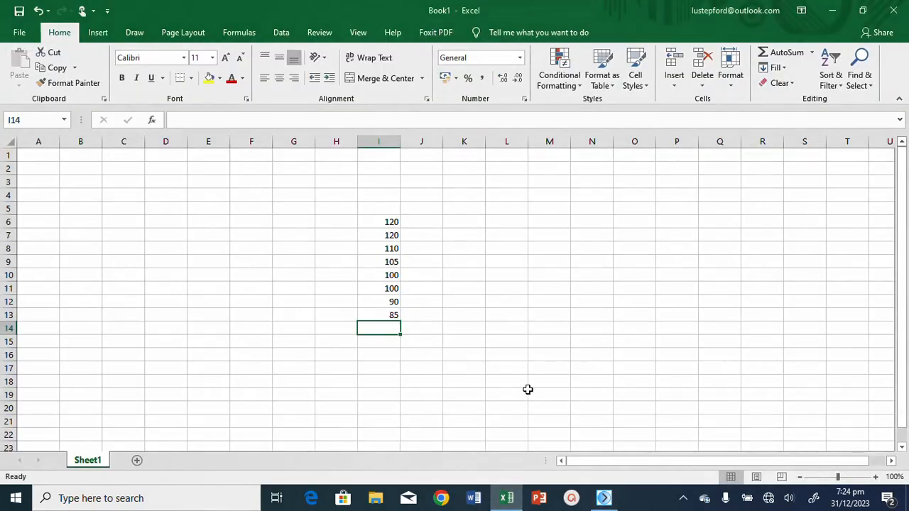
pyautogui.write('90')
pyautogui.press('Return')
pyautogui.write('90')
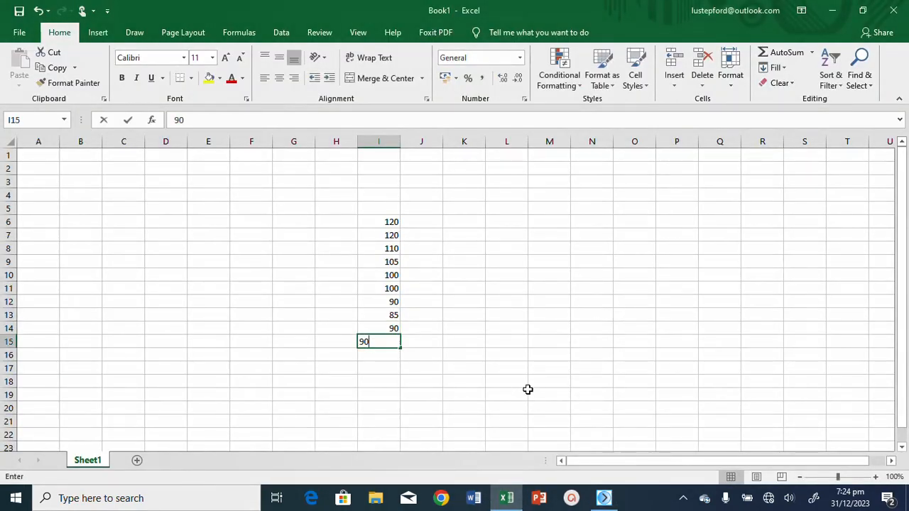
pyautogui.press('Return')
pyautogui.write('80')
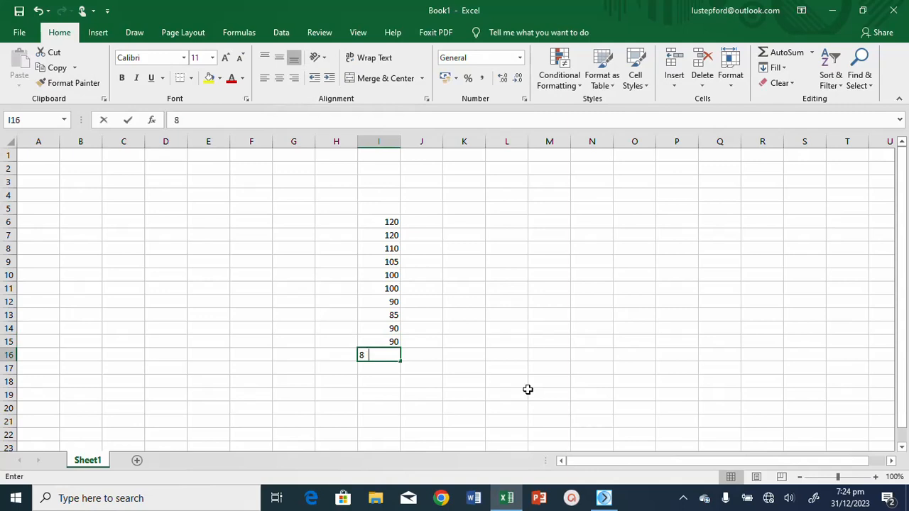
pyautogui.press('Return')
pyautogui.write('75')
pyautogui.press('Return')
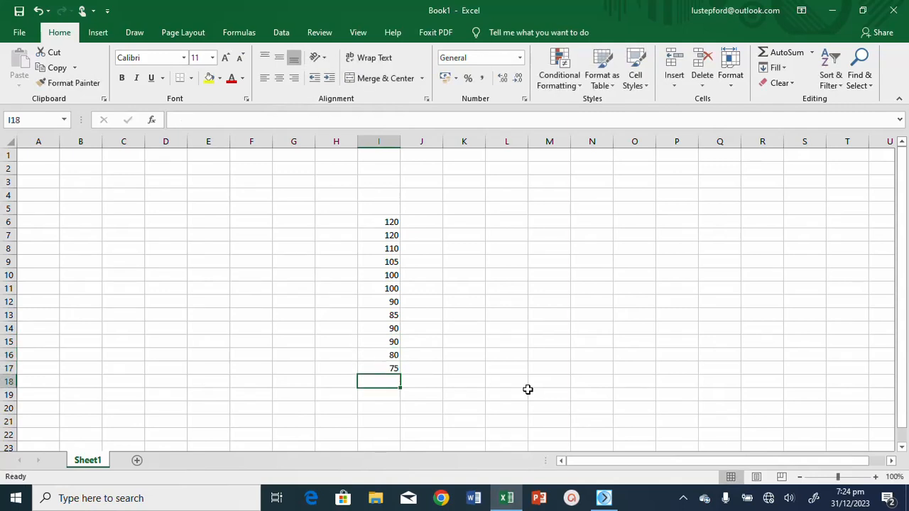
# Step: Total the twelve AHU flow rates in I6:I17 with AutoSum in cell I18
pyautogui.moveTo(391, 223); pyautogui.dragTo(393, 379)
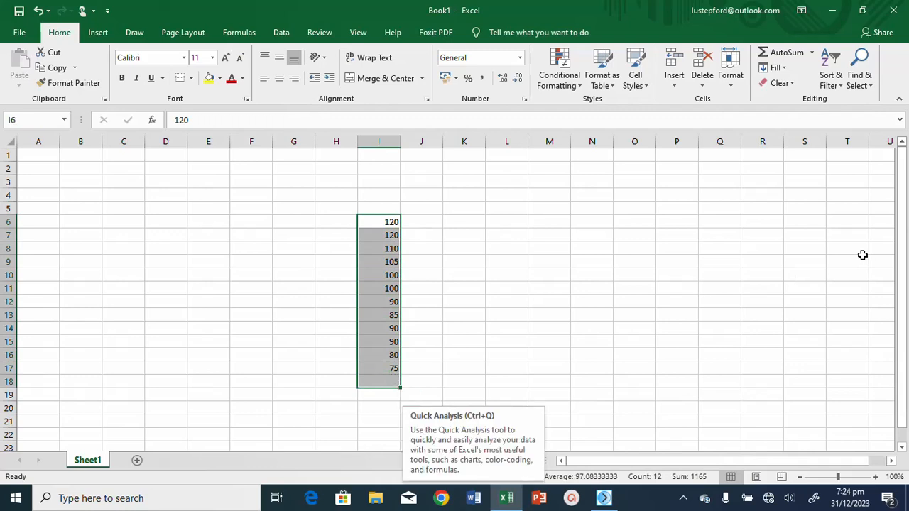
pyautogui.click(785, 53)
pyautogui.click(396, 382)
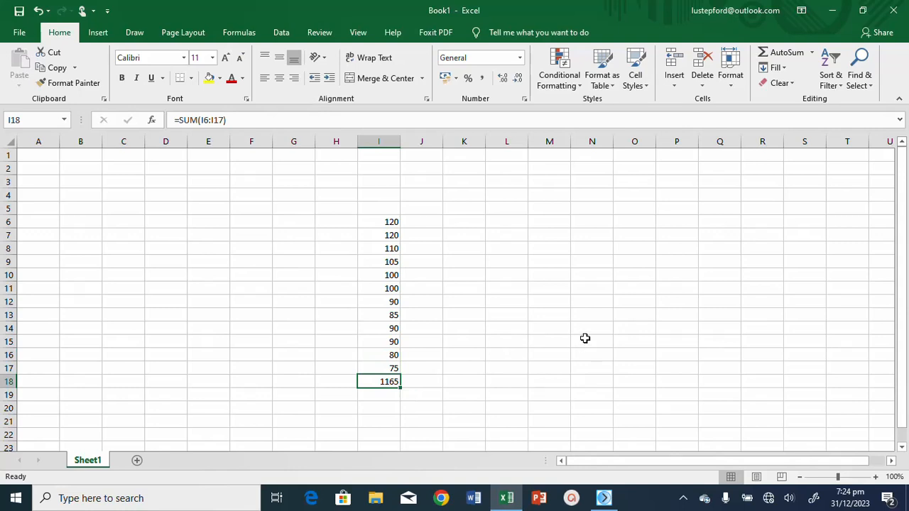
pyautogui.click(412, 383)
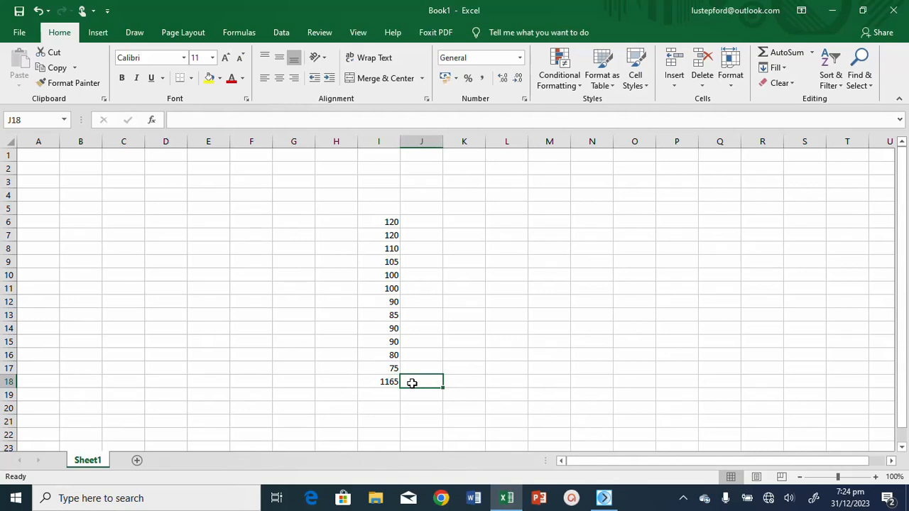
# Step: Label the flow total in J18 as US gpm and fill the unit up through J6 beside every AHU flow rate
pyautogui.write('US gpm')
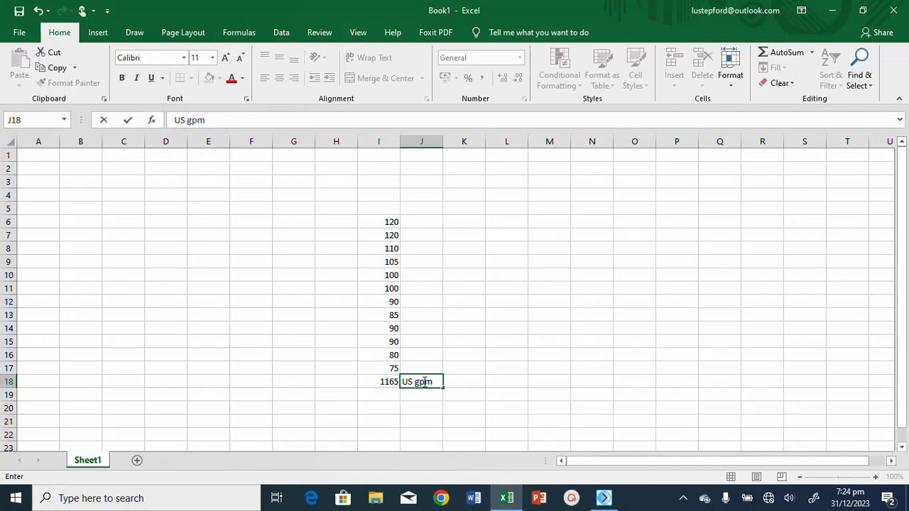
pyautogui.click(520, 353)
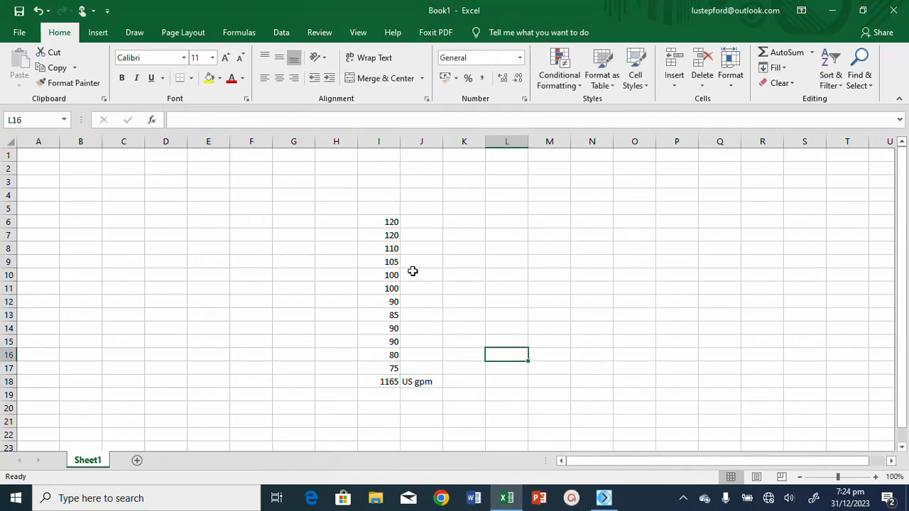
pyautogui.click(434, 382)
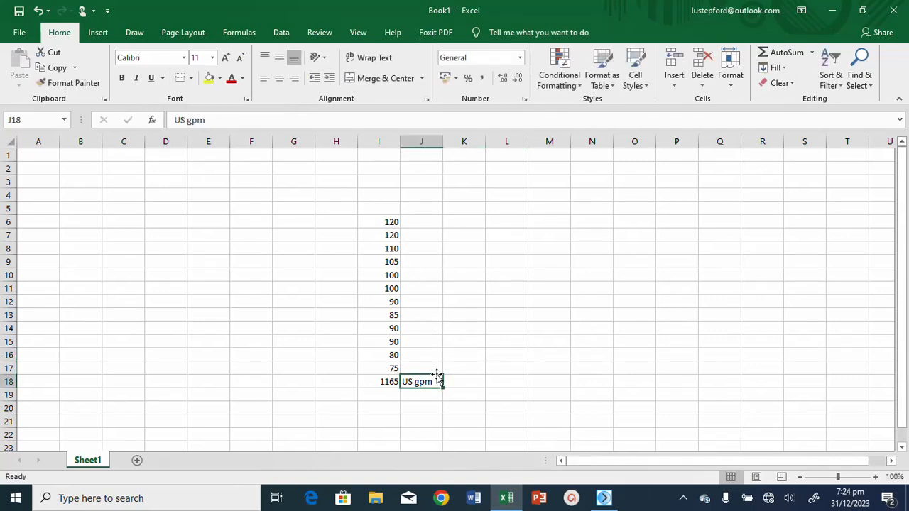
pyautogui.moveTo(443, 389); pyautogui.dragTo(438, 217)
pyautogui.click(539, 319)
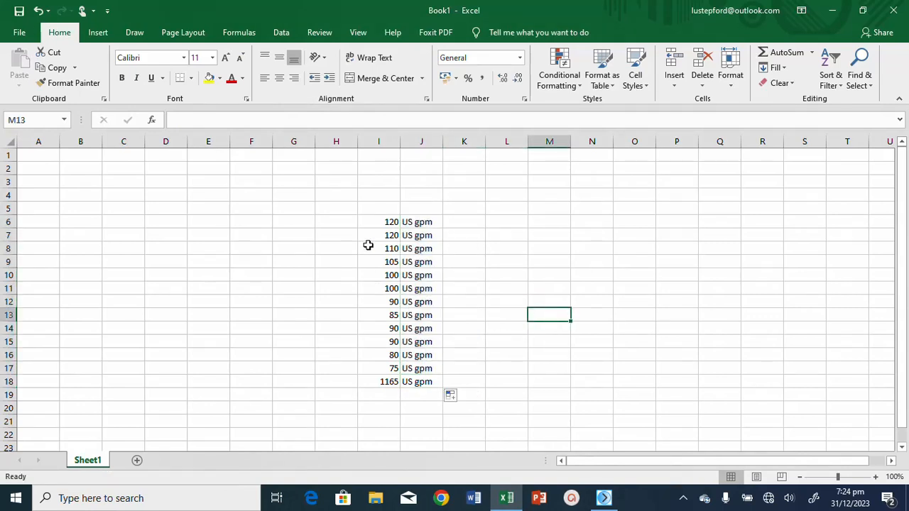
pyautogui.click(366, 218)
pyautogui.moveTo(366, 218)
pyautogui.mouseDown()
pyautogui.moveTo(451, 349)
pyautogui.moveTo(421, 368)
pyautogui.mouseUp()
# Step: Switch to Pipe Flow Expert and examine the parallel pump loop between nodes N2 and N3 at 45 ft elevation up close
pyautogui.click(602, 498)
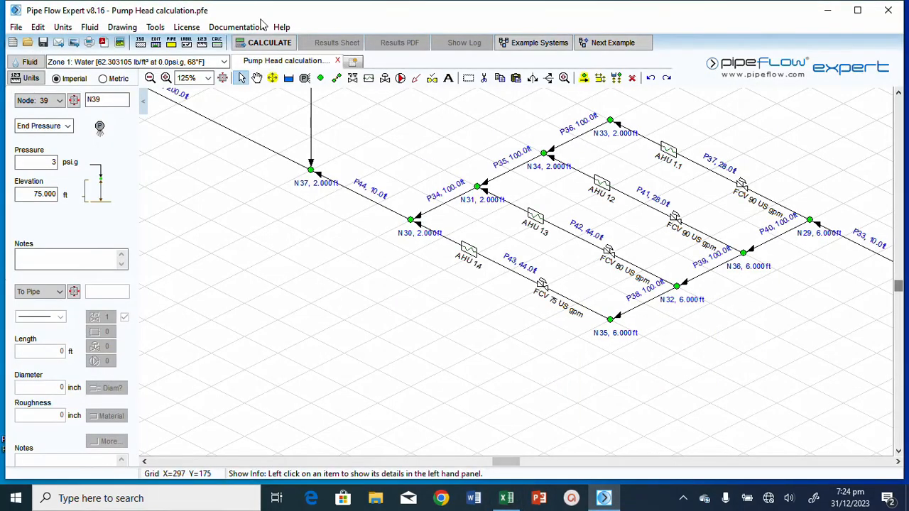
pyautogui.click(223, 77)
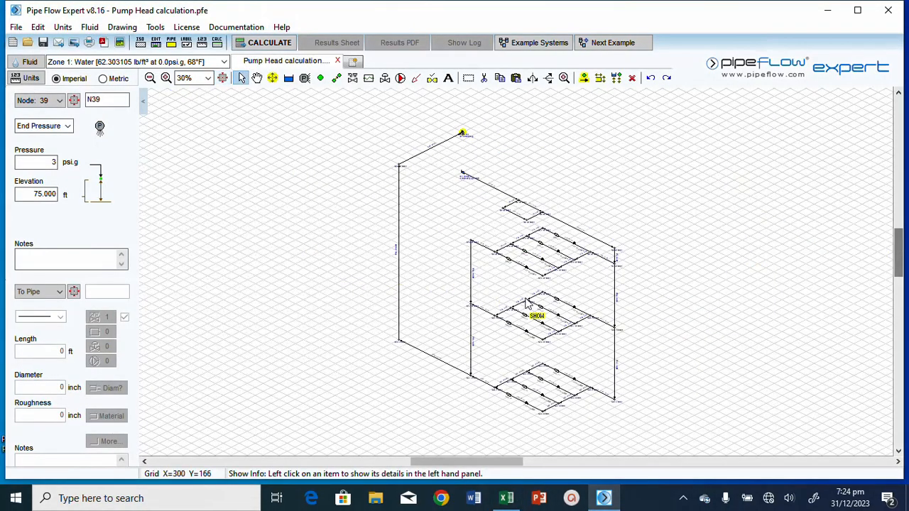
pyautogui.moveTo(595, 260)
pyautogui.moveTo(555, 251)
pyautogui.moveTo(504, 200)
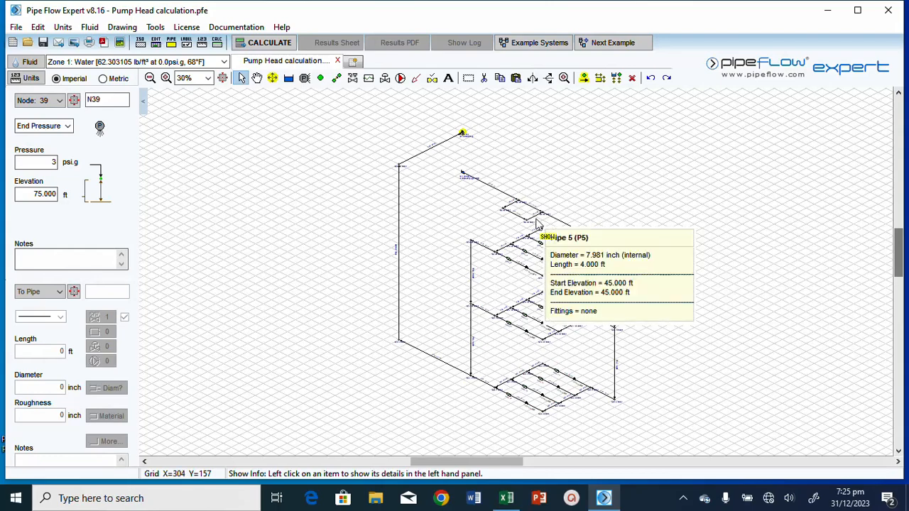
pyautogui.scroll(2, 545, 231)
pyautogui.scroll(2, 544, 191)
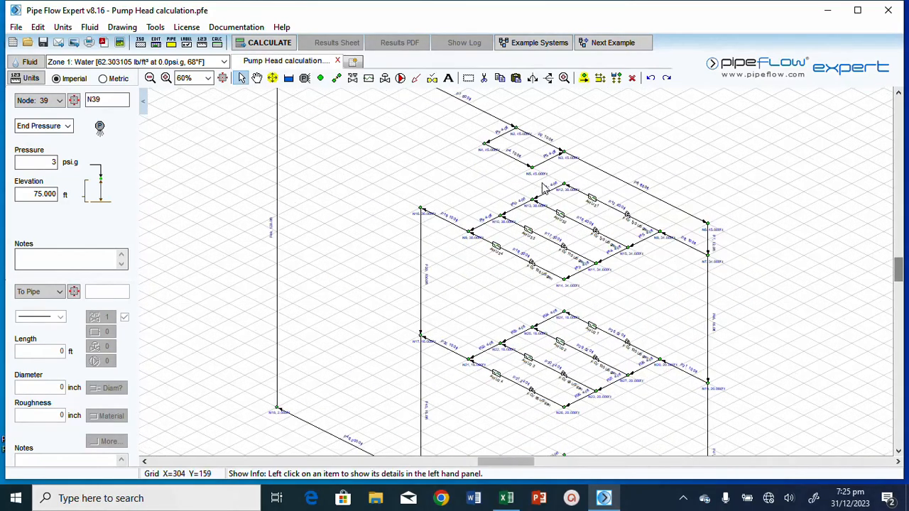
pyautogui.click(469, 79)
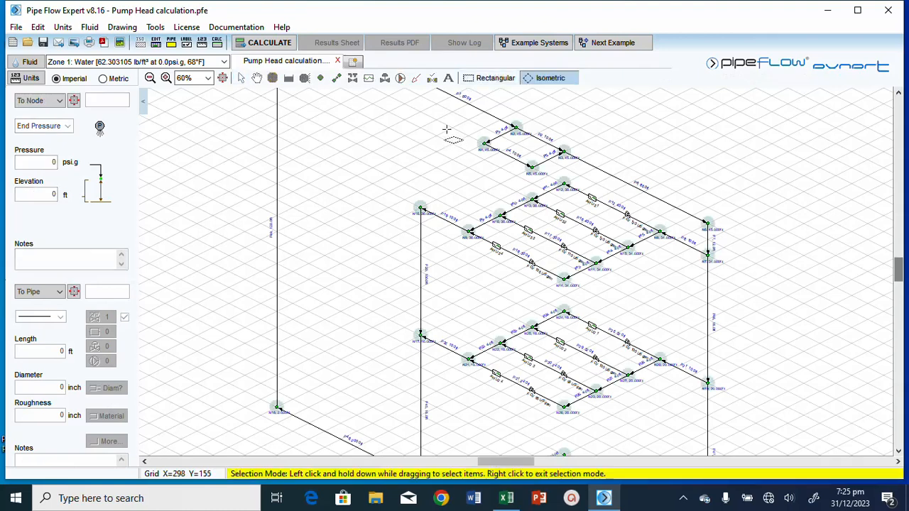
pyautogui.moveTo(447, 128); pyautogui.dragTo(642, 162)
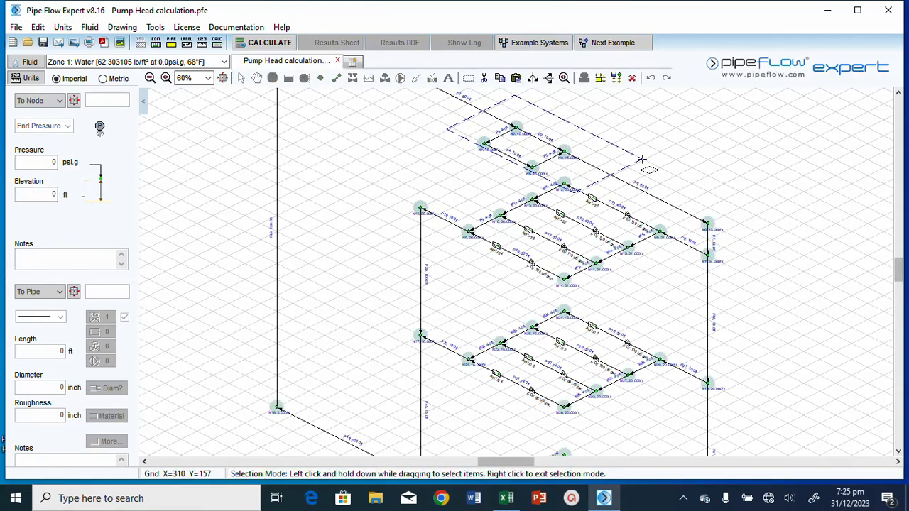
pyautogui.click(564, 78)
pyautogui.rightClick(404, 342)
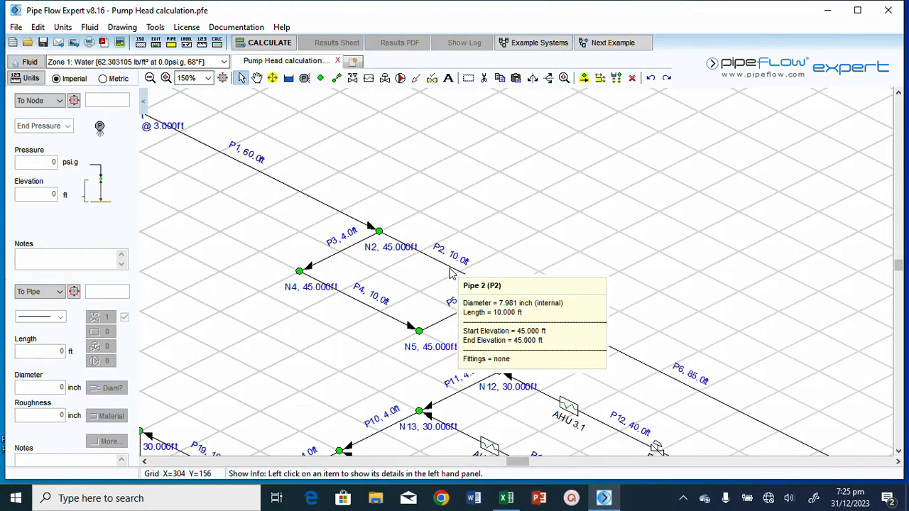
pyautogui.moveTo(367, 305)
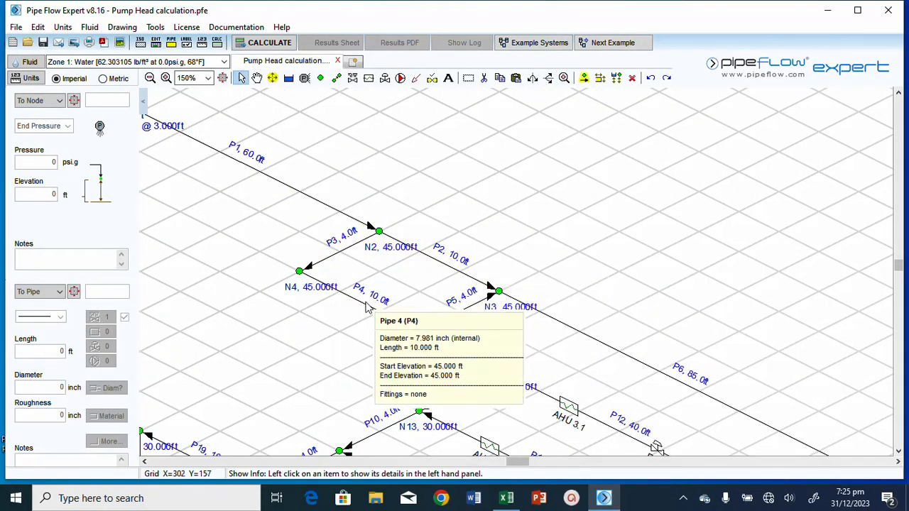
# Step: Add a pump to pipe P2 modelled for a set flow rate of 1165 US gpm and save it to the pipe
pyautogui.click(400, 78)
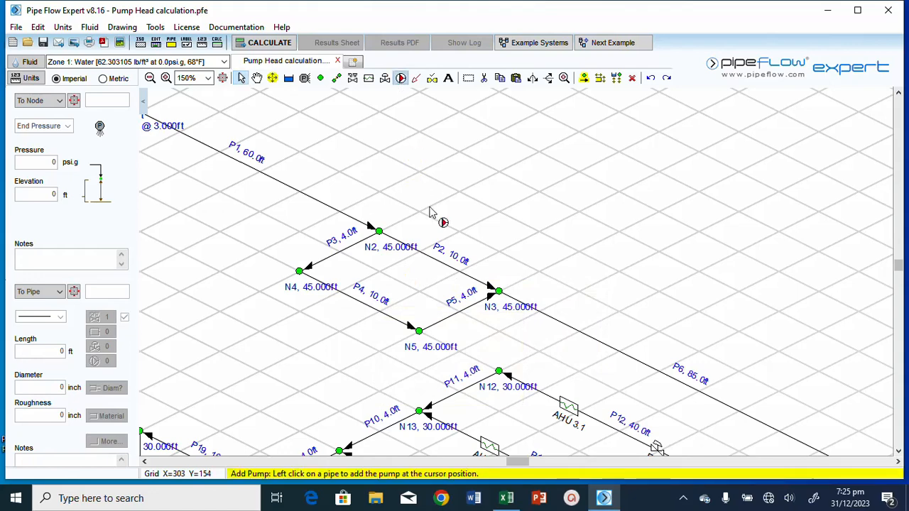
pyautogui.click(440, 265)
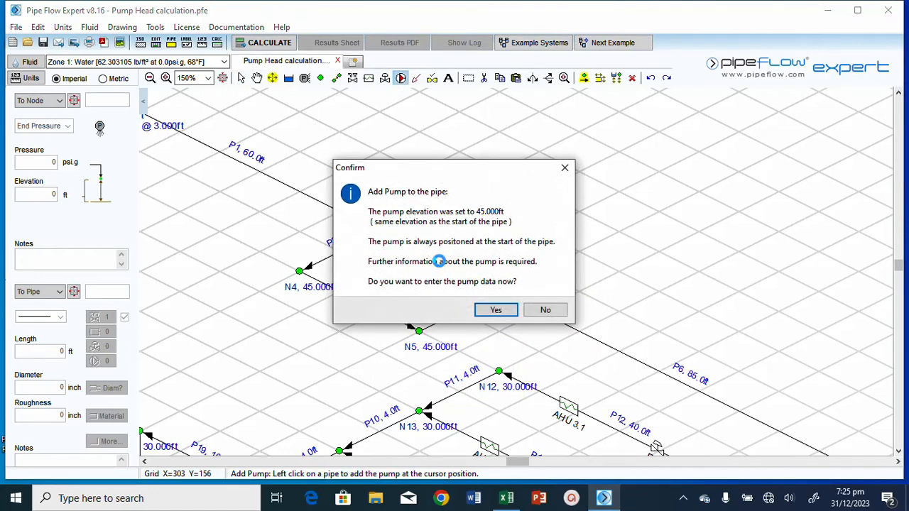
pyautogui.click(495, 311)
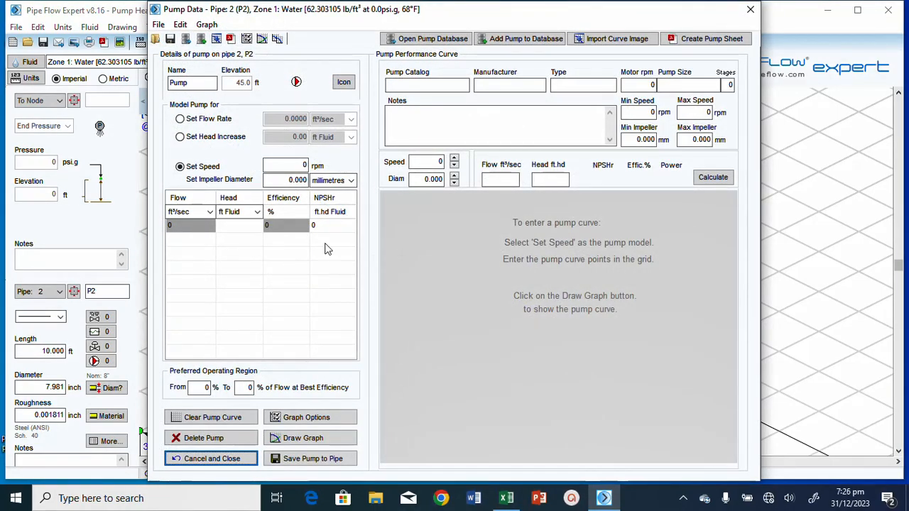
pyautogui.click(182, 120)
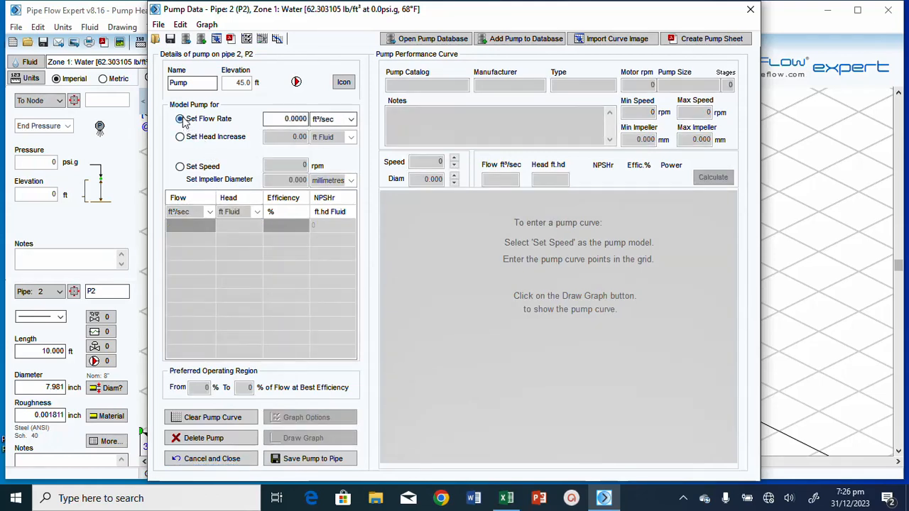
pyautogui.click(350, 119)
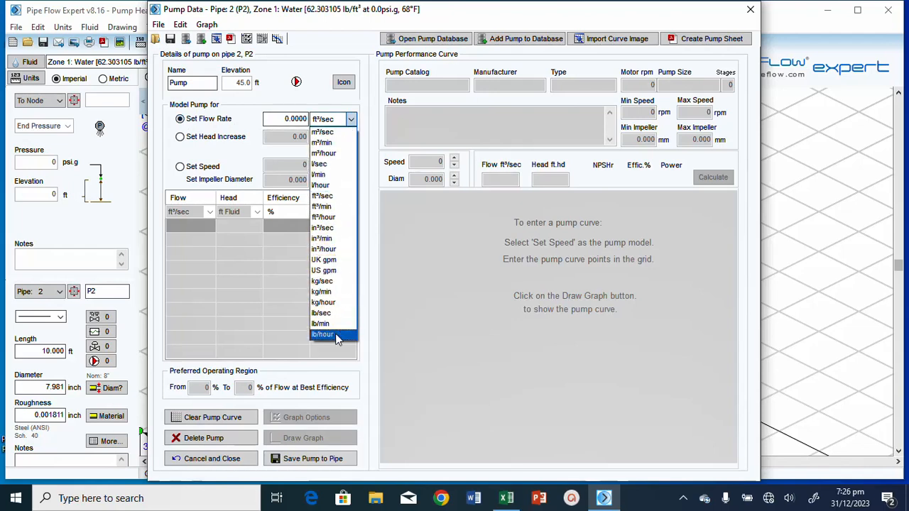
pyautogui.click(326, 271)
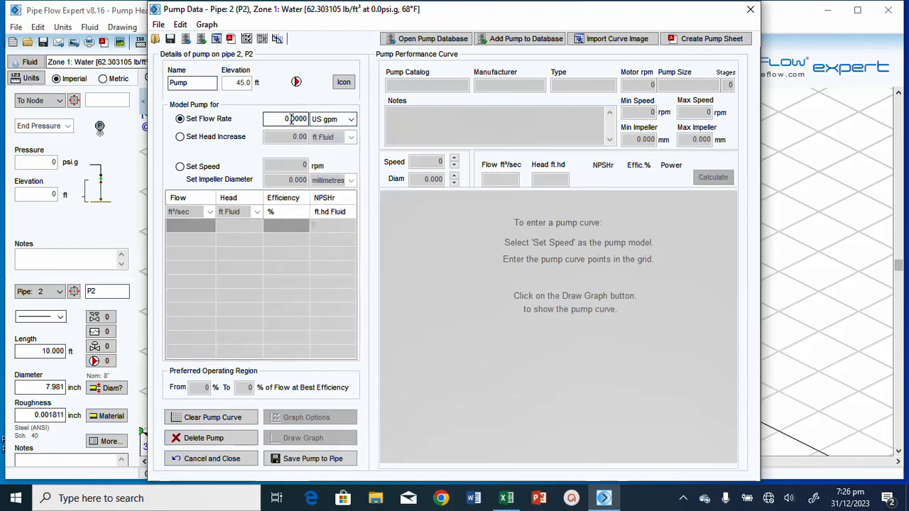
pyautogui.doubleClick(289, 119)
pyautogui.write('1165')
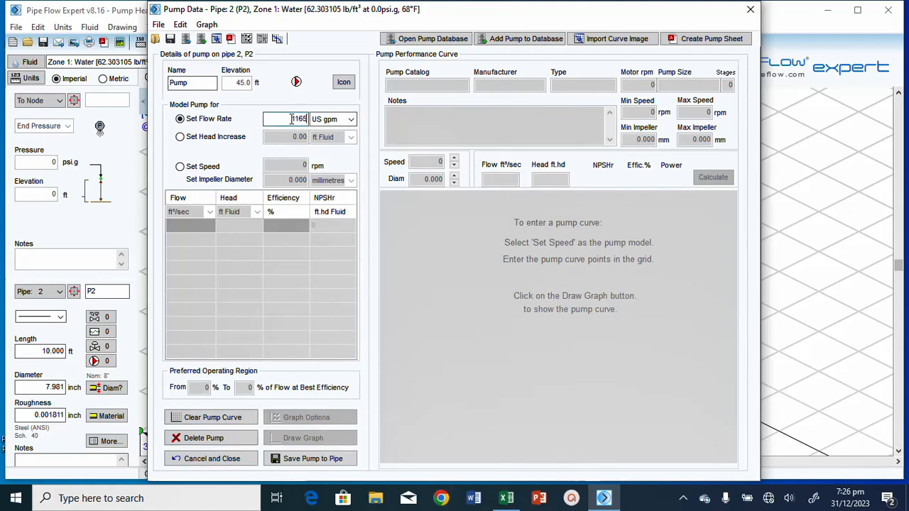
pyautogui.click(319, 458)
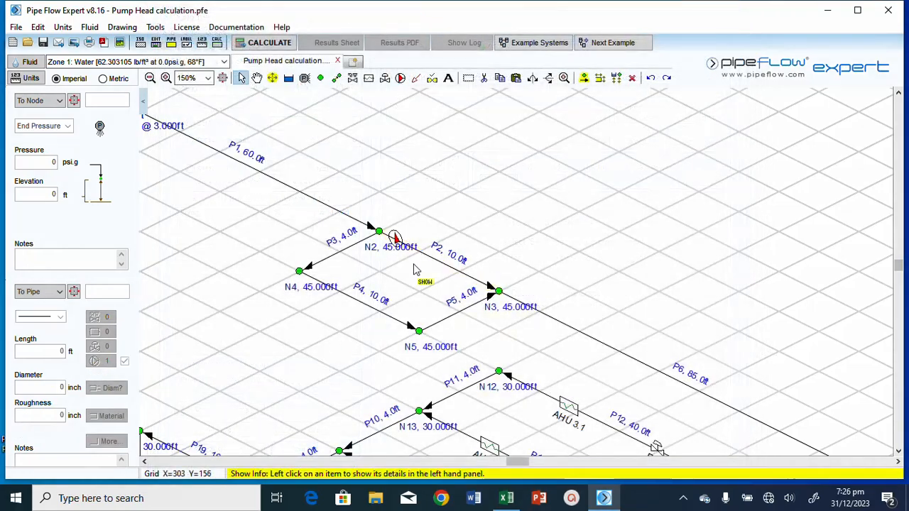
# Step: Add a second pump to pipe P4 modelled for a set flow rate of 10 US gpm and save it to the pipe
pyautogui.moveTo(411, 251)
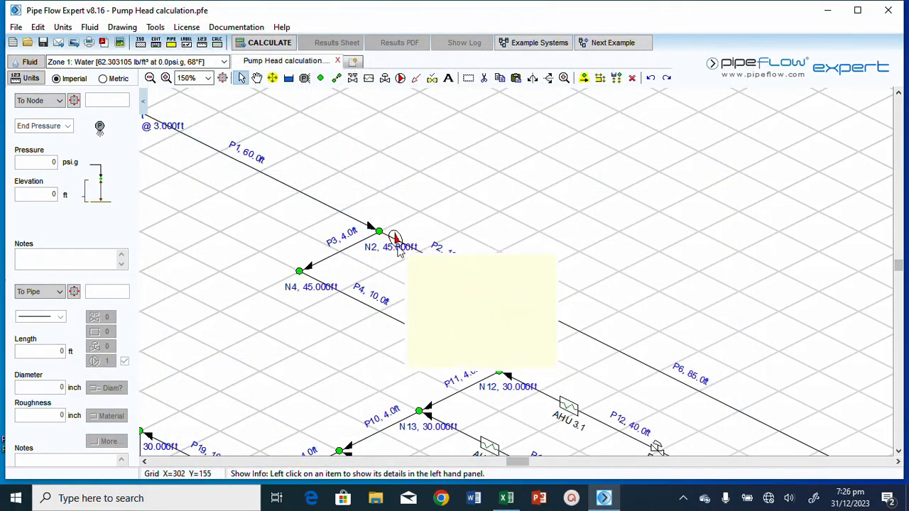
pyautogui.click(400, 78)
pyautogui.click(348, 296)
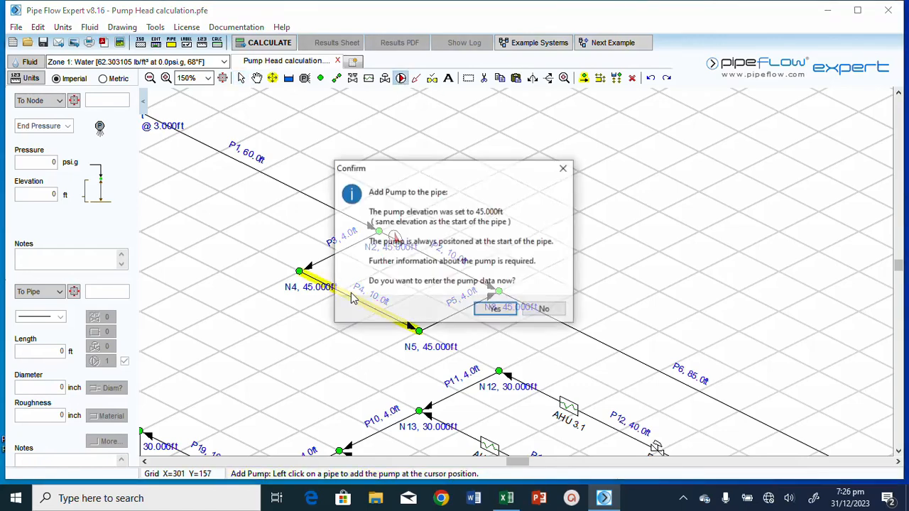
pyautogui.click(495, 310)
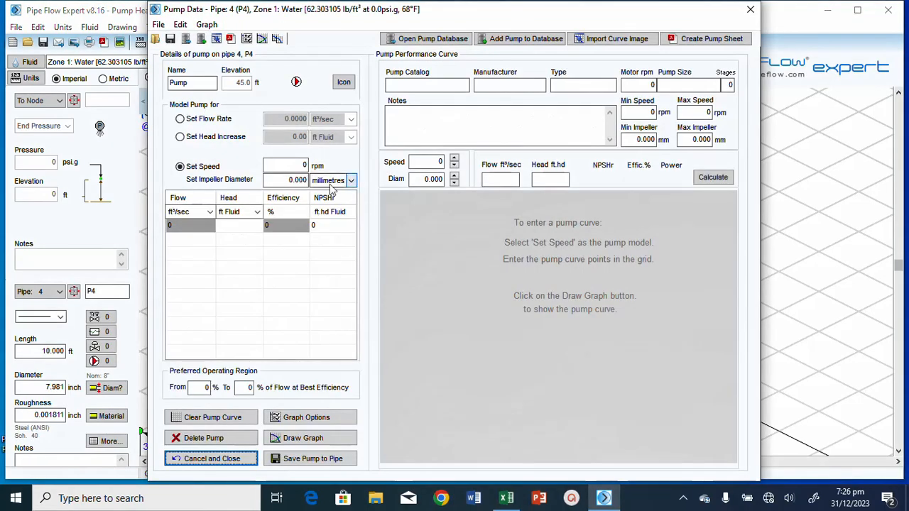
pyautogui.click(181, 120)
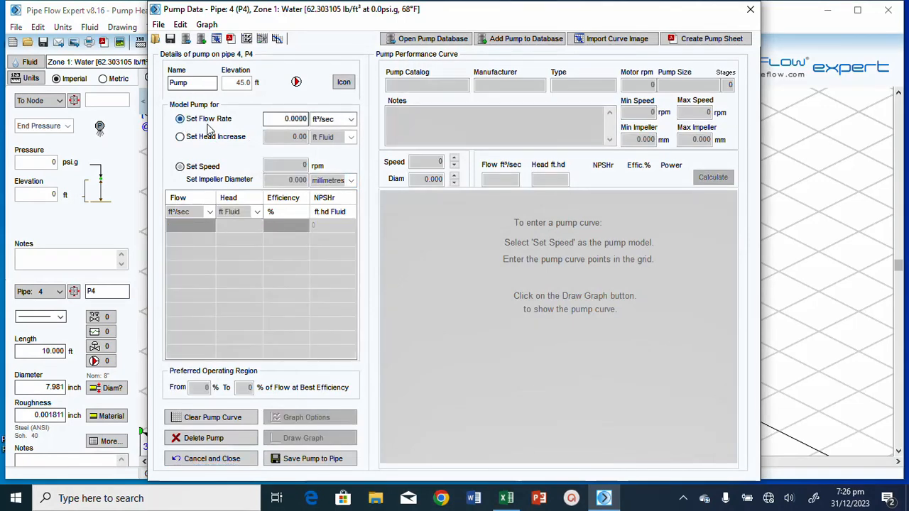
pyautogui.click(351, 119)
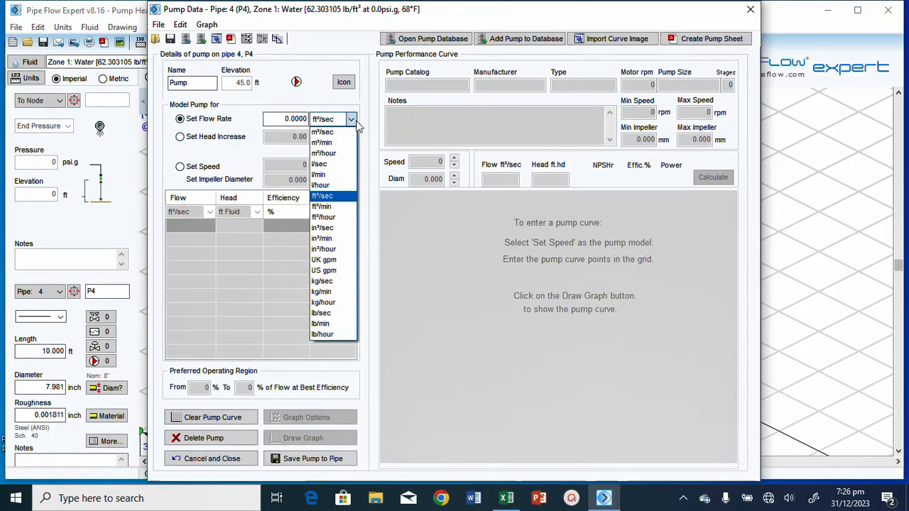
pyautogui.click(323, 269)
pyautogui.doubleClick(295, 118)
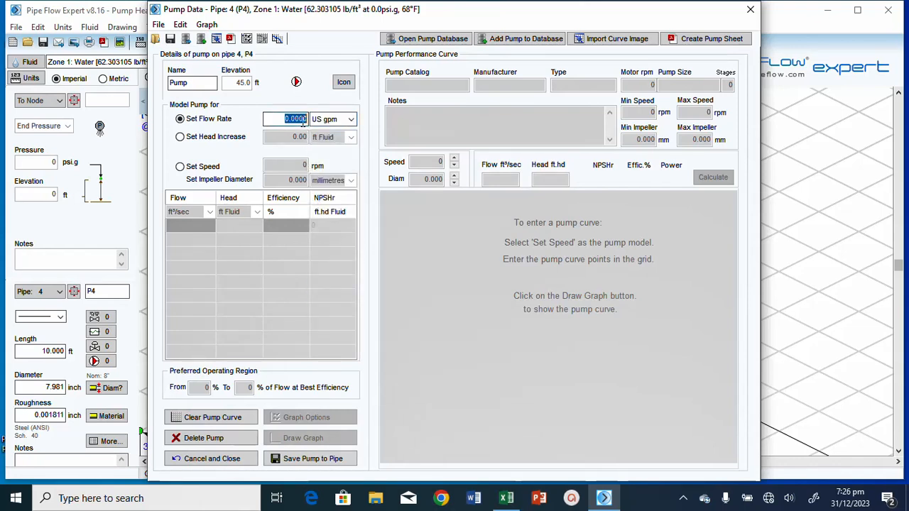
pyautogui.write('10')
pyautogui.click(300, 459)
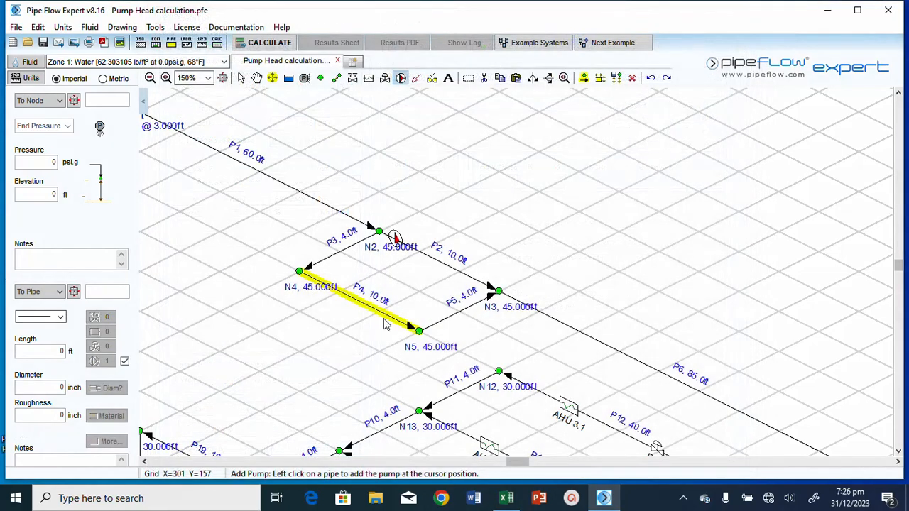
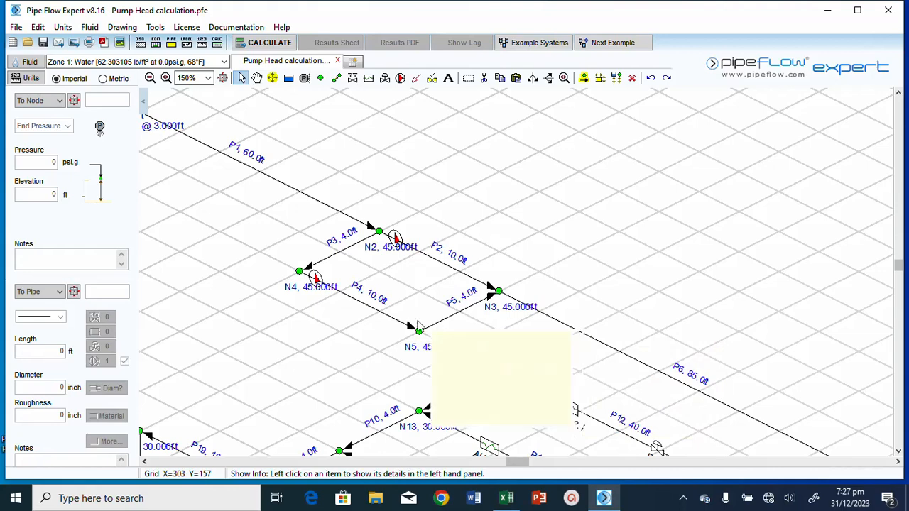
# Step: Turn off the standby pump on pipe P4 and close pipe P5 between nodes N5 and N3
pyautogui.click(318, 279)
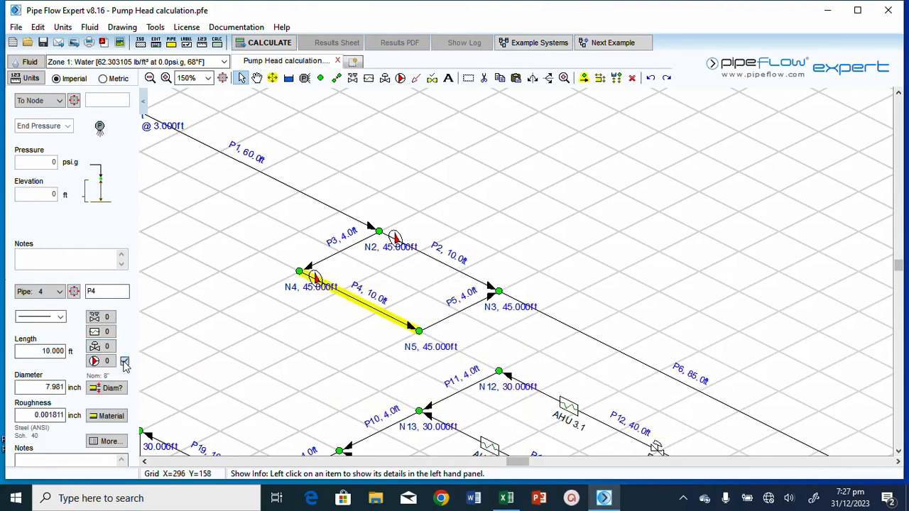
pyautogui.click(449, 323)
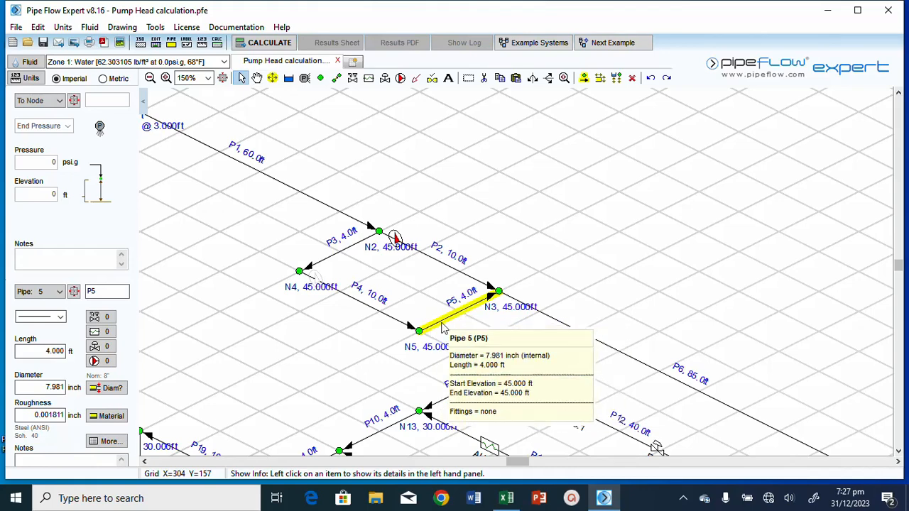
pyautogui.click(432, 79)
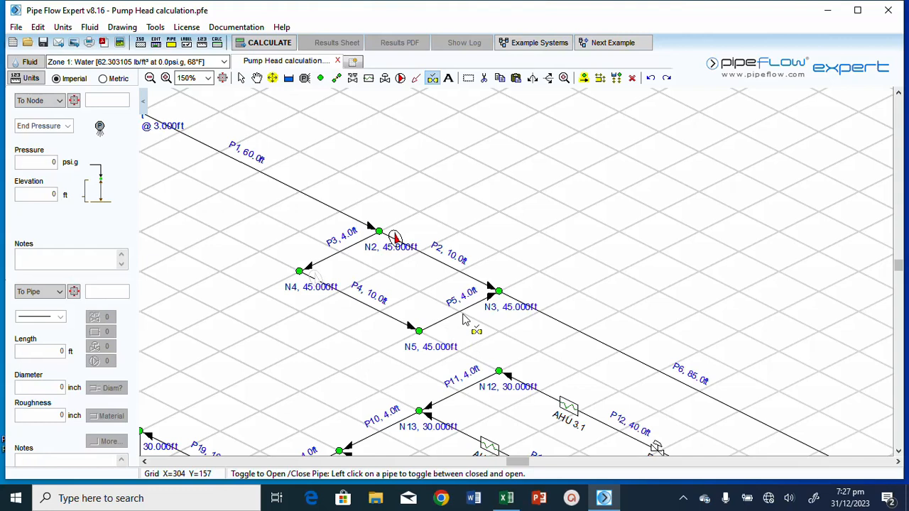
pyautogui.click(462, 317)
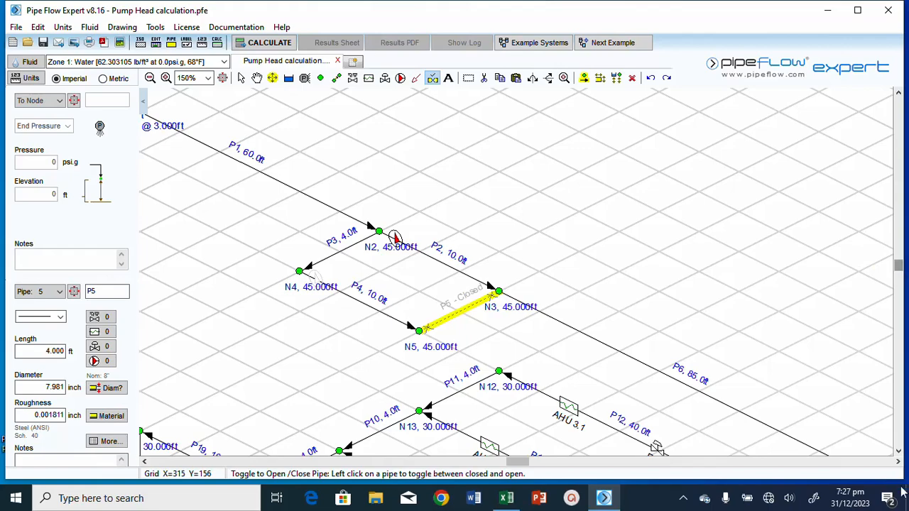
# Step: Try to calculate the whole pump head network and dismiss the results log
pyautogui.scroll(-5, 898, 440)
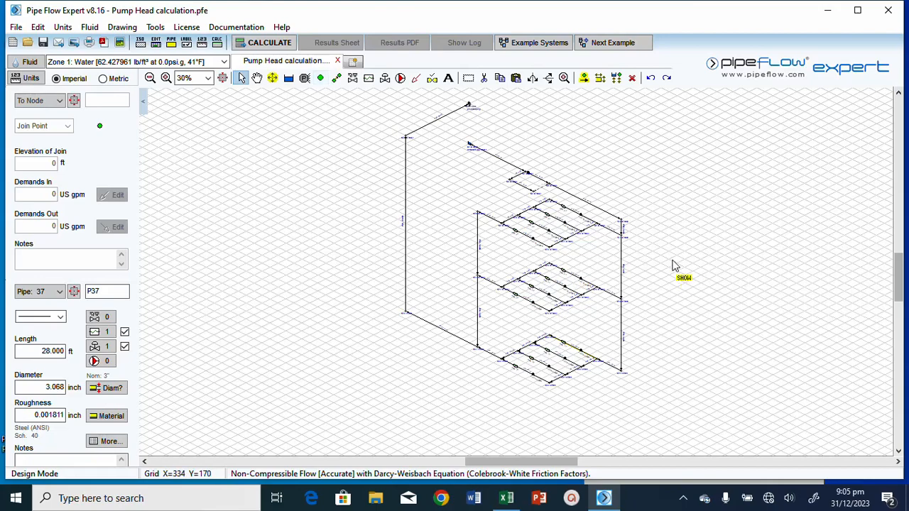
pyautogui.click(289, 44)
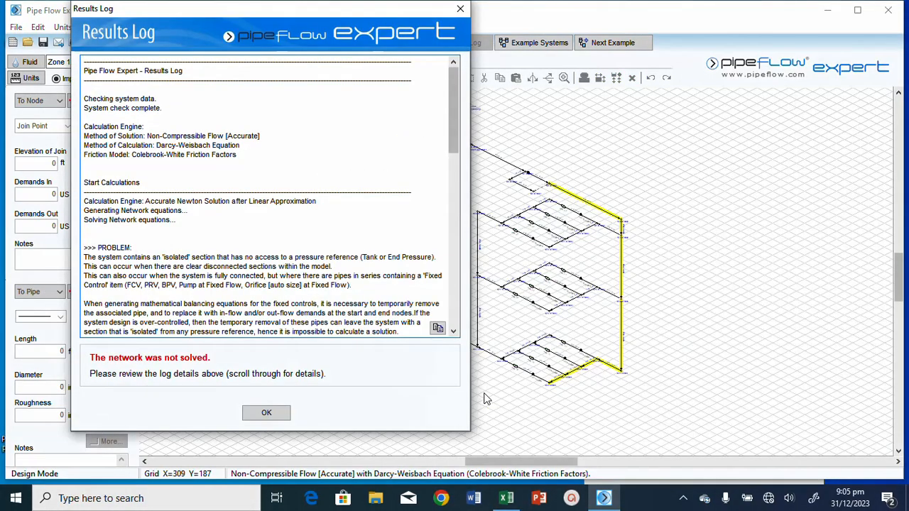
pyautogui.click(277, 414)
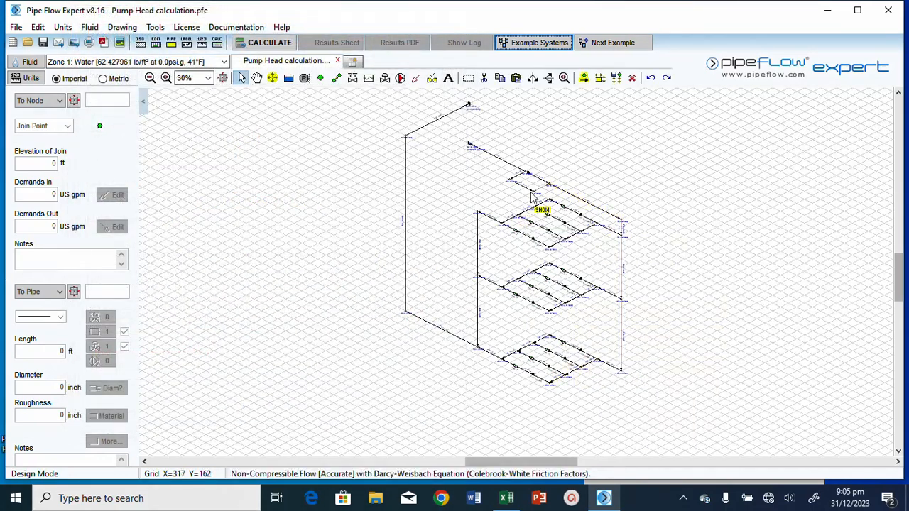
# Step: Disable the flow control valves on the bottom-level AHU branch pipes P37, P41, P42 and P43
pyautogui.moveTo(536, 184)
pyautogui.moveTo(614, 236)
pyautogui.moveTo(602, 368)
pyautogui.scroll(-3, 599, 369)
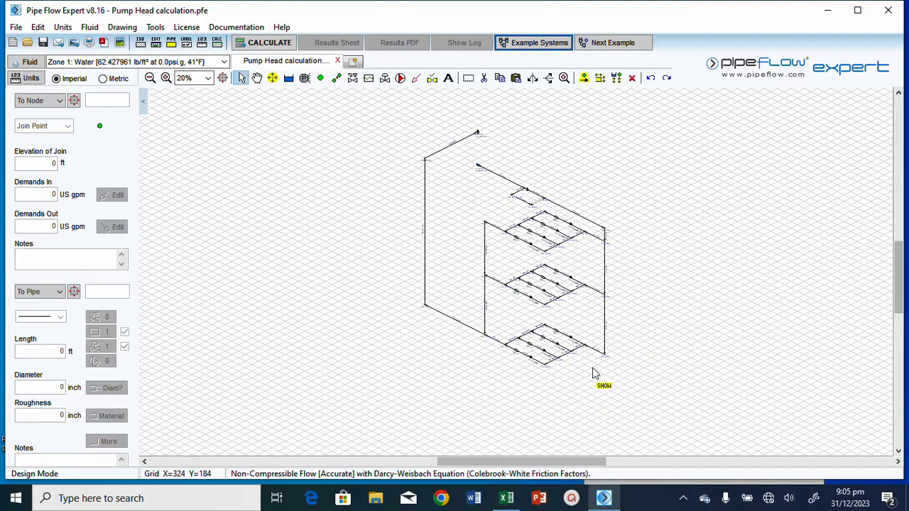
pyautogui.scroll(4, 568, 362)
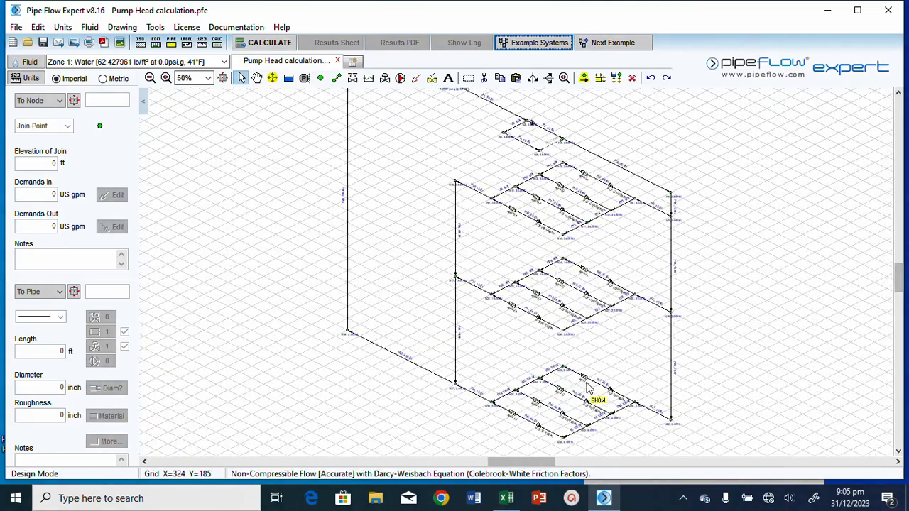
pyautogui.moveTo(659, 455)
pyautogui.scroll(-1, 659, 455)
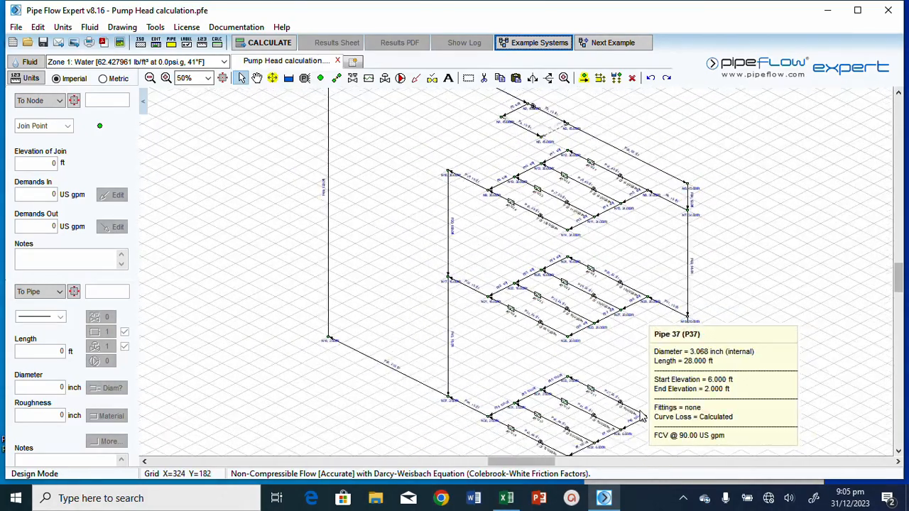
pyautogui.click(641, 416)
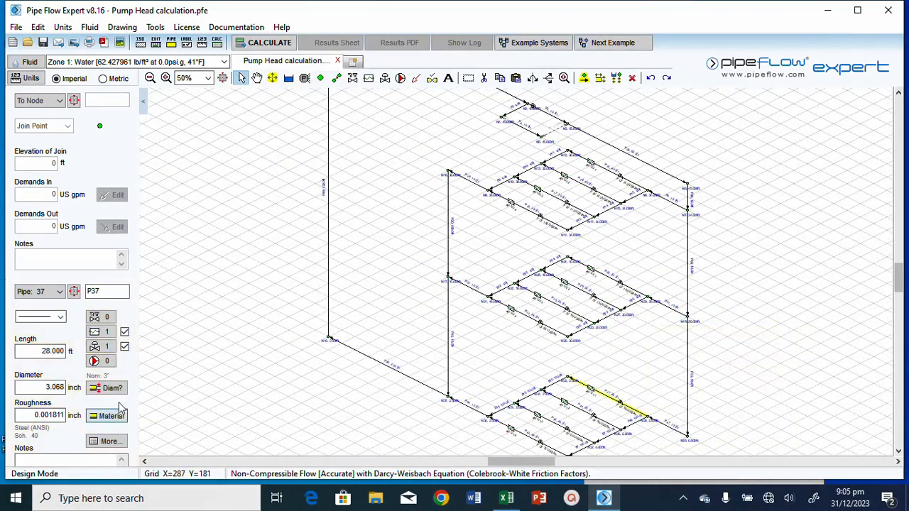
pyautogui.click(123, 348)
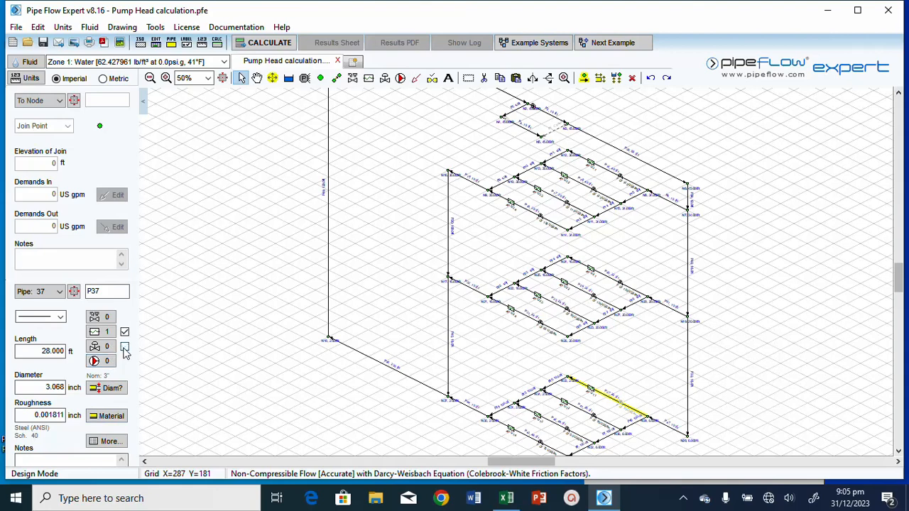
pyautogui.click(607, 426)
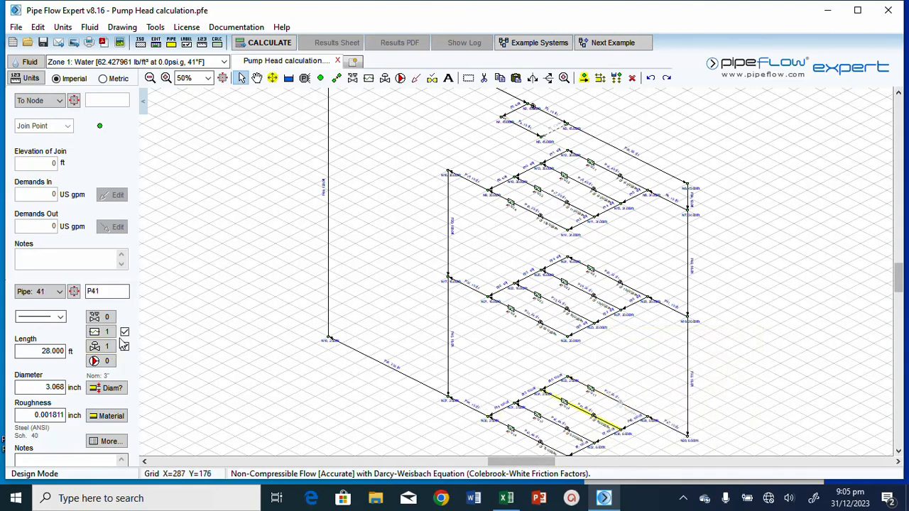
pyautogui.click(561, 426)
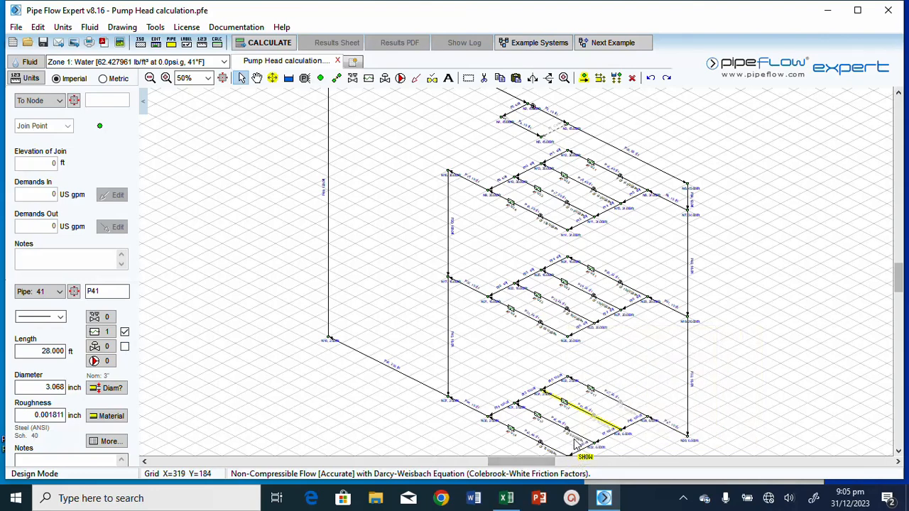
pyautogui.click(124, 346)
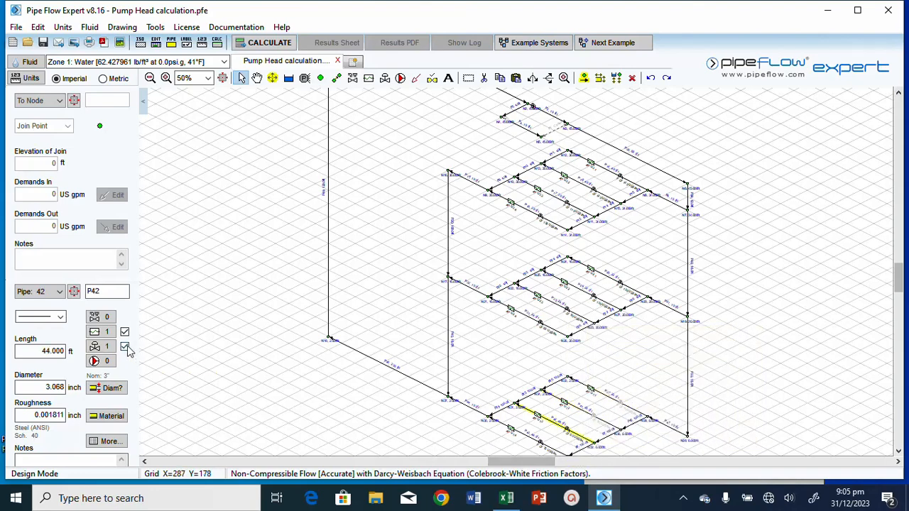
pyautogui.click(549, 455)
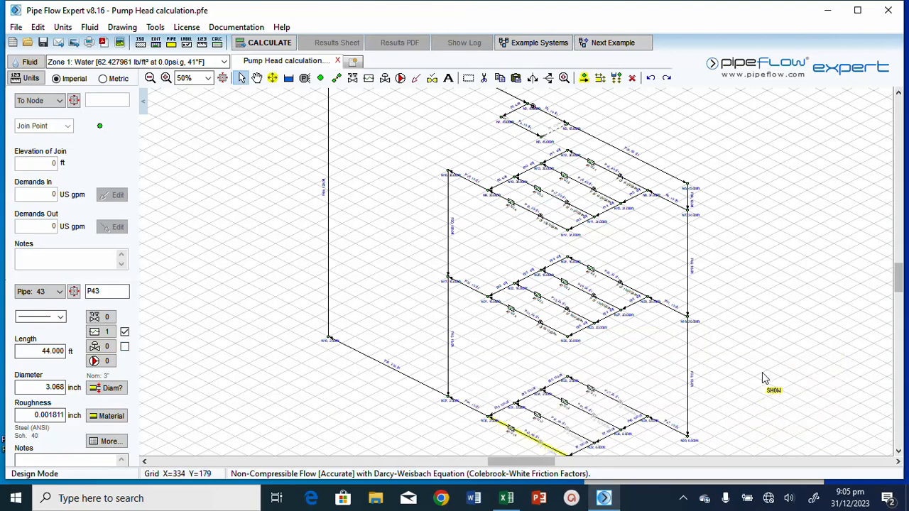
pyautogui.moveTo(687, 437)
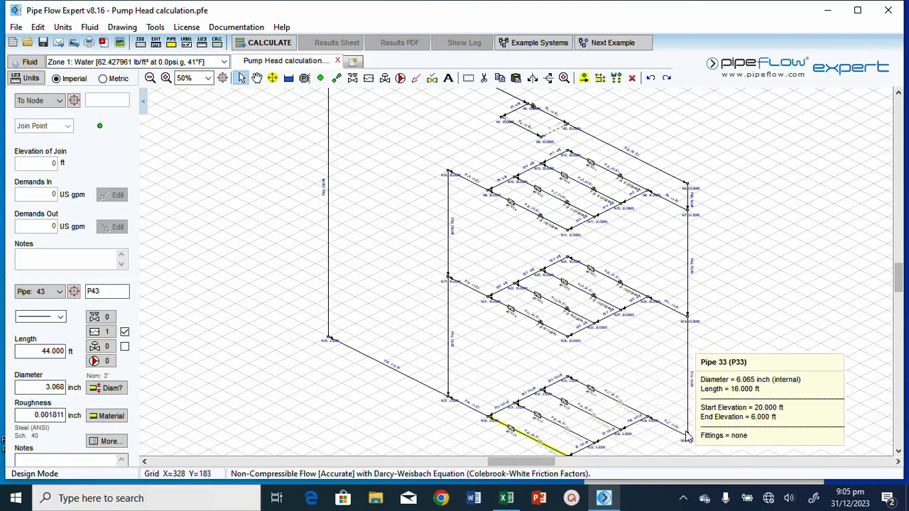
pyautogui.moveTo(495, 421)
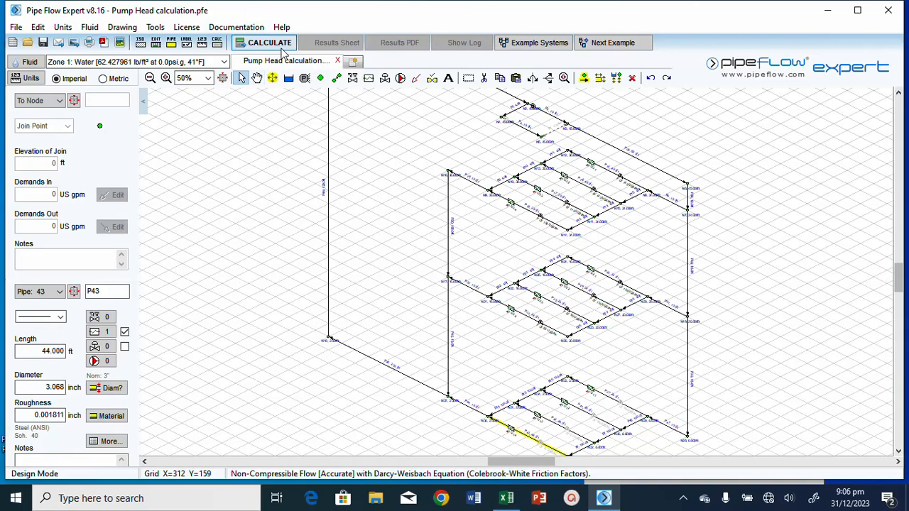
# Step: Calculate the network and read the pump head added on pipe 2 in the results log
pyautogui.click(270, 42)
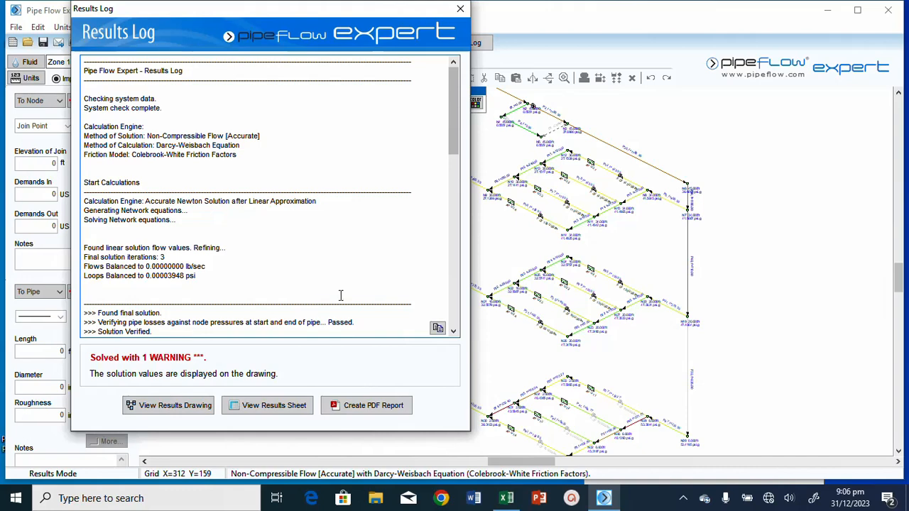
pyautogui.scroll(-10, 343, 292)
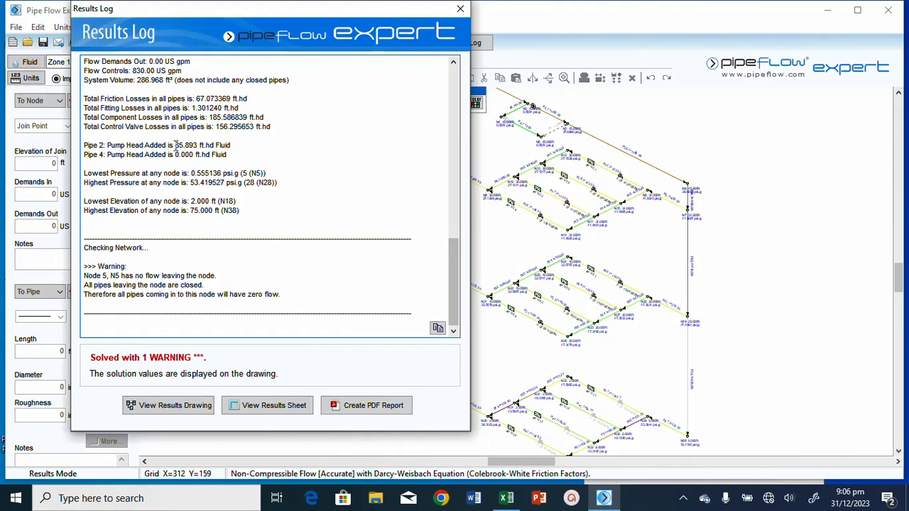
pyautogui.moveTo(173, 145); pyautogui.dragTo(215, 144)
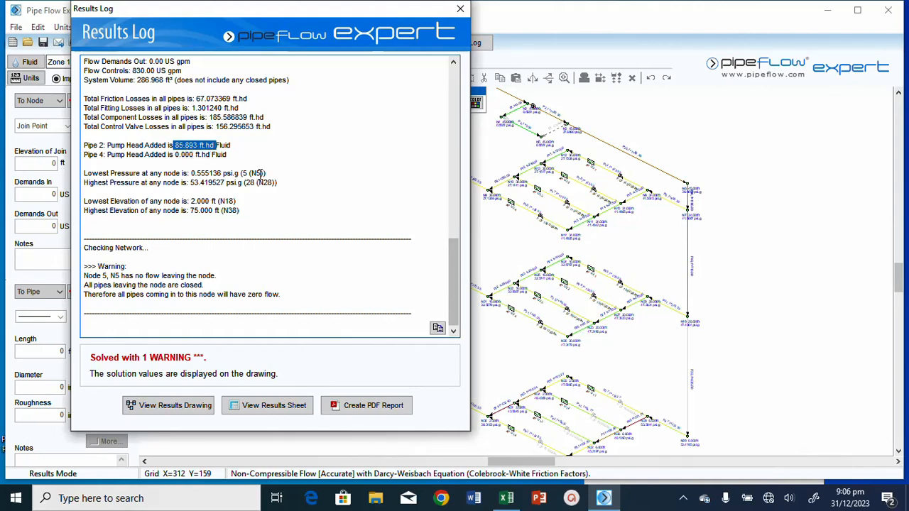
pyautogui.click(194, 148)
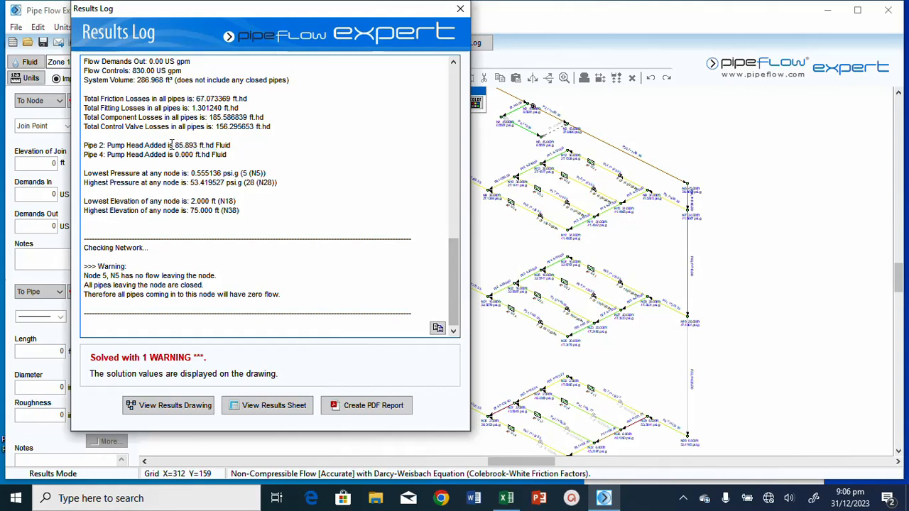
pyautogui.moveTo(176, 146); pyautogui.dragTo(198, 153)
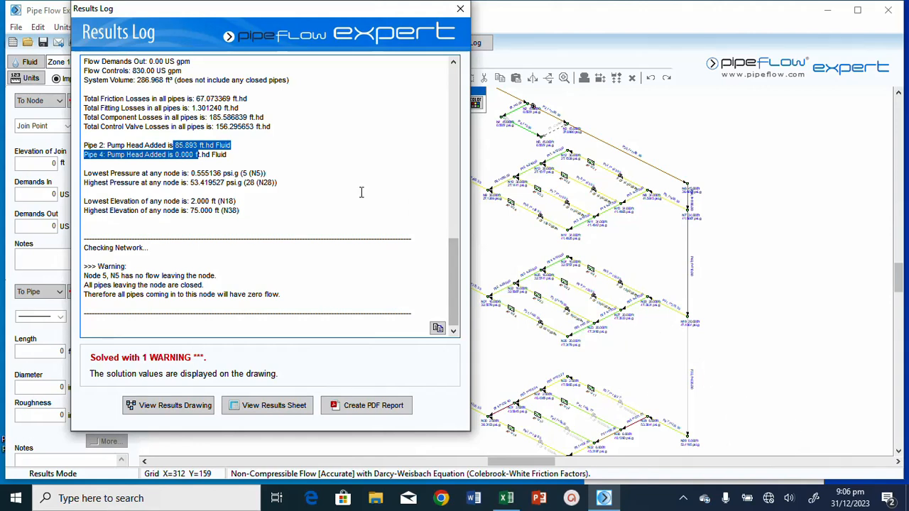
pyautogui.click(460, 10)
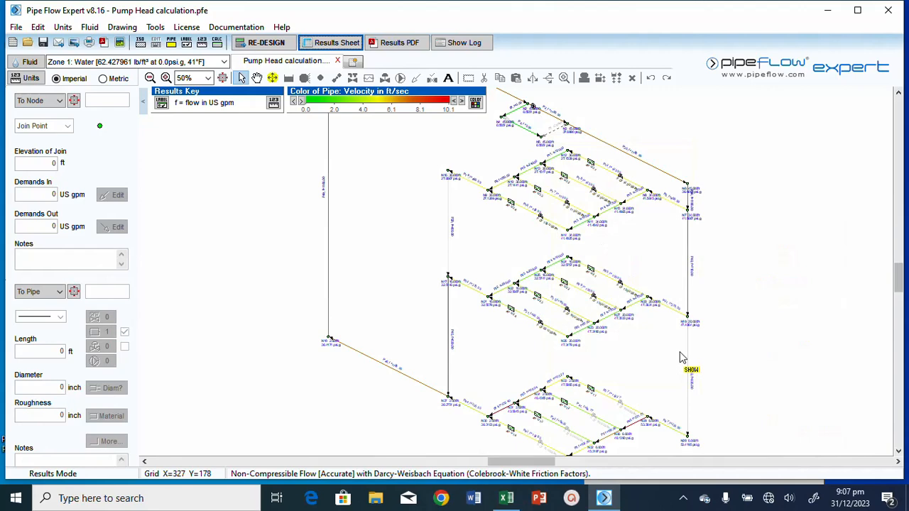
# Step: Return to design mode, change the pump on pipe P2 to the Set Speed model and open the pump database
pyautogui.click(262, 44)
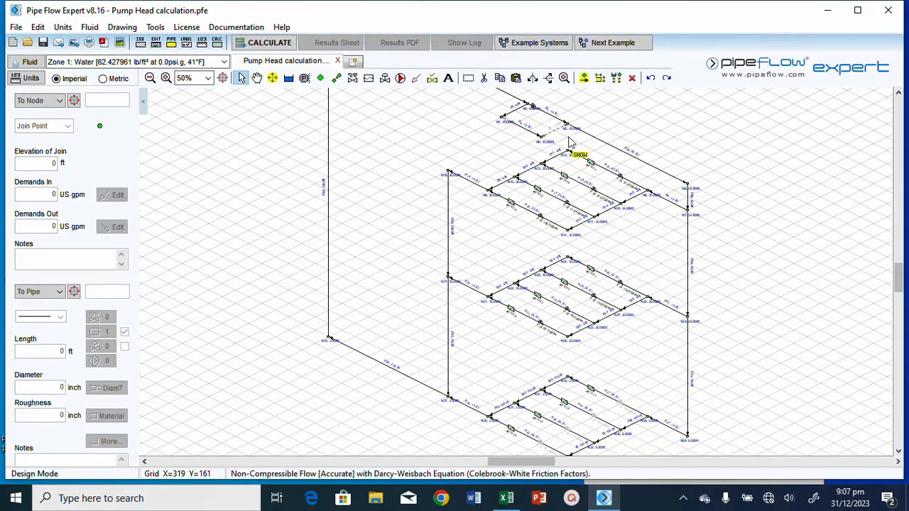
pyautogui.scroll(-2, 570, 142)
pyautogui.scroll(2, 563, 159)
pyautogui.scroll(1, 579, 140)
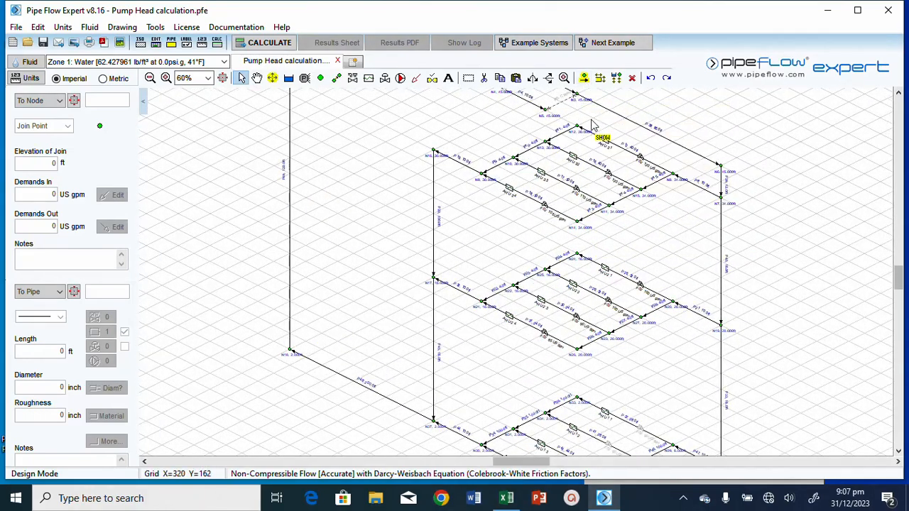
pyautogui.scroll(-1, 700, 315)
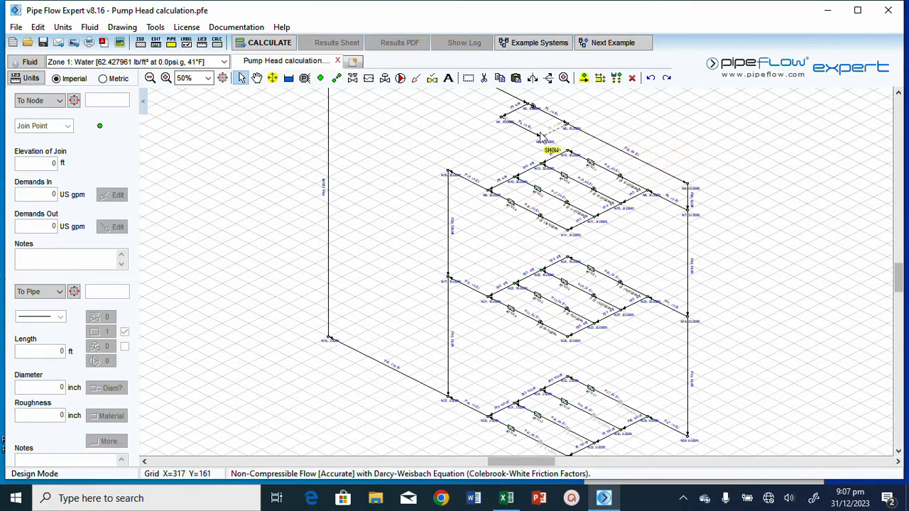
pyautogui.moveTo(536, 138)
pyautogui.moveTo(549, 119)
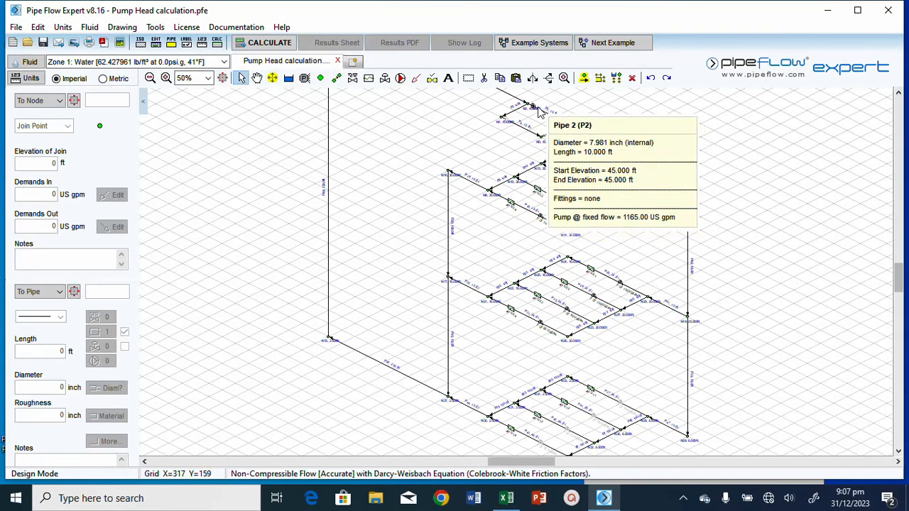
pyautogui.click(546, 117)
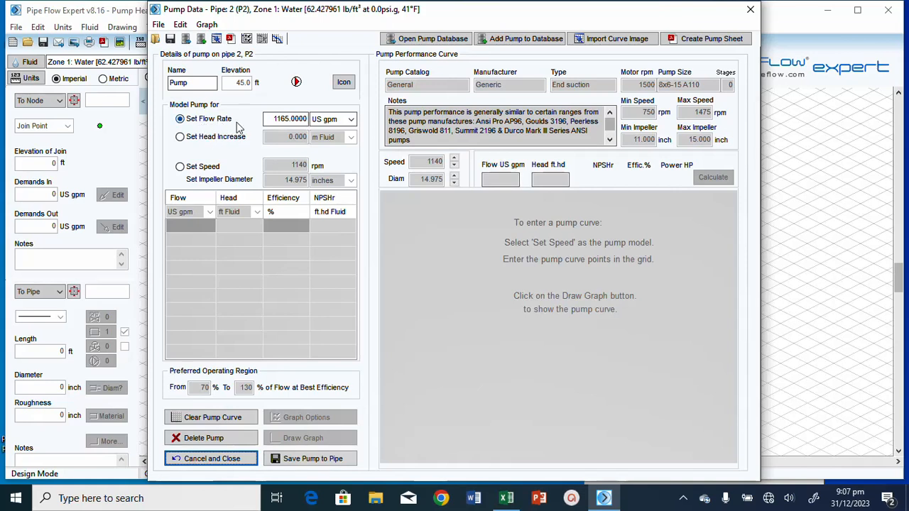
pyautogui.click(181, 168)
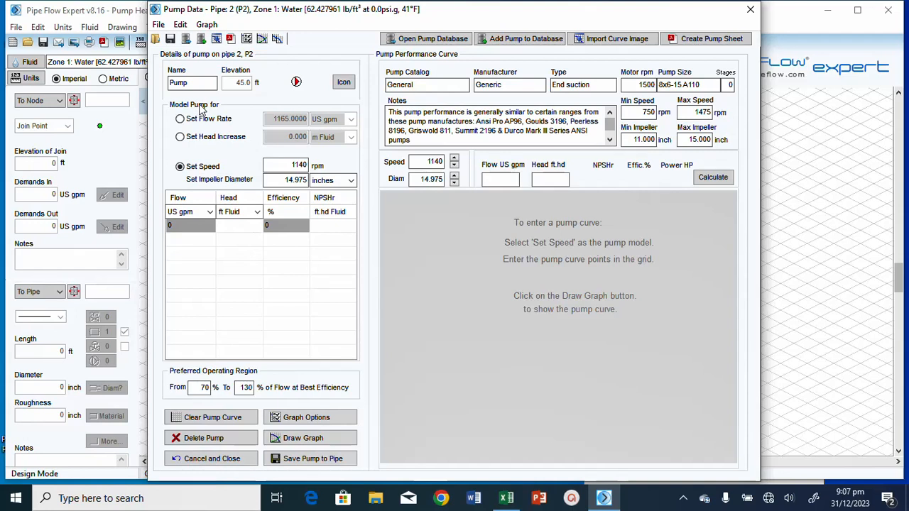
pyautogui.click(433, 39)
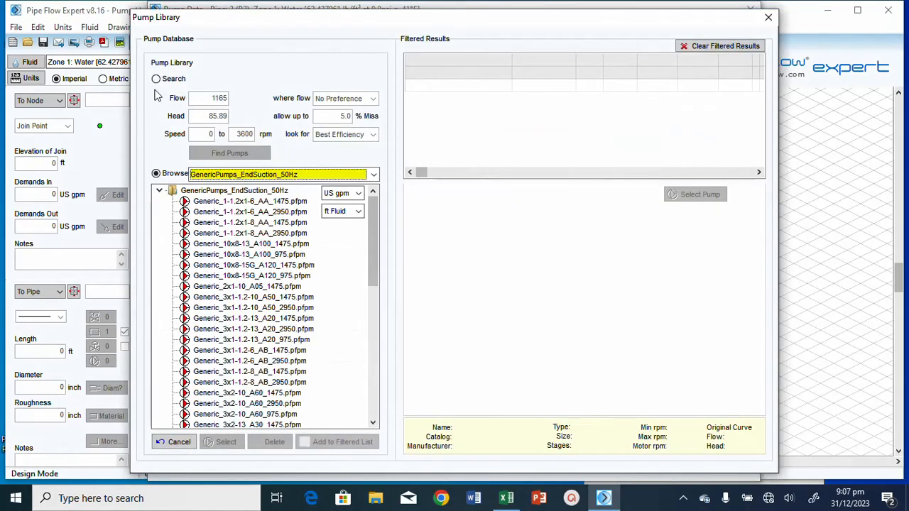
# Step: Search the GenericPumps_EndSuction_50Hz library for pumps delivering 1165 US gpm at 85.89 ft head with best efficiency
pyautogui.click(156, 79)
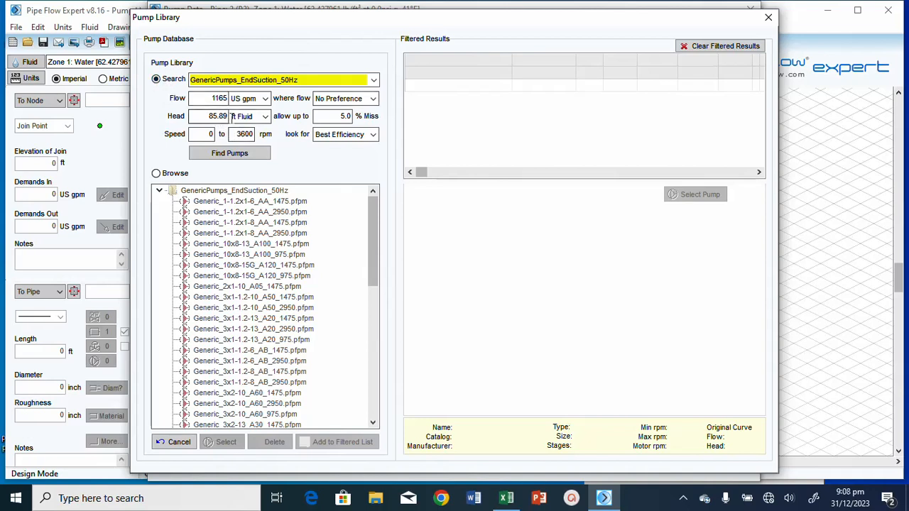
pyautogui.click(374, 80)
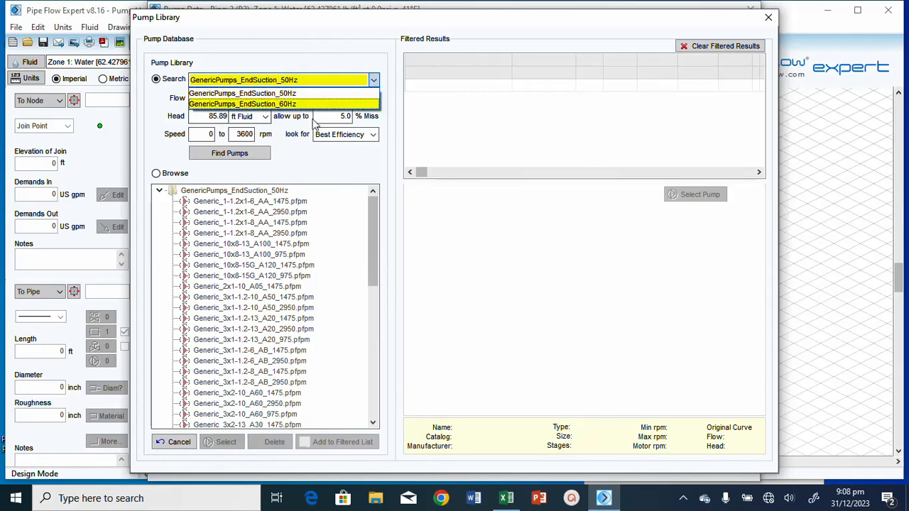
pyautogui.click(329, 93)
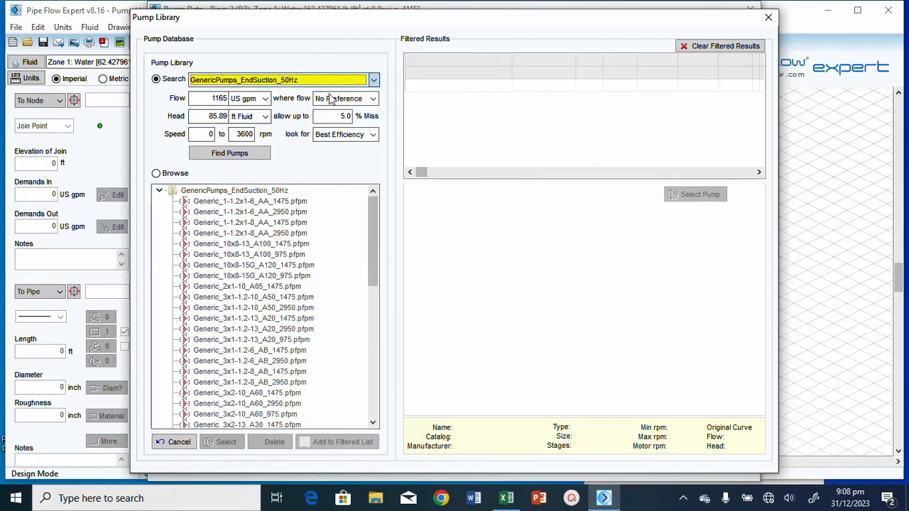
pyautogui.click(219, 100)
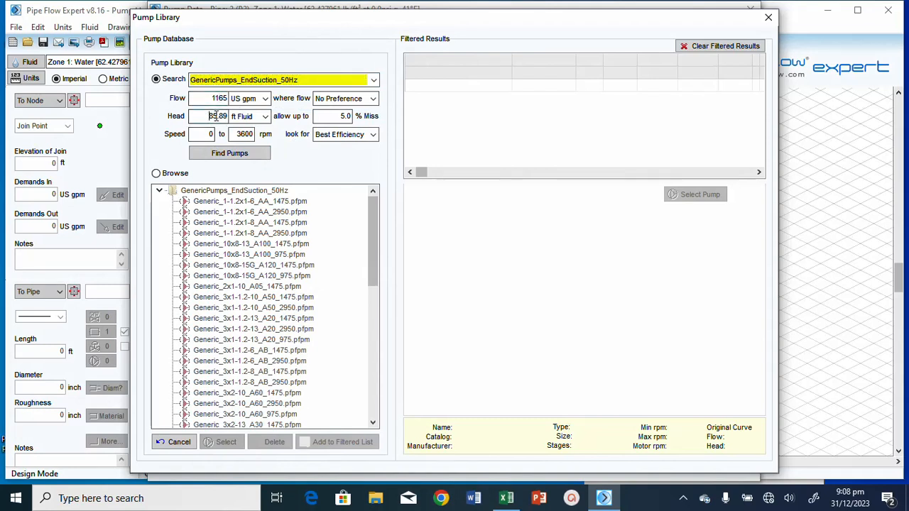
pyautogui.doubleClick(226, 116)
pyautogui.write('85.899')
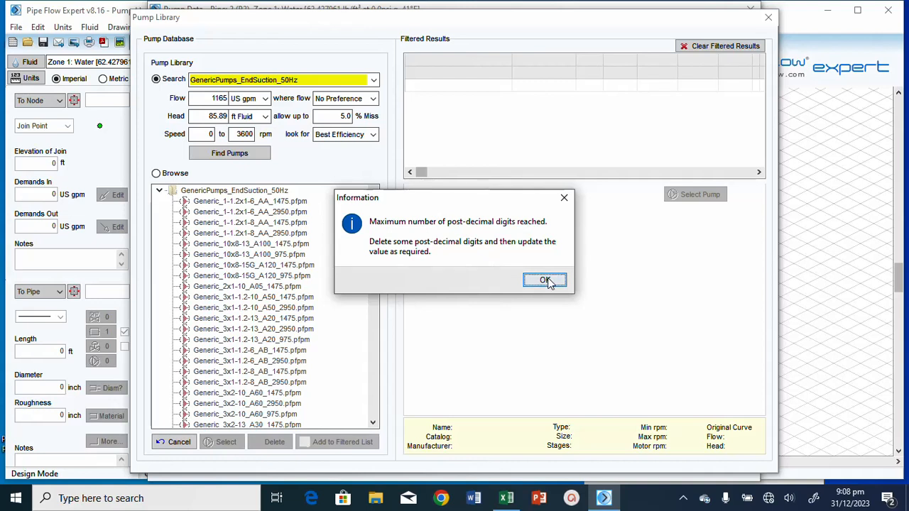
pyautogui.click(544, 280)
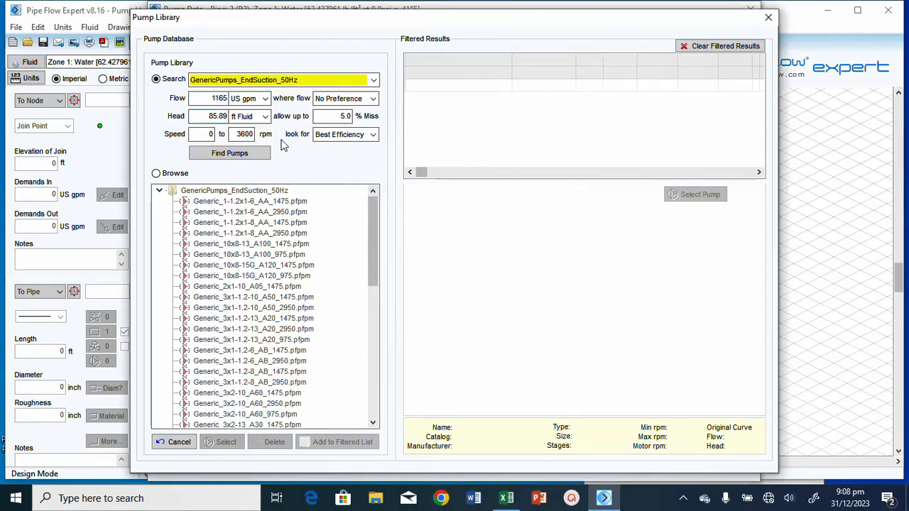
pyautogui.click(231, 154)
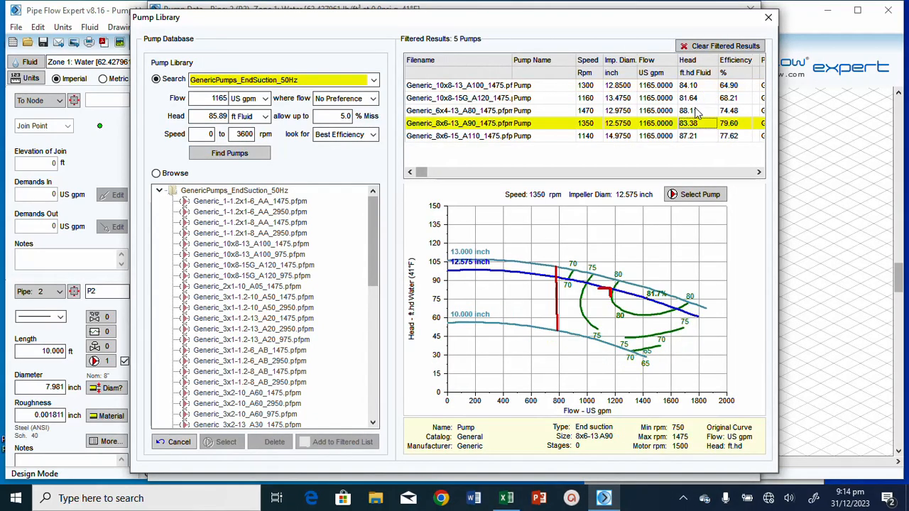
# Step: Compare the 6x4-13 A80 and 8x6-13 A90 pump curves and select the Generic_8x6-13_A90_1475 pump
pyautogui.click(696, 110)
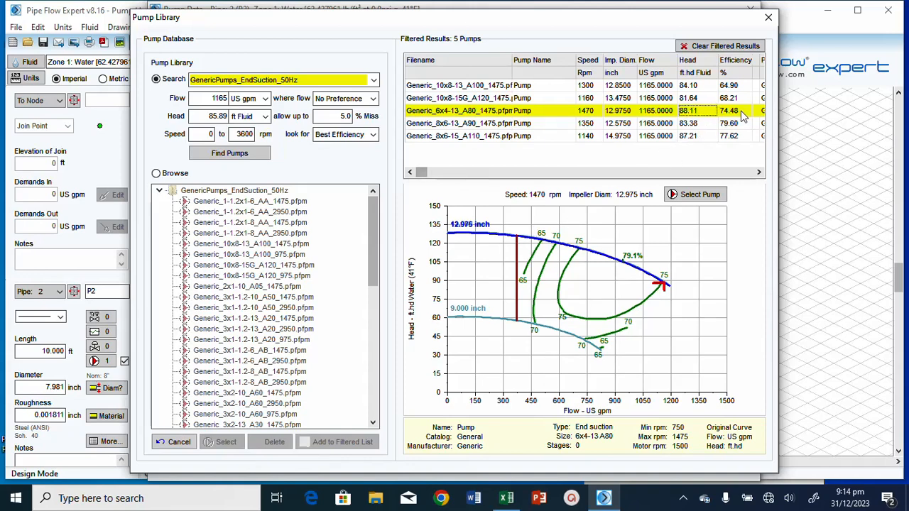
pyautogui.click(693, 124)
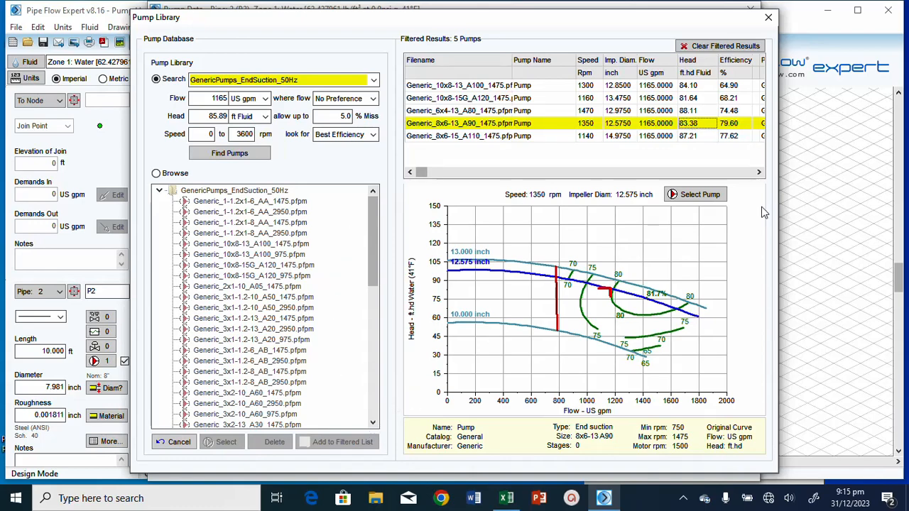
pyautogui.click(703, 194)
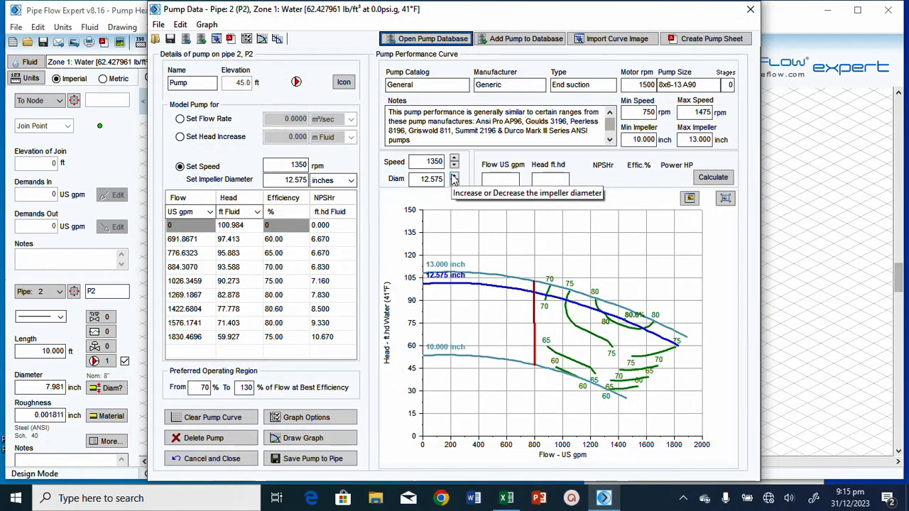
# Step: Increase the pump's impeller diameter to 12.750 inches and save the pump to pipe P2
pyautogui.click(453, 176)
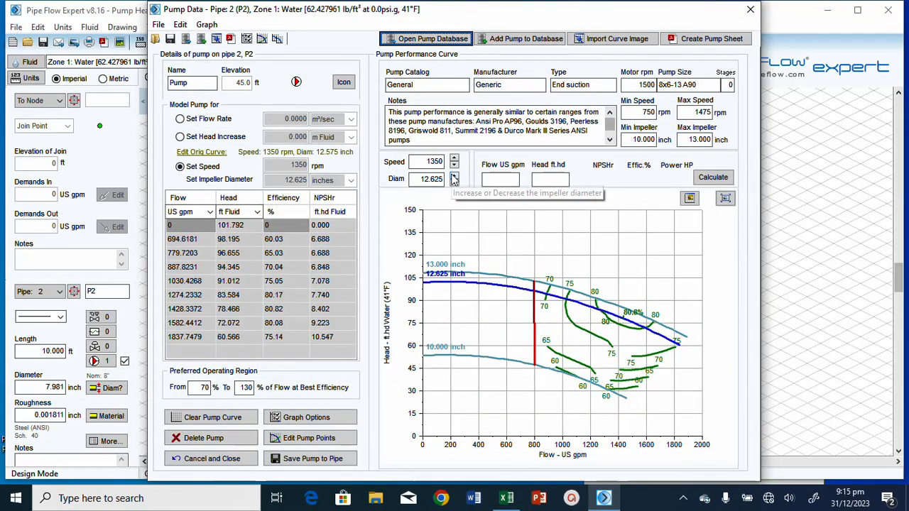
pyautogui.click(454, 176)
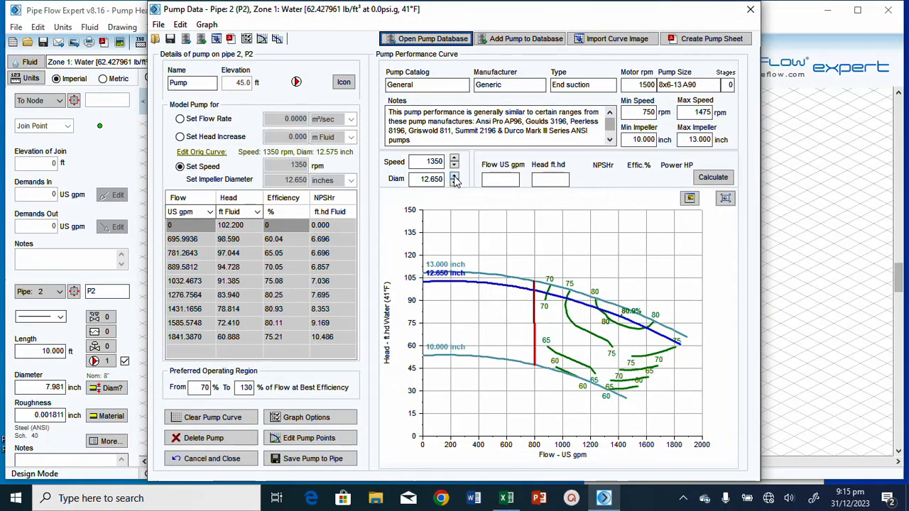
pyautogui.click(454, 176)
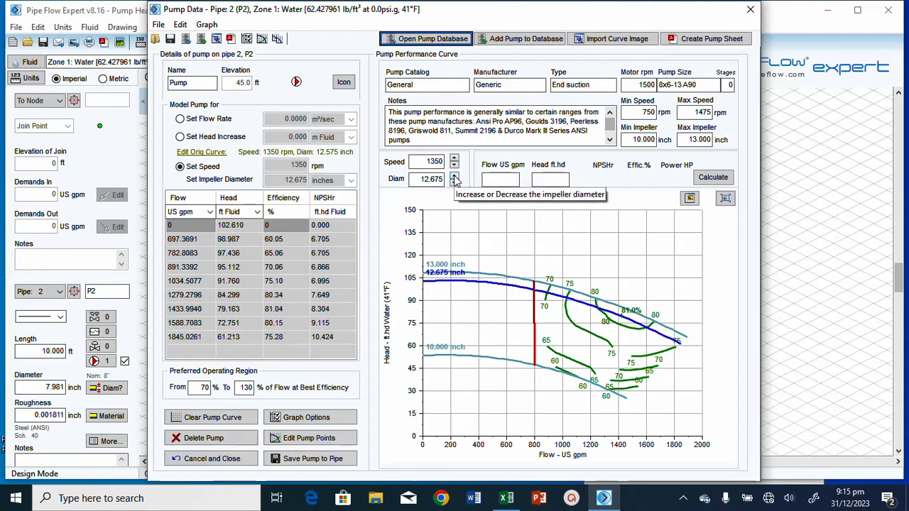
pyautogui.click(454, 177)
pyautogui.click(455, 176)
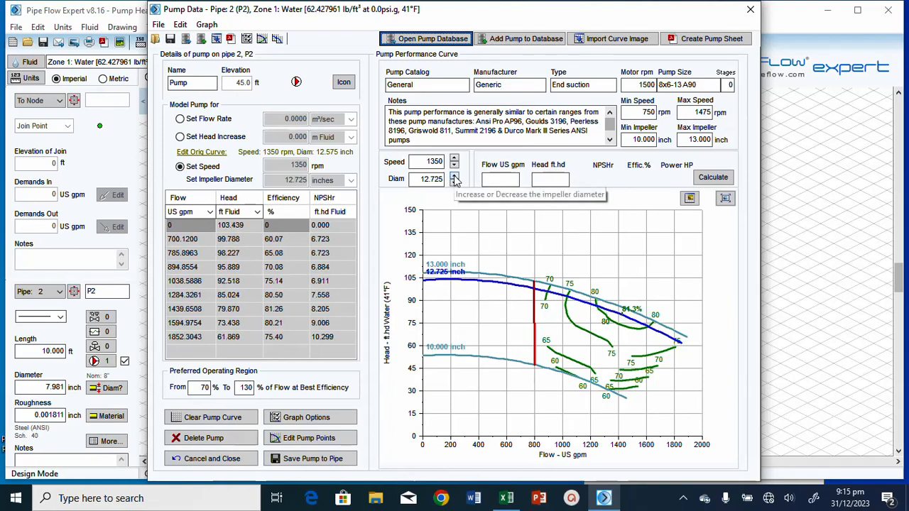
pyautogui.click(455, 176)
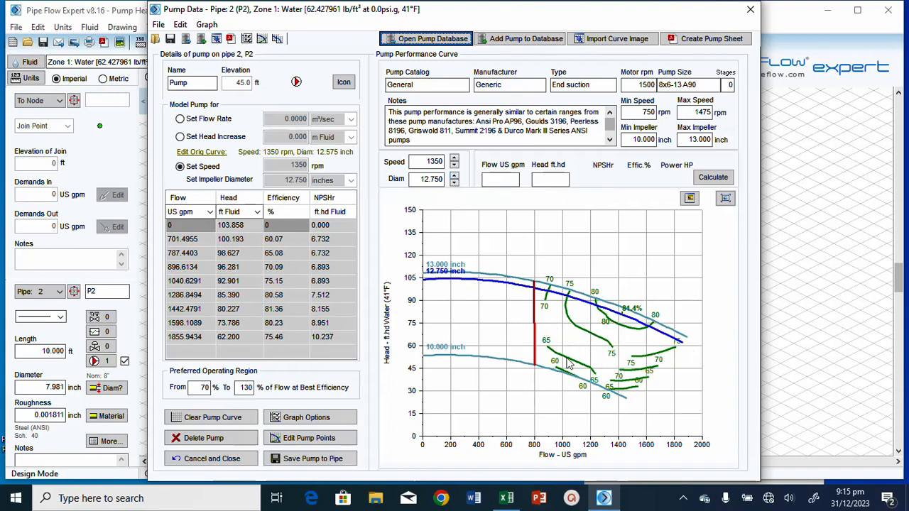
pyautogui.click(313, 459)
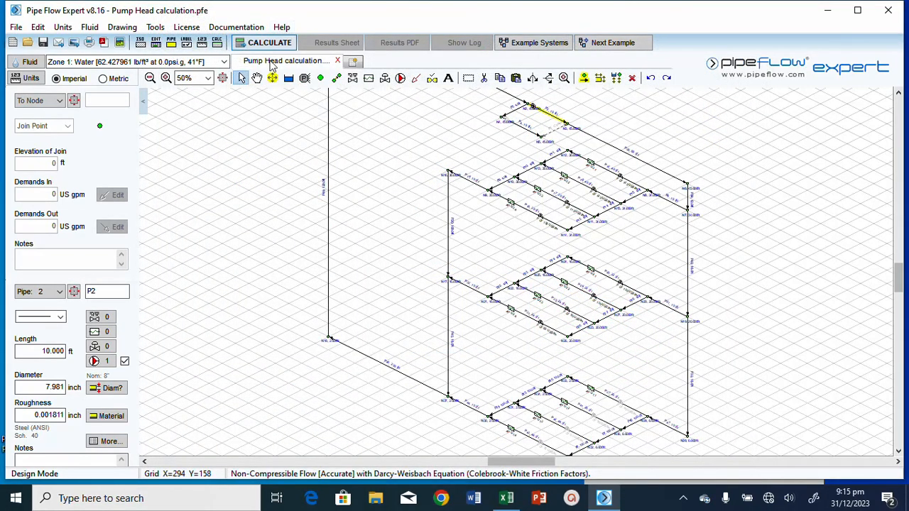
pyautogui.click(624, 410)
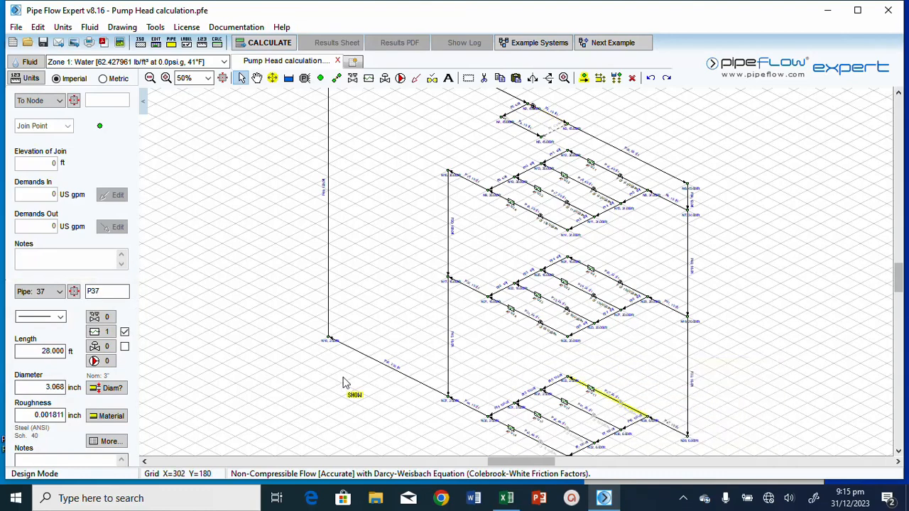
pyautogui.click(125, 346)
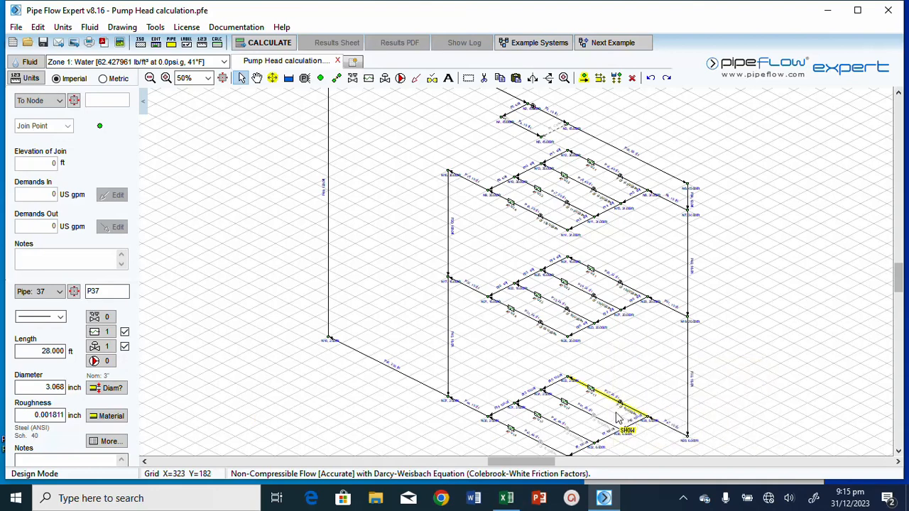
pyautogui.click(124, 347)
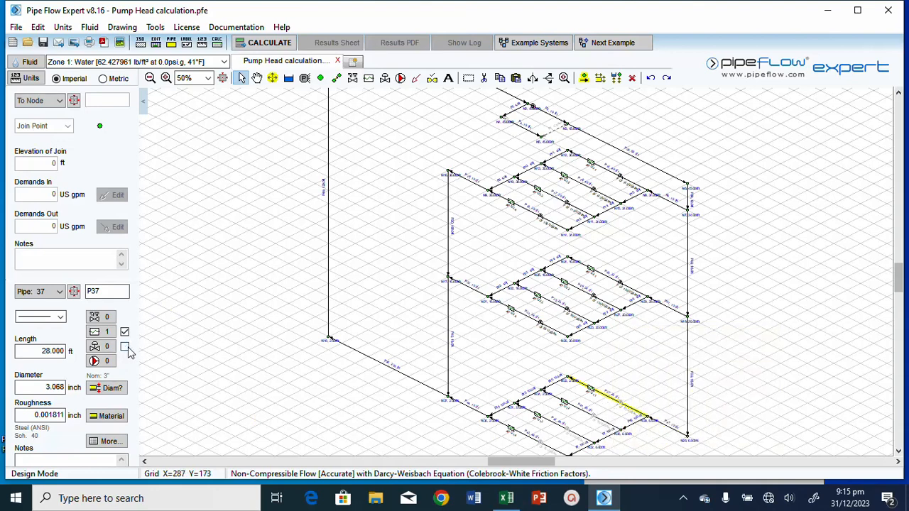
# Step: Calculate the network and review the pump head in the results log and the P2 pump's performance in the results sheet
pyautogui.click(262, 46)
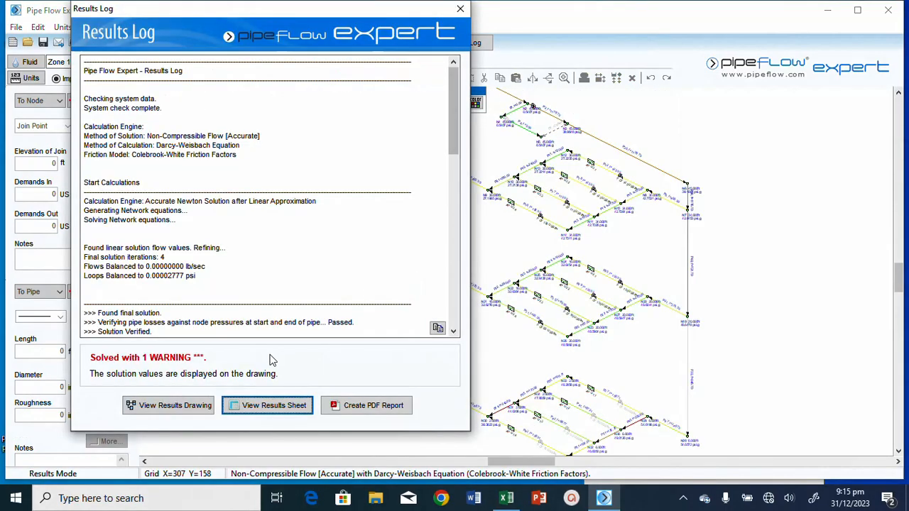
pyautogui.scroll(-20, 312, 284)
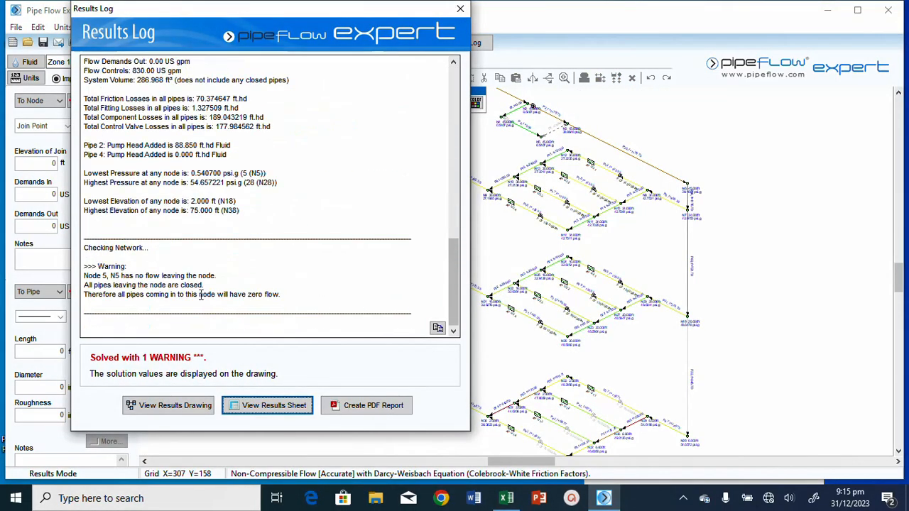
pyautogui.click(459, 12)
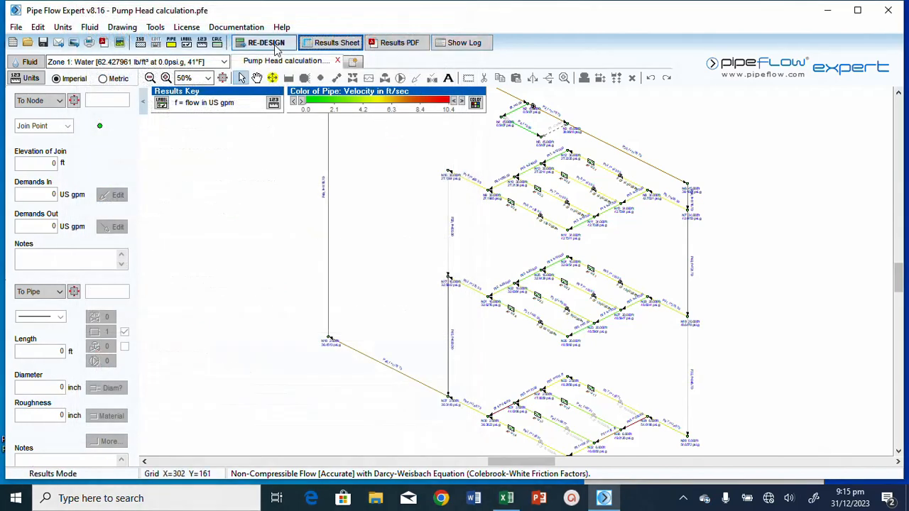
pyautogui.click(323, 44)
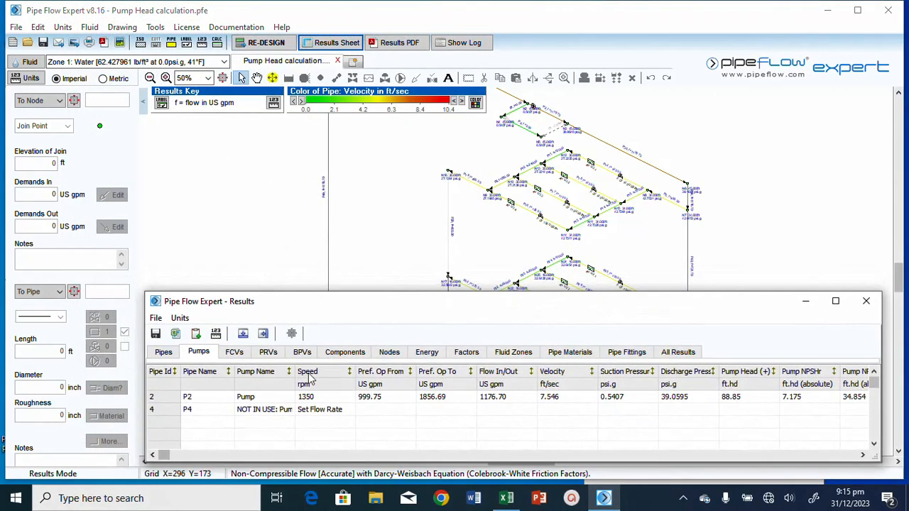
pyautogui.click(834, 300)
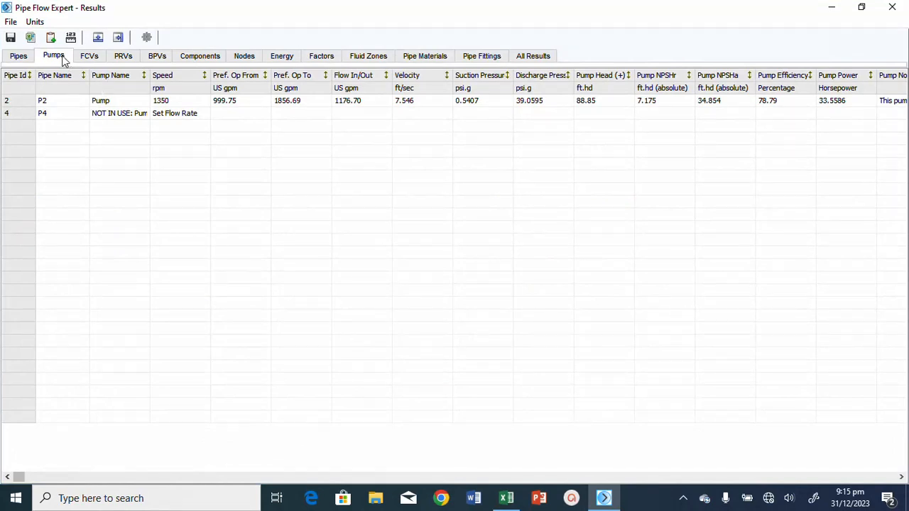
pyautogui.click(596, 107)
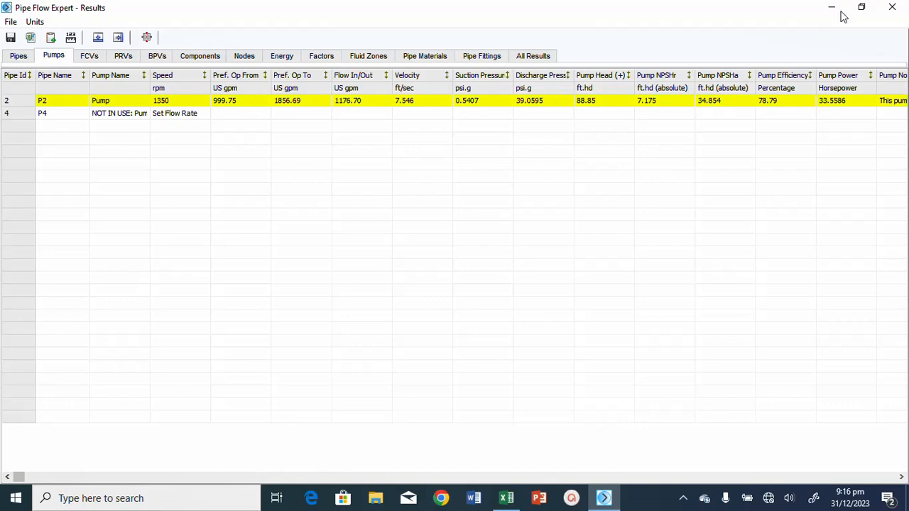
pyautogui.click(891, 7)
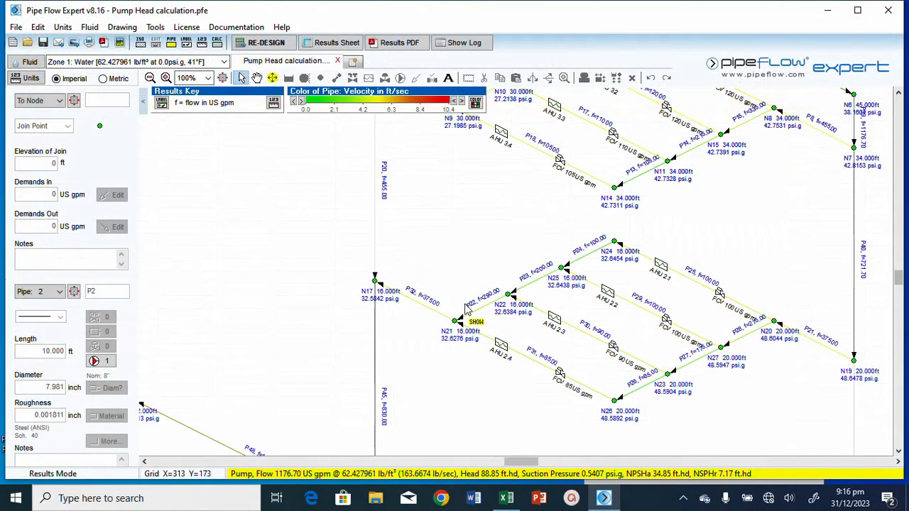
# Step: Return to design mode and re-enable the flow control valves on the bottom-level AHU branch pipes P37, P41, P42 and P43
pyautogui.click(268, 45)
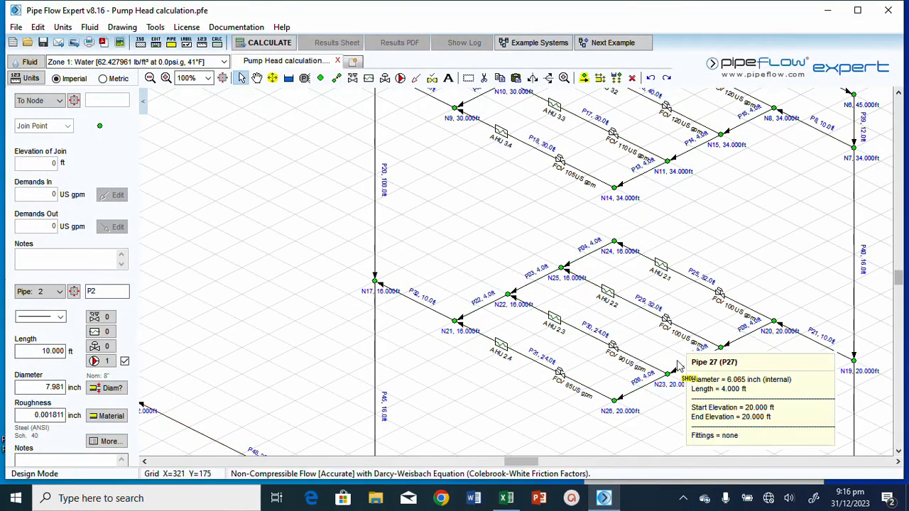
pyautogui.scroll(-3, 678, 366)
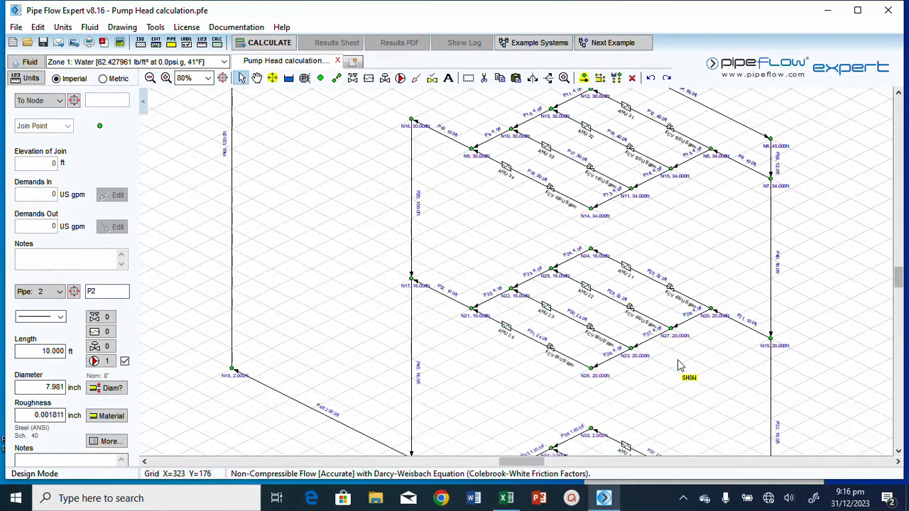
pyautogui.scroll(6, 678, 366)
pyautogui.scroll(-3, 678, 365)
pyautogui.scroll(-5, 678, 365)
pyautogui.click(609, 384)
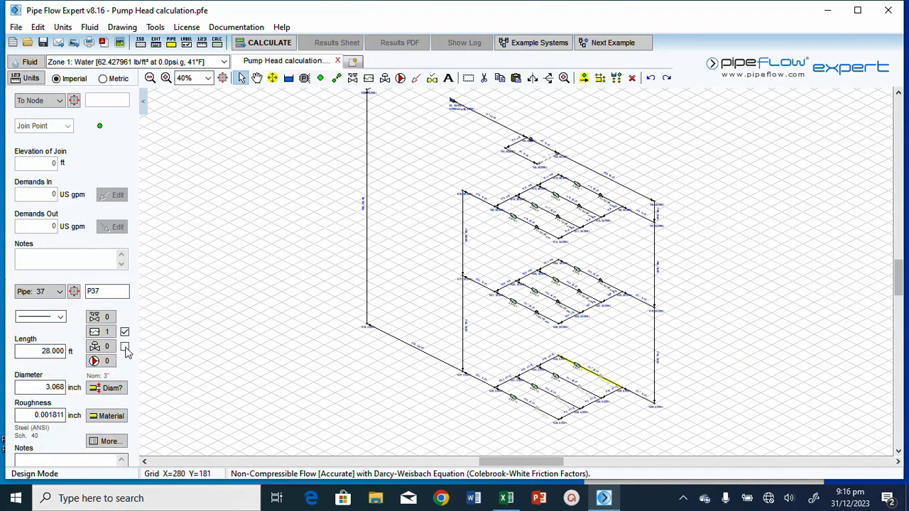
pyautogui.click(568, 385)
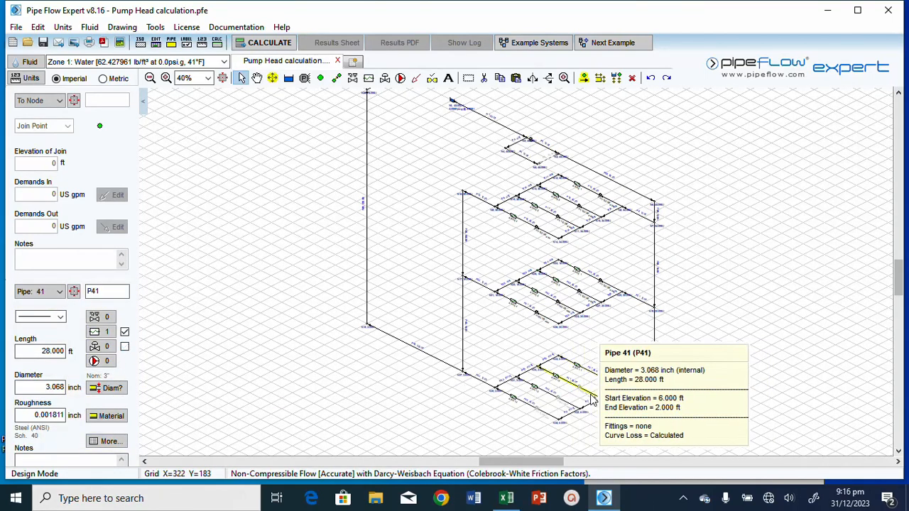
pyautogui.click(124, 346)
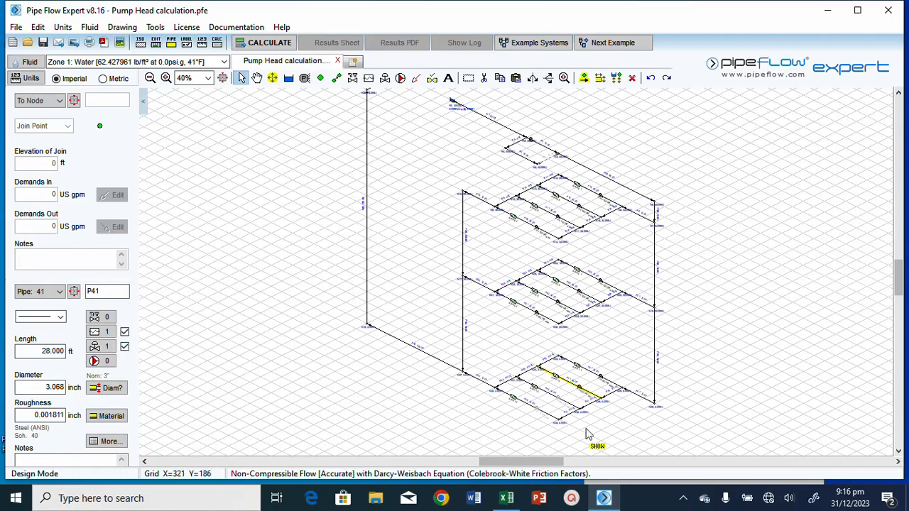
pyautogui.click(573, 406)
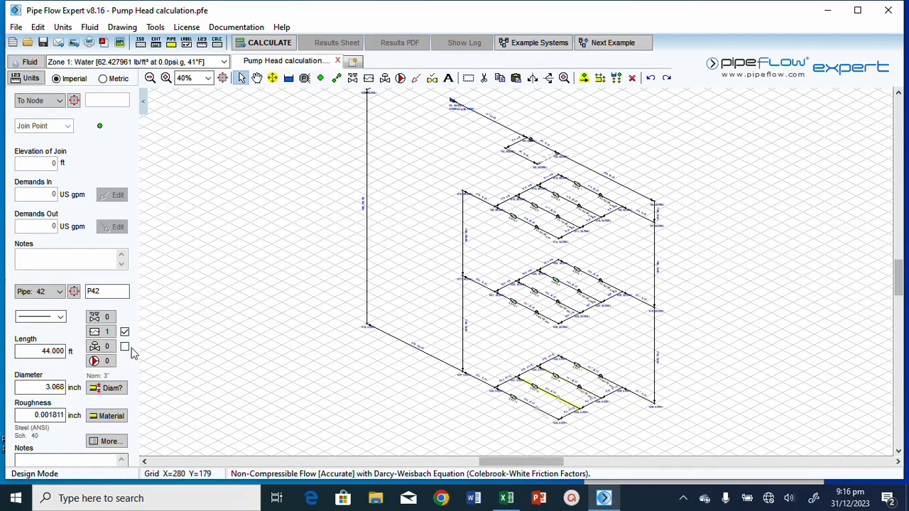
pyautogui.click(543, 412)
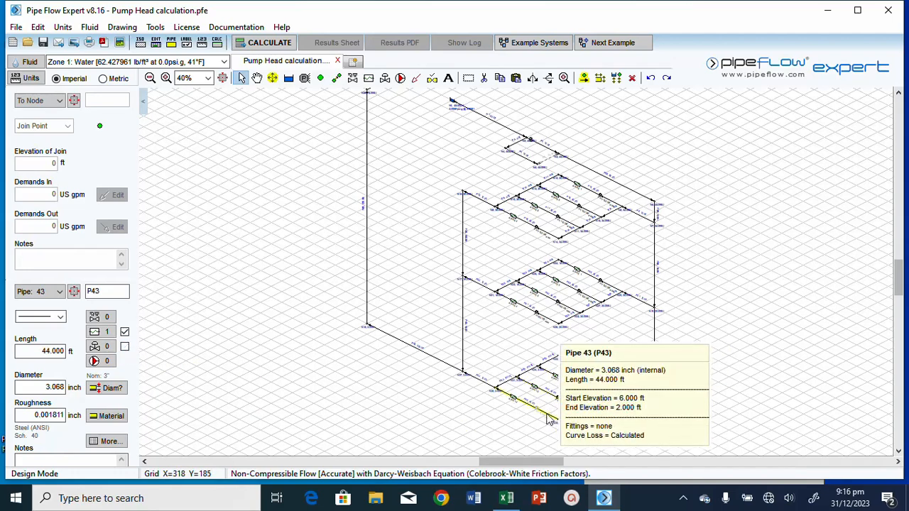
pyautogui.click(124, 346)
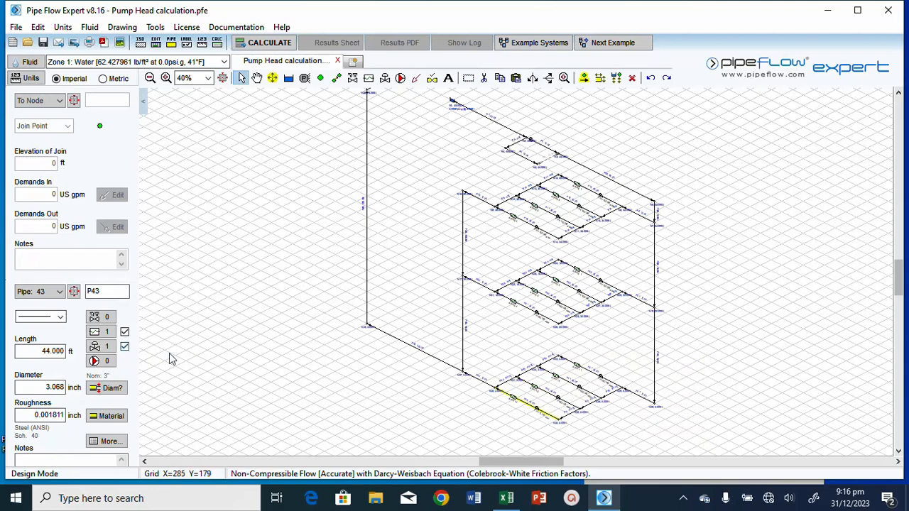
# Step: Calculate the network and read the results log entries for the control valves on pipes P41 and P42
pyautogui.click(264, 43)
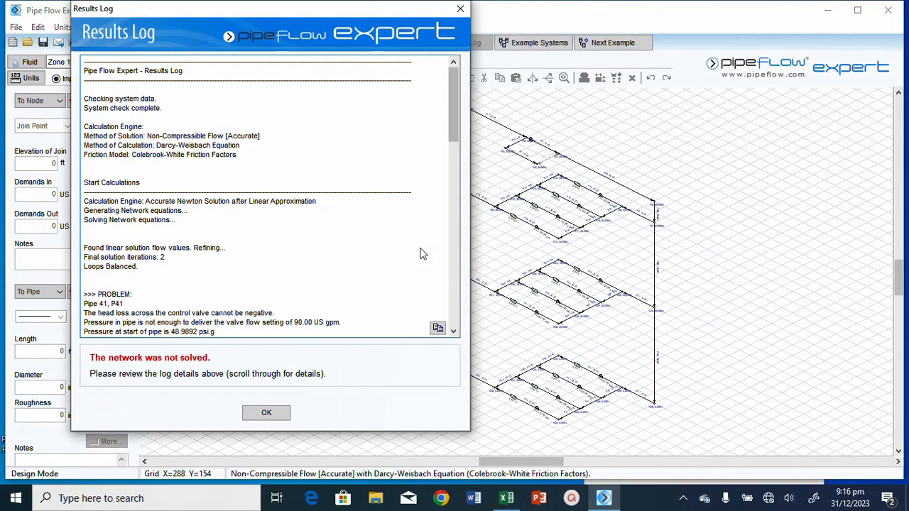
pyautogui.scroll(-20, 421, 254)
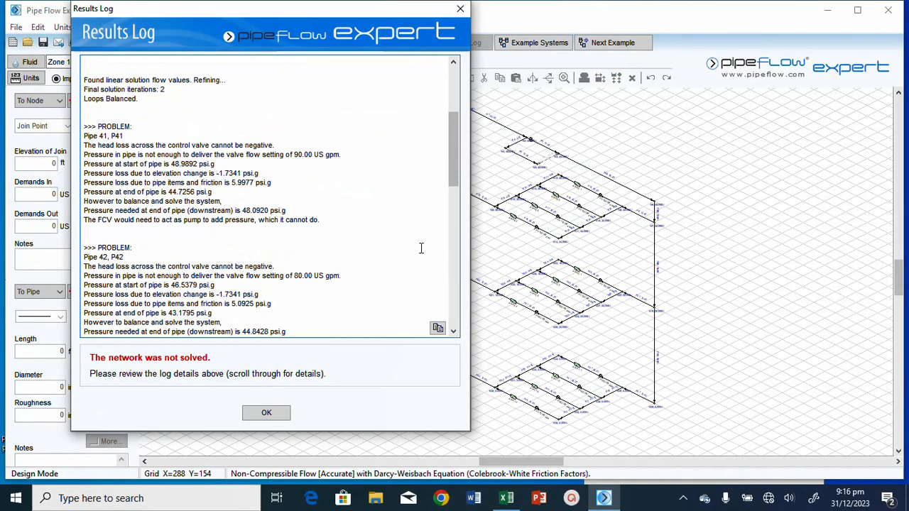
pyautogui.scroll(8, 421, 248)
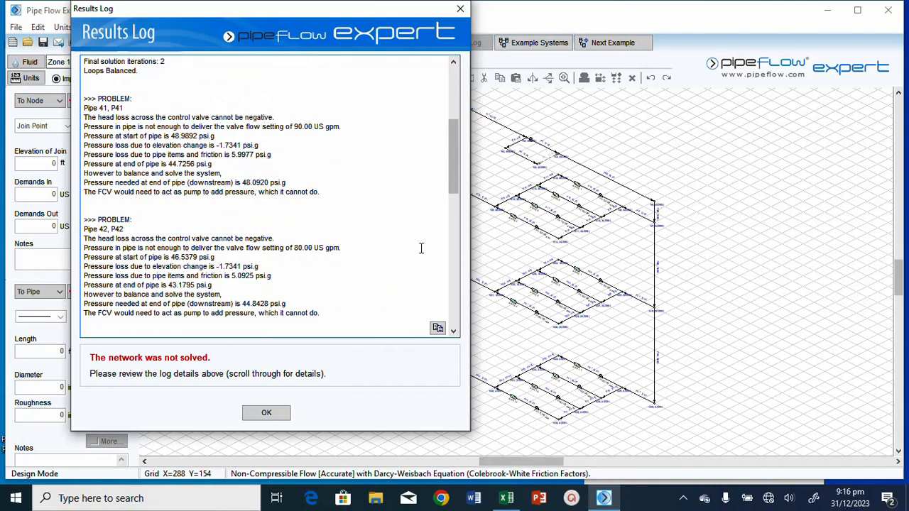
pyautogui.scroll(2, 421, 248)
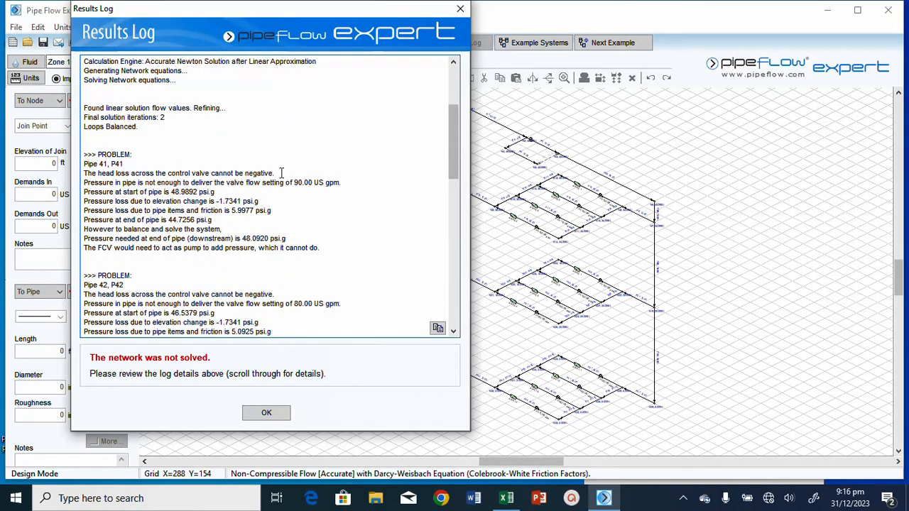
pyautogui.scroll(-3, 287, 183)
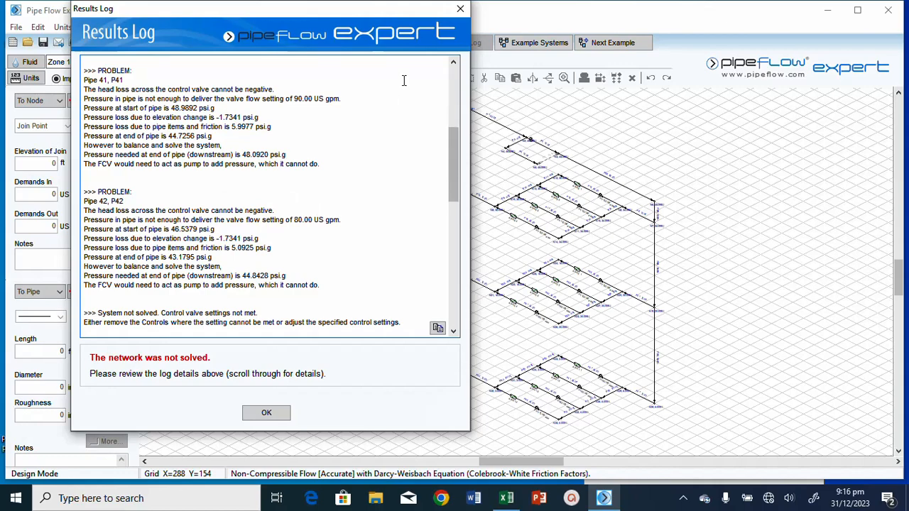
pyautogui.click(460, 9)
# Step: Run the network calculation again and dismiss the results log
pyautogui.moveTo(616, 297)
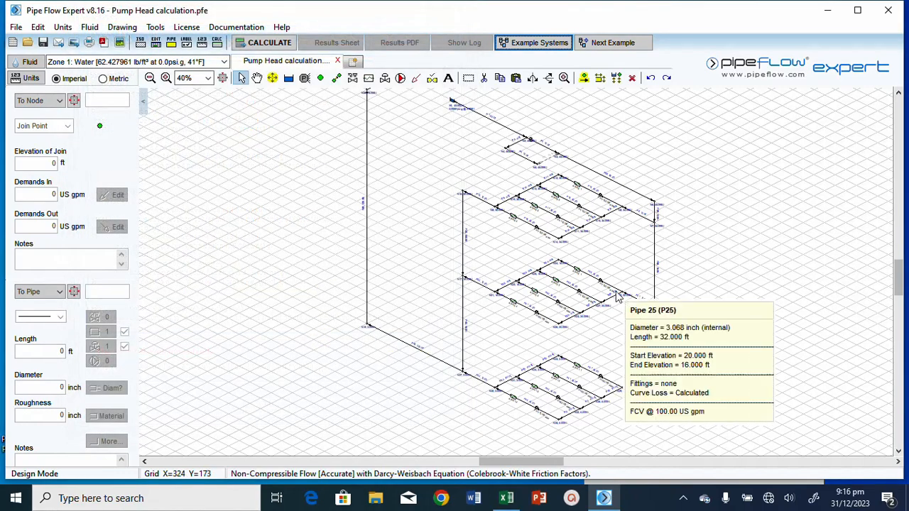
pyautogui.click(266, 44)
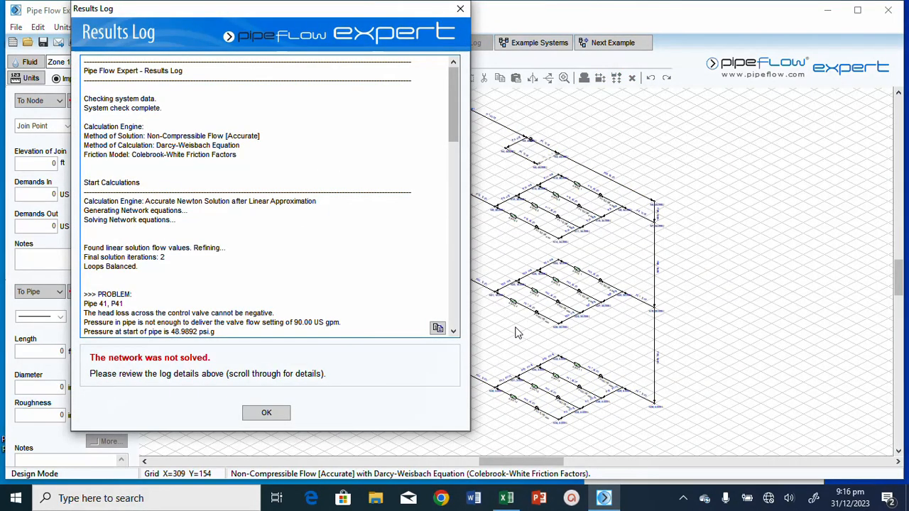
pyautogui.click(278, 412)
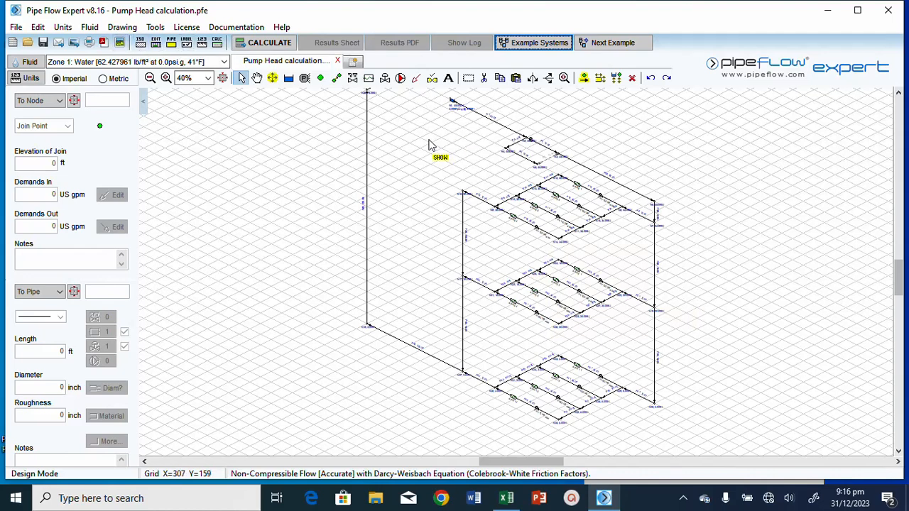
# Step: Search the pump database for 1165 US gpm at 123.45 ft head and select the Generic 8x6-15 A110 pump for pipe P2
pyautogui.click(529, 141)
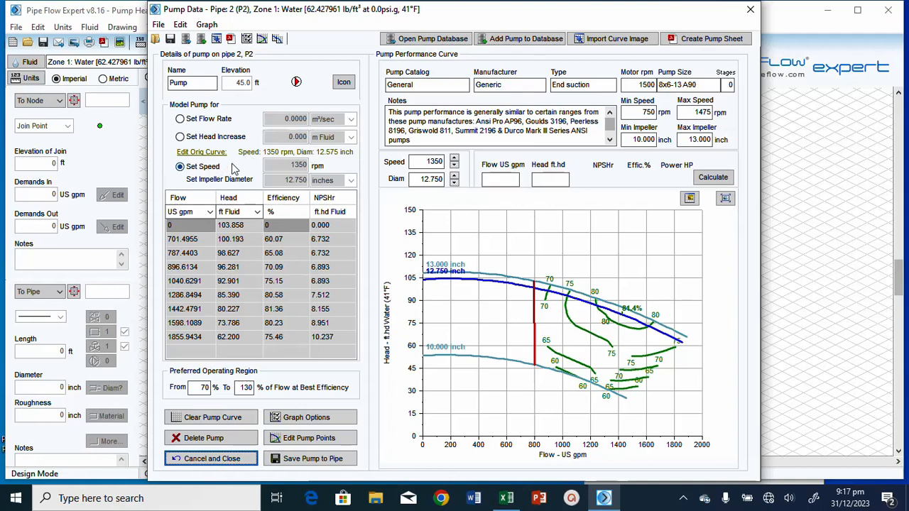
pyautogui.click(402, 44)
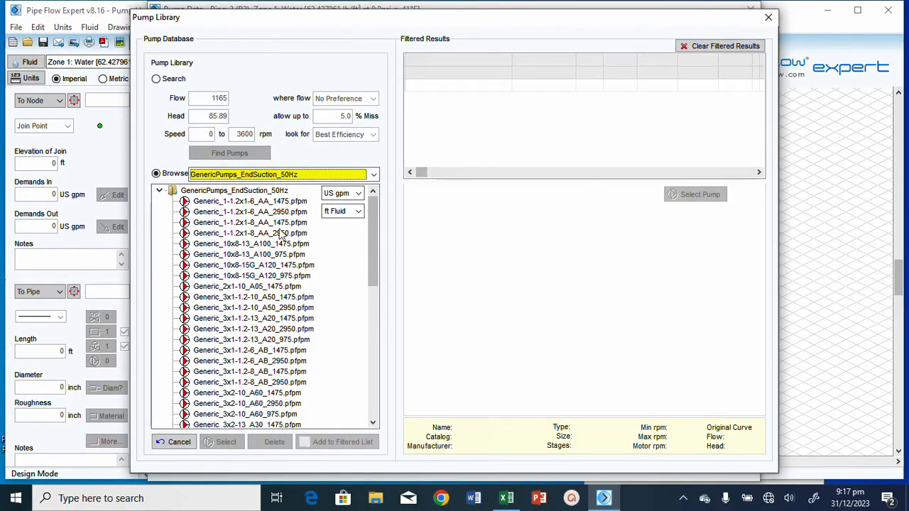
pyautogui.click(156, 78)
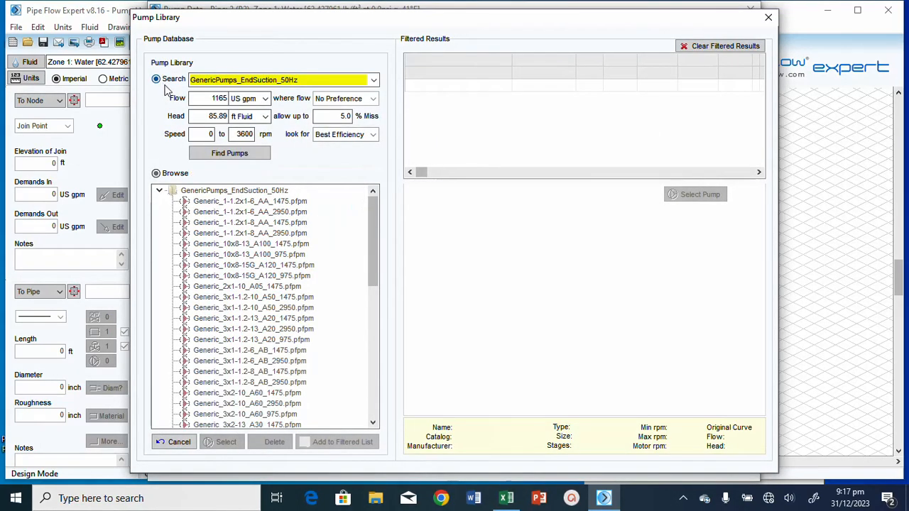
pyautogui.doubleClick(220, 115)
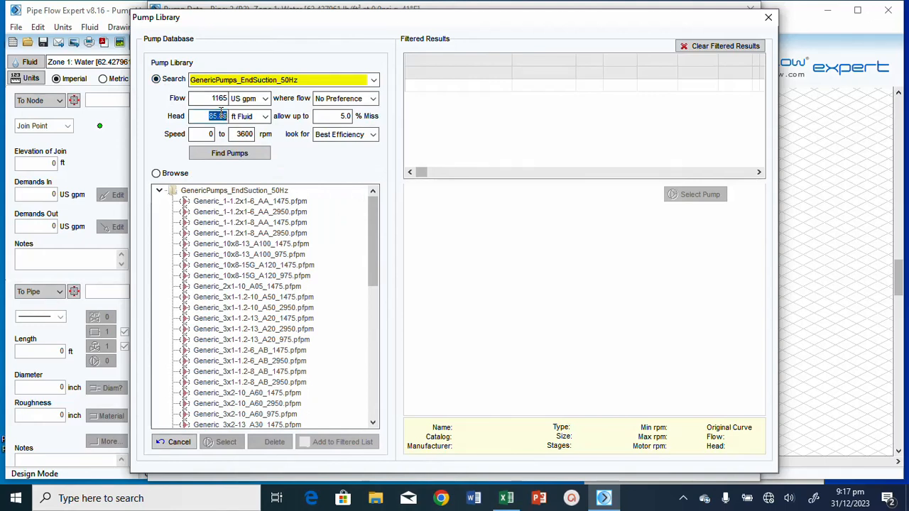
pyautogui.write('23.45')
pyautogui.click(220, 152)
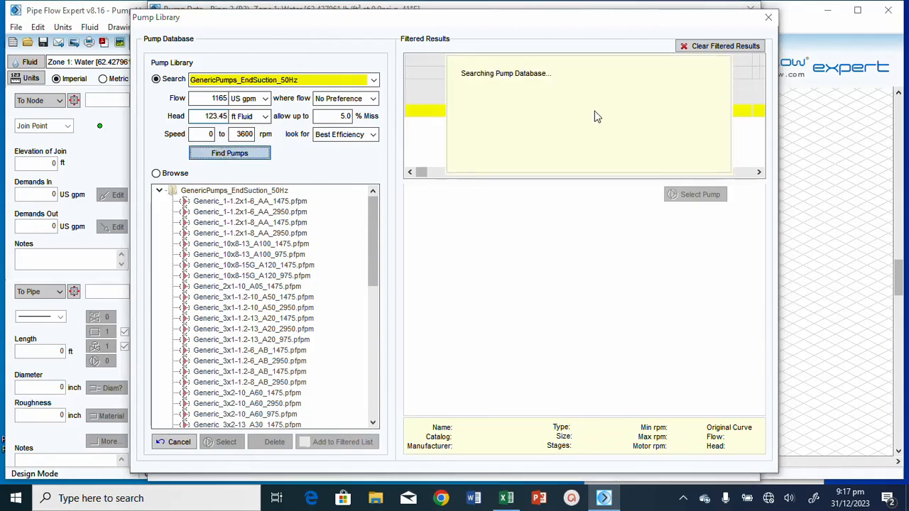
pyautogui.click(615, 93)
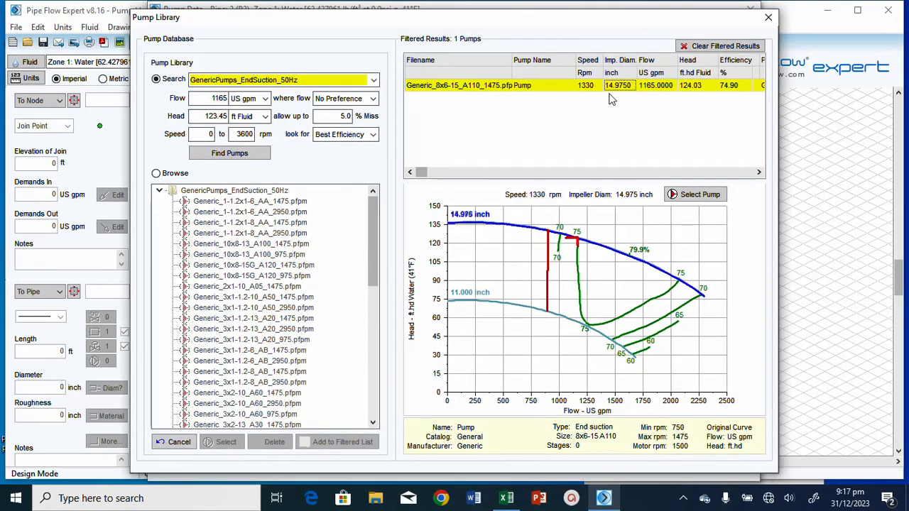
pyautogui.click(697, 196)
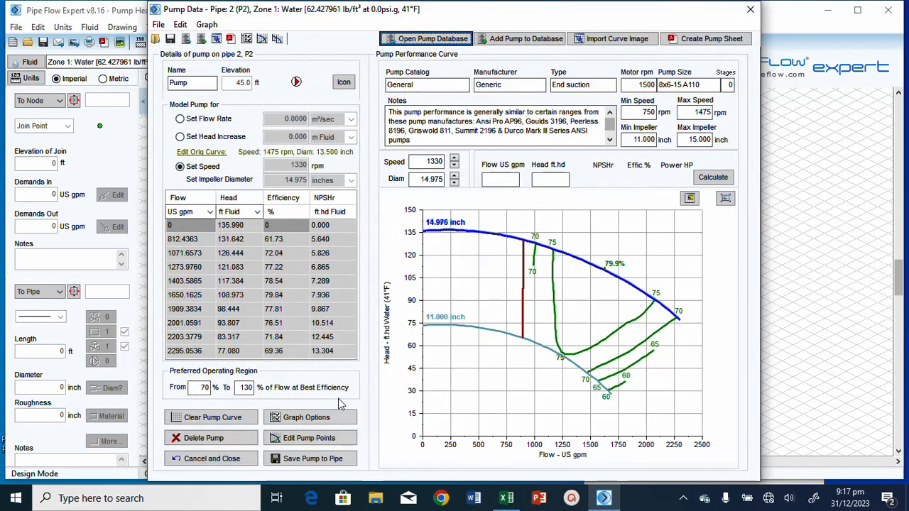
# Step: Show the system curve, preferred operating region, NPSHr and power on the pump graph and save the pump to pipe P2
pyautogui.click(295, 419)
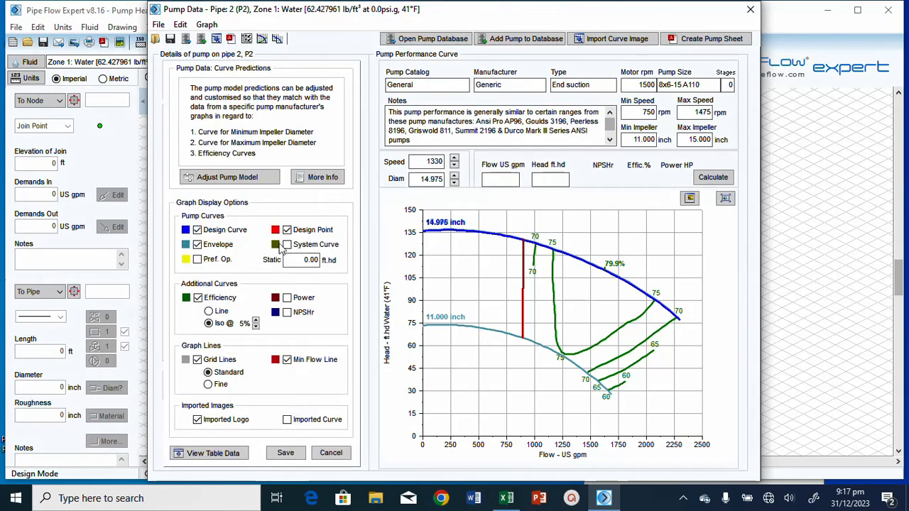
pyautogui.click(287, 245)
pyautogui.click(198, 260)
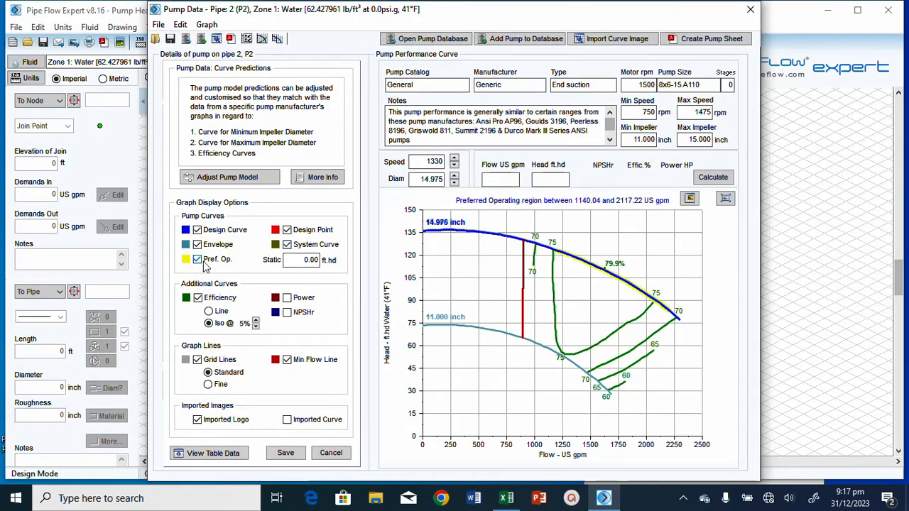
pyautogui.click(286, 312)
pyautogui.click(286, 298)
pyautogui.click(285, 452)
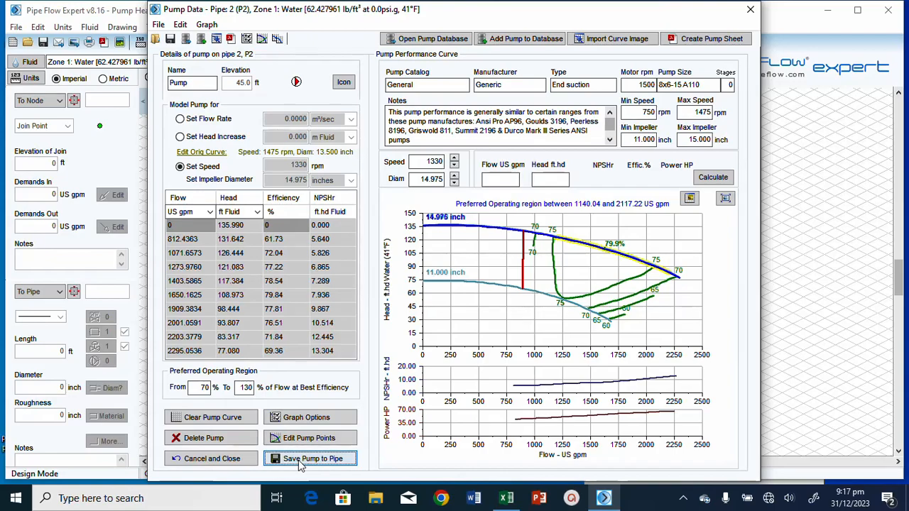
pyautogui.click(300, 458)
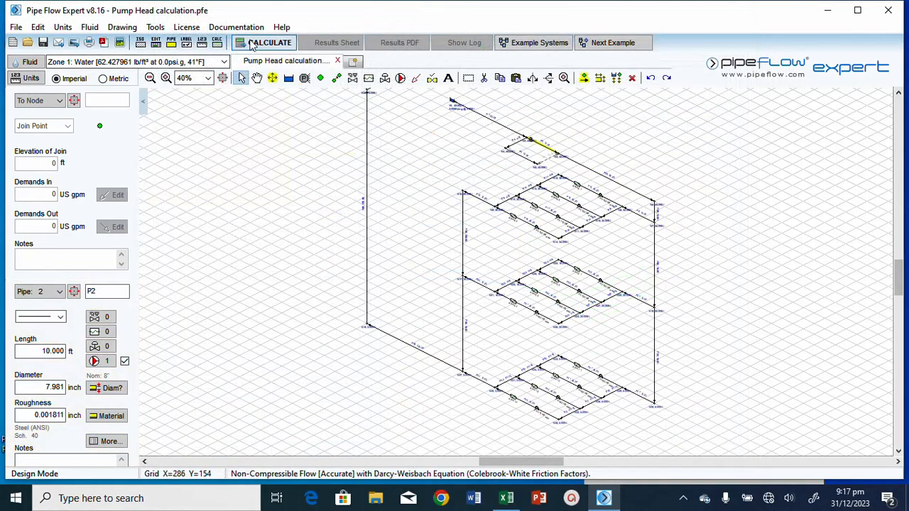
# Step: Calculate the network and read the pump head added on pipe 2 in the results log
pyautogui.click(263, 42)
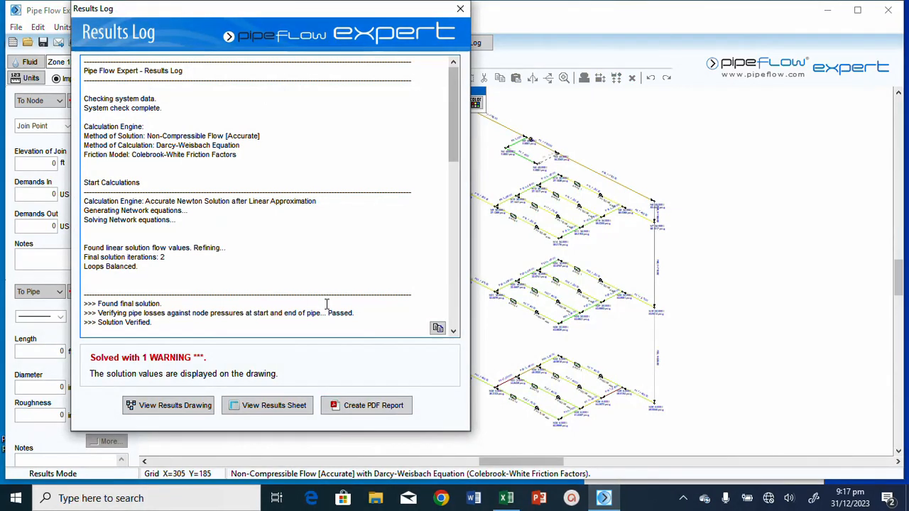
pyautogui.moveTo(450, 149); pyautogui.dragTo(452, 326)
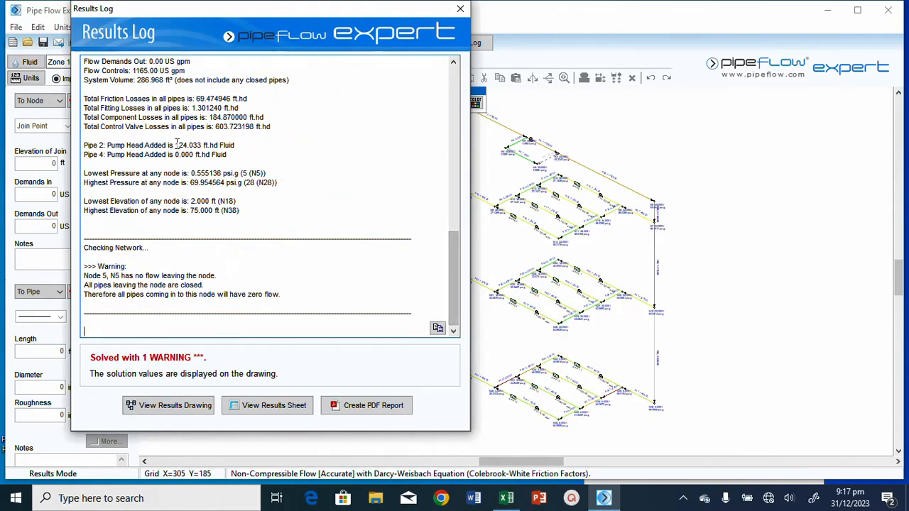
pyautogui.moveTo(174, 144); pyautogui.dragTo(242, 145)
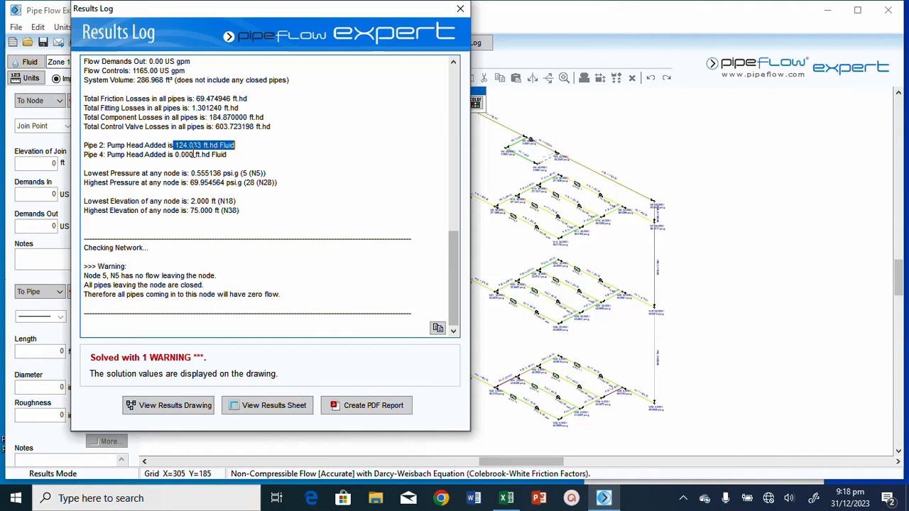
# Step: Start a PDF report of the results and clear the default cover sheet image
pyautogui.click(372, 406)
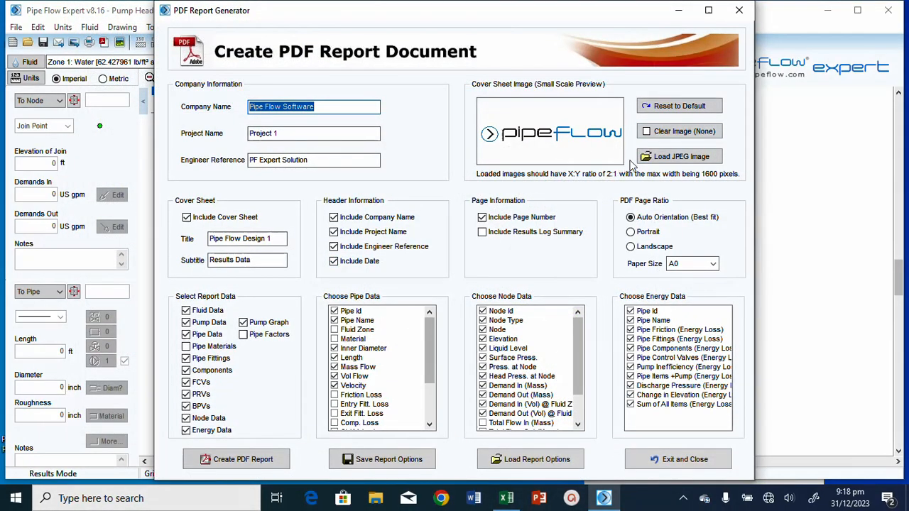
pyautogui.click(676, 136)
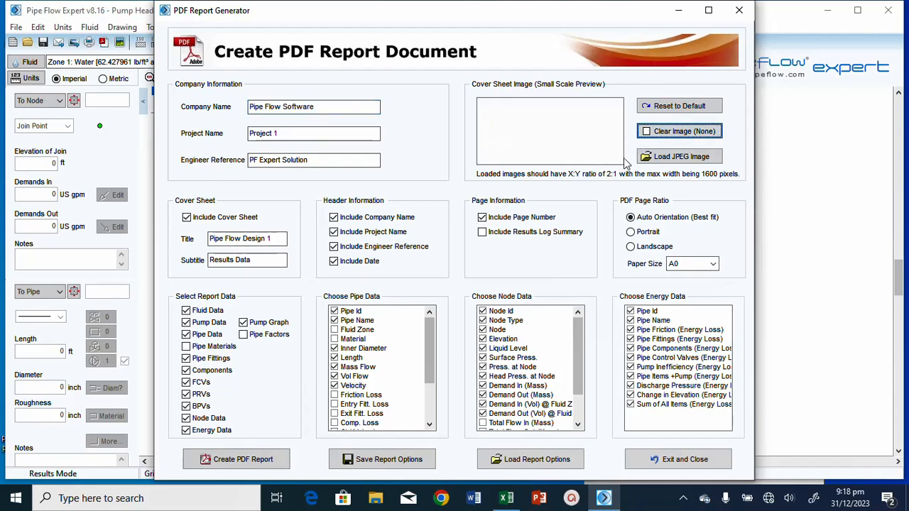
# Step: Browse the Creation for Youtube upload folder in Documents for a JPEG cover sheet image
pyautogui.click(675, 159)
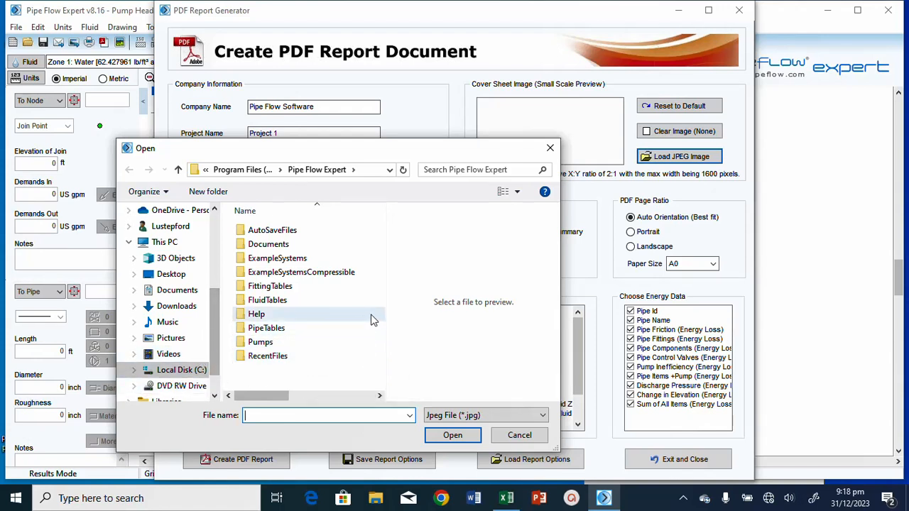
pyautogui.click(177, 290)
pyautogui.moveTo(377, 287); pyautogui.dragTo(387, 296)
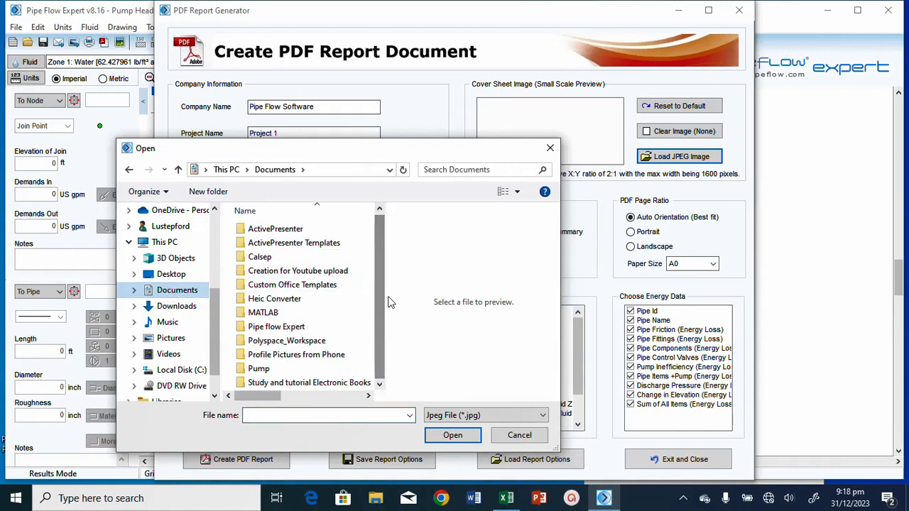
pyautogui.doubleClick(298, 271)
pyautogui.scroll(-3, 348, 329)
pyautogui.scroll(-3, 348, 329)
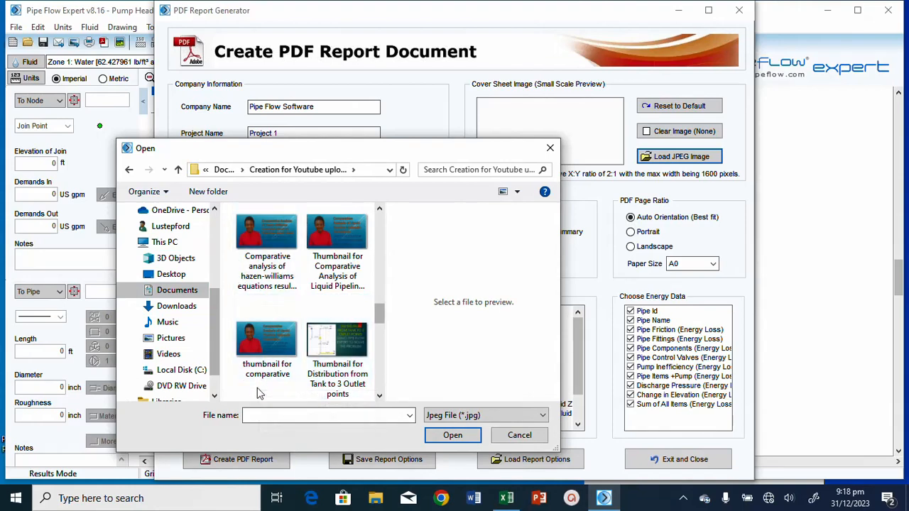
pyautogui.scroll(3, 284, 370)
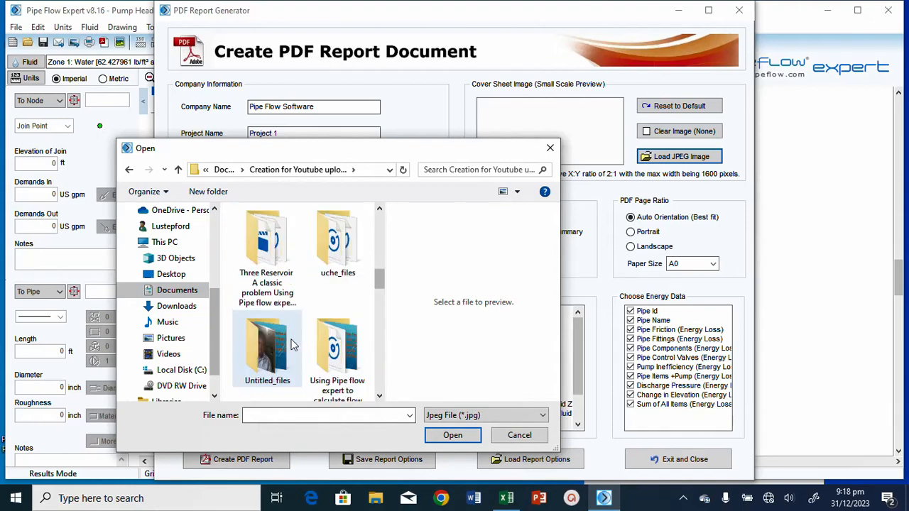
pyautogui.scroll(-5, 320, 341)
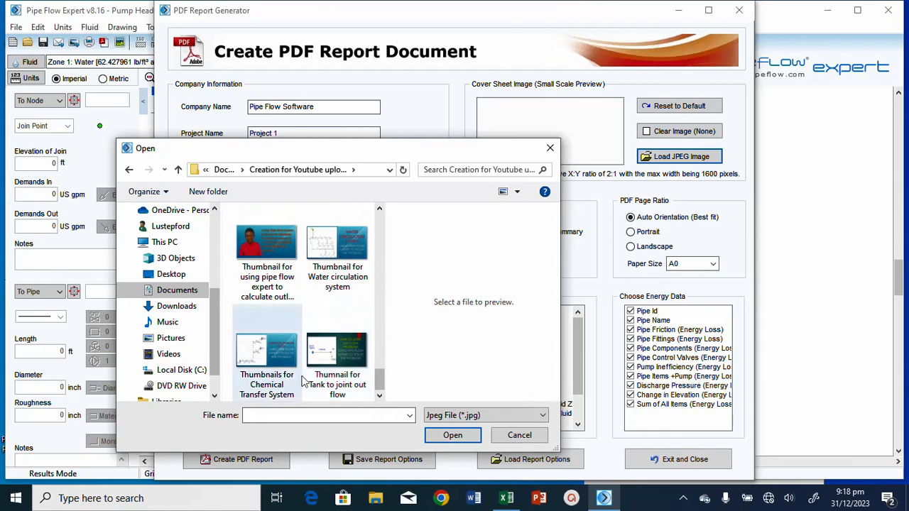
# Step: Load Profile Picture.jpeg as the report's cover sheet image
pyautogui.click(333, 416)
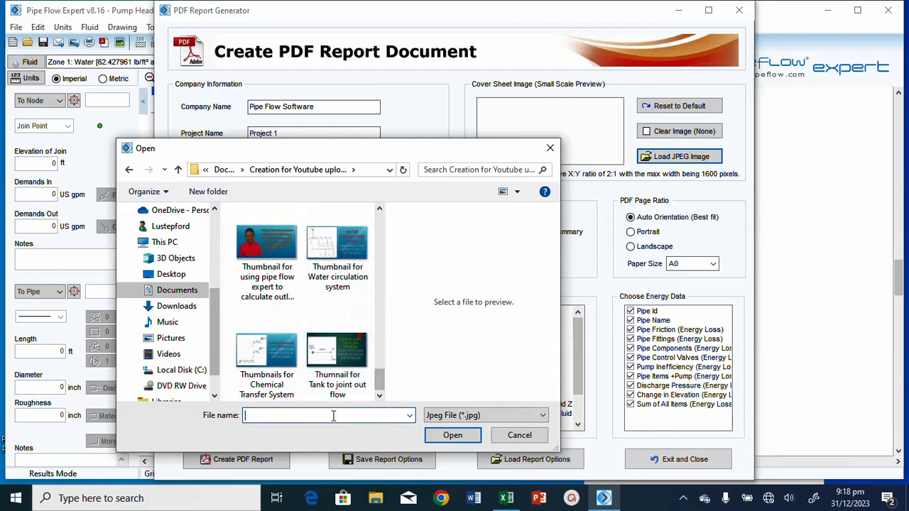
pyautogui.write('pro')
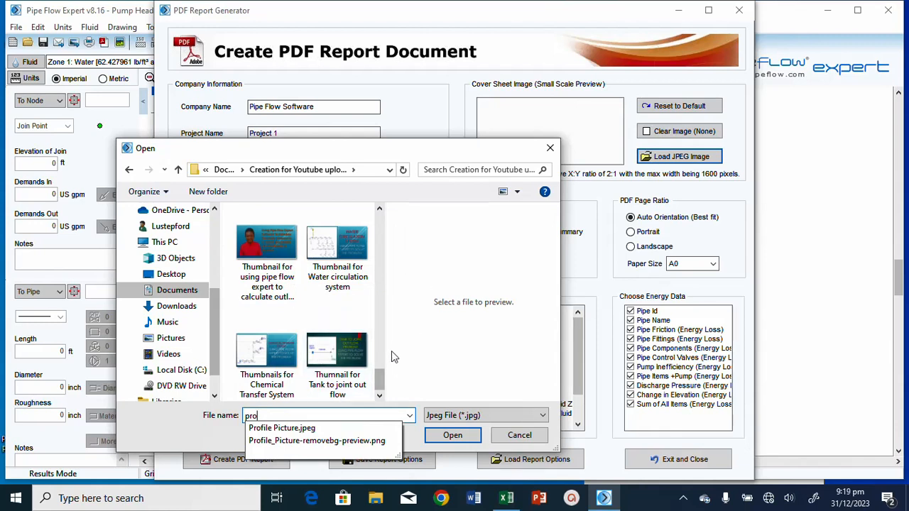
pyautogui.click(323, 431)
pyautogui.scroll(1, 341, 281)
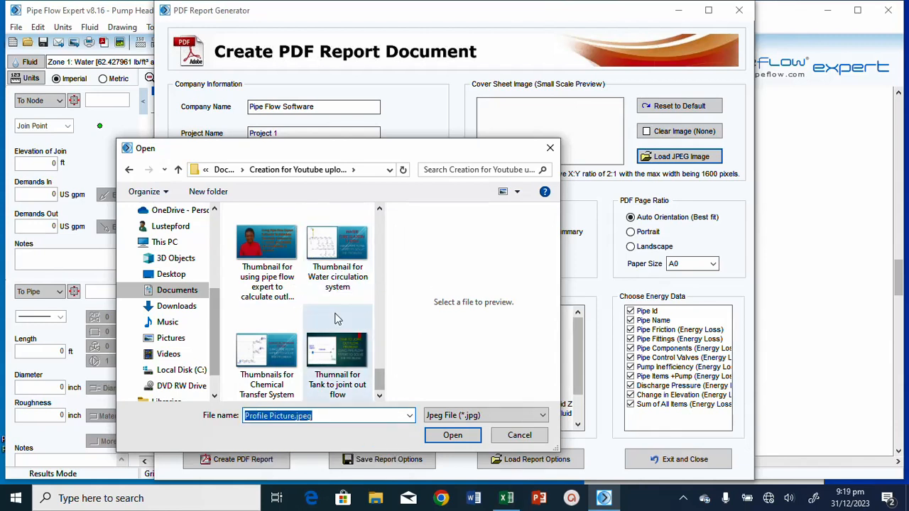
pyautogui.scroll(3, 309, 309)
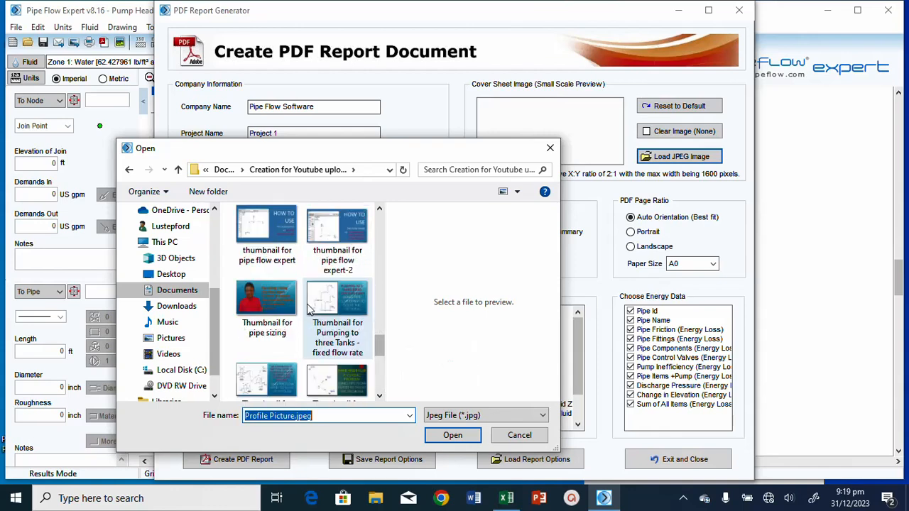
pyautogui.scroll(-1, 307, 312)
pyautogui.scroll(6, 295, 329)
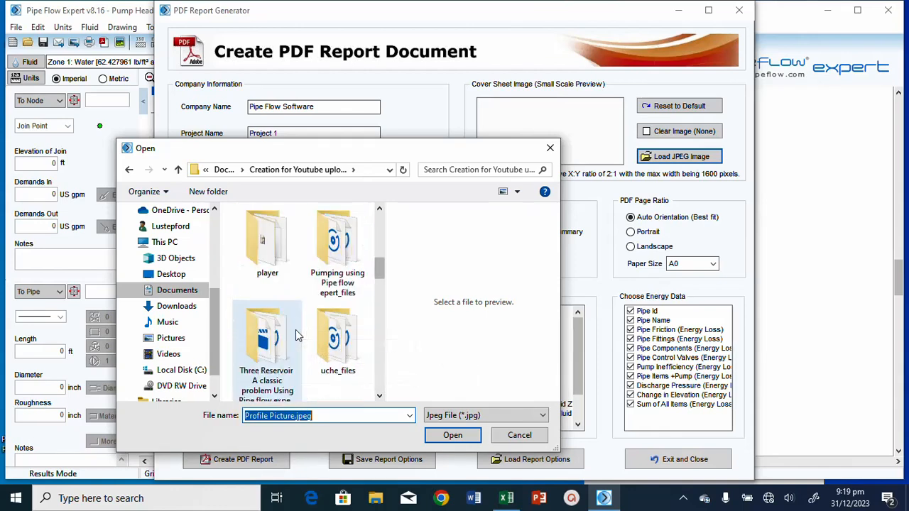
pyautogui.scroll(-6, 296, 330)
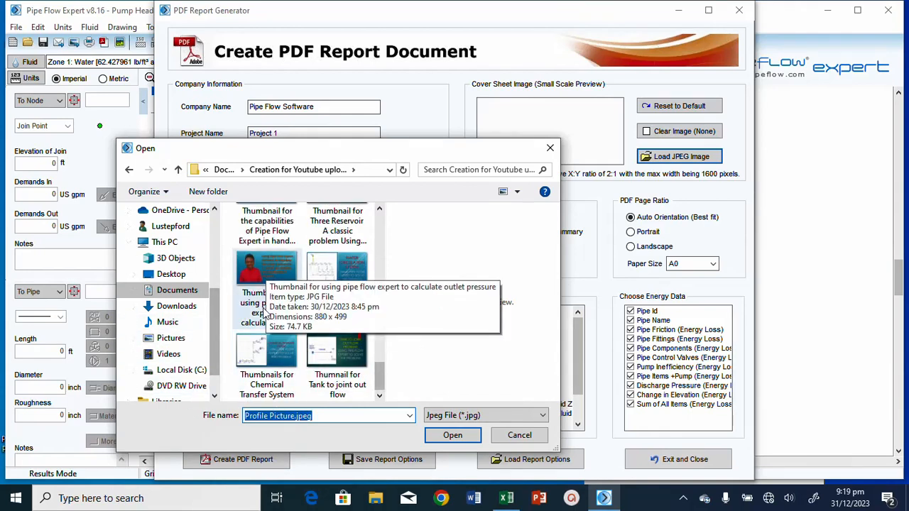
pyautogui.click(337, 415)
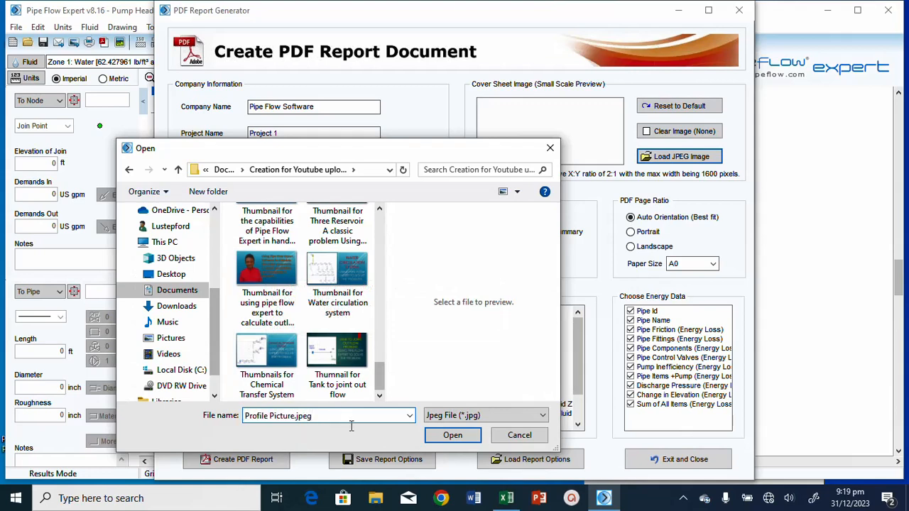
pyautogui.click(458, 436)
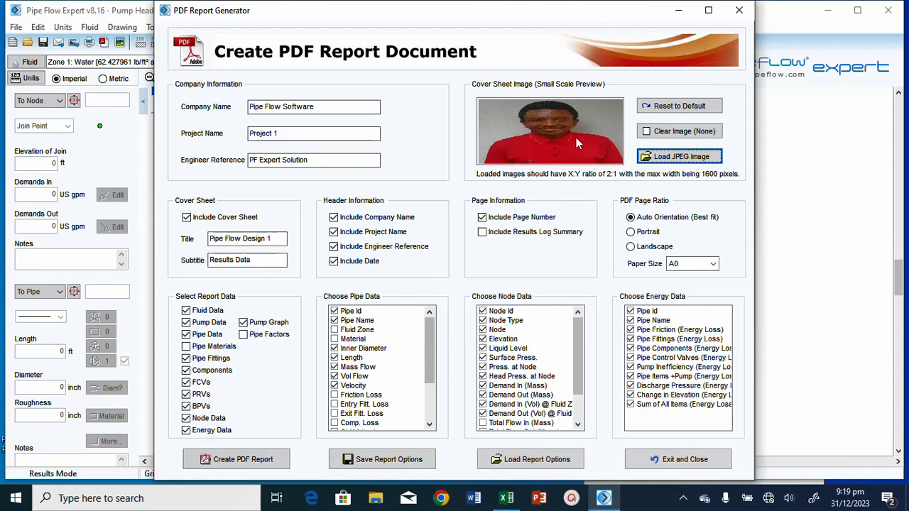
# Step: Set the report's company name to Lustepford Engineering Company Limited
pyautogui.doubleClick(336, 107)
pyautogui.moveTo(337, 106); pyautogui.dragTo(213, 108)
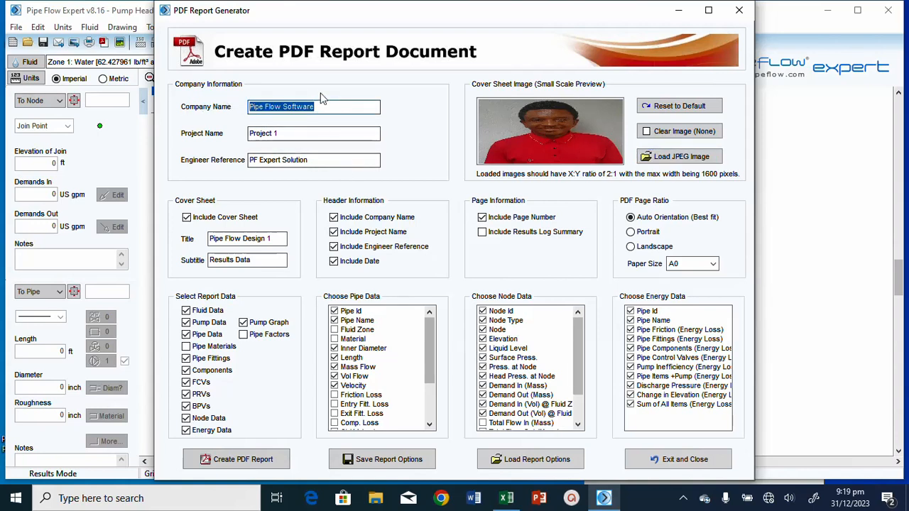
pyautogui.write('Lustepford')
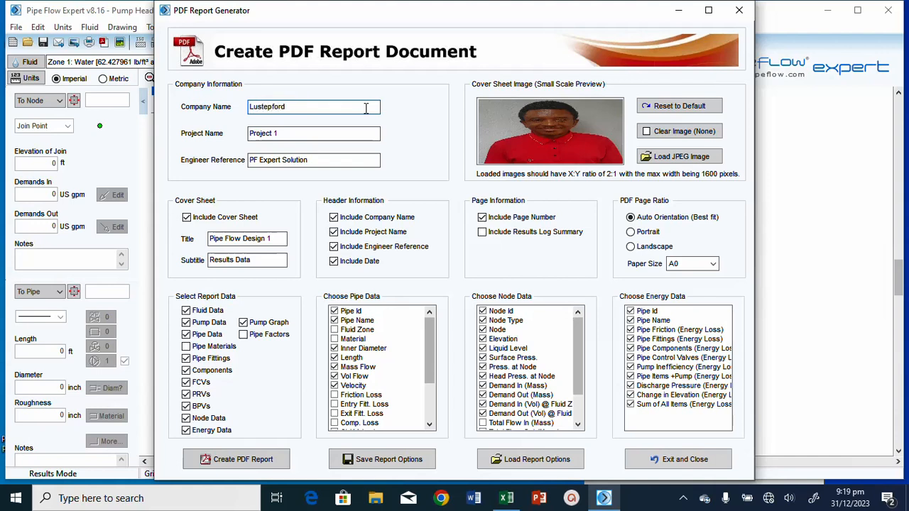
pyautogui.write('Engineering Company Lim')
pyautogui.write('ited')
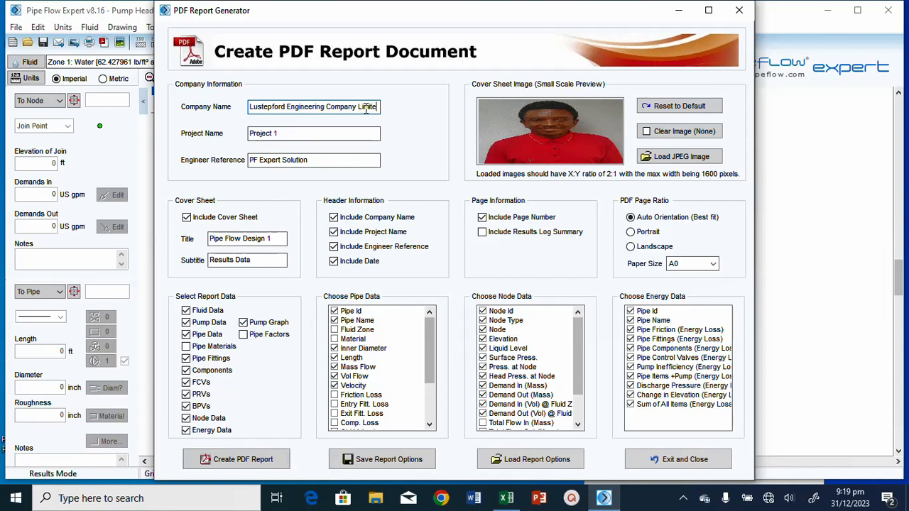
# Step: Set the report's project name to 12 Air Handling Unit and exclude Mass Flow from the pipe data
pyautogui.click(304, 133)
pyautogui.moveTo(275, 134); pyautogui.dragTo(184, 137)
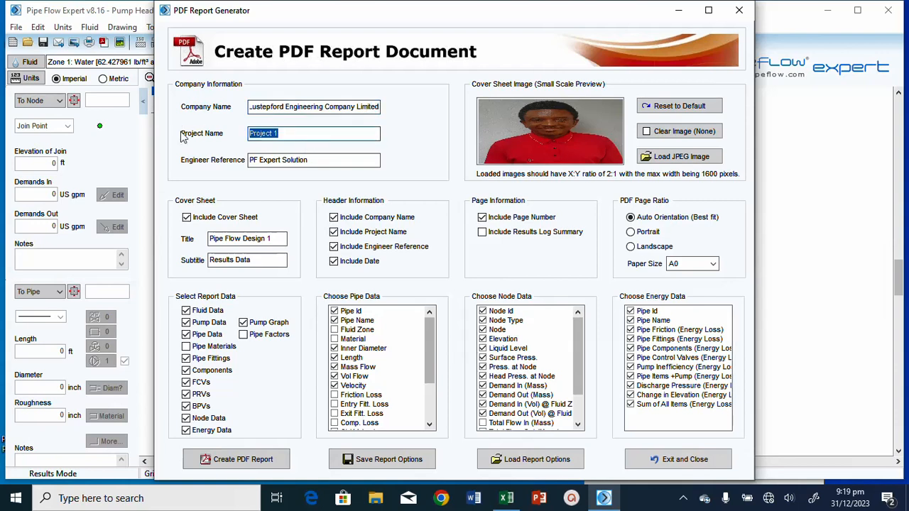
pyautogui.press('BackSpace')
pyautogui.press('BackSpace')
pyautogui.press('BackSpace')
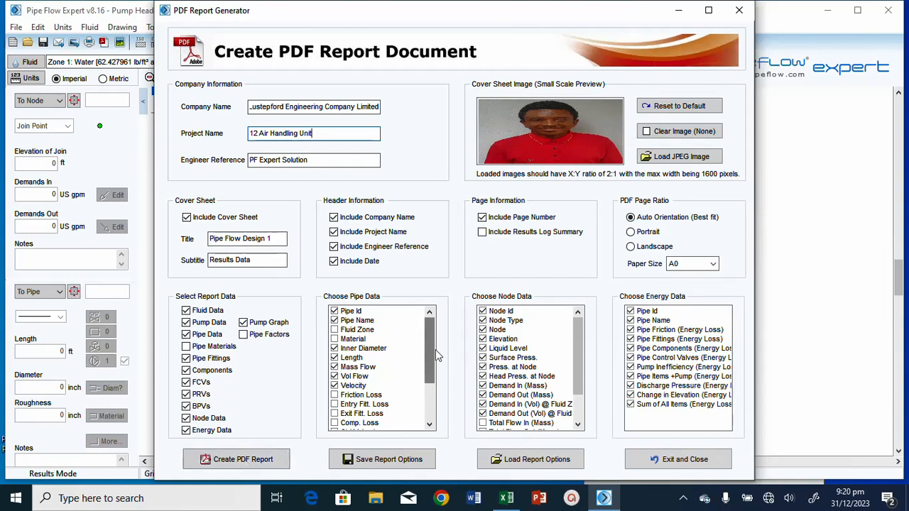
pyautogui.click(335, 367)
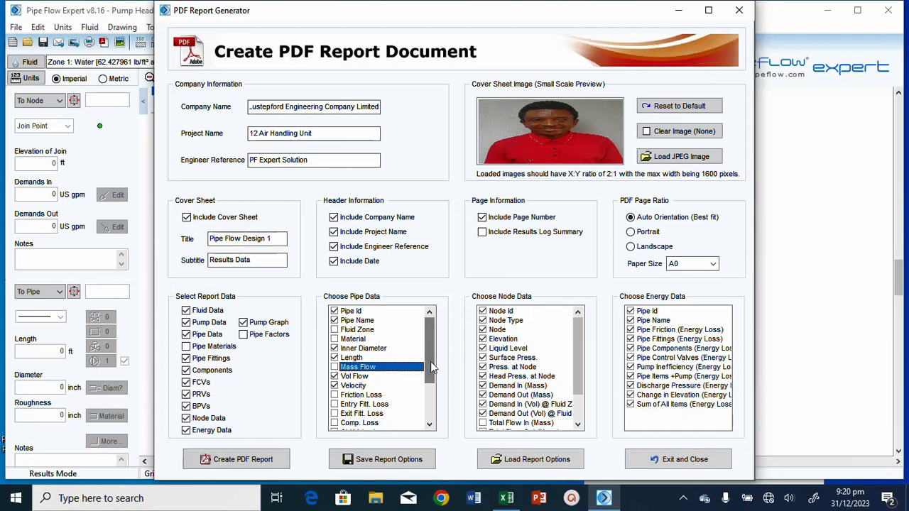
# Step: Include Material and Pump Head(+) in the report's pipe data
pyautogui.moveTo(430, 362)
pyautogui.mouseDown()
pyautogui.moveTo(432, 386)
pyautogui.moveTo(422, 352)
pyautogui.mouseUp()
pyautogui.click(335, 344)
pyautogui.moveTo(425, 356); pyautogui.dragTo(428, 404)
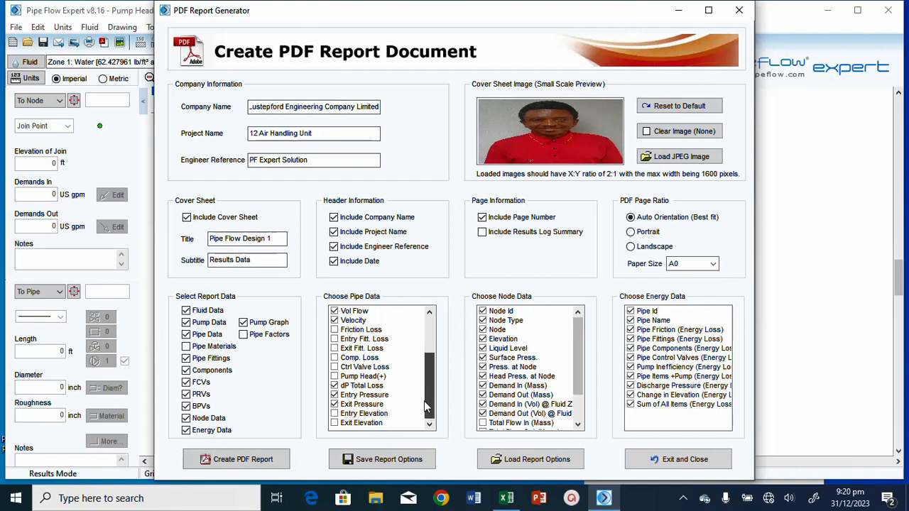
pyautogui.moveTo(423, 394); pyautogui.dragTo(422, 386)
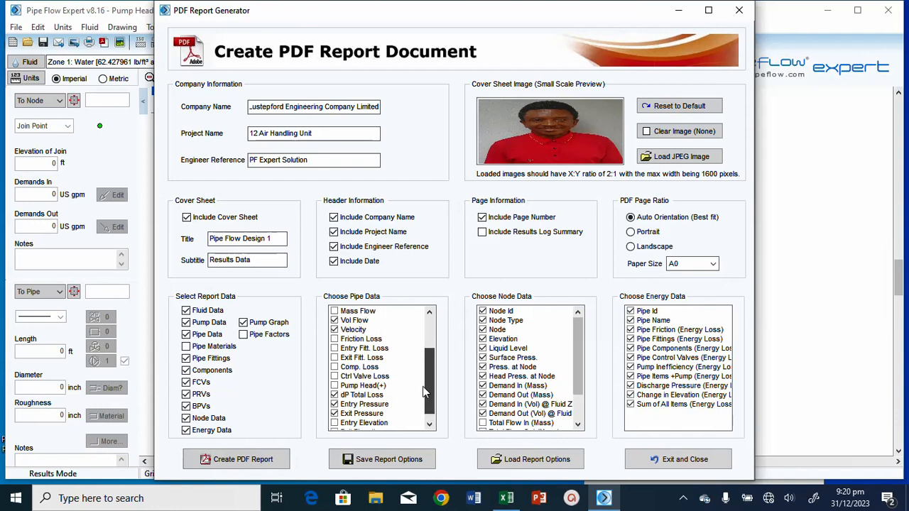
pyautogui.click(334, 386)
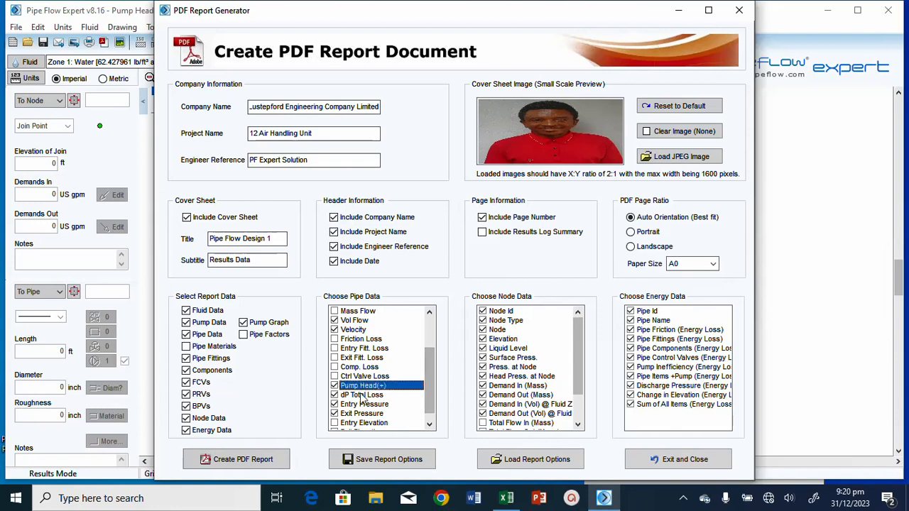
# Step: Include Friction Loss in the report's pipe data and create the PDF report
pyautogui.moveTo(427, 373); pyautogui.dragTo(426, 358)
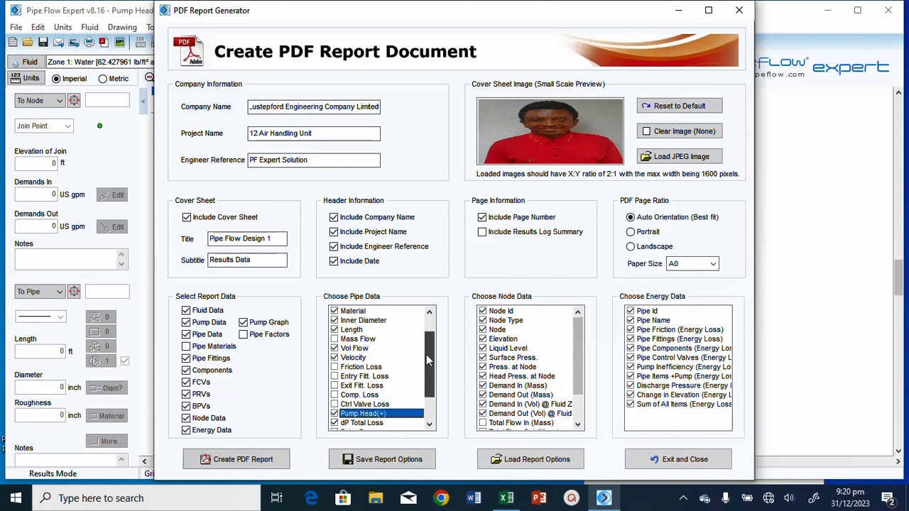
pyautogui.click(335, 367)
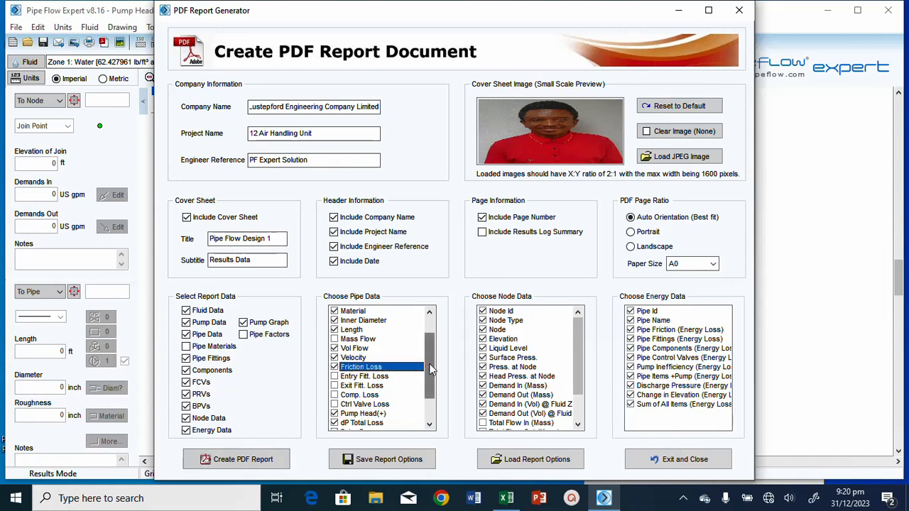
pyautogui.moveTo(430, 368); pyautogui.dragTo(432, 334)
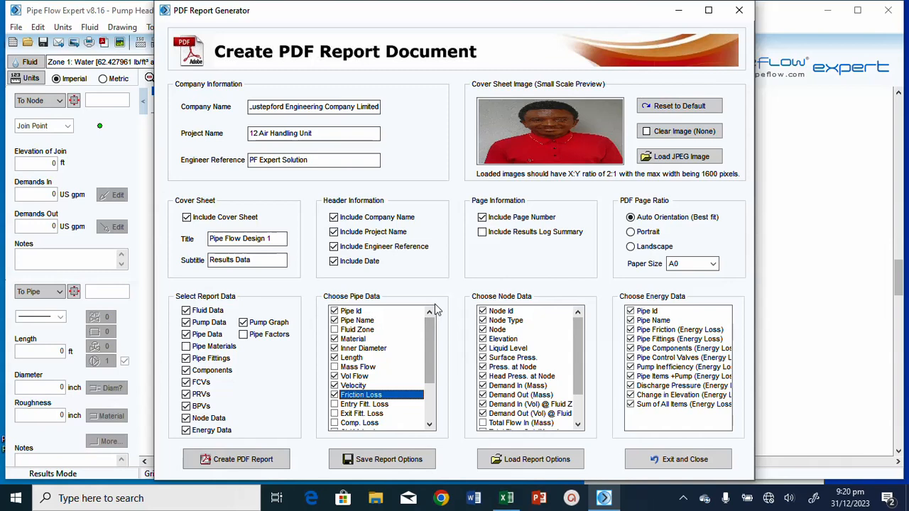
pyautogui.click(237, 460)
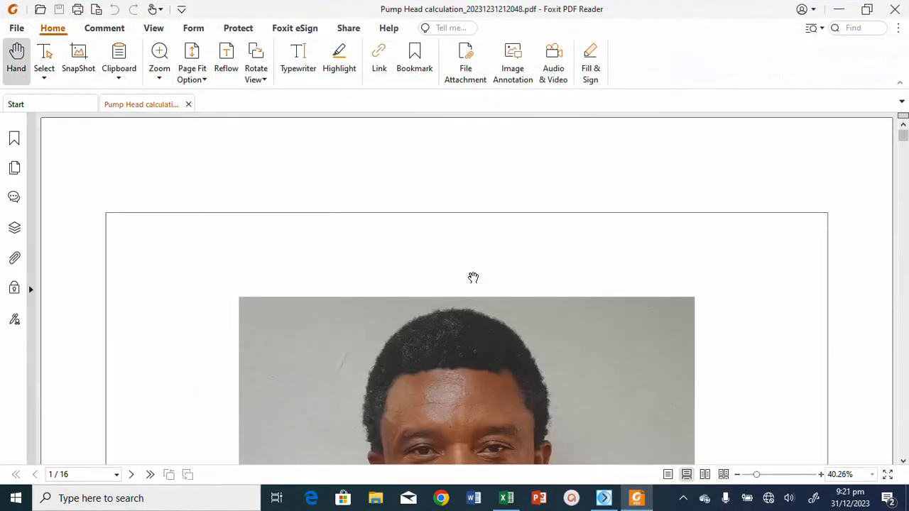
# Step: Examine the PDF report's cover sheet, the page header and the pipe network drawing with its results key
pyautogui.scroll(-4, 547, 251)
pyautogui.scroll(3, 548, 251)
pyautogui.scroll(-5, 561, 249)
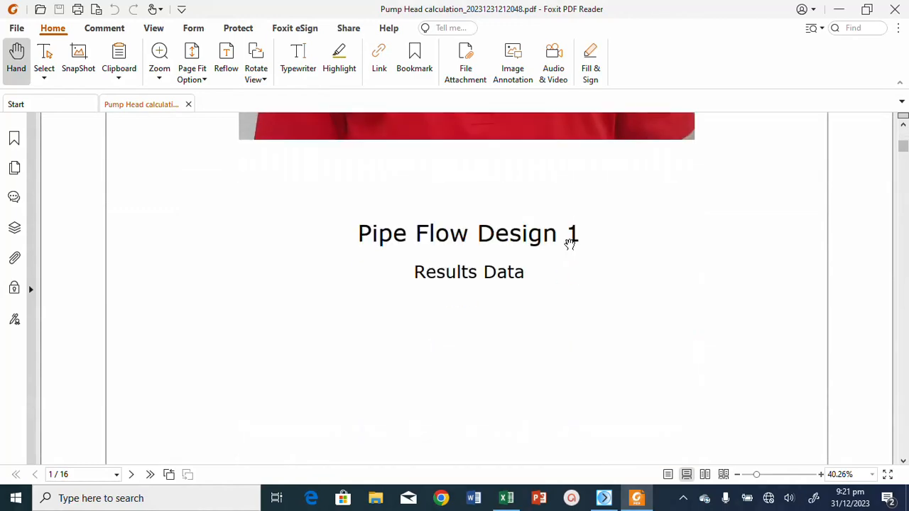
pyautogui.scroll(5, 568, 239)
pyautogui.scroll(-5, 568, 237)
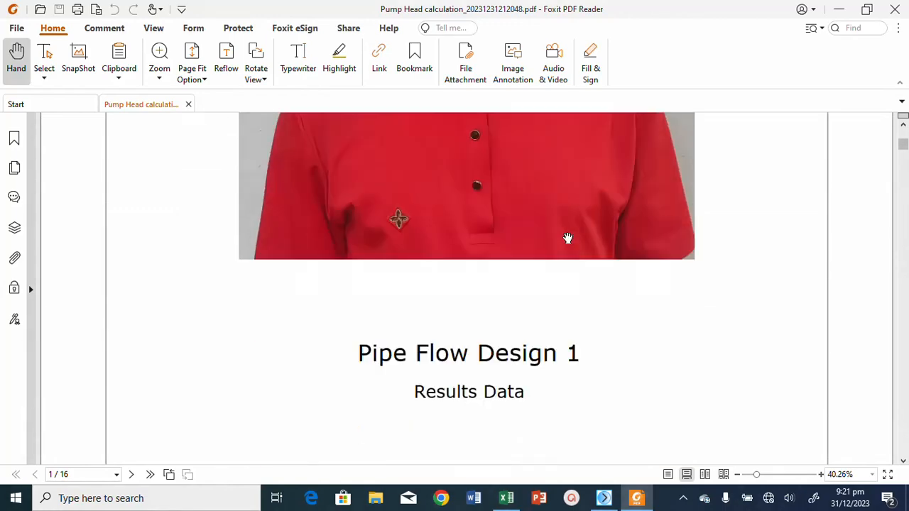
pyautogui.scroll(-4, 584, 223)
pyautogui.scroll(-5, 693, 189)
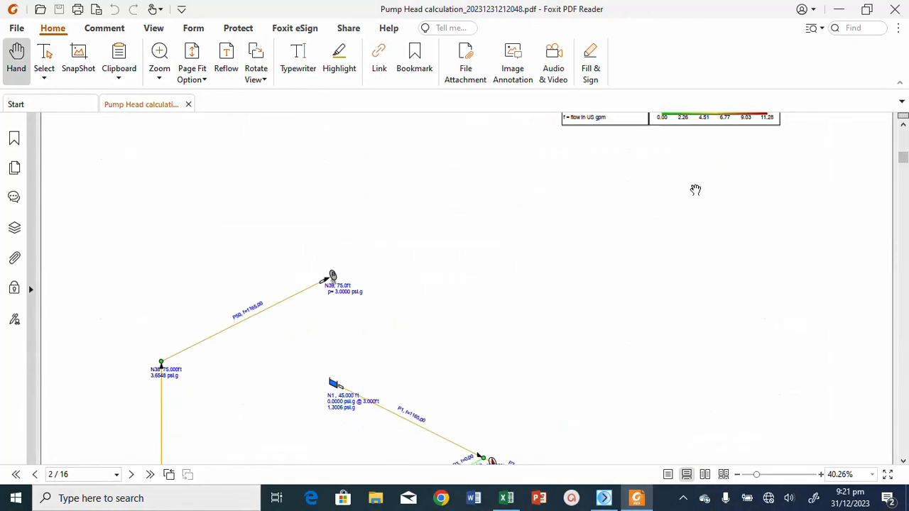
pyautogui.scroll(3, 693, 189)
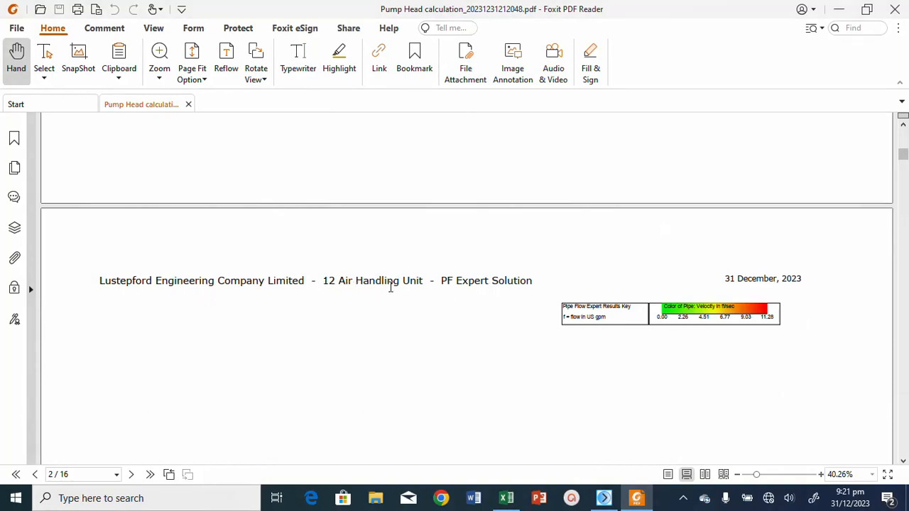
pyautogui.scroll(-6, 515, 287)
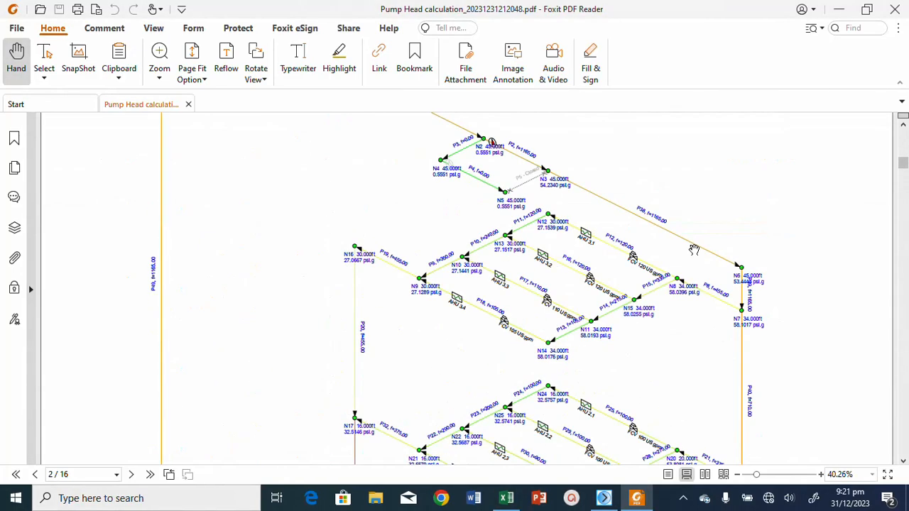
pyautogui.scroll(9, 759, 216)
pyautogui.scroll(-1, 759, 217)
pyautogui.scroll(5, 760, 217)
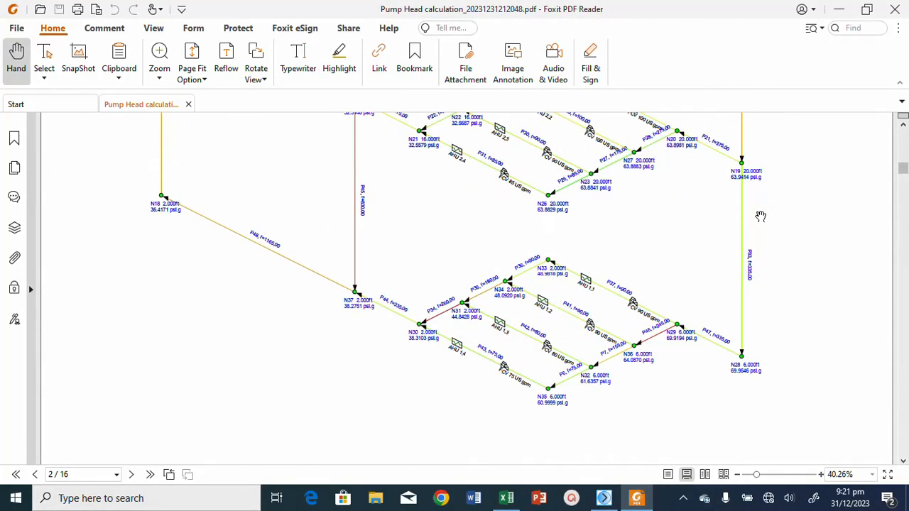
# Step: Read the report's Fluid Data and Pump Data tables and the pump data sheet with its design curve and data point values
pyautogui.scroll(-12, 760, 217)
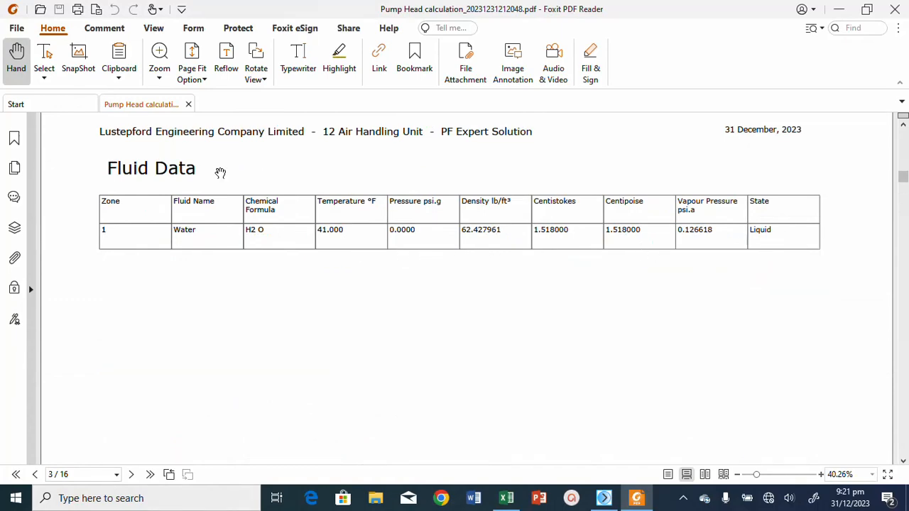
pyautogui.scroll(-4, 850, 217)
pyautogui.scroll(-6, 769, 220)
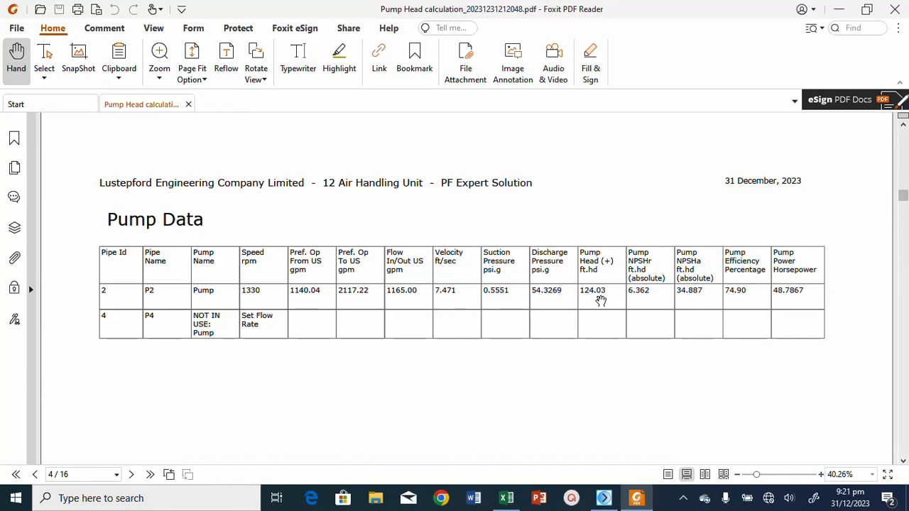
pyautogui.scroll(-10, 608, 296)
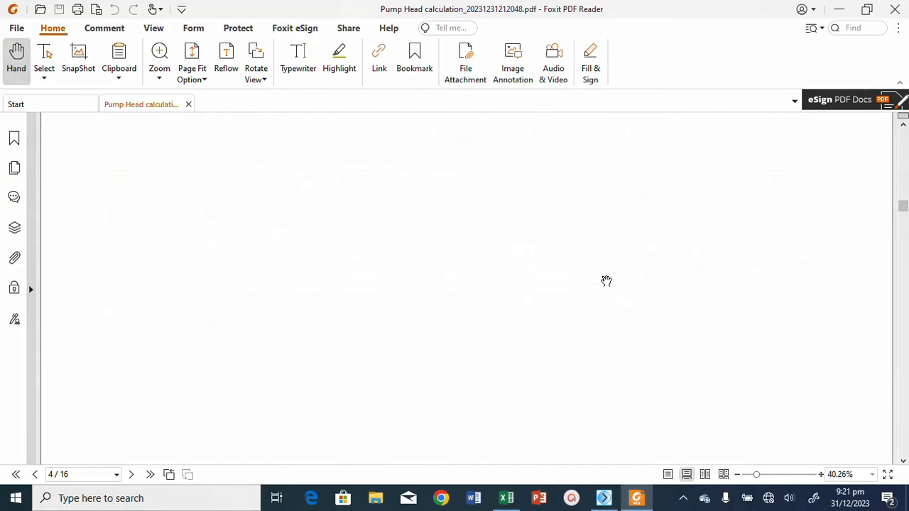
pyautogui.scroll(3, 611, 298)
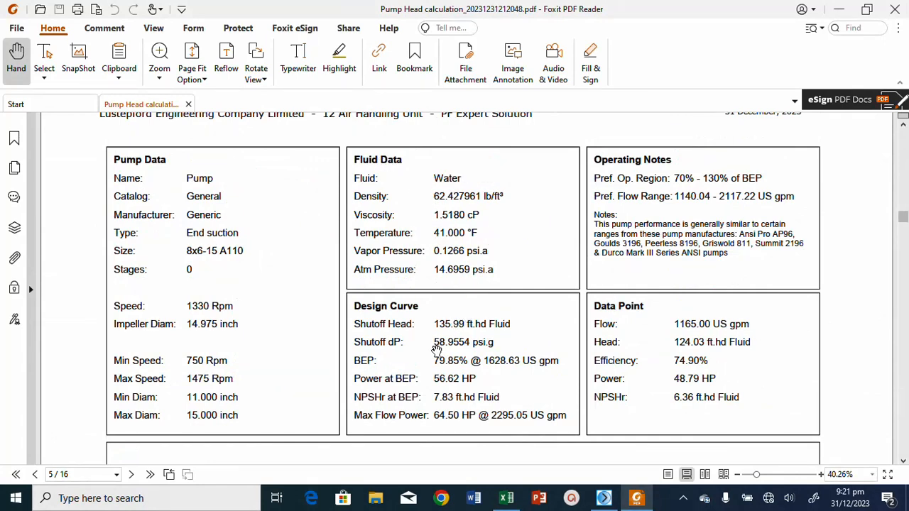
pyautogui.scroll(-1, 436, 348)
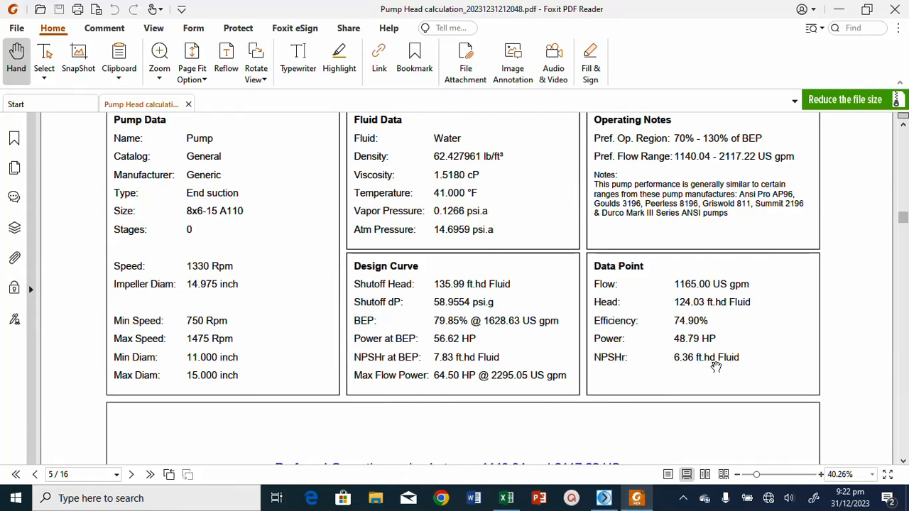
pyautogui.scroll(4, 715, 363)
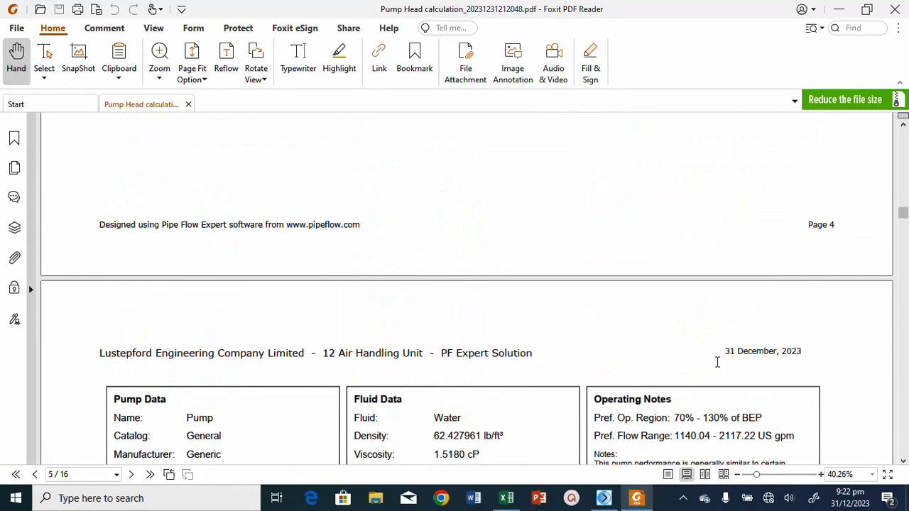
# Step: Review the report's Pipe Data columns, the pipe fittings, the FCV, PRV and BPV tables, and the Node Data table
pyautogui.scroll(-15, 718, 334)
pyautogui.scroll(-4, 730, 298)
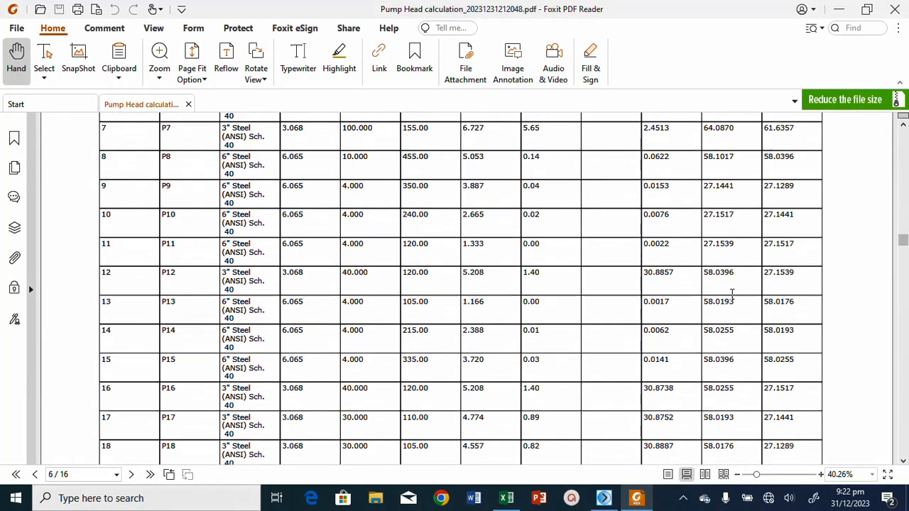
pyautogui.scroll(8, 731, 298)
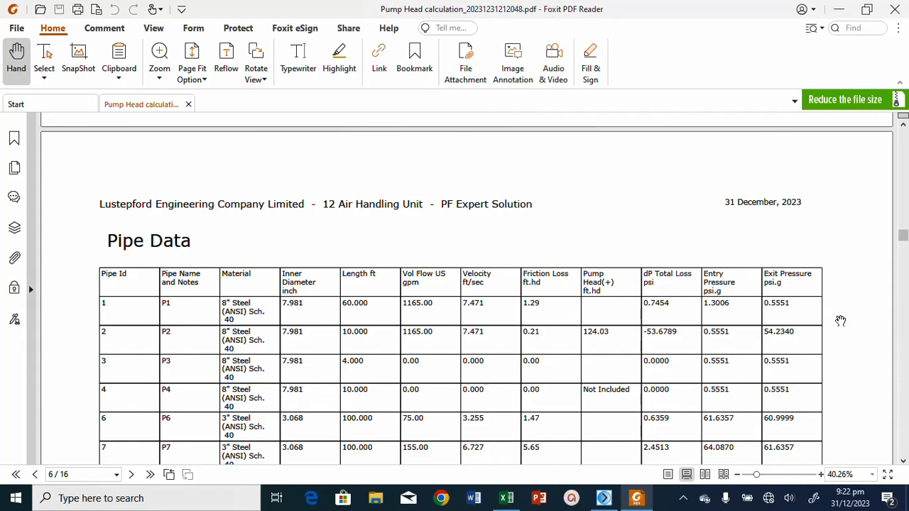
pyautogui.scroll(-15, 840, 321)
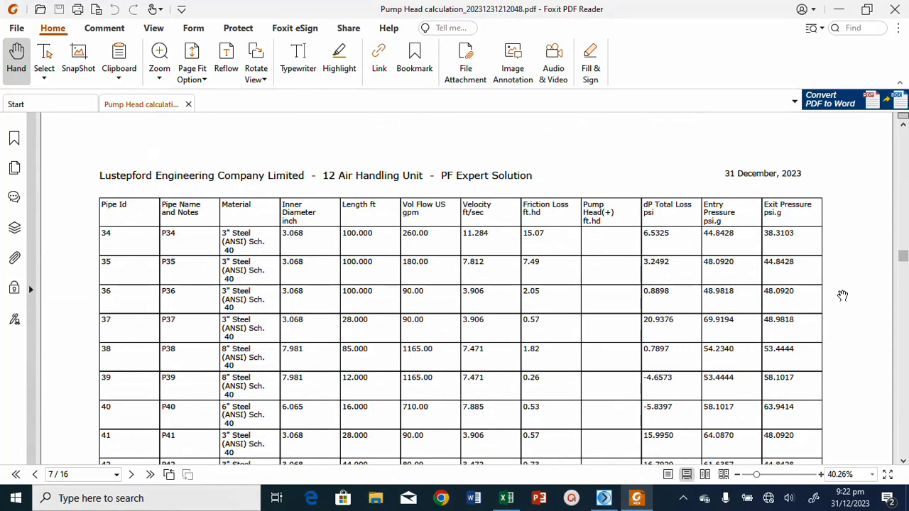
pyautogui.scroll(-10, 842, 295)
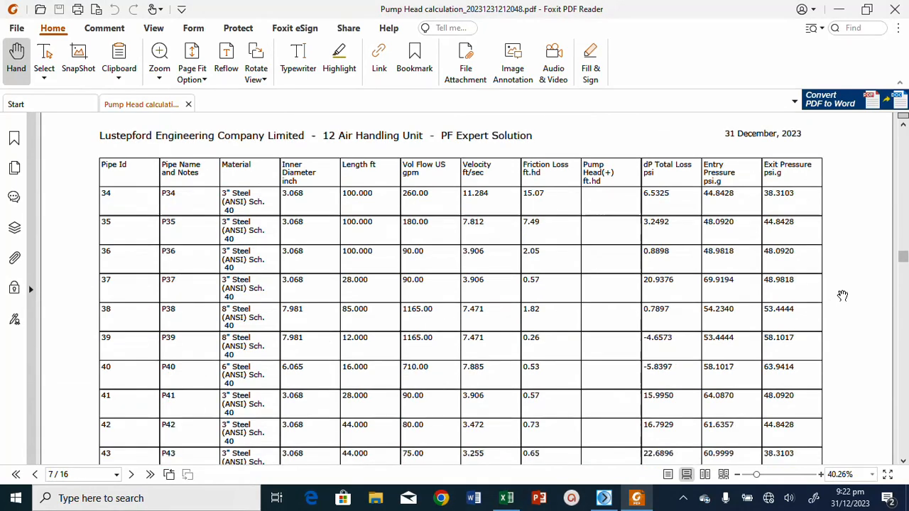
pyautogui.scroll(-8, 842, 295)
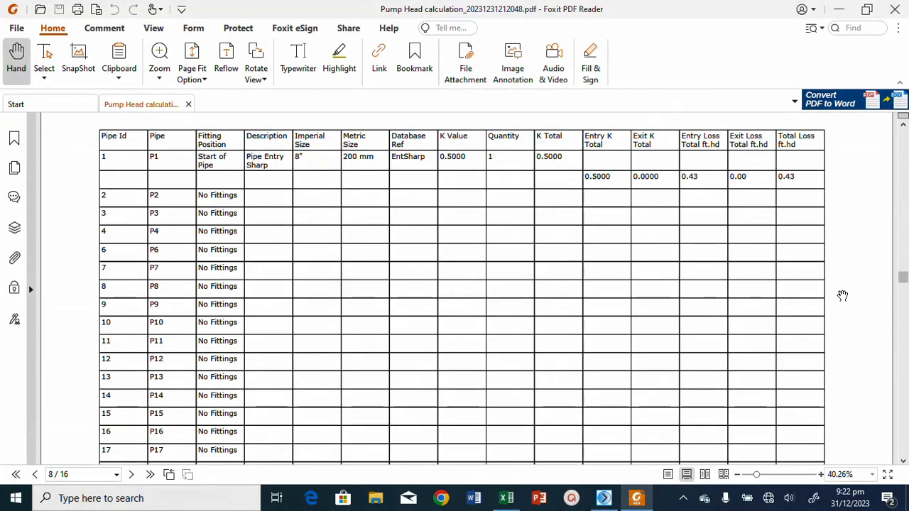
pyautogui.scroll(-12, 842, 295)
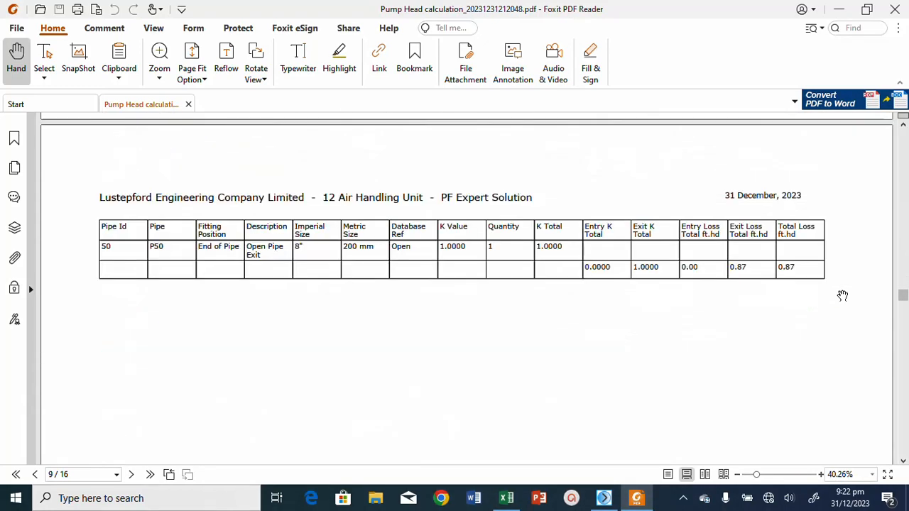
pyautogui.scroll(-10, 842, 296)
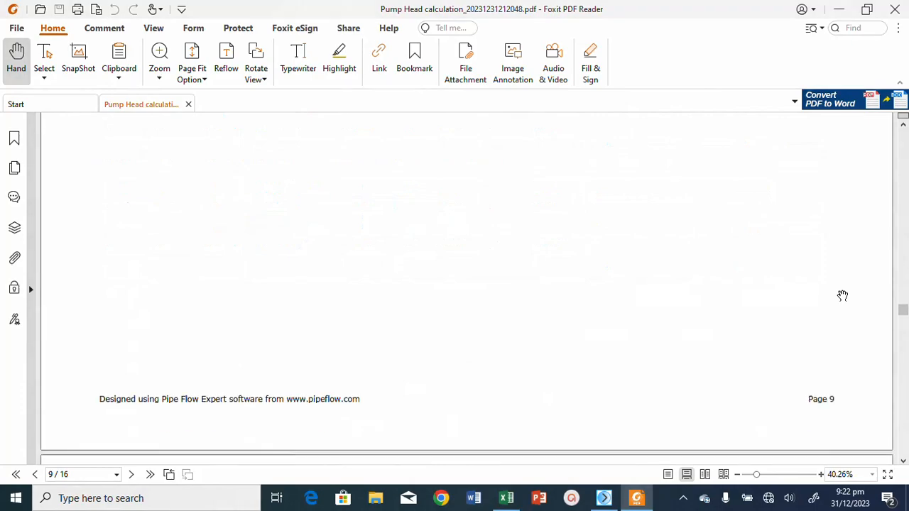
pyautogui.scroll(-10, 842, 296)
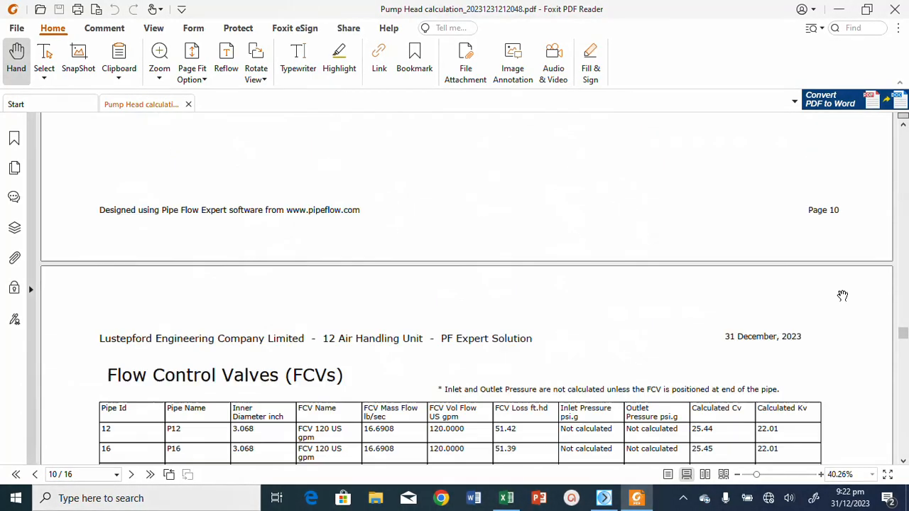
pyautogui.scroll(-12, 842, 295)
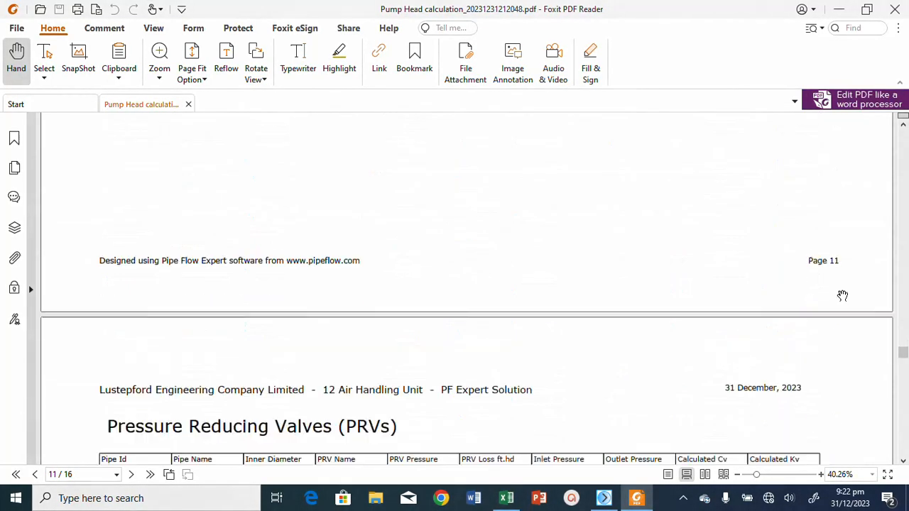
pyautogui.scroll(-12, 842, 295)
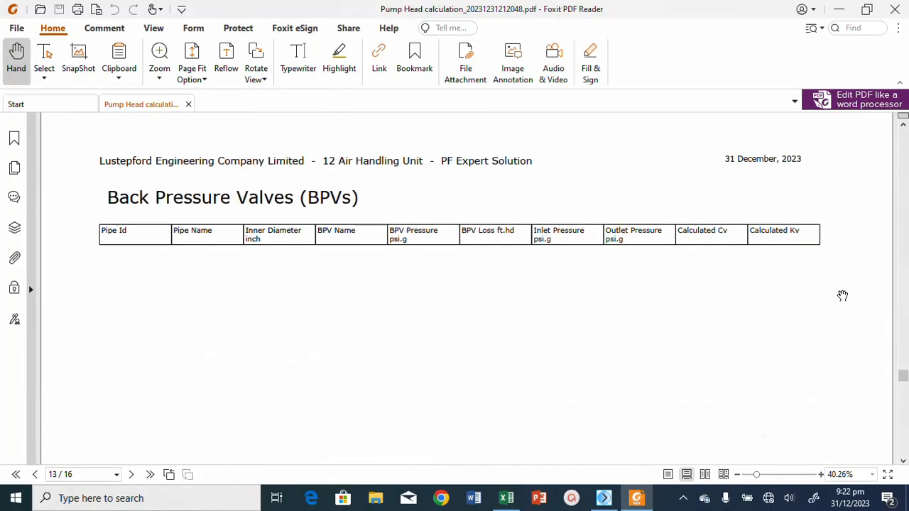
pyautogui.scroll(-4, 842, 296)
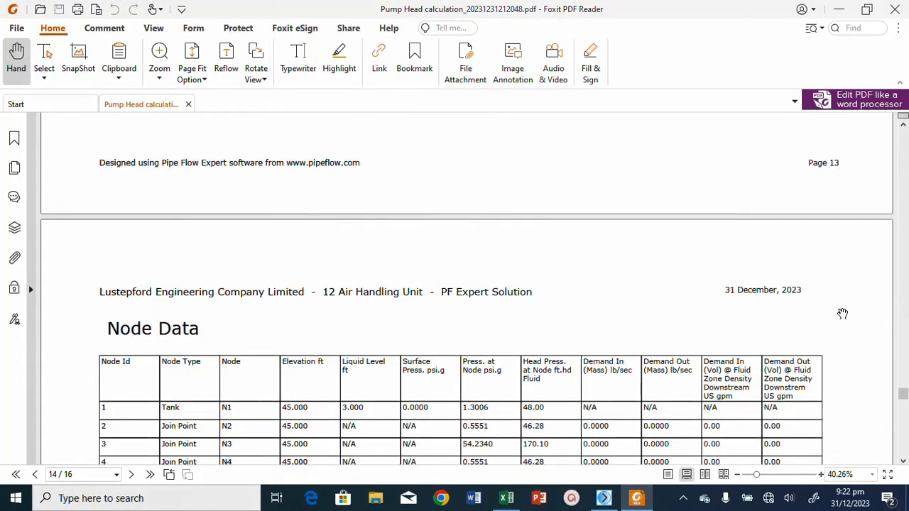
pyautogui.scroll(-12, 842, 313)
pyautogui.scroll(15, 843, 313)
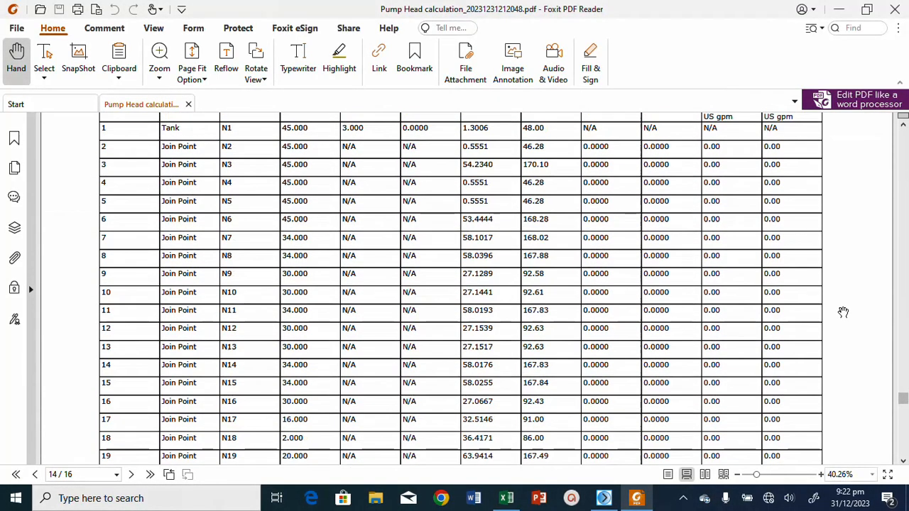
# Step: Return to the pump performance graph on page 5 and recheck the Pipe Data and Pipe Fittings pages
pyautogui.moveTo(903, 390); pyautogui.dragTo(902, 220)
pyautogui.scroll(-10, 859, 287)
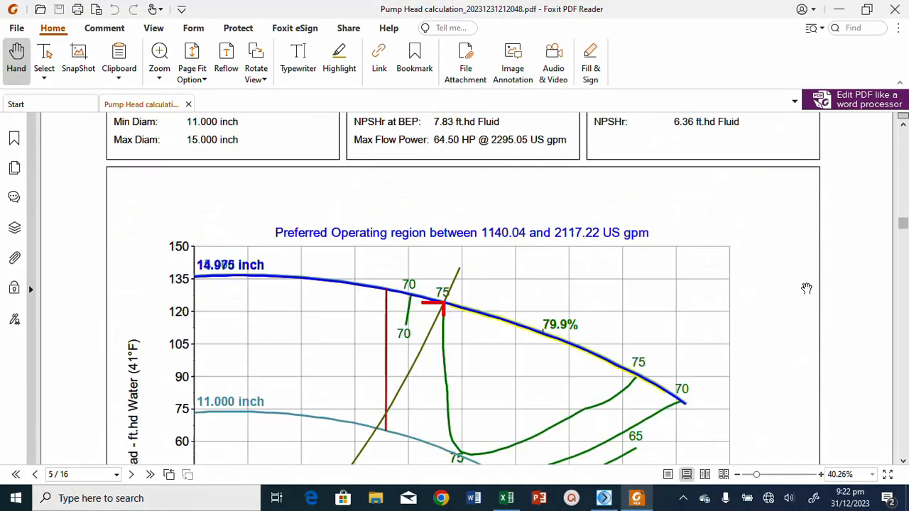
pyautogui.scroll(-15, 871, 286)
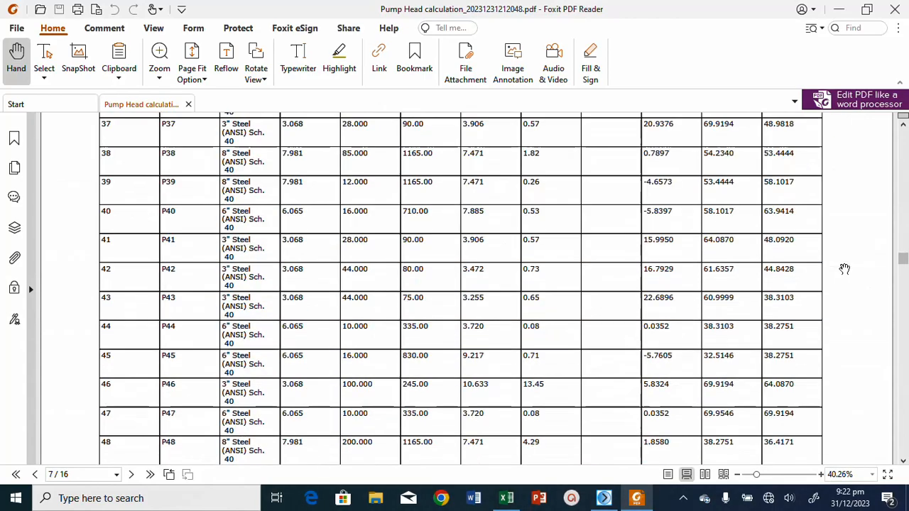
pyautogui.scroll(3, 843, 266)
pyautogui.scroll(-1, 844, 269)
pyautogui.scroll(-10, 844, 269)
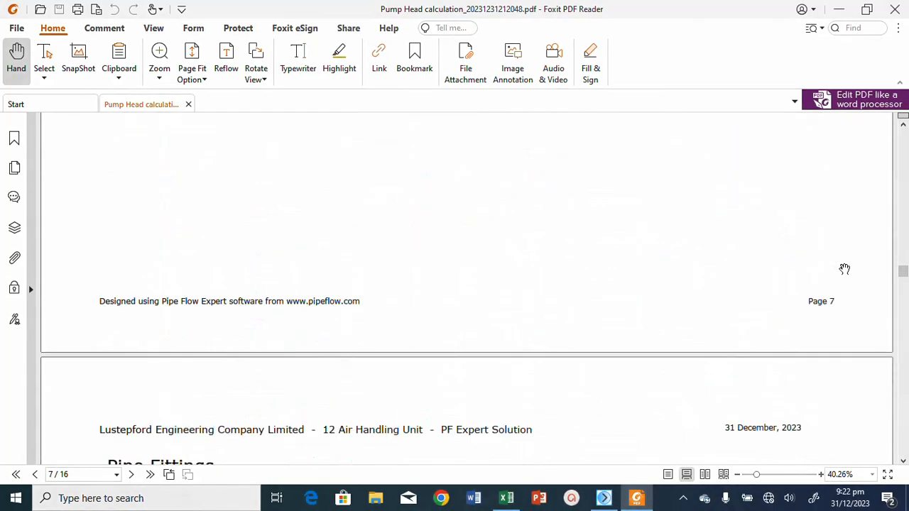
pyautogui.scroll(-12, 845, 269)
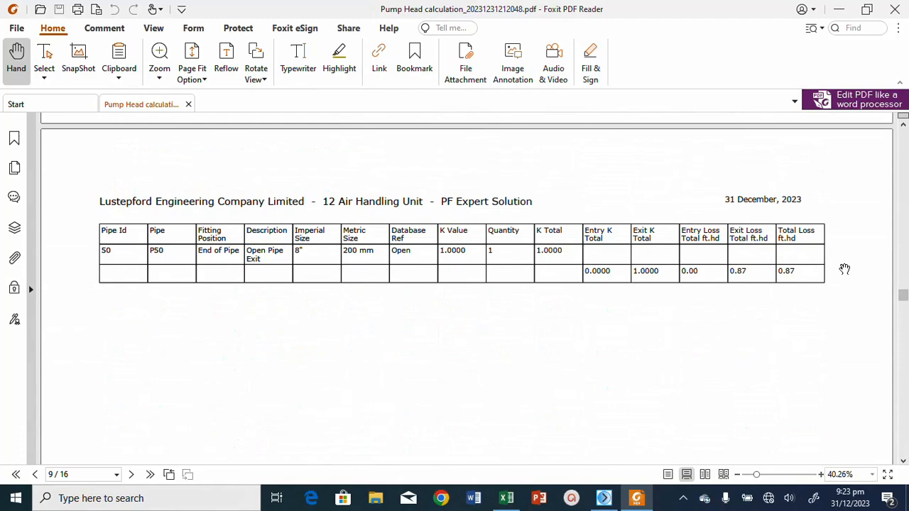
# Step: Look through the report's remaining pages, including the component and flow control valve tables, then close the PDF and return to Pipe Flow Expert
pyautogui.scroll(-10, 844, 269)
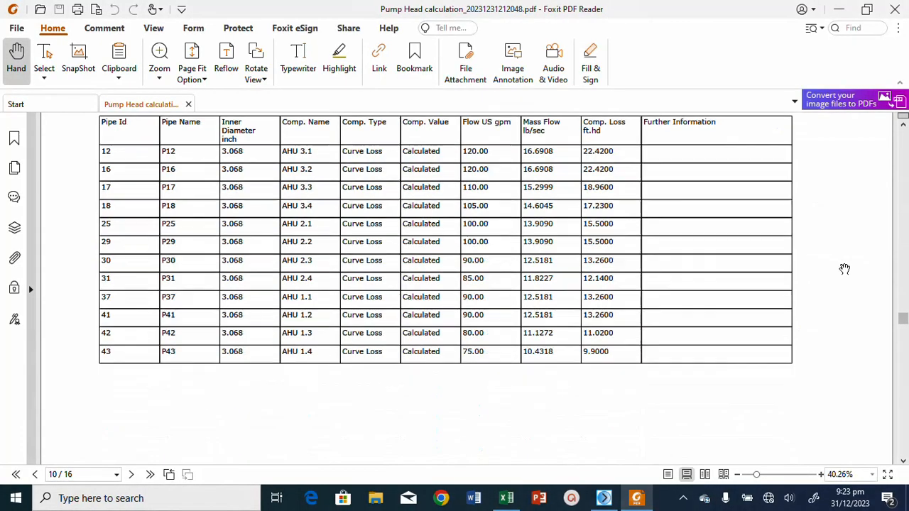
pyautogui.scroll(-10, 844, 269)
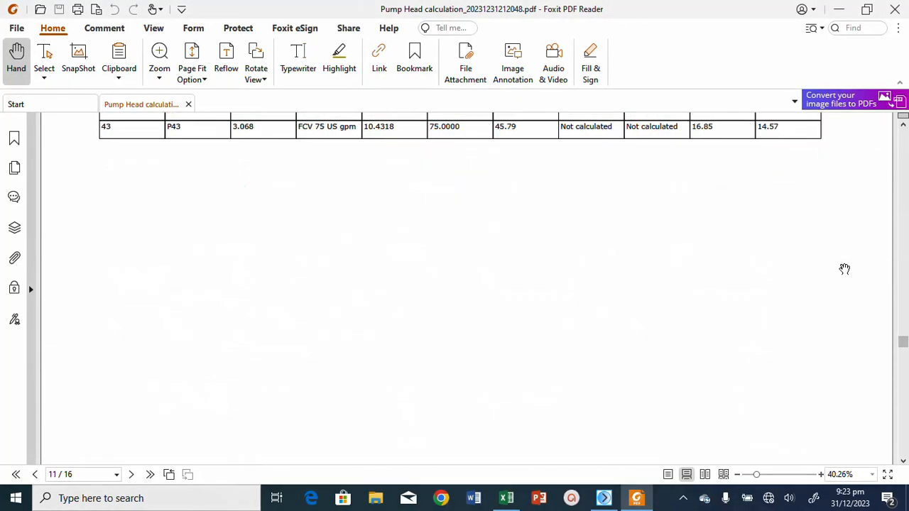
pyautogui.scroll(-10, 844, 269)
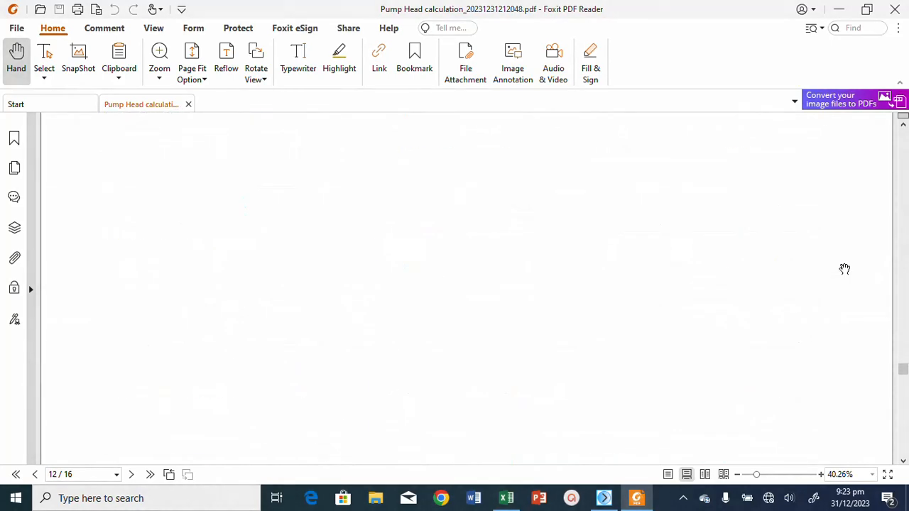
pyautogui.scroll(-10, 845, 269)
pyautogui.click(188, 105)
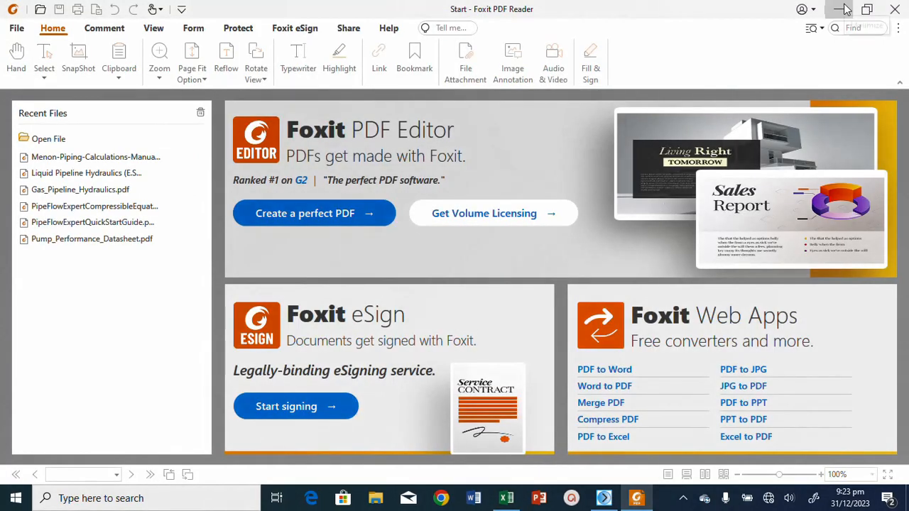
pyautogui.click(838, 9)
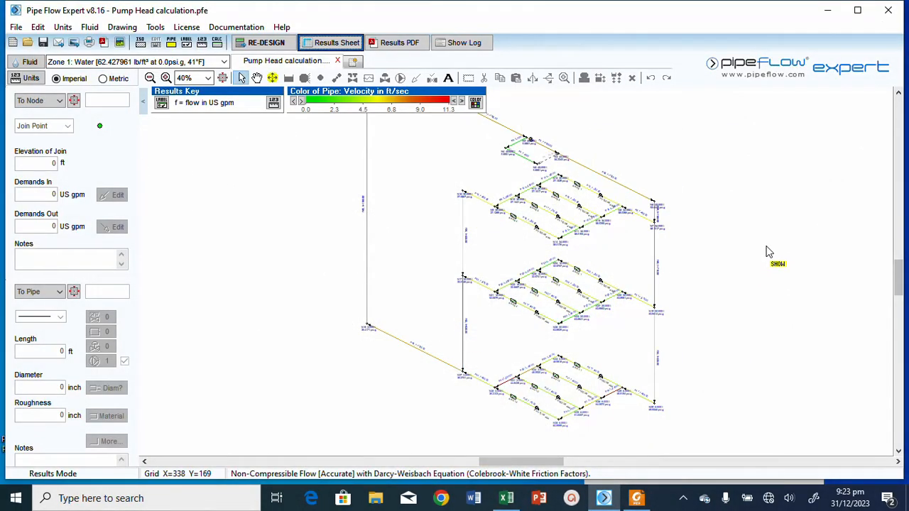
# Step: Review the Results Sheet's pump data for the pump on pipe P2, through to the efficiency, power and notes columns, and close the sheet
pyautogui.click(342, 46)
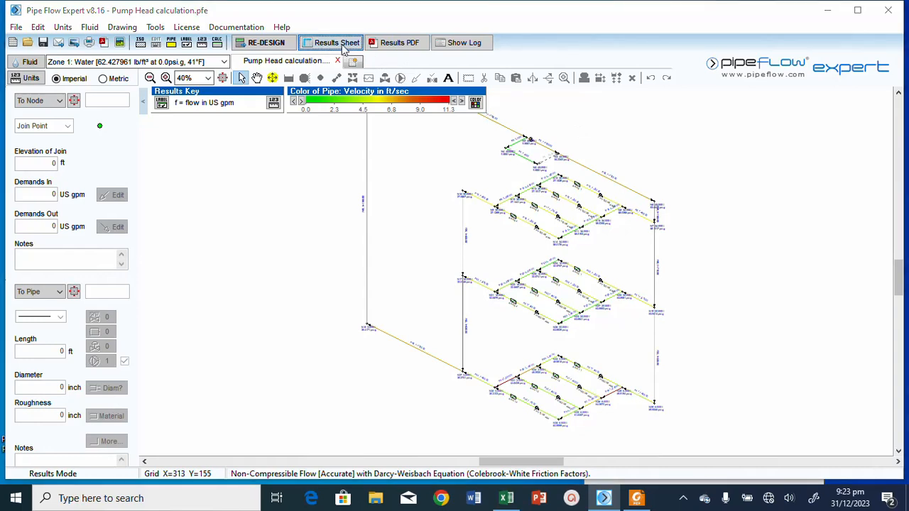
pyautogui.click(837, 301)
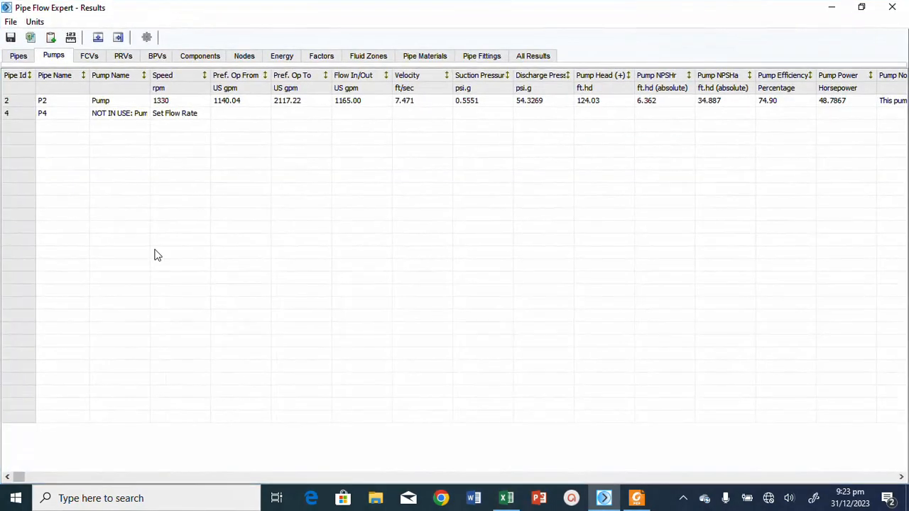
pyautogui.click(706, 106)
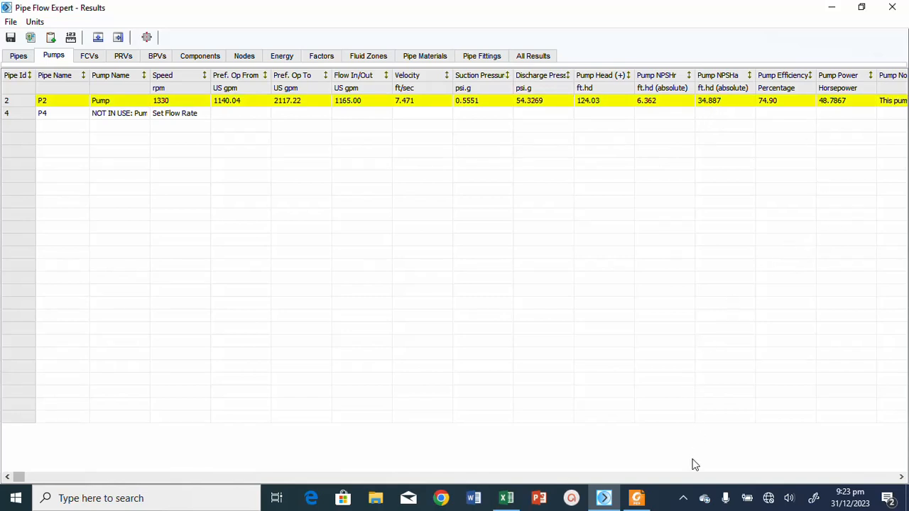
pyautogui.click(870, 476)
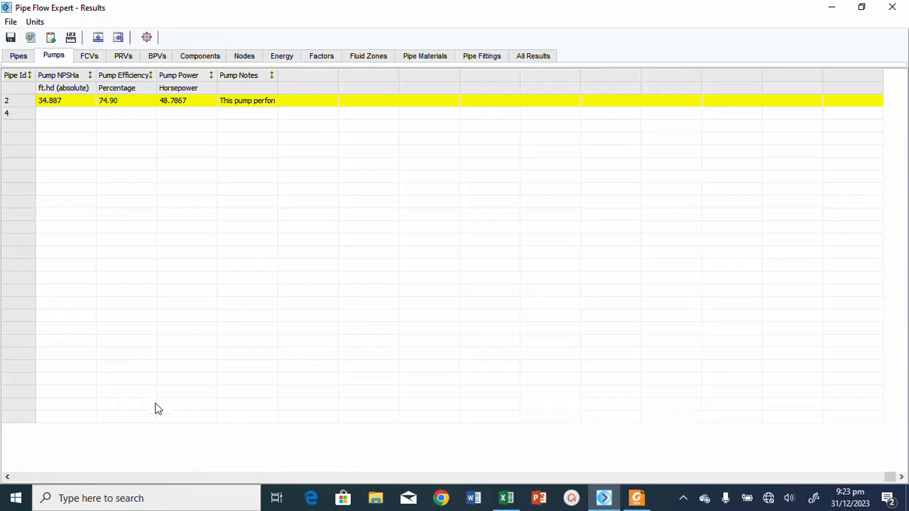
pyautogui.click(202, 476)
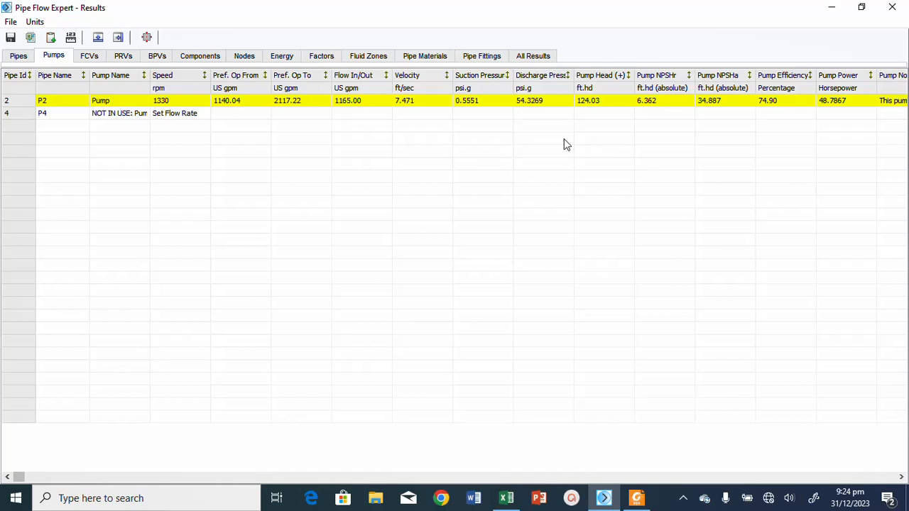
pyautogui.click(891, 7)
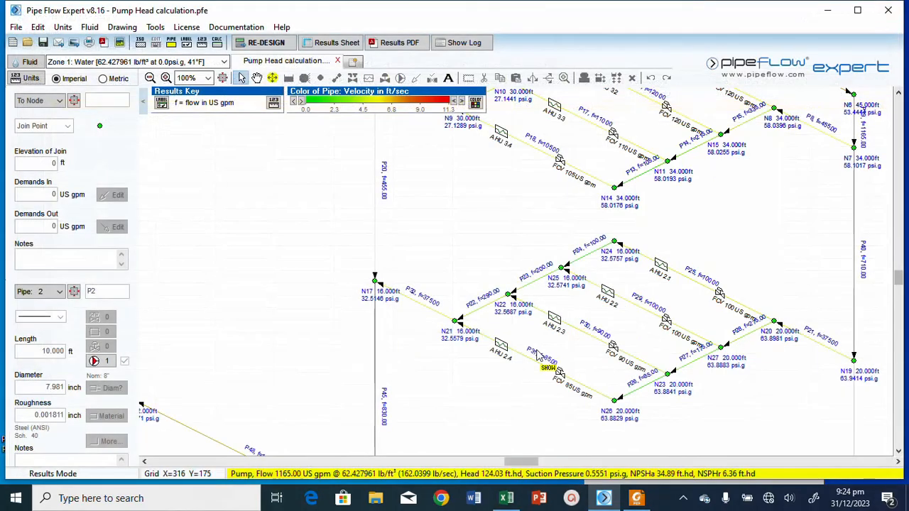
# Step: Examine the AHU 2 and AHU 1 branches in the drawing and read the detailed results for pipe P37
pyautogui.scroll(-3, 900, 359)
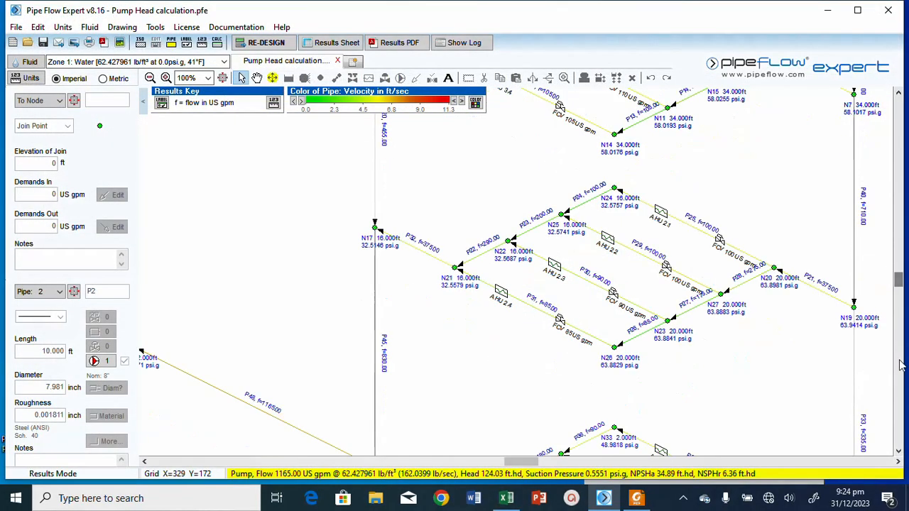
pyautogui.scroll(-1, 583, 408)
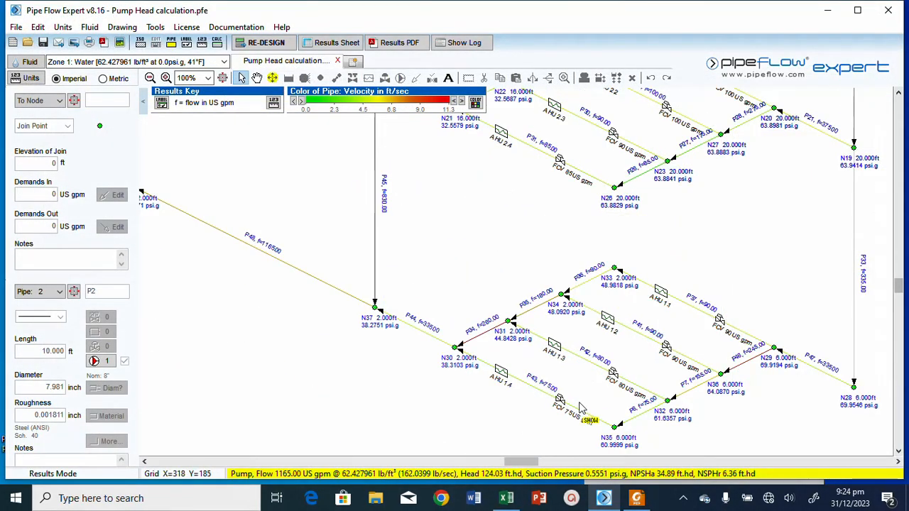
pyautogui.moveTo(735, 338)
pyautogui.moveTo(746, 339)
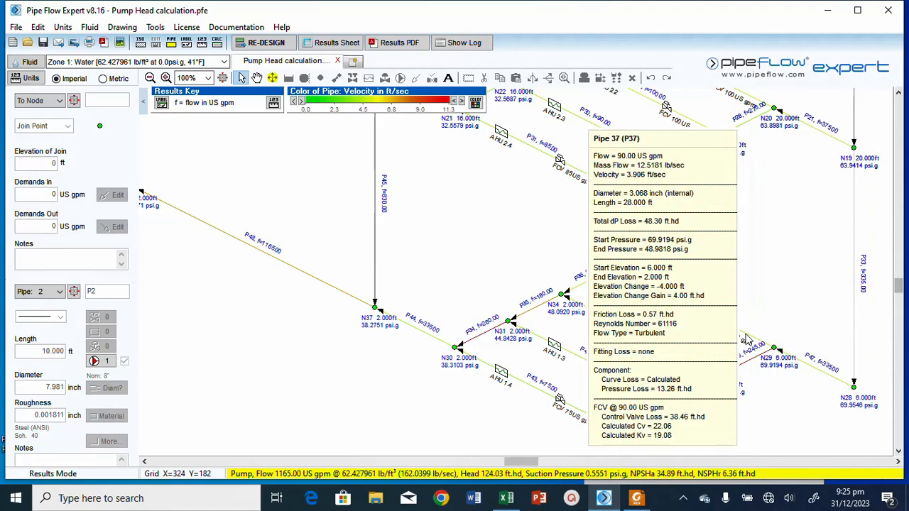
pyautogui.click(682, 497)
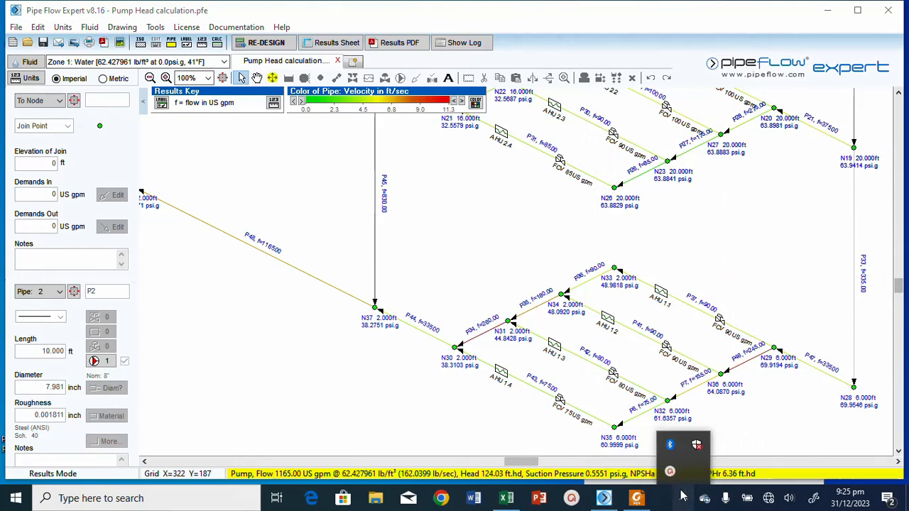
pyautogui.click(669, 471)
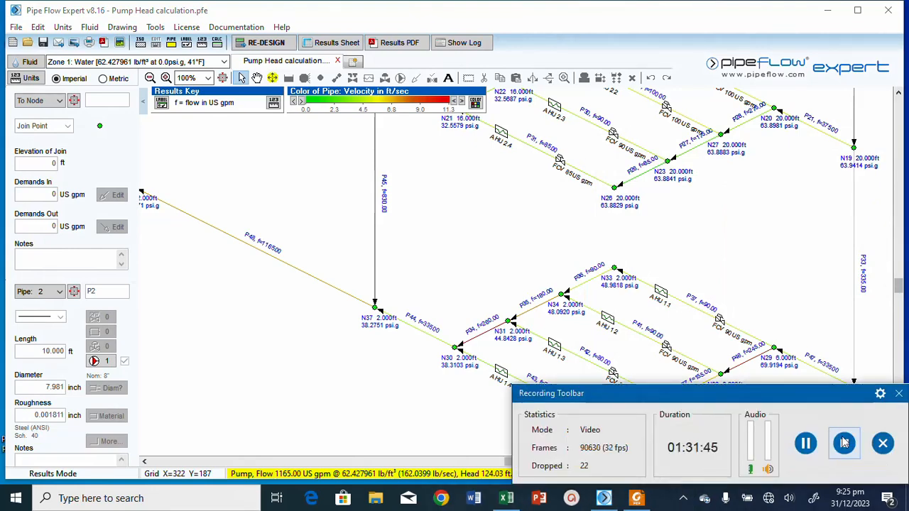